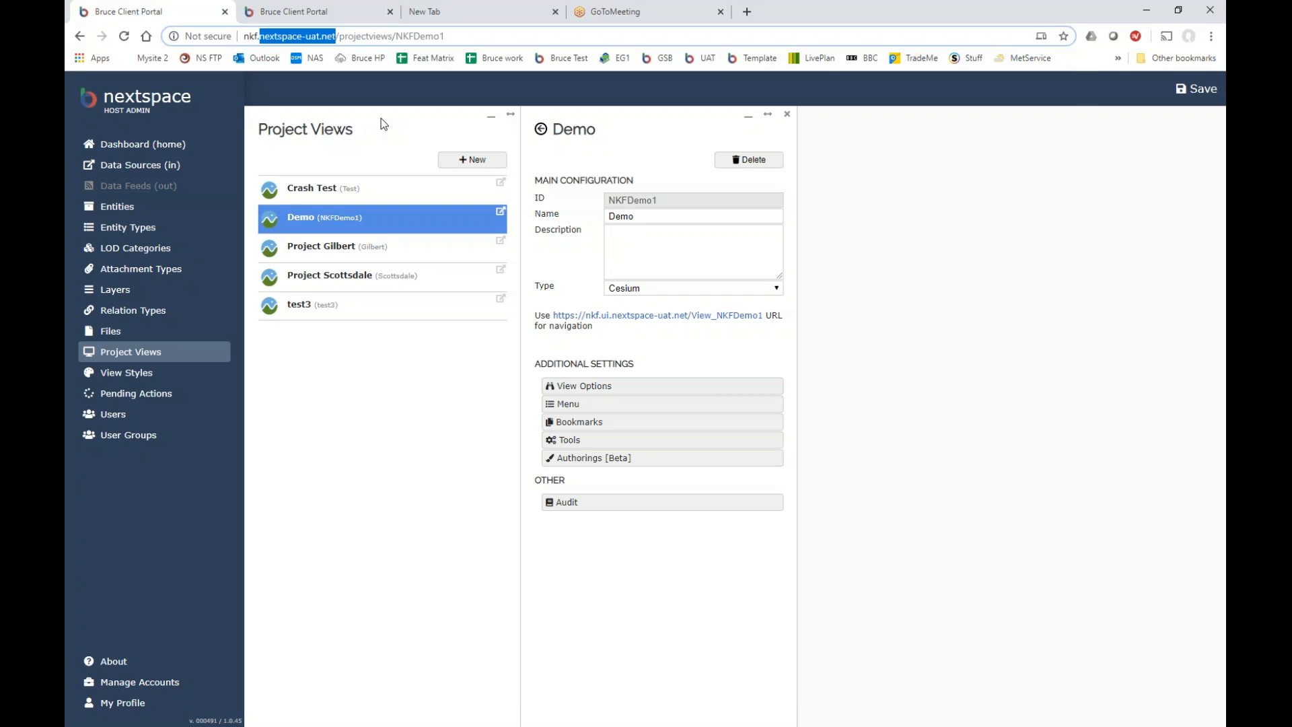
# Change the URL's domain to edgygeo.host and copy the edited address without loading it.
pyautogui.write('edgygeo.')
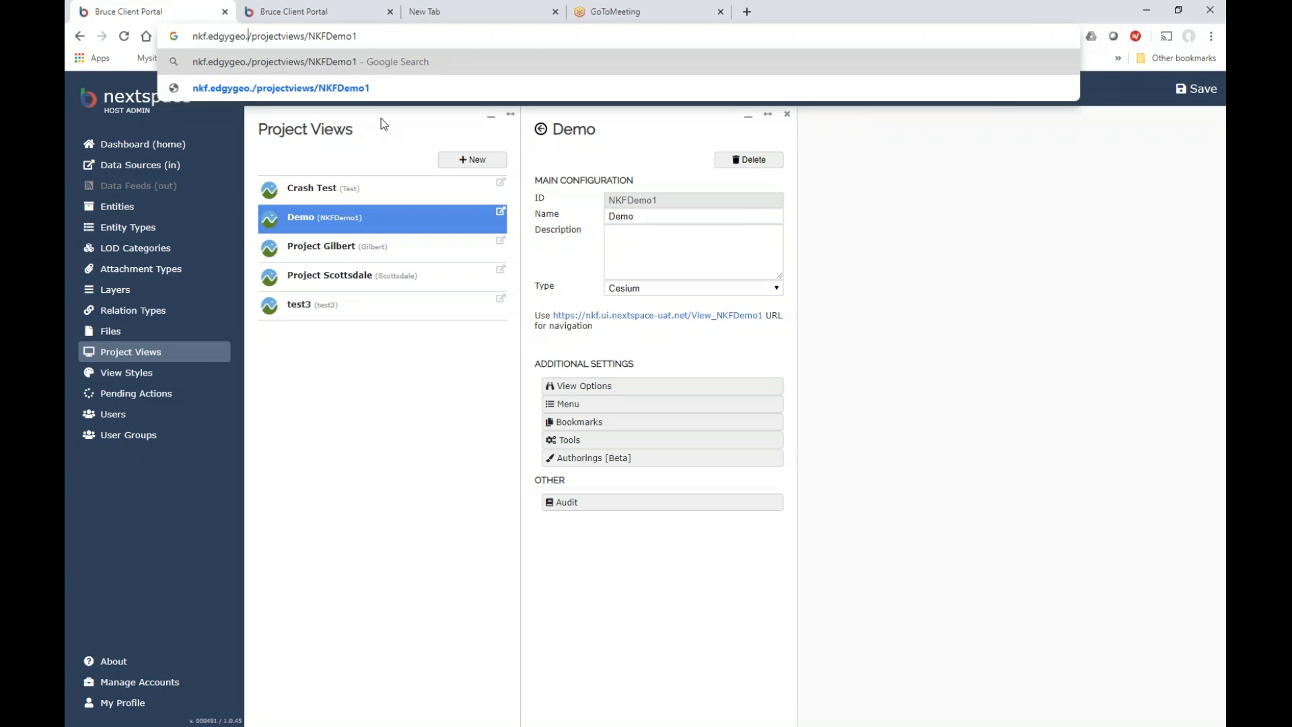
pyautogui.write('host')
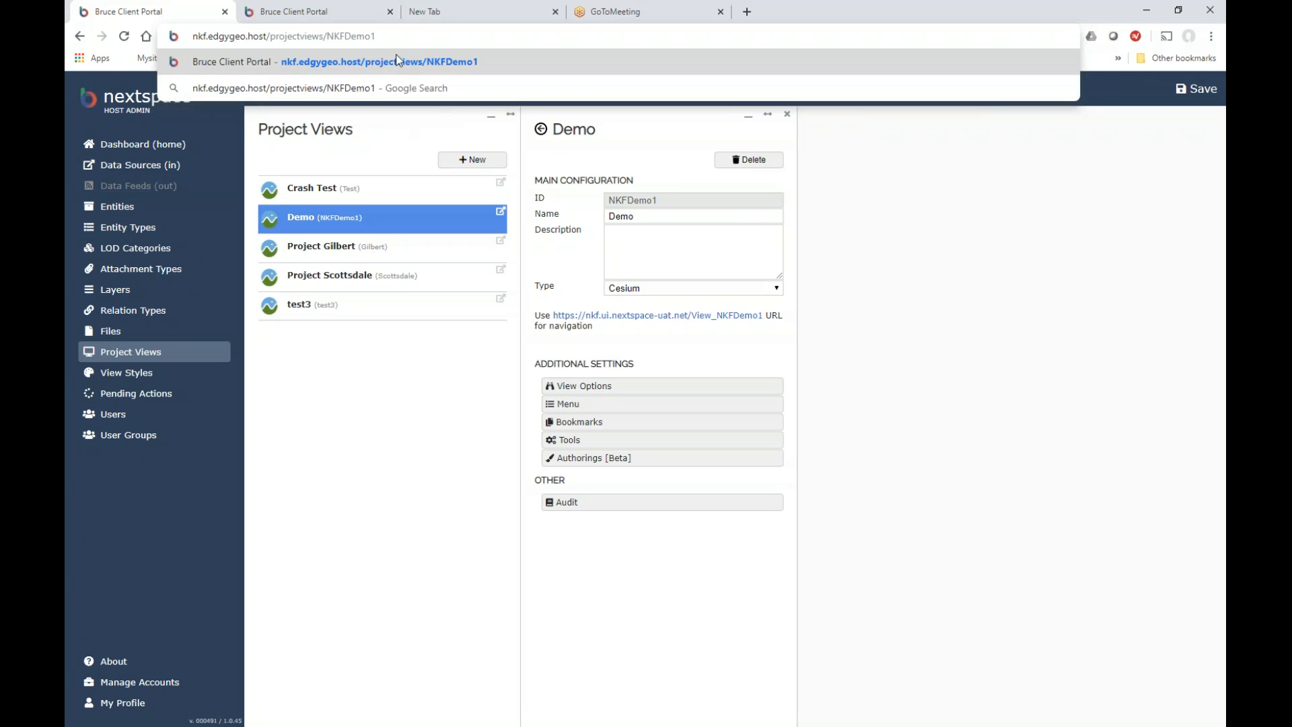
pyautogui.moveTo(374, 36); pyautogui.dragTo(125, 34)
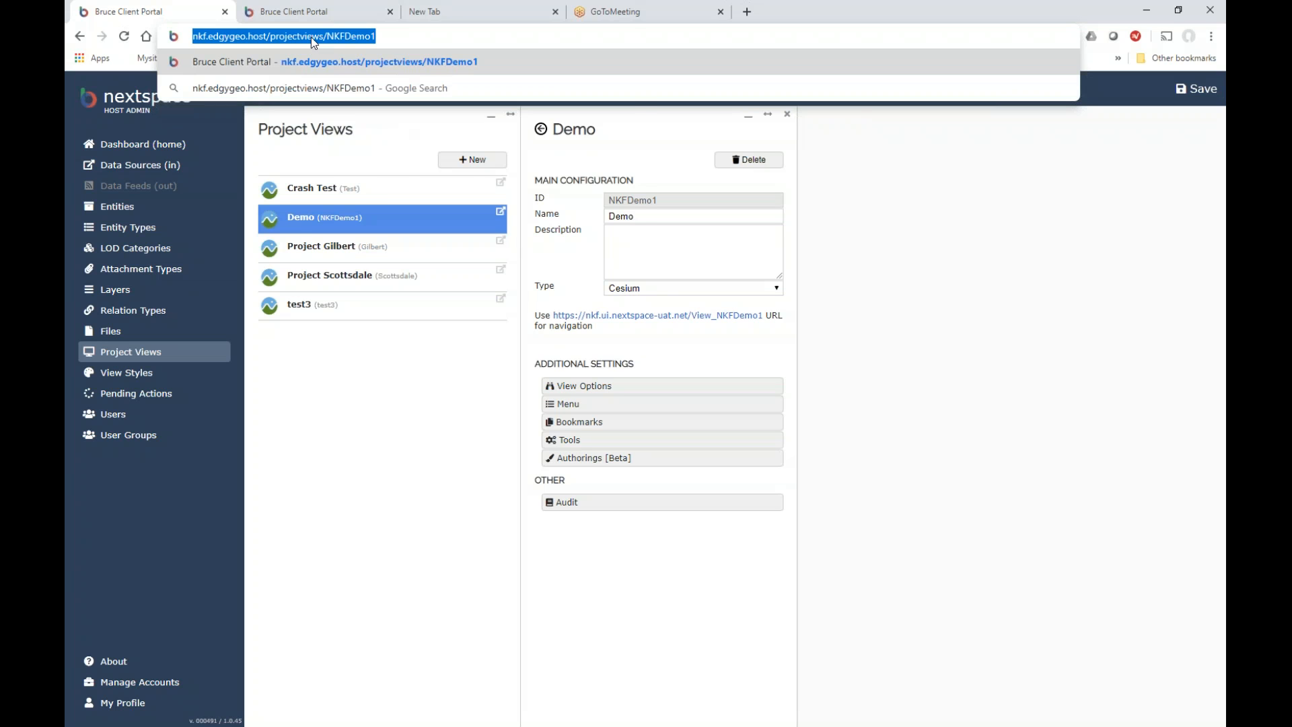
pyautogui.rightClick(311, 38)
pyautogui.click(375, 135)
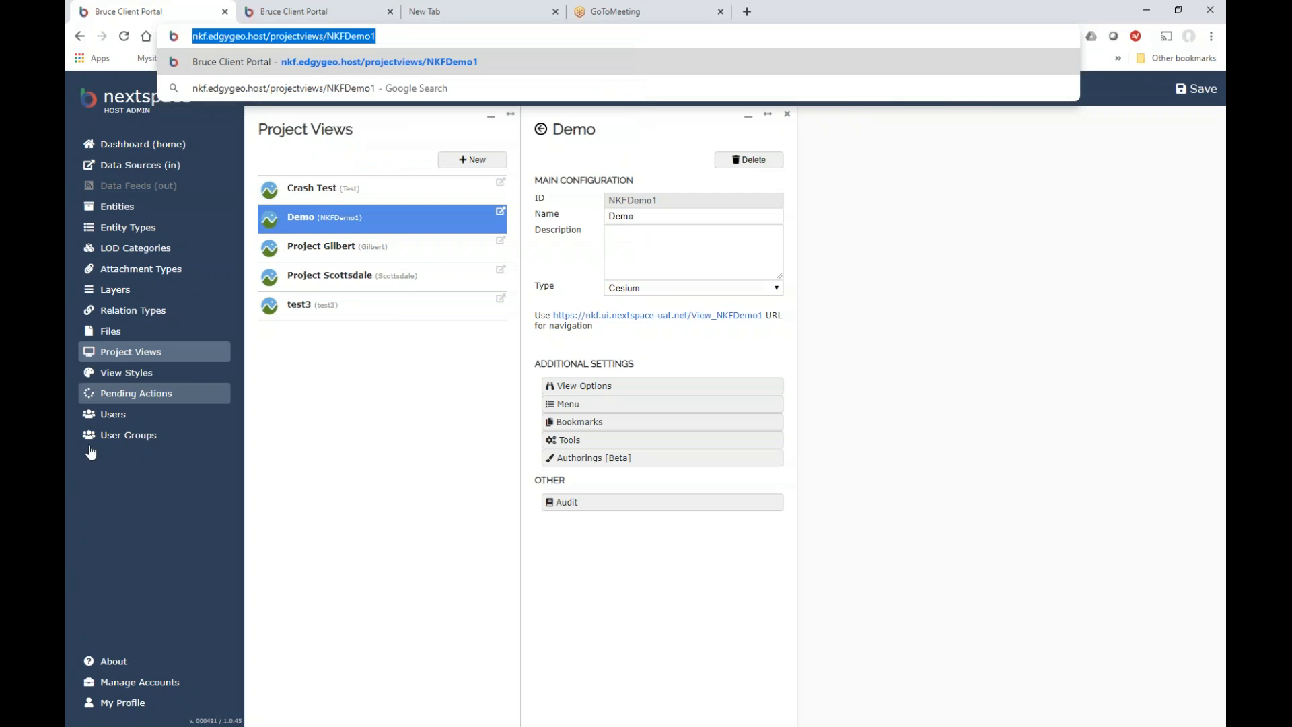
pyautogui.click(73, 514)
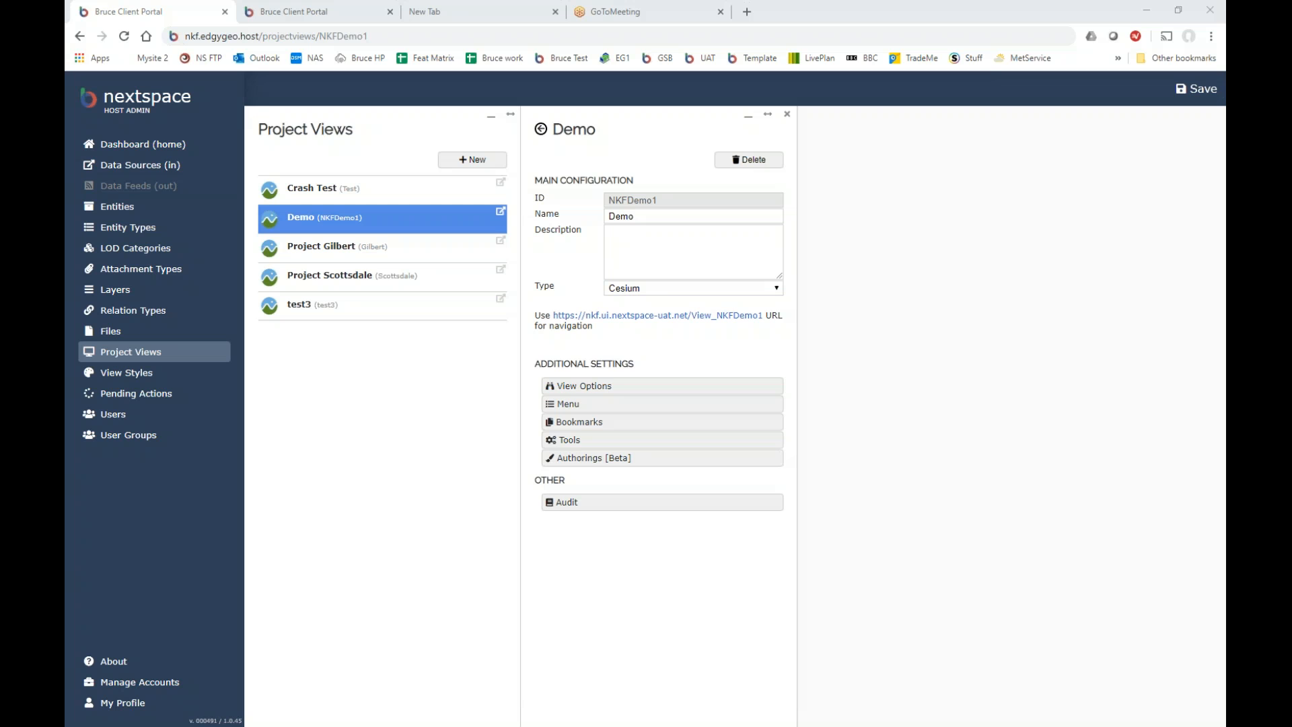
# Replace the edgygeo domain with nextspace and load the nextspace.host address.
pyautogui.click(260, 36)
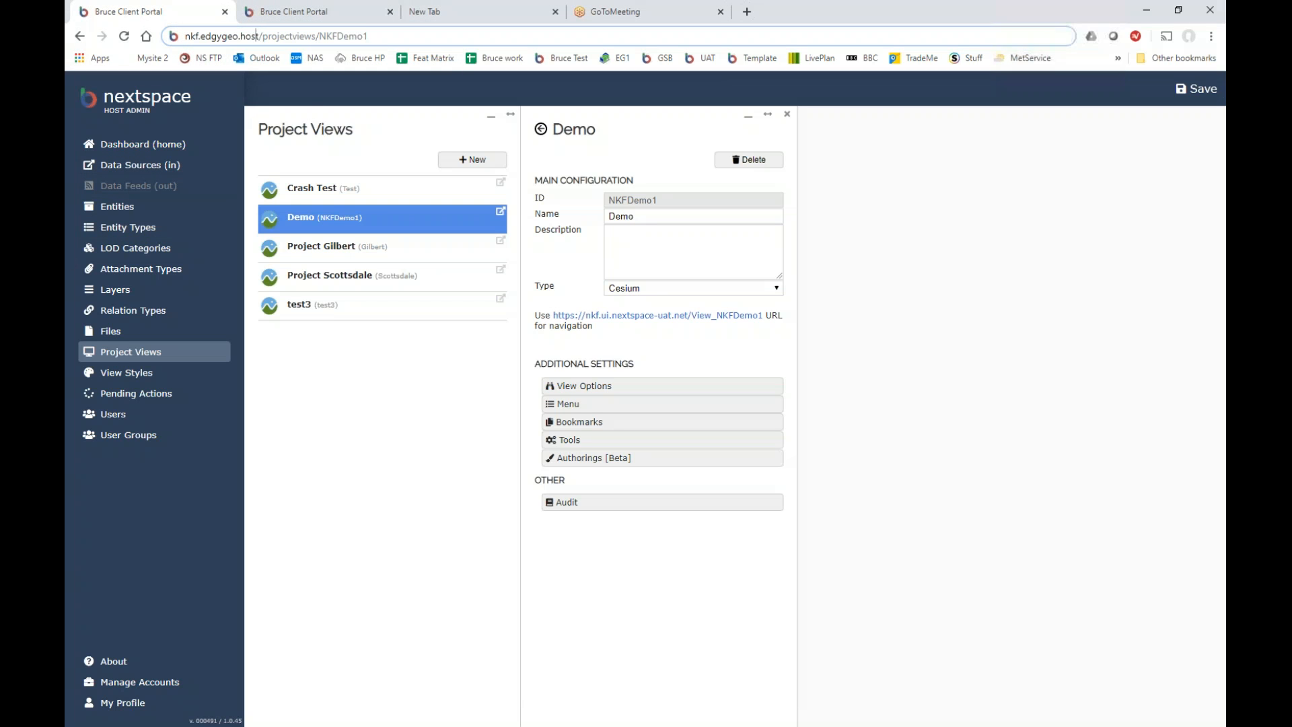
pyautogui.click(259, 36)
pyautogui.doubleClick(256, 35)
pyautogui.moveTo(239, 35); pyautogui.dragTo(201, 35)
pyautogui.write('nextspace')
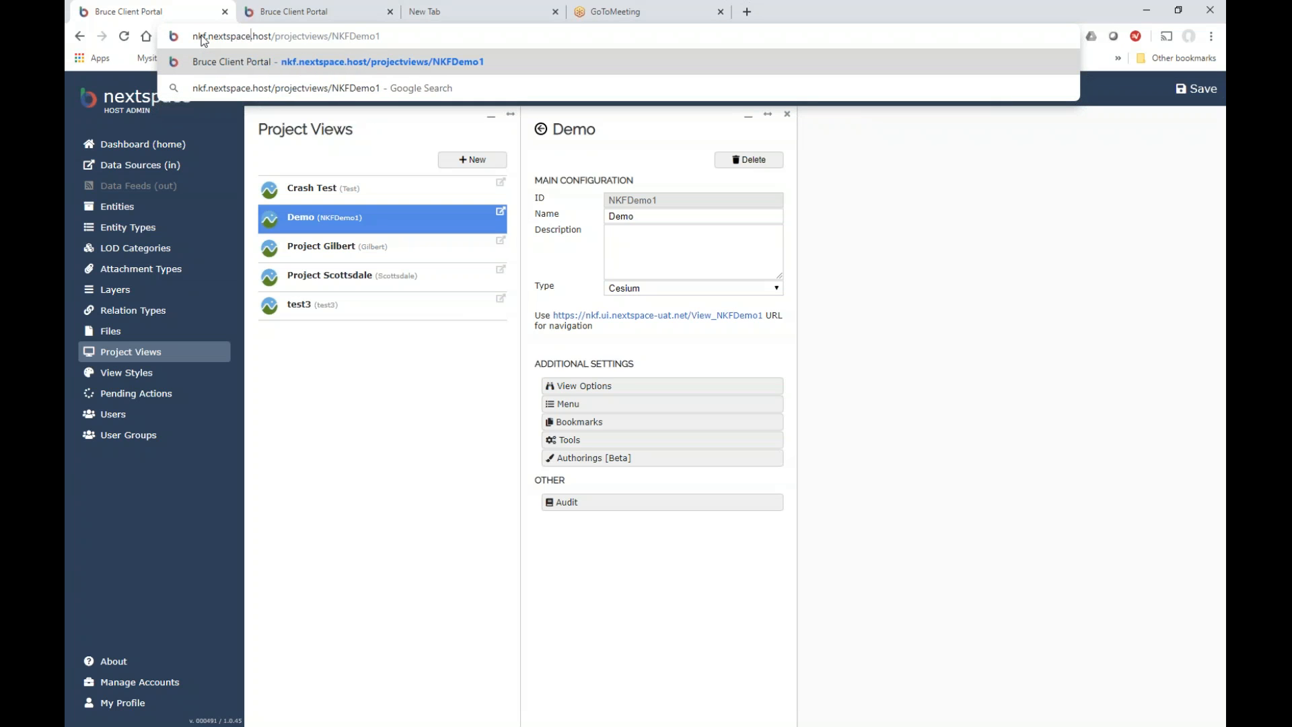
pyautogui.click(396, 37)
pyautogui.press('Return')
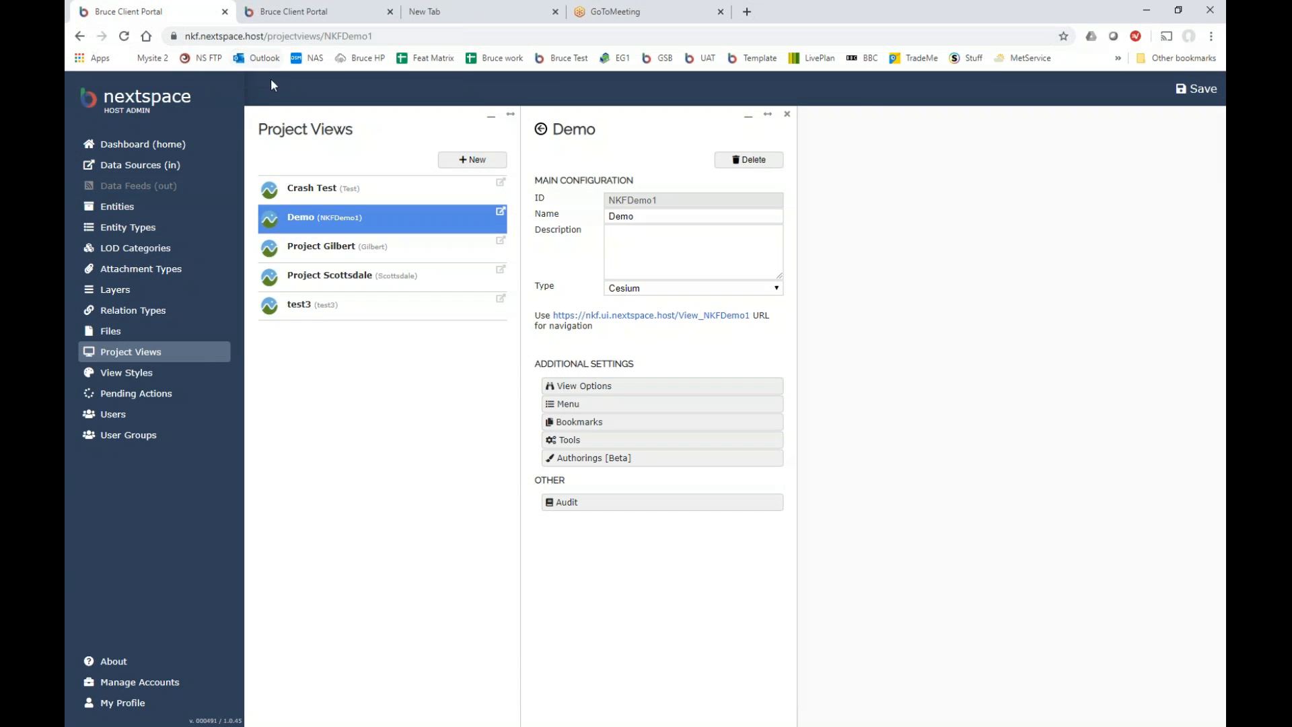
# Change the domain ending from .host to -uat.net and reload the page.
pyautogui.doubleClick(264, 36)
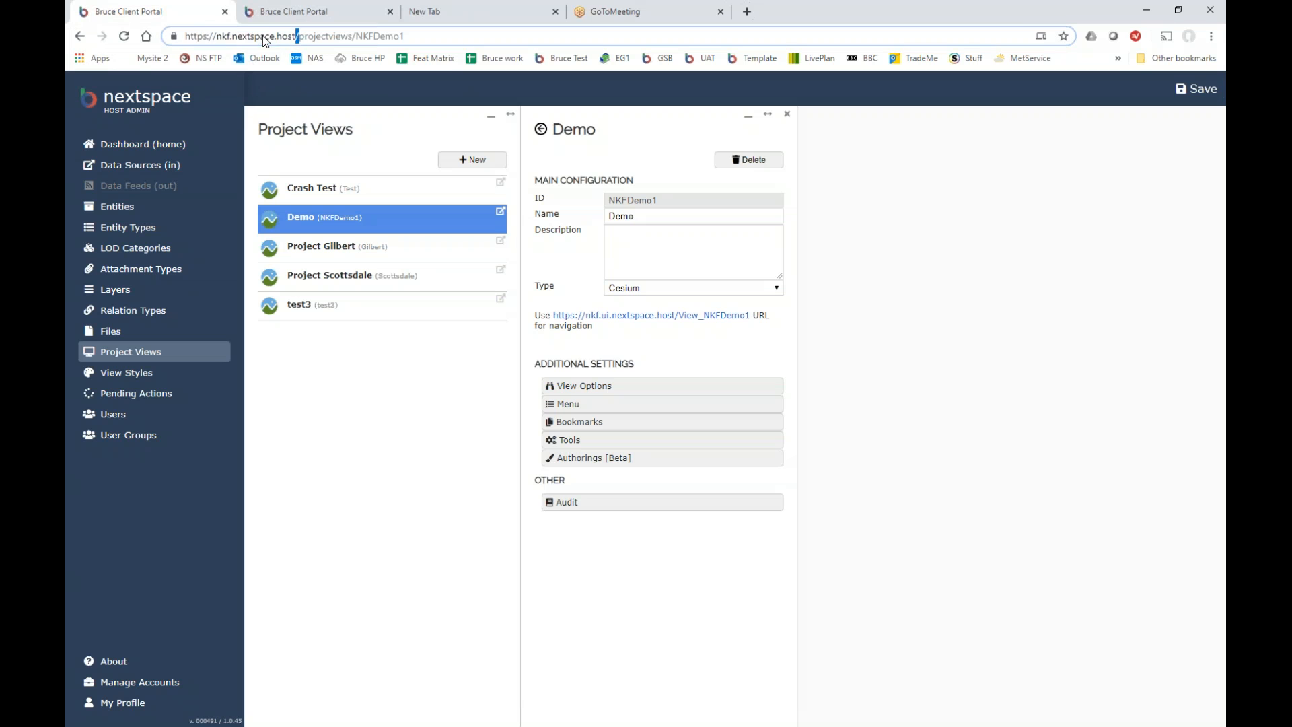
pyautogui.moveTo(294, 36); pyautogui.dragTo(276, 36)
pyautogui.write('-')
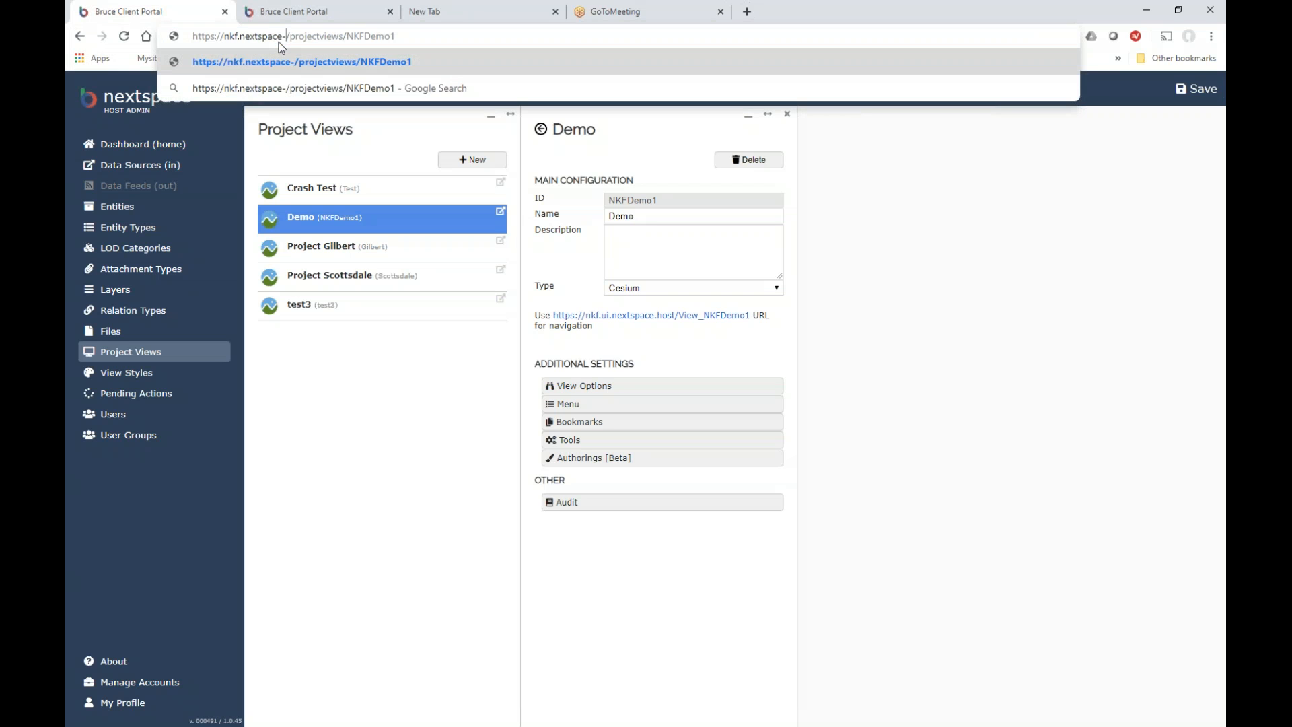
pyautogui.write('uat.n')
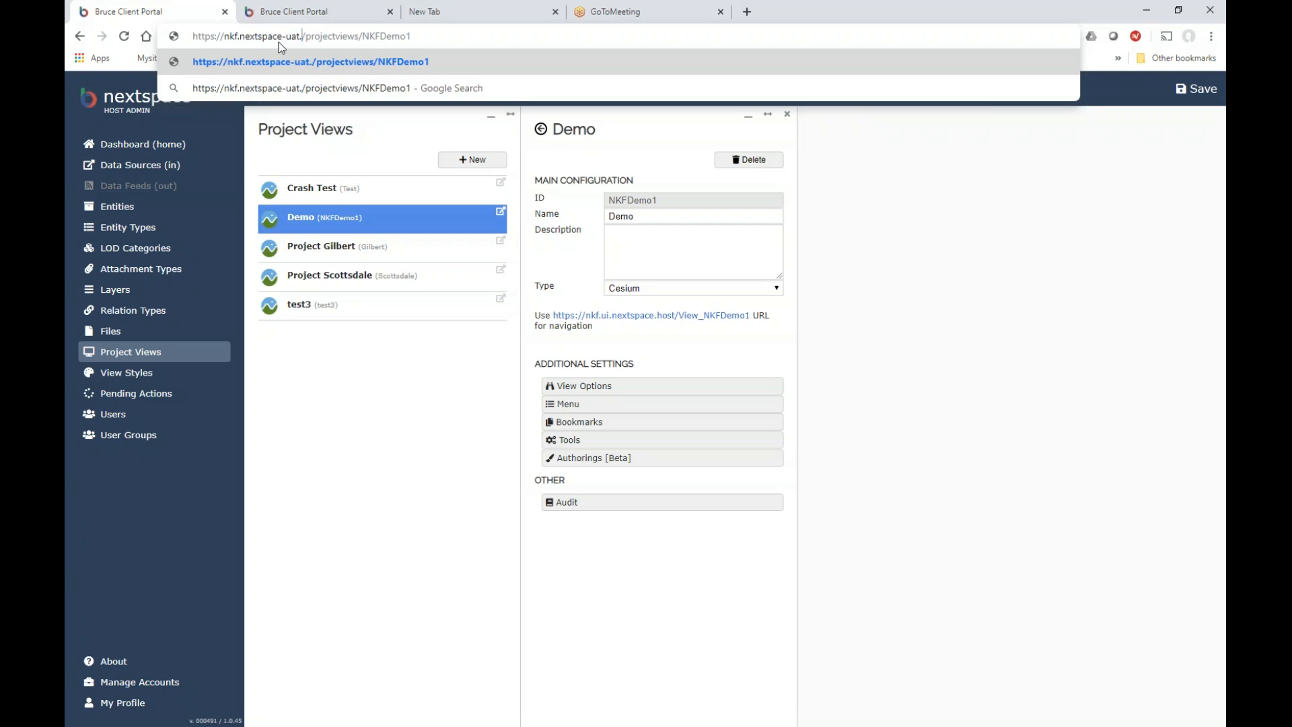
pyautogui.write('et')
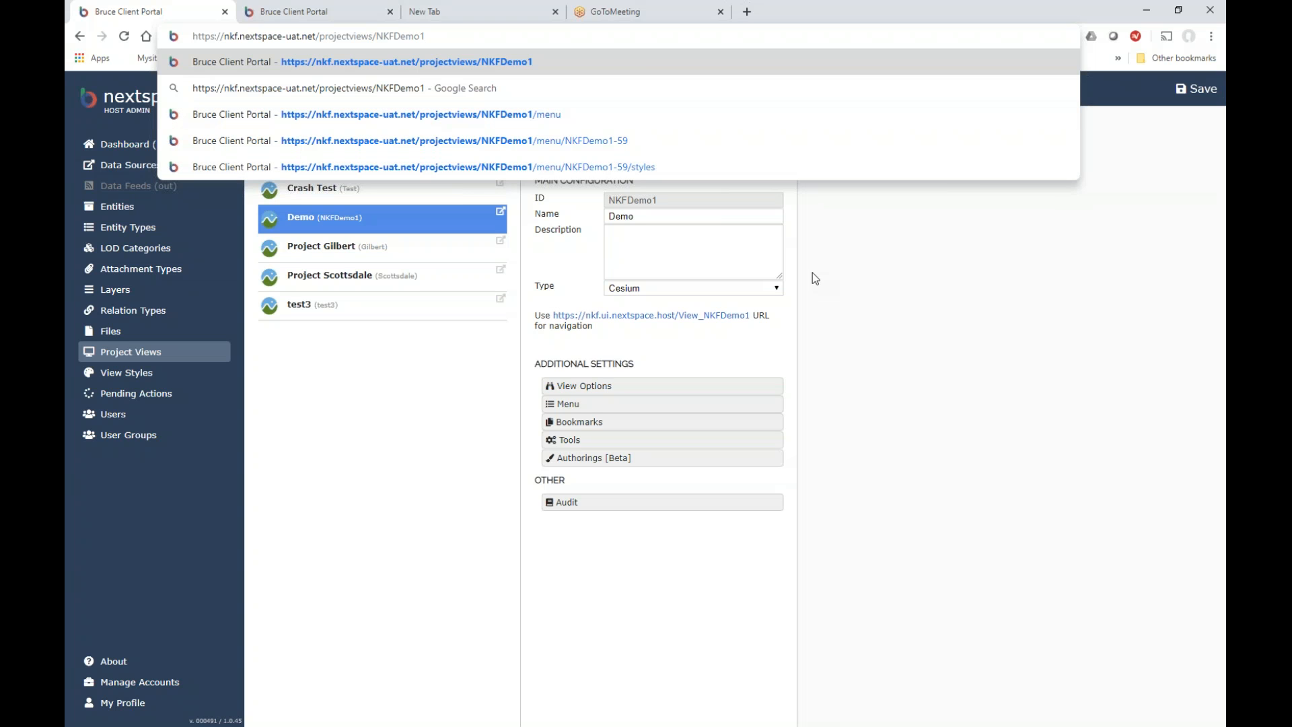
pyautogui.click(309, 373)
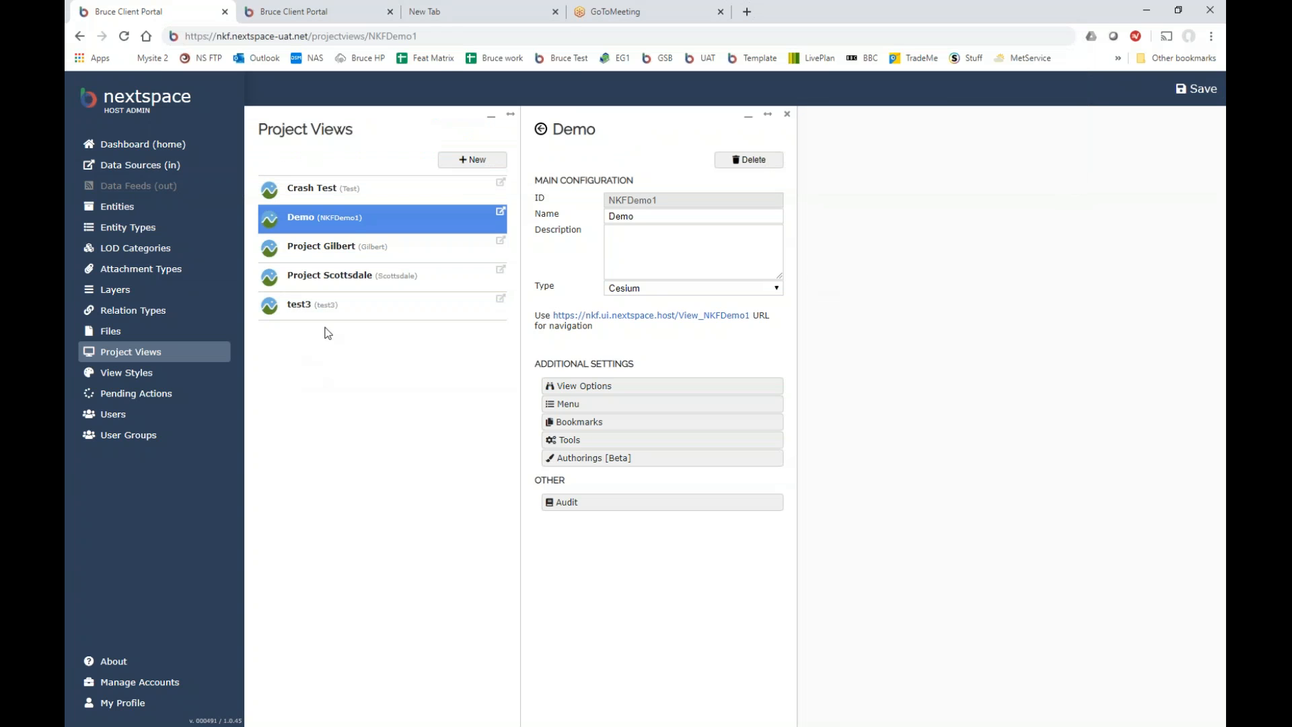
pyautogui.click(428, 36)
pyautogui.click(431, 34)
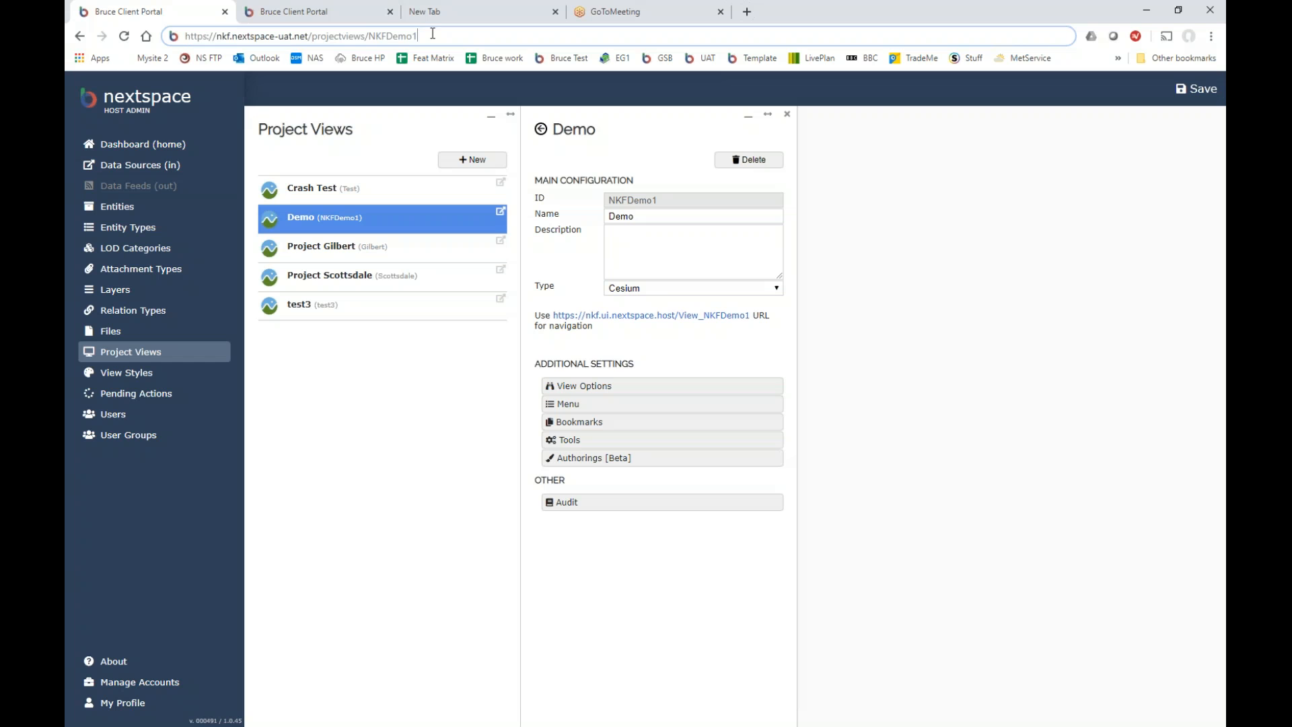
pyautogui.press('Return')
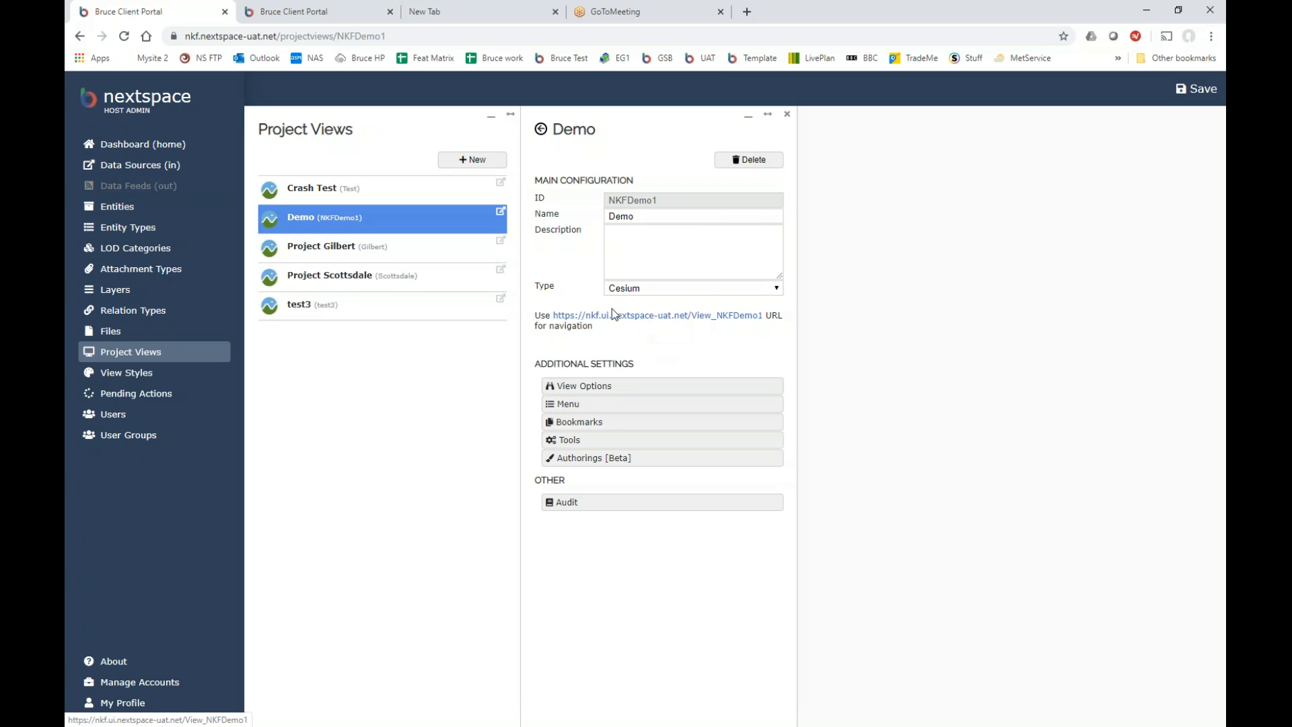
pyautogui.click(338, 254)
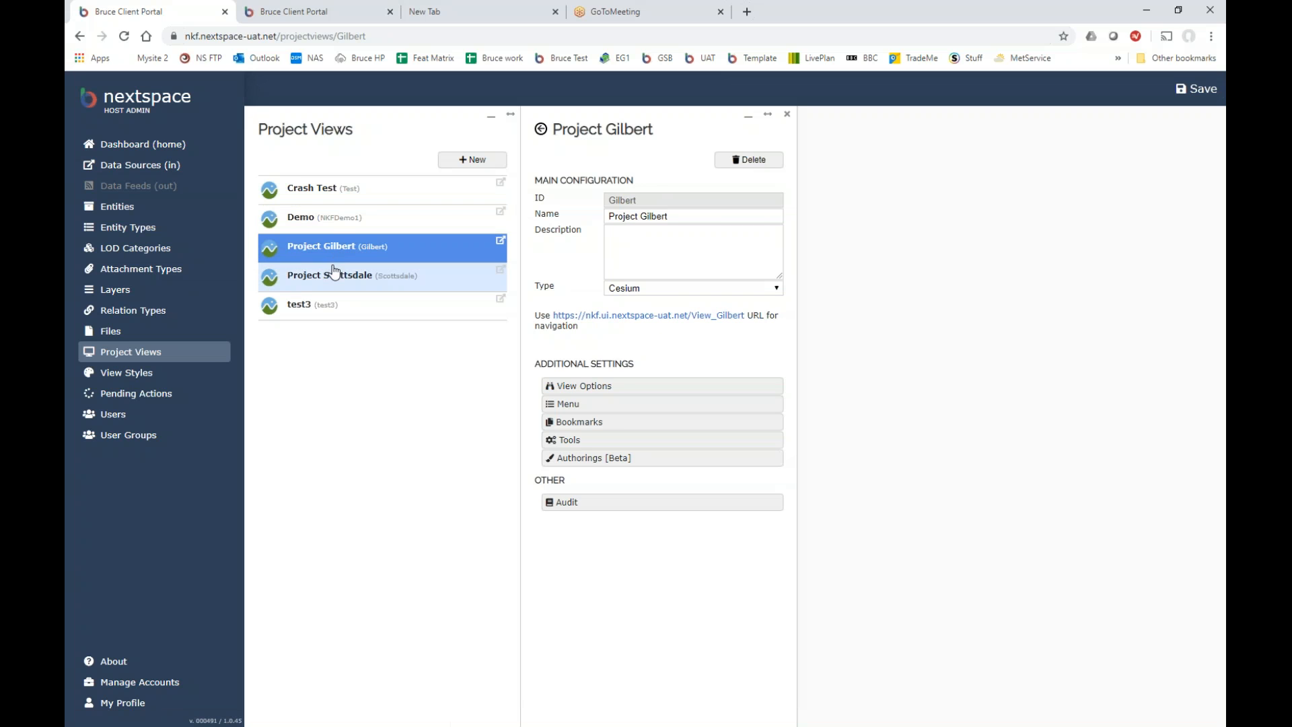
pyautogui.click(304, 220)
pyautogui.click(305, 195)
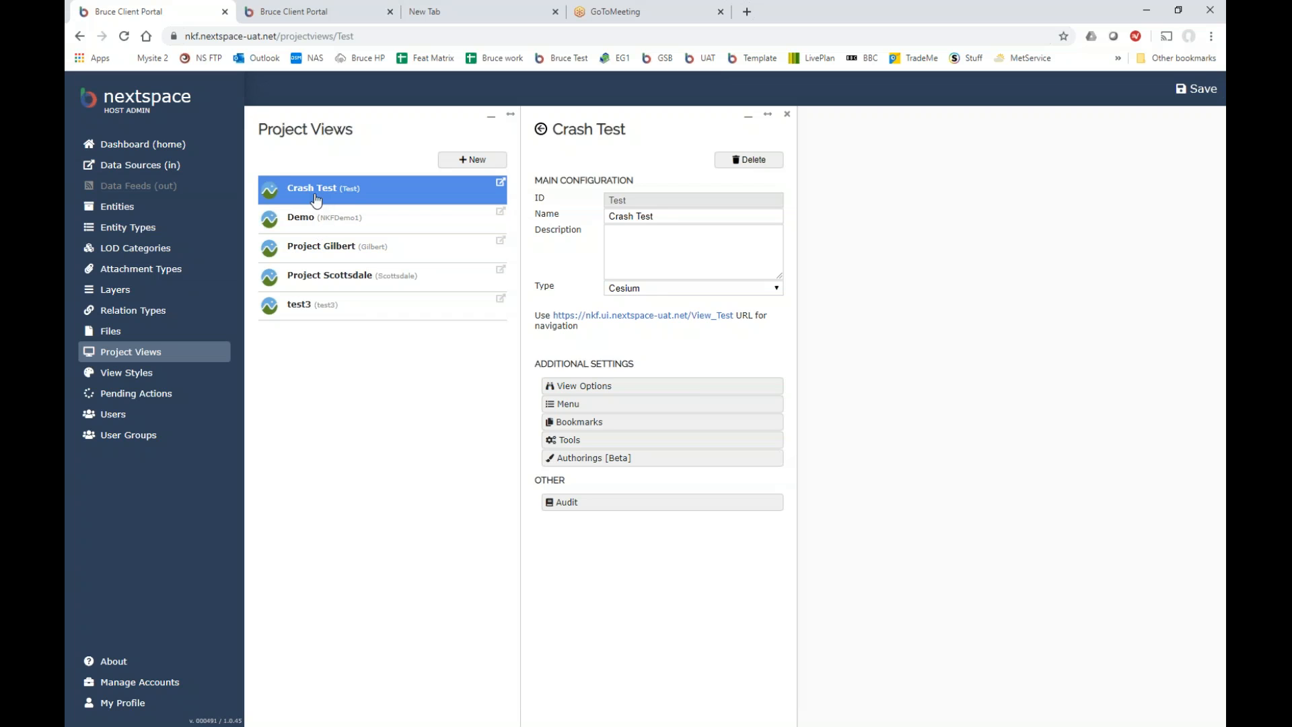
pyautogui.click(316, 223)
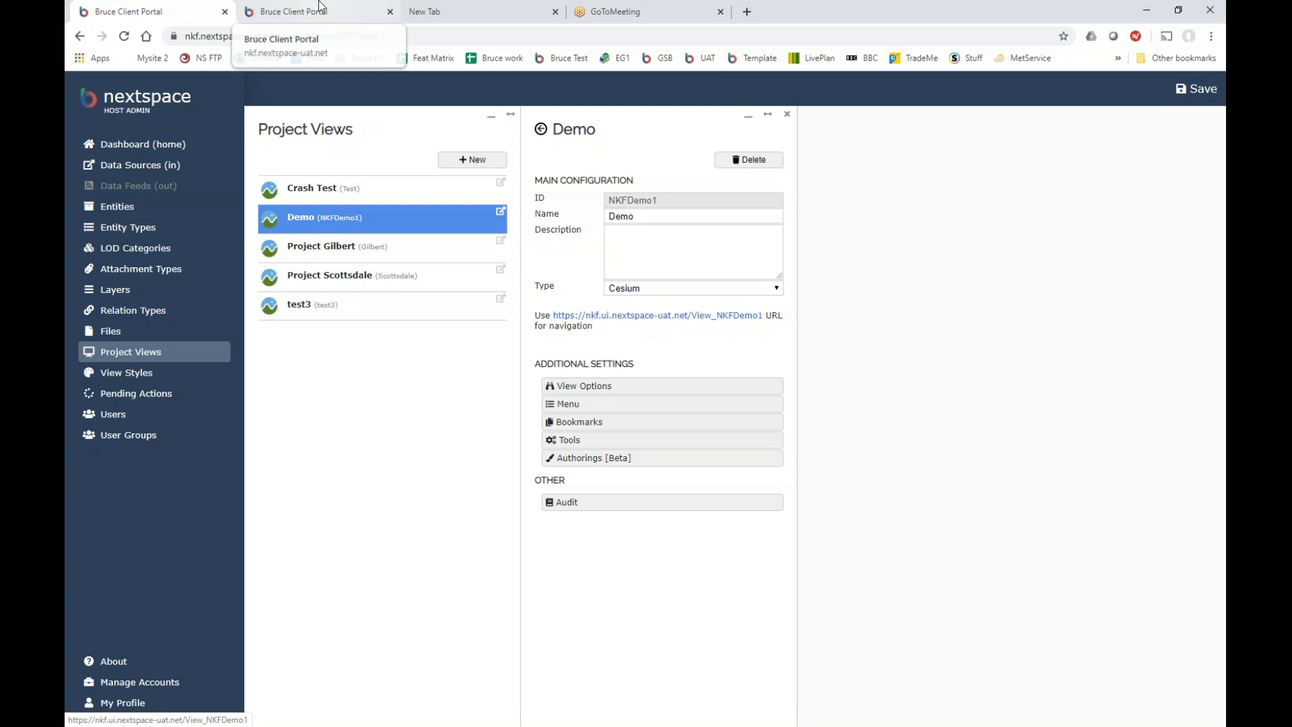
# Close the duplicate and empty tabs, open the Demo navigation URL, and list its bookmarks.
pyautogui.click(390, 11)
pyautogui.click(389, 12)
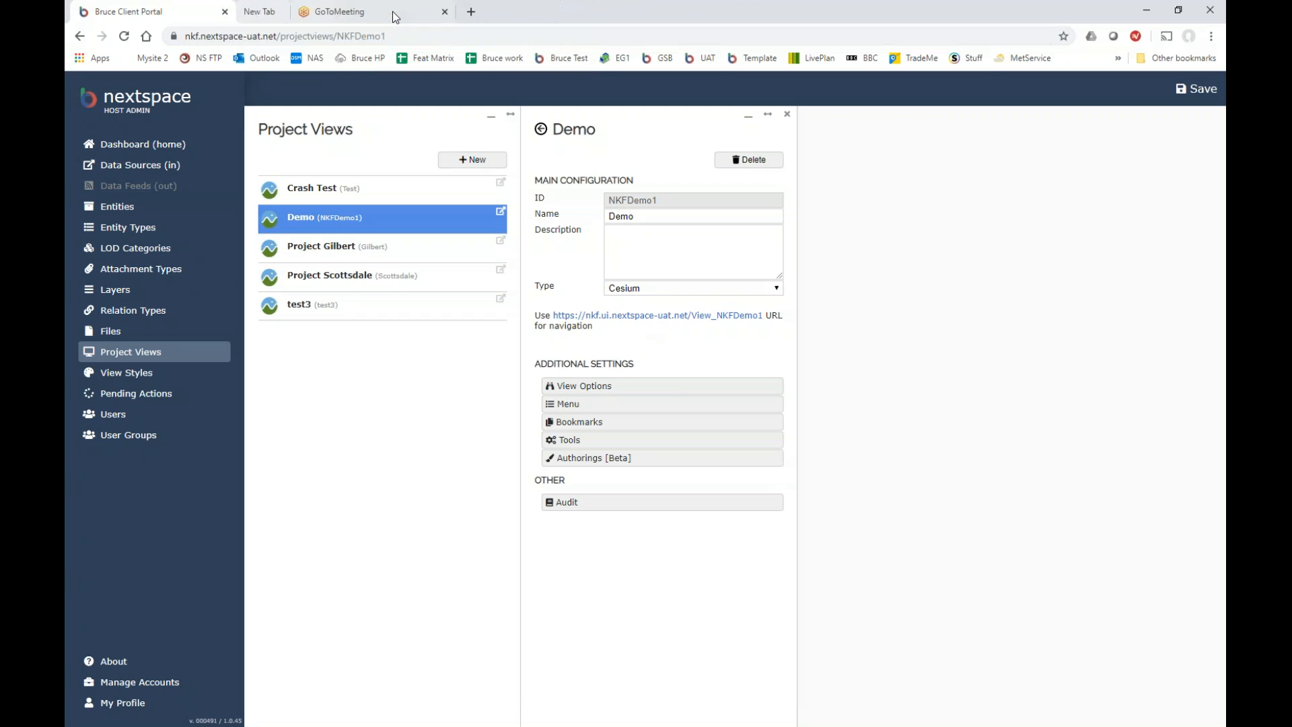
pyautogui.click(644, 322)
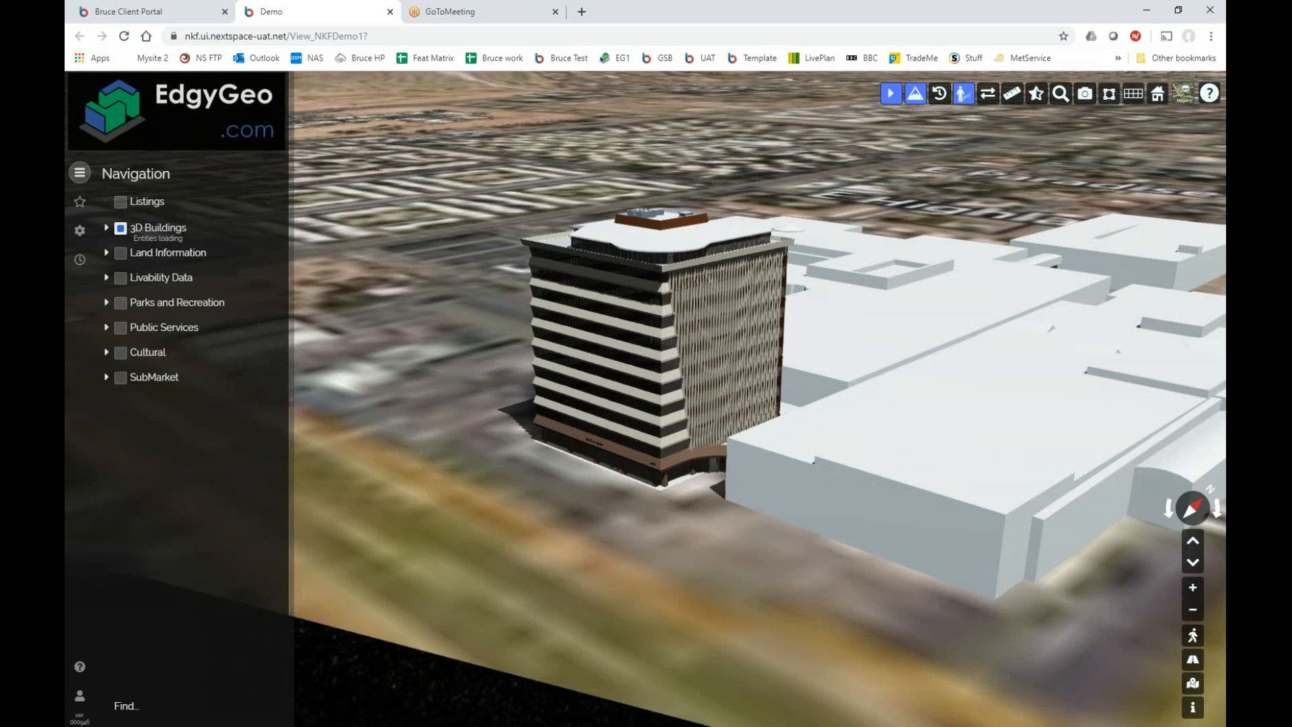
pyautogui.click(80, 202)
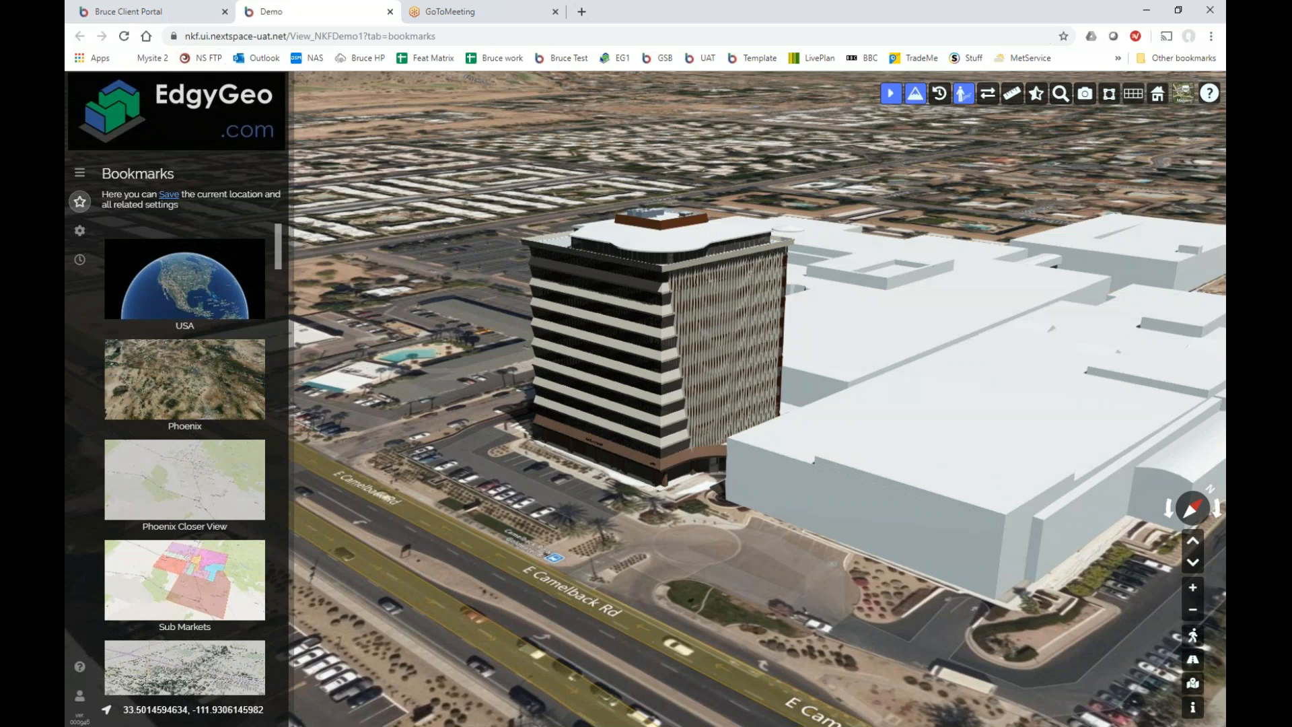
# Switch between the admin portal and the Demo 3D map, ending on the admin portal.
pyautogui.click(190, 12)
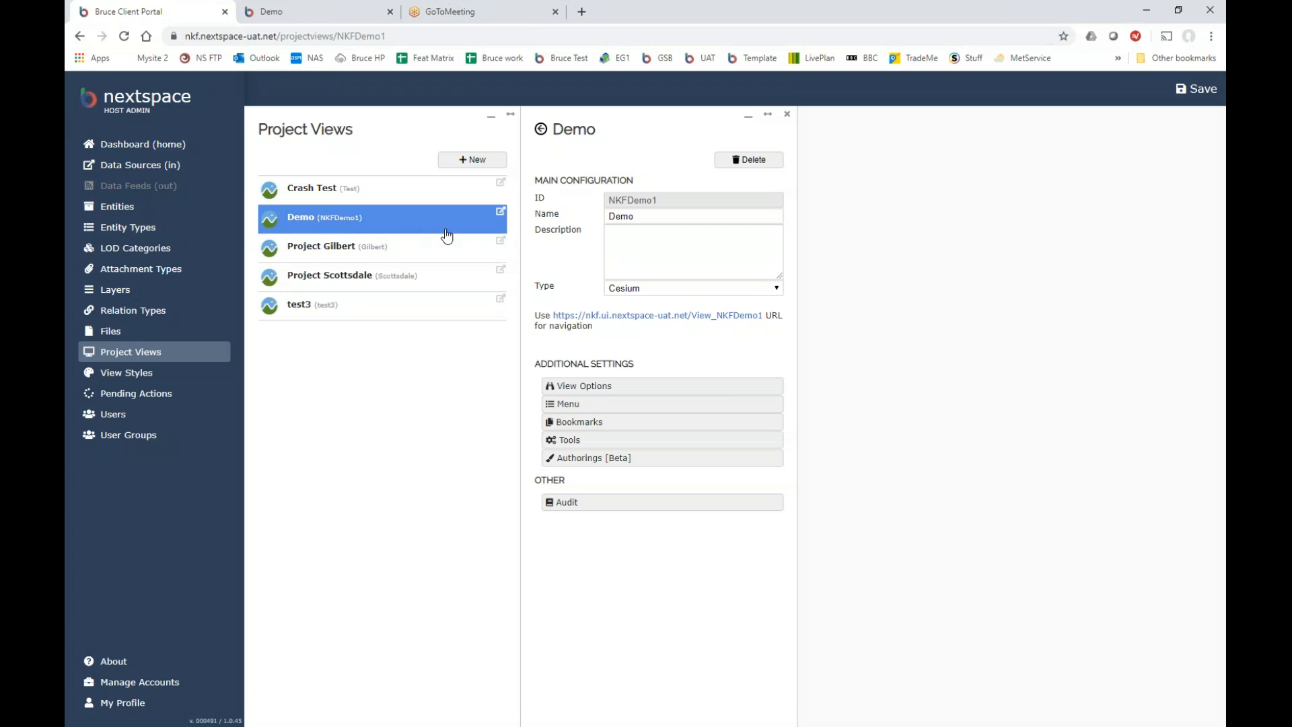
pyautogui.click(307, 12)
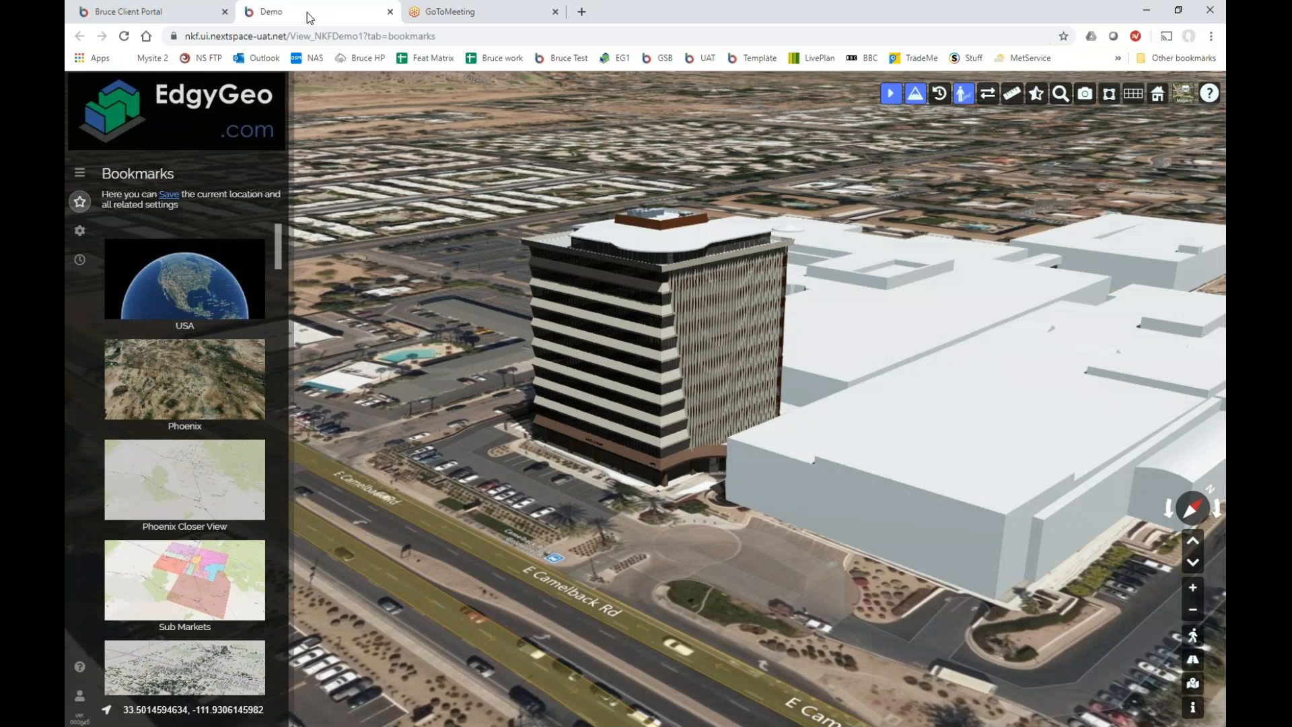
pyautogui.click(179, 15)
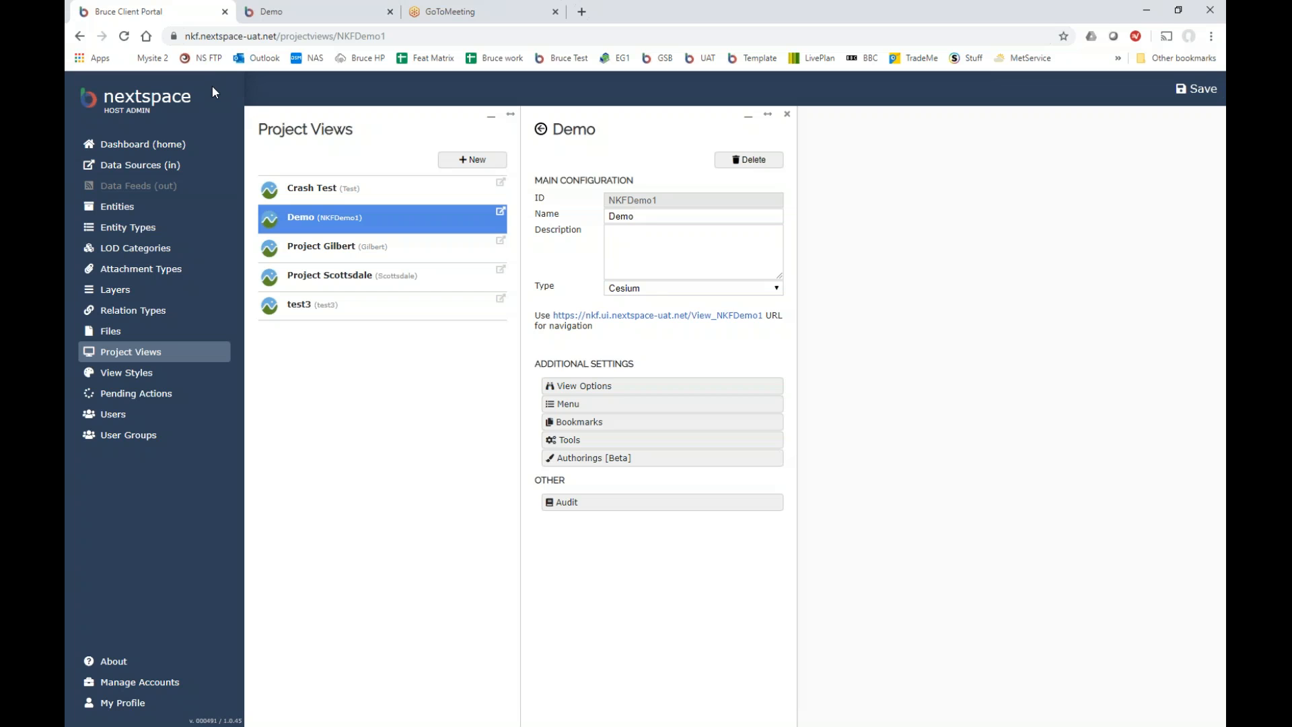
# Inspect the nkf subdomain in the address, leave it unchanged, and open the Dashboard.
pyautogui.click(185, 36)
pyautogui.moveTo(185, 36); pyautogui.dragTo(200, 37)
pyautogui.click(304, 375)
pyautogui.click(110, 148)
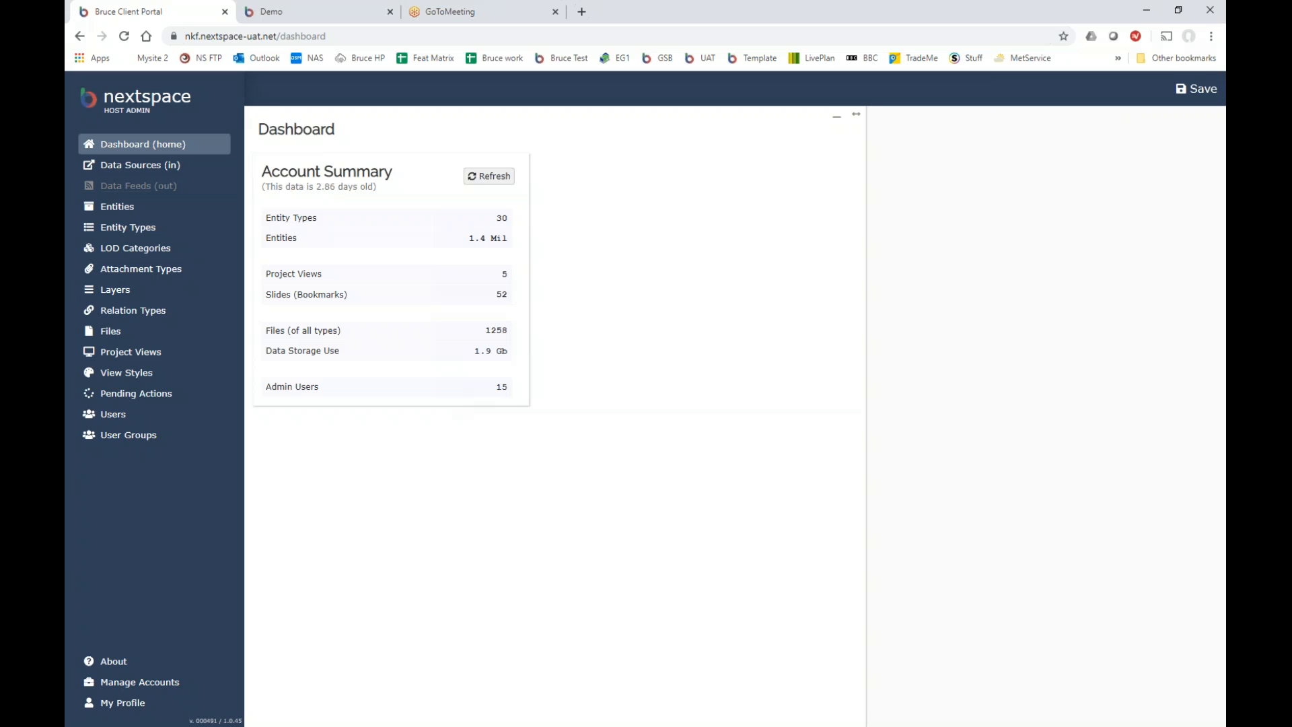
# Open the Data Sources (in) page, then the Entity Types list.
pyautogui.click(157, 169)
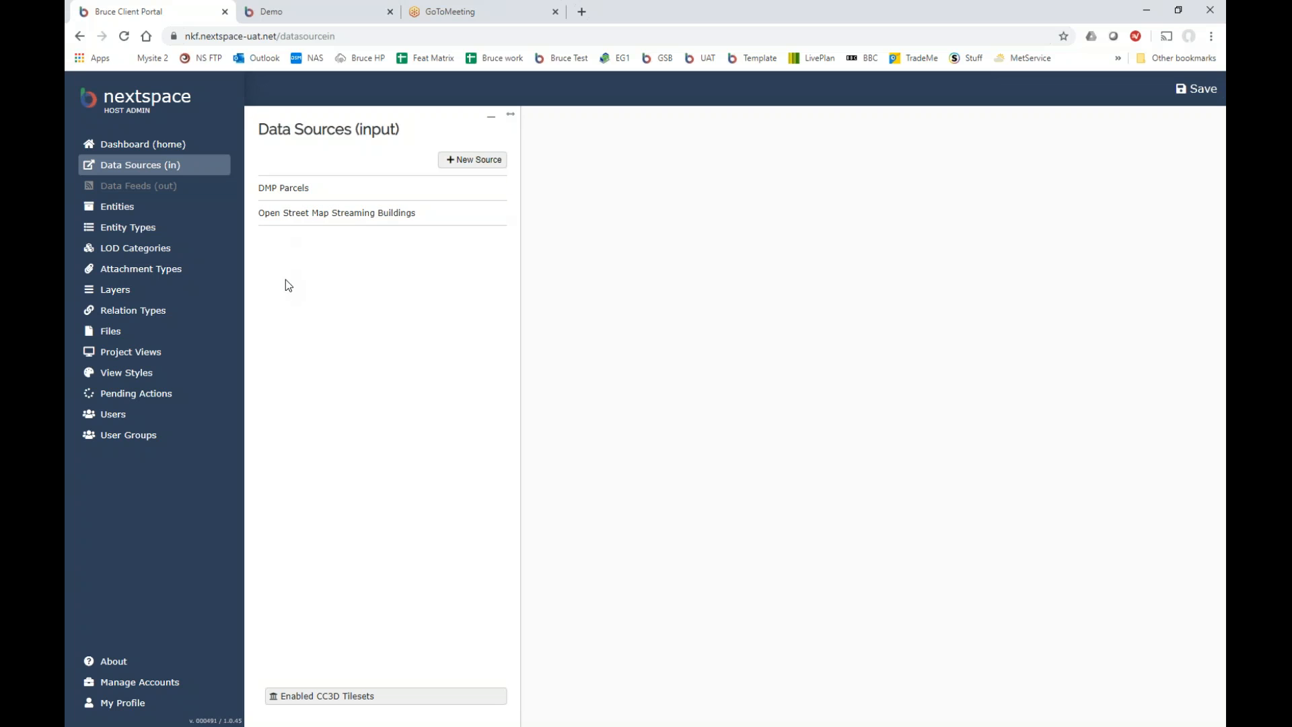
pyautogui.click(113, 232)
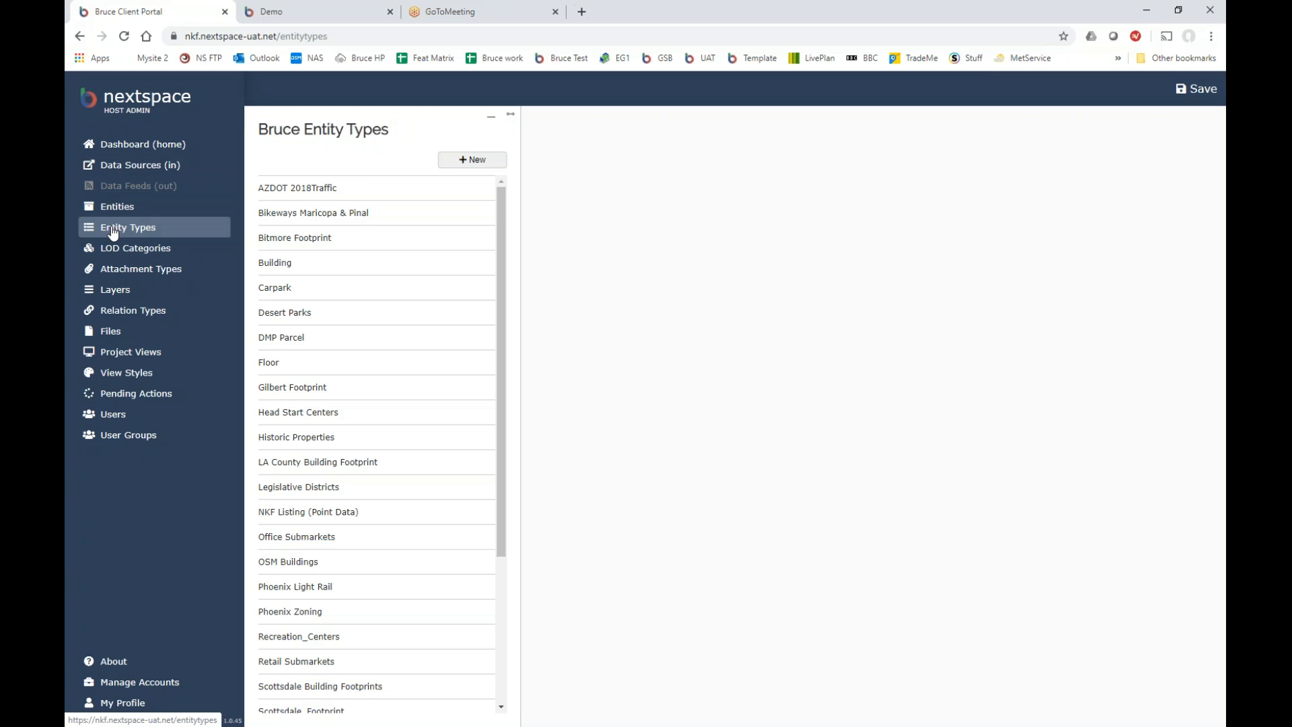
# Scroll the Entity Types list down past Scottsdale Building Footprints.
pyautogui.moveTo(505, 282)
pyautogui.mouseDown()
pyautogui.moveTo(503, 347)
pyautogui.moveTo(507, 262)
pyautogui.mouseUp()
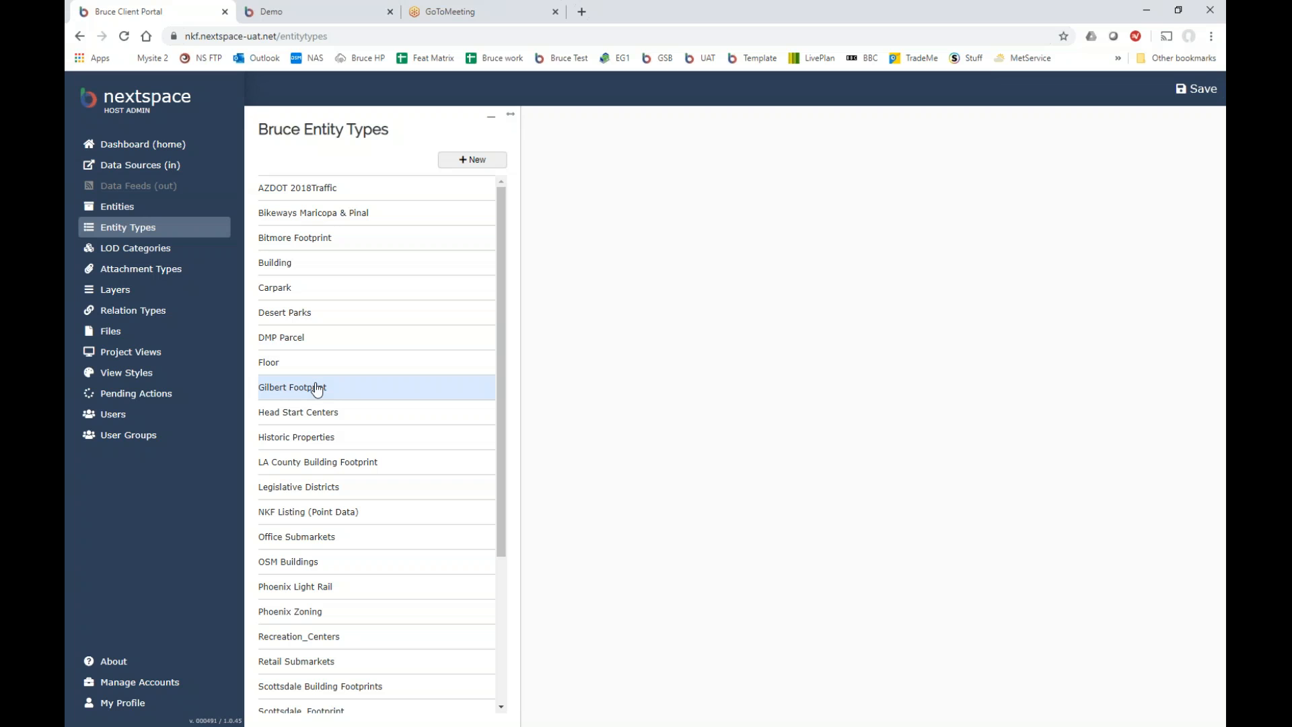
# Select Bitmore Footprint and open its Data Schema under Additional Settings.
pyautogui.click(312, 238)
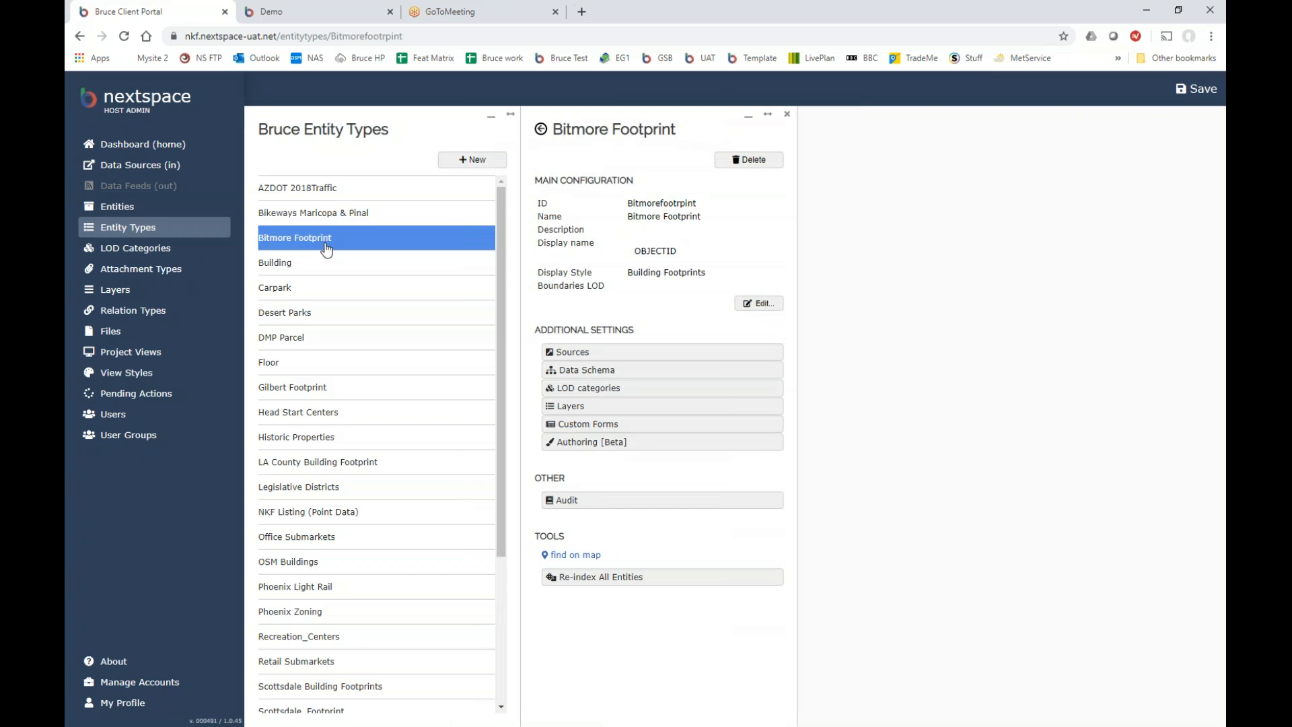
pyautogui.click(593, 376)
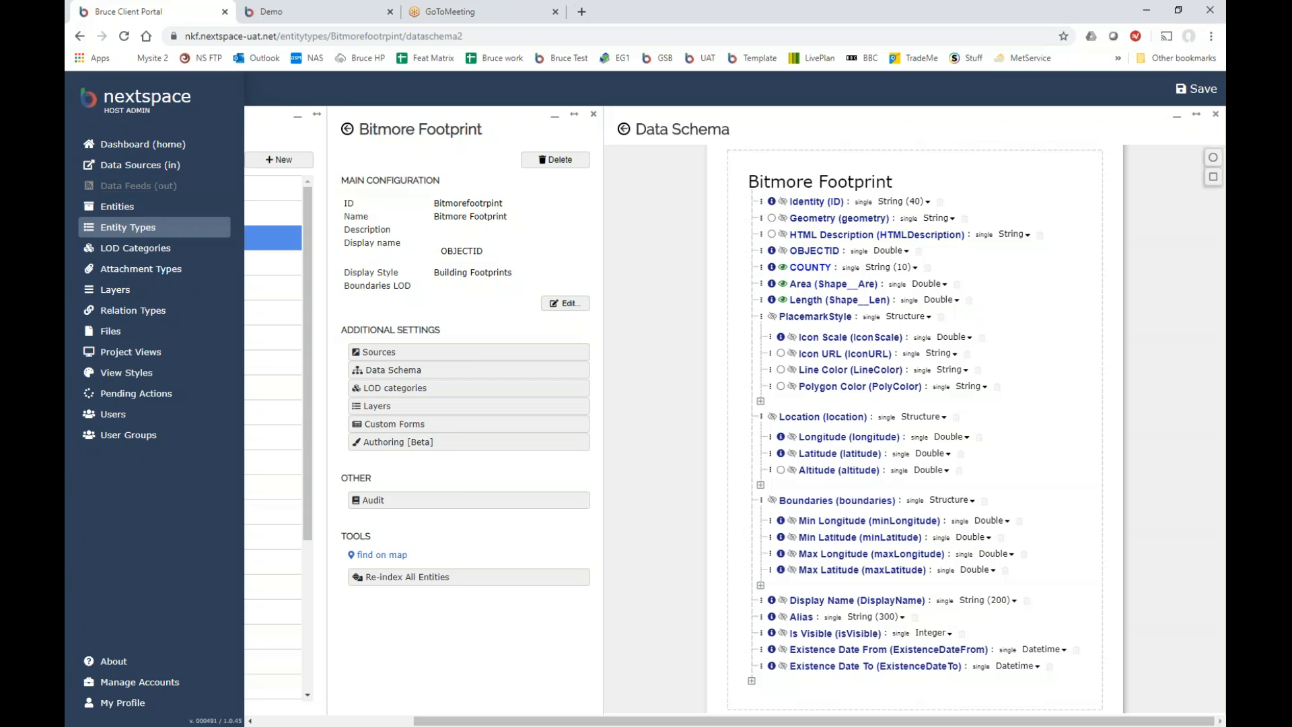
# Make OBJECTID visible in Bitmore Footprint's schema, then open Gilbert Footprint's Data Schema.
pyautogui.click(783, 250)
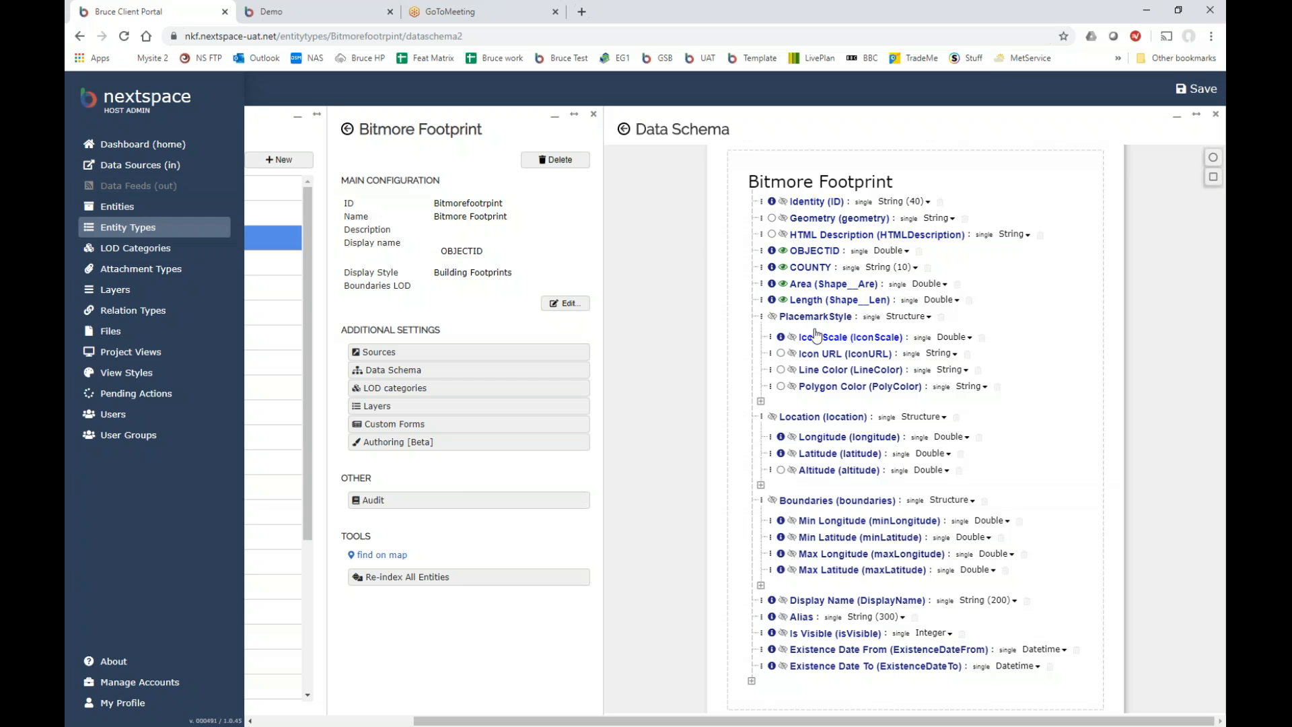
pyautogui.moveTo(683, 722); pyautogui.dragTo(525, 722)
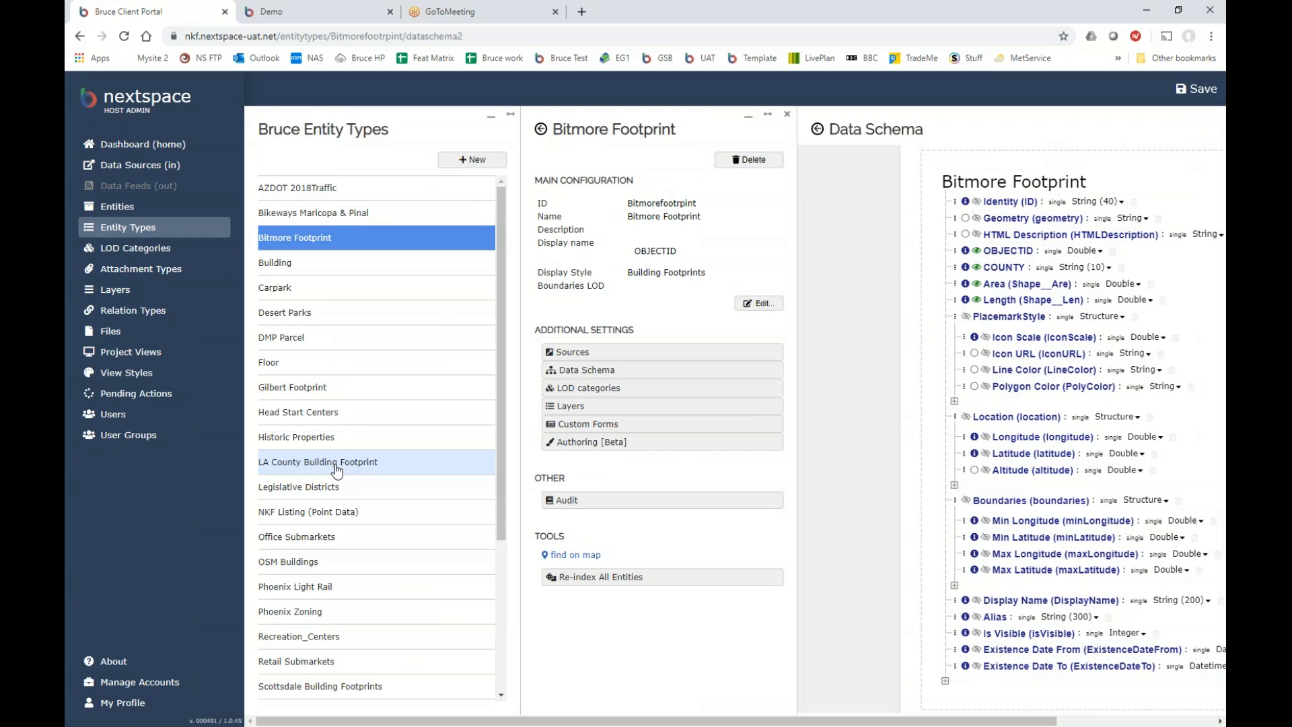
pyautogui.click(311, 395)
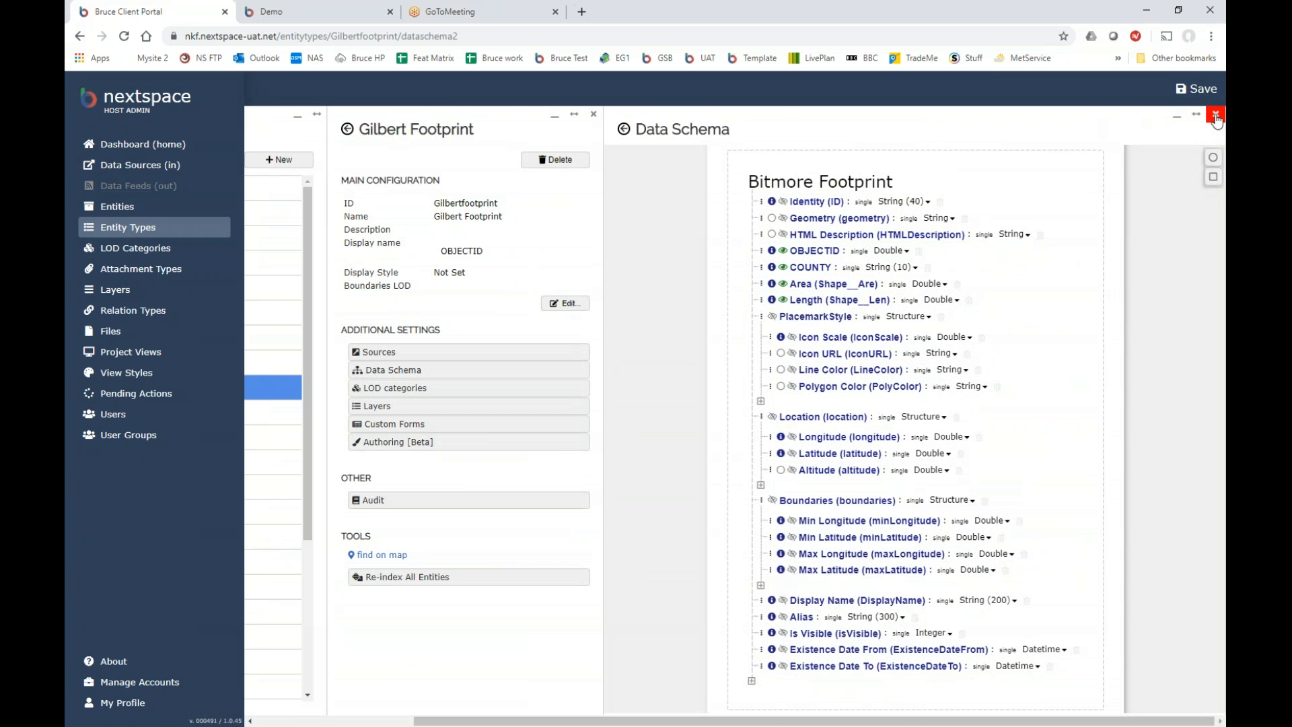
pyautogui.click(1216, 116)
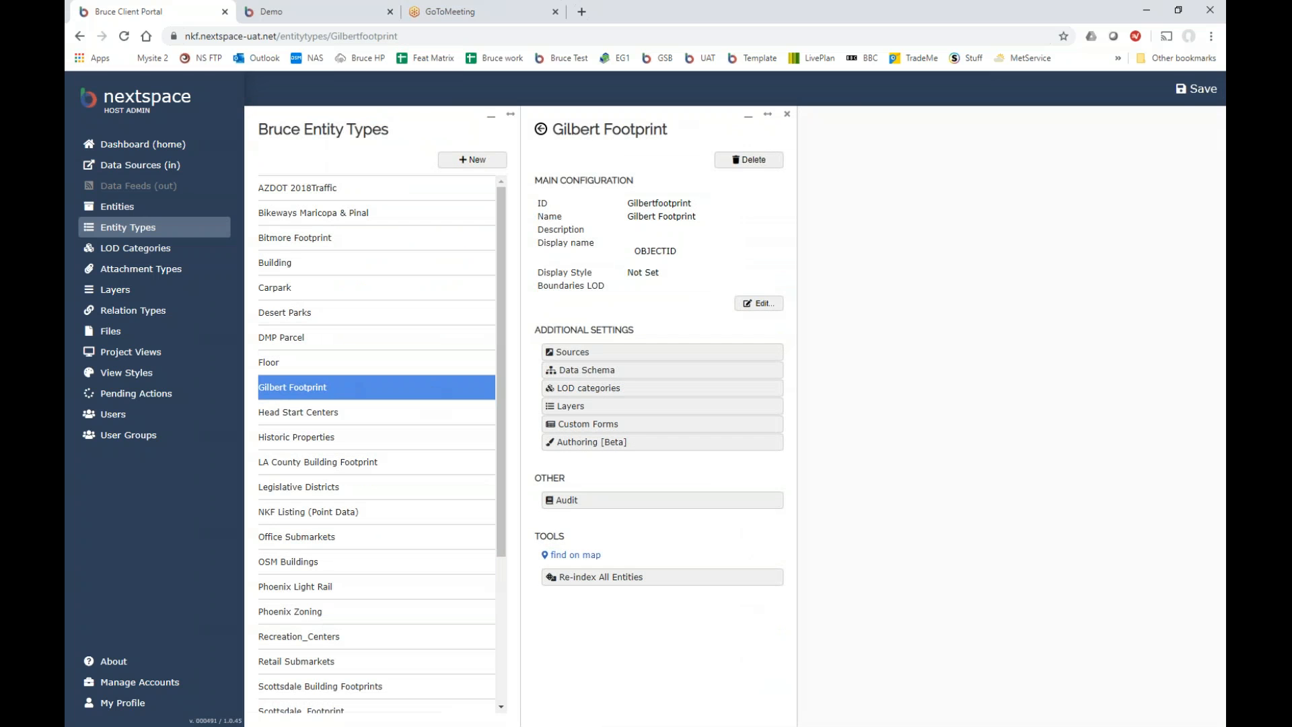
pyautogui.click(590, 376)
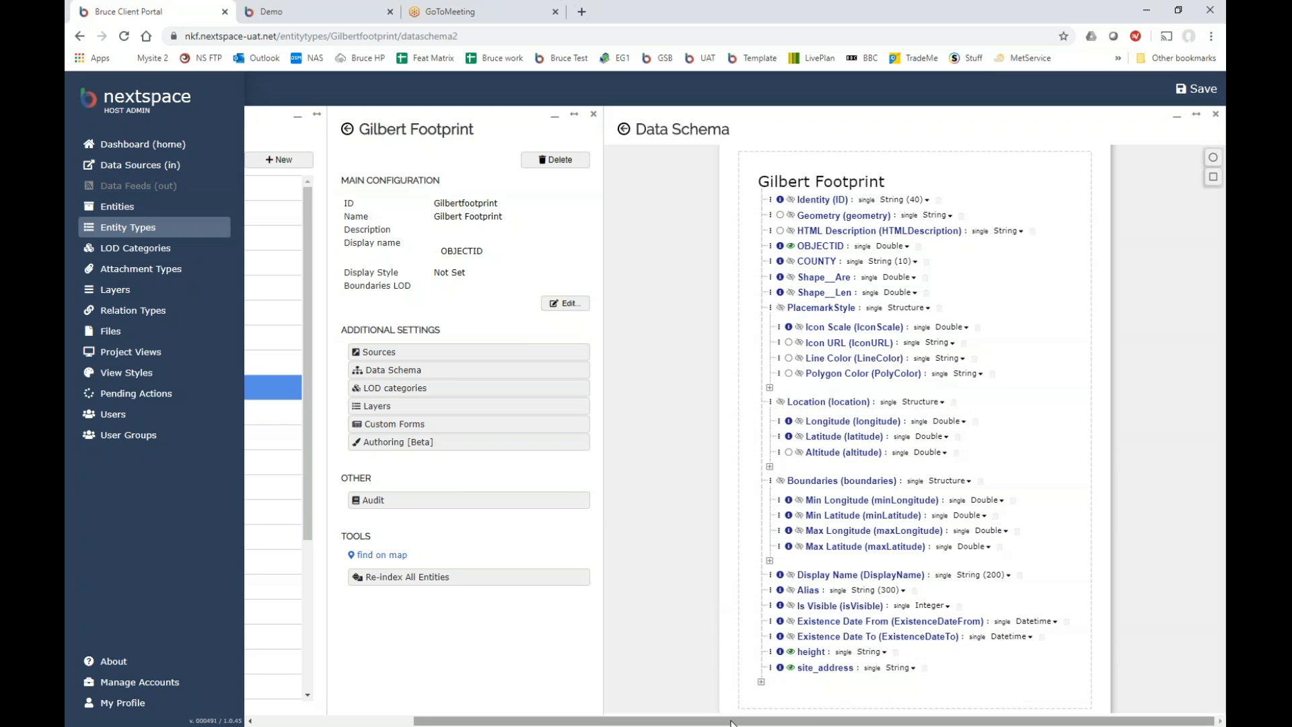
pyautogui.moveTo(732, 722); pyautogui.dragTo(574, 722)
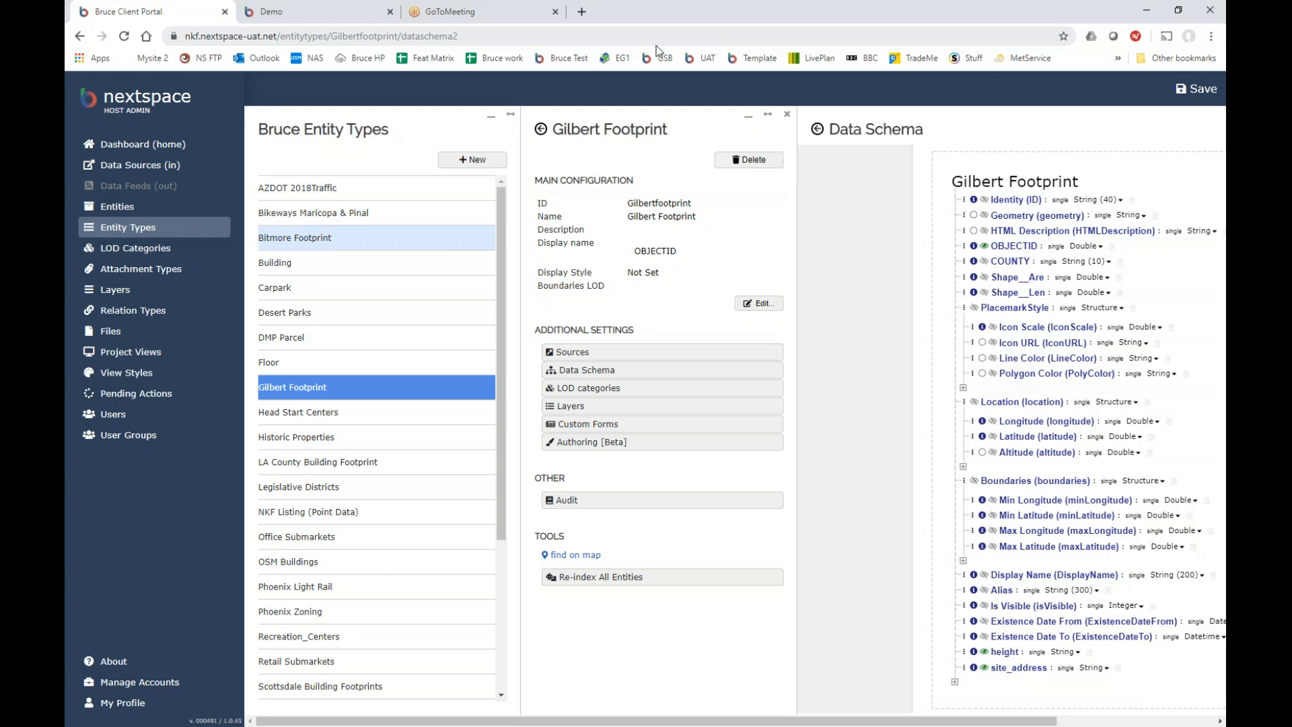
# Glance at the Demo 3D map, then return to the admin portal and reload it.
pyautogui.click(317, 18)
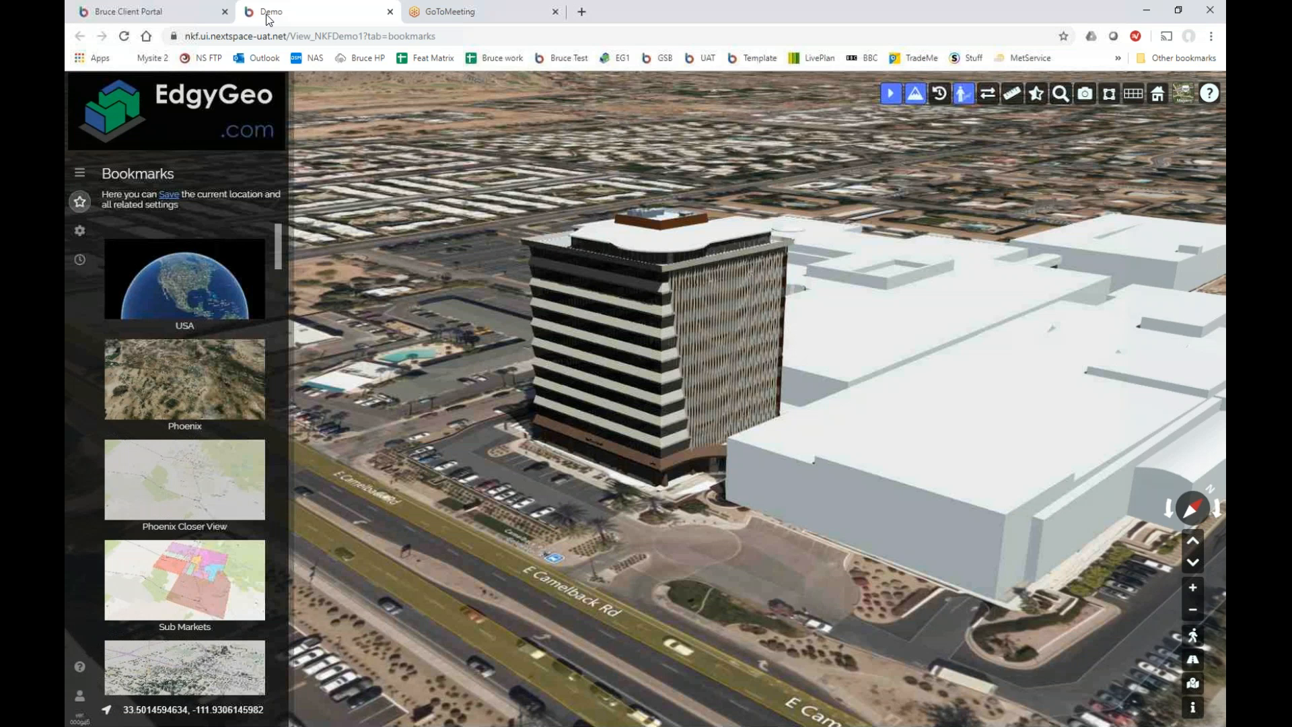
pyautogui.click(210, 16)
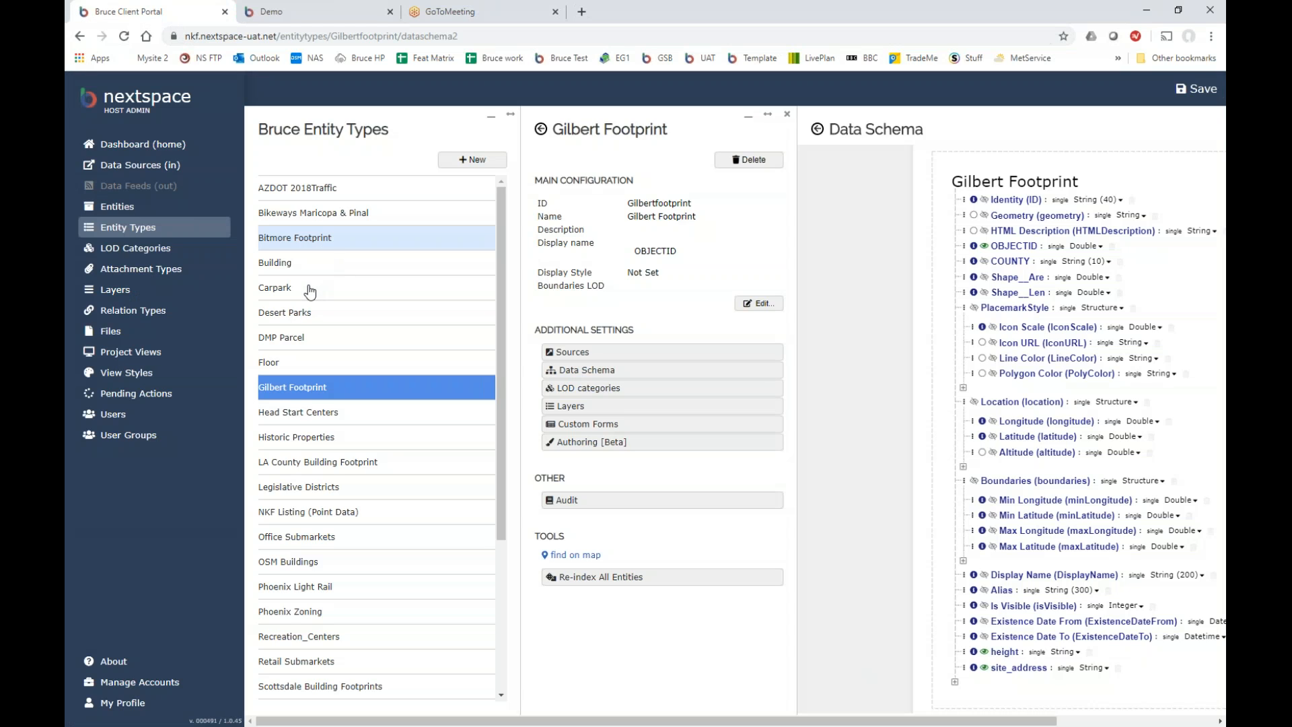
pyautogui.click(124, 37)
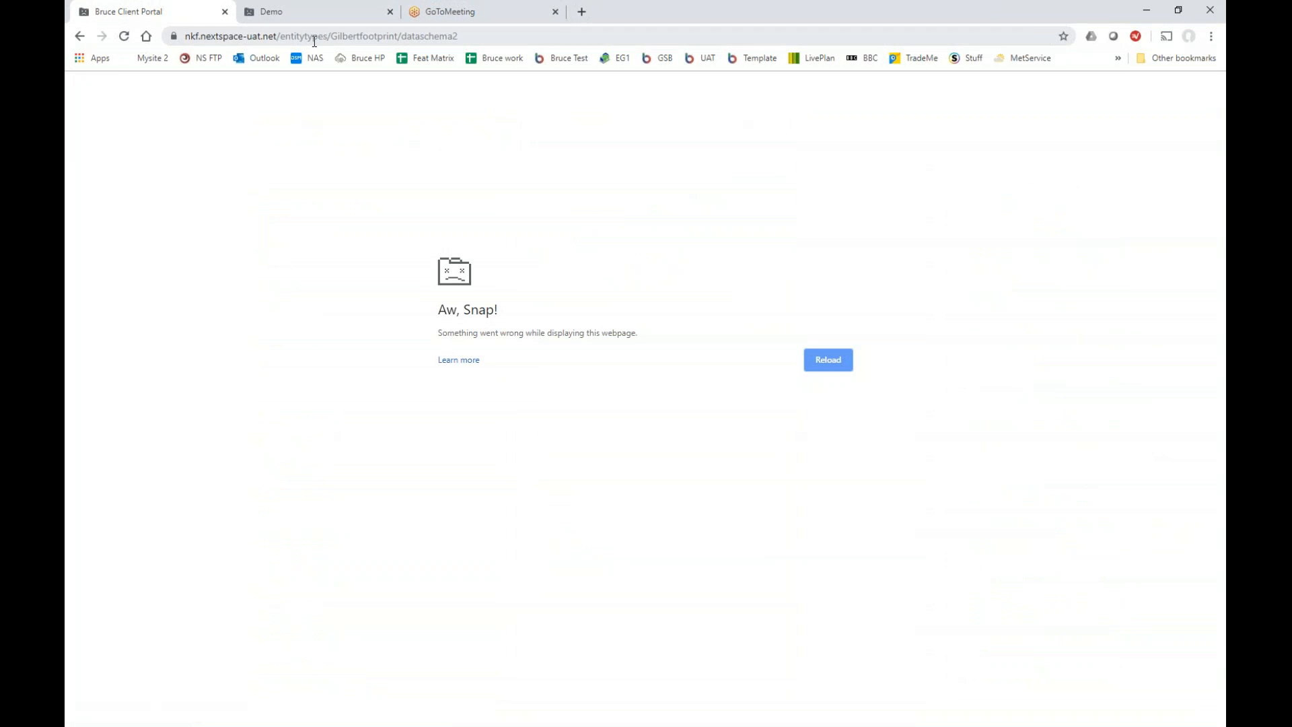
pyautogui.click(323, 37)
# Reload the admin URL, open the Building entity type, and close the old Gilbert schema panel.
pyautogui.click(247, 37)
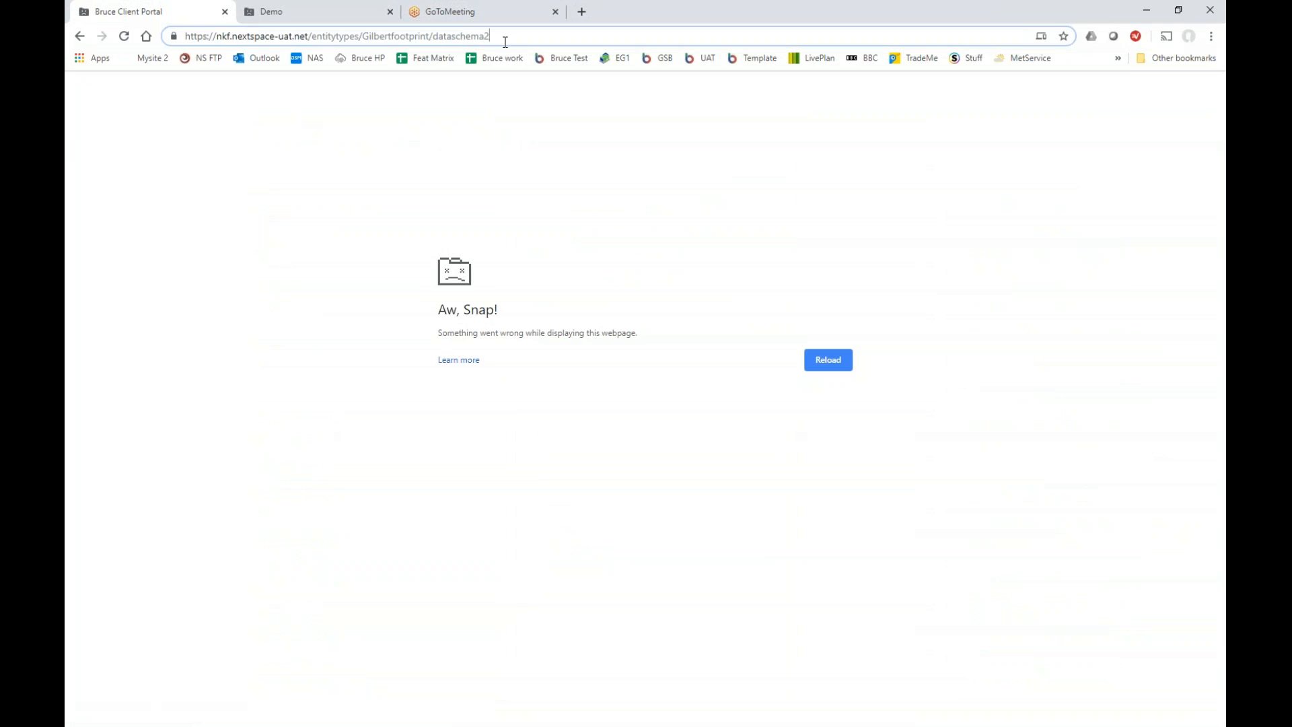
pyautogui.press('Return')
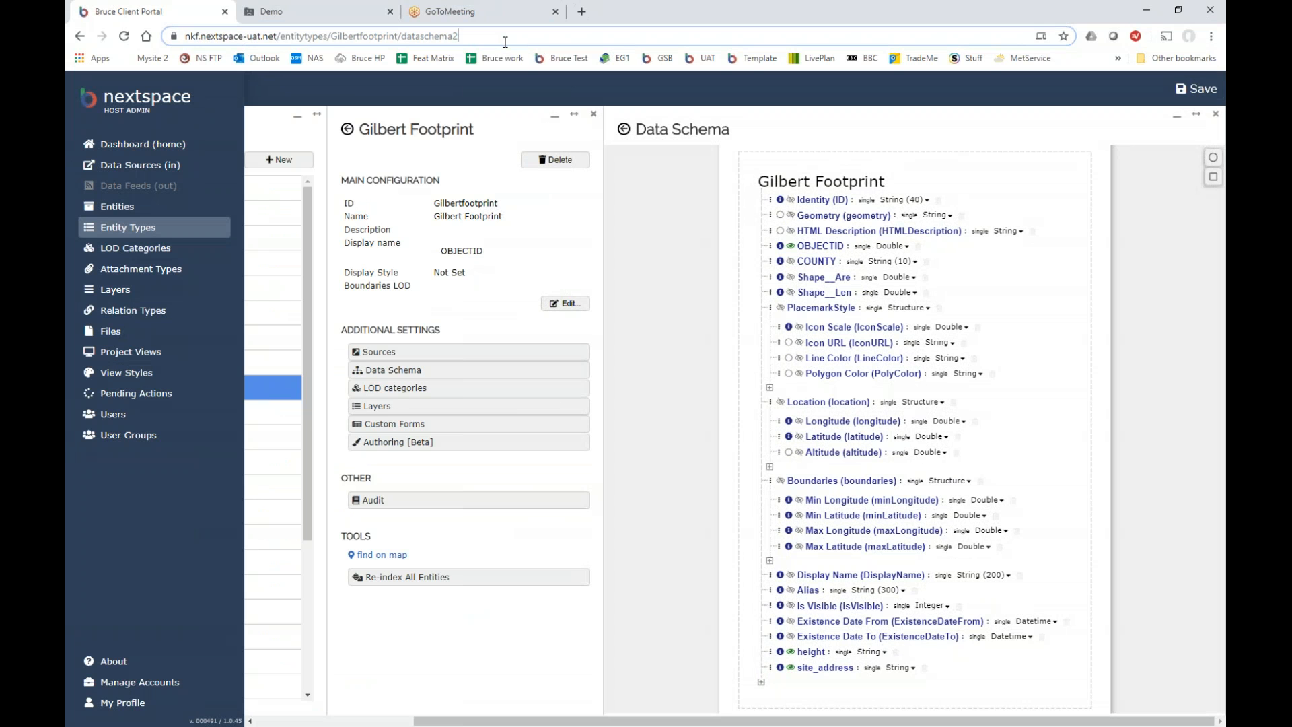
pyautogui.moveTo(698, 722); pyautogui.dragTo(540, 721)
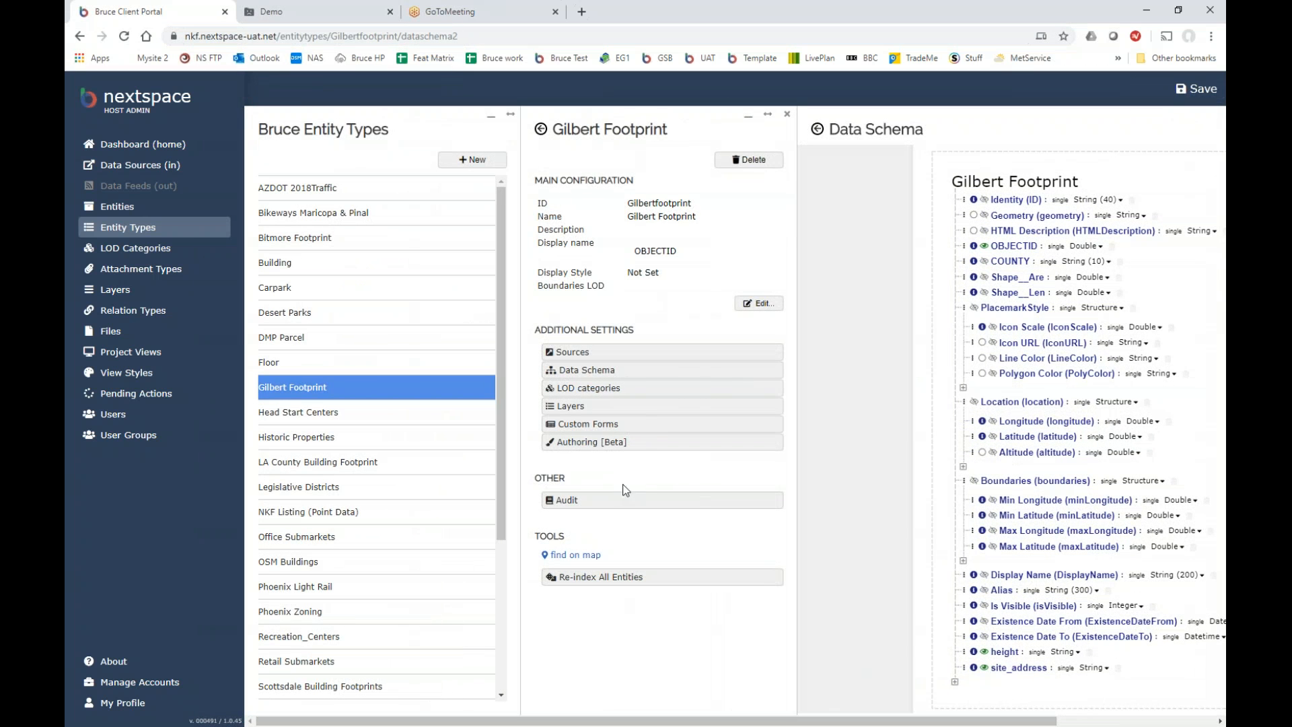
pyautogui.click(330, 260)
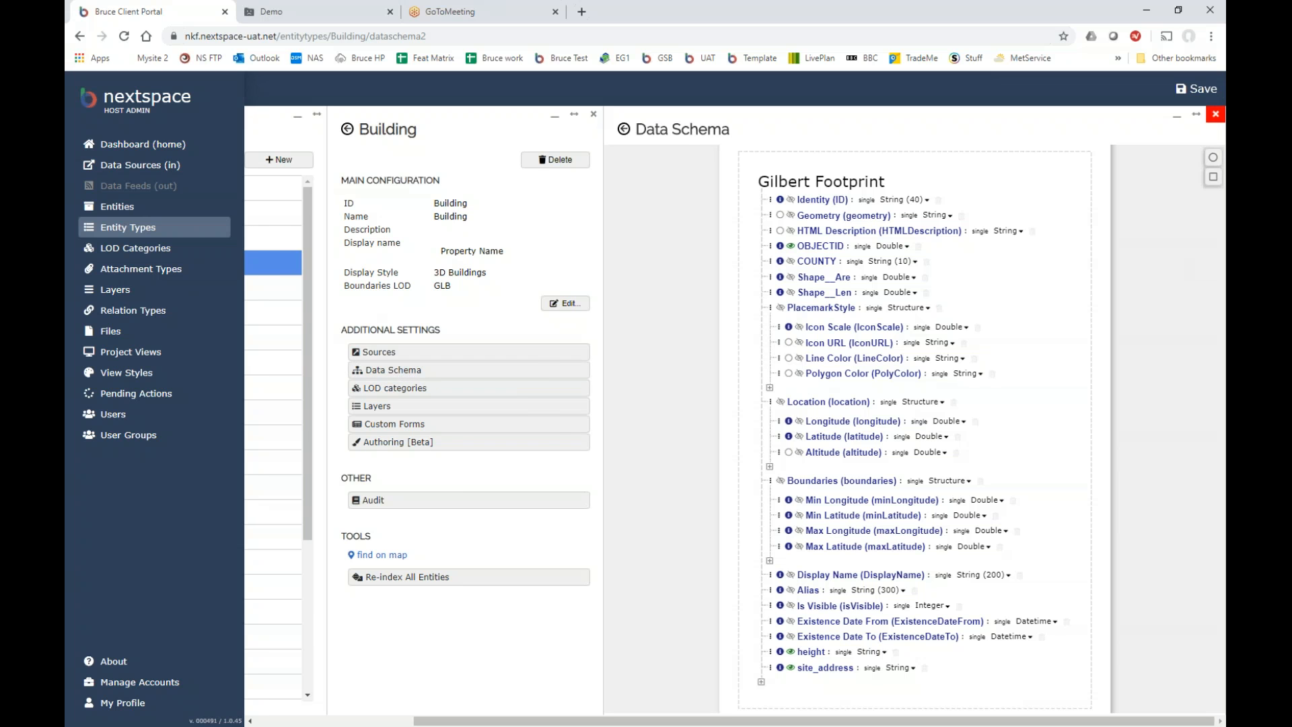
pyautogui.click(1215, 114)
# Open the Building data schema and zoom and pan it to show Identity through Zoning.
pyautogui.click(586, 373)
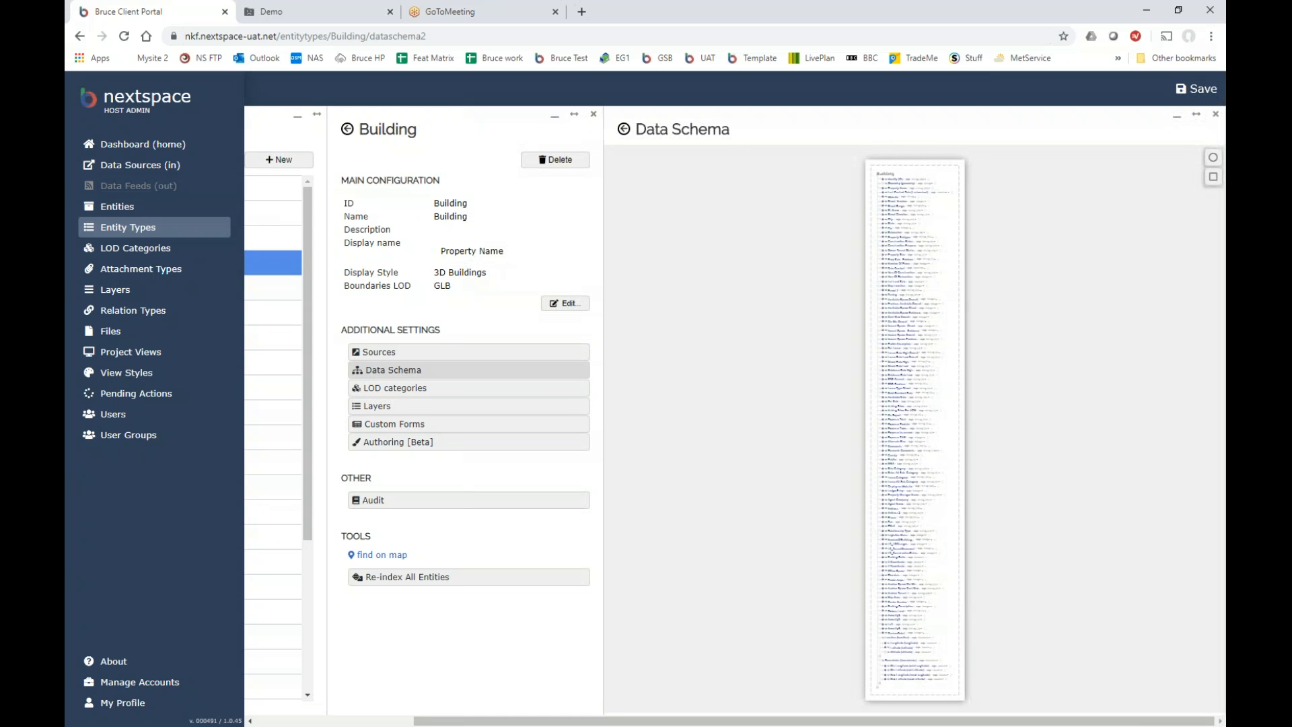
pyautogui.scroll(3, 935, 248)
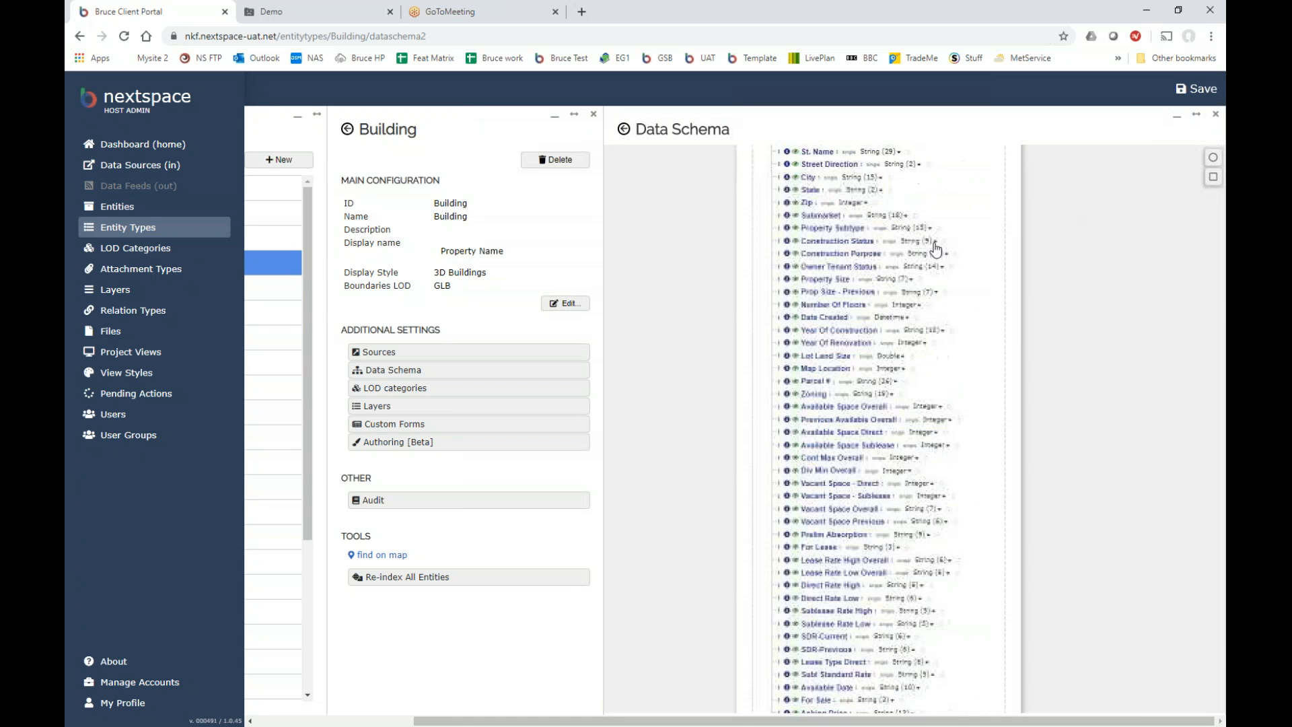
pyautogui.scroll(3, 935, 250)
pyautogui.moveTo(992, 313); pyautogui.dragTo(995, 700)
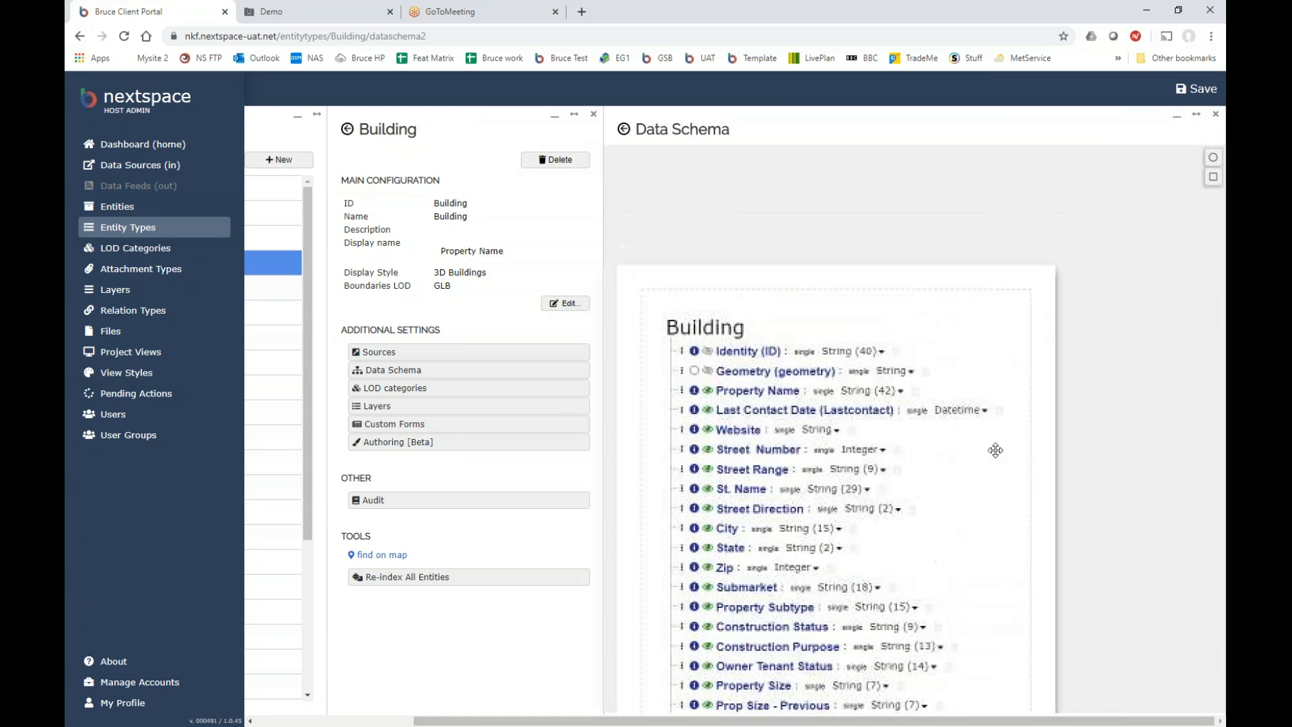
pyautogui.moveTo(995, 450); pyautogui.dragTo(997, 390)
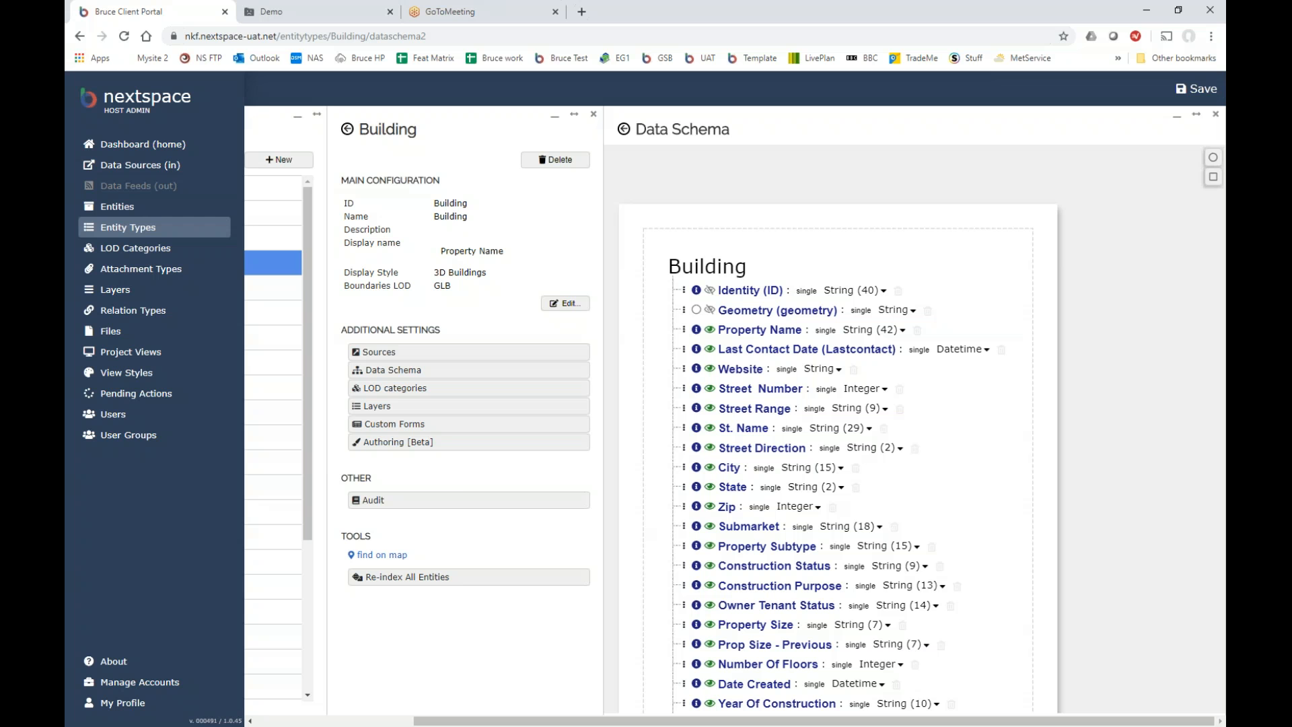
pyautogui.moveTo(1000, 409); pyautogui.dragTo(991, 354)
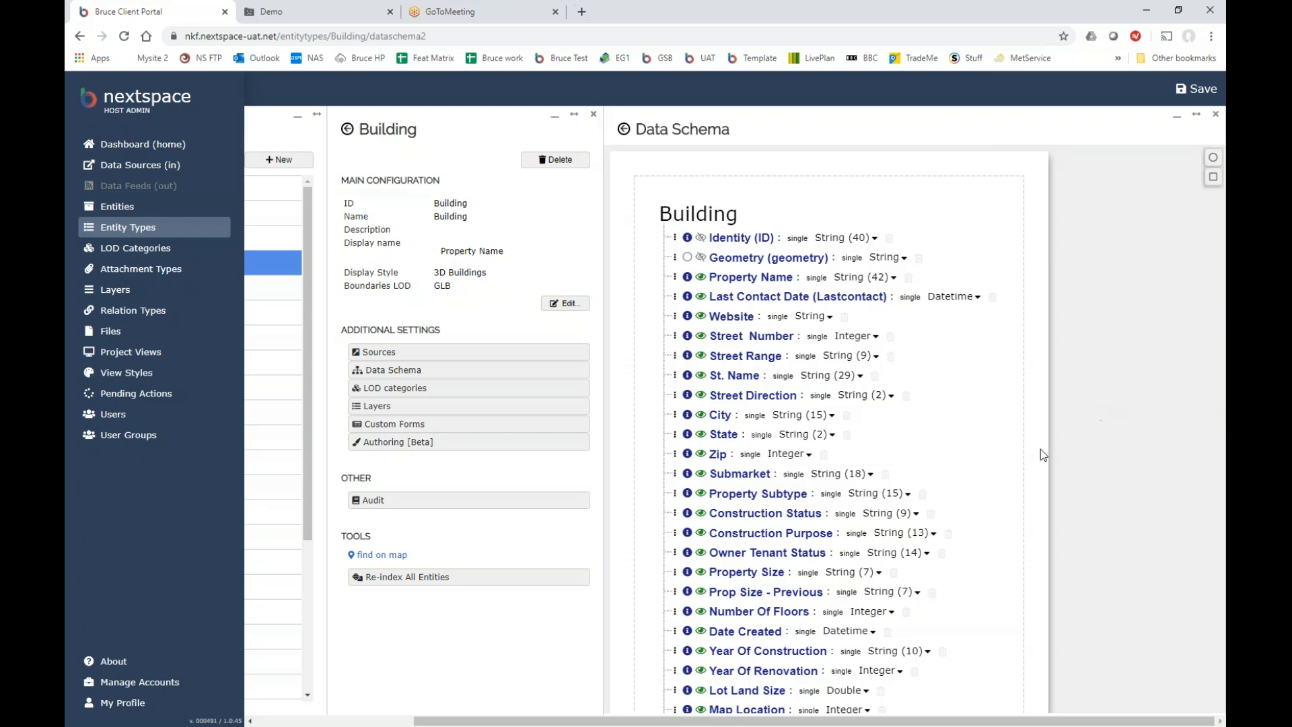
pyautogui.moveTo(955, 721); pyautogui.dragTo(789, 689)
pyautogui.scroll(-3, 887, 433)
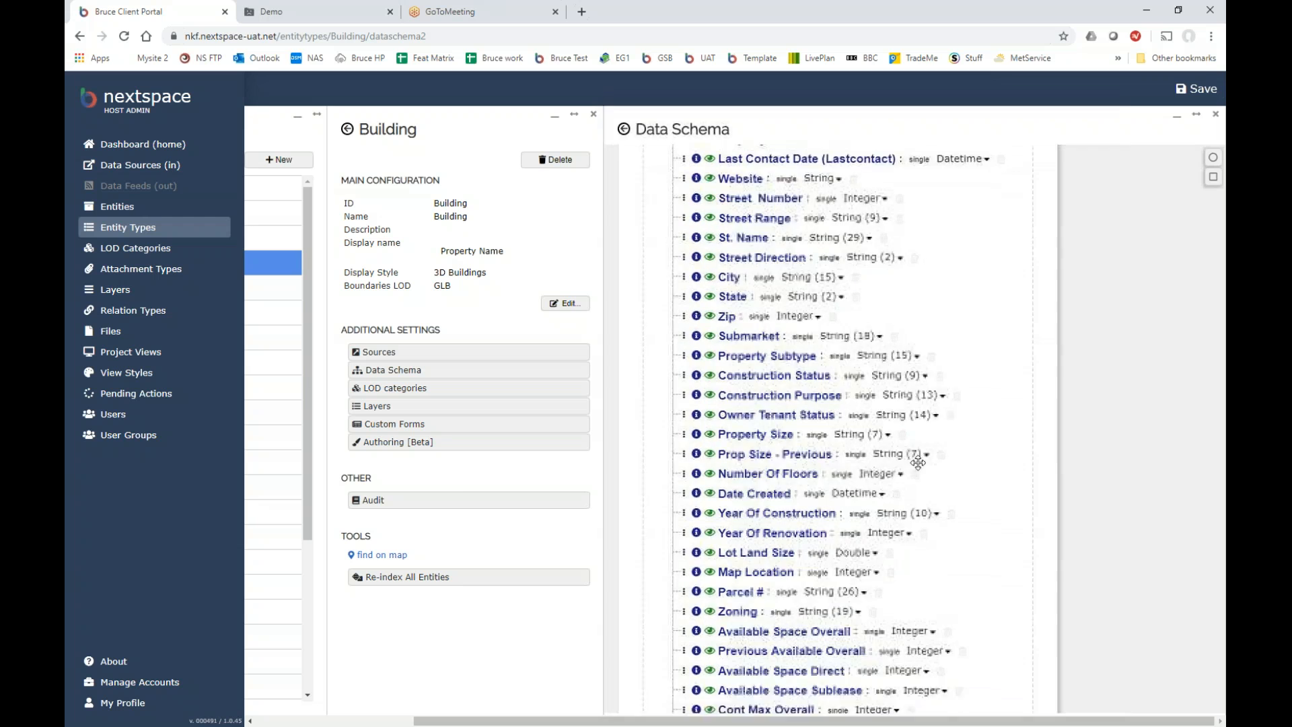
pyautogui.scroll(-3, 918, 462)
pyautogui.scroll(-1, 989, 523)
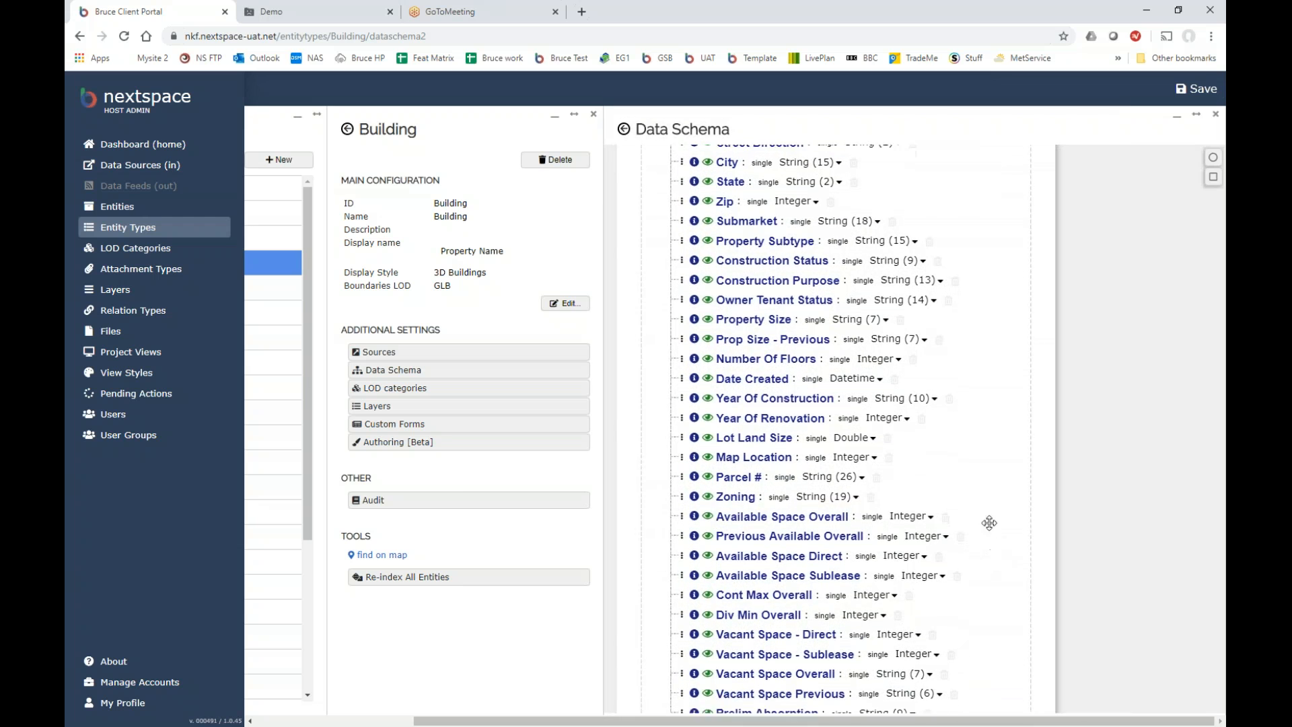
pyautogui.scroll(-10, 989, 523)
pyautogui.scroll(-12, 989, 458)
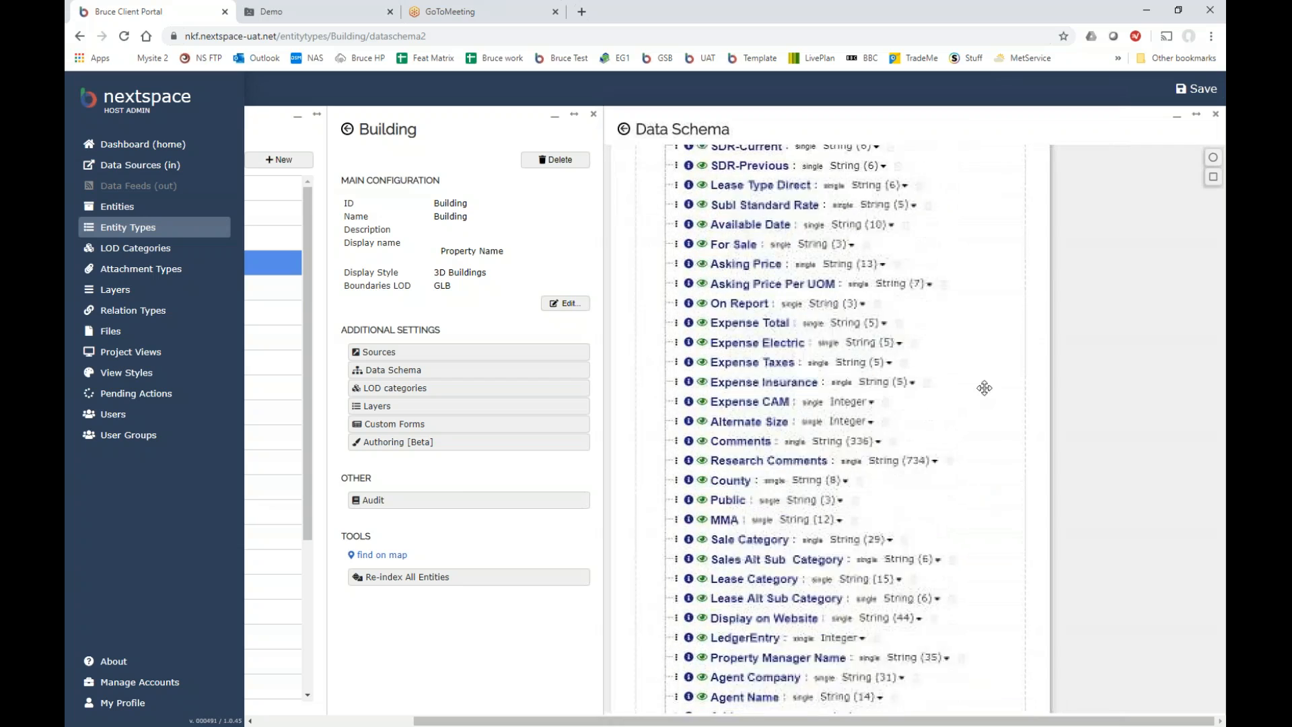
pyautogui.scroll(-7, 989, 431)
pyautogui.scroll(-9, 992, 529)
pyautogui.scroll(-5, 979, 592)
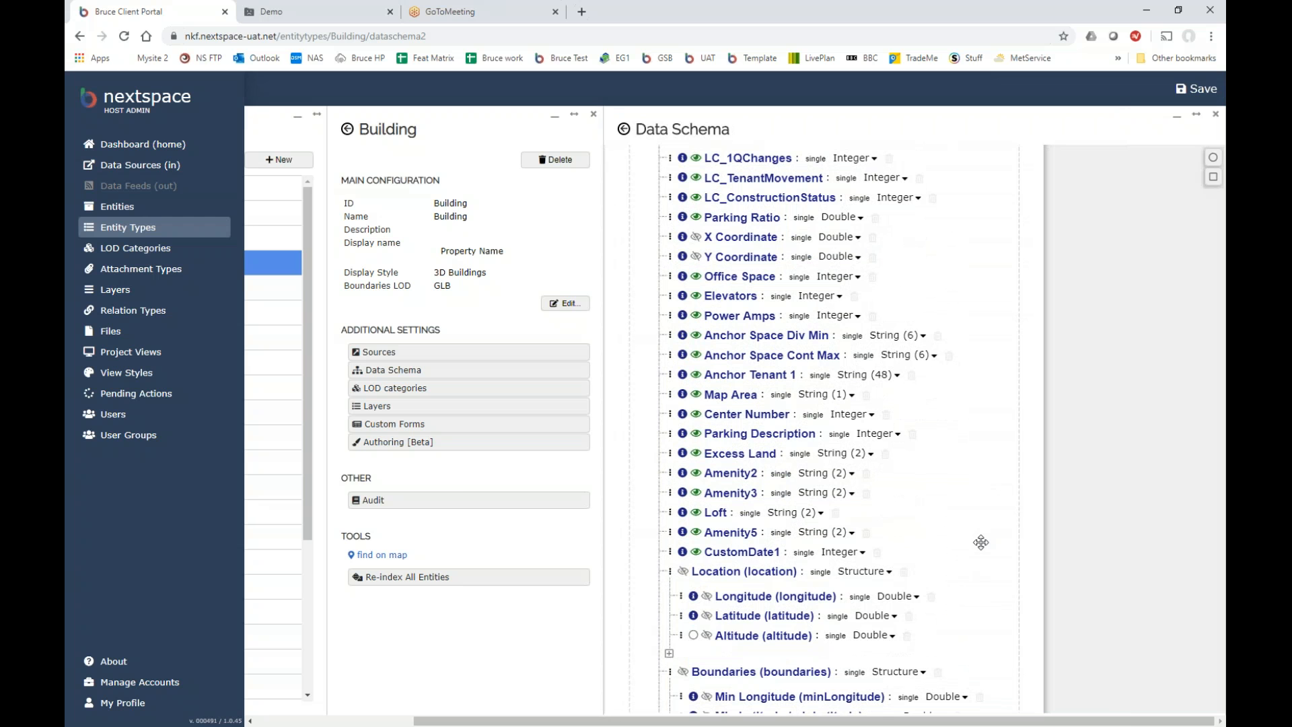
pyautogui.scroll(7, 1012, 467)
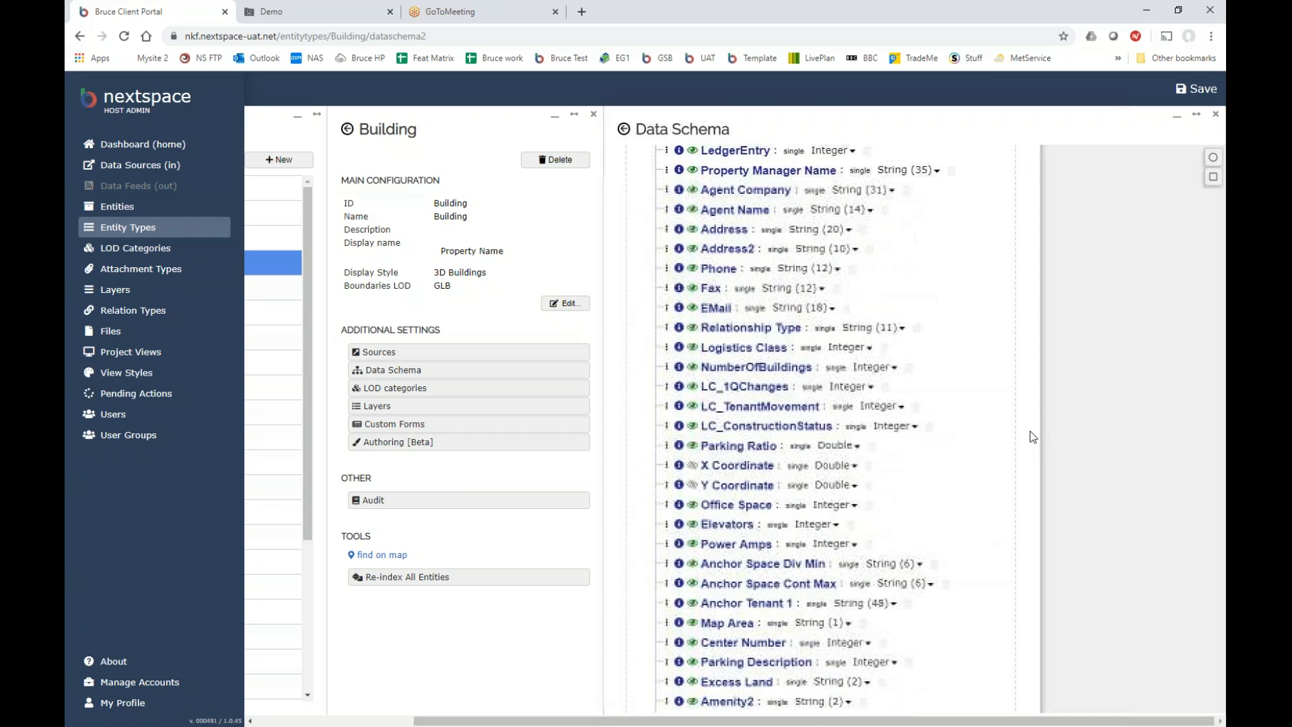
pyautogui.scroll(10, 993, 404)
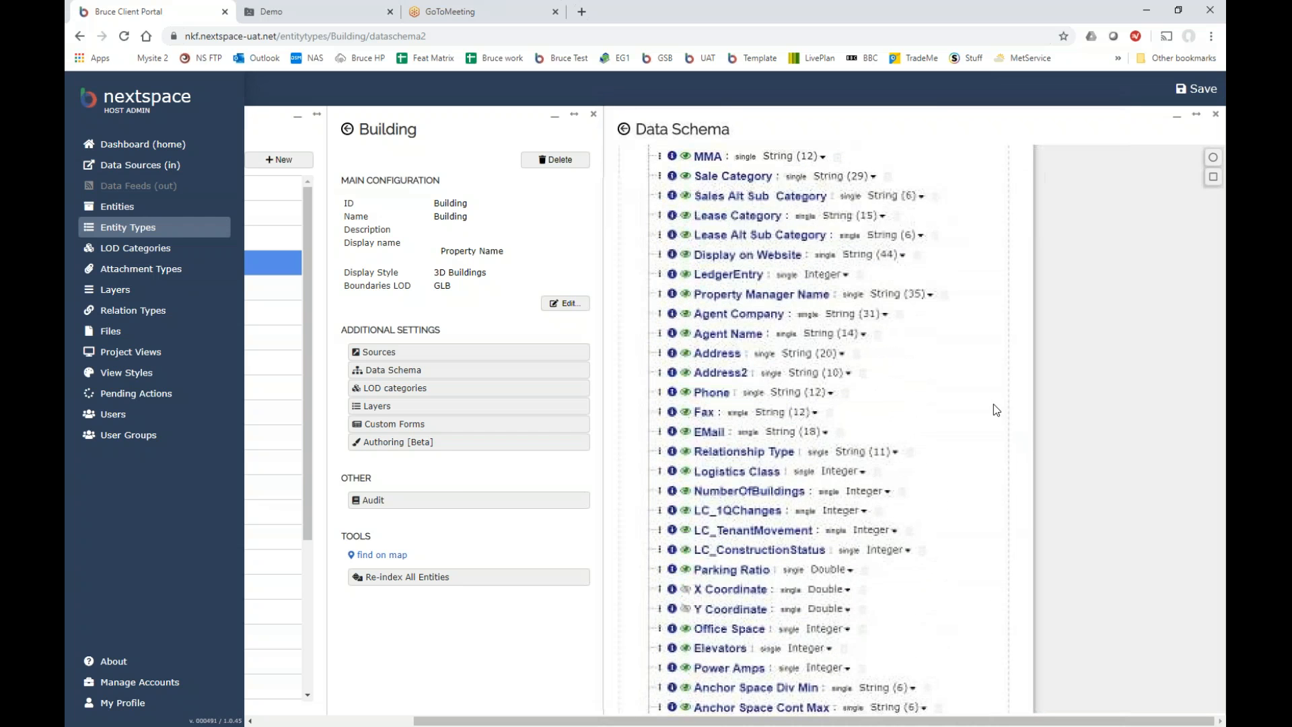
pyautogui.scroll(10, 1004, 398)
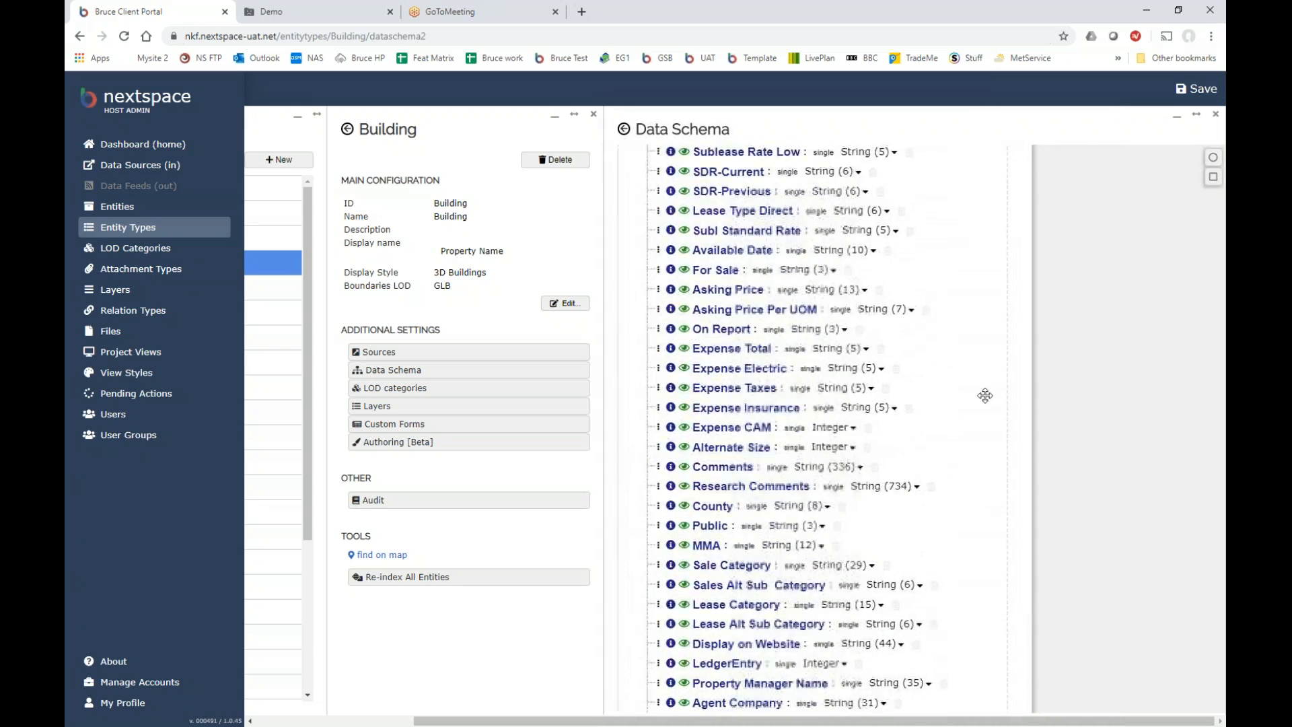
pyautogui.scroll(7, 960, 399)
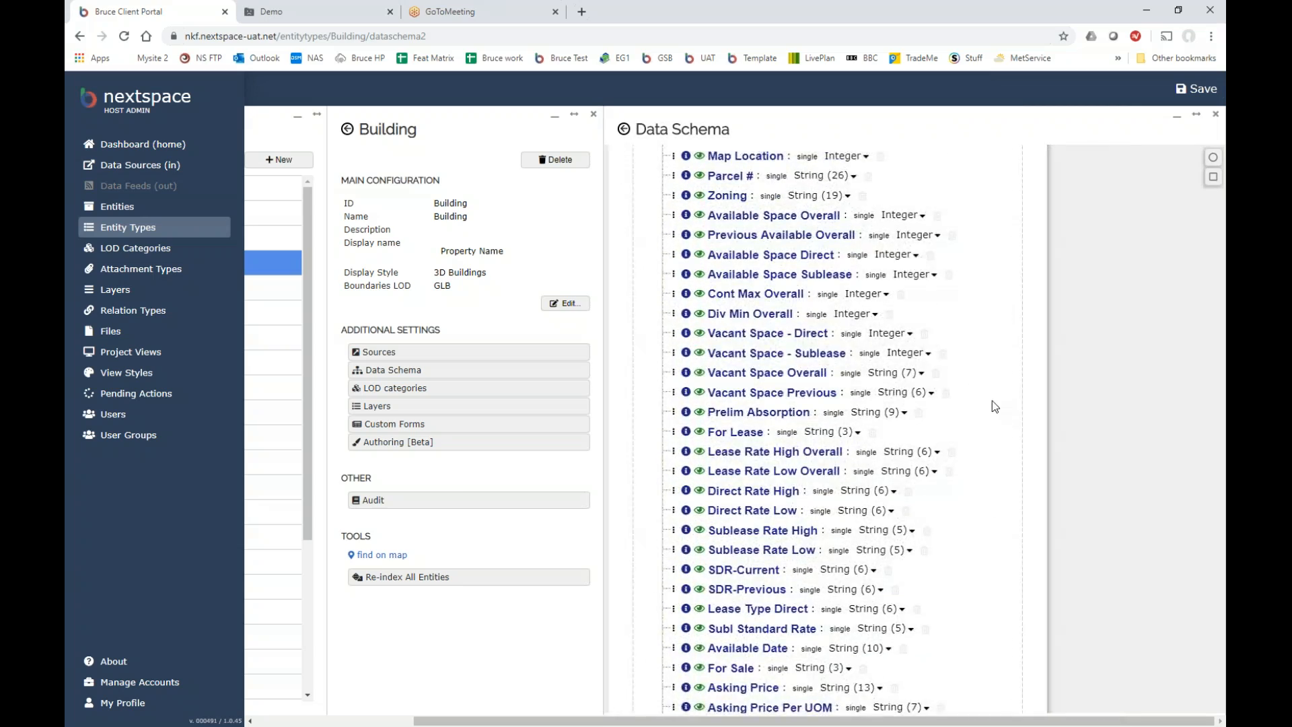
pyautogui.scroll(10, 972, 465)
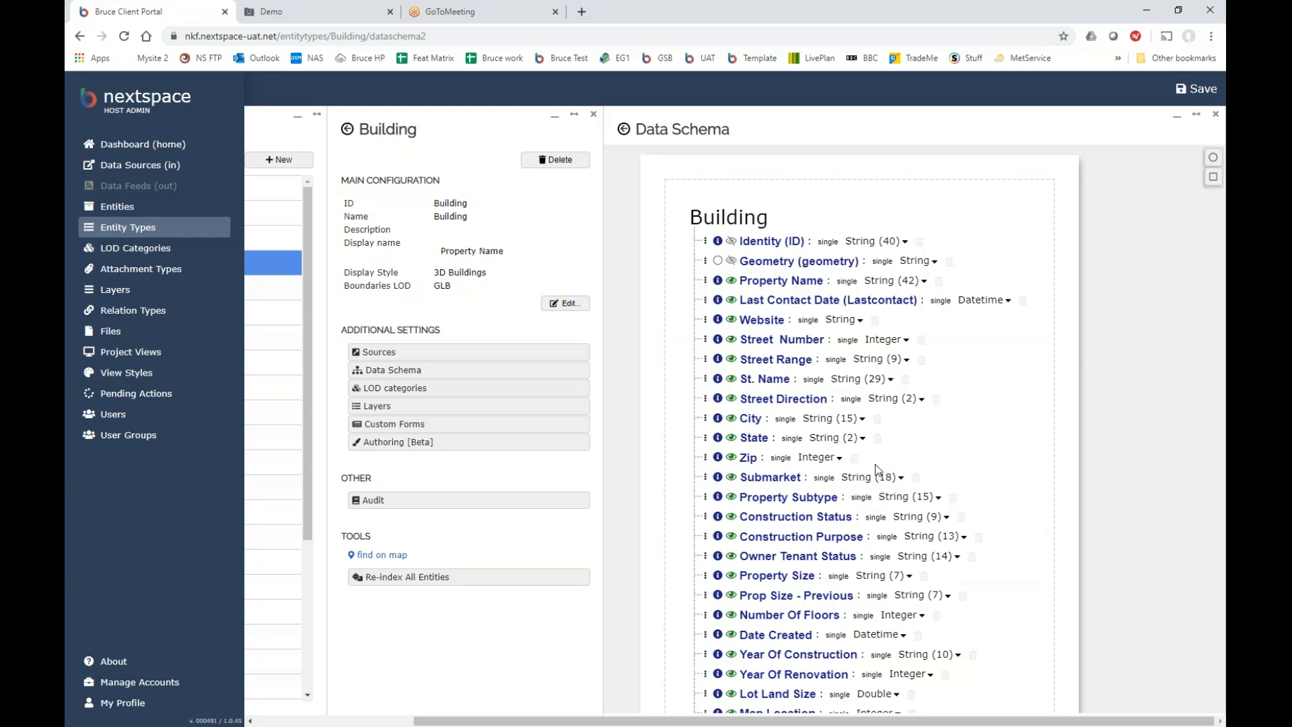
# Scroll and pan down through the Building data schema diagram.
pyautogui.scroll(-1, 993, 417)
pyautogui.scroll(-5, 996, 406)
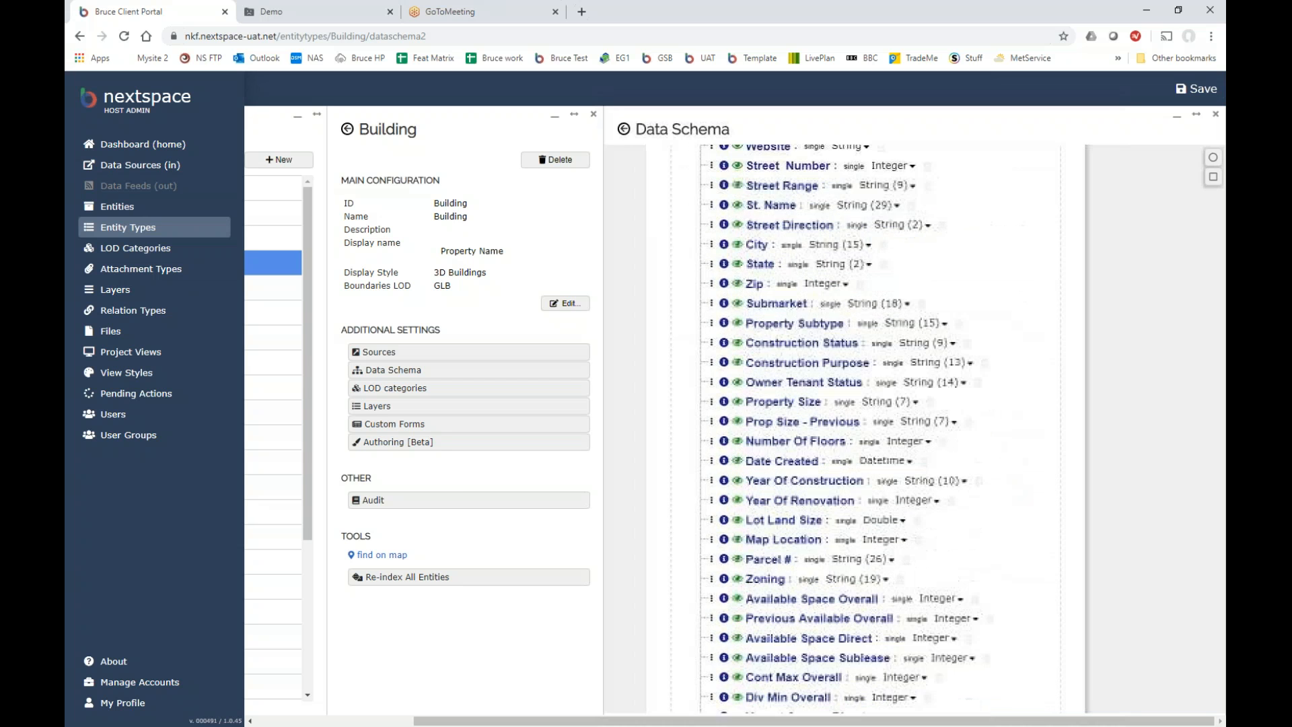
pyautogui.scroll(-4, 1018, 453)
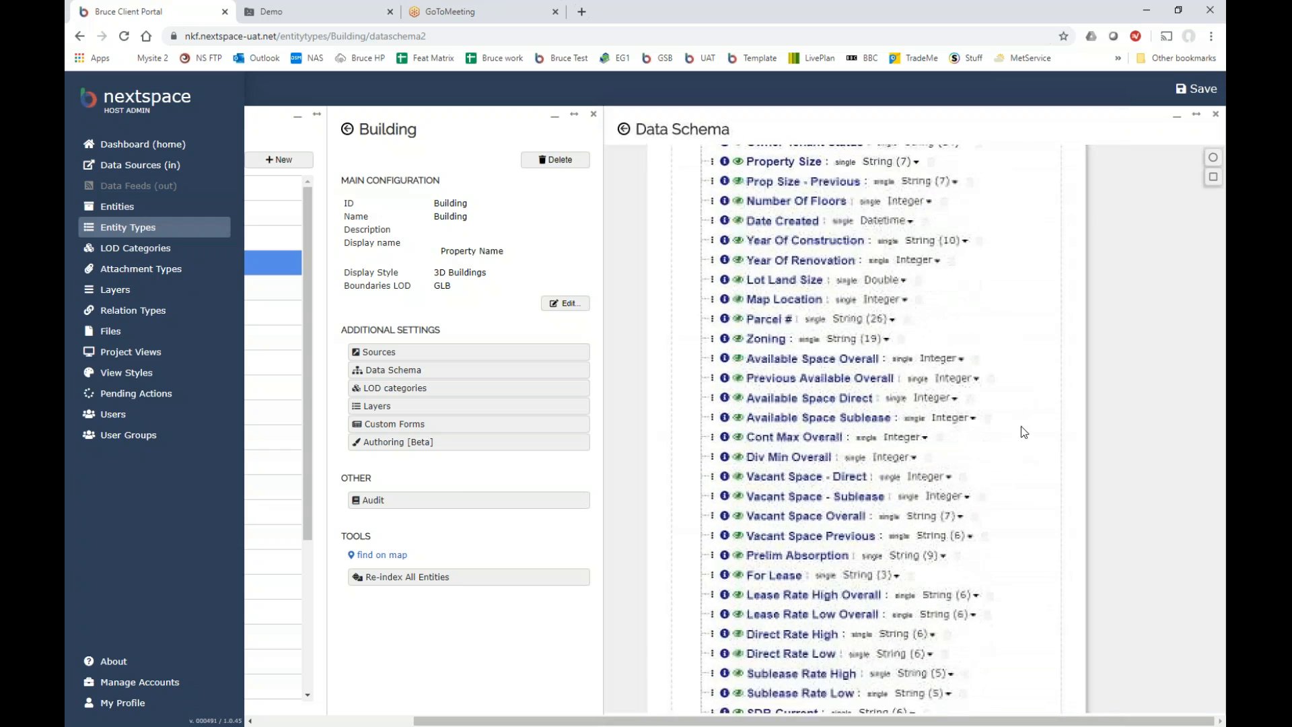
pyautogui.scroll(-3, 1020, 465)
pyautogui.scroll(-4, 1044, 438)
pyautogui.scroll(-1, 1032, 372)
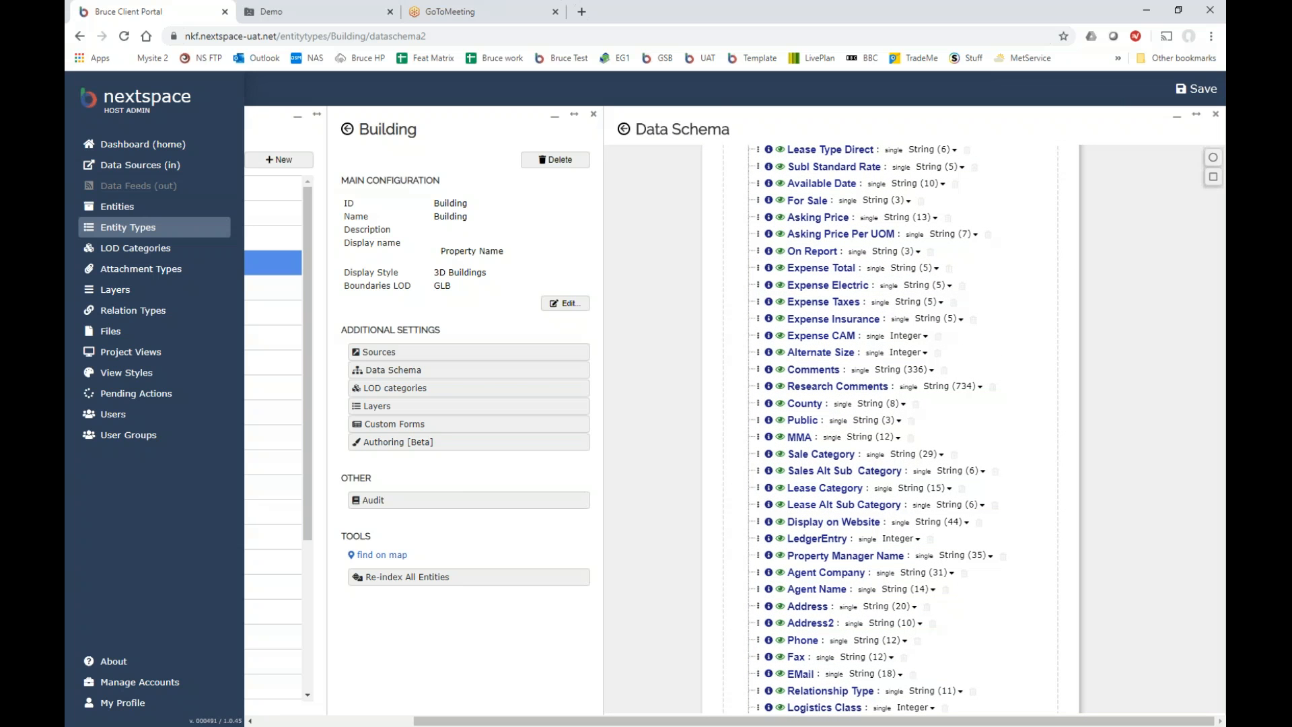
pyautogui.scroll(-1, 1044, 543)
pyautogui.scroll(-5, 1044, 544)
pyautogui.moveTo(1030, 465); pyautogui.dragTo(1026, 388)
pyautogui.moveTo(1023, 551); pyautogui.dragTo(1021, 581)
# Scroll back to the top of the schema and hide the Property Name field.
pyautogui.scroll(6, 1038, 484)
pyautogui.scroll(4, 1072, 465)
pyautogui.scroll(5, 1076, 516)
pyautogui.scroll(4, 1075, 444)
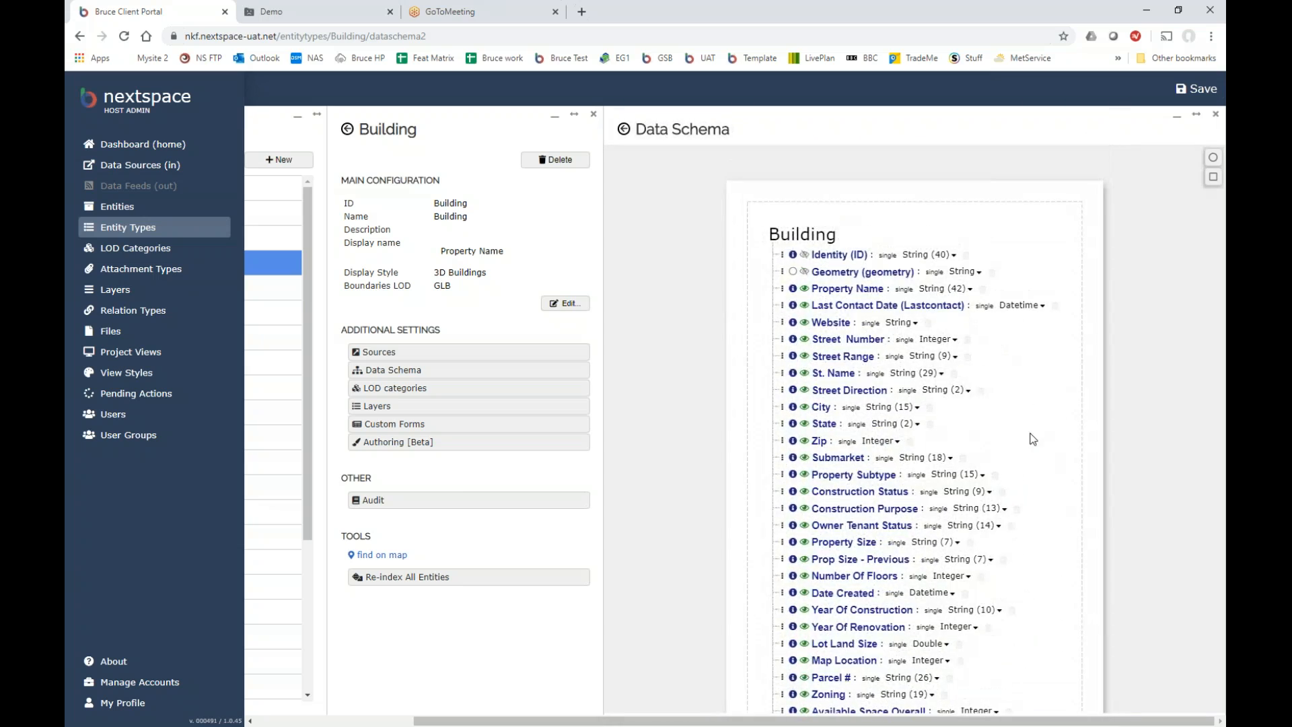
pyautogui.click(804, 288)
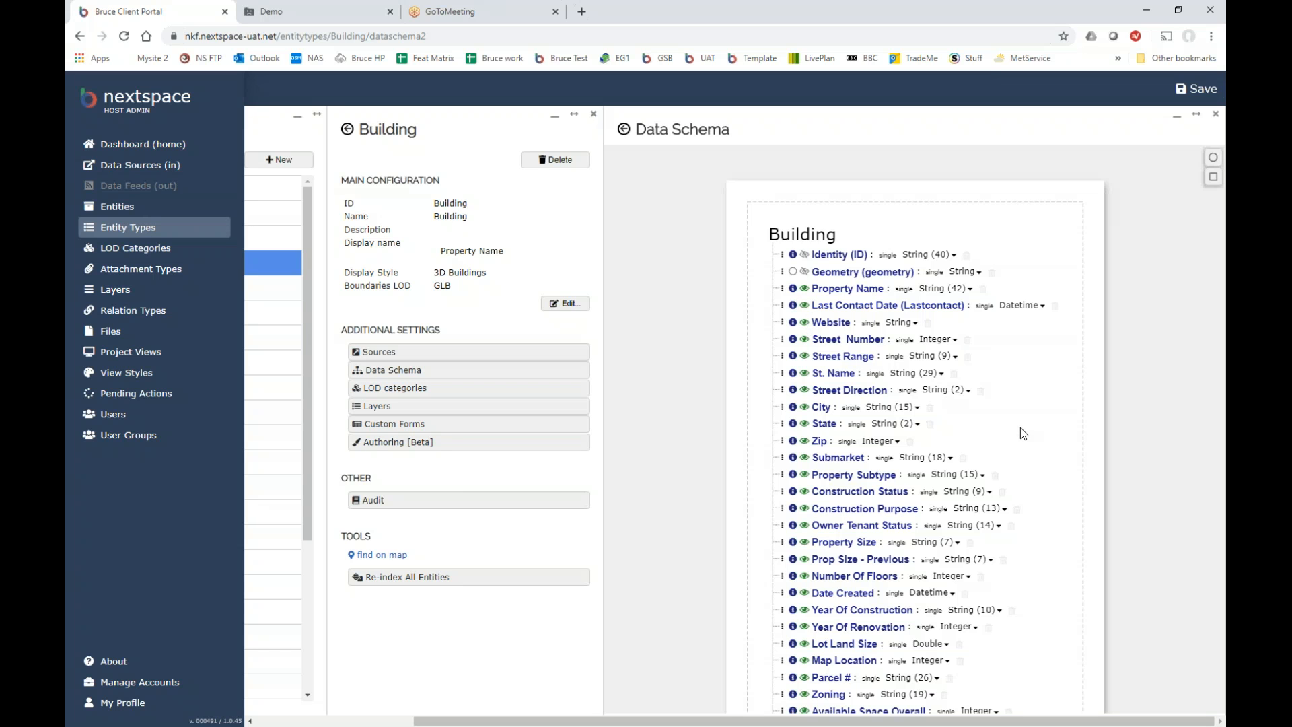
pyautogui.click(361, 13)
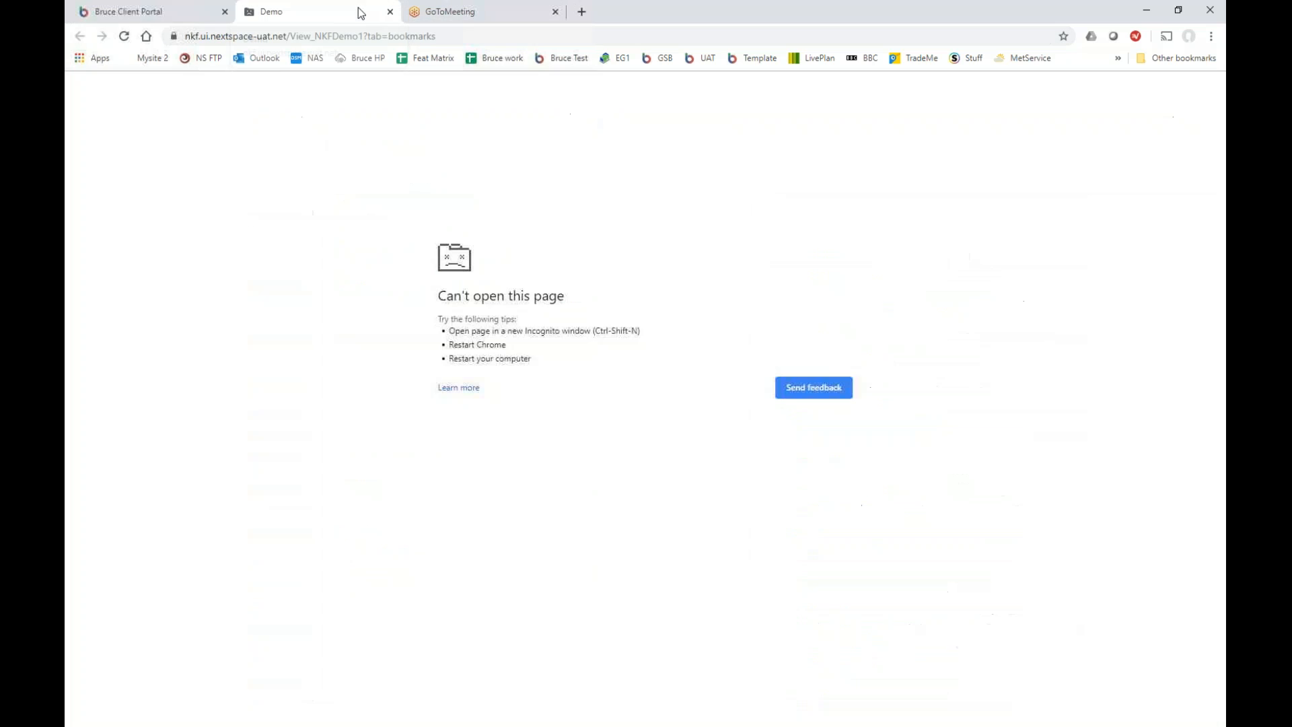
# Reload the failed Demo map page and switch tabs until the E Camelback Rd 3D scene shows.
pyautogui.click(132, 39)
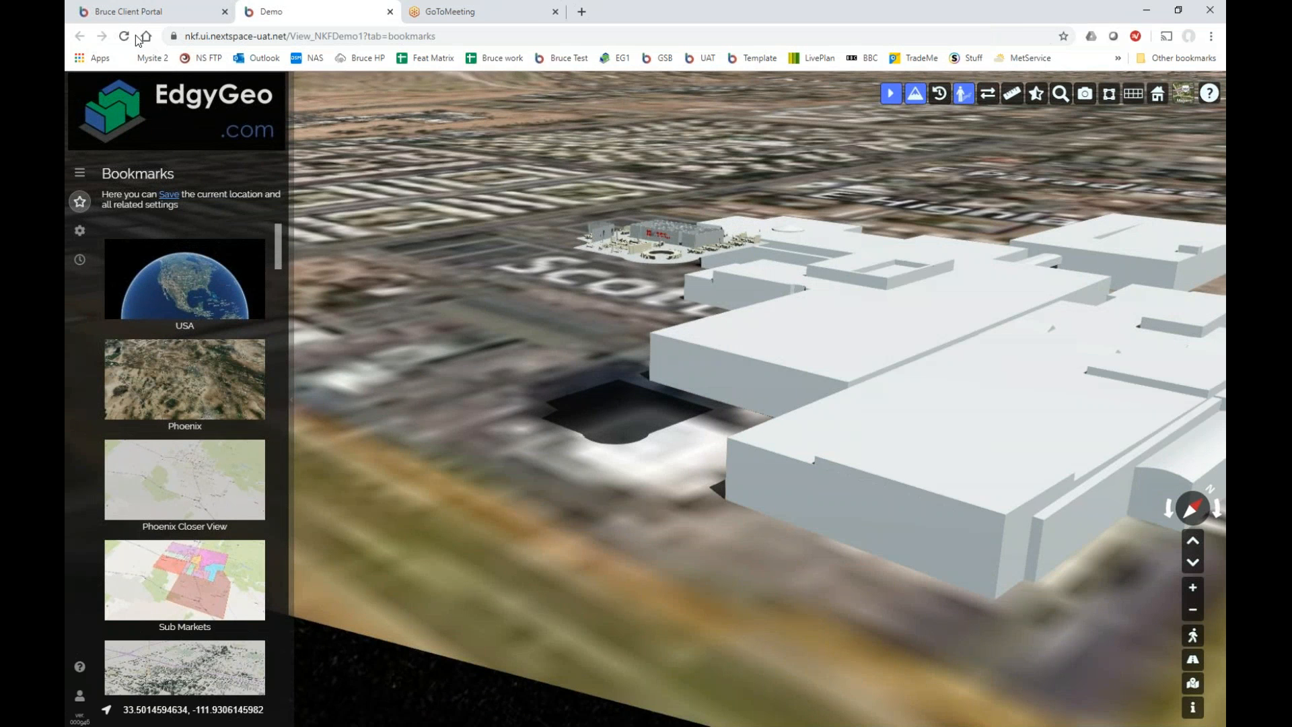
pyautogui.click(188, 12)
pyautogui.click(300, 11)
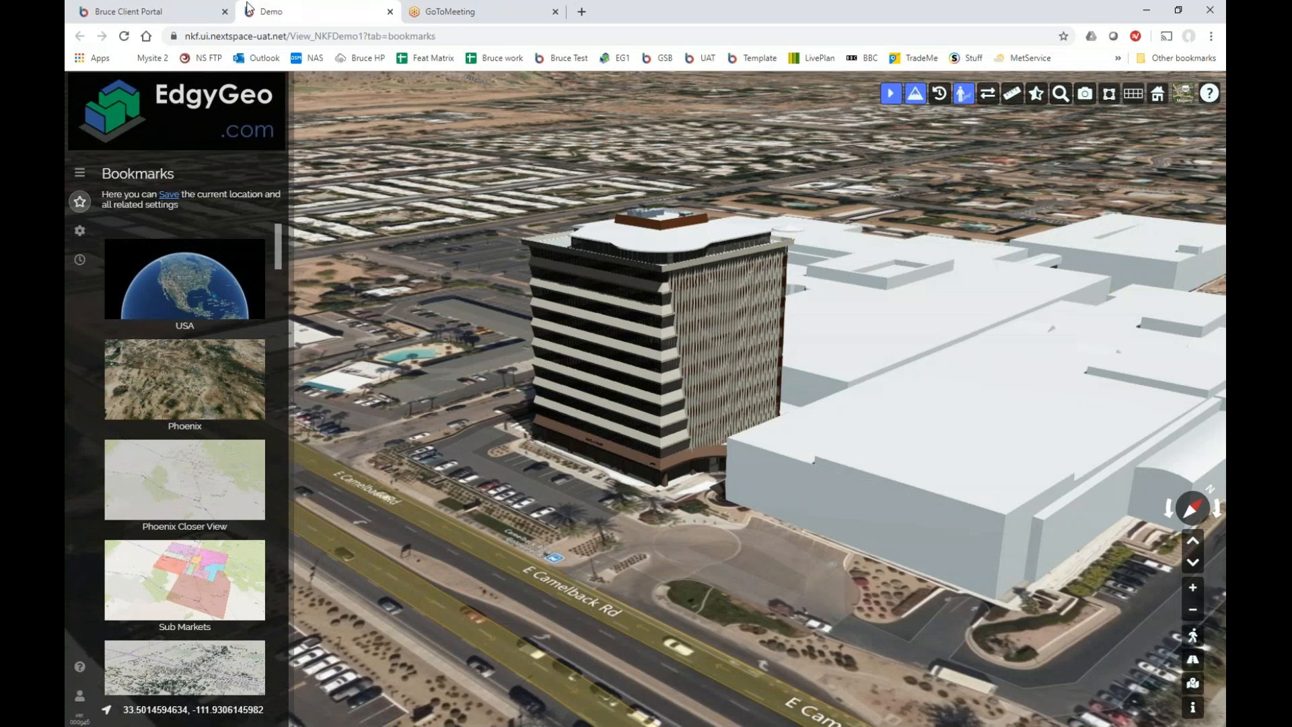
pyautogui.click(192, 14)
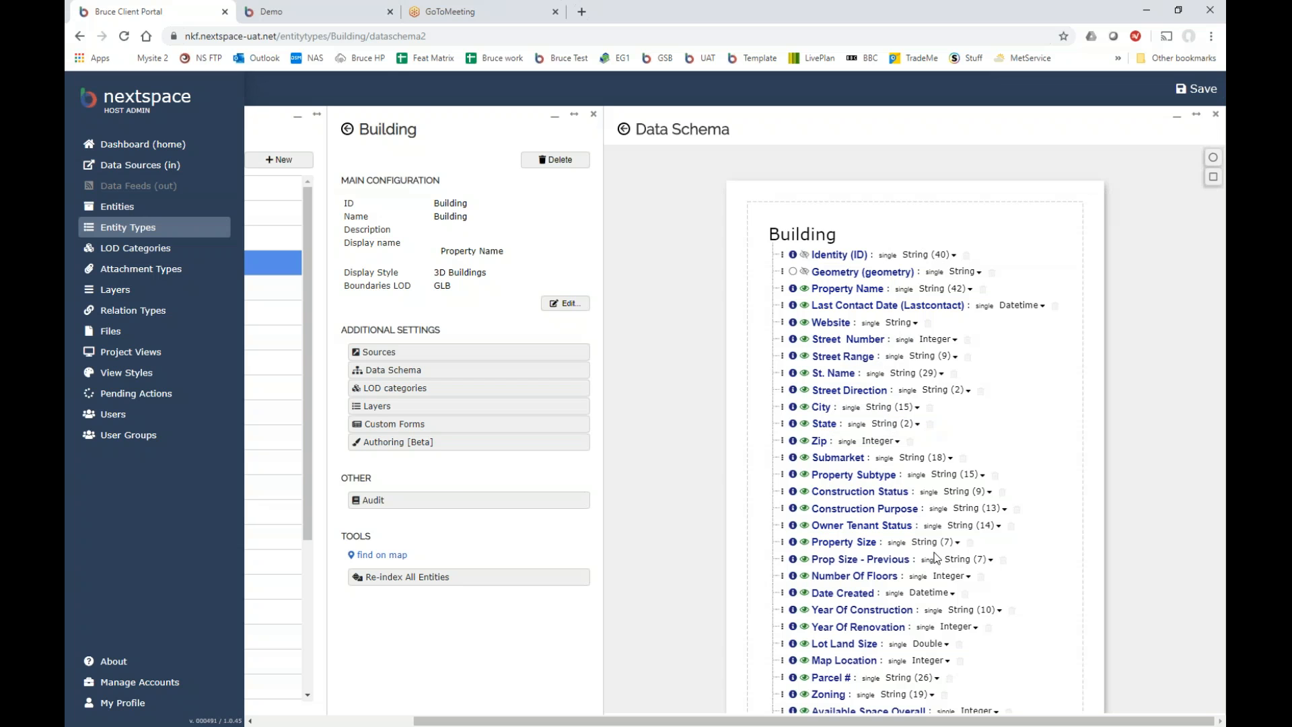
pyautogui.click(325, 12)
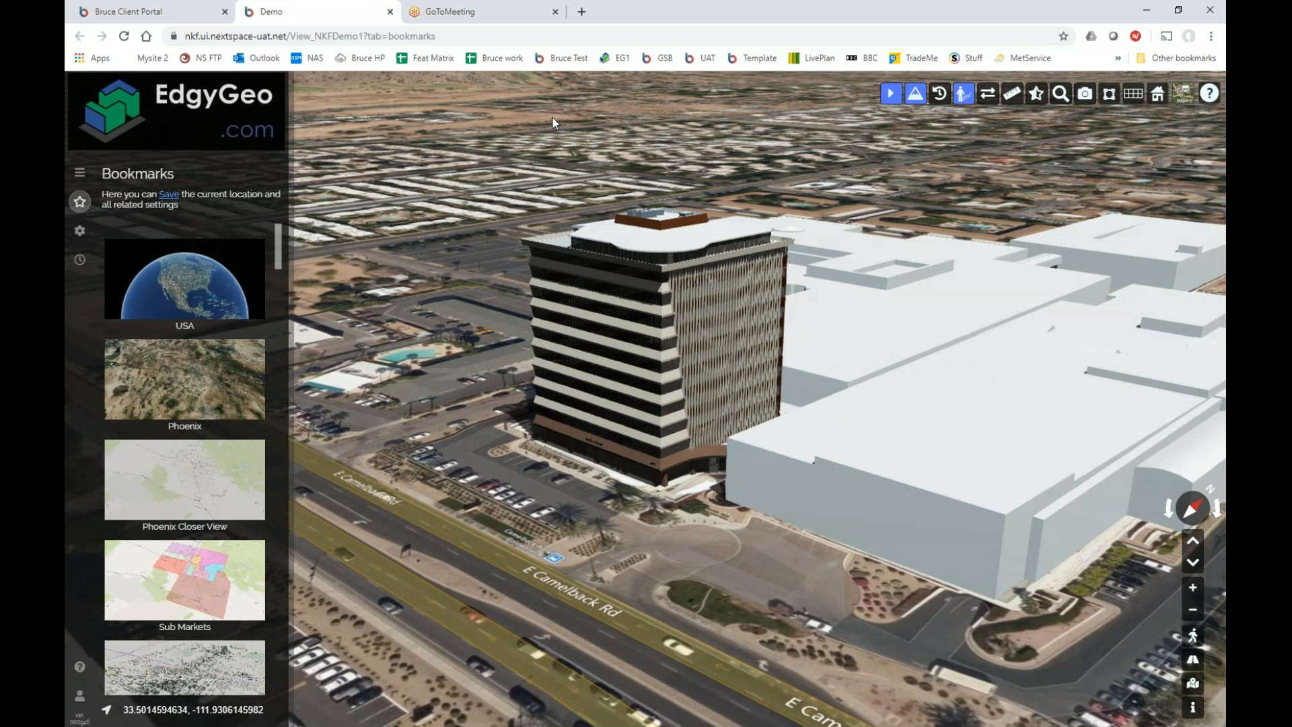
# Open Camelback Tower's details and scroll its Structure property list to the last entry.
pyautogui.click(641, 246)
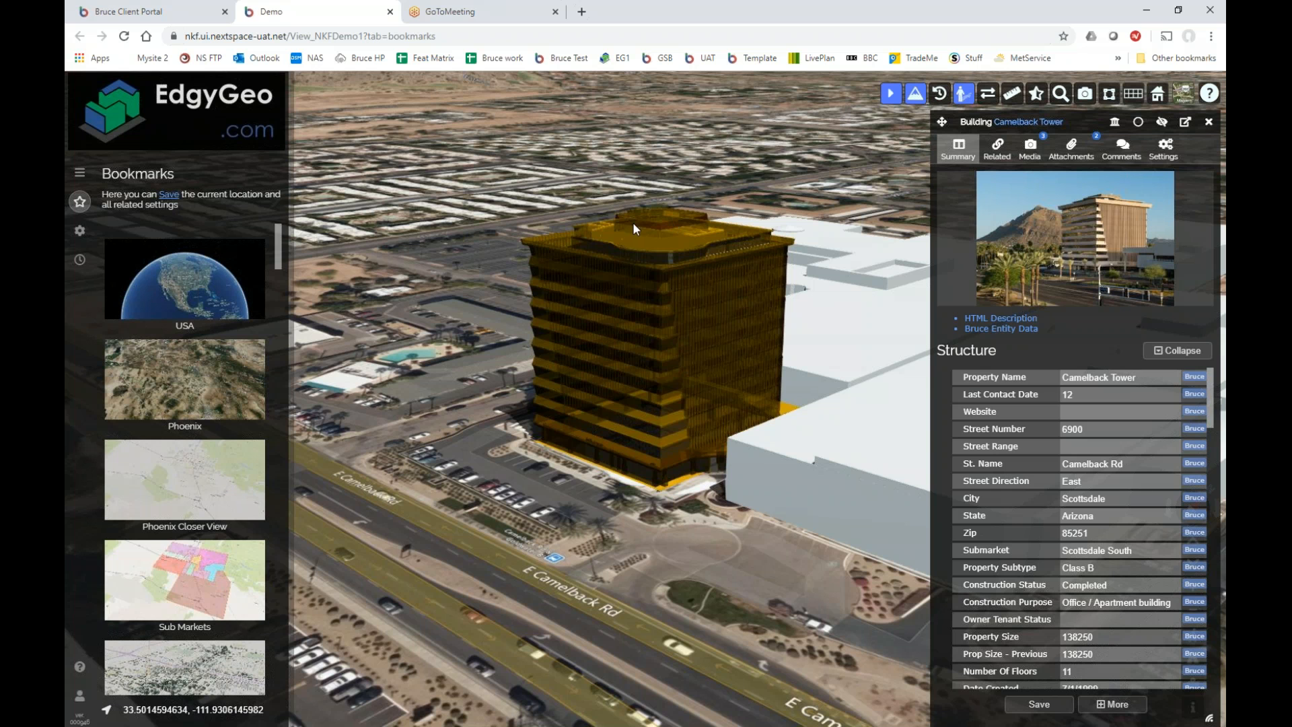
pyautogui.moveTo(1214, 414)
pyautogui.mouseDown()
pyautogui.moveTo(1180, 535)
pyautogui.moveTo(1199, 673)
pyautogui.moveTo(1219, 396)
pyautogui.mouseUp()
pyautogui.moveTo(1211, 412); pyautogui.dragTo(1201, 673)
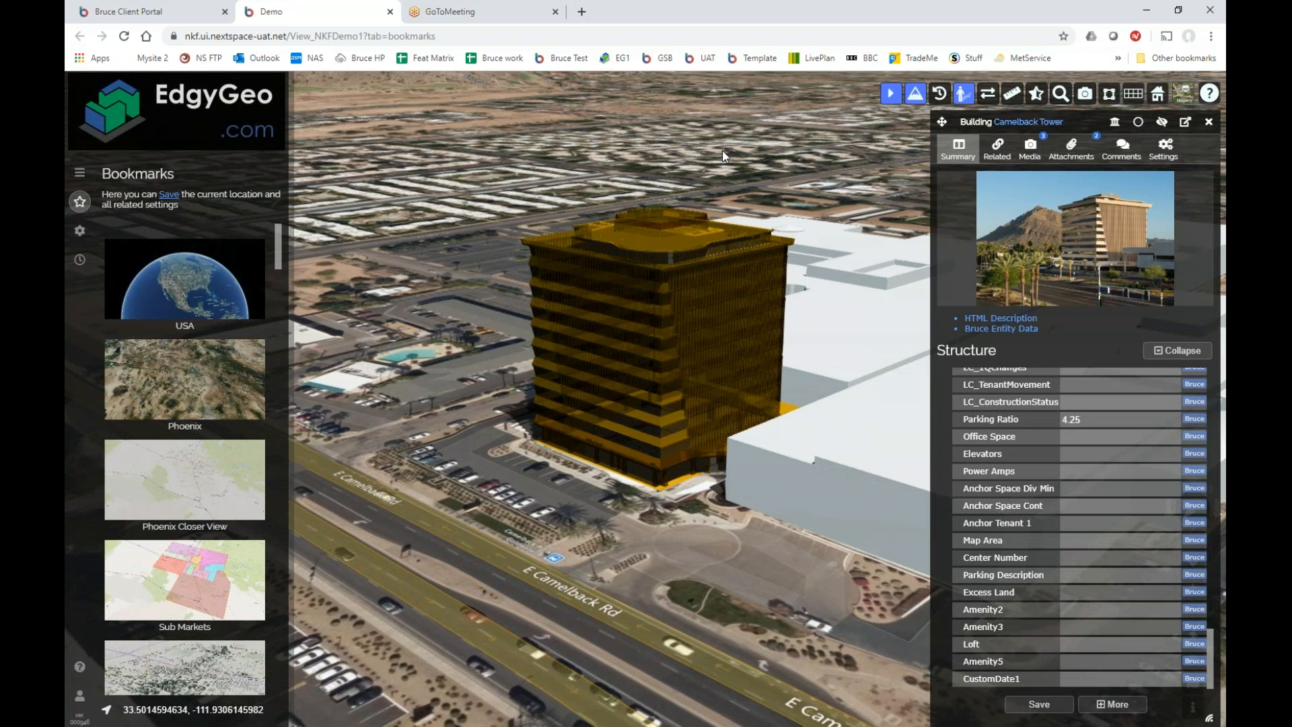
pyautogui.click(187, 12)
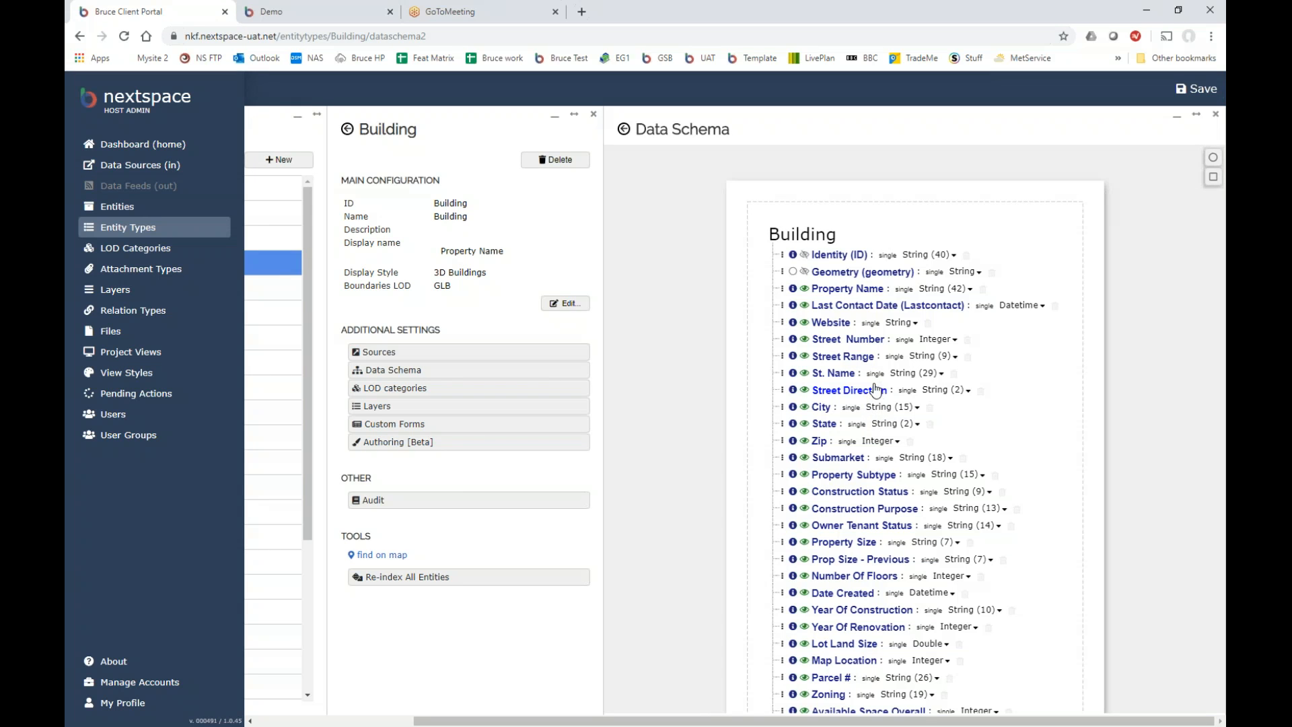
# Hide the Last Contact Date field in the Building schema.
pyautogui.click(804, 306)
# Save the schema, then reopen Camelback Tower's details to confirm Last Contact Date is gone.
pyautogui.click(1197, 89)
pyautogui.click(305, 14)
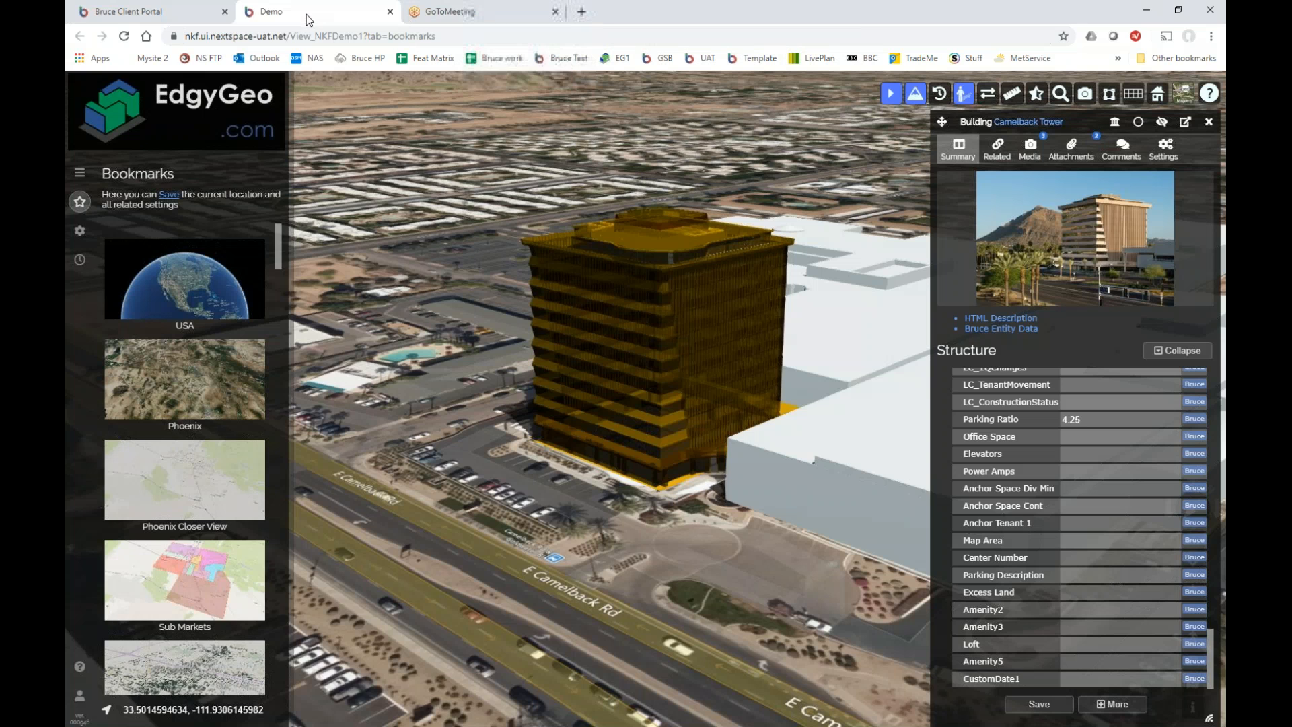
pyautogui.scroll(15, 1006, 495)
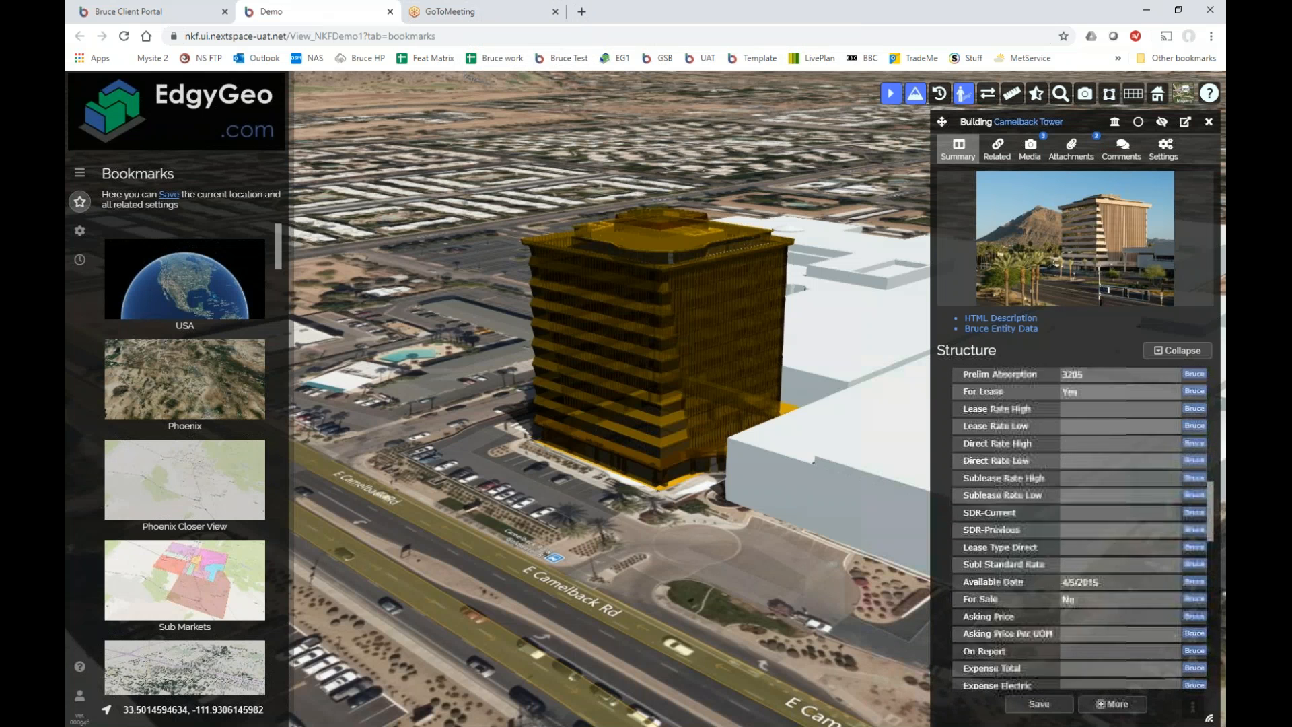
pyautogui.scroll(3, 1006, 495)
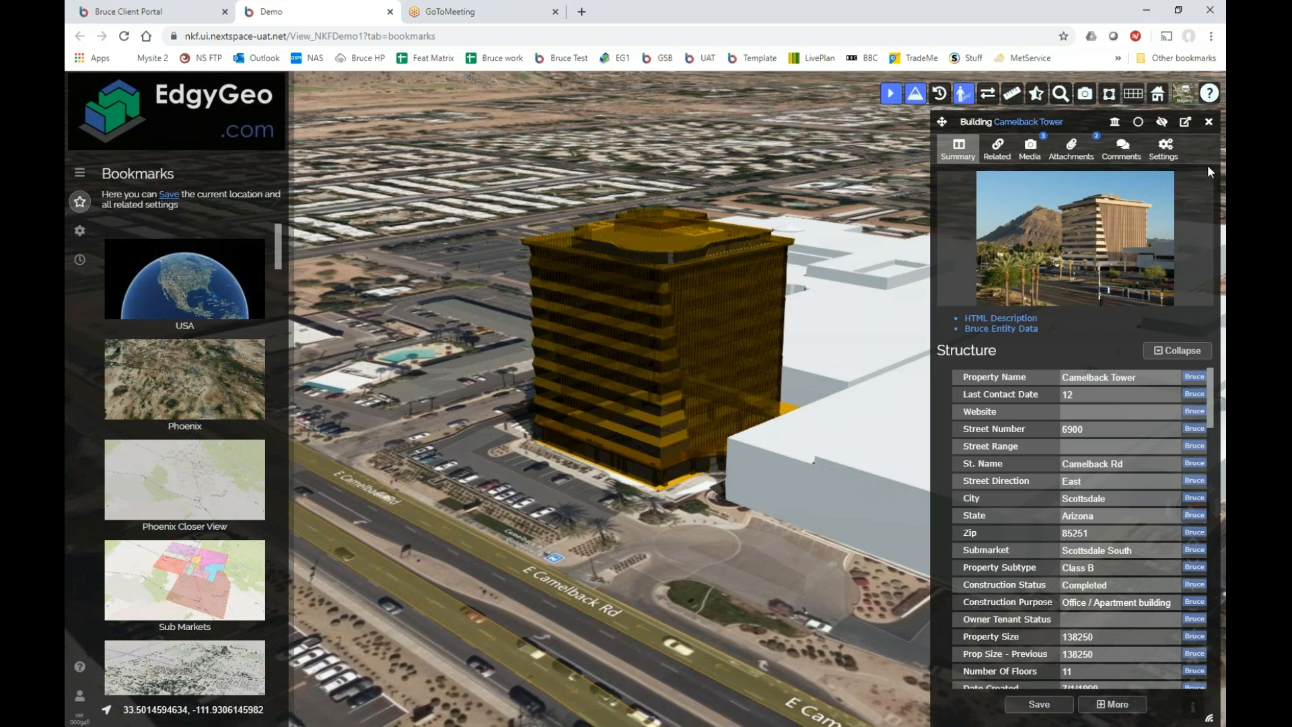
pyautogui.click(1208, 122)
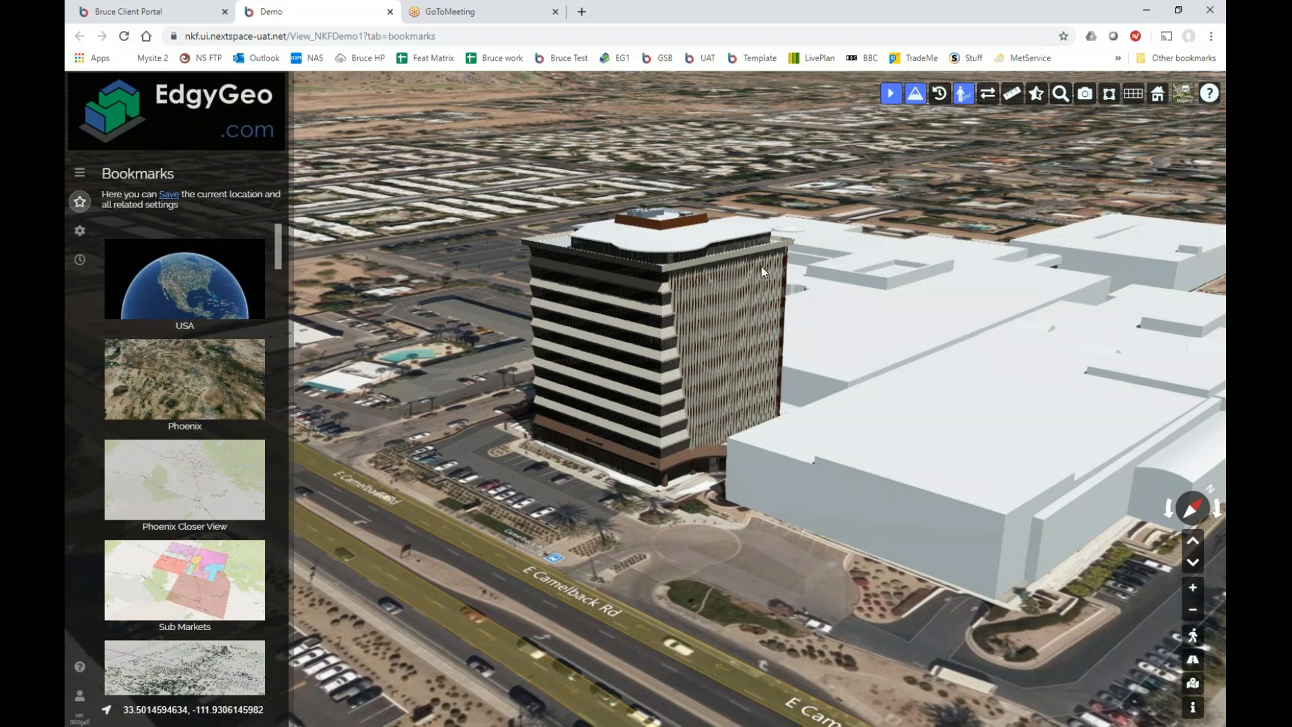
pyautogui.click(670, 249)
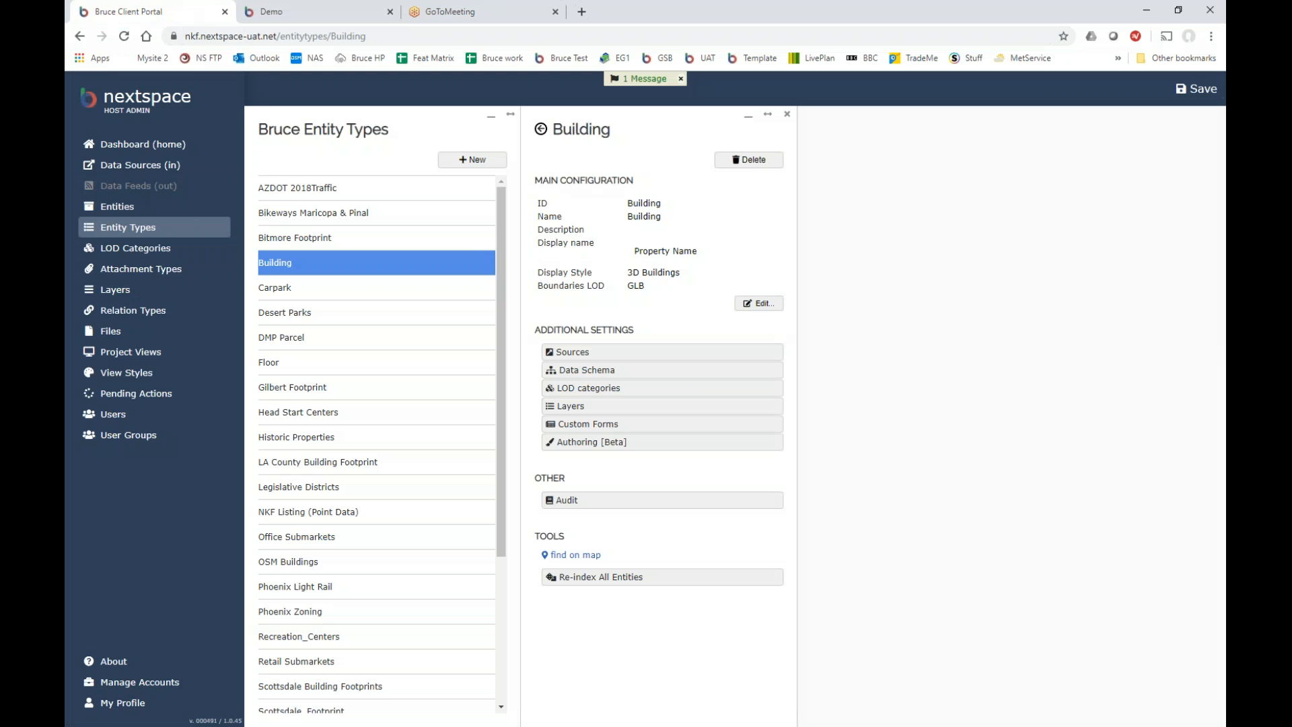
# Reopen the Building data schema, pan to its top, and save it twice.
pyautogui.click(172, 11)
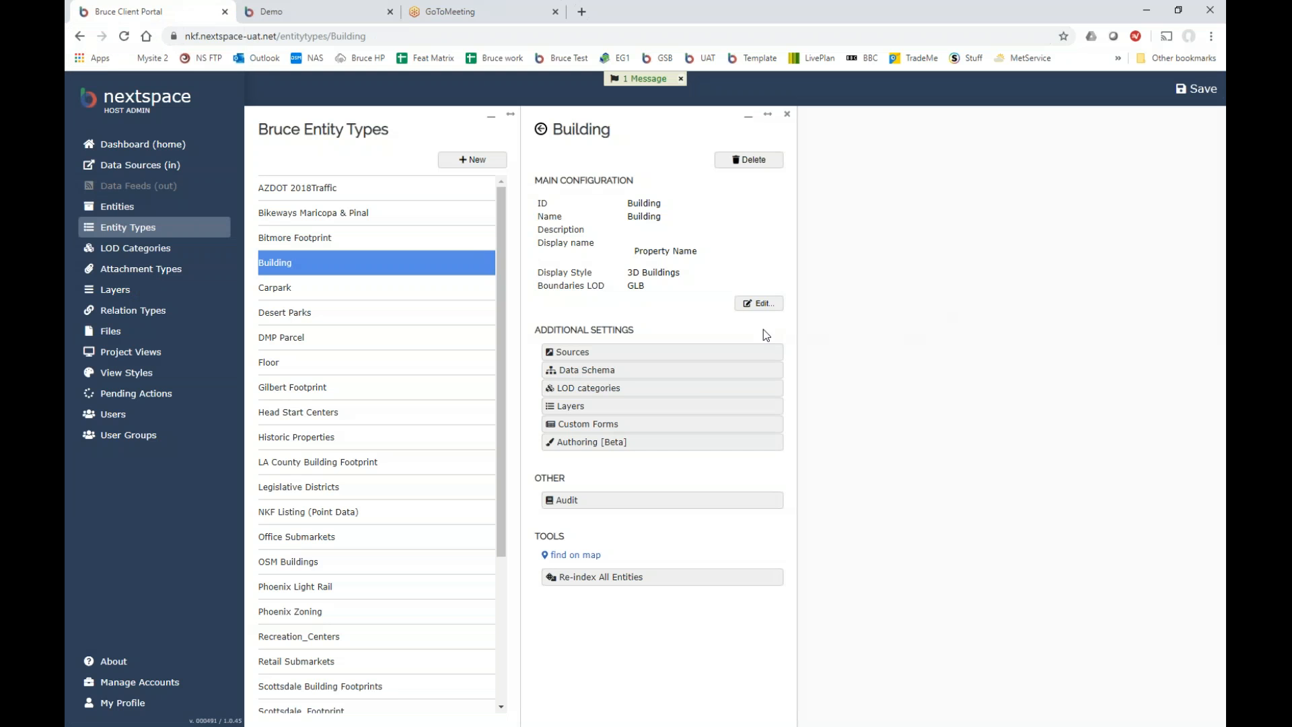
pyautogui.click(624, 374)
pyautogui.scroll(5, 896, 248)
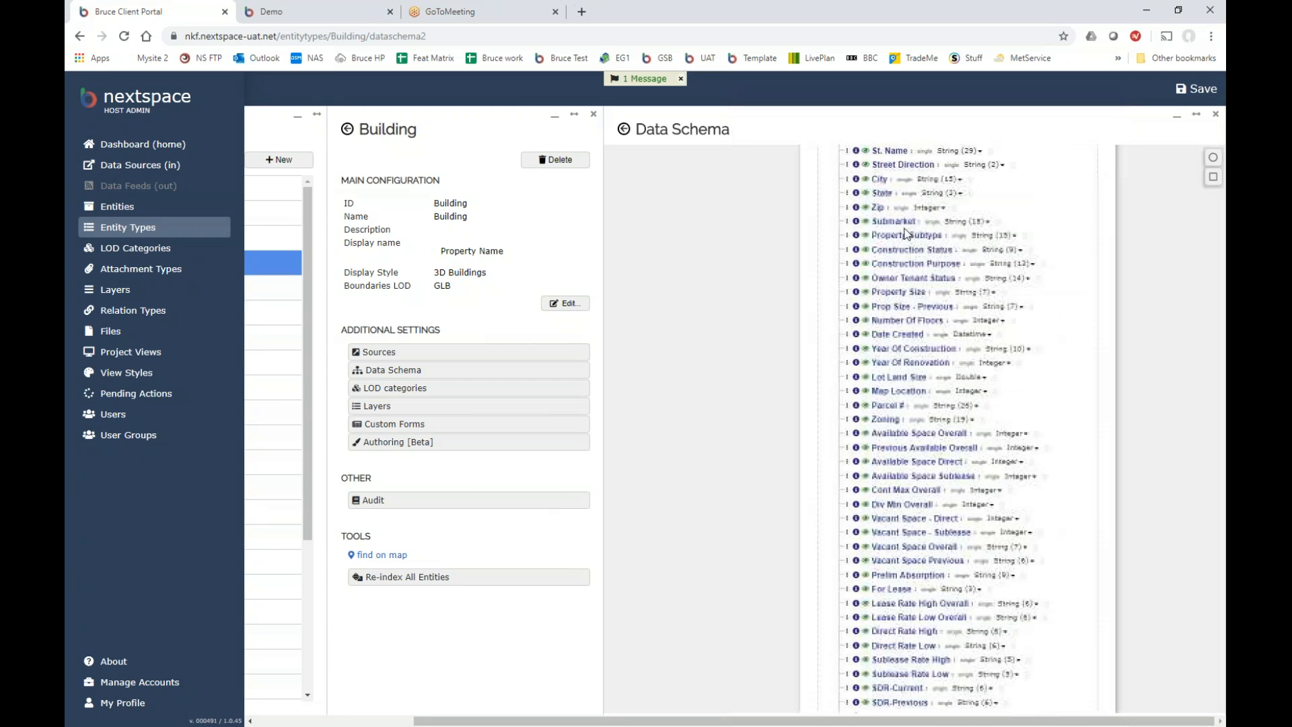
pyautogui.moveTo(1087, 380); pyautogui.dragTo(1071, 631)
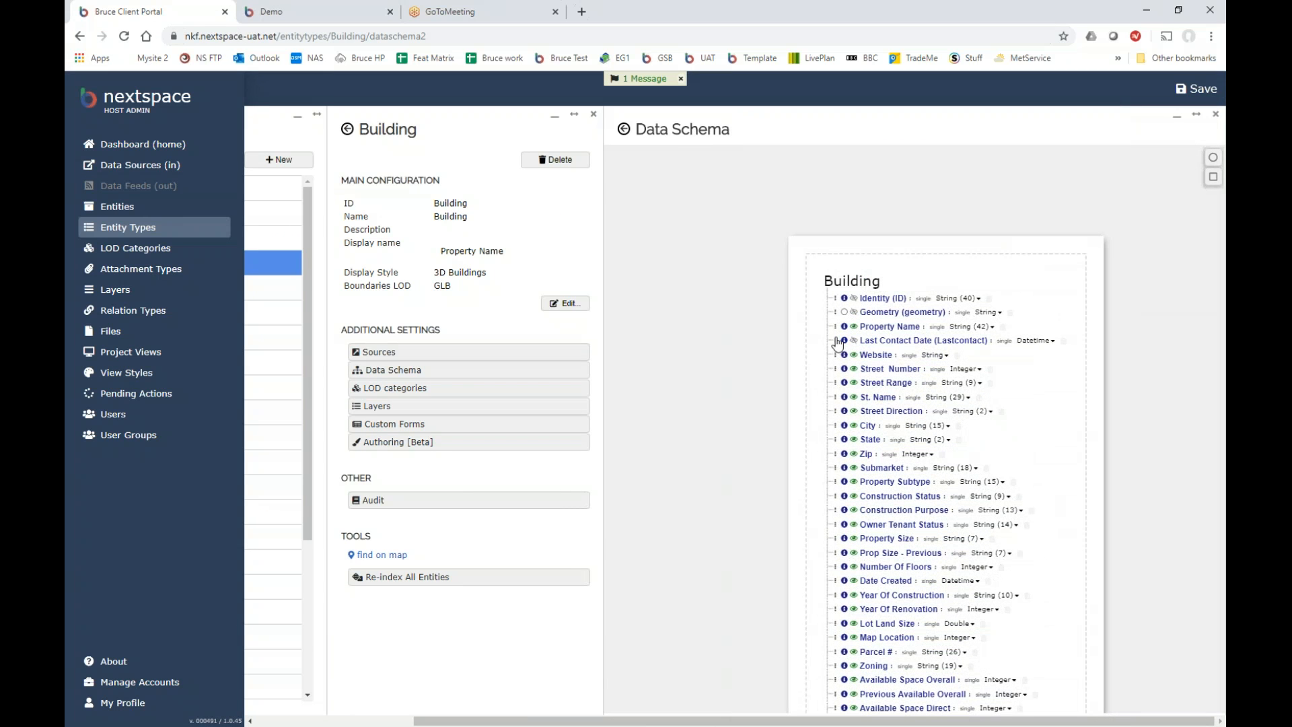
pyautogui.click(1196, 90)
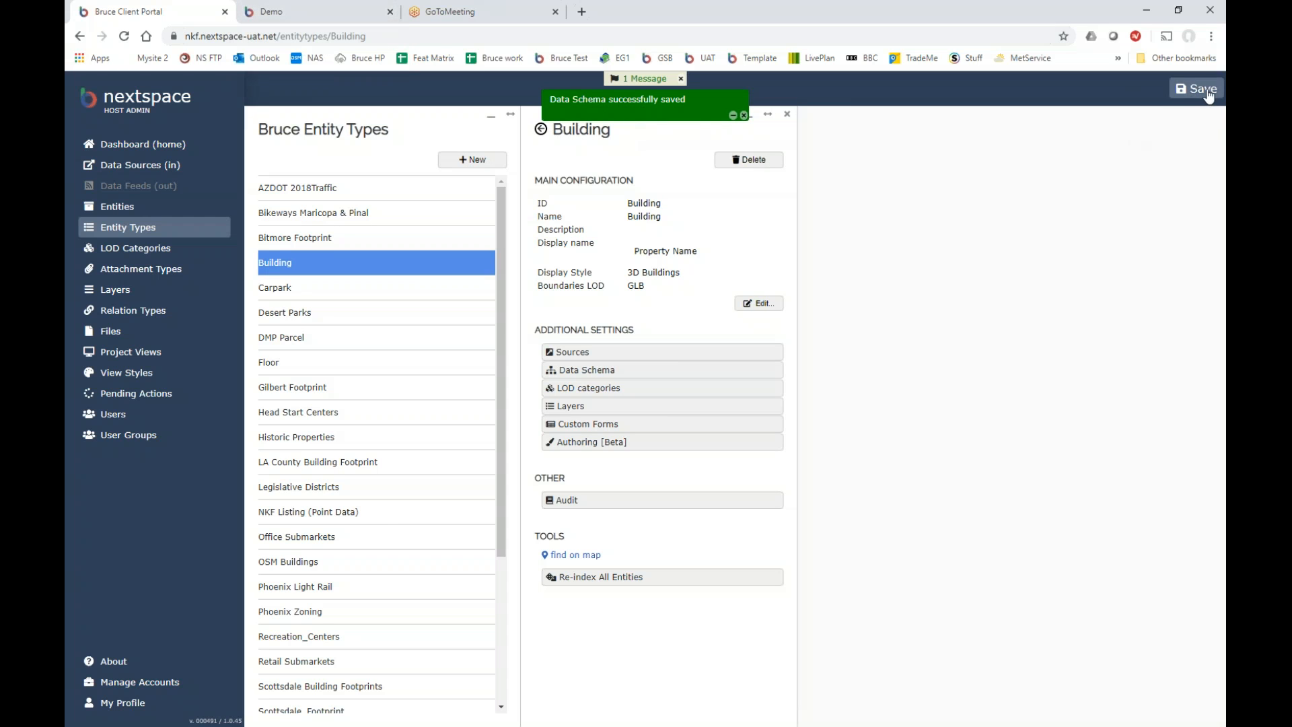
pyautogui.click(1174, 91)
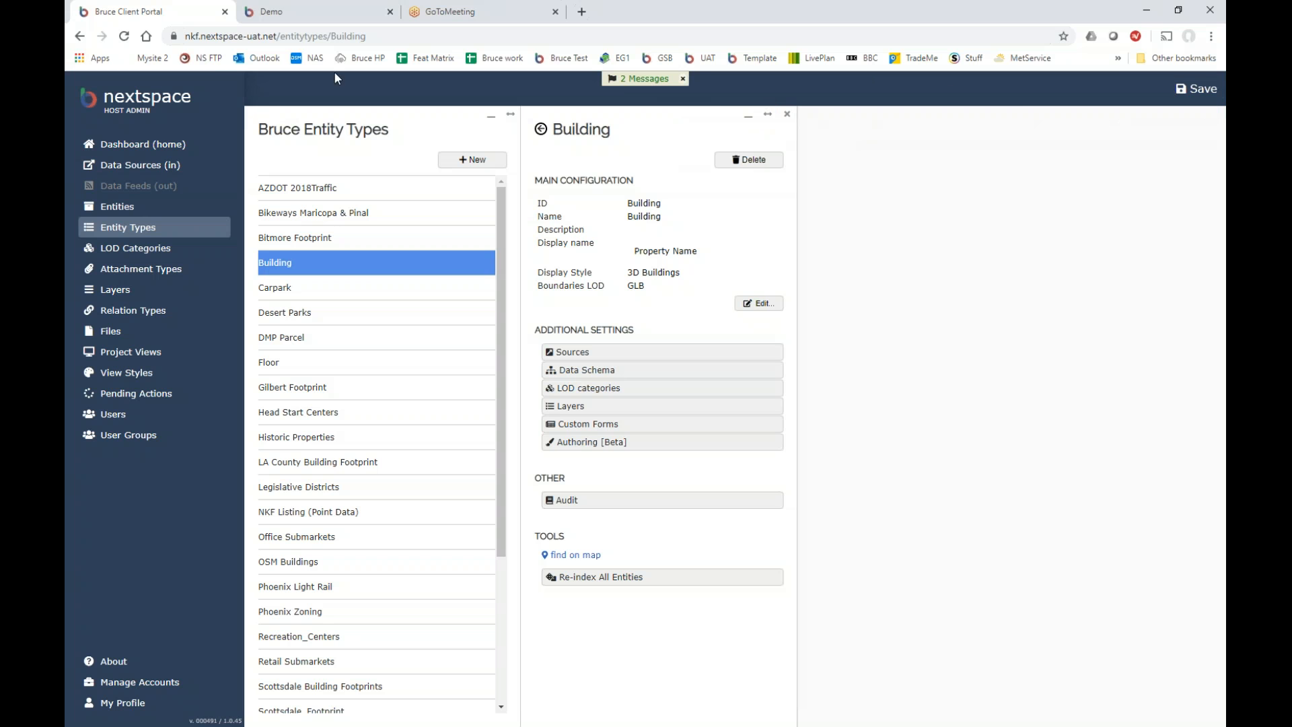
pyautogui.click(309, 13)
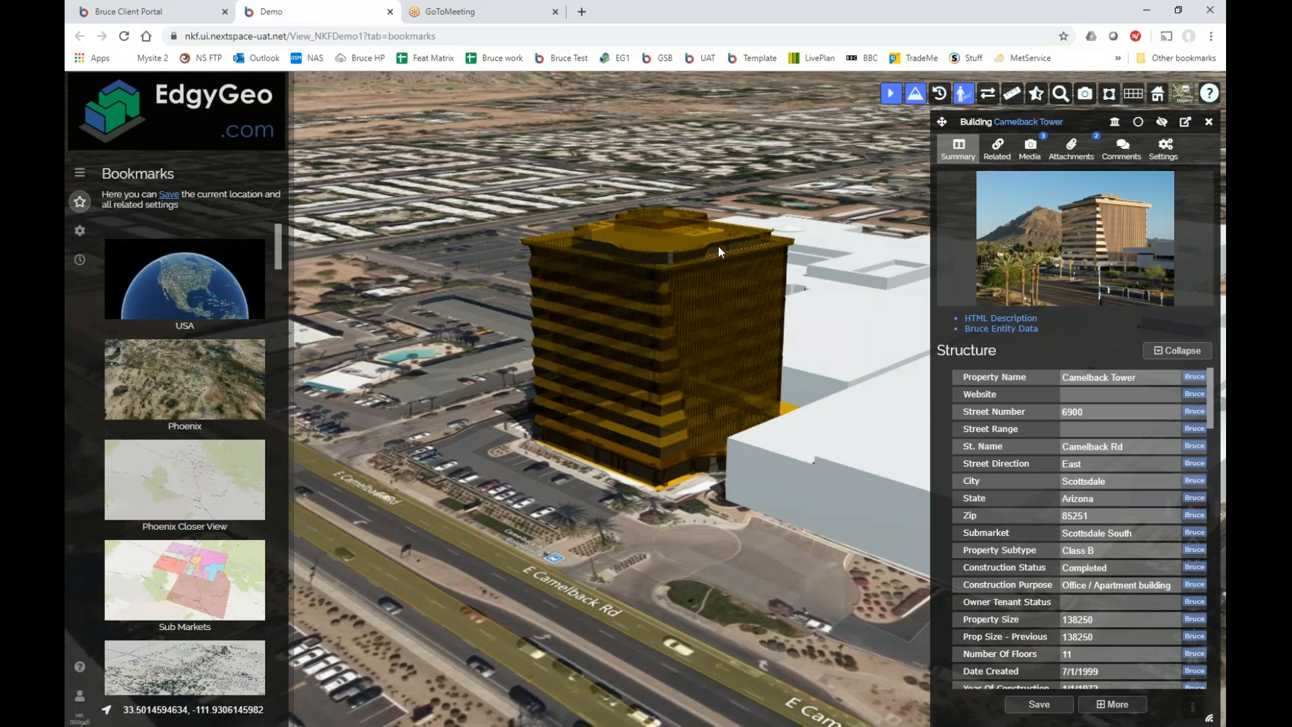
# Reopen Camelback Tower's details, change Last Contact Date to 12/12/19, and try saving.
pyautogui.click(1209, 122)
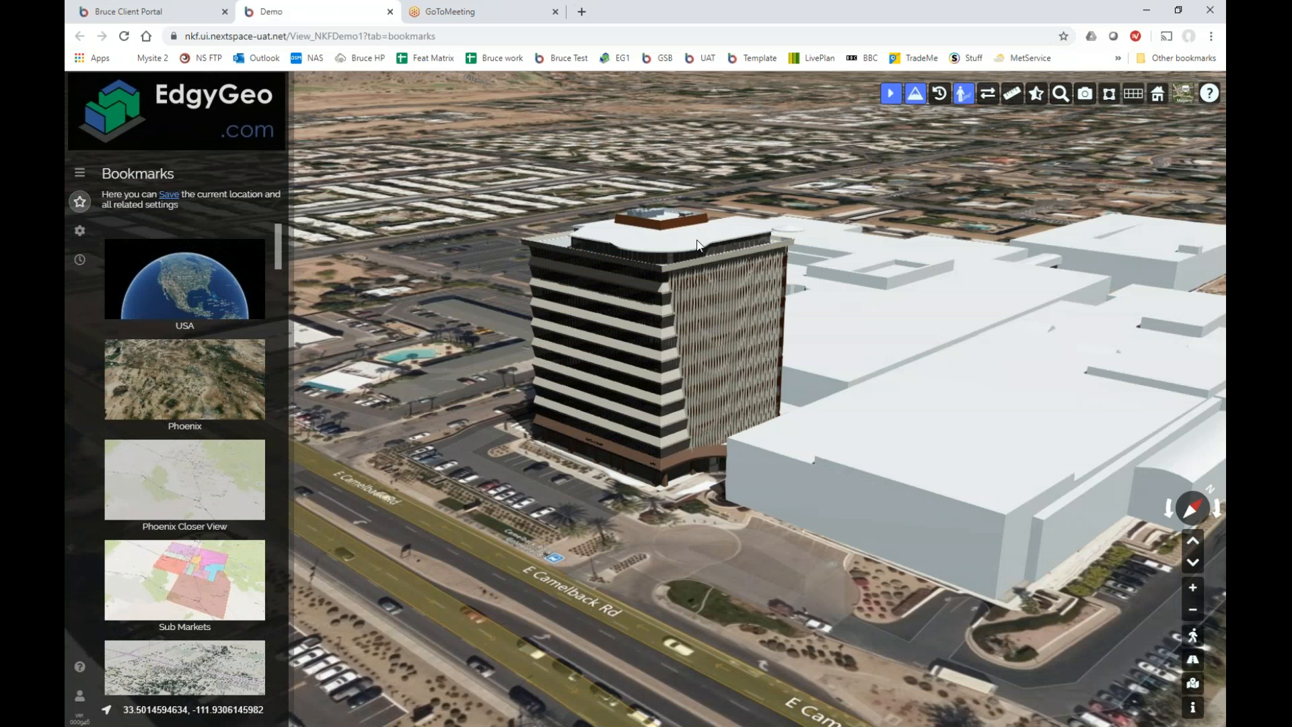
pyautogui.click(698, 244)
pyautogui.click(1092, 394)
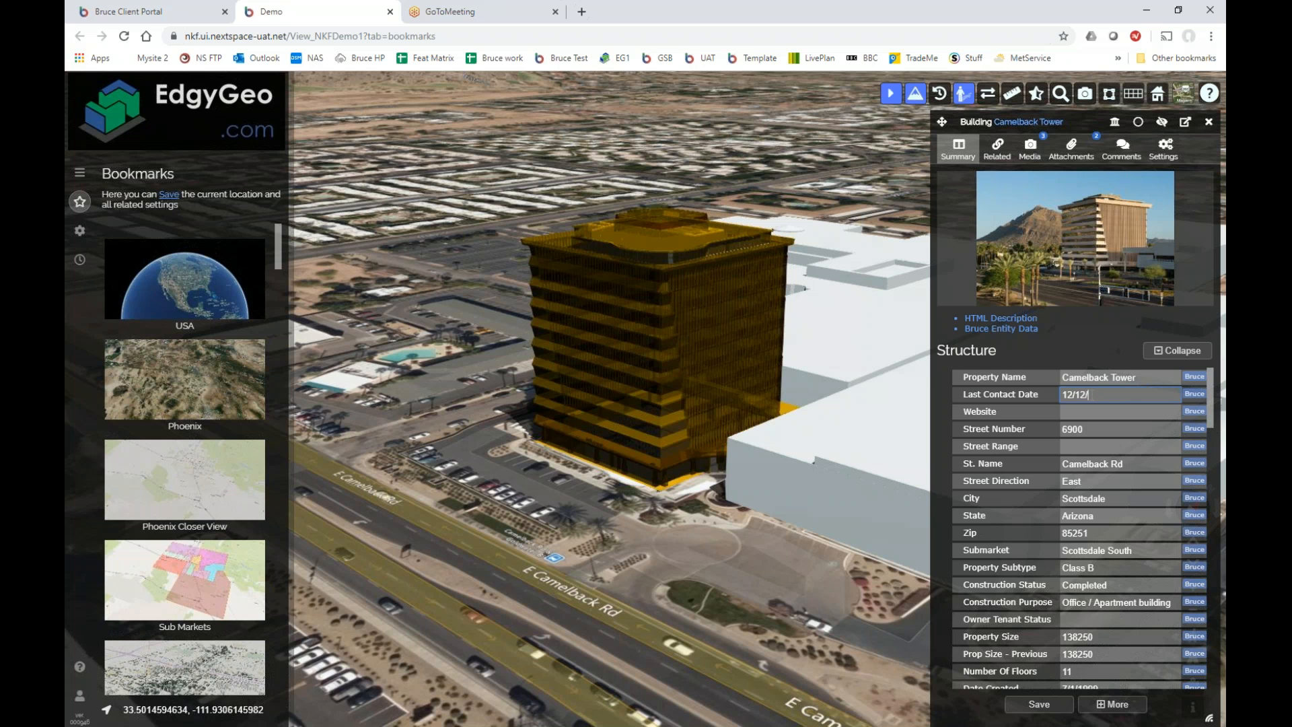
pyautogui.write('19')
pyautogui.click(1032, 704)
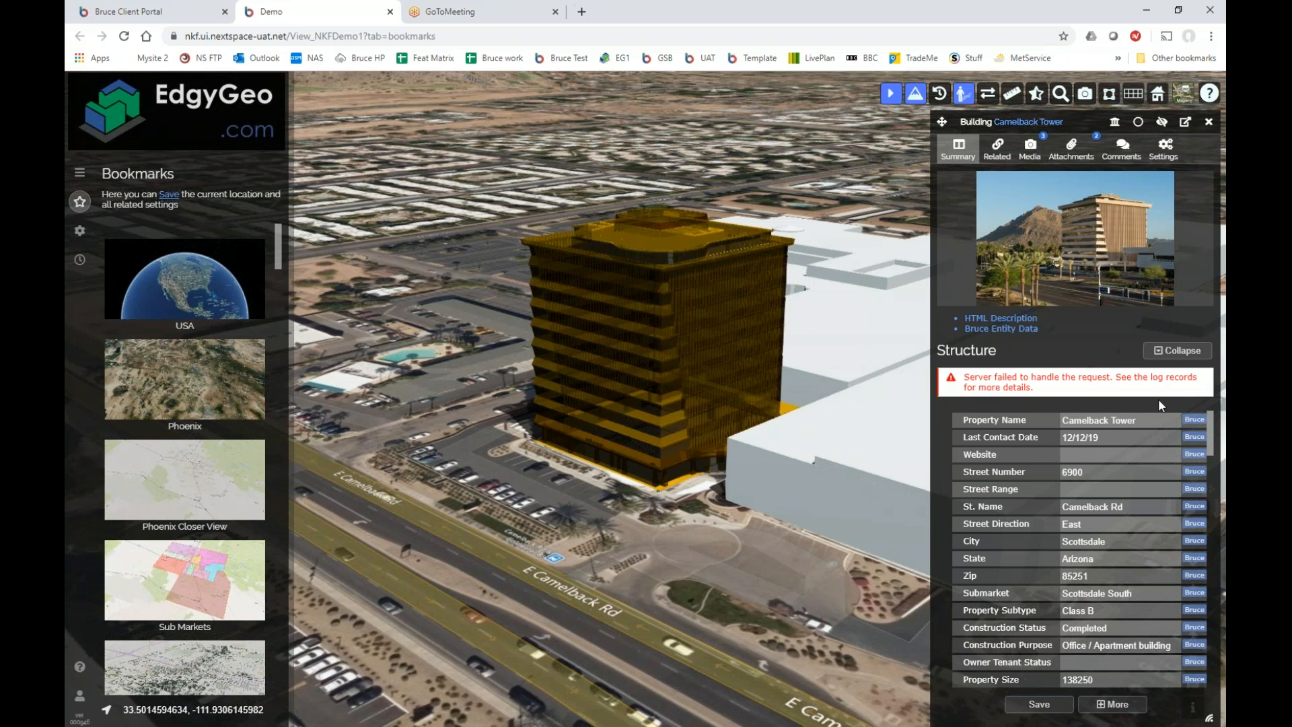
pyautogui.click(1149, 438)
pyautogui.click(1212, 127)
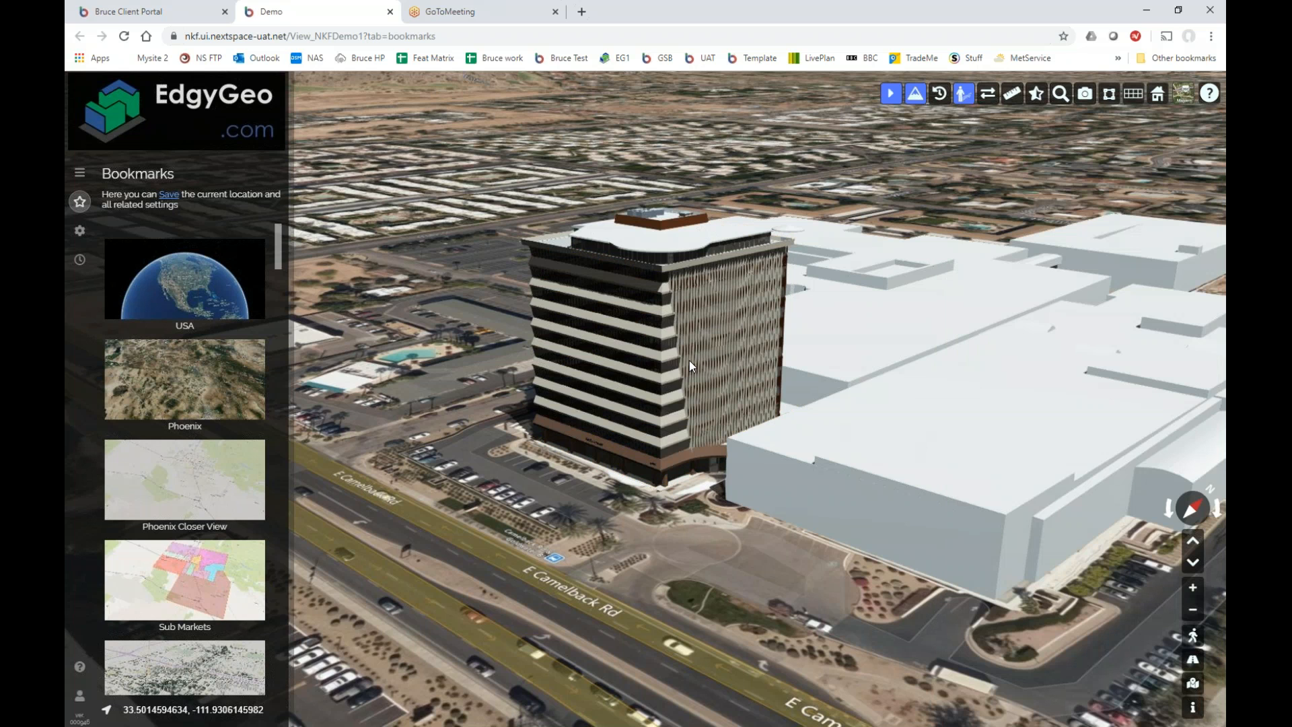
# Open Camelback Tower's styled info popup and drag it by its red header beside the tower.
pyautogui.click(674, 252)
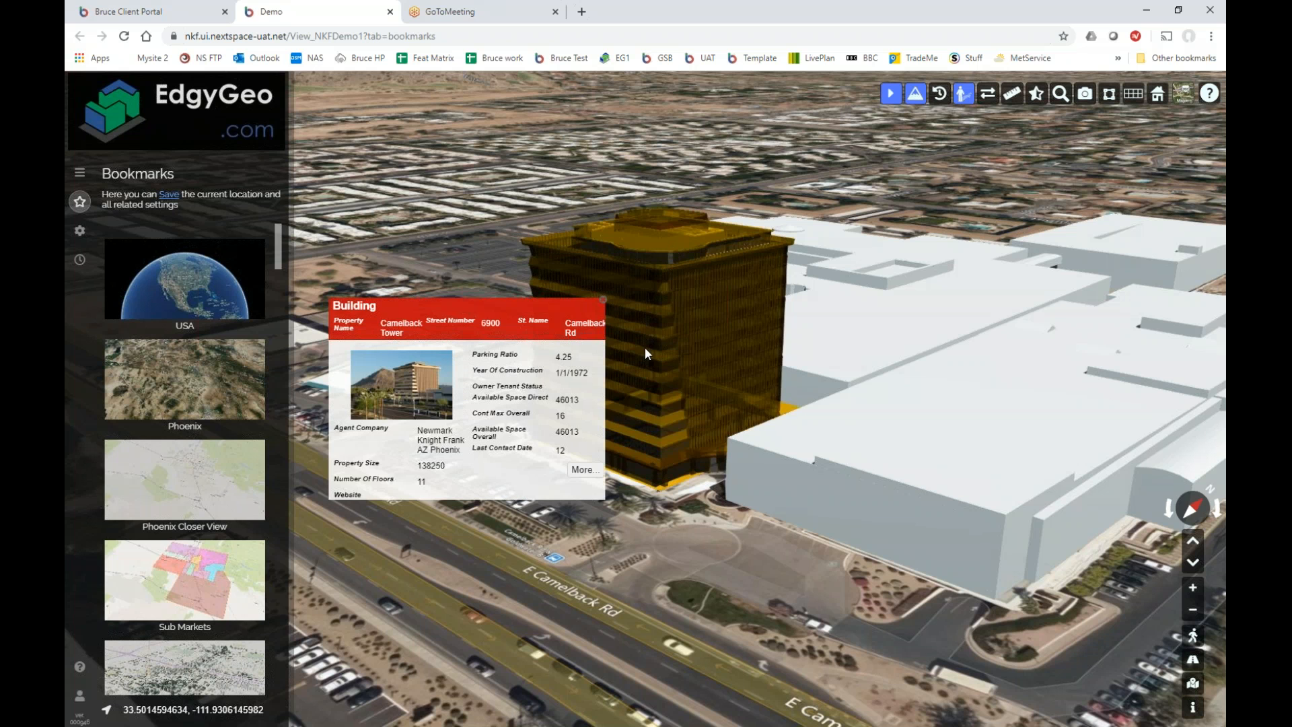
pyautogui.moveTo(572, 301); pyautogui.dragTo(964, 205)
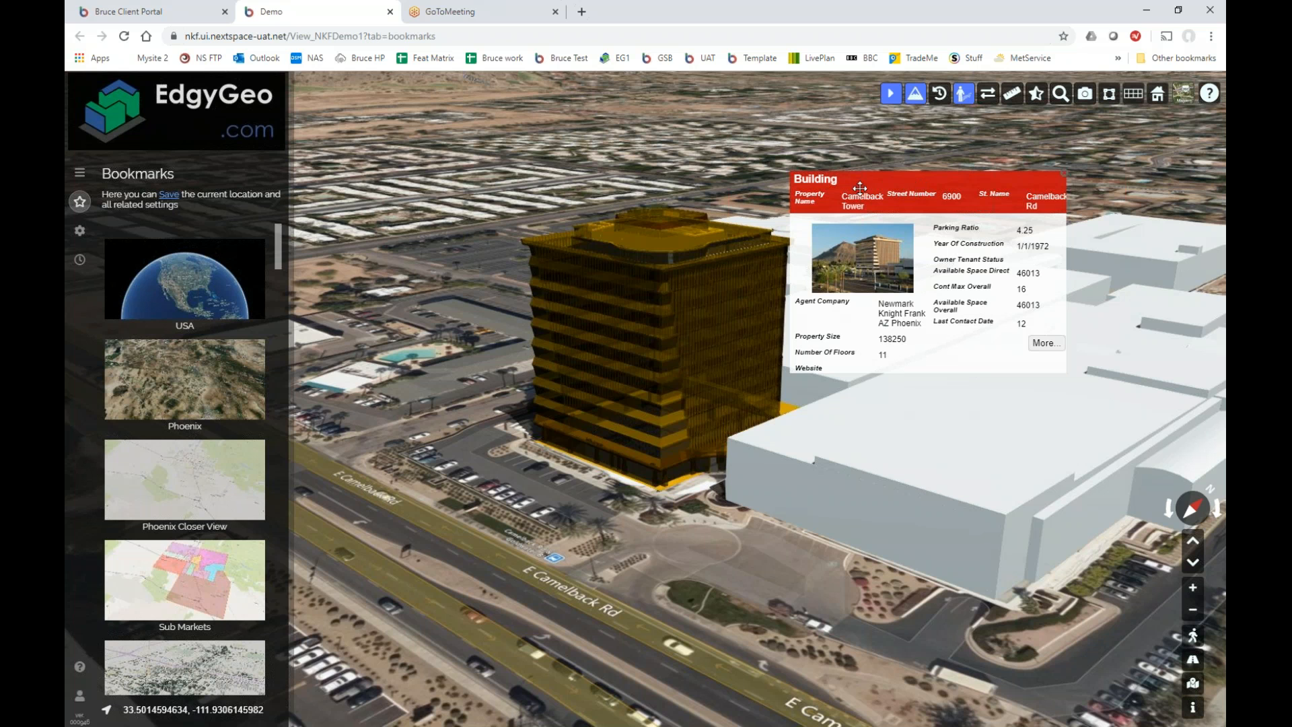
pyautogui.click(207, 14)
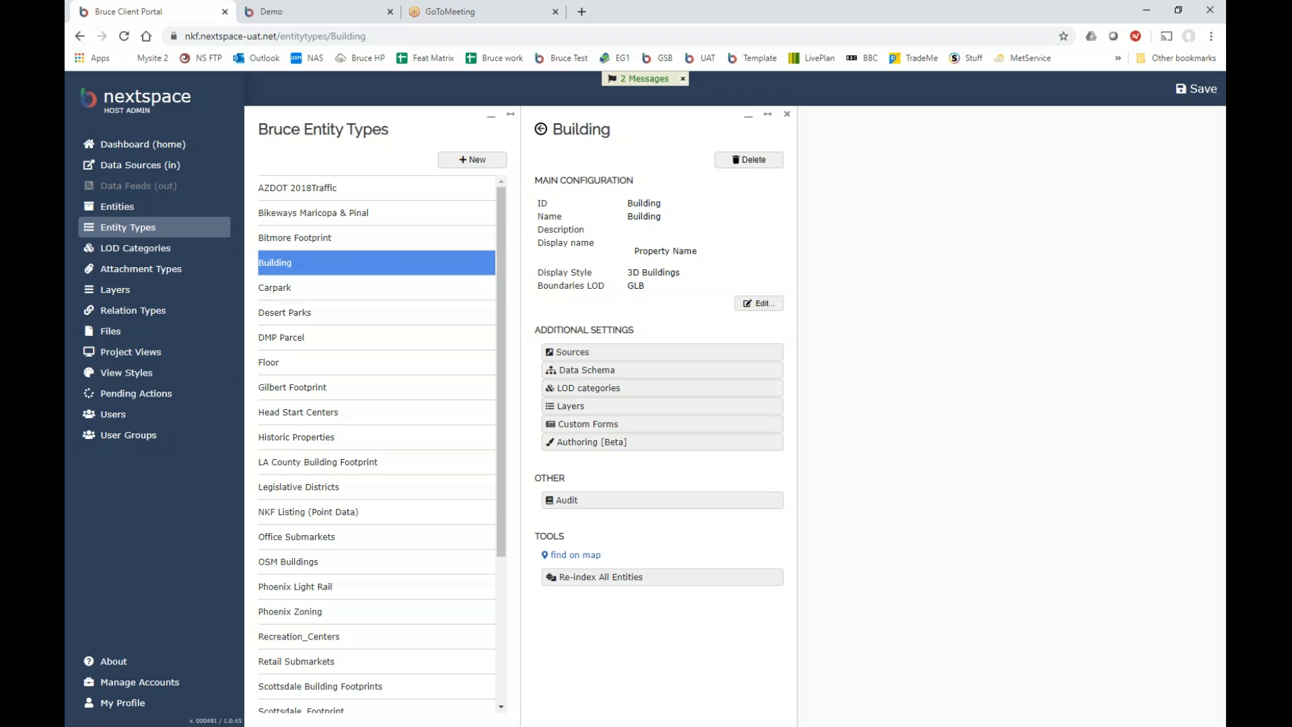
# Open Building's Custom Forms, showing Auto-form for Building and PDF Listing Report.
pyautogui.click(587, 370)
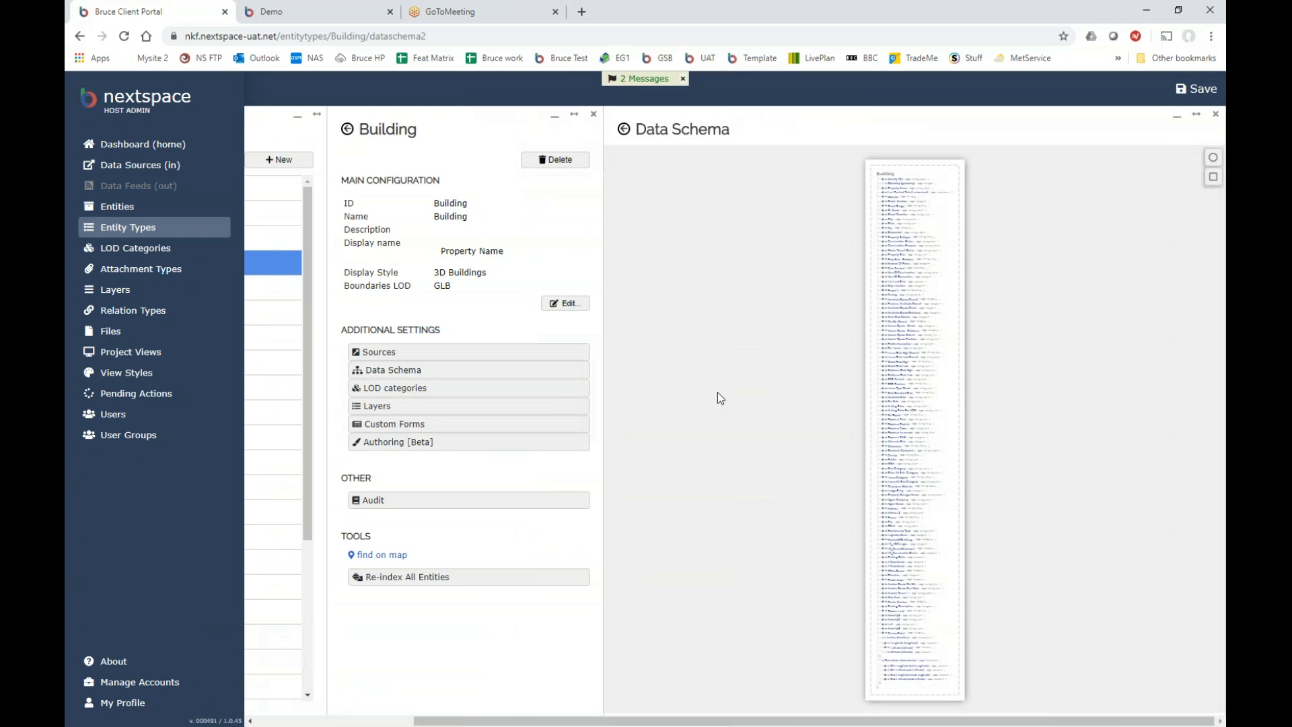
pyautogui.click(399, 433)
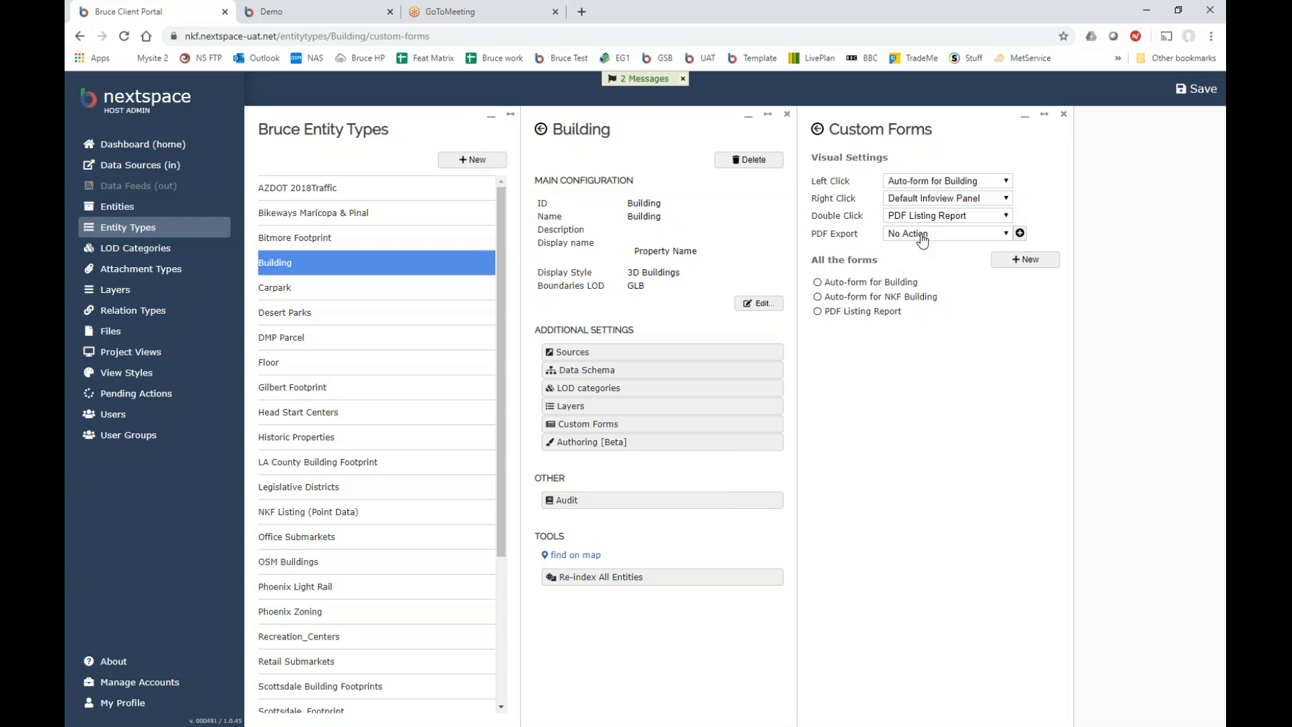
# Leave PDF export at No Action, open Auto-form for Building, and select its name prefix.
pyautogui.click(1006, 236)
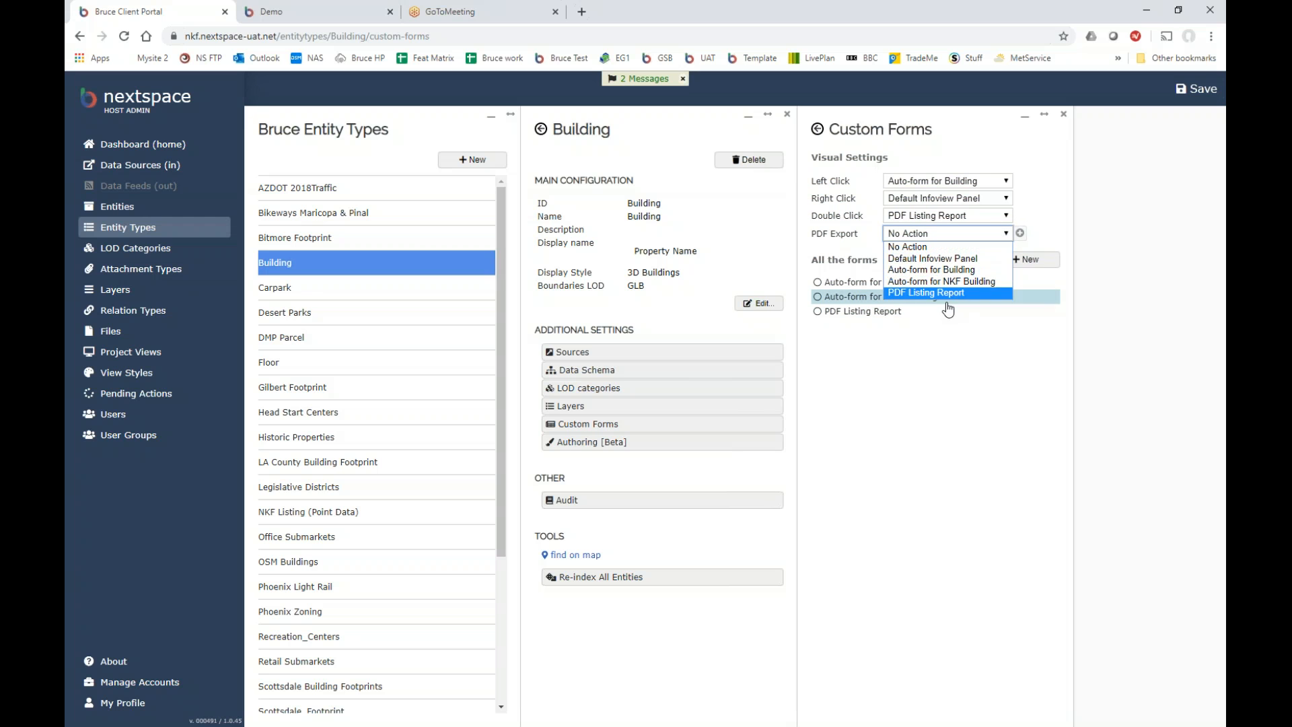
pyautogui.click(946, 251)
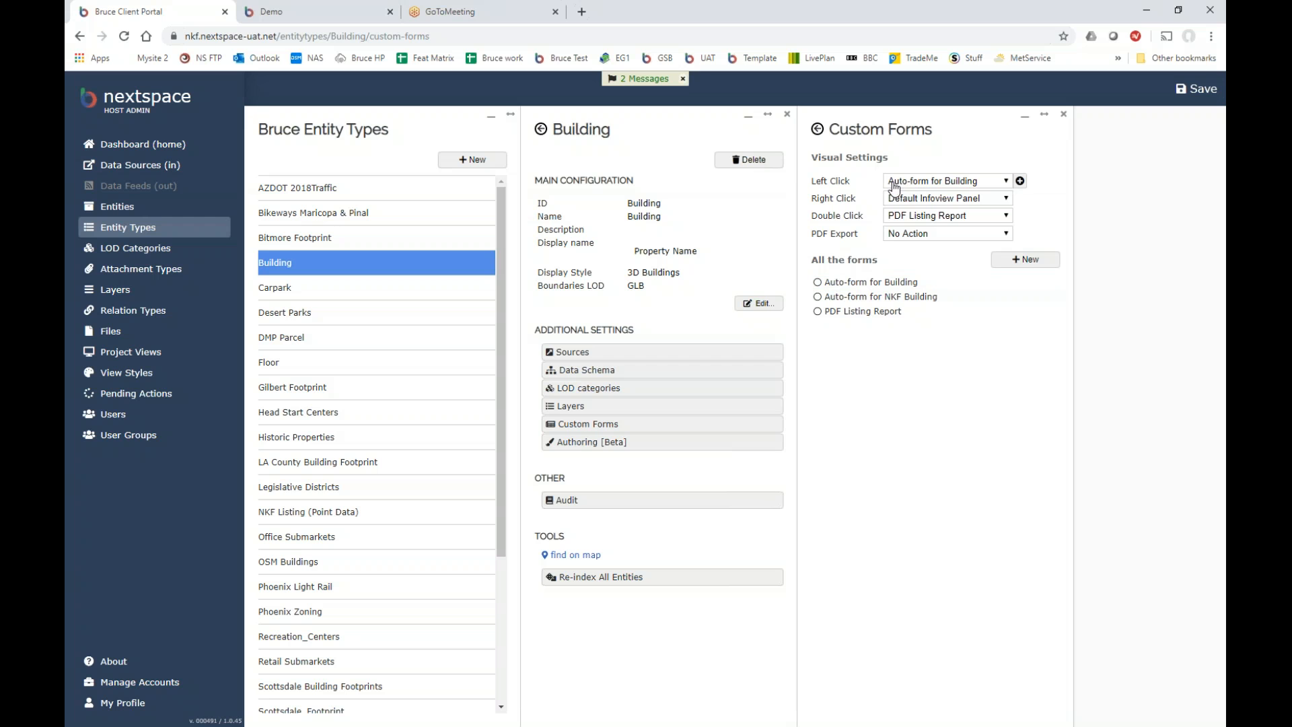
pyautogui.click(859, 284)
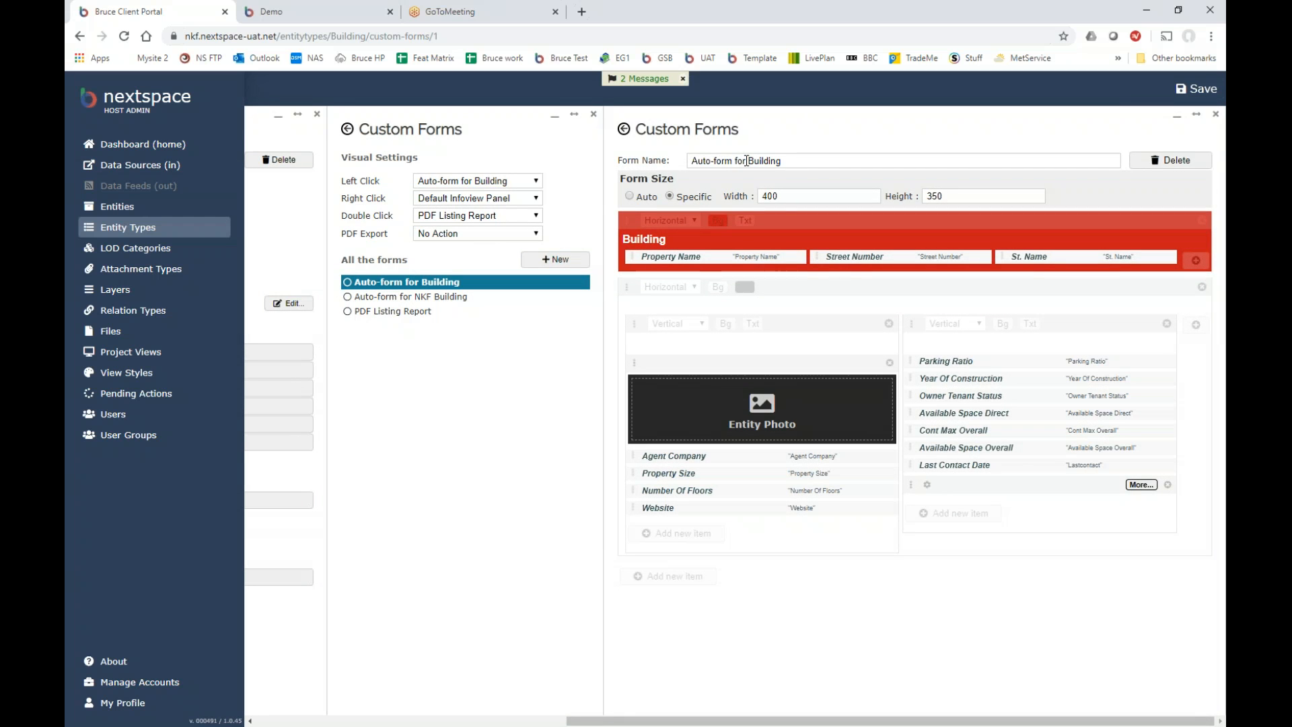
pyautogui.moveTo(744, 162); pyautogui.dragTo(665, 165)
# Rename the form to 'Building Summary Popup', correcting the misspelled 'Sumary' via spelling suggestions.
pyautogui.press('BackSpace')
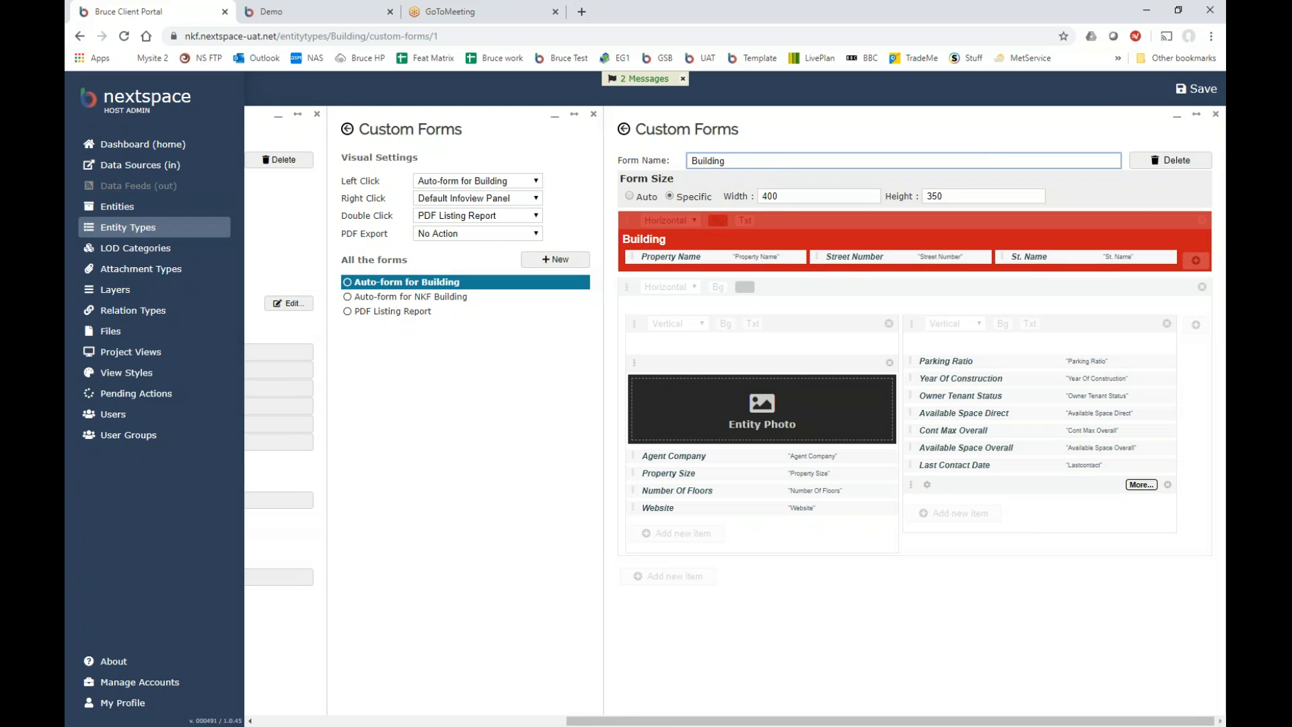
pyautogui.write('Sumary Popup')
pyautogui.rightClick(749, 162)
pyautogui.click(765, 175)
# Save the renamed form and custom form settings, then reopen Building's Custom Forms.
pyautogui.click(1195, 94)
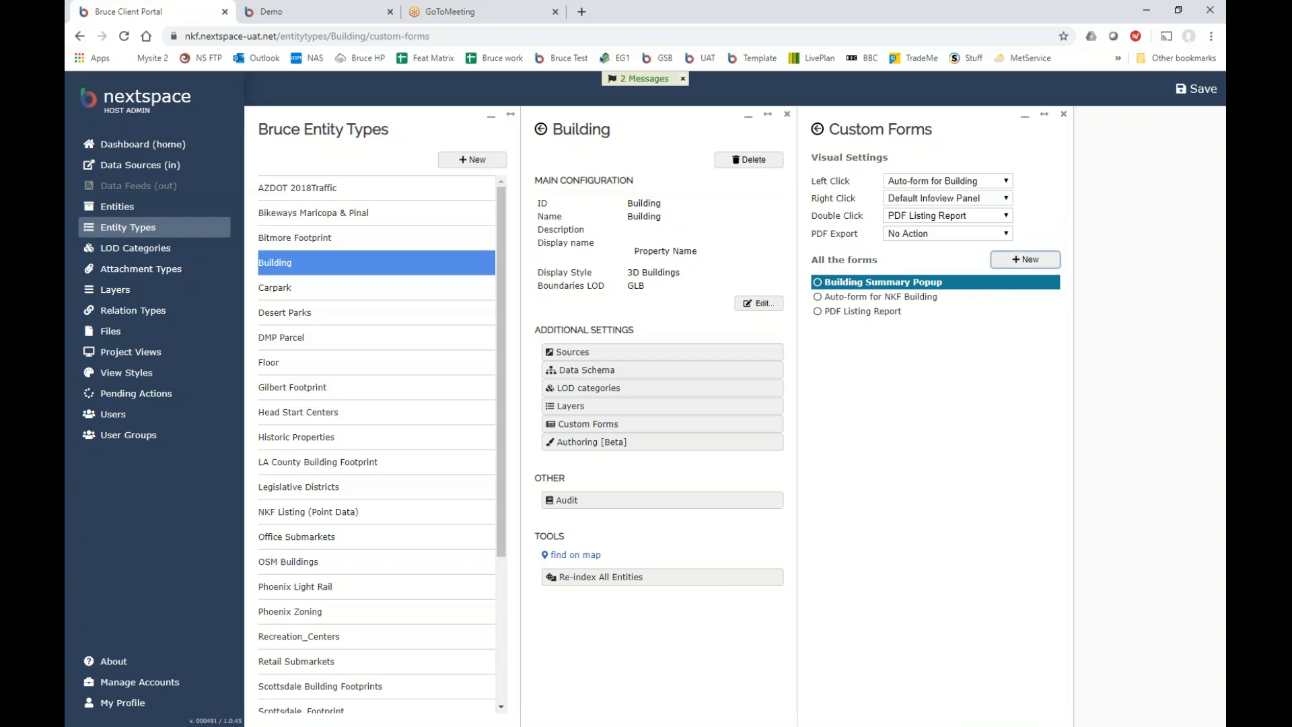
pyautogui.click(1195, 92)
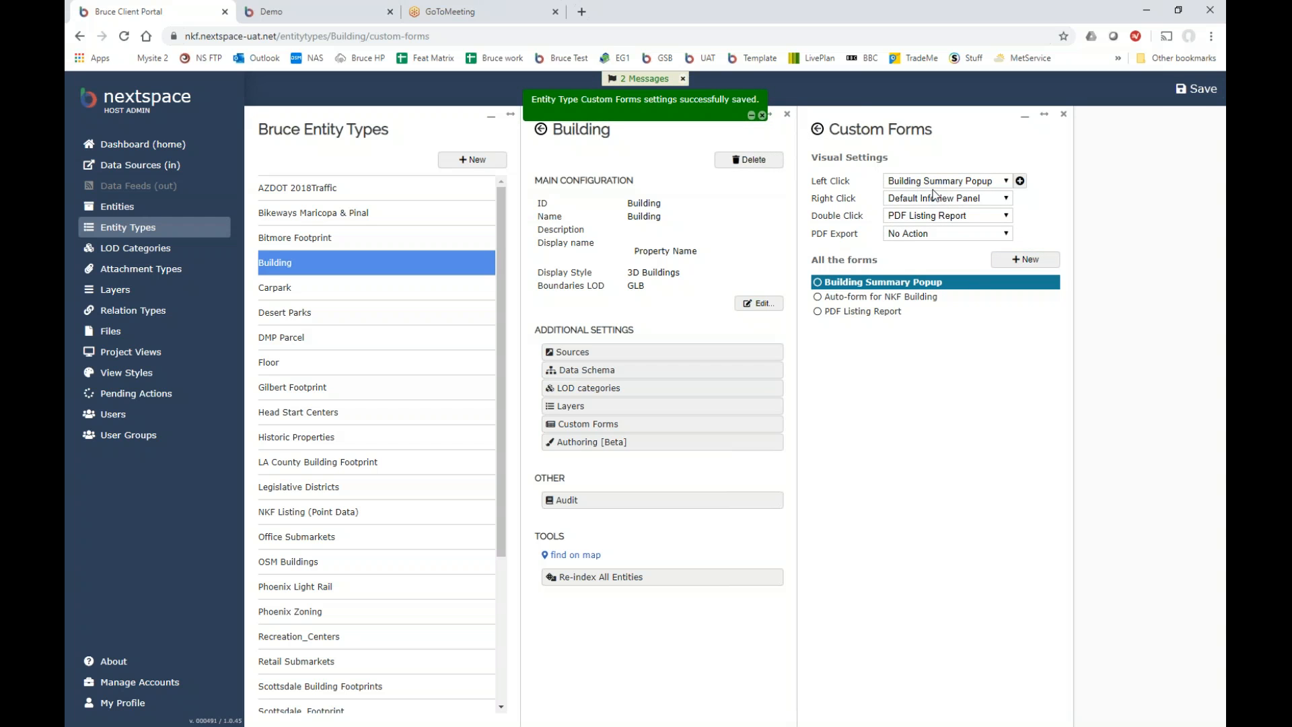
pyautogui.click(1064, 114)
pyautogui.click(621, 426)
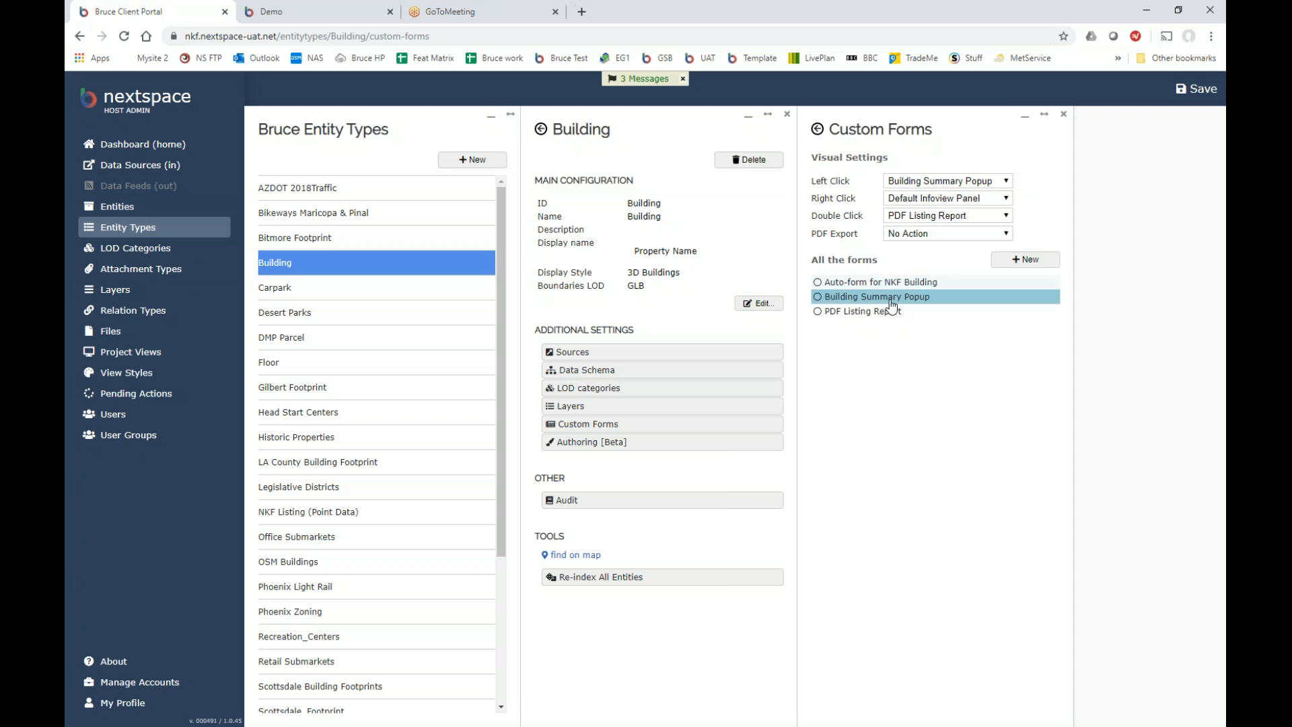
# Open the Building Summary Popup layout, make its Building heading editable, and preview the popup on the Demo map.
pyautogui.click(892, 299)
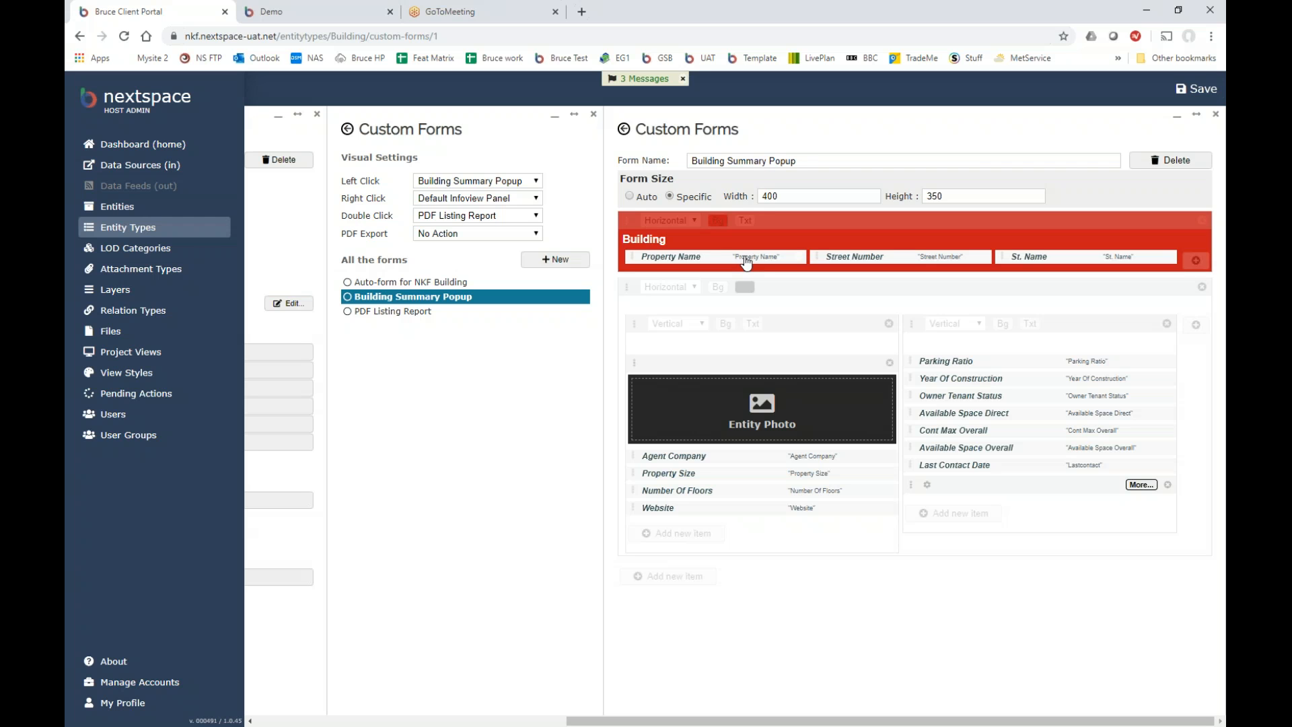
pyautogui.click(679, 241)
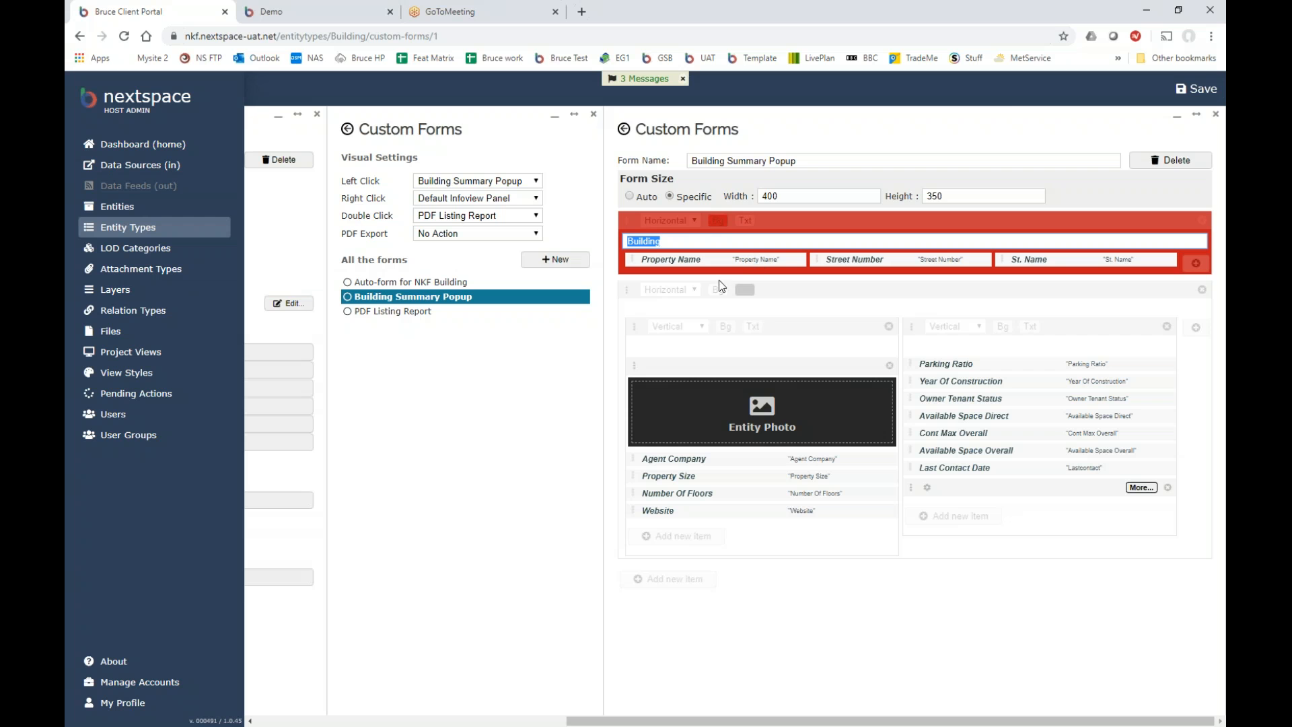
pyautogui.click(322, 10)
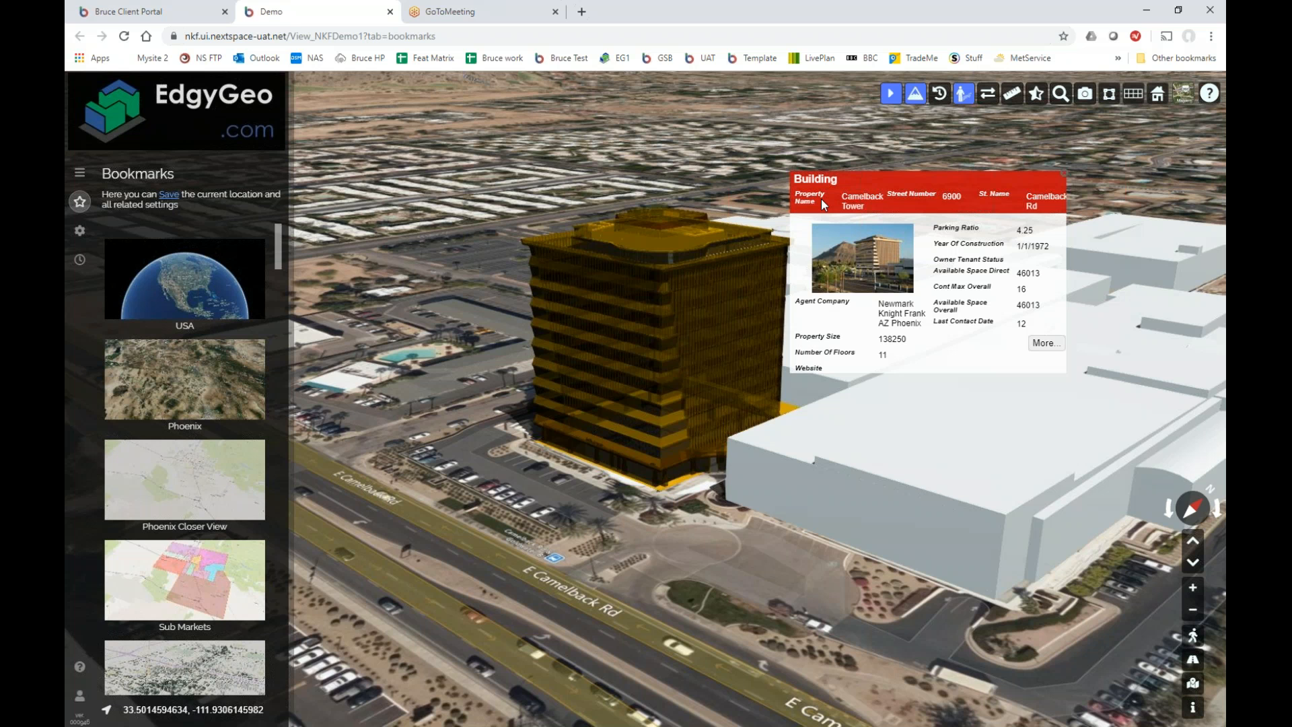
pyautogui.click(196, 18)
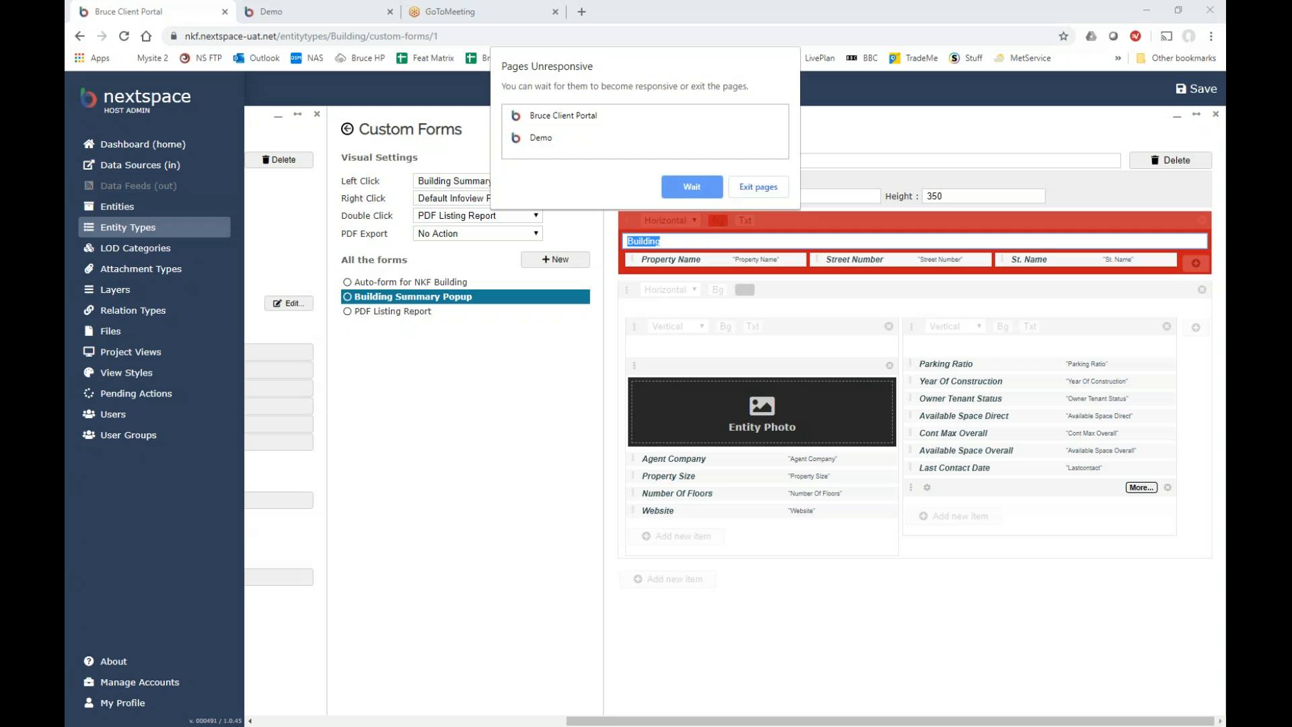
# Choose to wait for the unresponsive portal and Demo pages to recover.
pyautogui.click(692, 186)
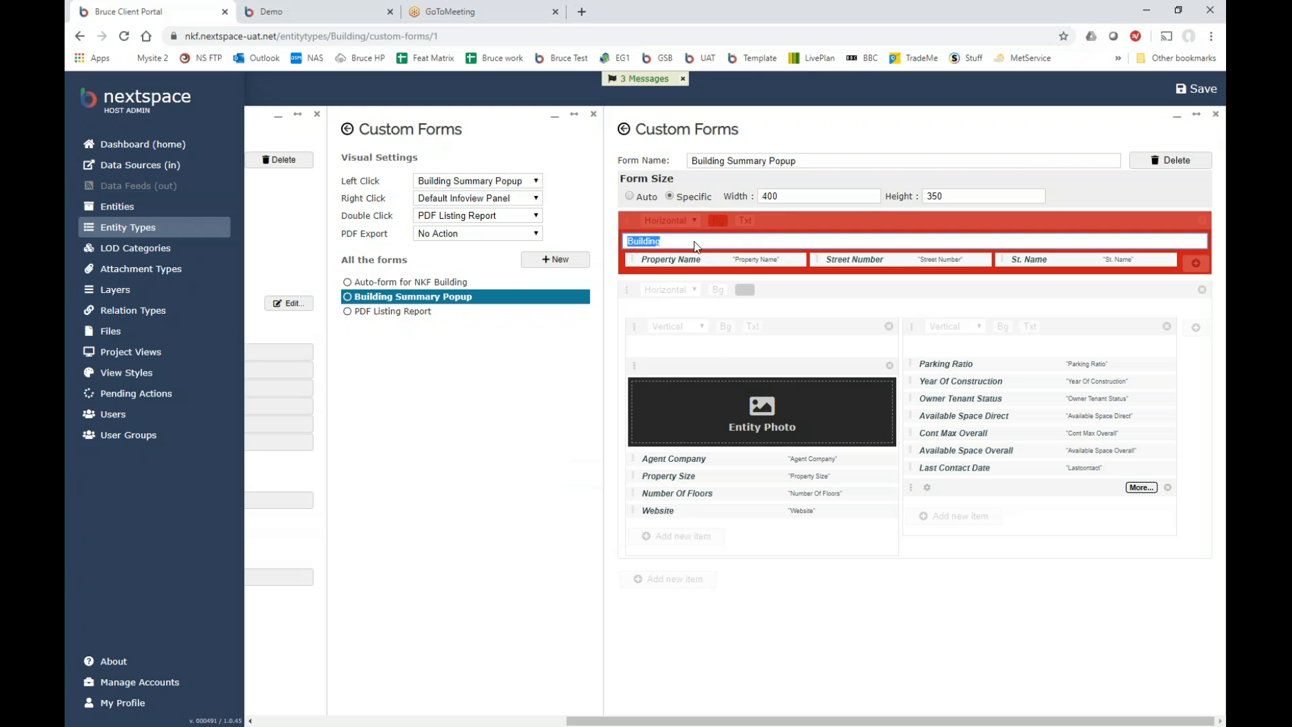
# Reload the stuck portal page, then close its unresponsive tab.
pyautogui.click(126, 39)
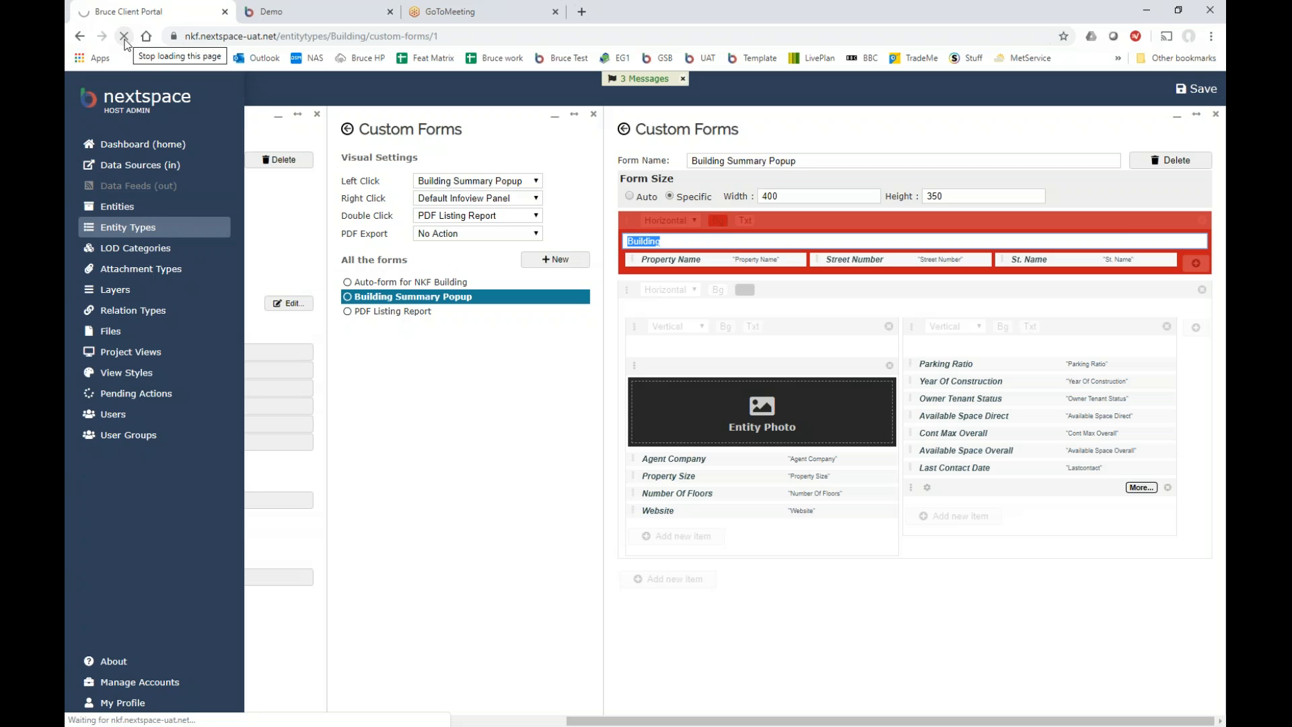
pyautogui.click(225, 12)
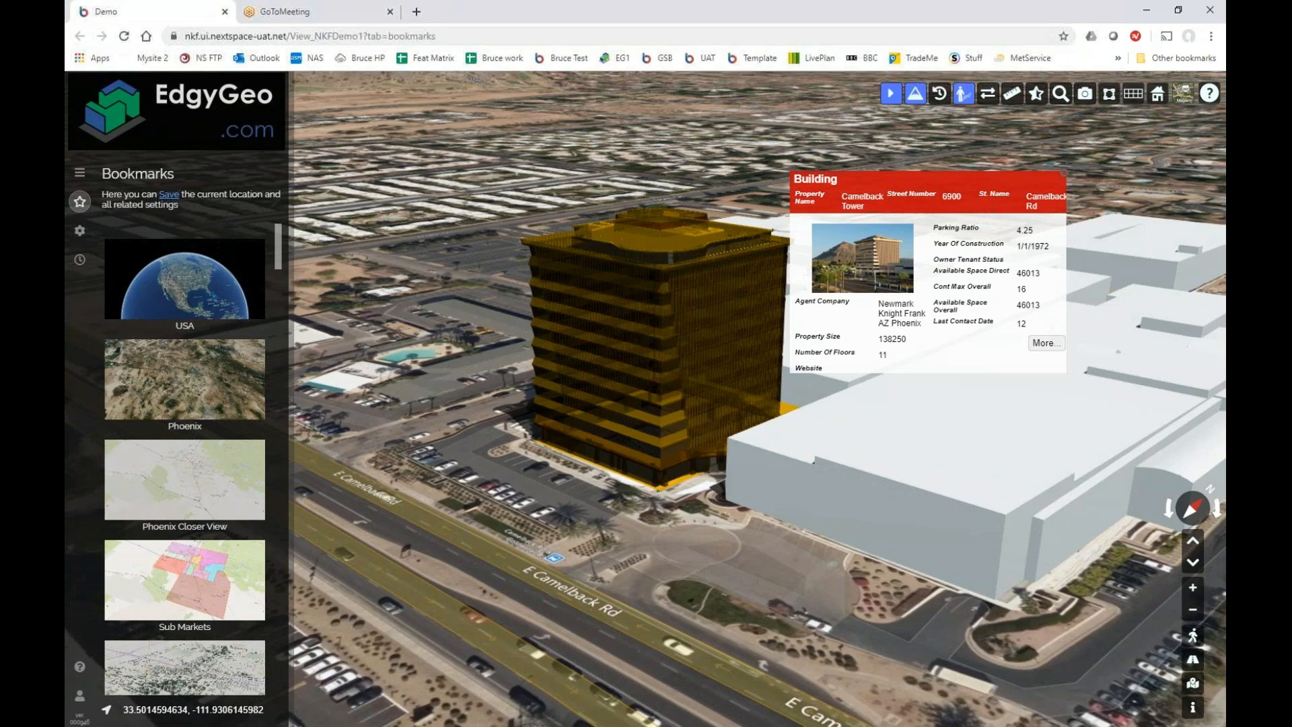
# Load the portal at nkf.nextspace-uat.net in a new tab.
pyautogui.click(417, 12)
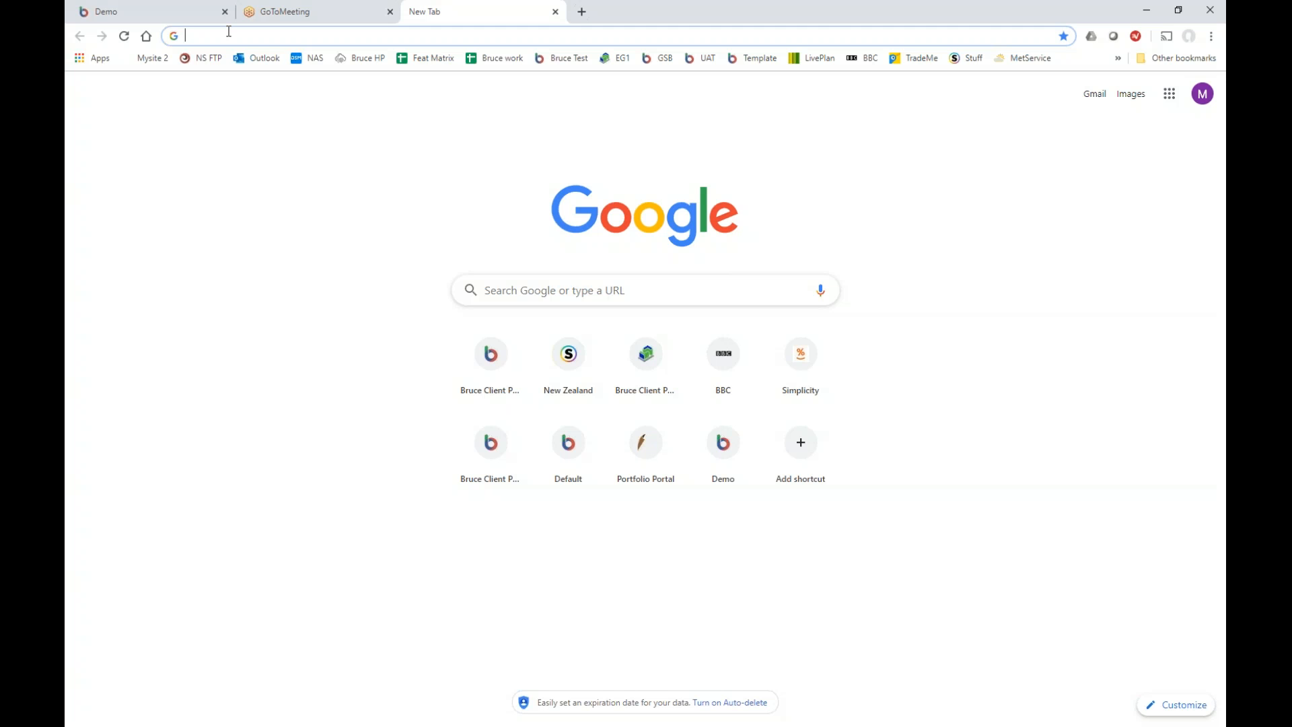
pyautogui.write('nkf.nextspace-uat.net')
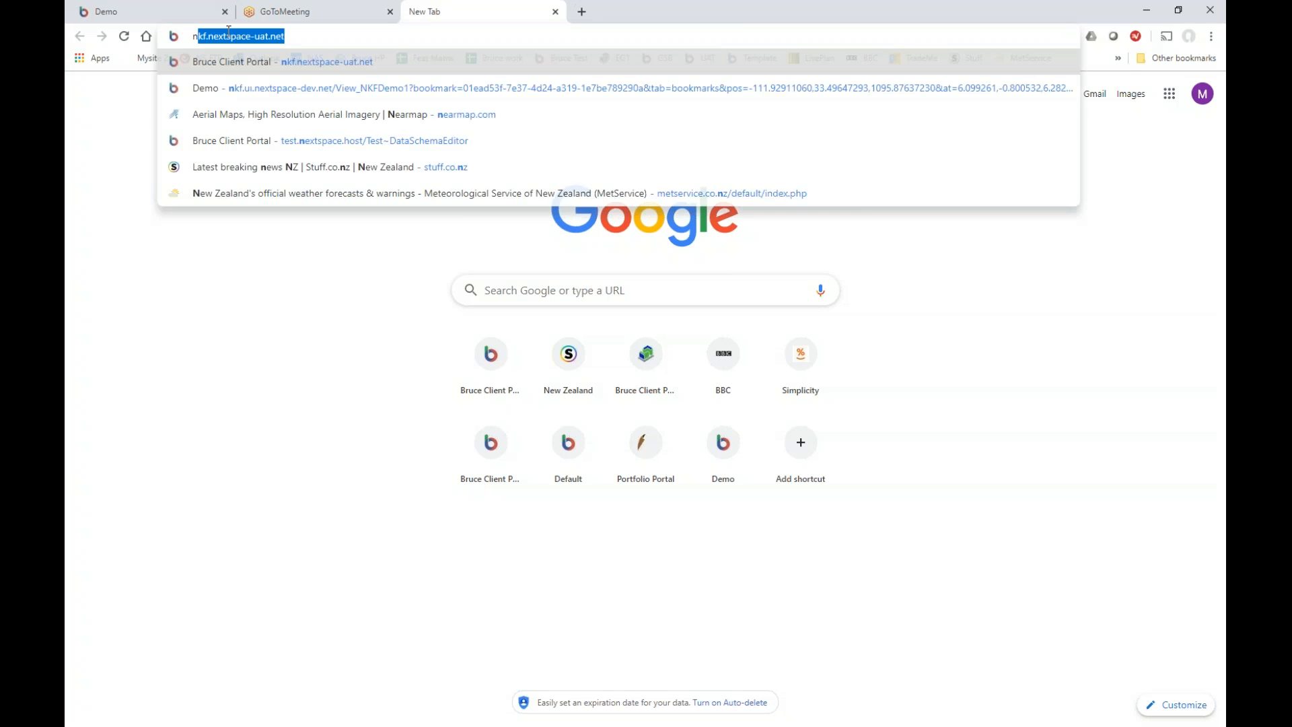
pyautogui.click(352, 63)
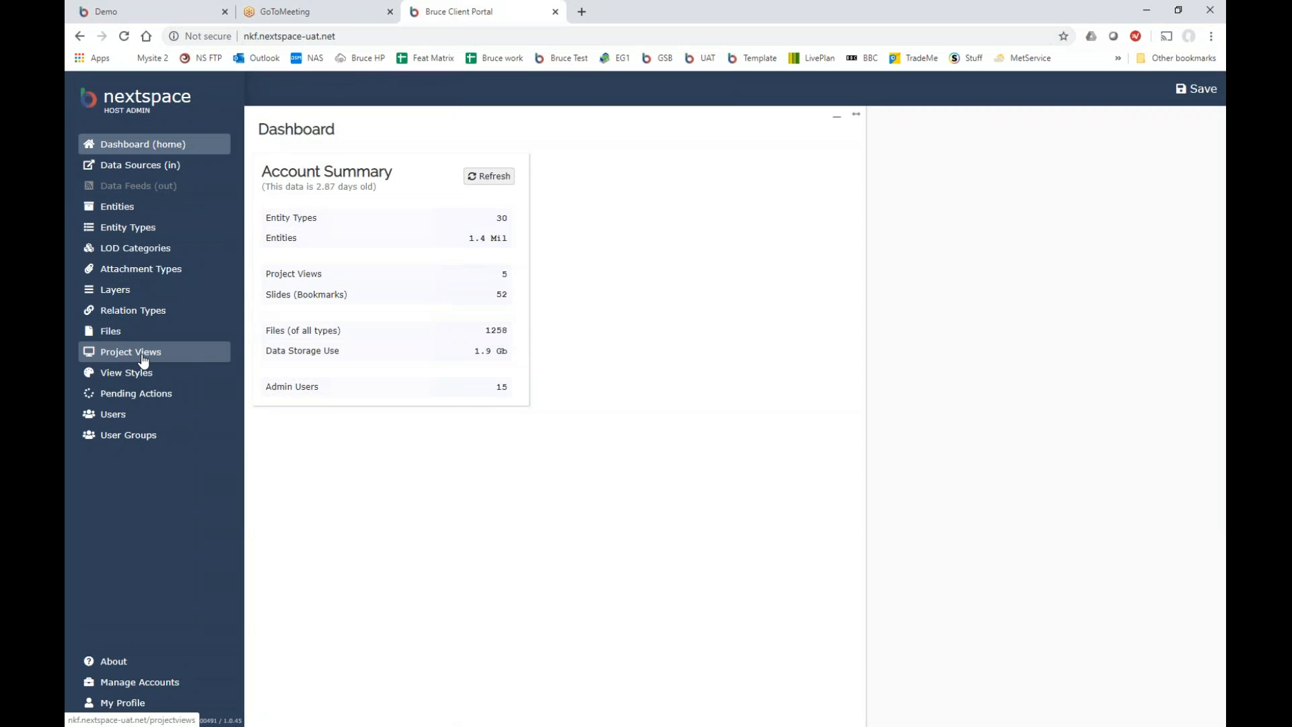
# Move the portal tab to the first position and open the Demo project view's entity types.
pyautogui.click(142, 357)
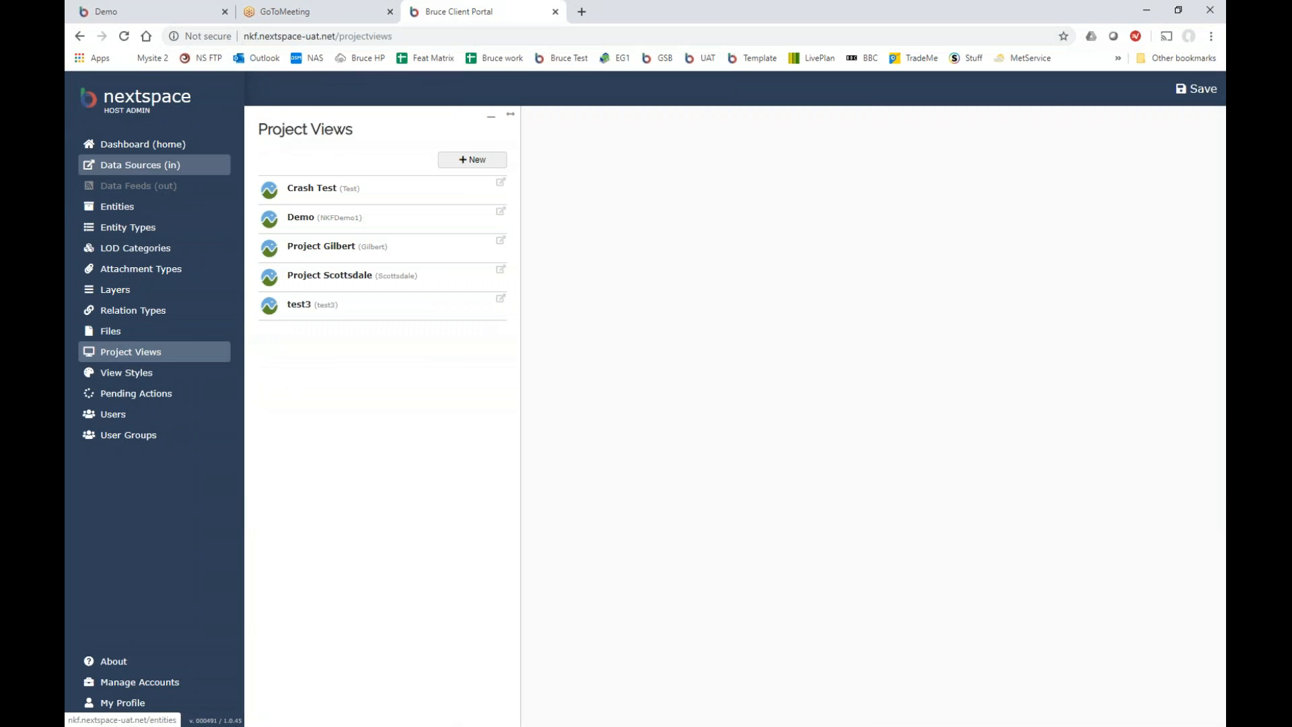
pyautogui.click(174, 8)
pyautogui.moveTo(499, 9); pyautogui.dragTo(135, 19)
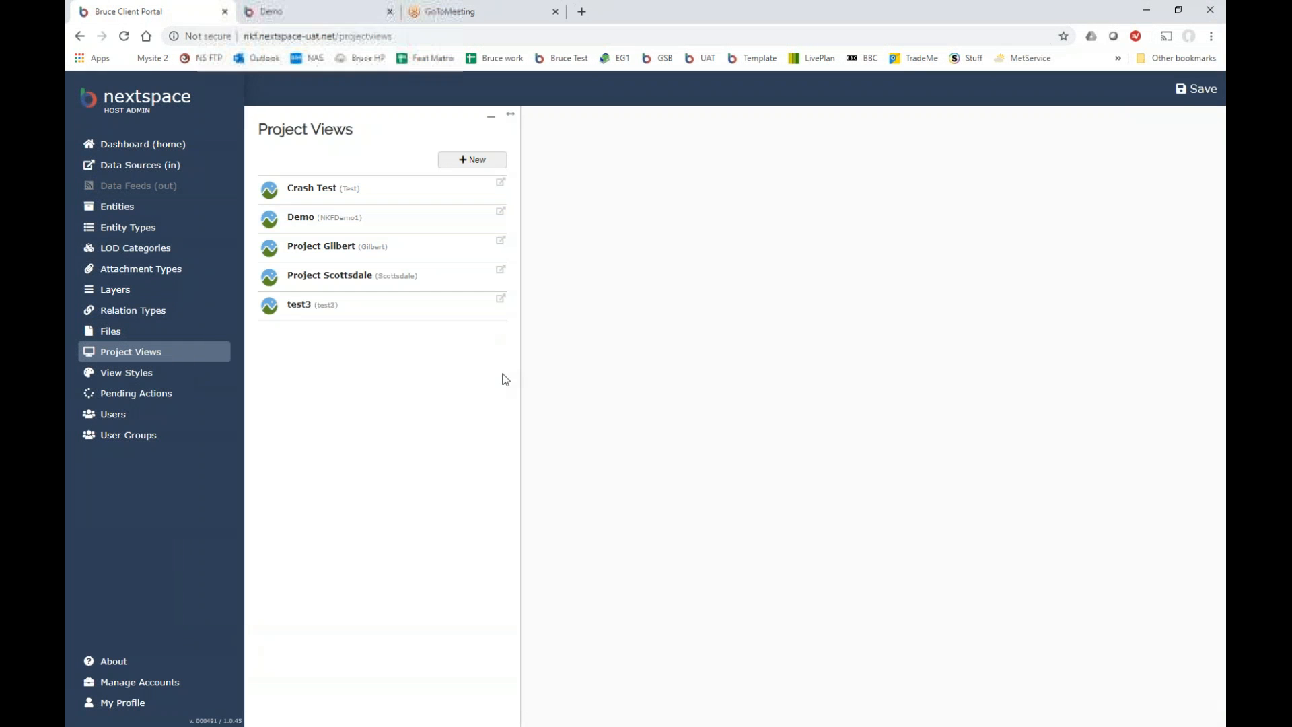
pyautogui.click(303, 225)
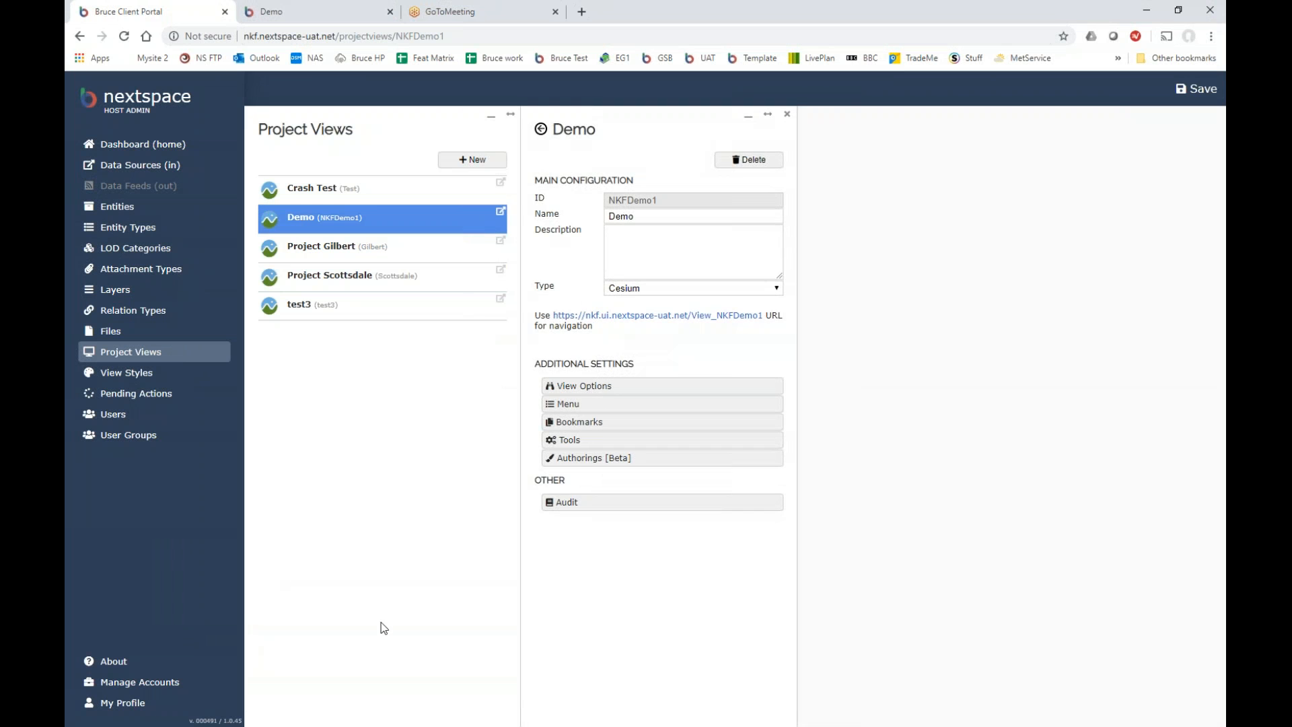
pyautogui.click(128, 229)
# Reopen the Building Summary Popup form from Building's Custom Forms and select its width value.
pyautogui.click(326, 265)
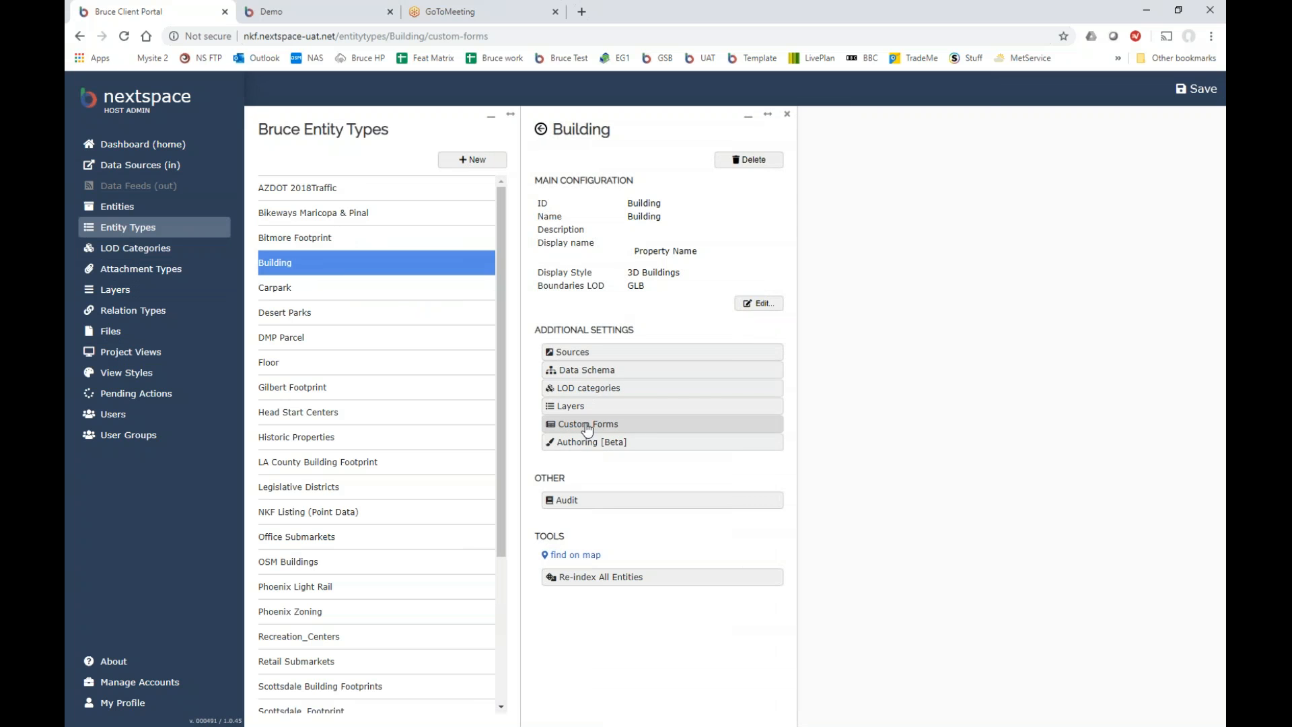
pyautogui.click(587, 425)
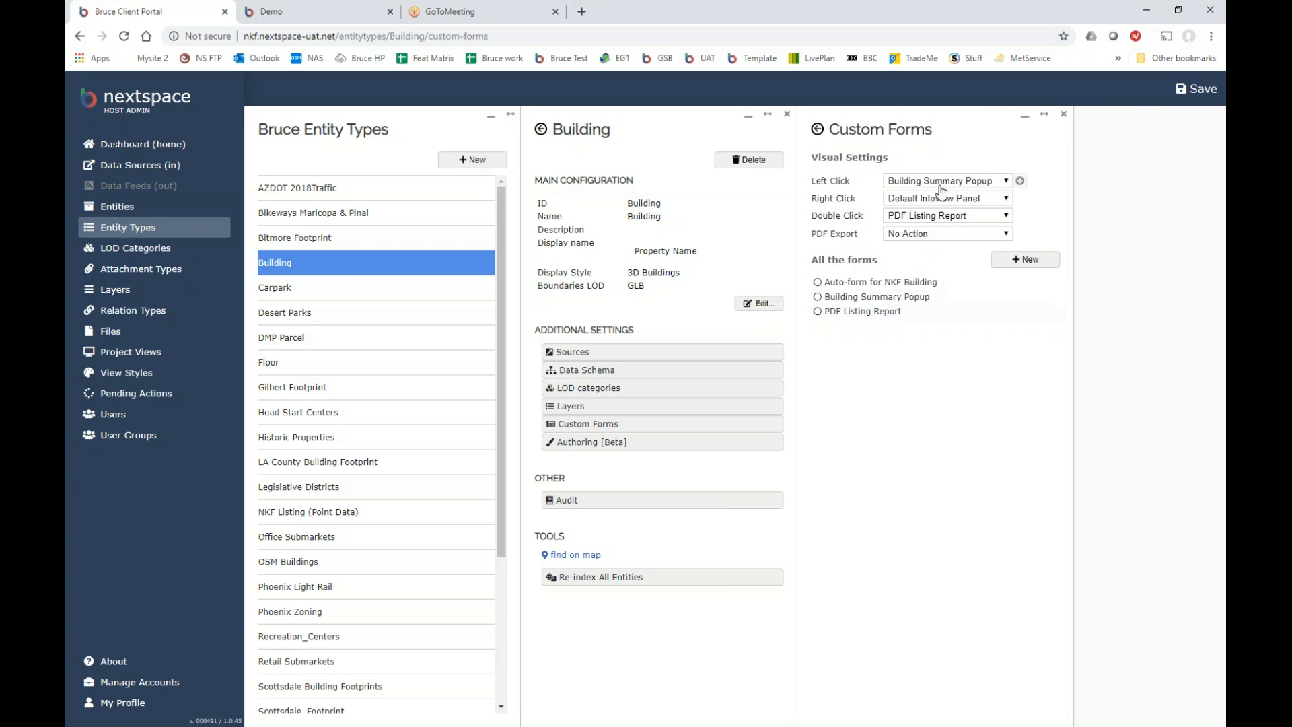
pyautogui.click(869, 297)
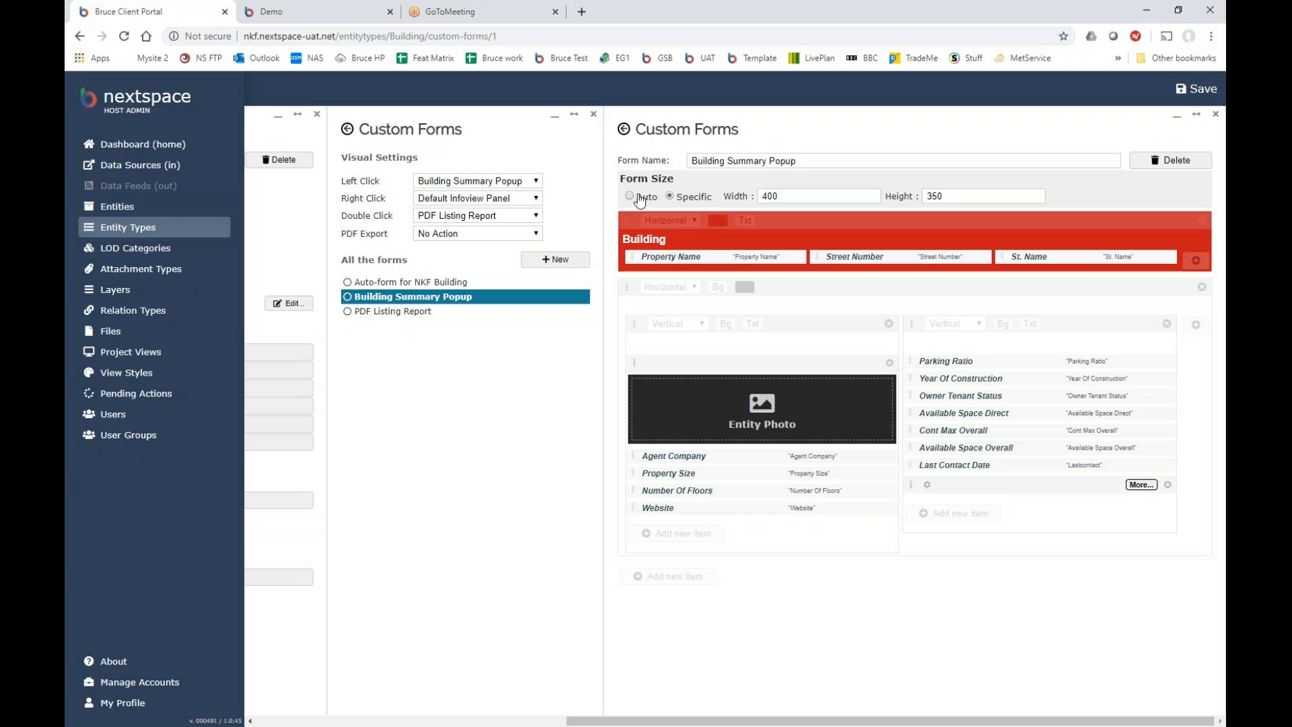
pyautogui.click(782, 197)
# Select the popup height value, close the Demo map tab, and return to the form editor.
pyautogui.click(960, 199)
pyautogui.click(296, 11)
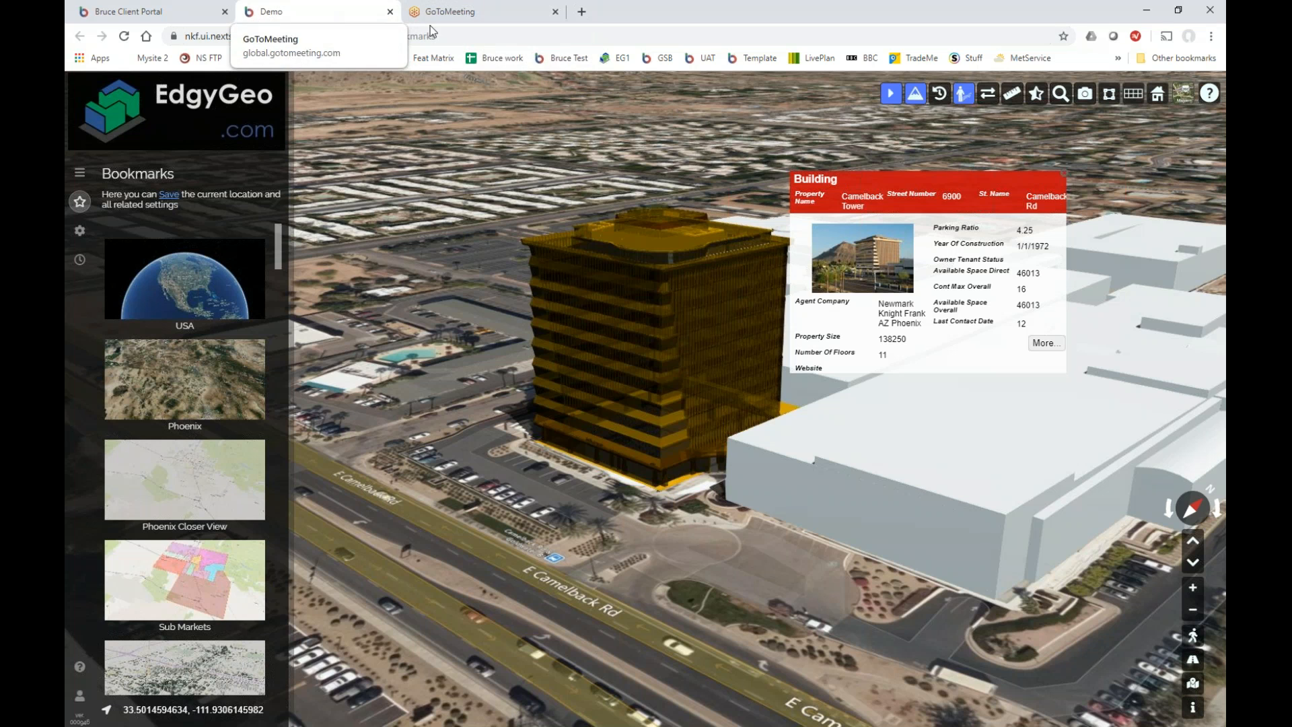
pyautogui.click(390, 12)
pyautogui.click(155, 11)
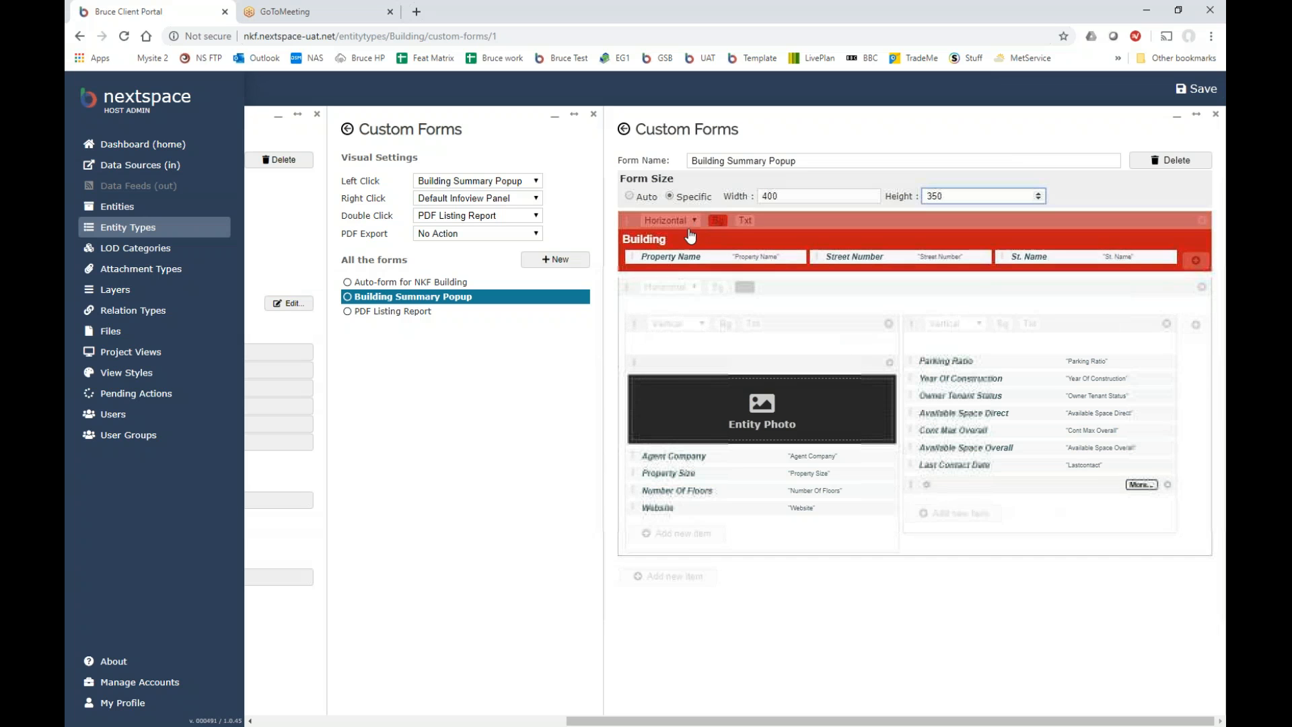
# Keep the Building header's red background and white text colour.
pyautogui.click(718, 221)
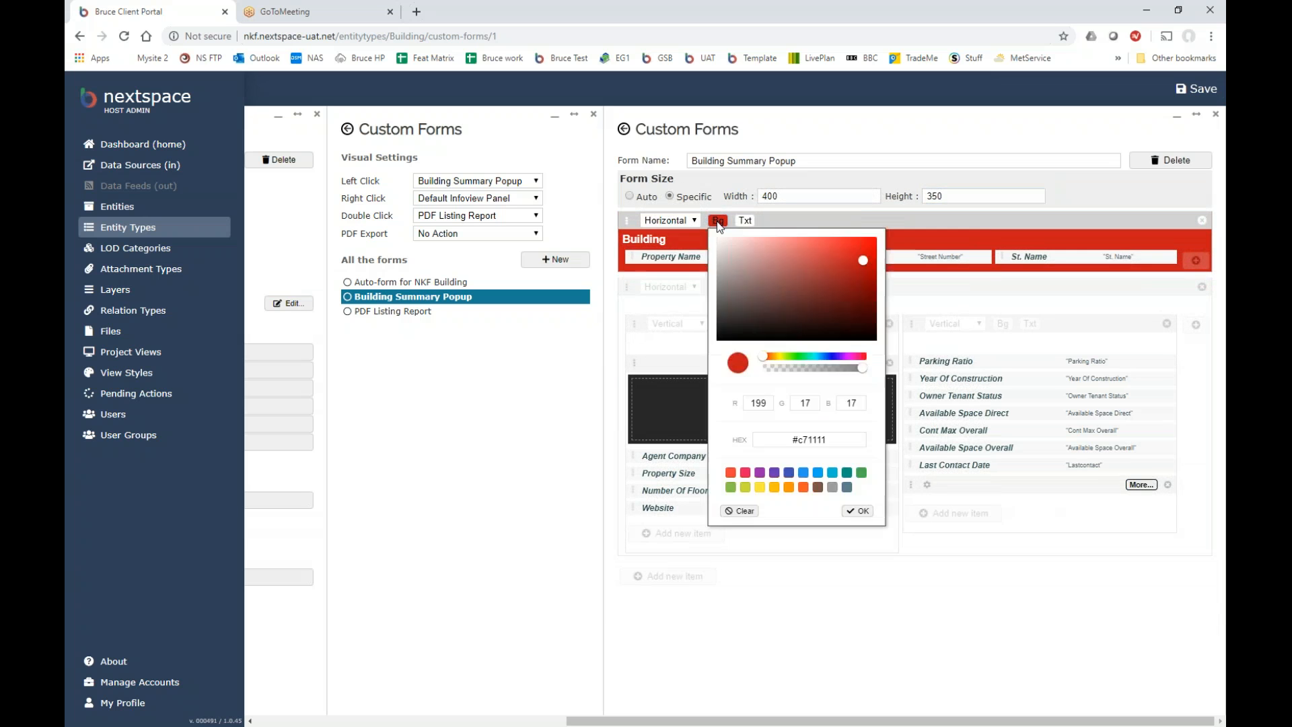
pyautogui.click(861, 512)
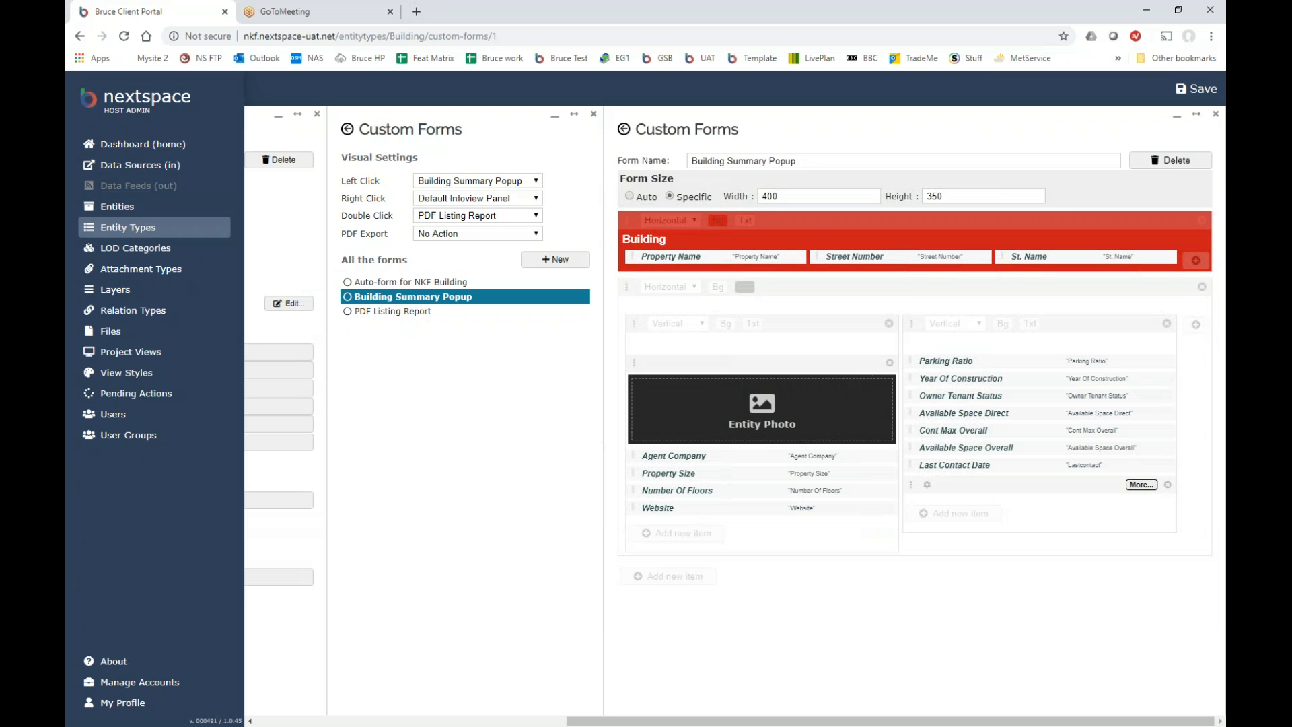
pyautogui.click(745, 221)
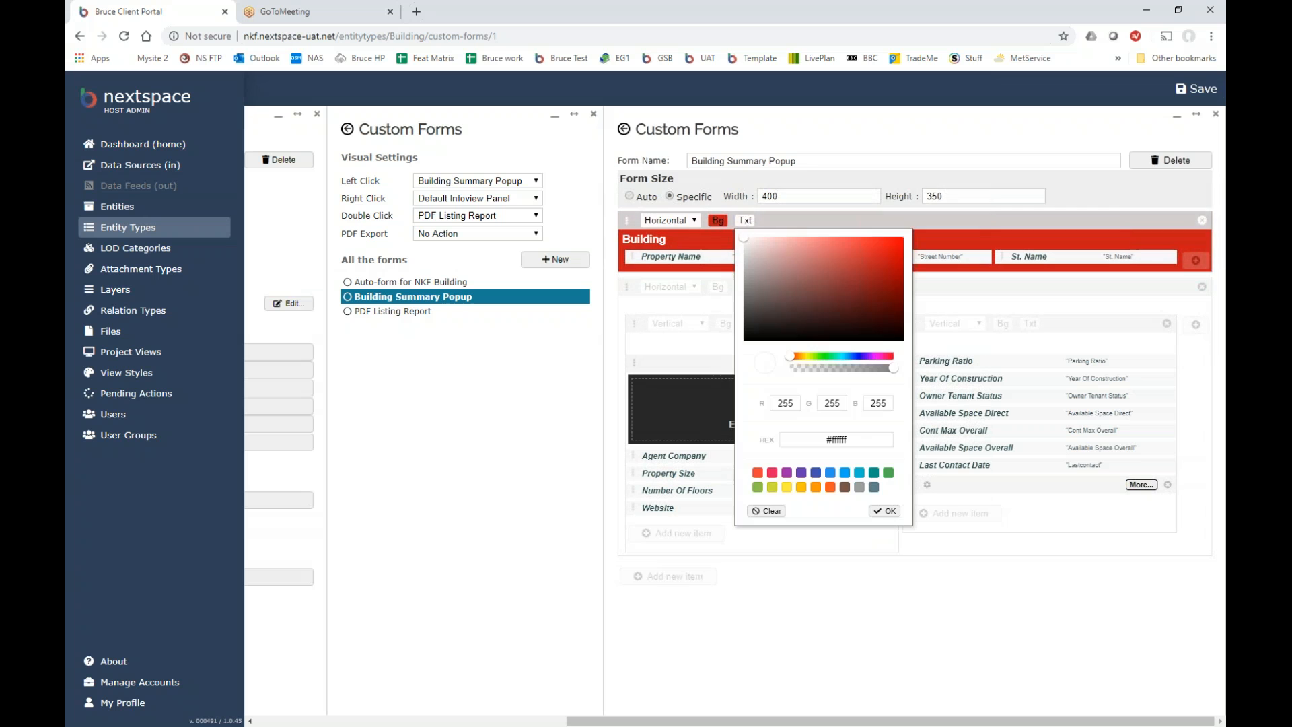
pyautogui.click(884, 511)
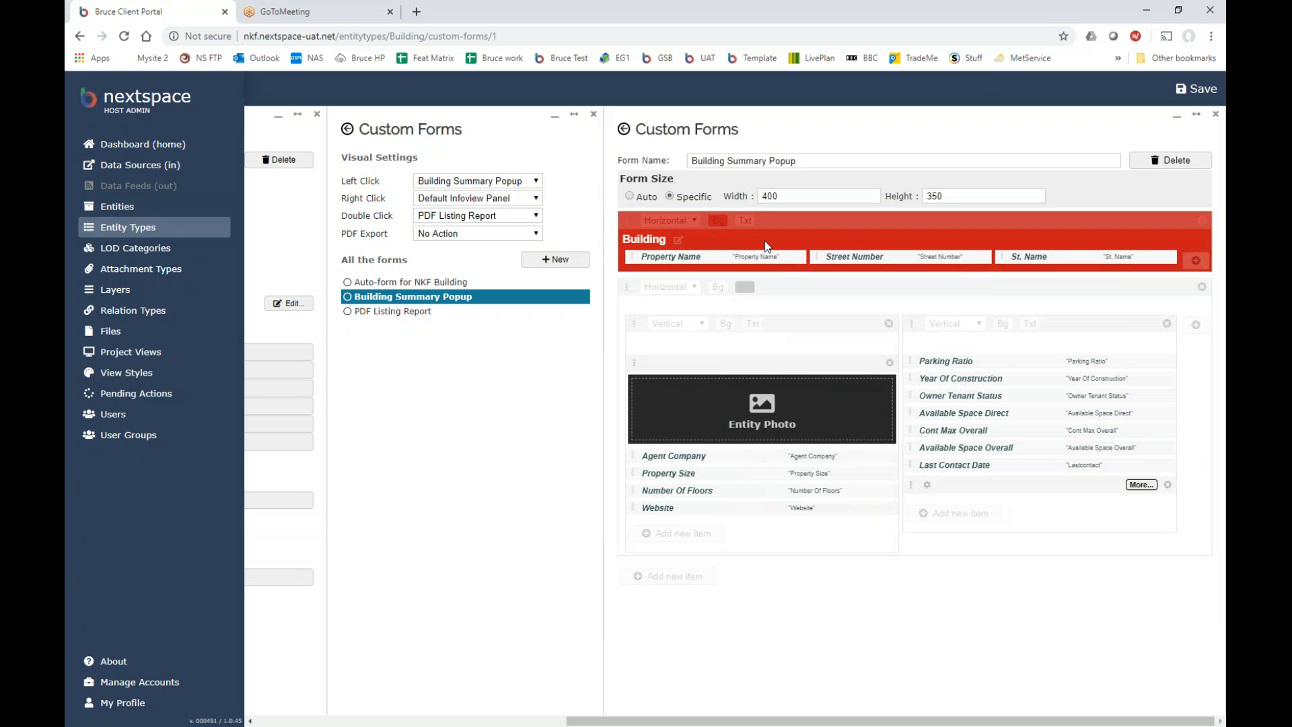
# Set the body section's background to white (#ffffff).
pyautogui.click(717, 289)
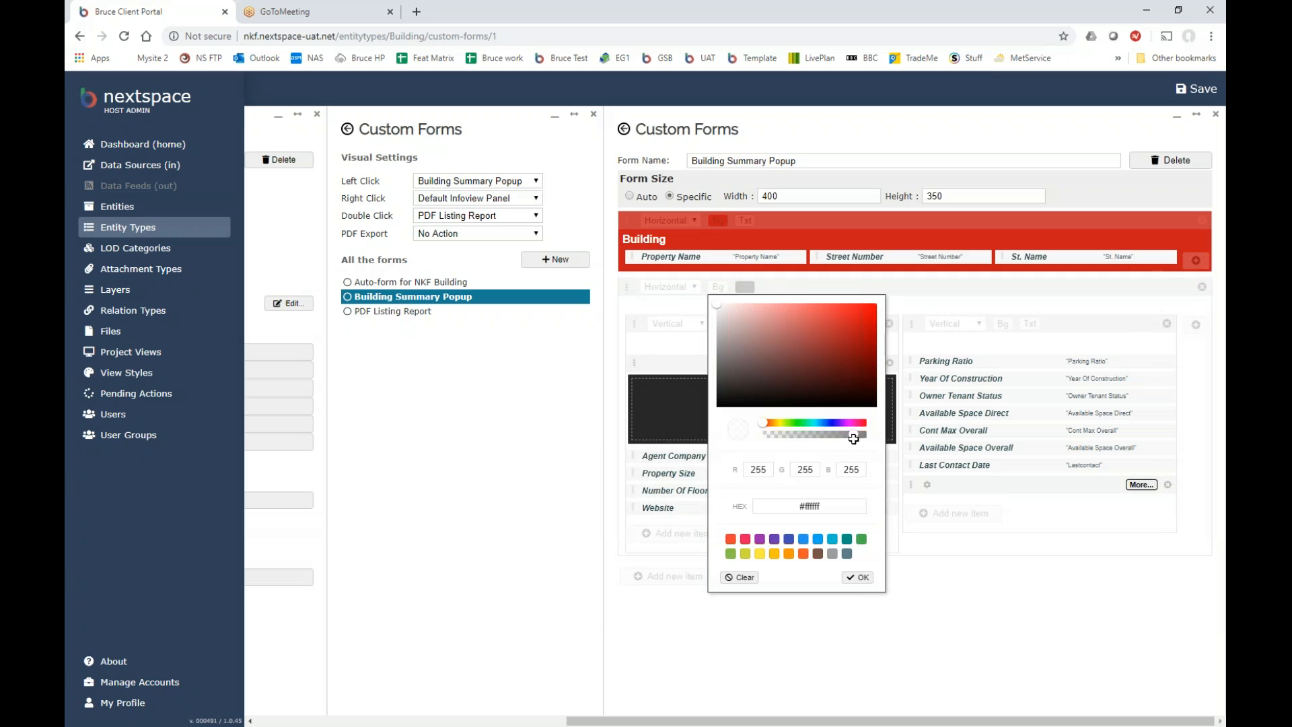
pyautogui.click(858, 577)
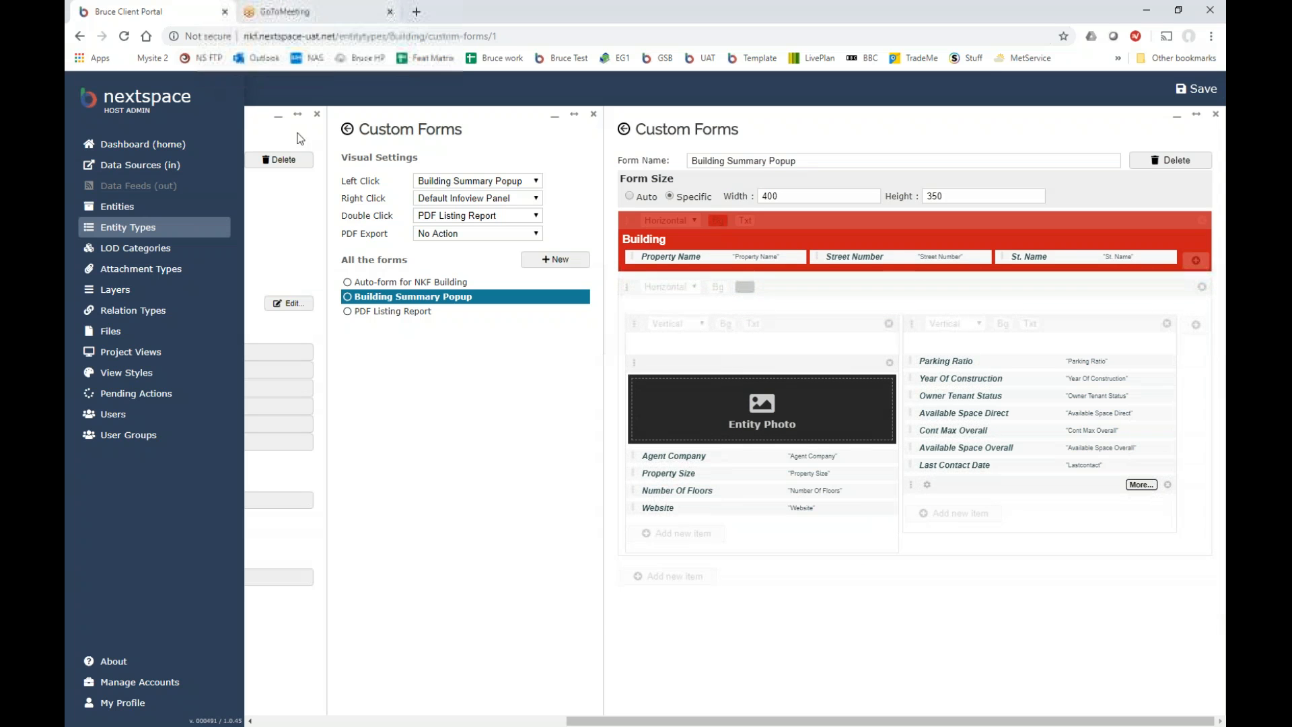
pyautogui.click(167, 357)
# Launch the Demo project view, show Camelback Tower's white-bodied Building popup, then return to admin.
pyautogui.click(316, 218)
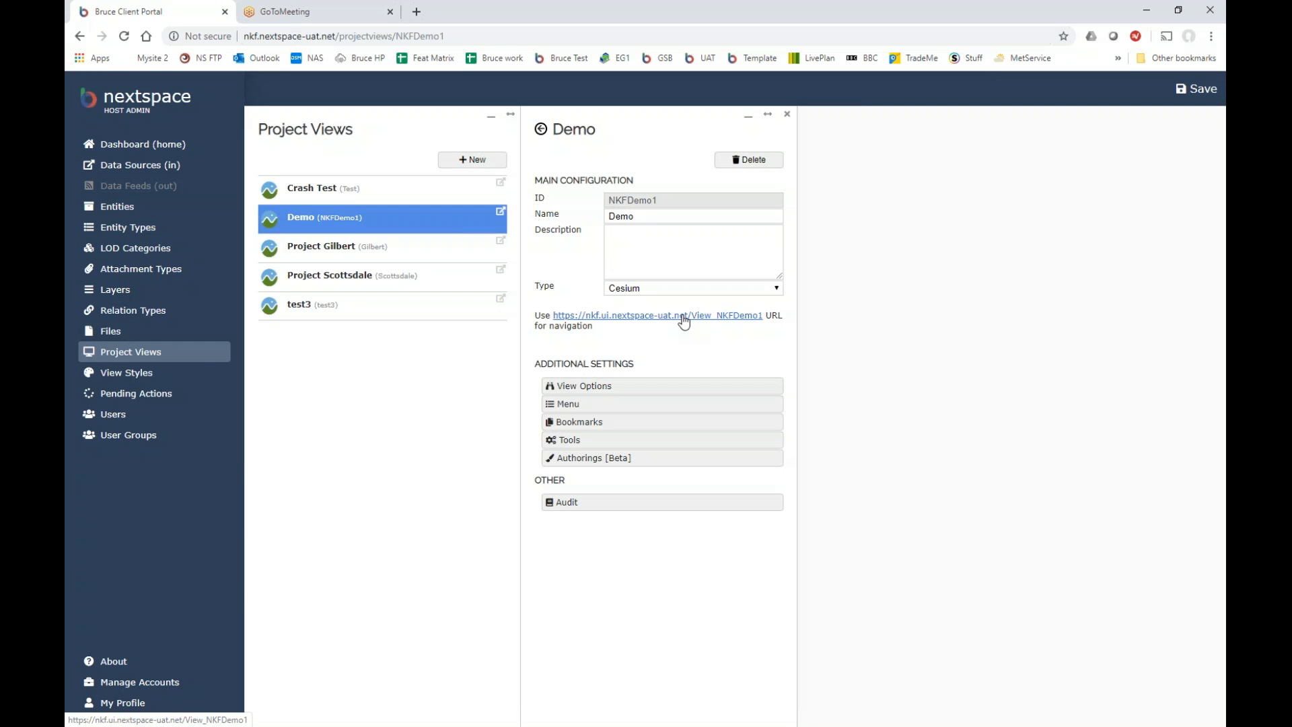
pyautogui.click(684, 319)
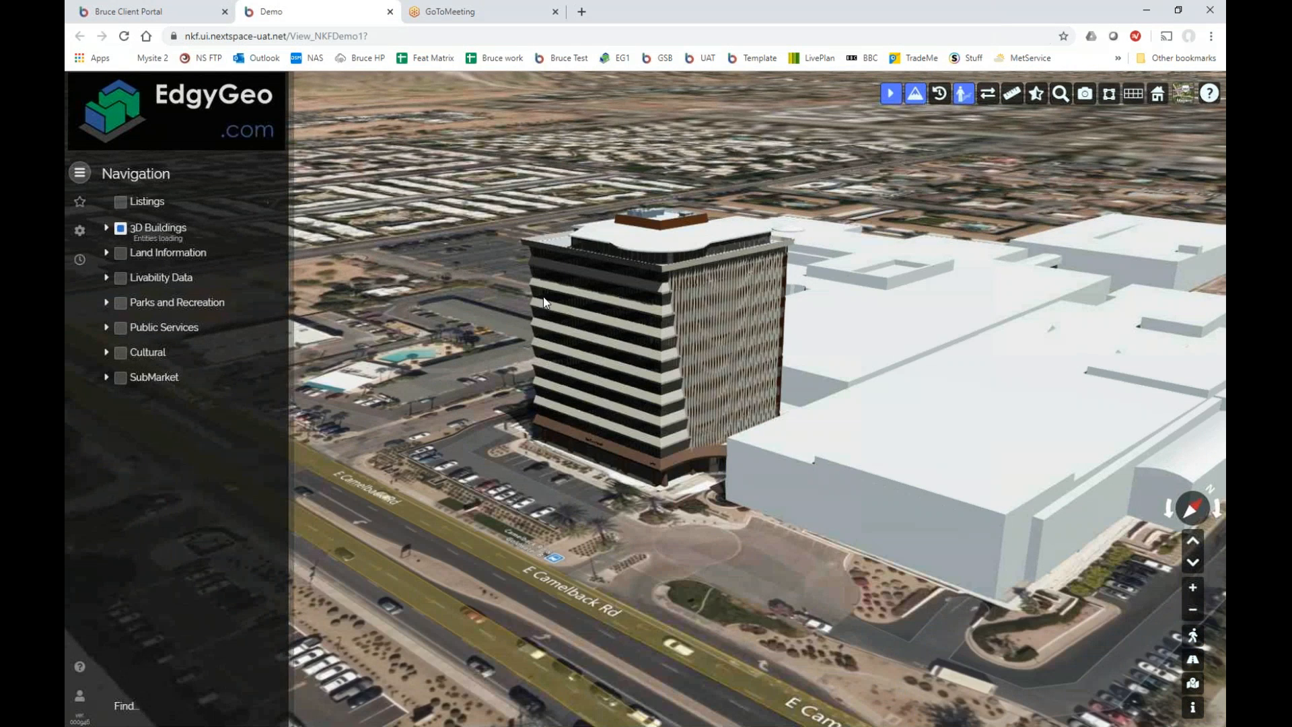
pyautogui.click(657, 247)
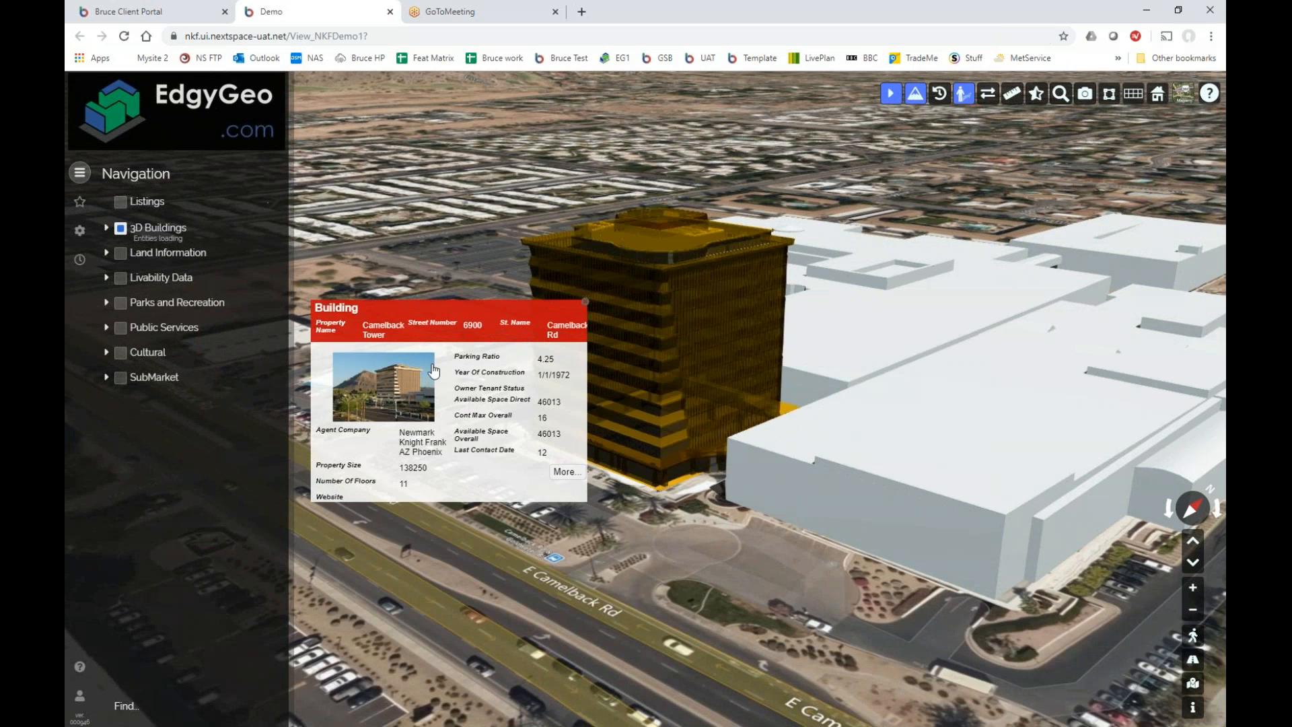
pyautogui.moveTo(466, 312); pyautogui.dragTo(858, 216)
pyautogui.click(209, 17)
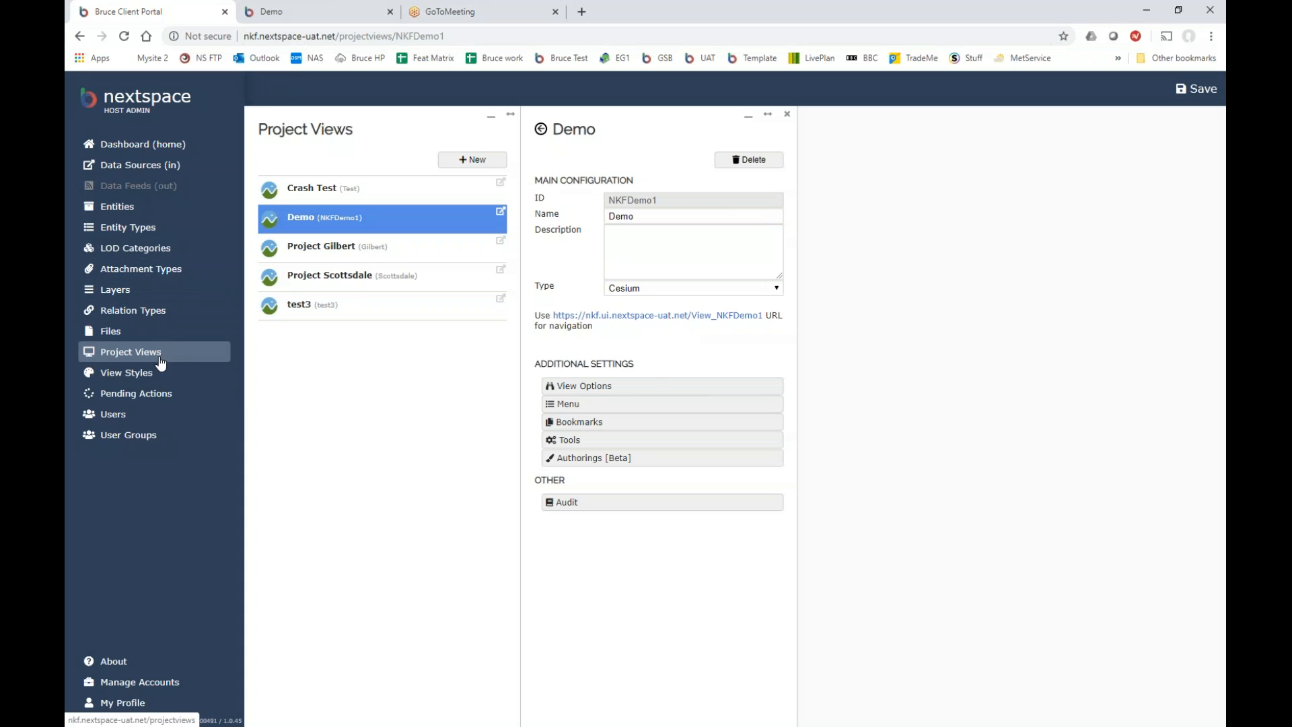
# Open Building's Building Summary Popup custom form and start adding a new item under Entity Photo.
pyautogui.click(140, 230)
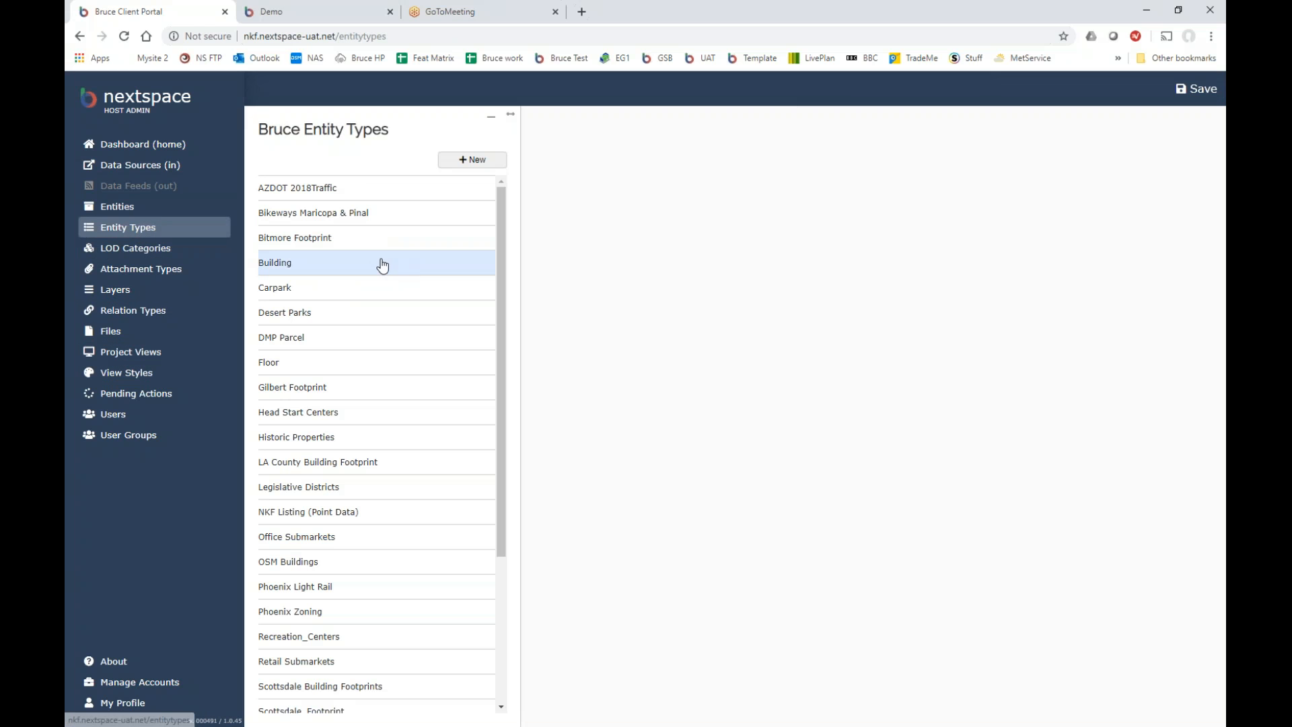
pyautogui.click(324, 267)
pyautogui.click(616, 428)
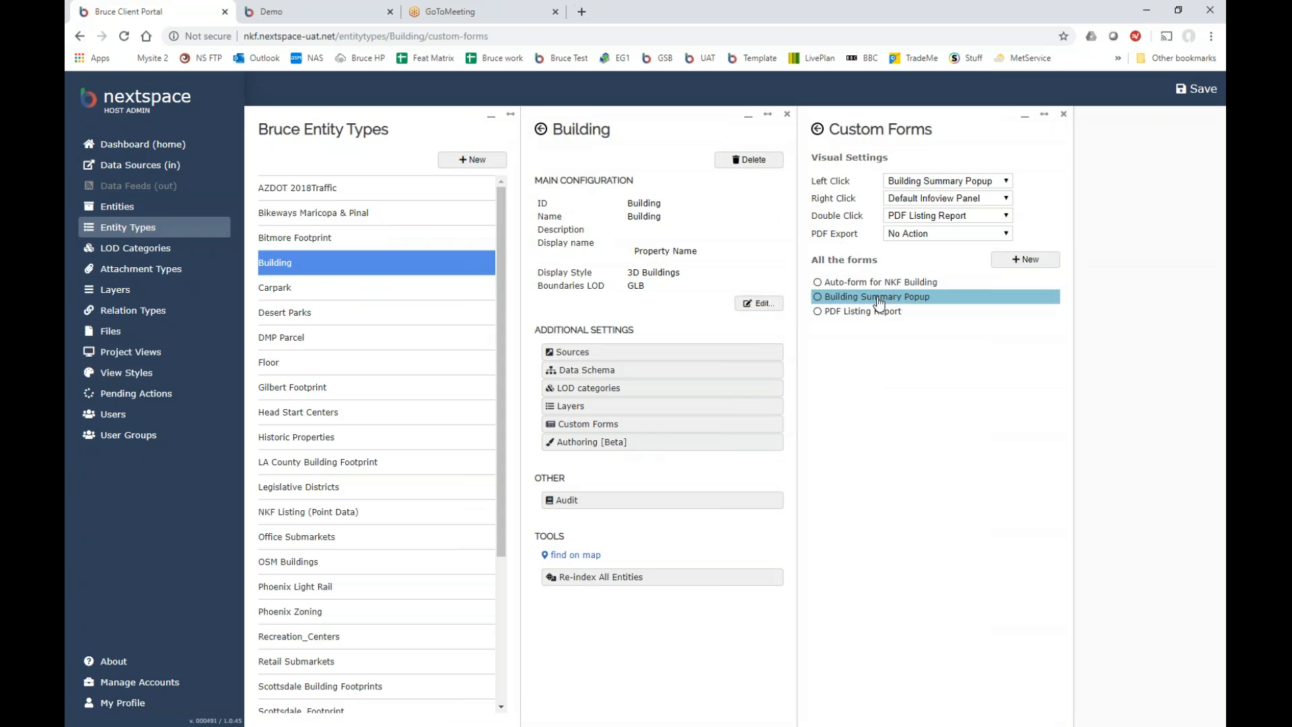
pyautogui.click(879, 300)
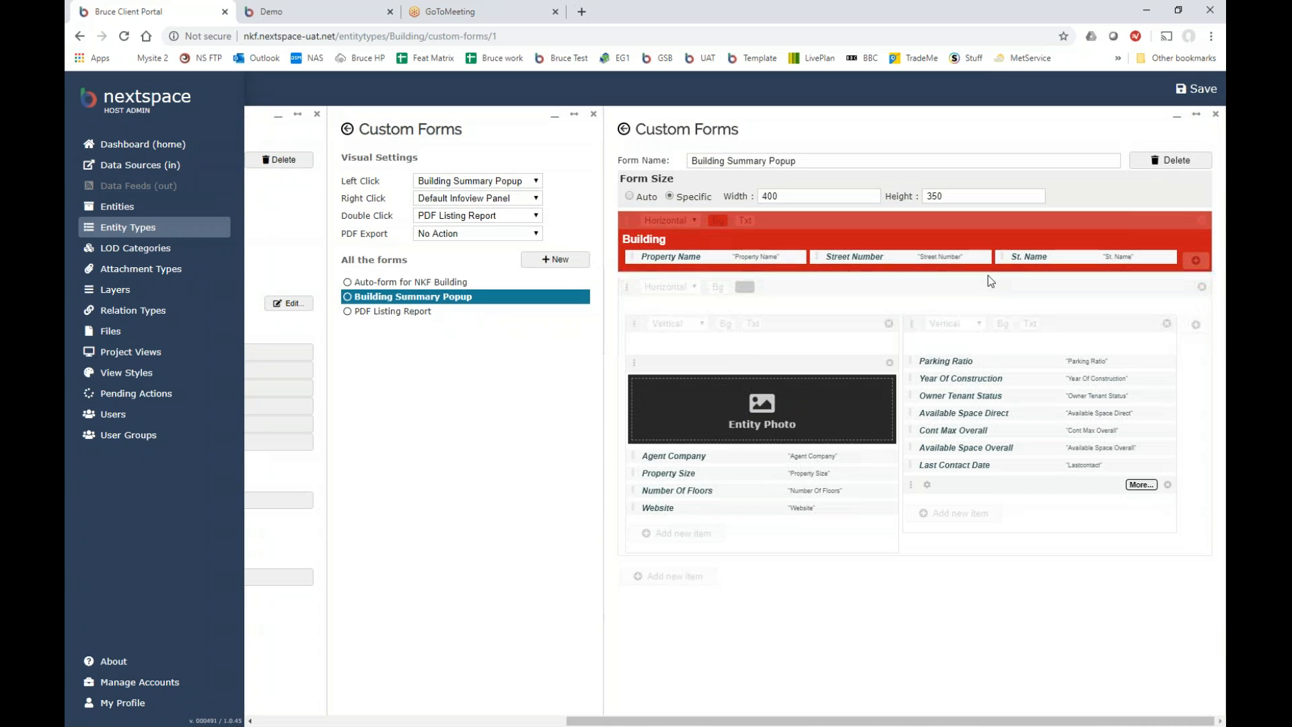
pyautogui.click(330, 11)
pyautogui.click(165, 13)
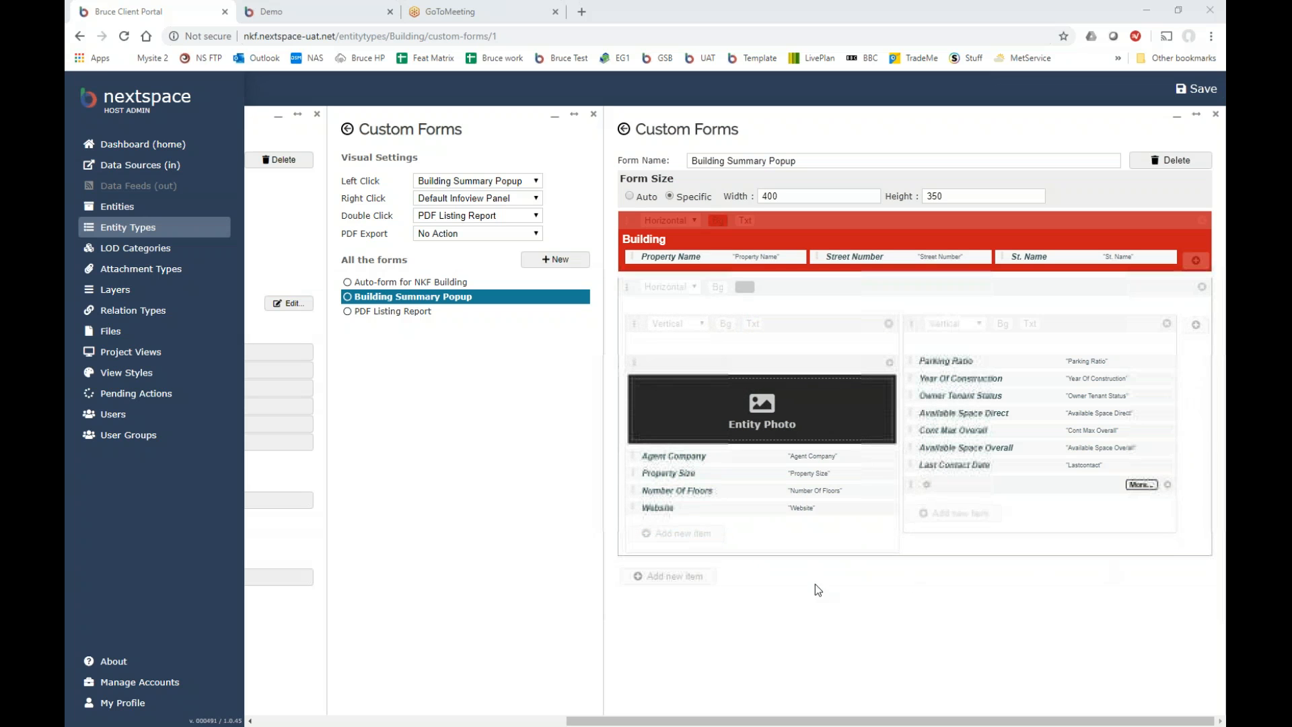
pyautogui.click(678, 533)
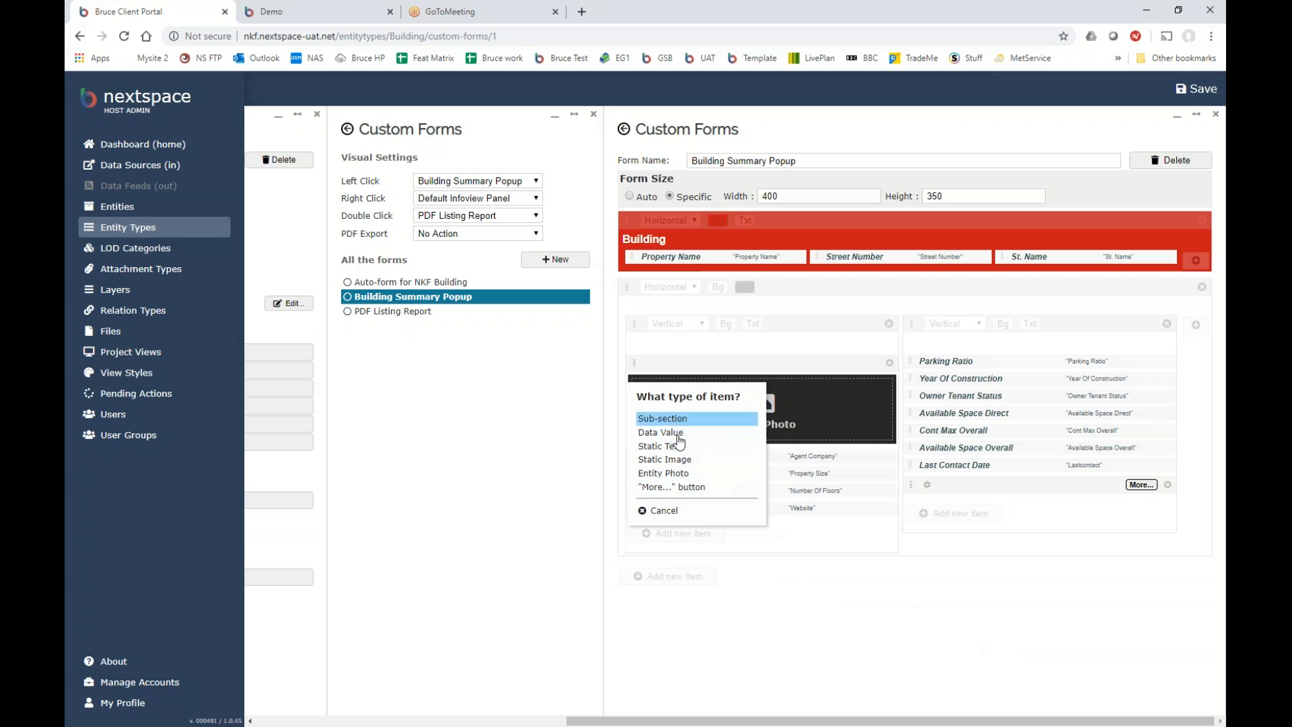
# Add a Data Value row, cancel its field choice, delete the Please select... row and close the editor.
pyautogui.click(673, 446)
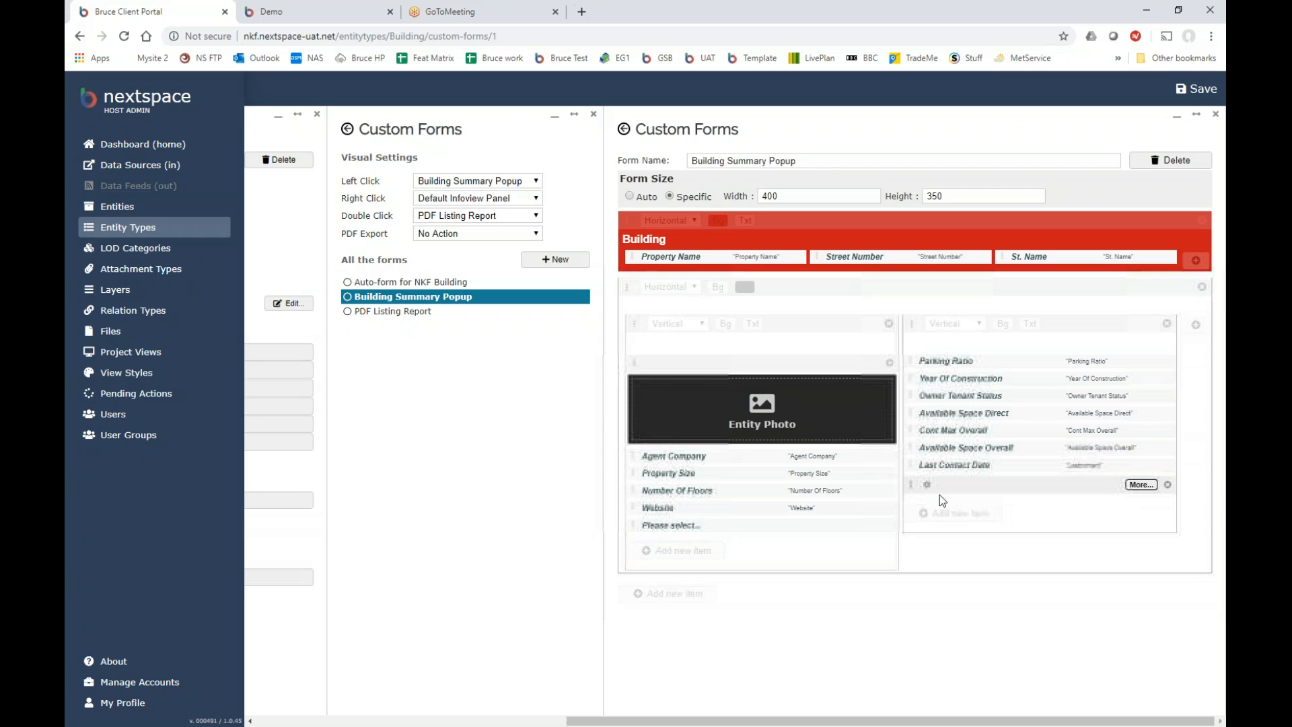
pyautogui.click(660, 528)
pyautogui.moveTo(1038, 309); pyautogui.dragTo(1032, 426)
pyautogui.click(1021, 502)
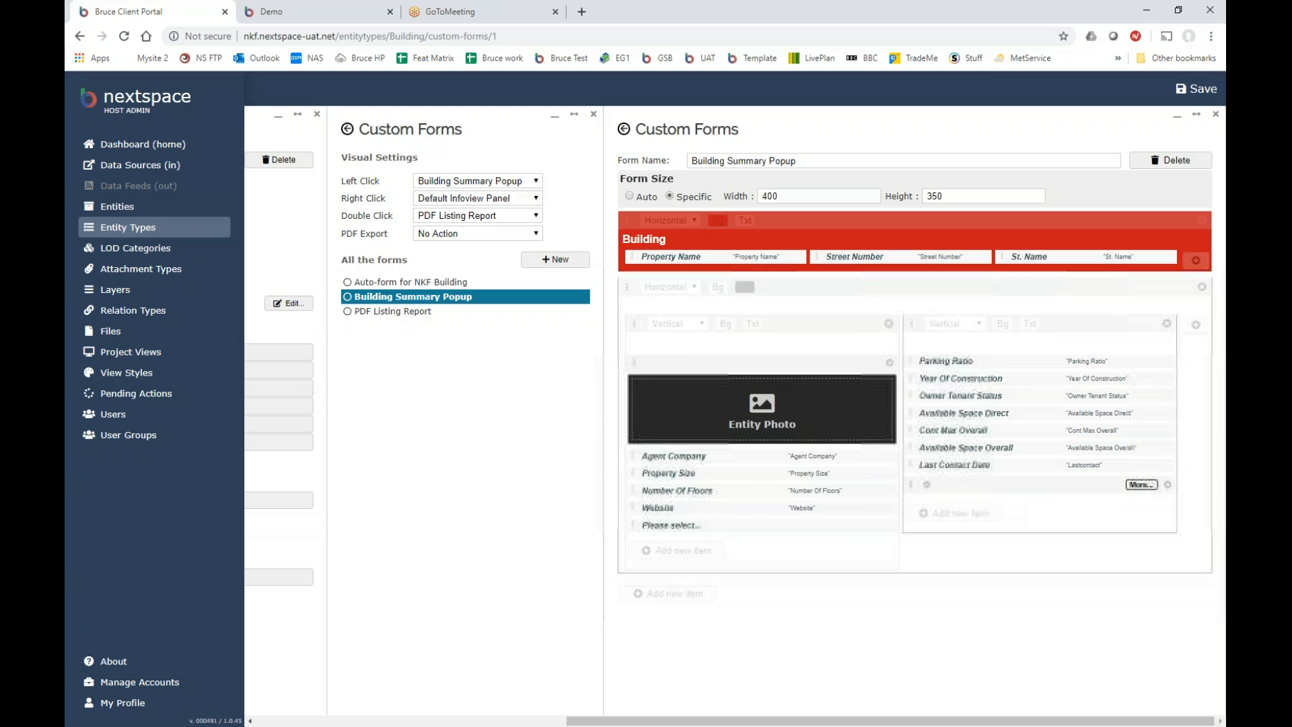
pyautogui.click(890, 526)
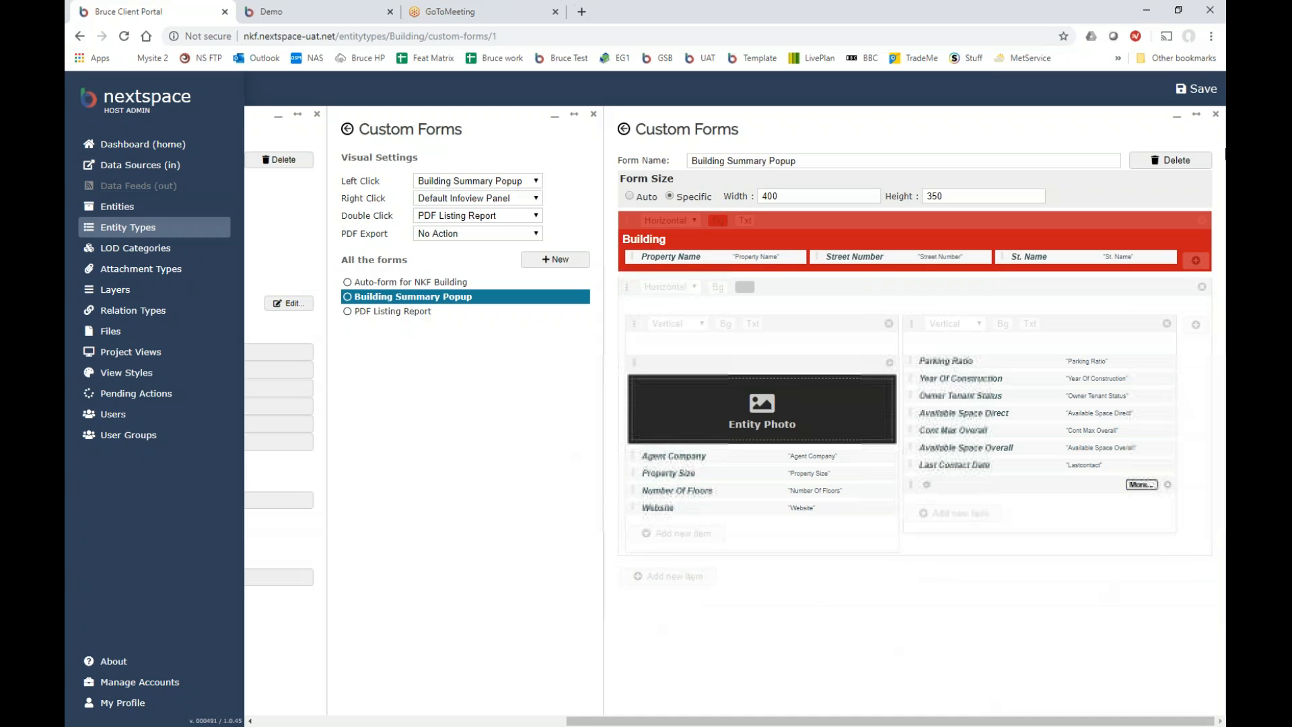
pyautogui.click(1216, 115)
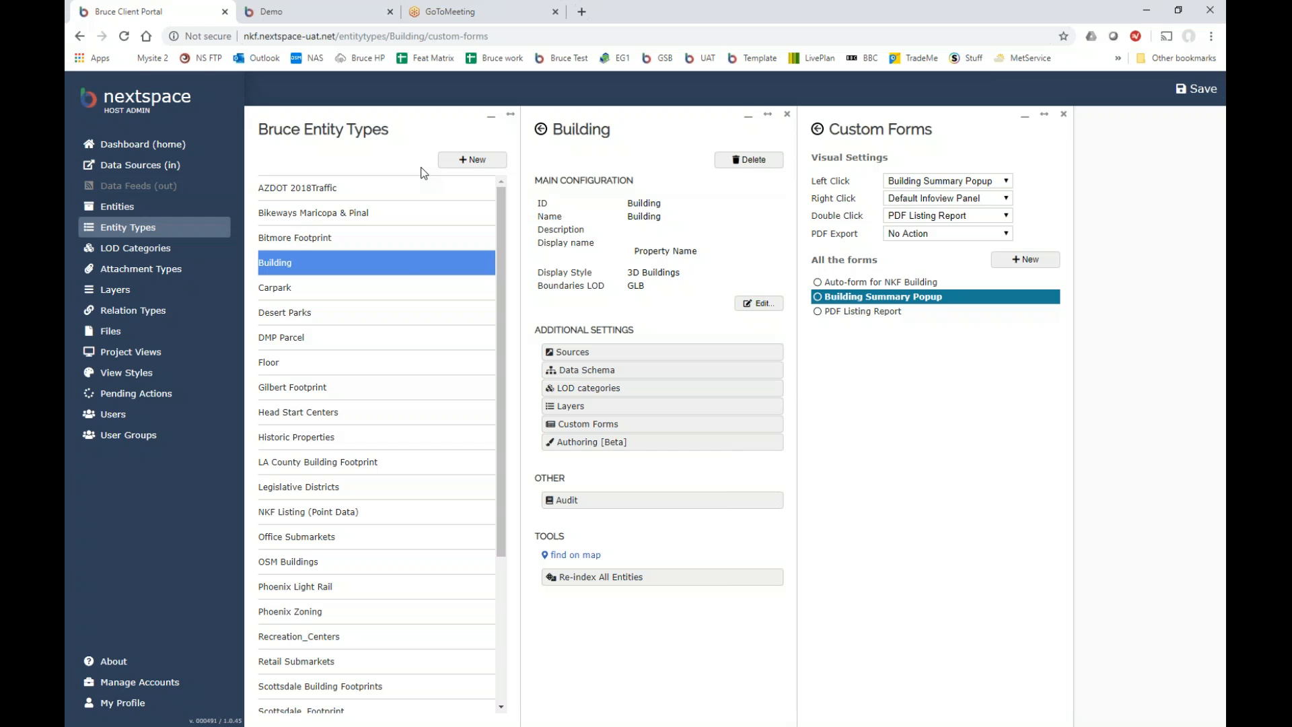
# Open the Building data schema and review the Identity property's key and name.
pyautogui.click(591, 371)
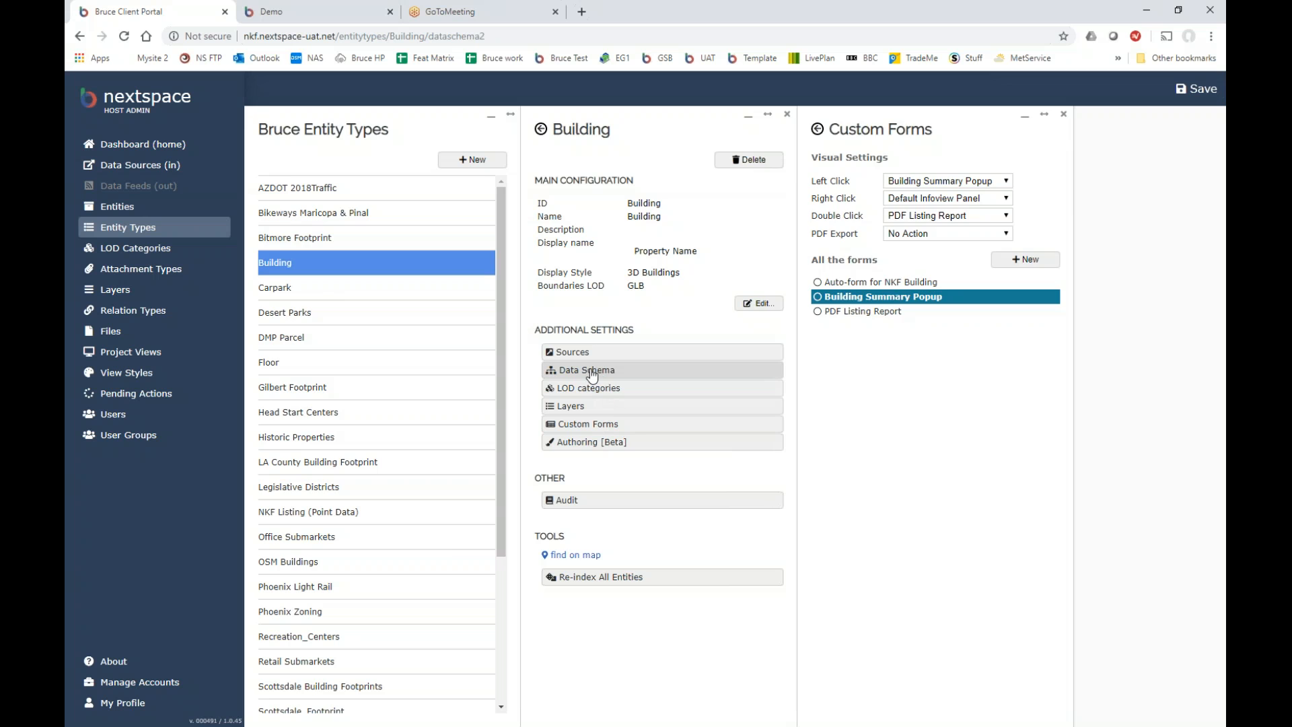
pyautogui.scroll(5, 894, 260)
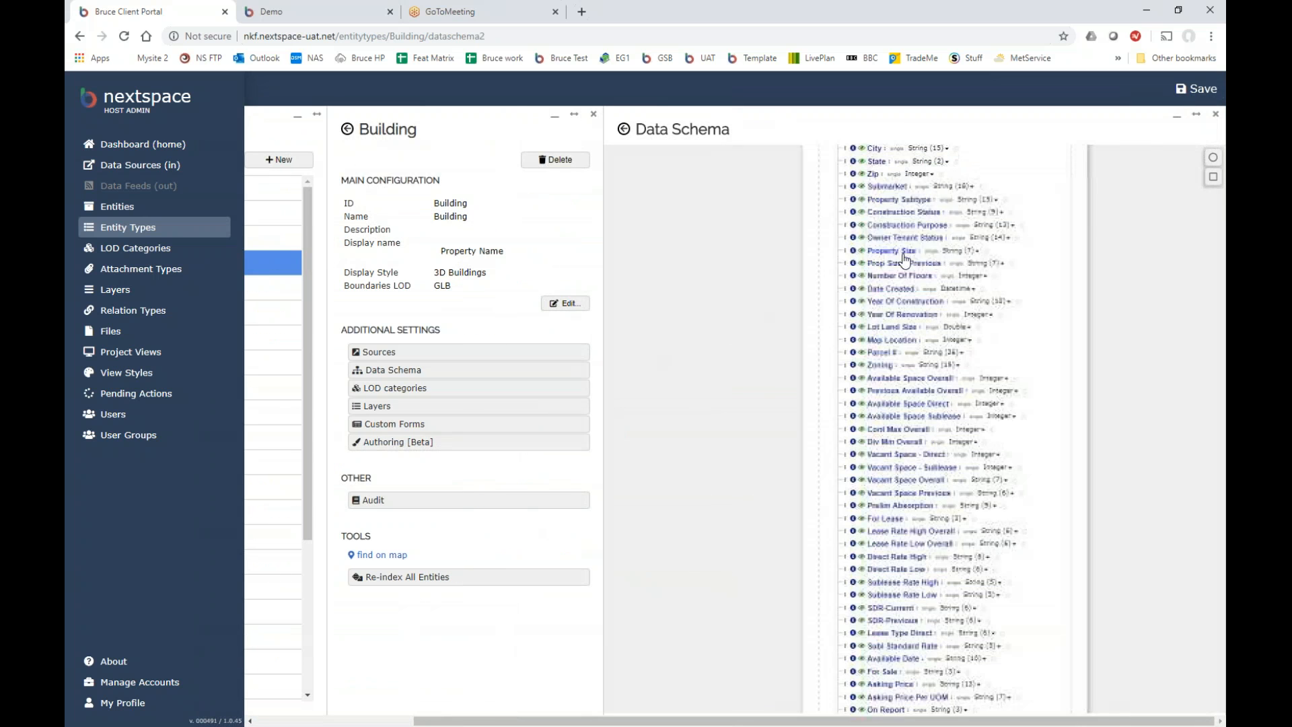
pyautogui.moveTo(1052, 305); pyautogui.dragTo(1003, 590)
pyautogui.scroll(3, 991, 384)
pyautogui.moveTo(978, 407); pyautogui.dragTo(1044, 388)
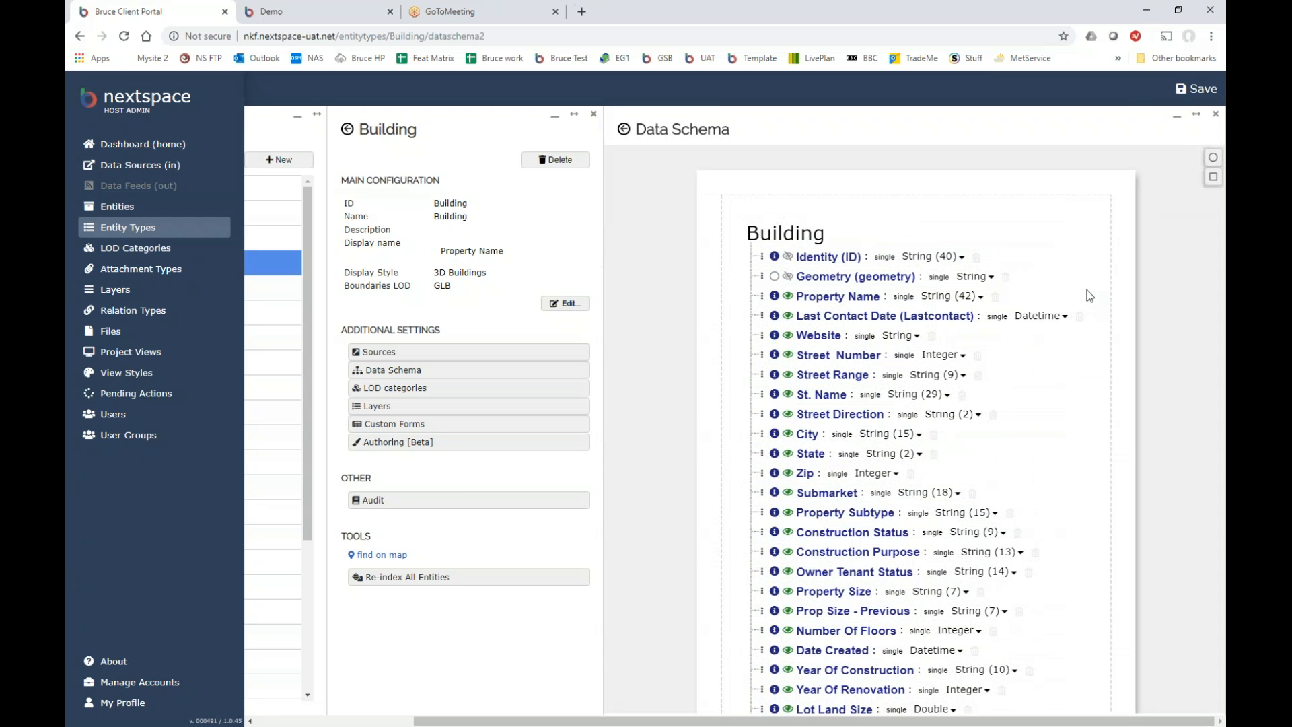
pyautogui.click(855, 261)
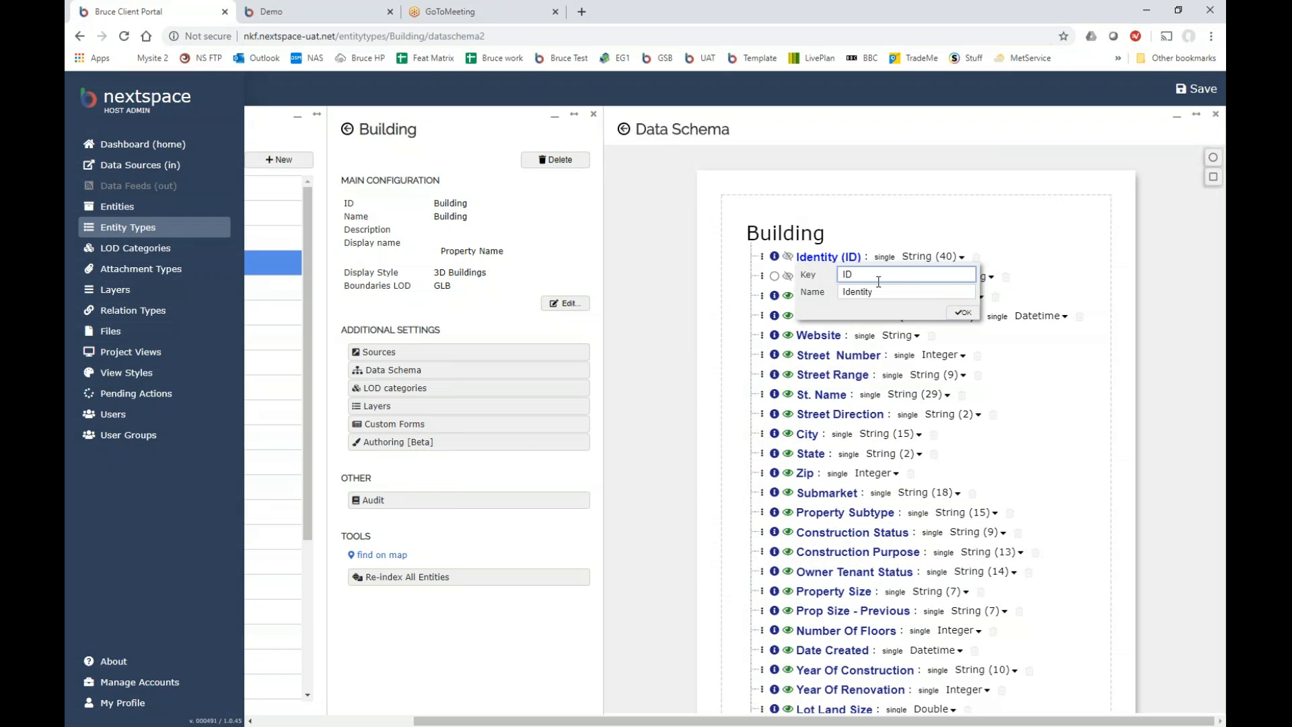
pyautogui.click(965, 315)
pyautogui.click(964, 314)
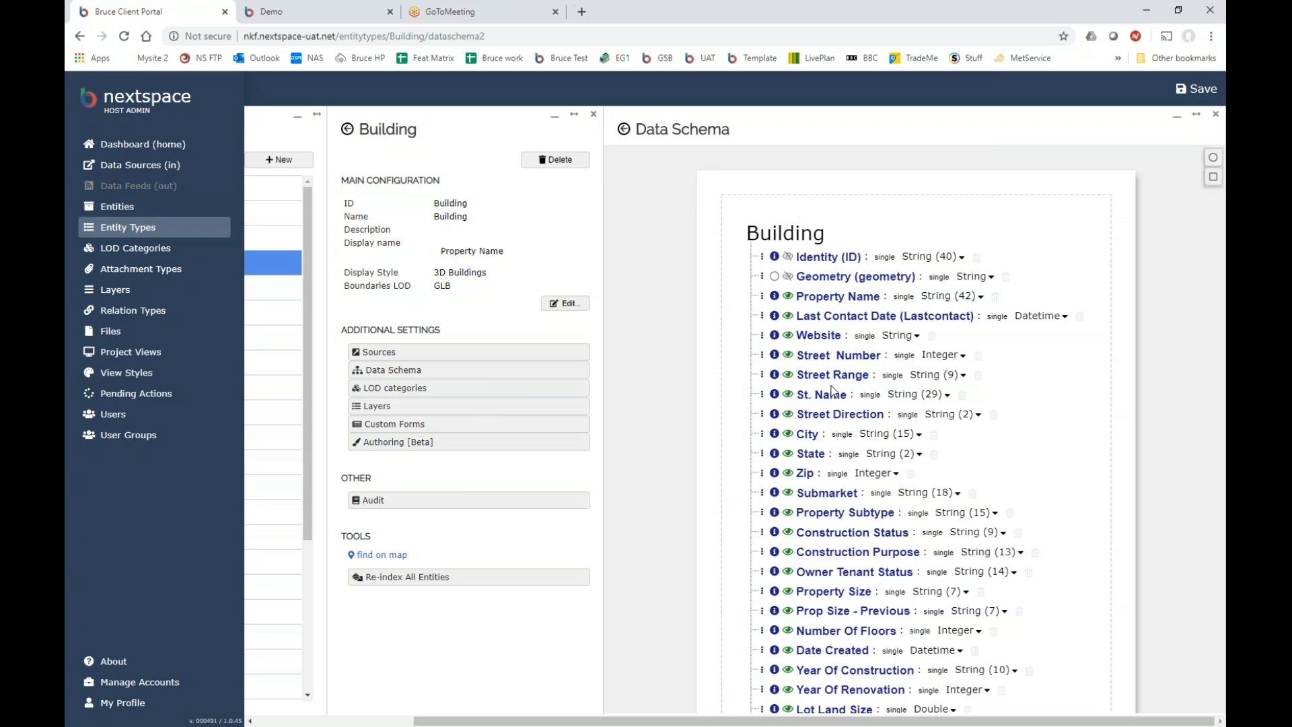
# Review the key and name of the Street Number, Street Range and Submarket properties.
pyautogui.click(815, 354)
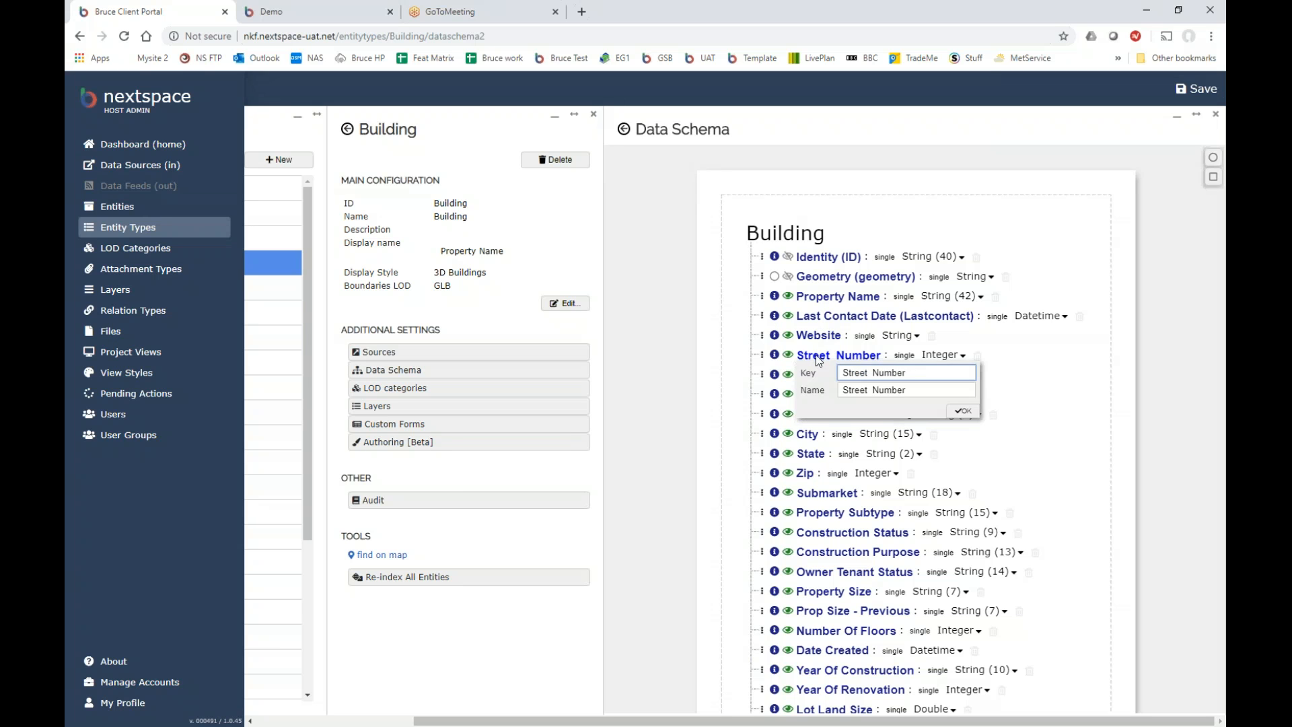
pyautogui.click(964, 410)
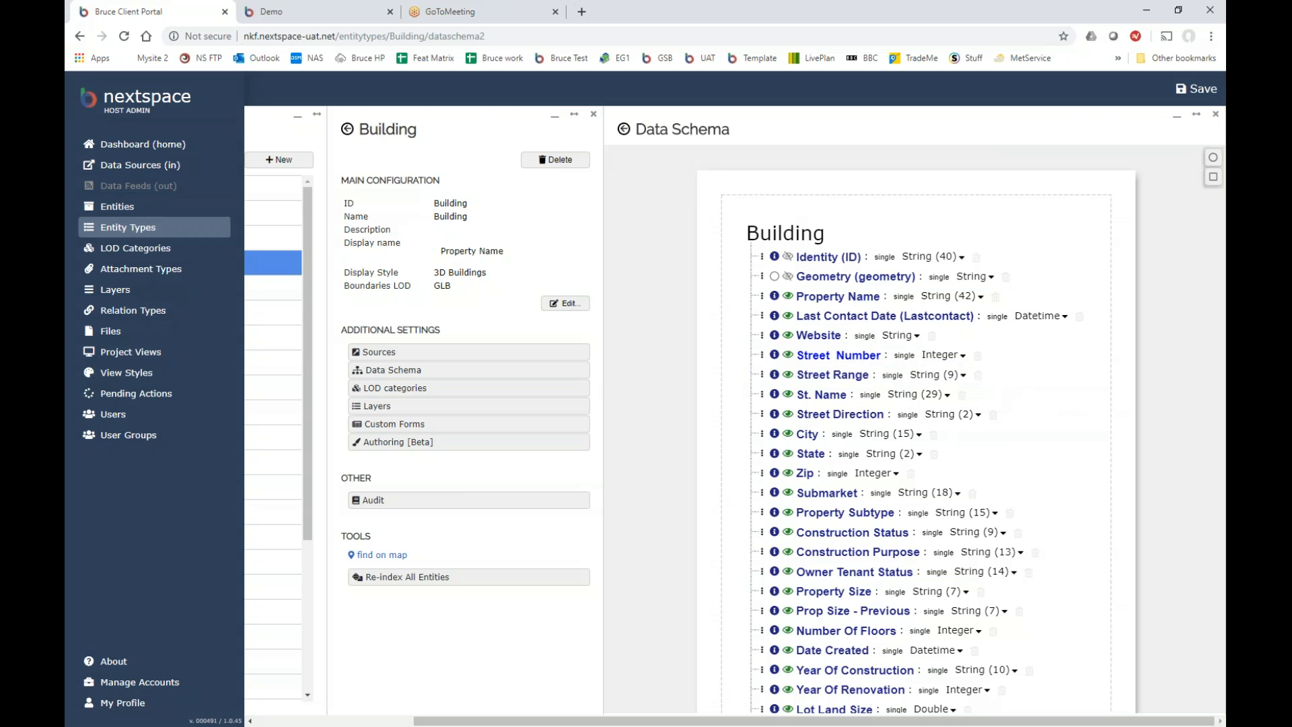
pyautogui.click(832, 380)
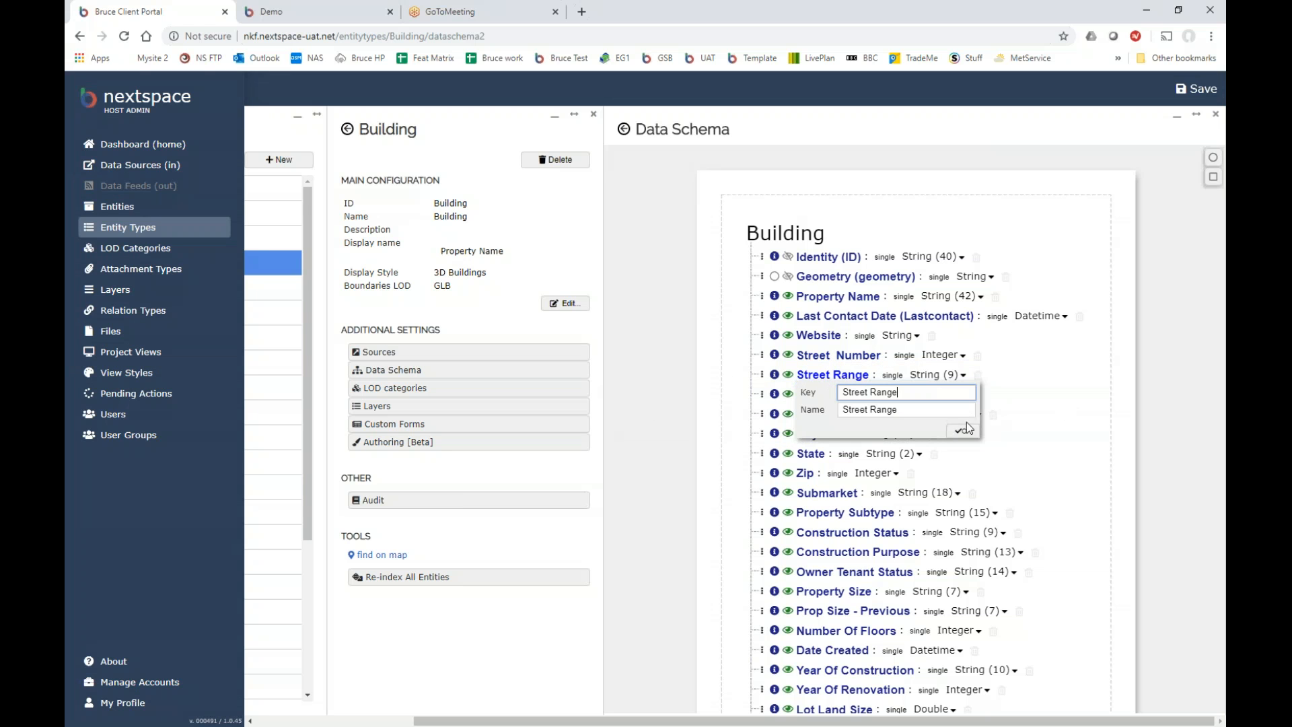
pyautogui.click(962, 429)
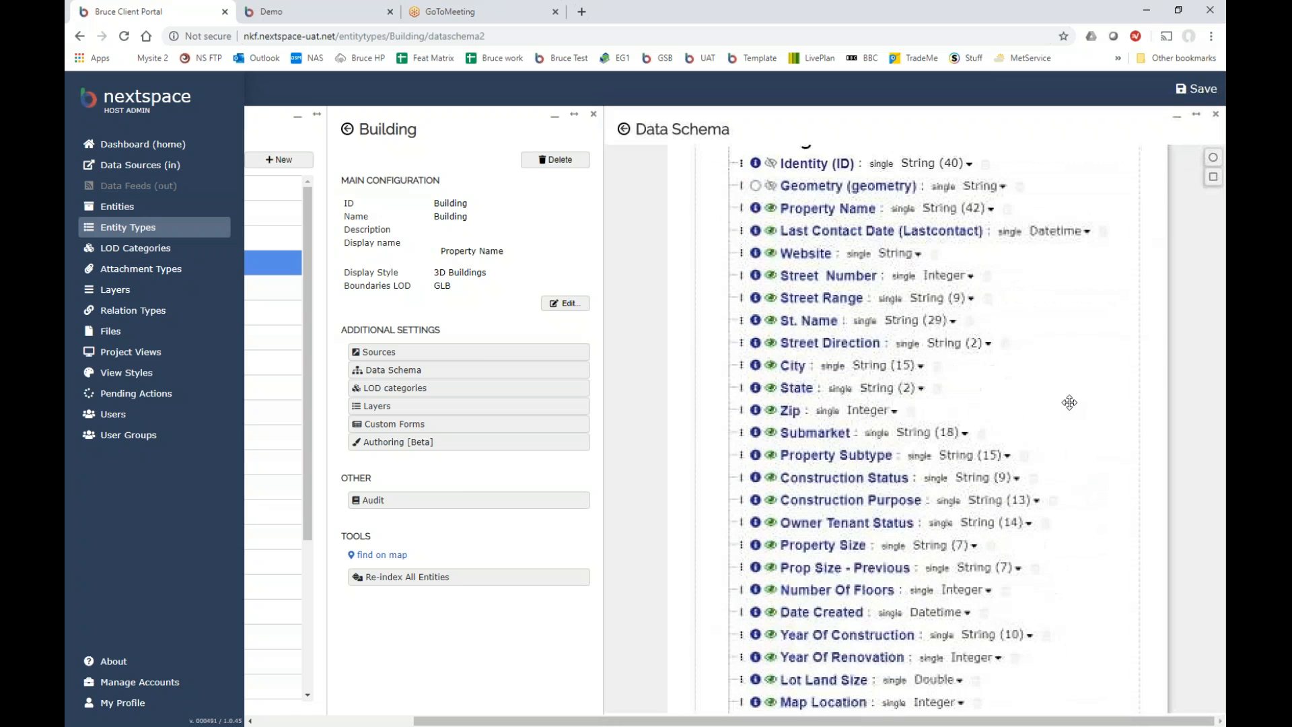
pyautogui.scroll(-3, 780, 291)
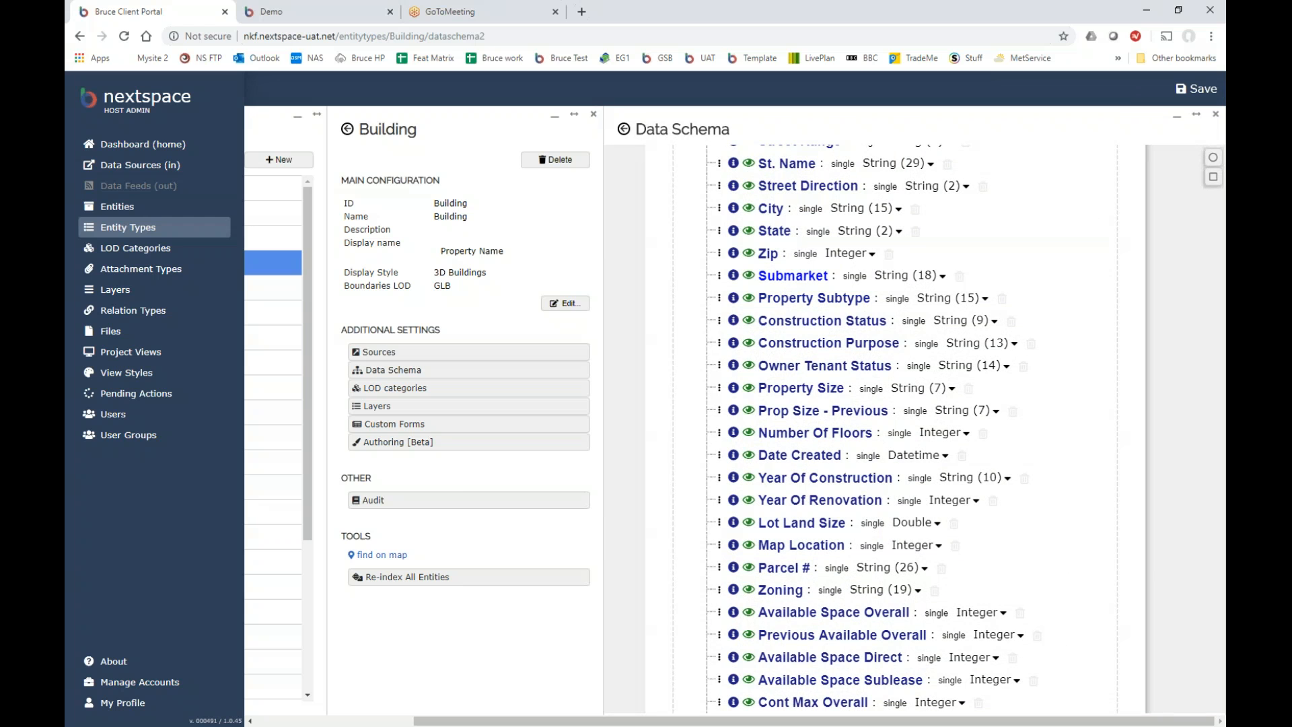
pyautogui.click(792, 276)
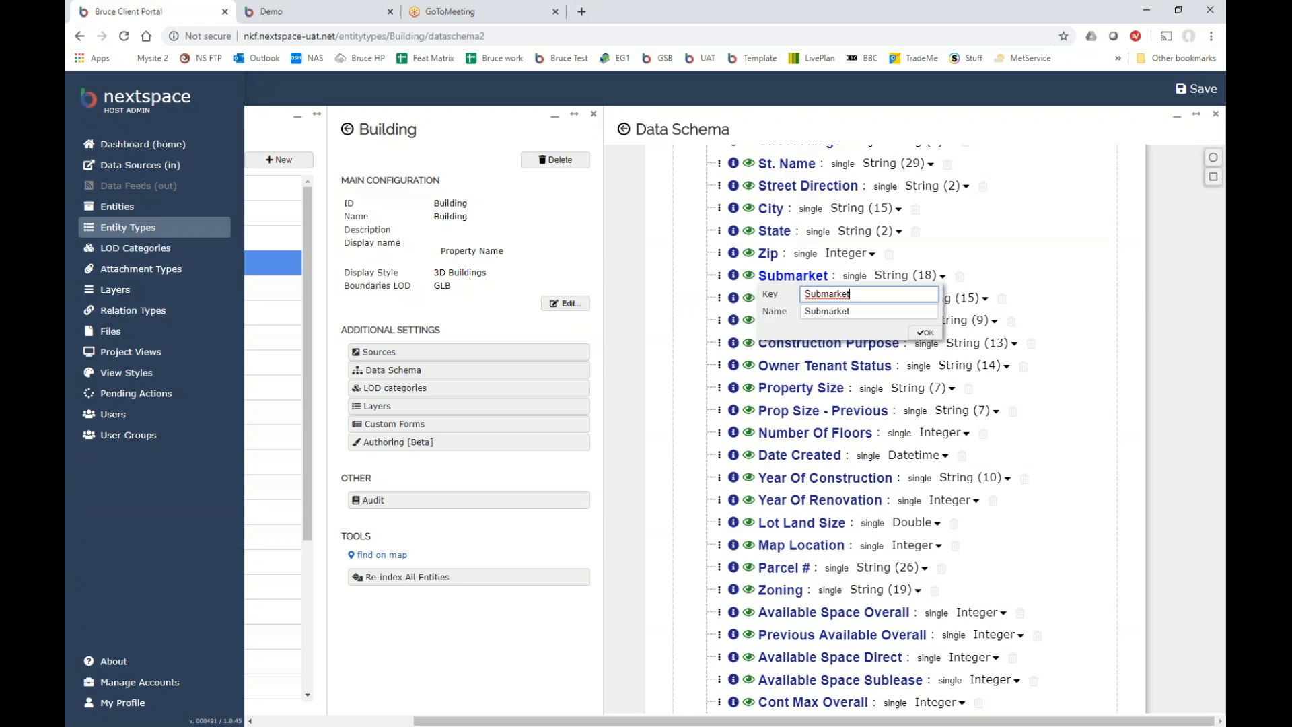
pyautogui.click(1050, 334)
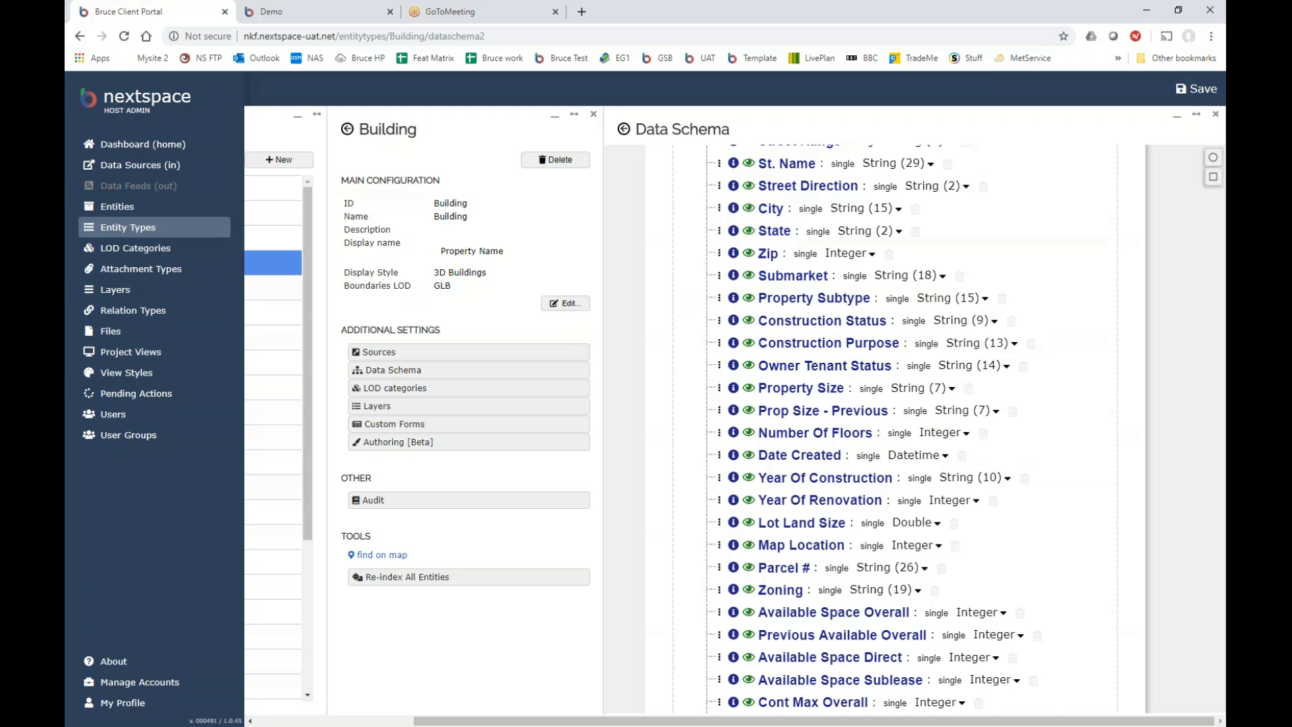
# Rename the Parcel # property to Parcel Number.
pyautogui.scroll(-1, 794, 414)
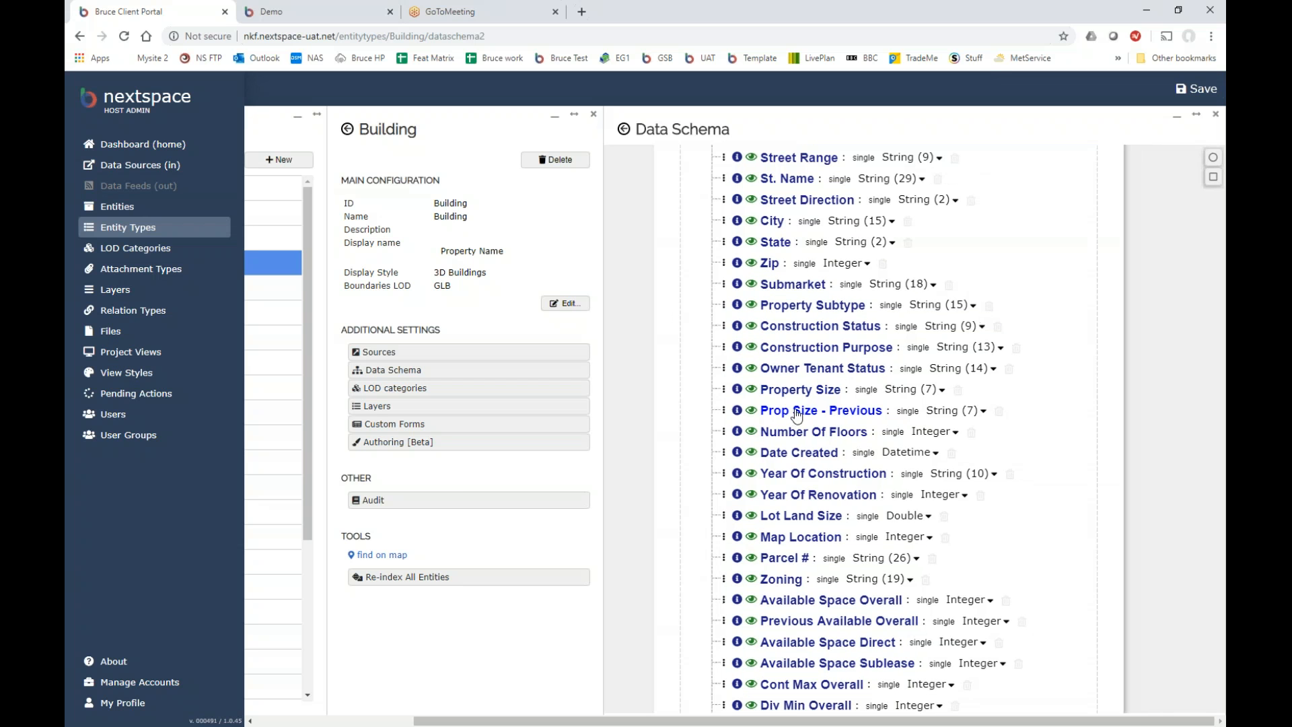
pyautogui.moveTo(1041, 519); pyautogui.dragTo(1030, 390)
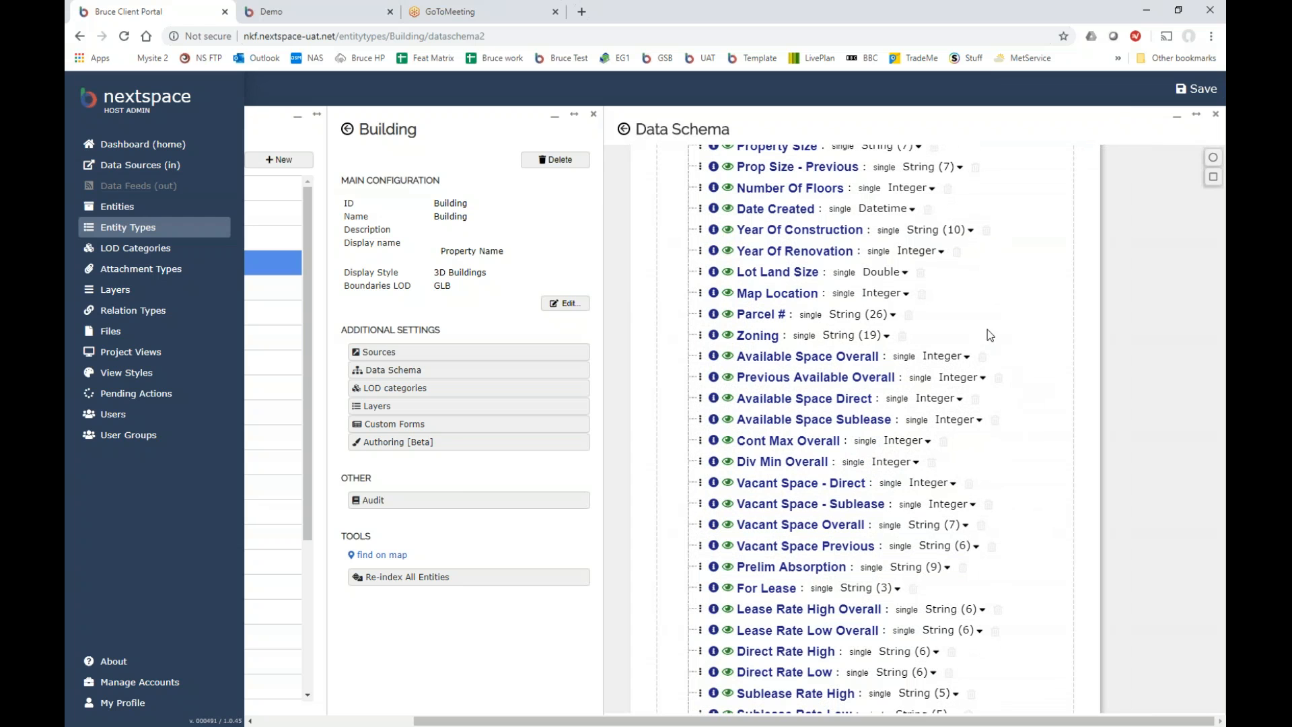
pyautogui.click(762, 321)
pyautogui.click(819, 349)
pyautogui.press('BackSpace')
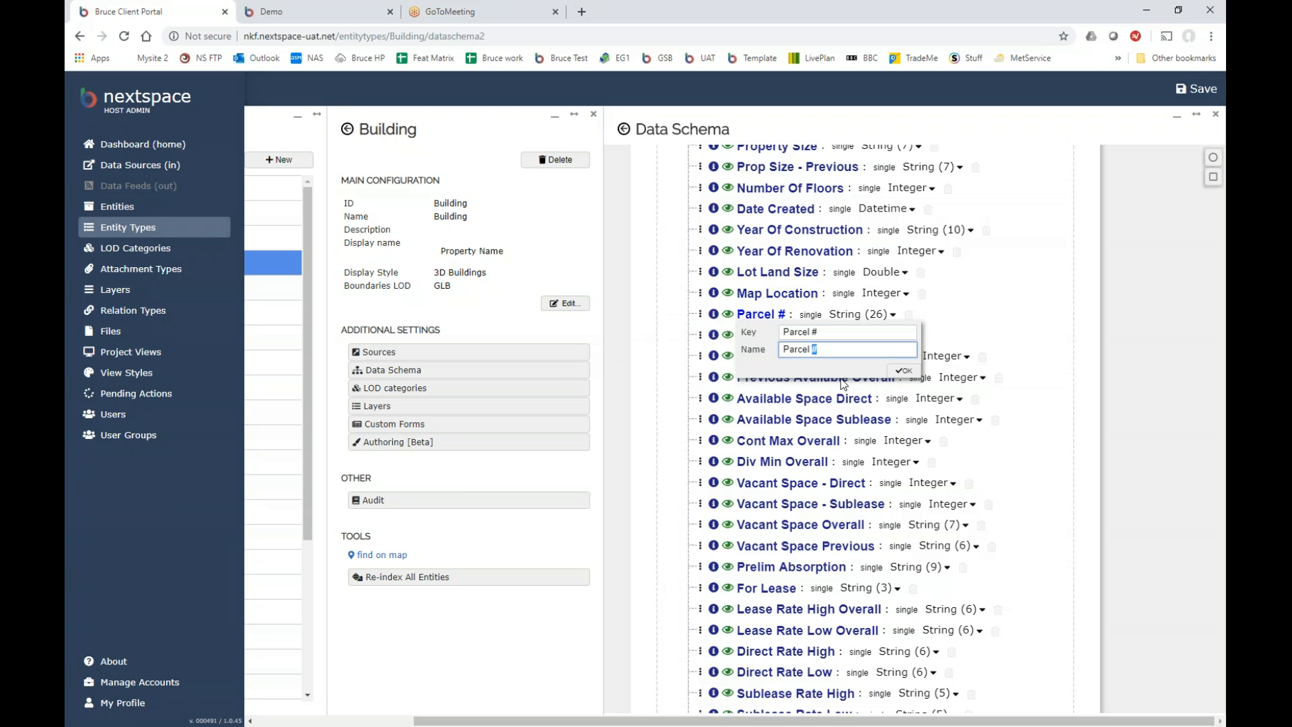
pyautogui.write('Number')
pyautogui.click(902, 371)
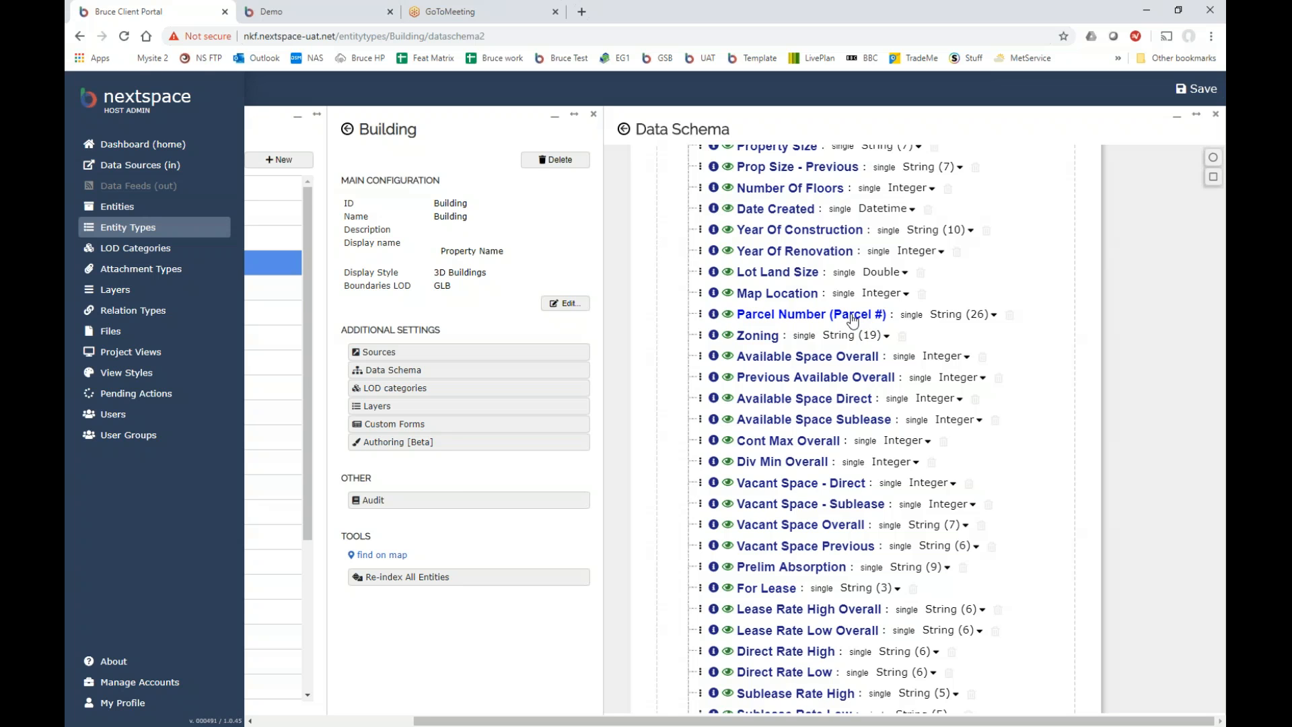
# Pan the schema tree down through lower properties such as Expense Total and Parking Ratio.
pyautogui.scroll(-2, 791, 574)
pyautogui.scroll(1, 790, 572)
pyautogui.moveTo(1059, 601); pyautogui.dragTo(1067, 401)
pyautogui.moveTo(1024, 563); pyautogui.dragTo(1035, 376)
pyautogui.moveTo(1028, 491); pyautogui.dragTo(1047, 345)
pyautogui.moveTo(1072, 600); pyautogui.dragTo(1055, 507)
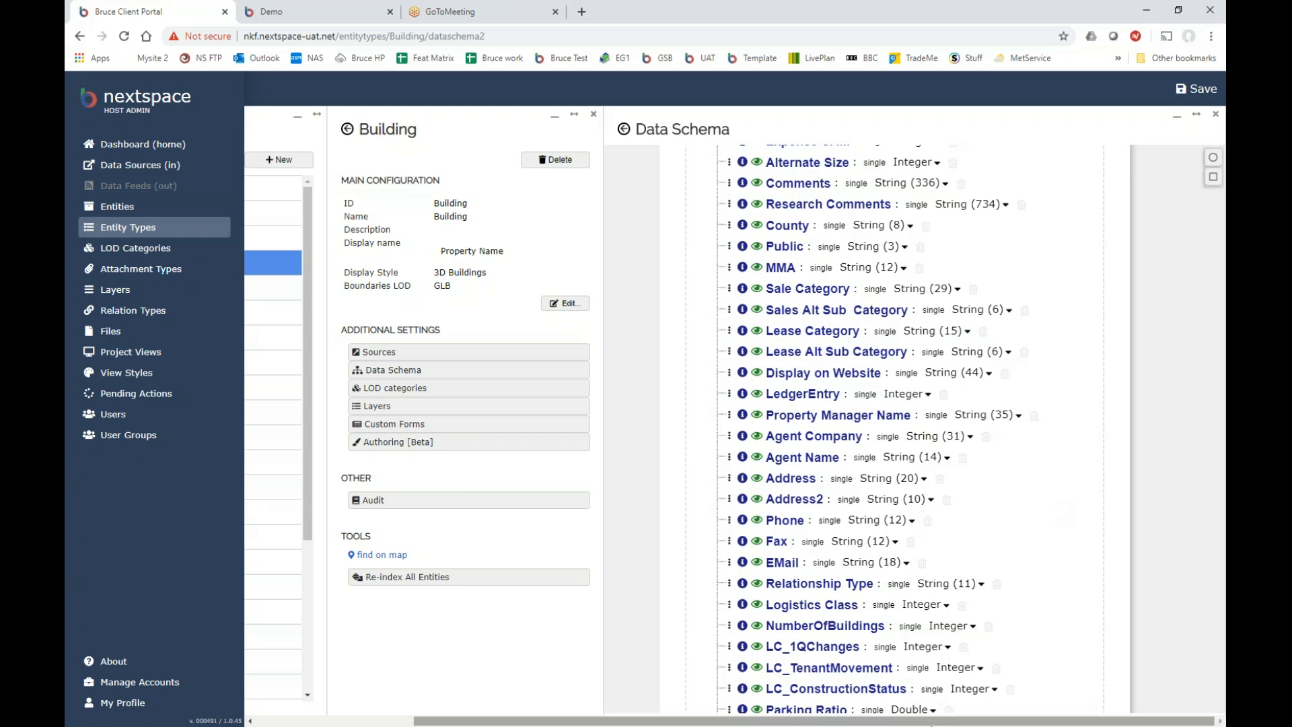
pyautogui.moveTo(930, 724); pyautogui.dragTo(773, 724)
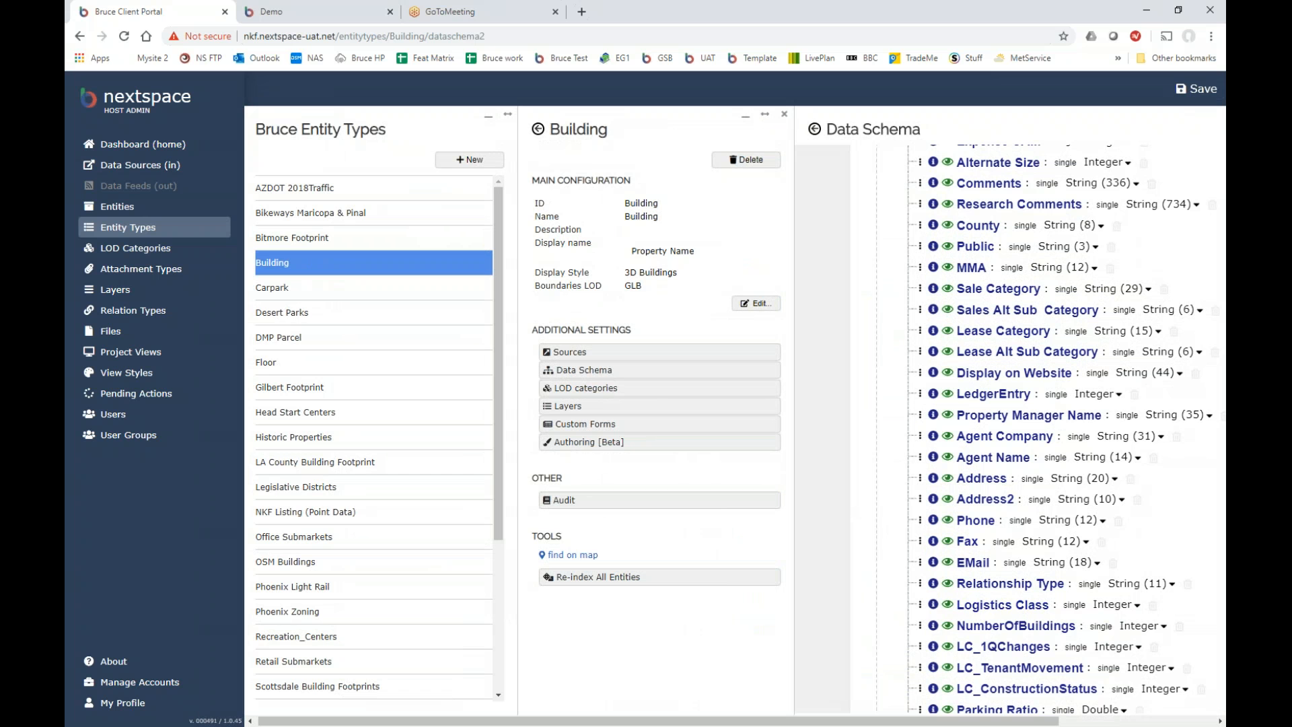
pyautogui.moveTo(849, 722); pyautogui.dragTo(763, 722)
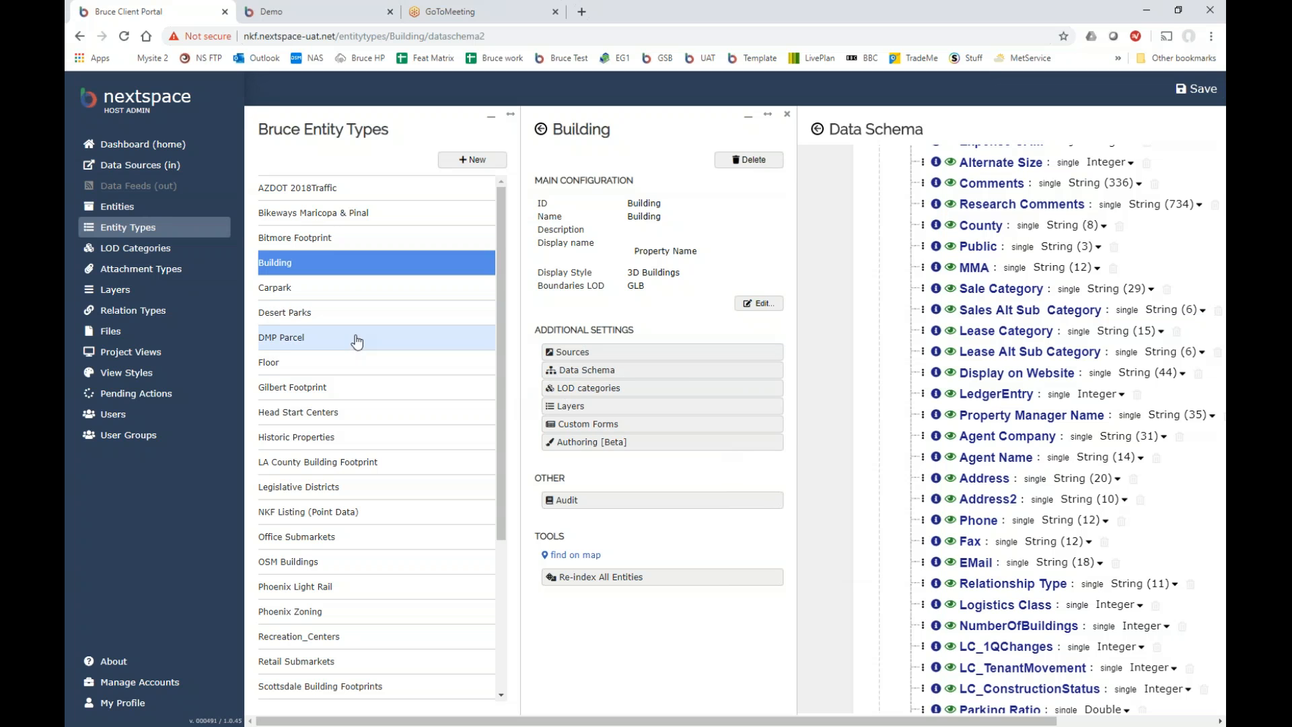
# Filter the Entities Explorer to show only Building entities.
pyautogui.click(117, 209)
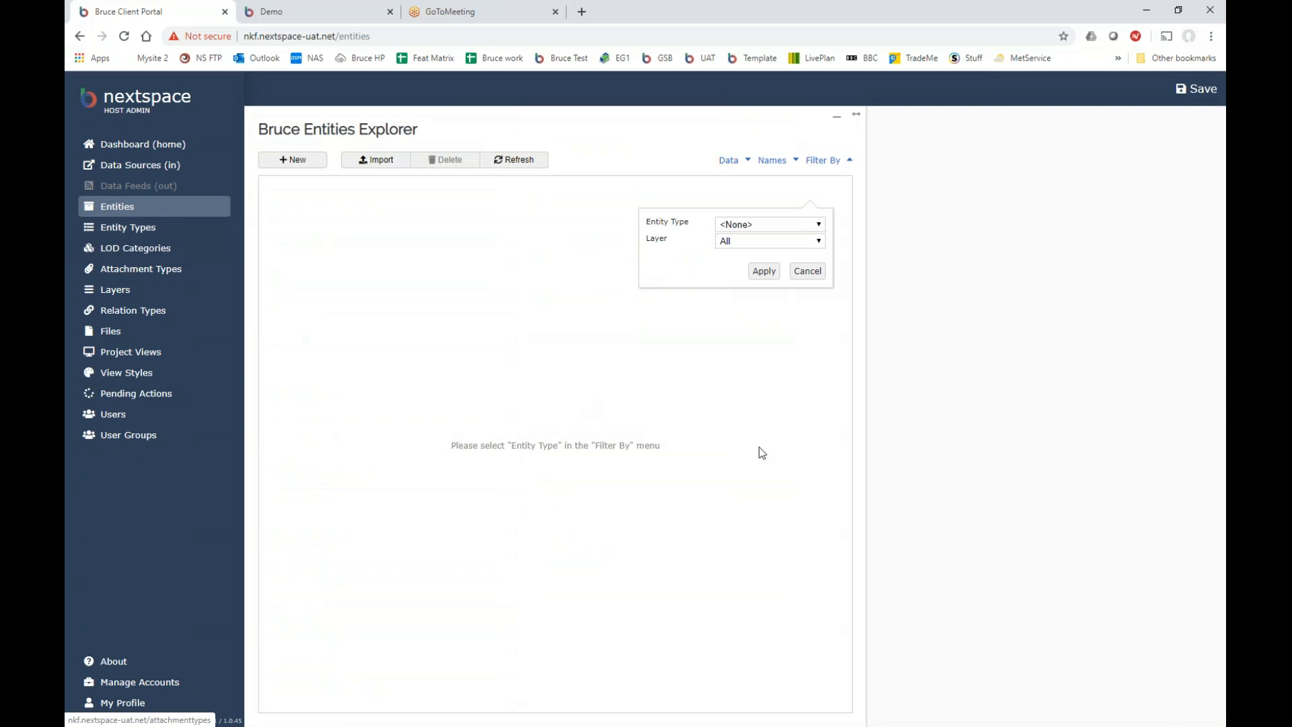
pyautogui.click(804, 224)
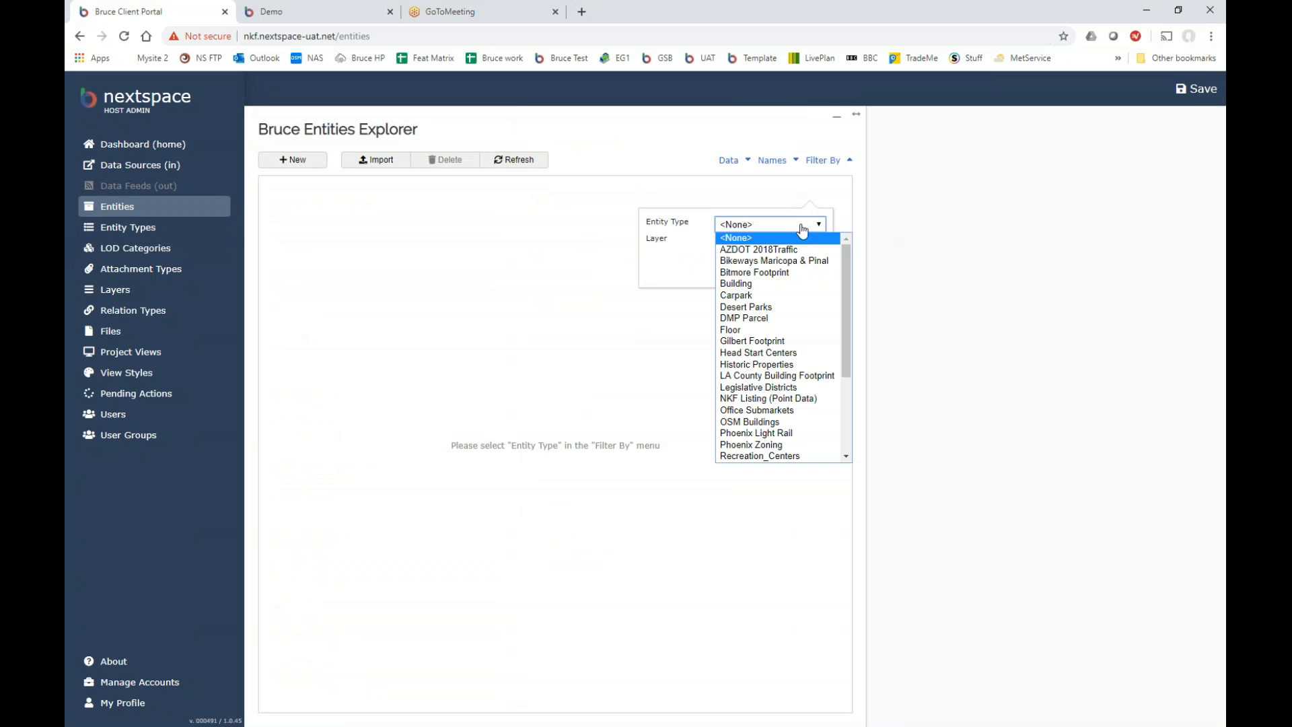
pyautogui.click(778, 285)
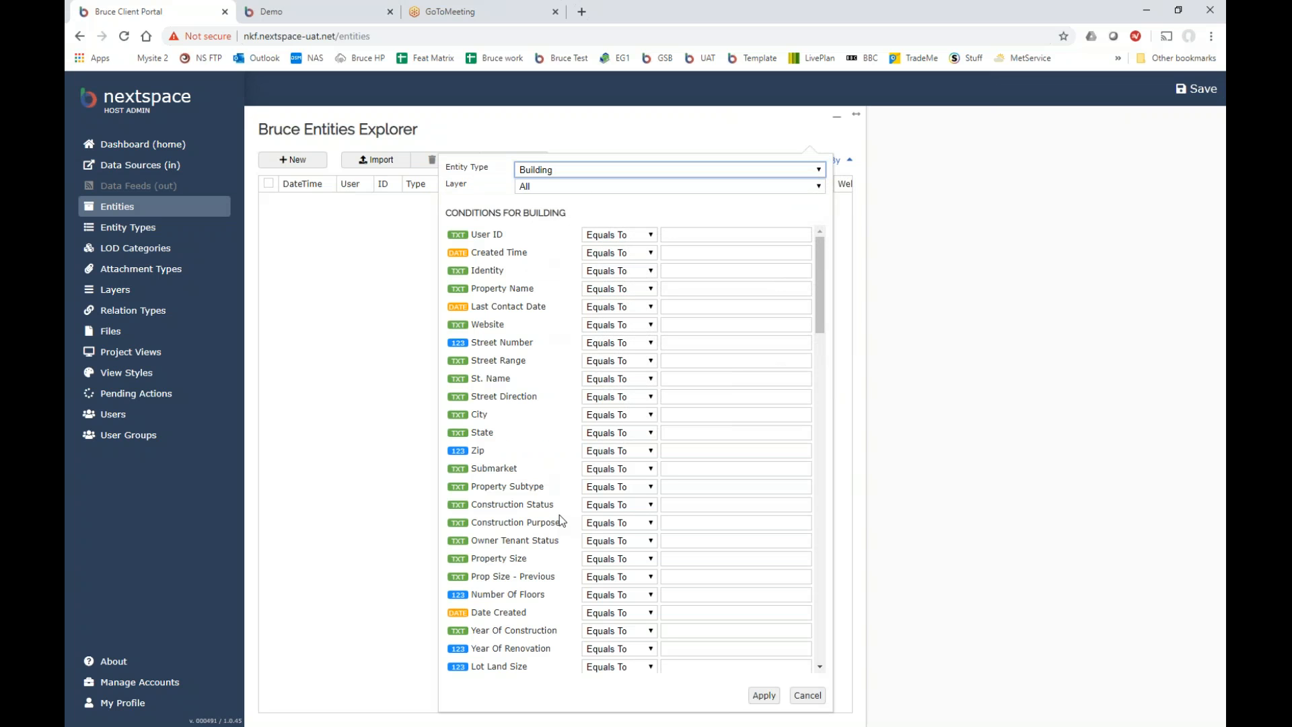
pyautogui.click(763, 696)
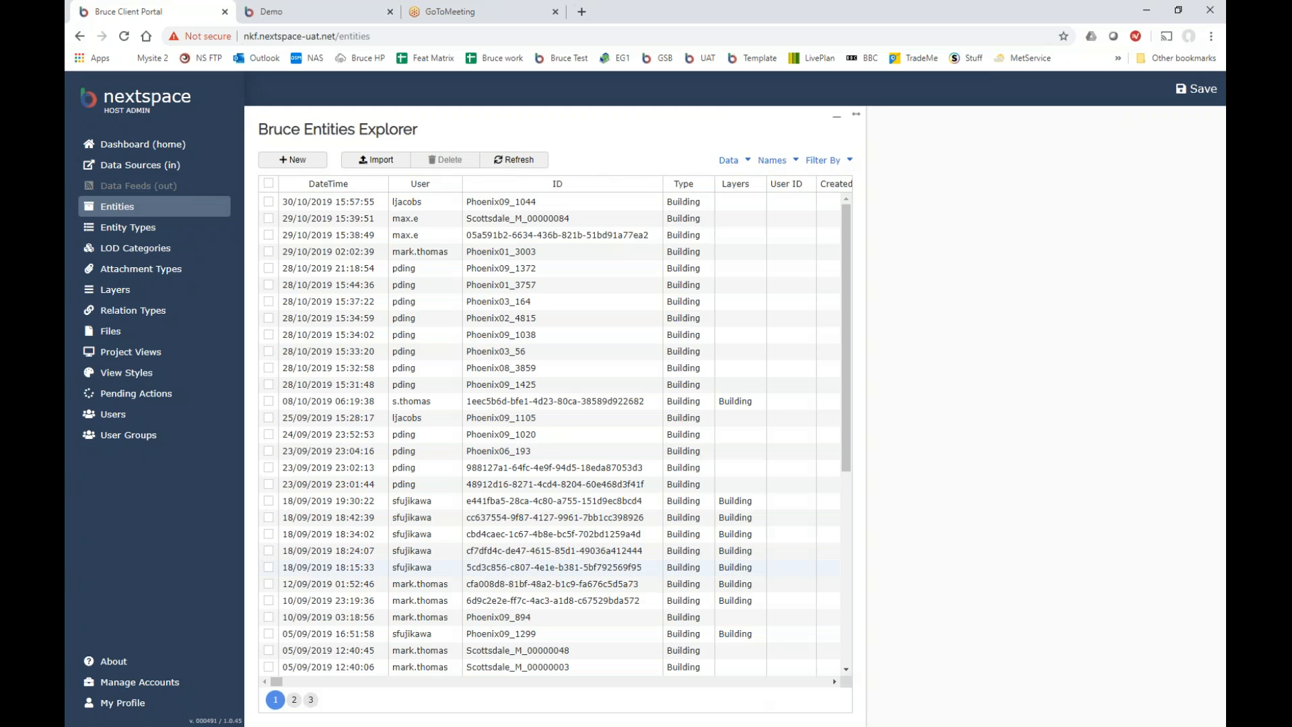
# Open details of several Building entities, ending with CenturyLink Tower.
pyautogui.click(518, 270)
pyautogui.click(513, 319)
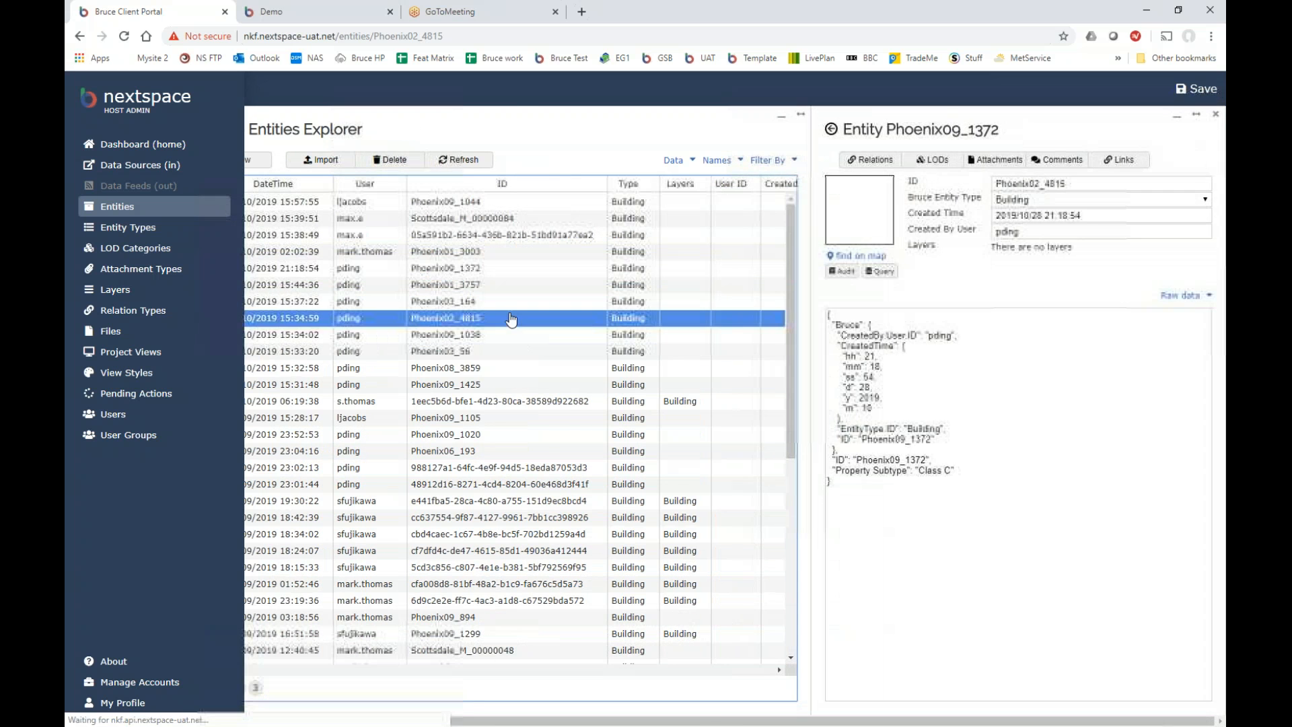
pyautogui.click(498, 384)
pyautogui.click(471, 453)
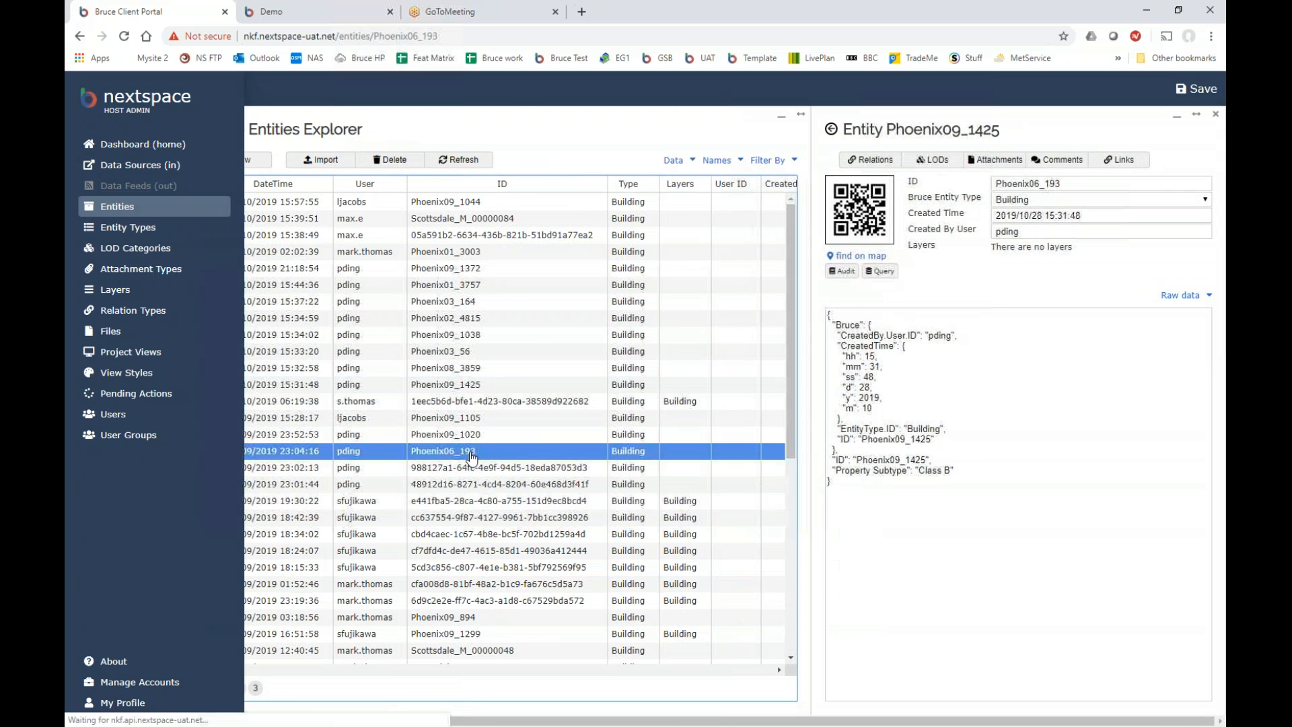
pyautogui.click(493, 501)
pyautogui.click(502, 555)
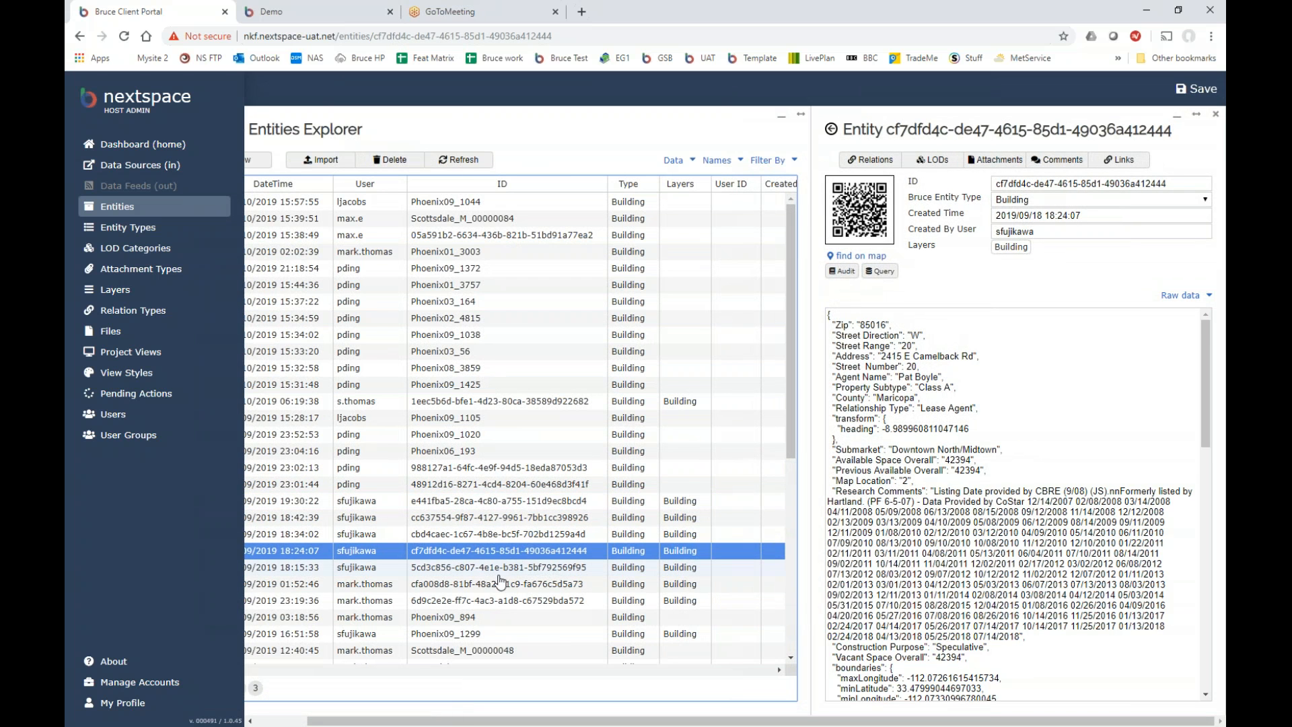
# Switch the entity data to Schema view and change Property Name to 'Century Link Tower'.
pyautogui.click(1183, 296)
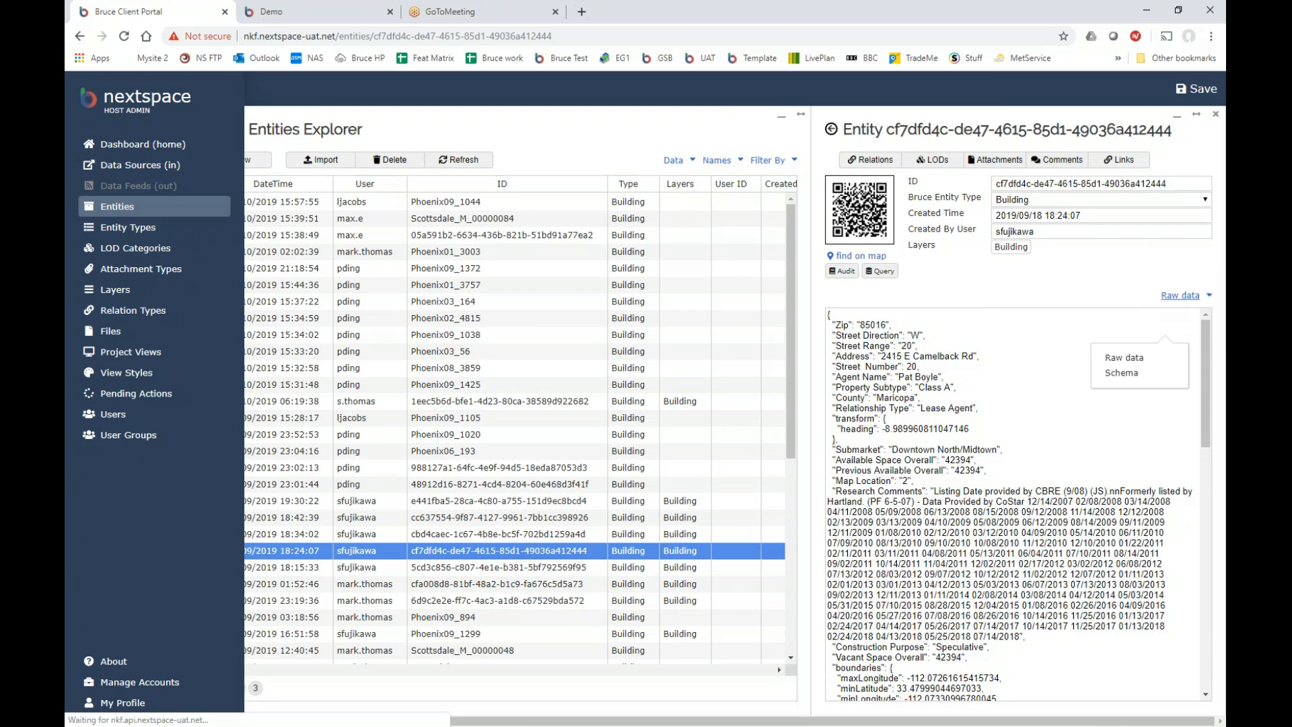
pyautogui.click(1123, 375)
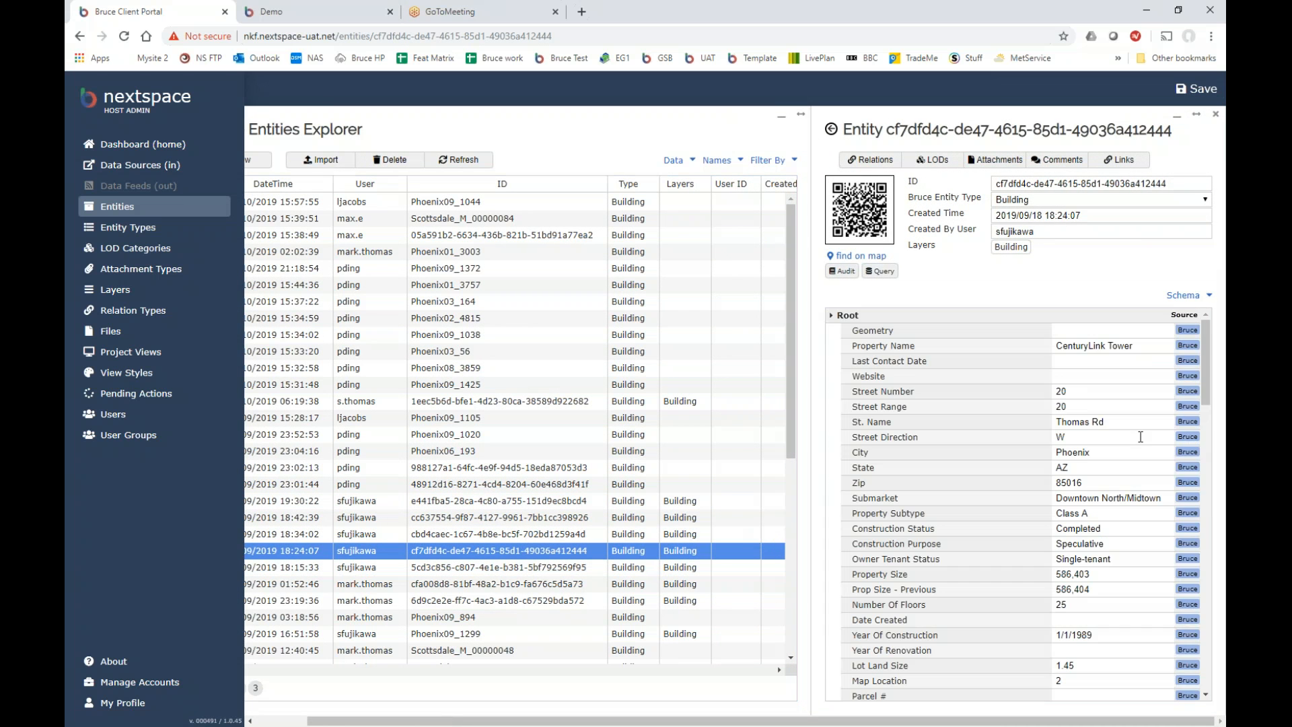
pyautogui.moveTo(1208, 382); pyautogui.dragTo(1222, 577)
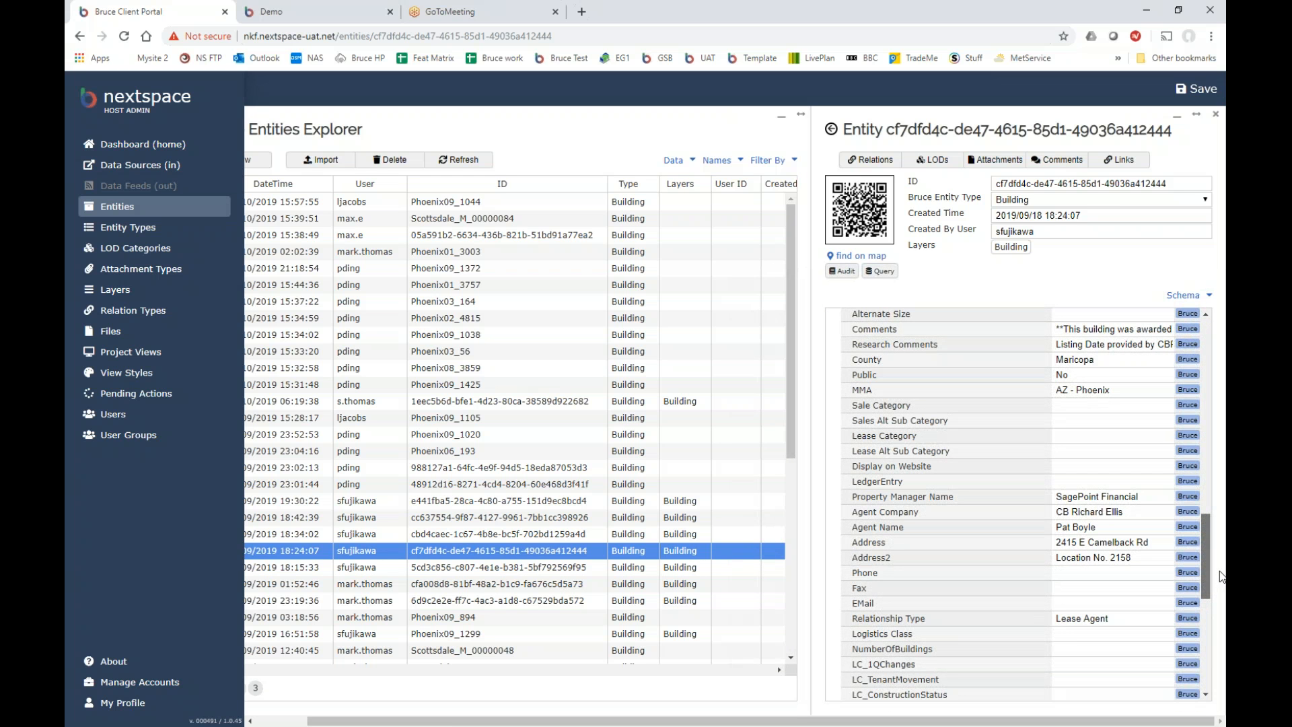
pyautogui.moveTo(1222, 579); pyautogui.dragTo(1218, 365)
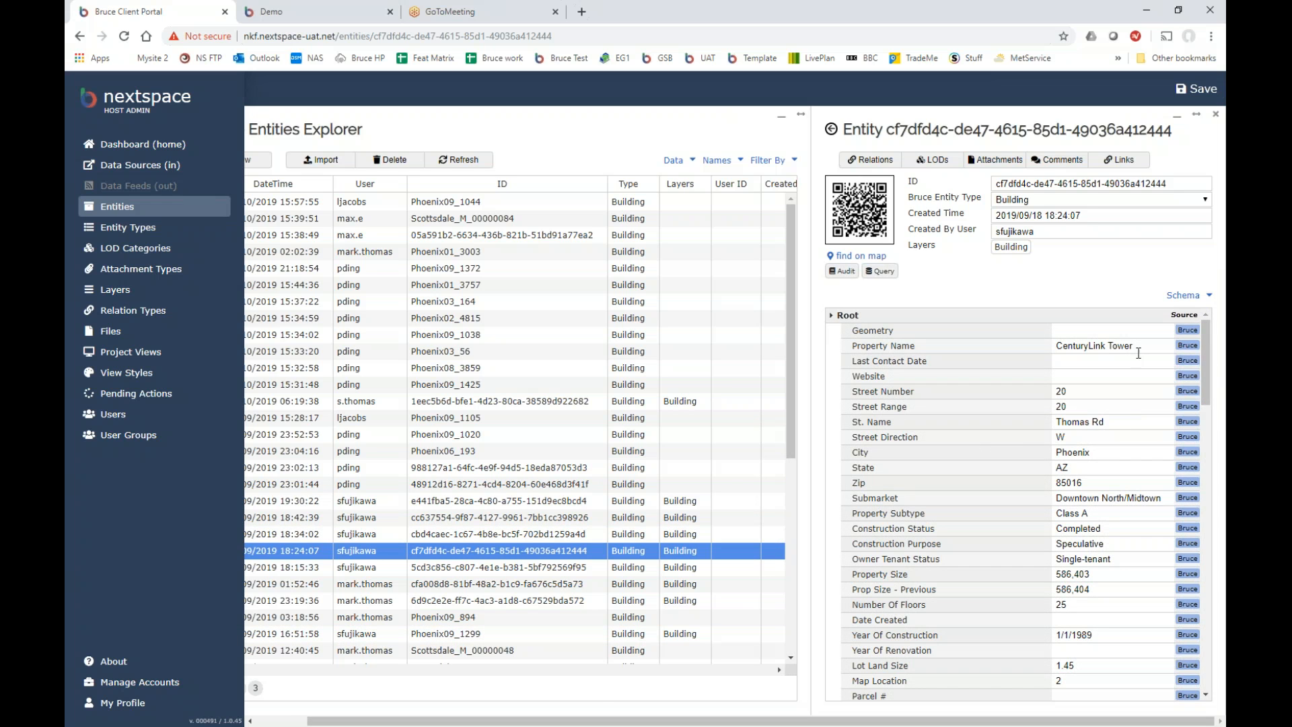
pyautogui.click(1091, 345)
pyautogui.click(1198, 89)
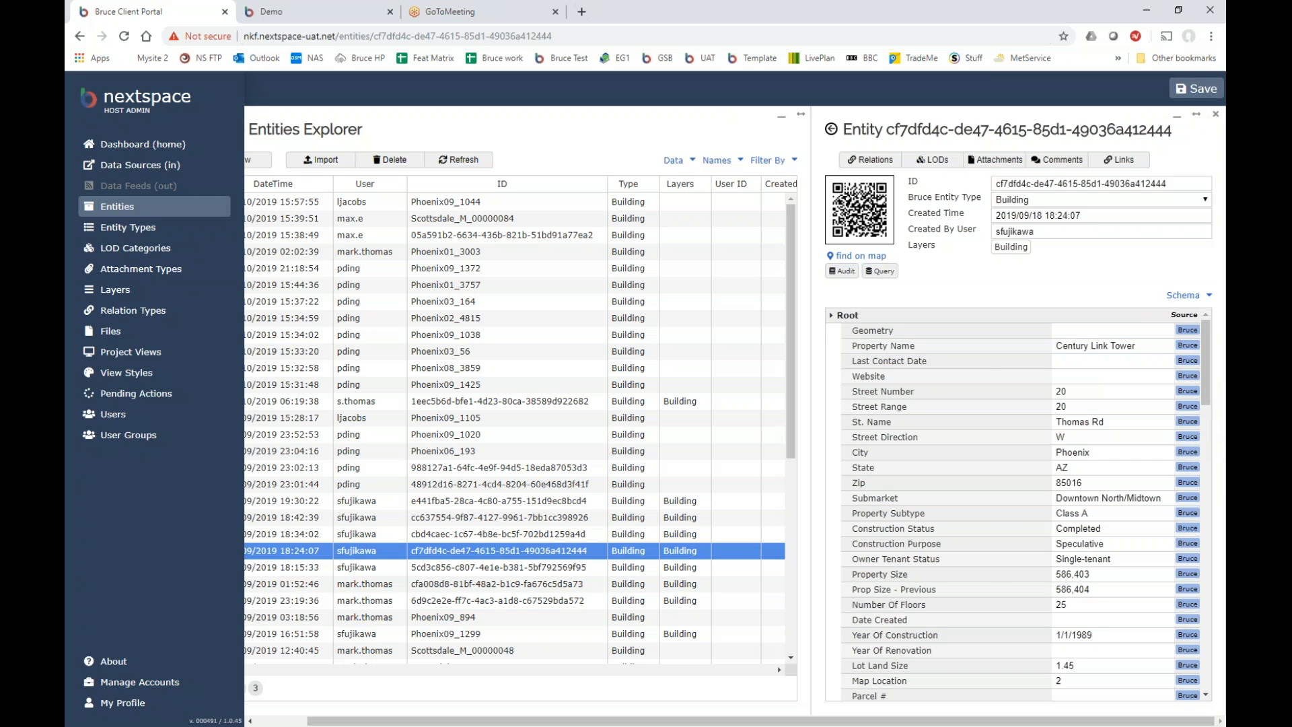
# Scroll through the entity panel and display the entity's levels of detail.
pyautogui.moveTo(1207, 334)
pyautogui.mouseDown()
pyautogui.moveTo(1206, 363)
pyautogui.moveTo(1211, 335)
pyautogui.mouseUp()
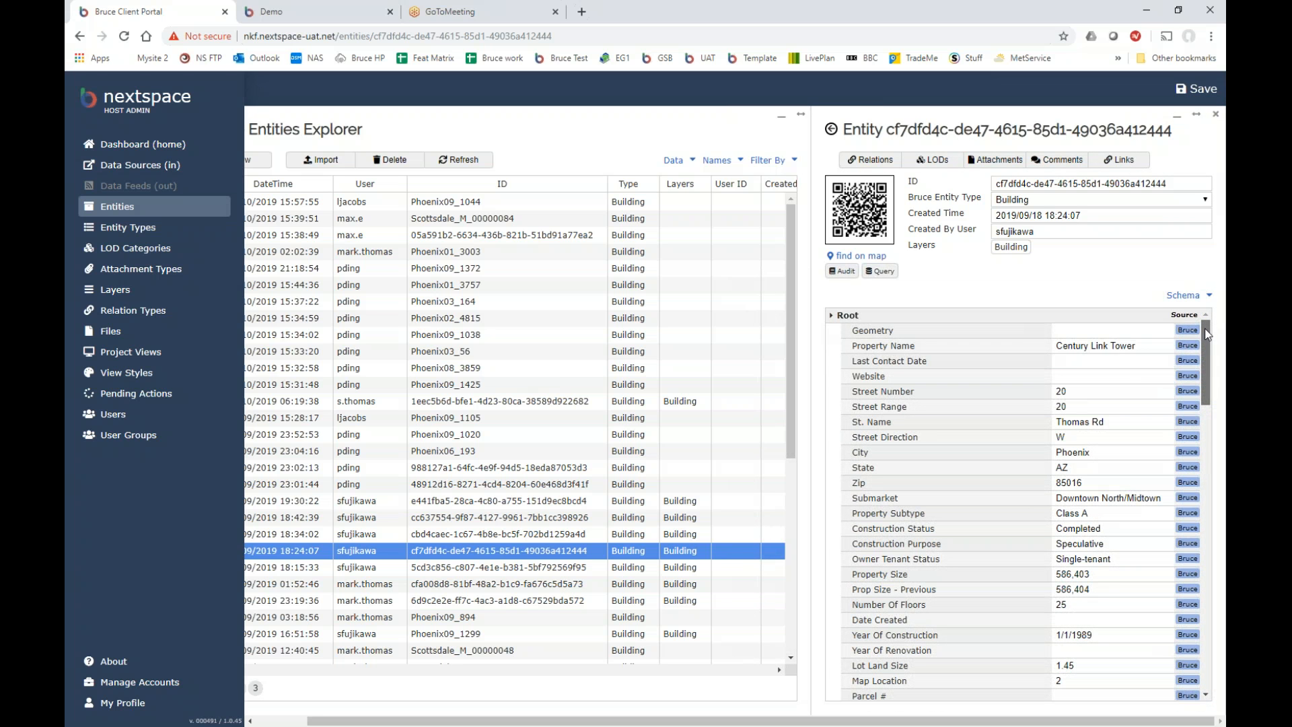
pyautogui.moveTo(1208, 334)
pyautogui.mouseDown()
pyautogui.moveTo(1204, 363)
pyautogui.moveTo(1204, 328)
pyautogui.moveTo(1206, 349)
pyautogui.mouseUp()
pyautogui.scroll(-14, 1194, 430)
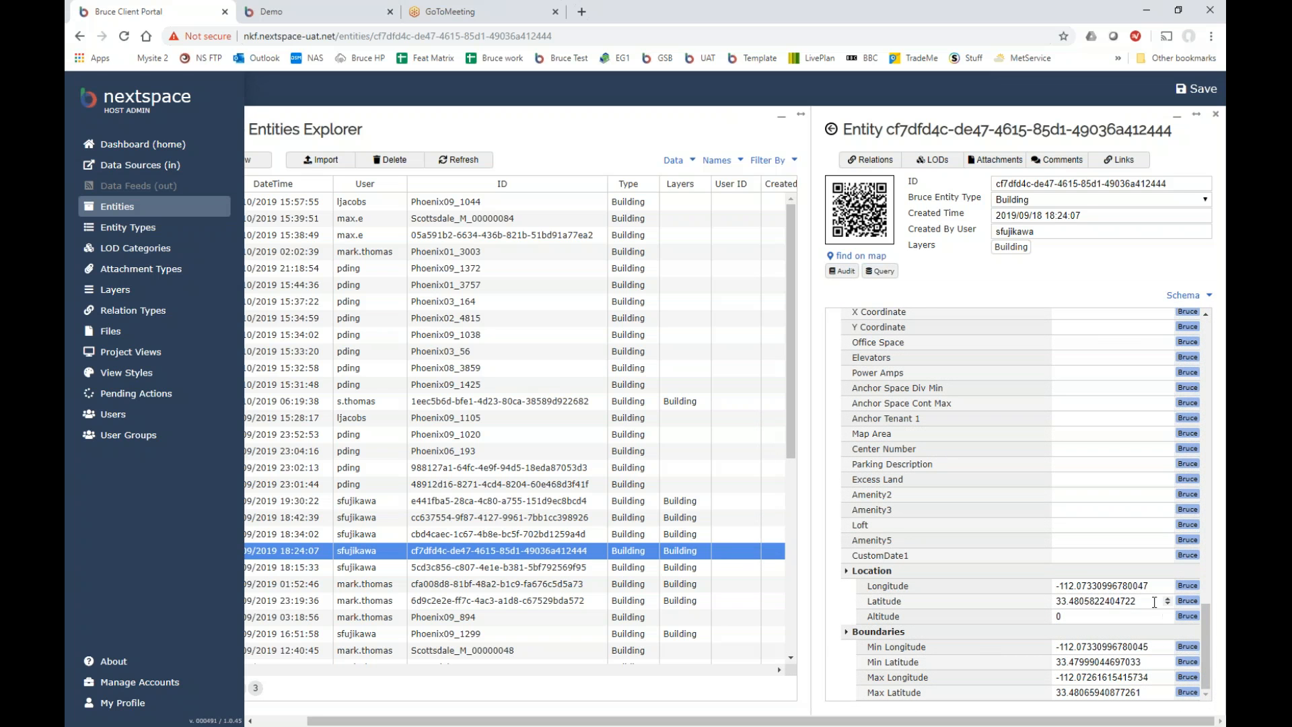
pyautogui.moveTo(1206, 631); pyautogui.dragTo(1206, 347)
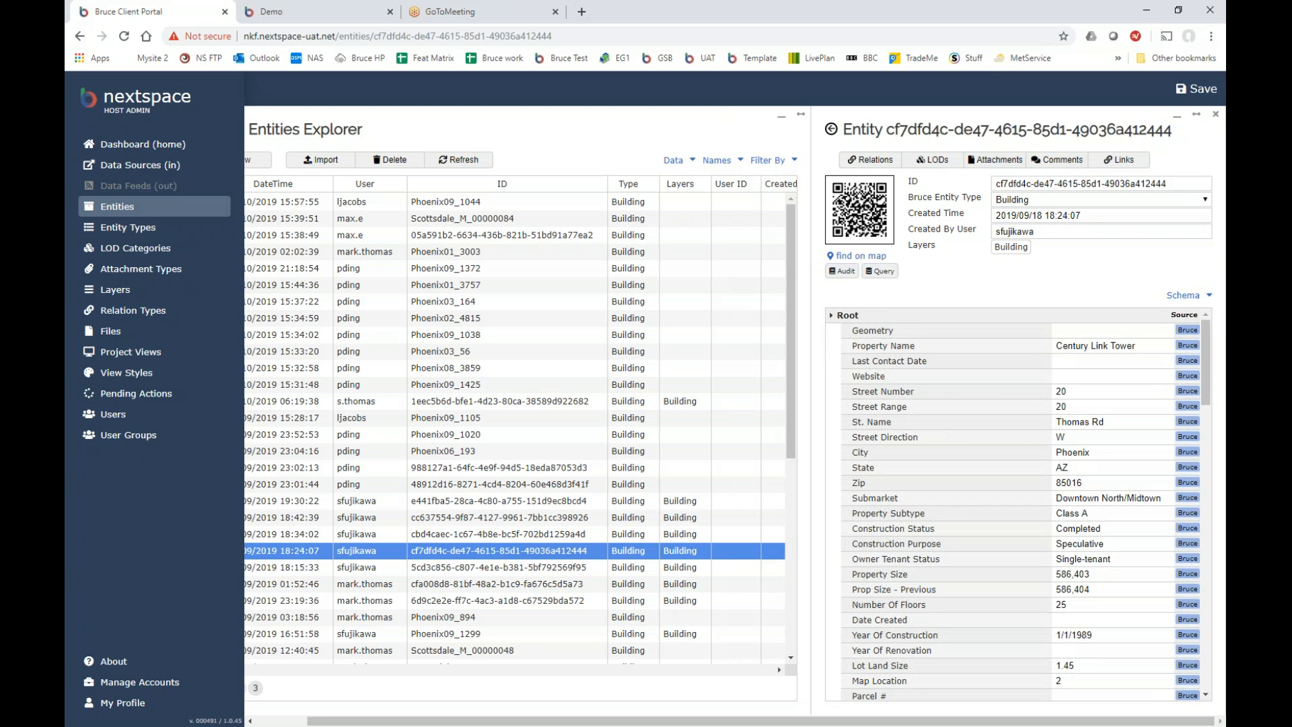
pyautogui.click(932, 160)
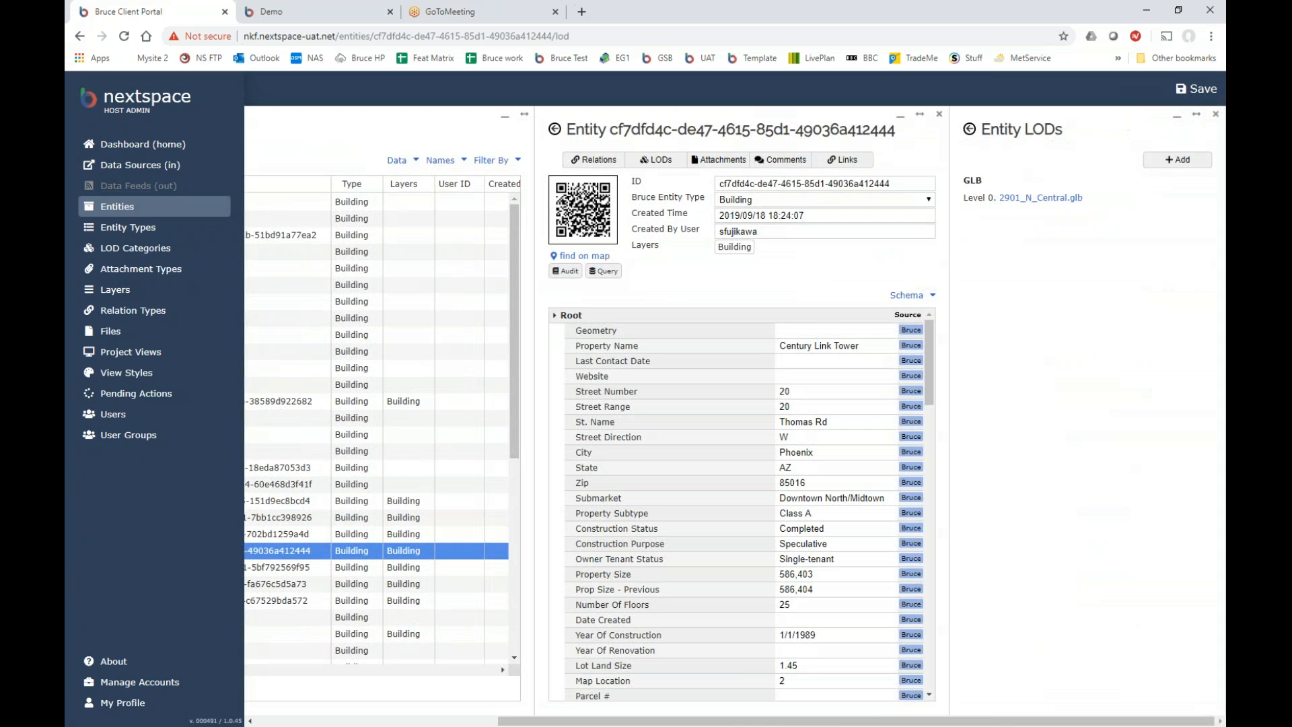
# Open the GLB Level 0 model 2901_N_Central.glb in 3D Viewer and orbit it.
pyautogui.moveTo(1033, 204)
pyautogui.click(1036, 199)
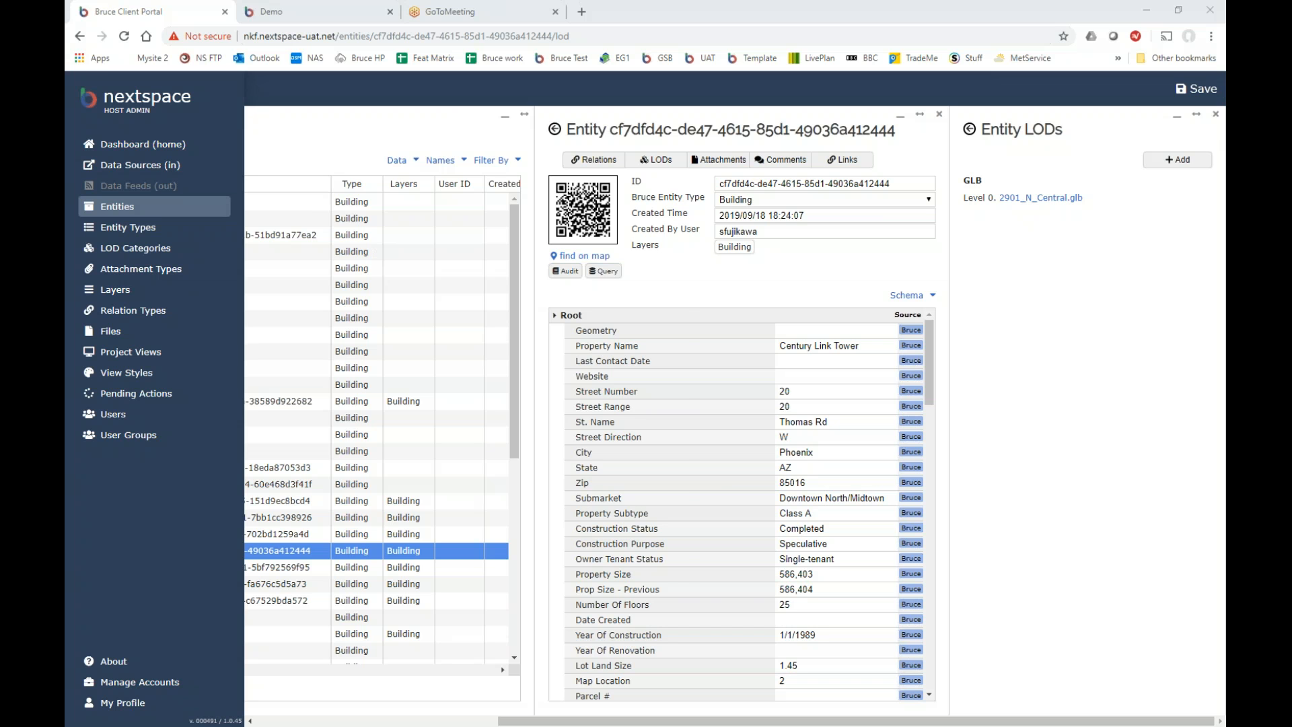
pyautogui.moveTo(486, 445); pyautogui.dragTo(463, 473)
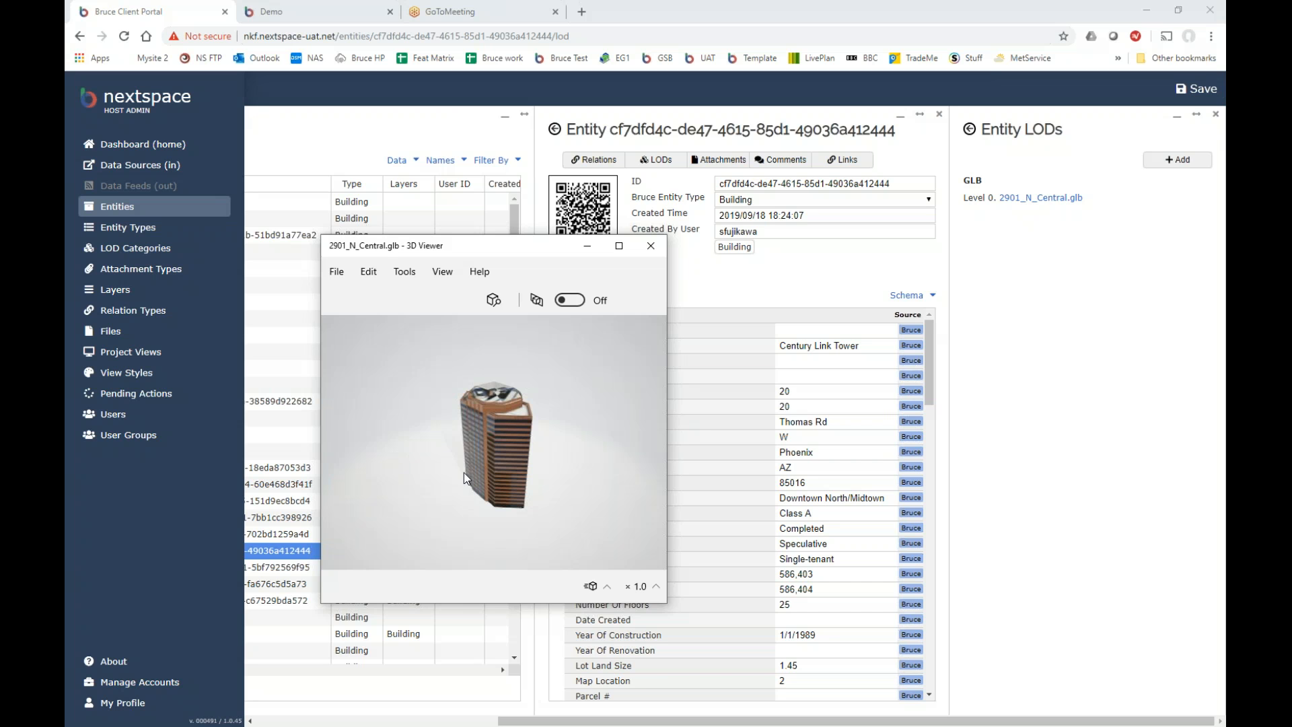
# Zoom and turn the tower model to a front view, close 3D Viewer, and scroll to Entity LODs.
pyautogui.scroll(5, 497, 462)
pyautogui.moveTo(498, 462)
pyautogui.mouseDown()
pyautogui.moveTo(552, 421)
pyautogui.moveTo(492, 498)
pyautogui.moveTo(484, 540)
pyautogui.moveTo(522, 548)
pyautogui.moveTo(581, 523)
pyautogui.moveTo(598, 467)
pyautogui.moveTo(503, 458)
pyautogui.moveTo(412, 405)
pyautogui.moveTo(513, 463)
pyautogui.mouseUp()
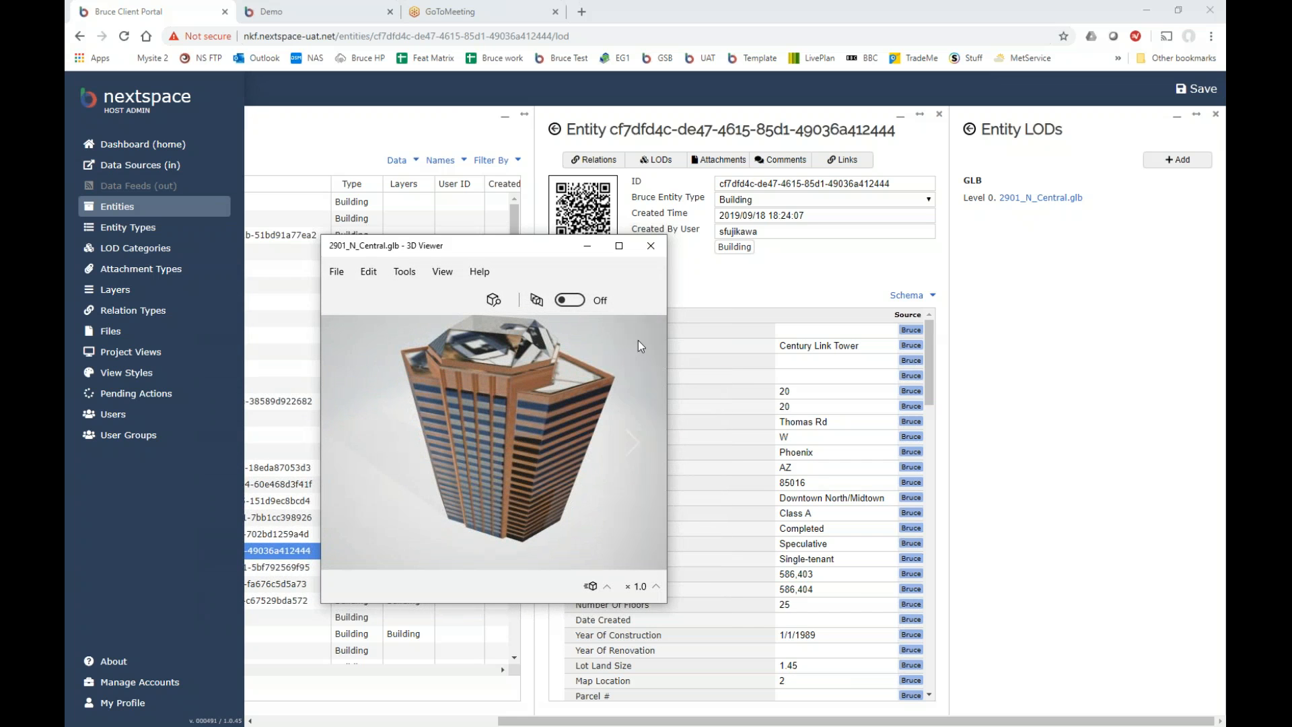
pyautogui.click(651, 246)
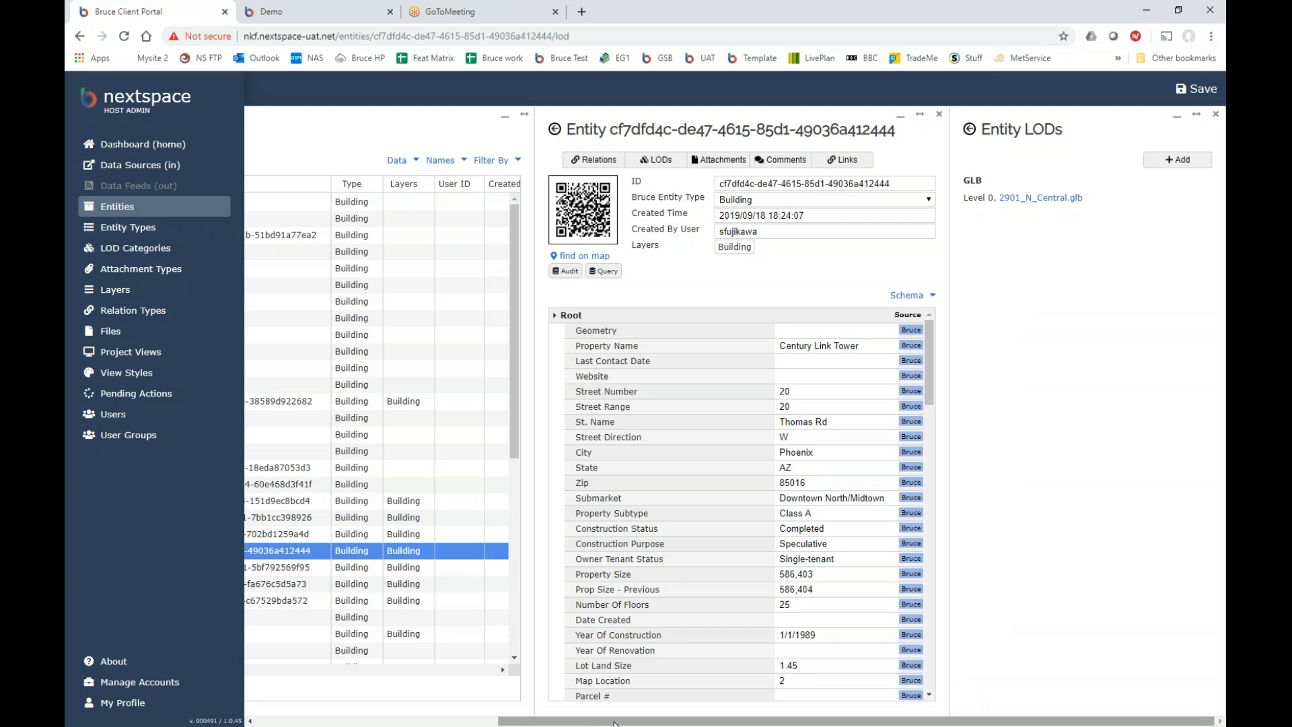
pyautogui.hscroll(-3, 462, 717)
pyautogui.moveTo(461, 718); pyautogui.dragTo(735, 700)
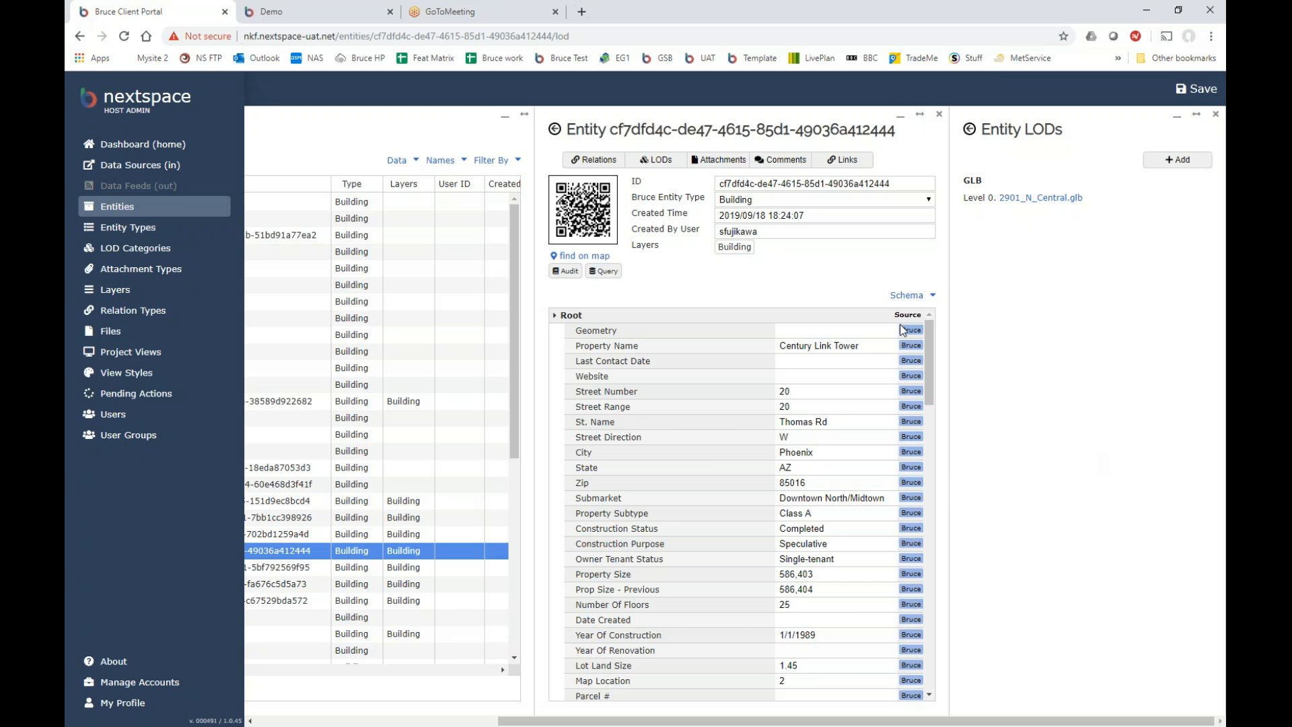
# View the entity's attachments and comments.
pyautogui.moveTo(1055, 202)
pyautogui.click(729, 169)
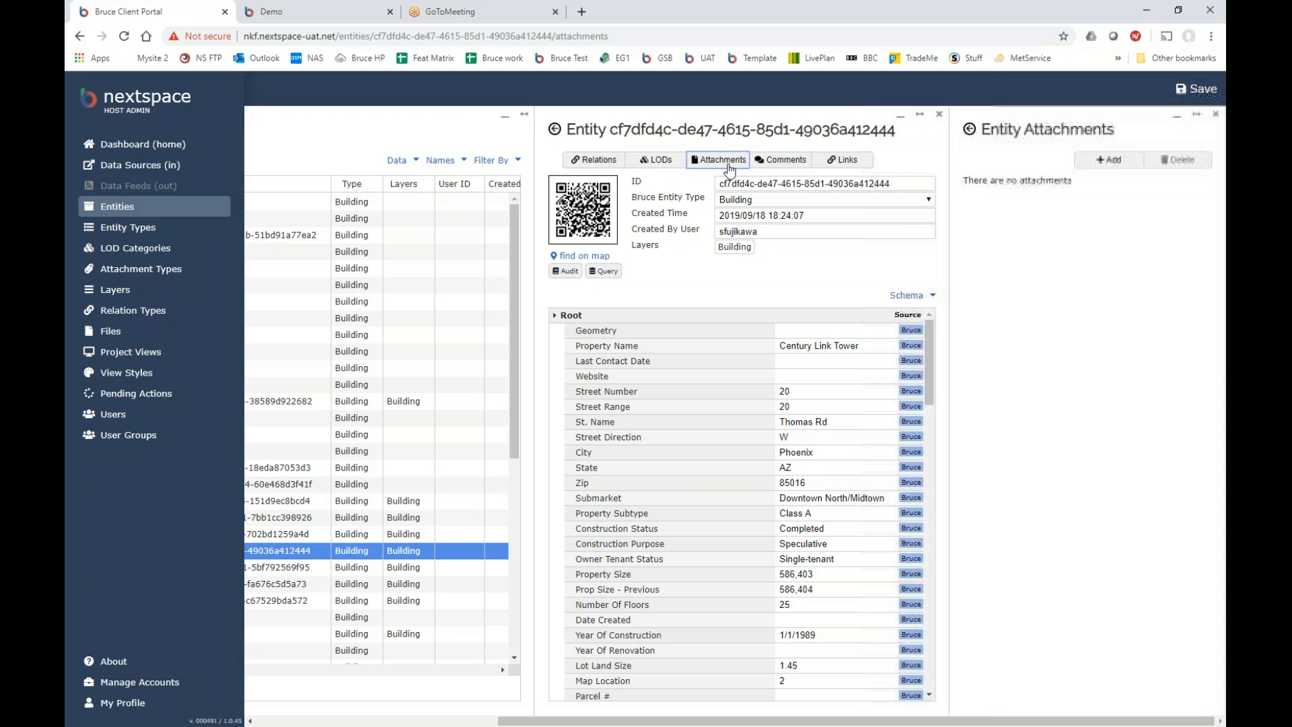
pyautogui.click(791, 173)
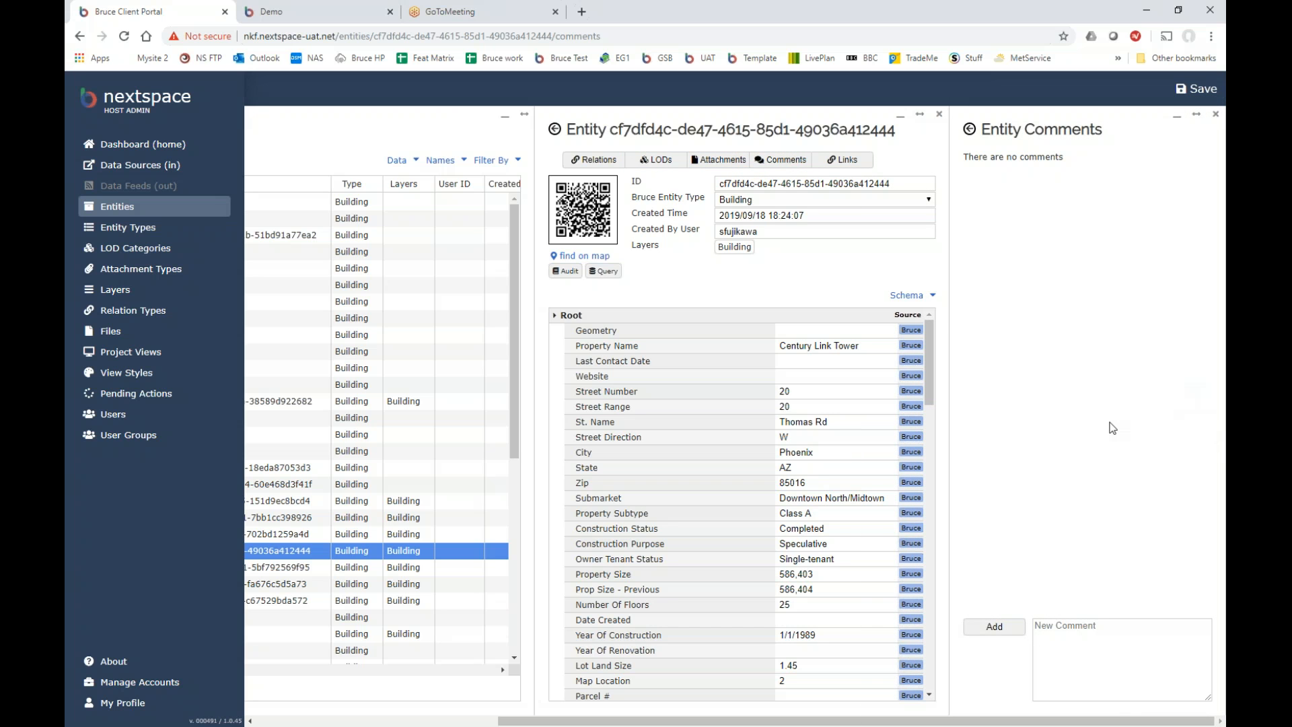
pyautogui.moveTo(971, 724); pyautogui.dragTo(729, 724)
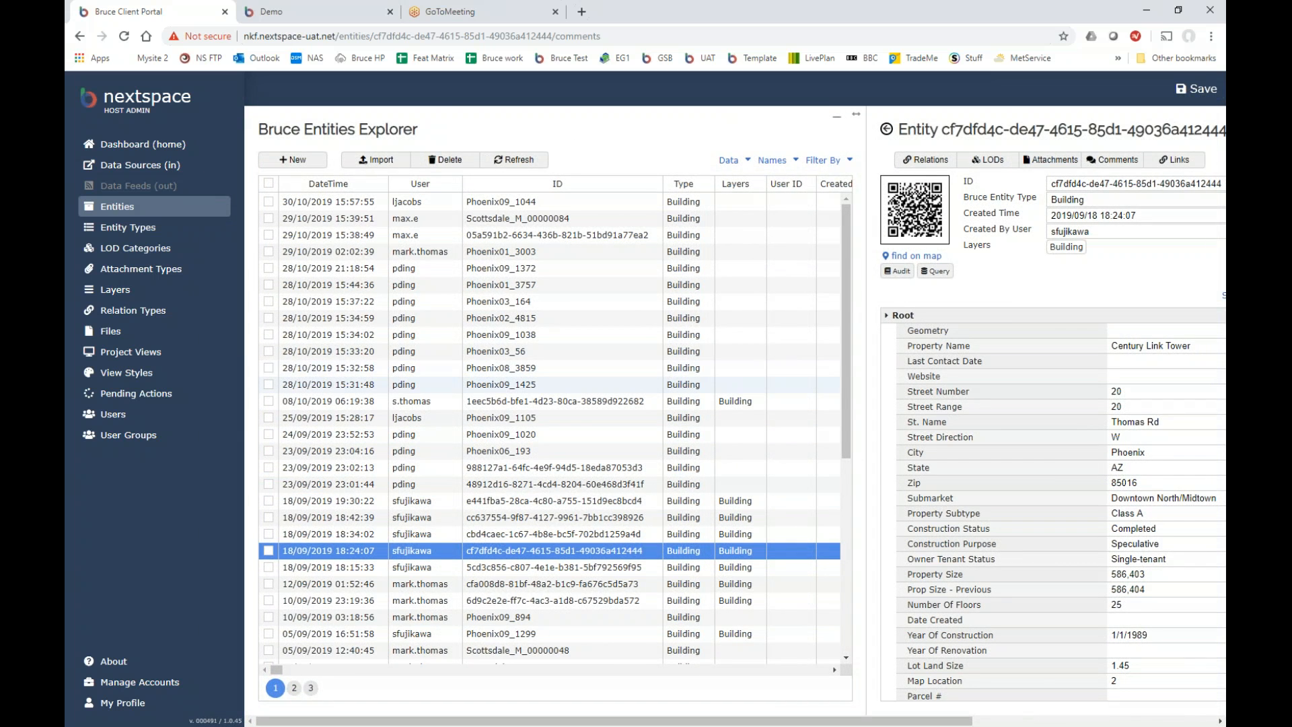
# Browse attachment types, relation types, files and view styles, then open the Demo project view.
pyautogui.click(131, 273)
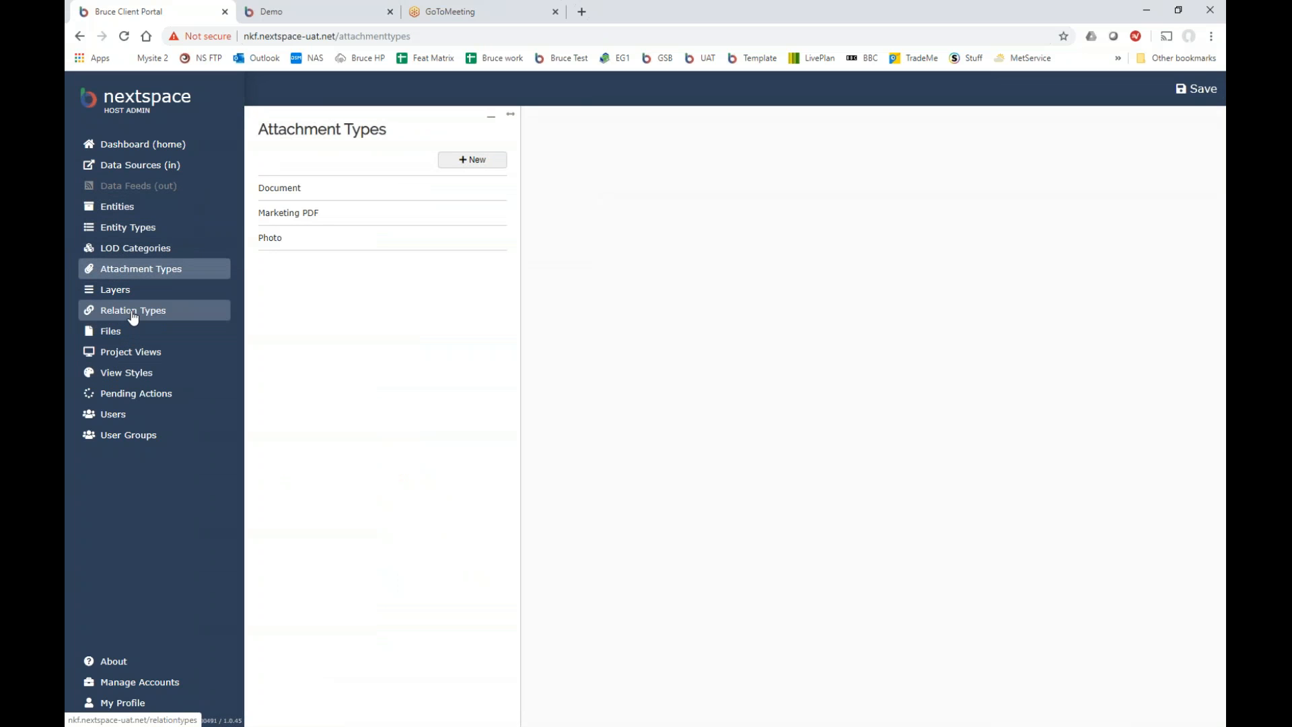
pyautogui.click(133, 316)
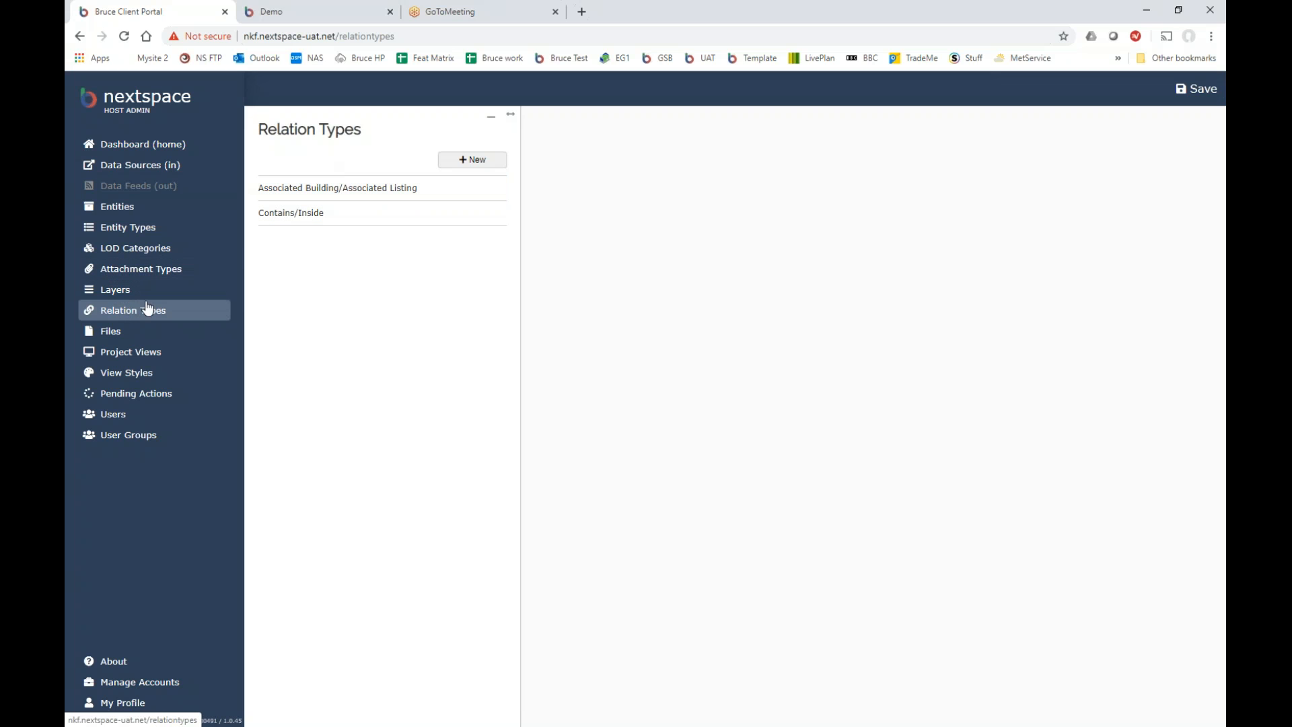
pyautogui.click(128, 334)
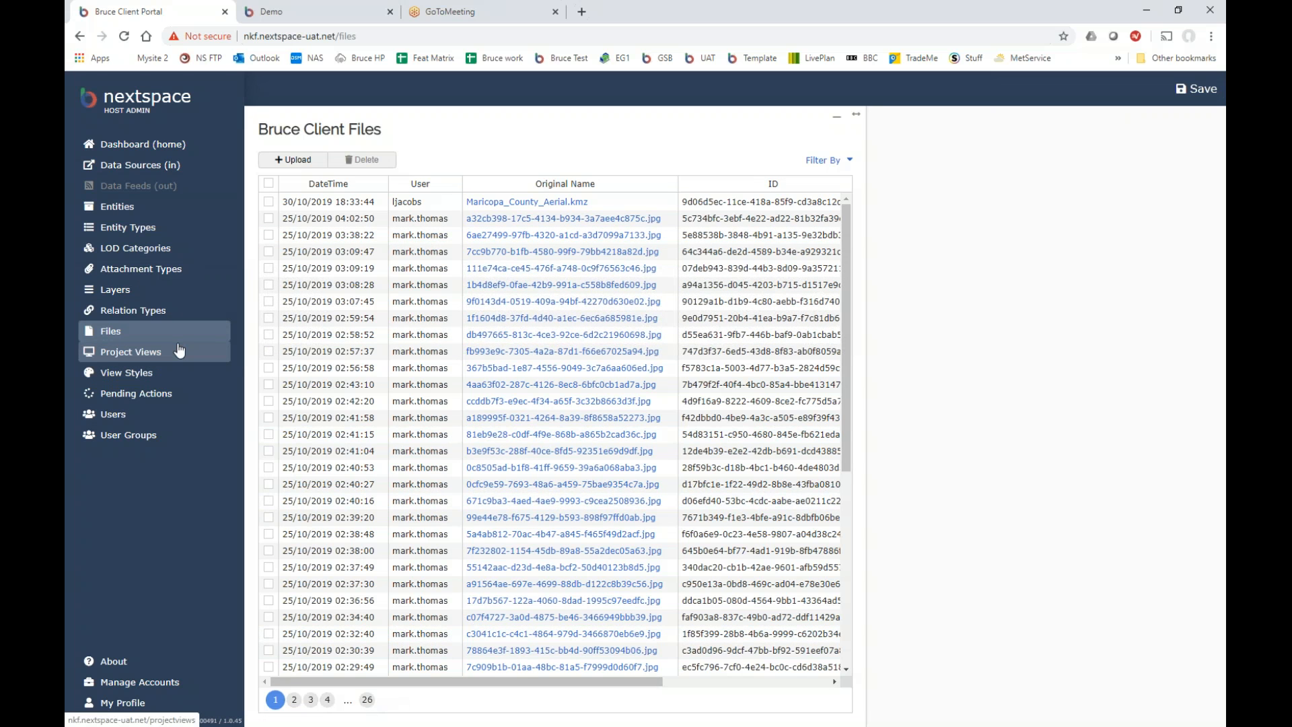
pyautogui.click(154, 378)
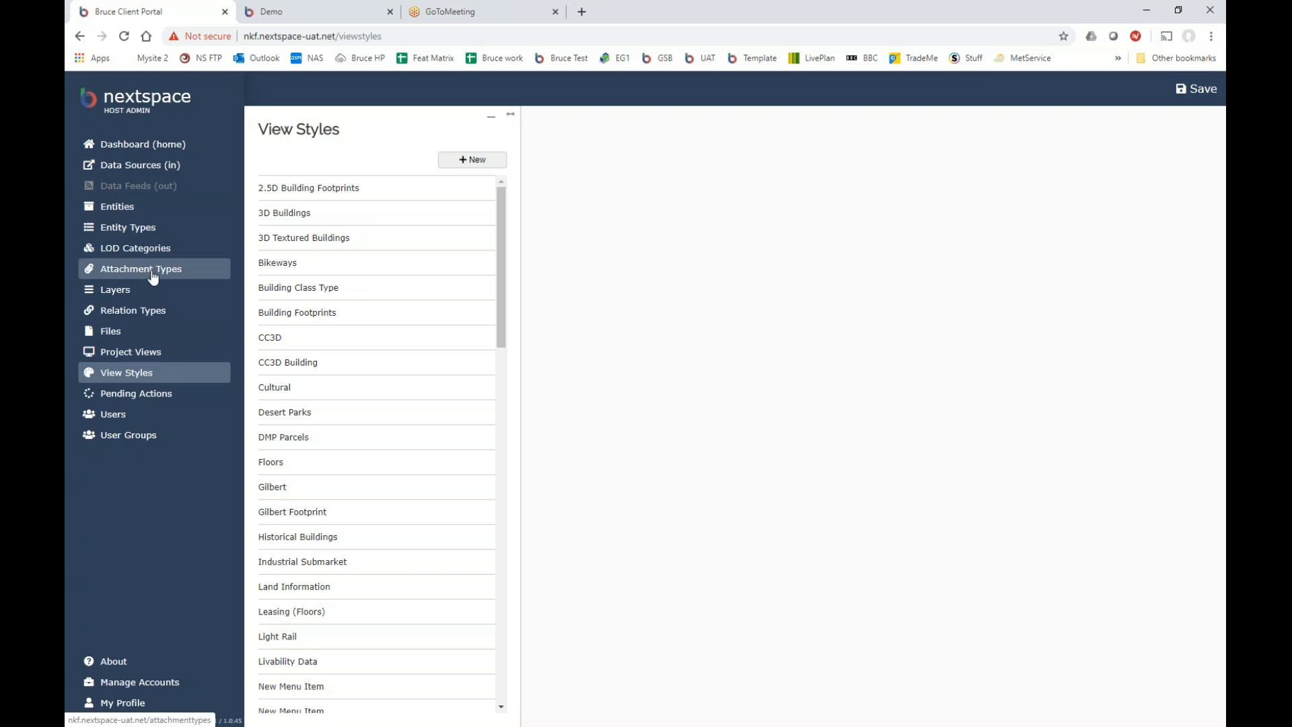
pyautogui.click(144, 359)
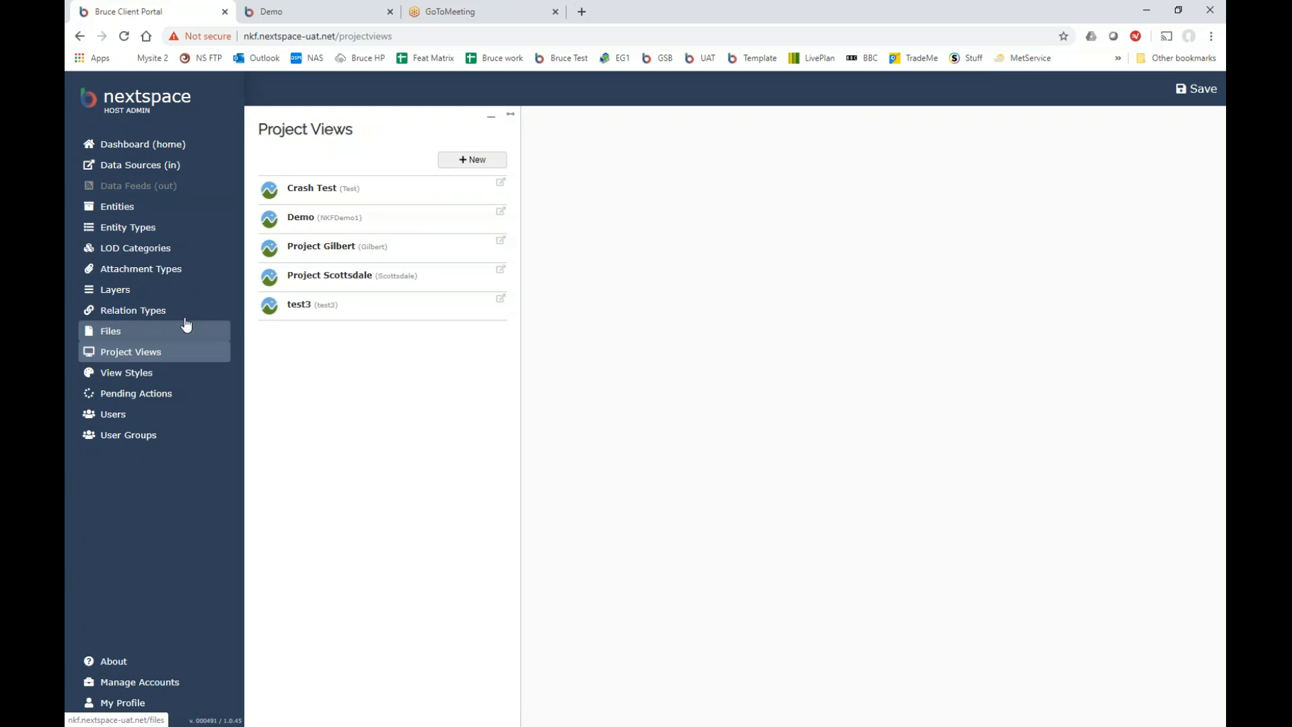
pyautogui.click(309, 230)
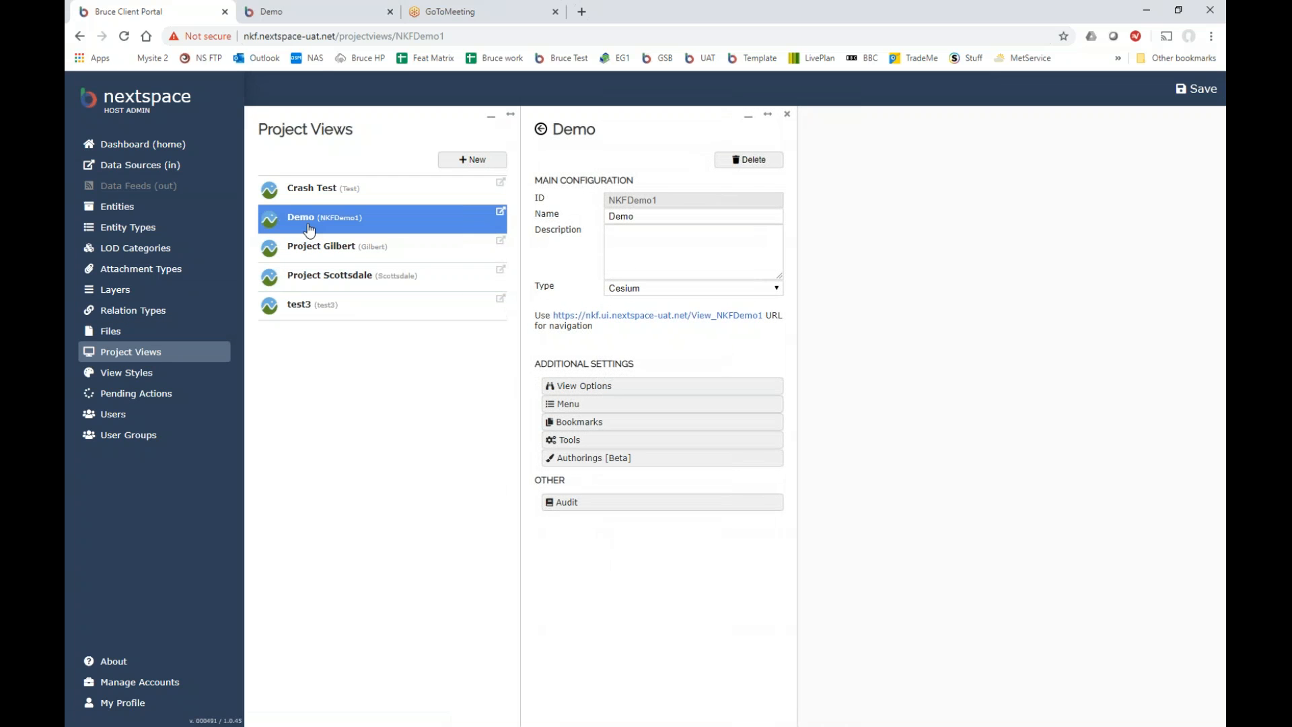
# In the Demo viewer, fly to the 3D Phoenix bookmark.
pyautogui.click(305, 15)
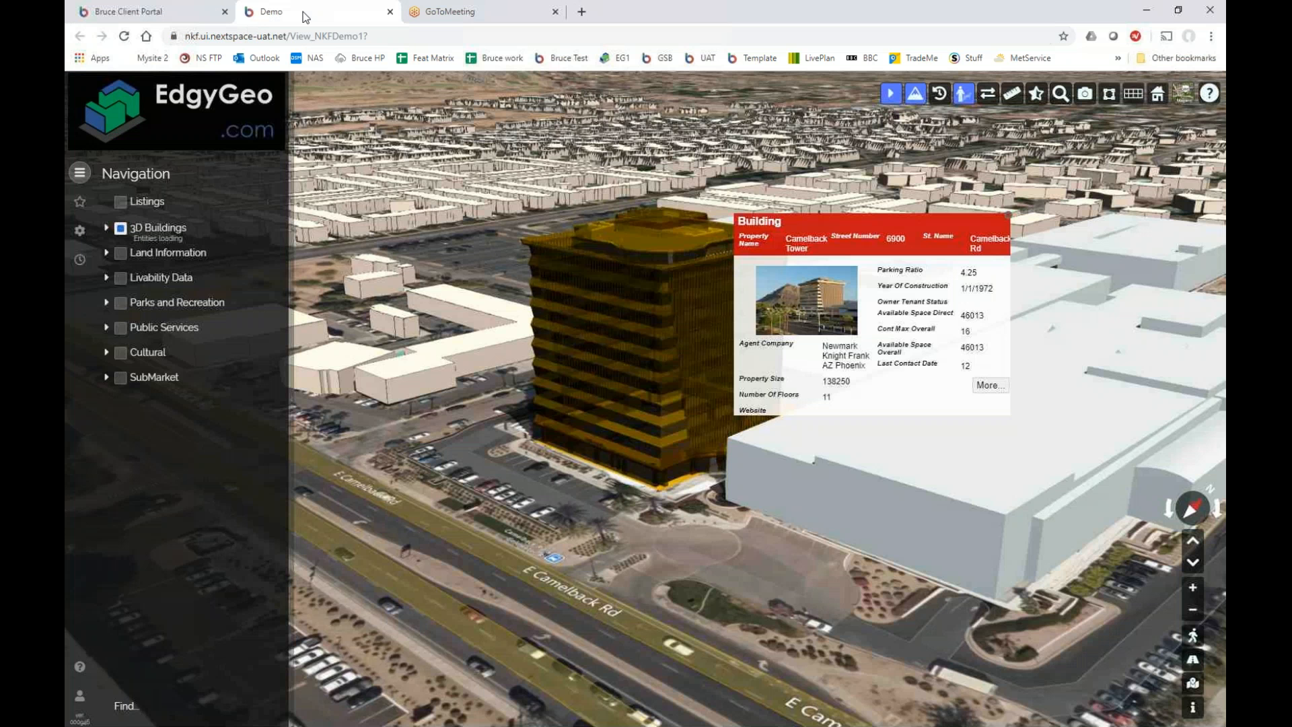
pyautogui.click(106, 228)
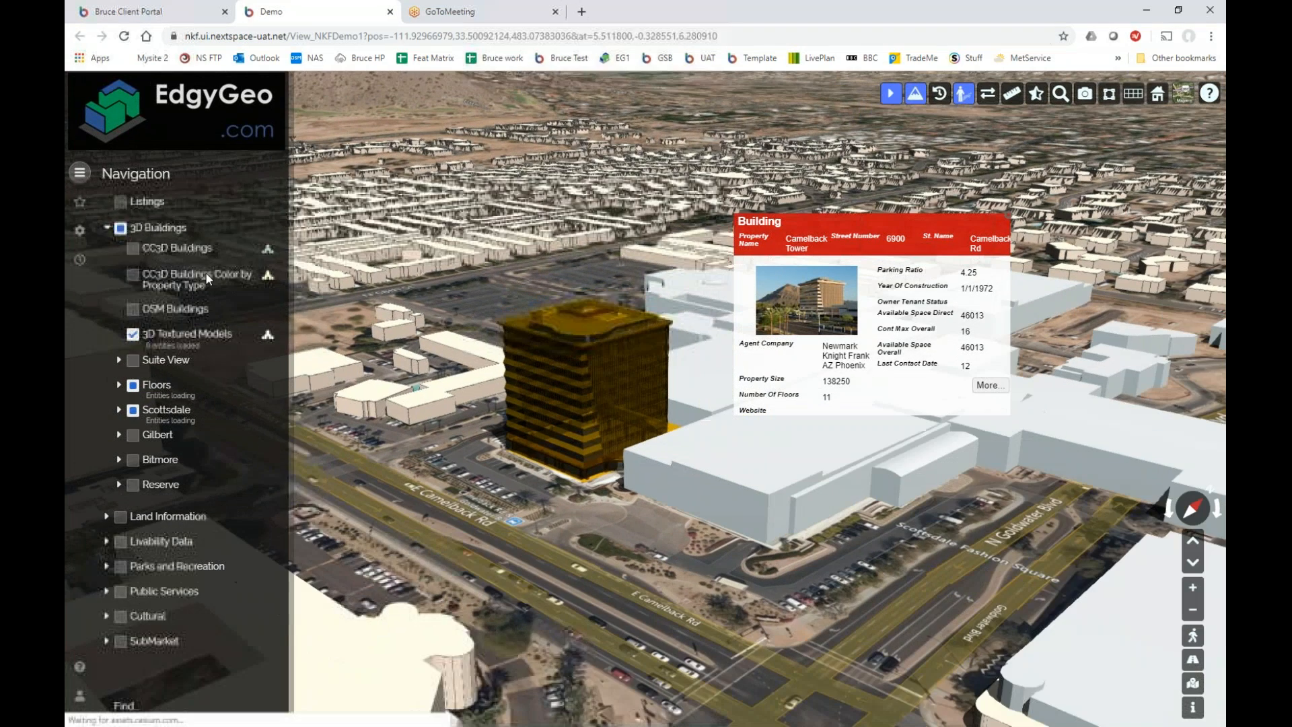
pyautogui.click(79, 201)
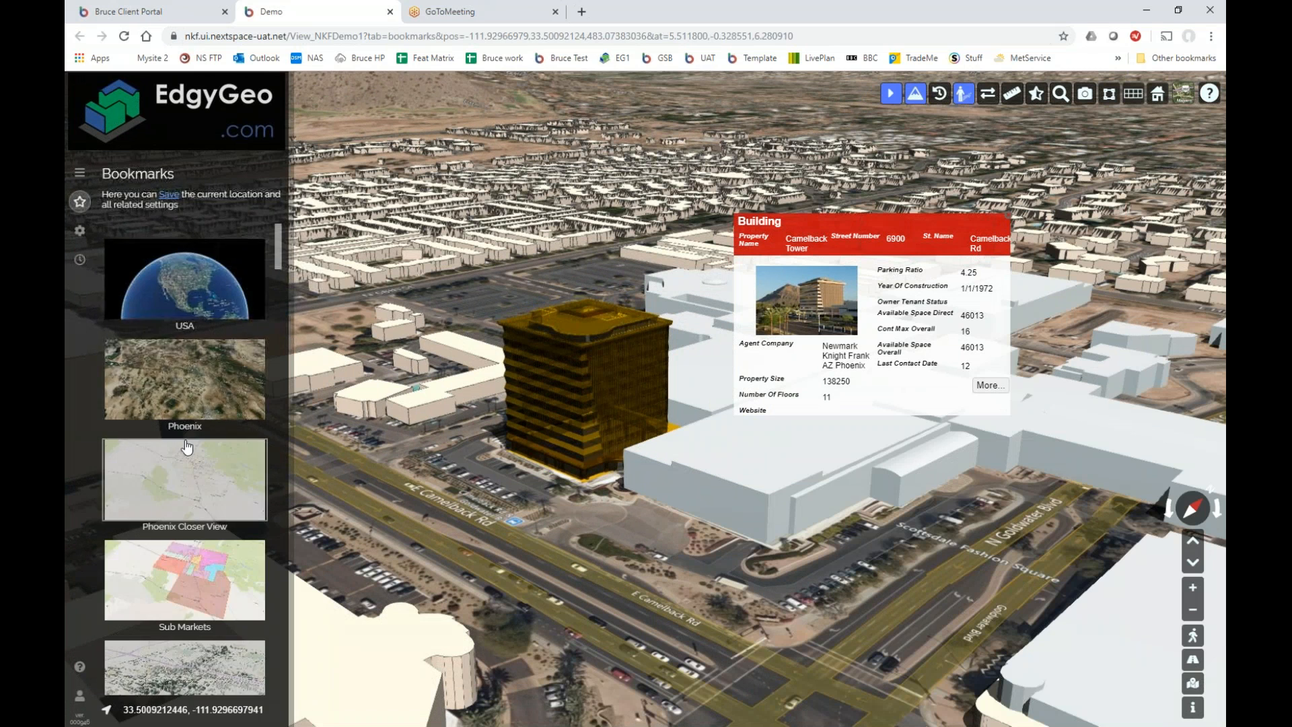
pyautogui.scroll(-6, 188, 446)
pyautogui.scroll(-3, 188, 446)
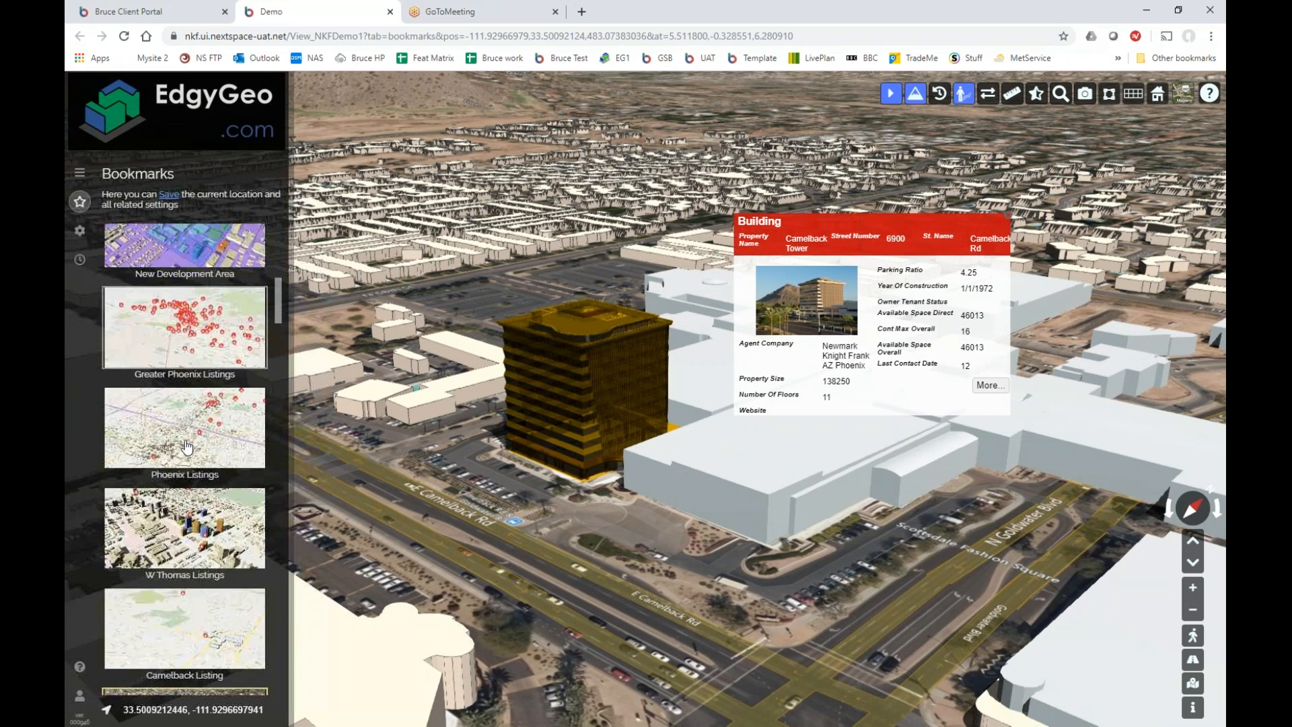
pyautogui.scroll(5, 188, 447)
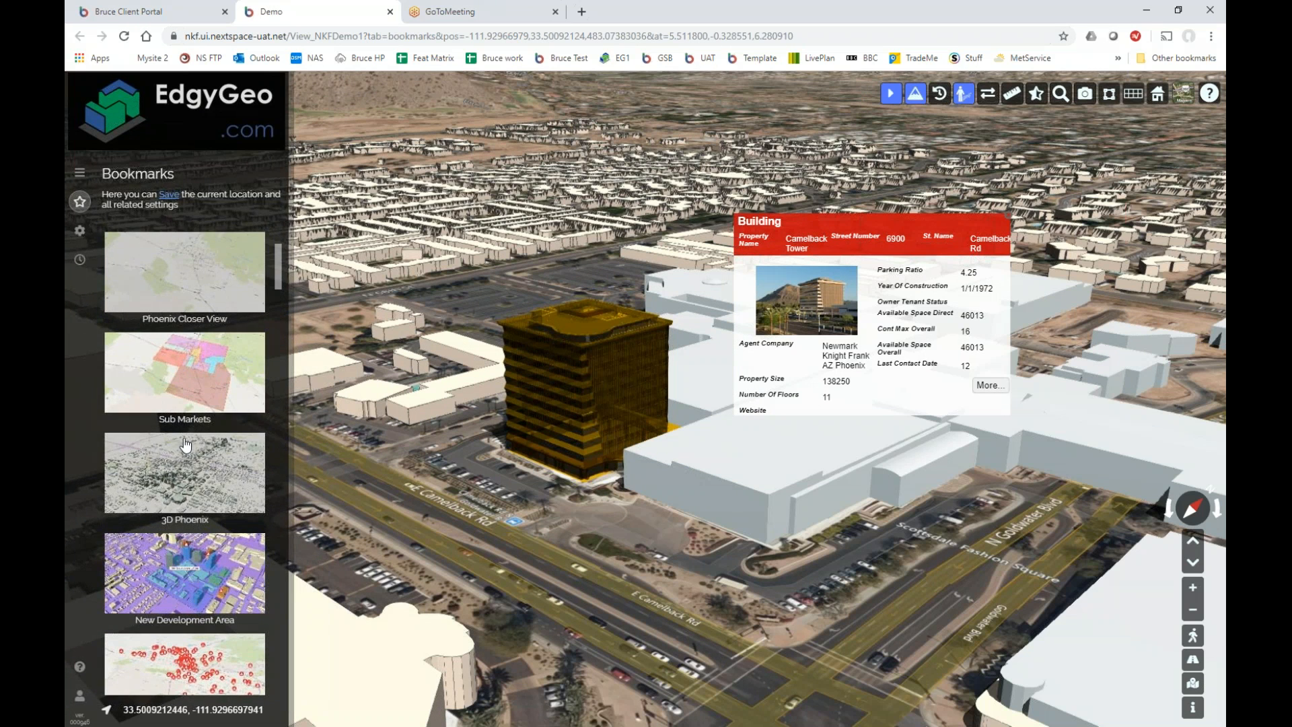
pyautogui.click(177, 482)
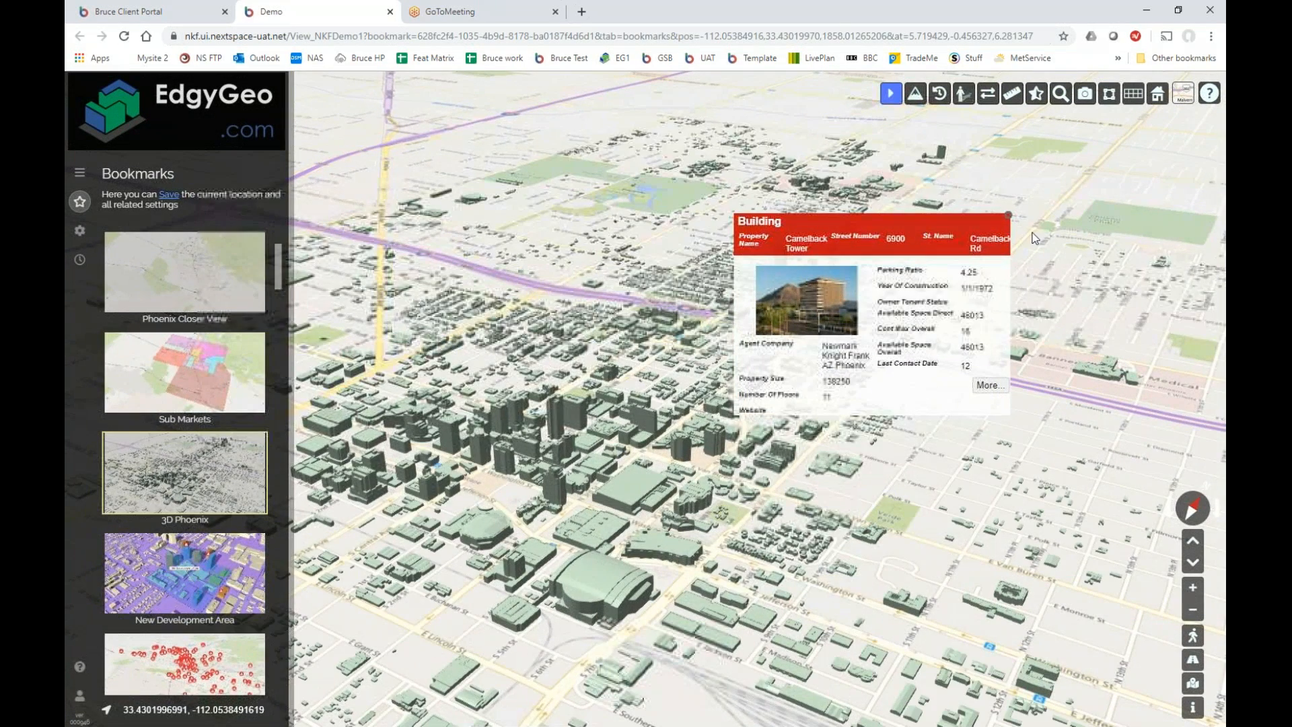
# Close the Building popup and zoom in on downtown's CC3D buildings.
pyautogui.click(1007, 216)
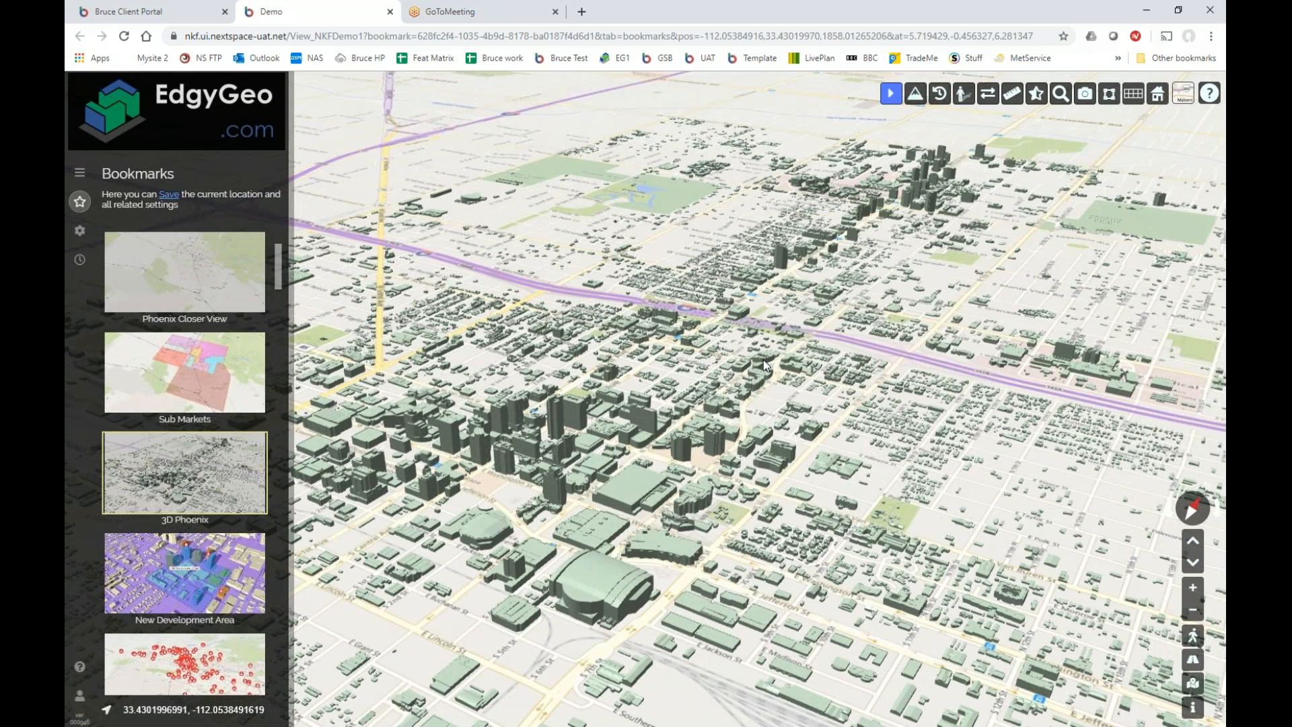
pyautogui.click(81, 174)
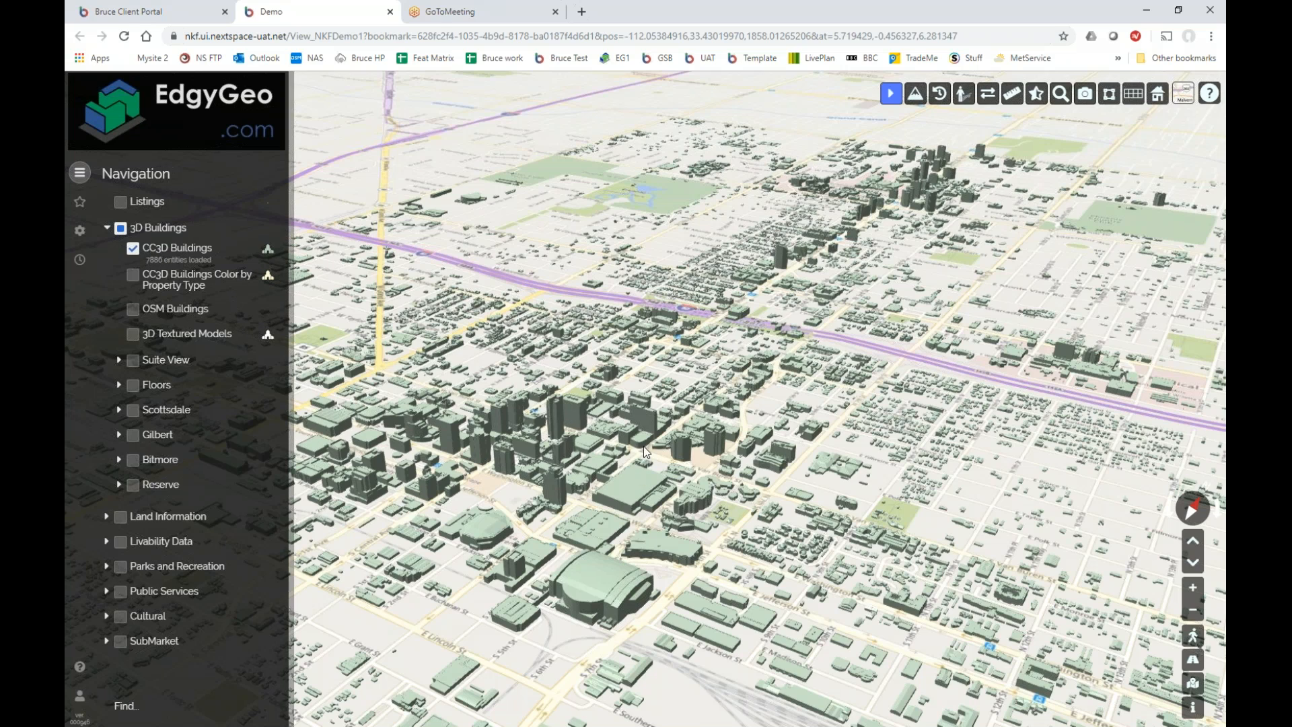
pyautogui.scroll(2, 645, 455)
pyautogui.scroll(2, 644, 455)
pyautogui.moveTo(644, 456); pyautogui.dragTo(769, 379)
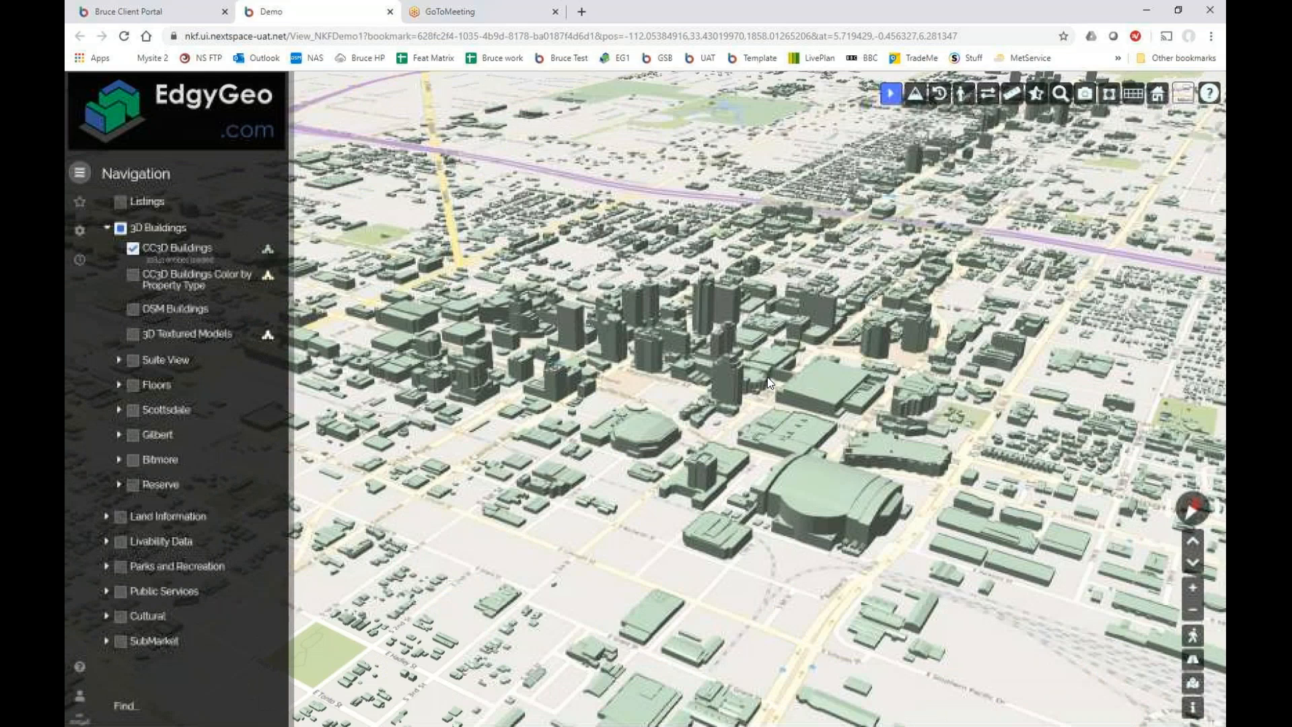
pyautogui.scroll(5, 825, 395)
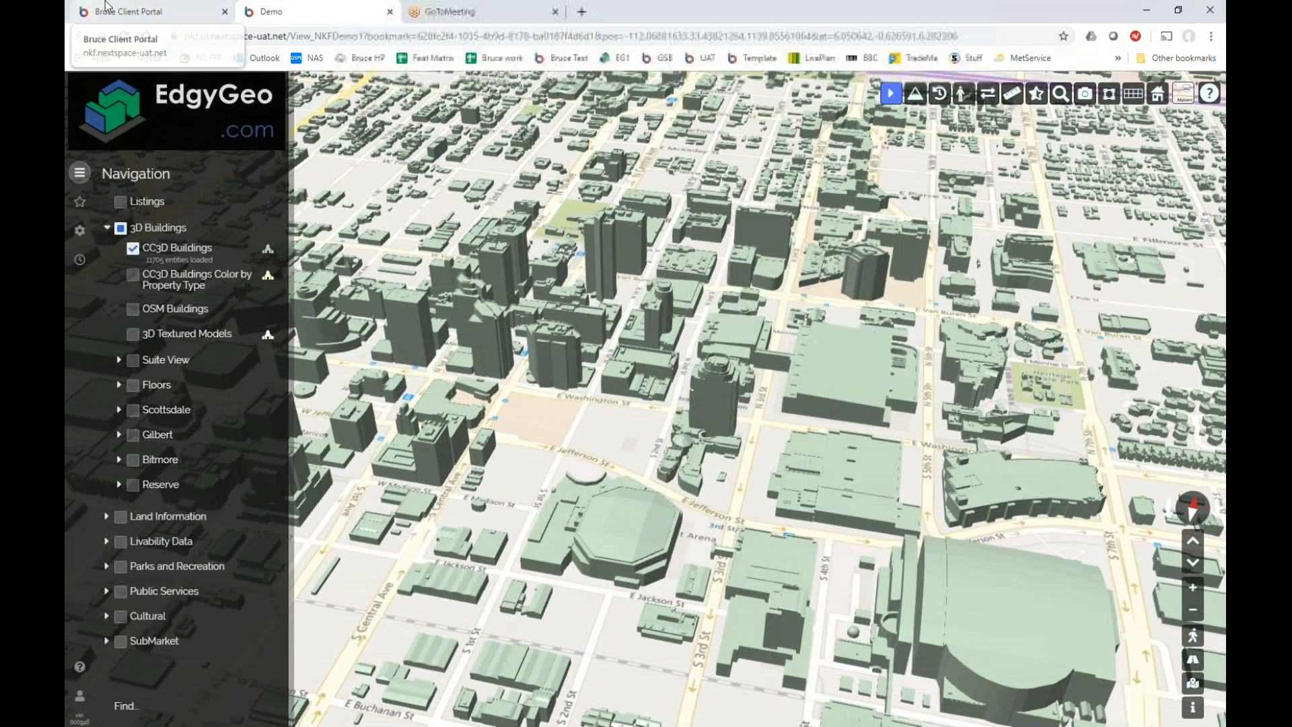
# Back in the admin portal, open the Demo view's Menu and its CC3D Buildings item.
pyautogui.click(128, 12)
pyautogui.click(568, 404)
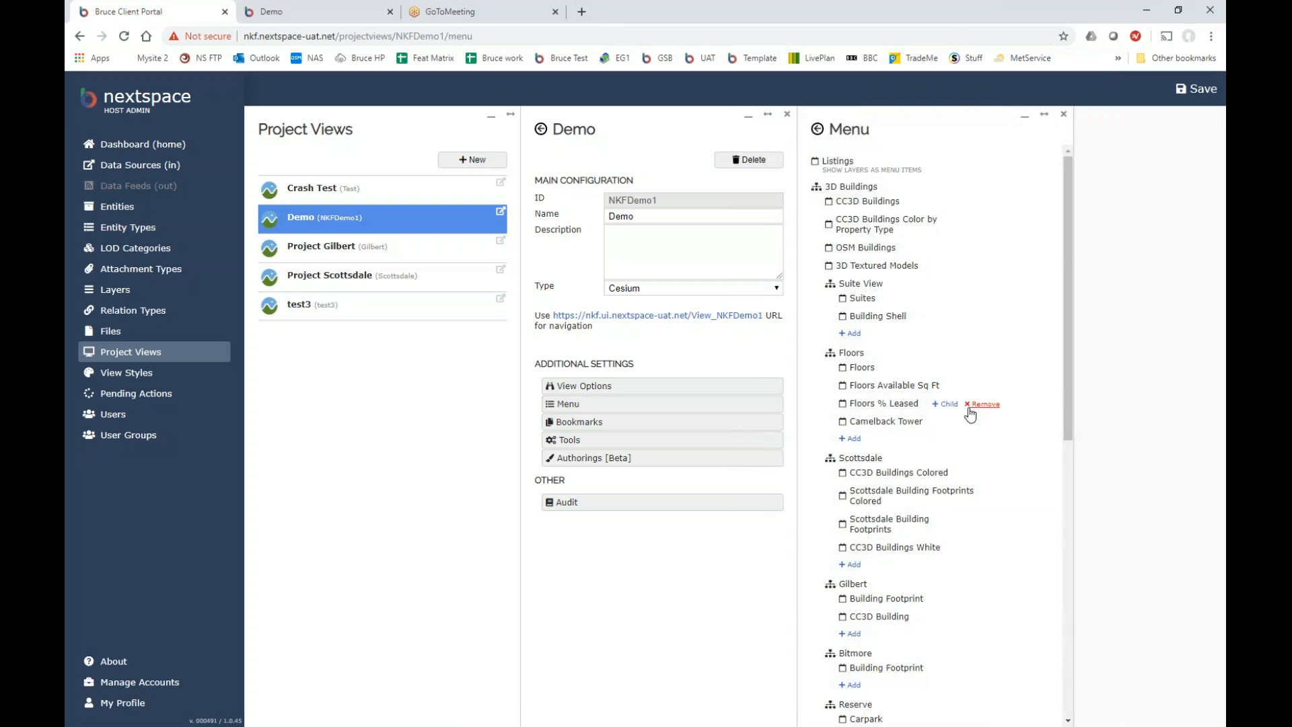
pyautogui.click(868, 201)
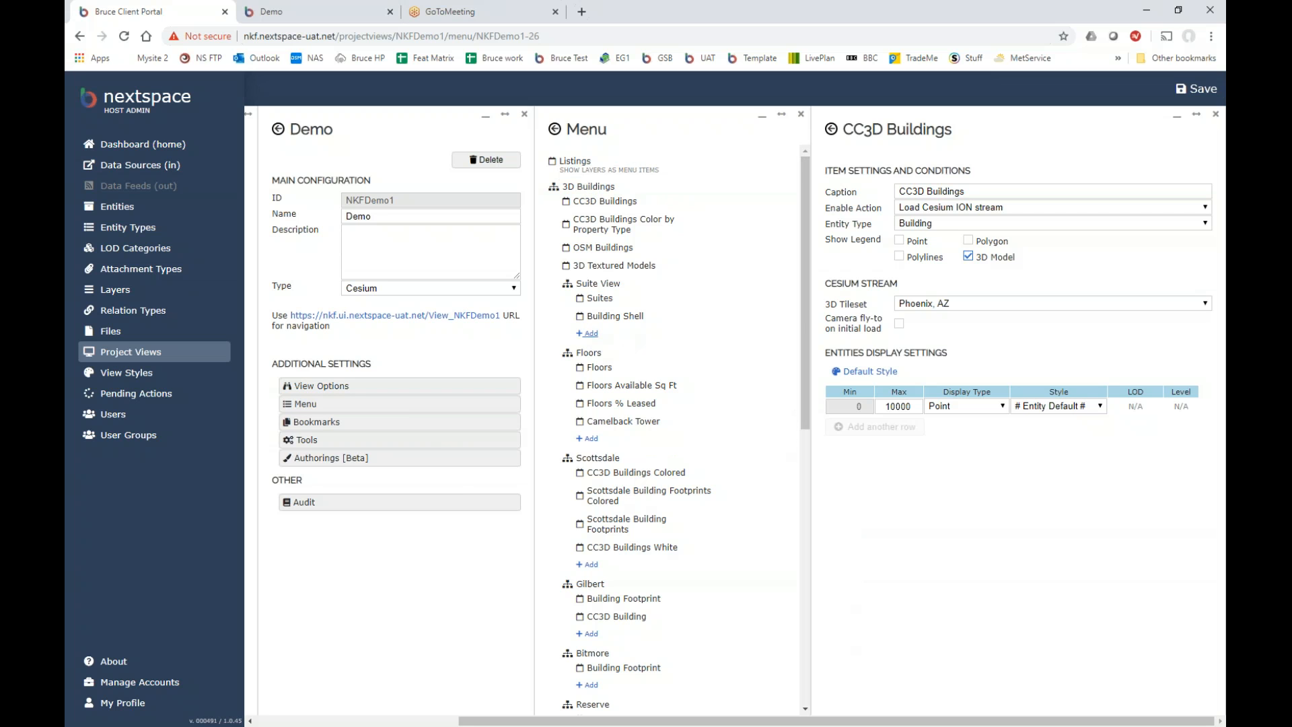
# Keep CC3D Buildings on the Cesium ION stream with the Phoenix, AZ tileset, and open its Default Style.
pyautogui.moveTo(805, 387); pyautogui.dragTo(796, 644)
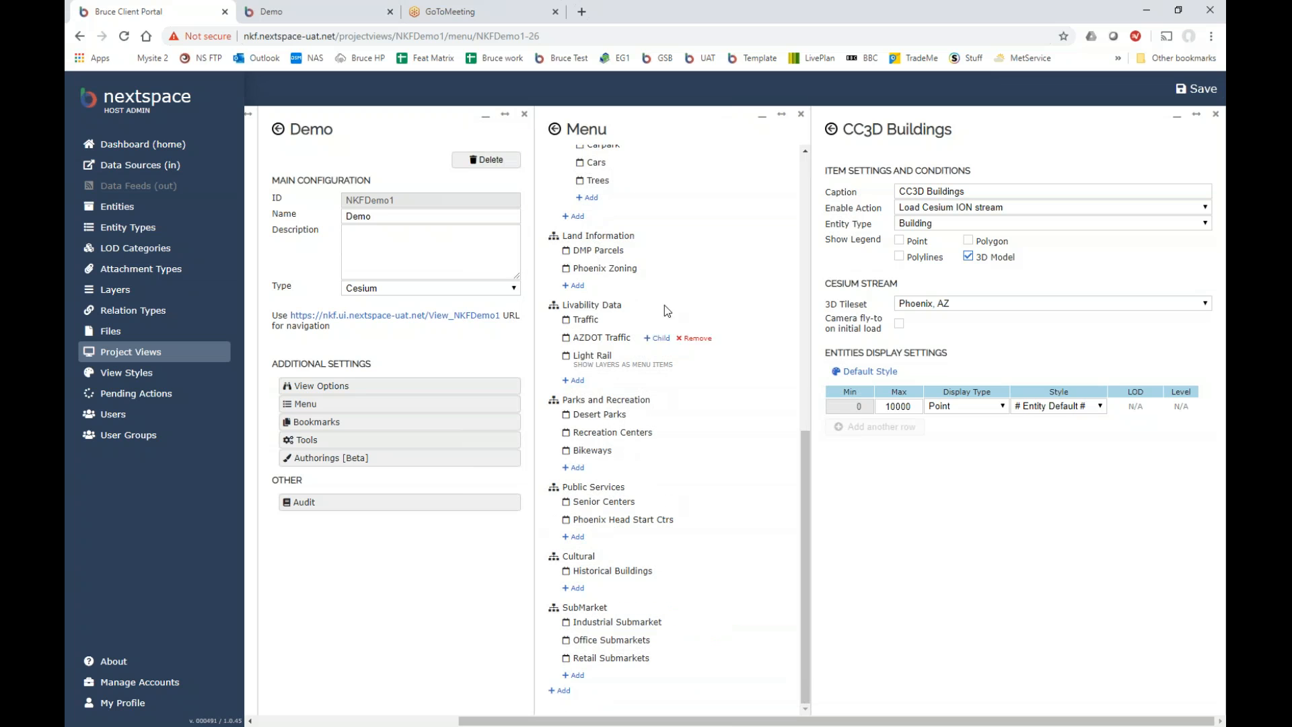
pyautogui.scroll(10, 790, 447)
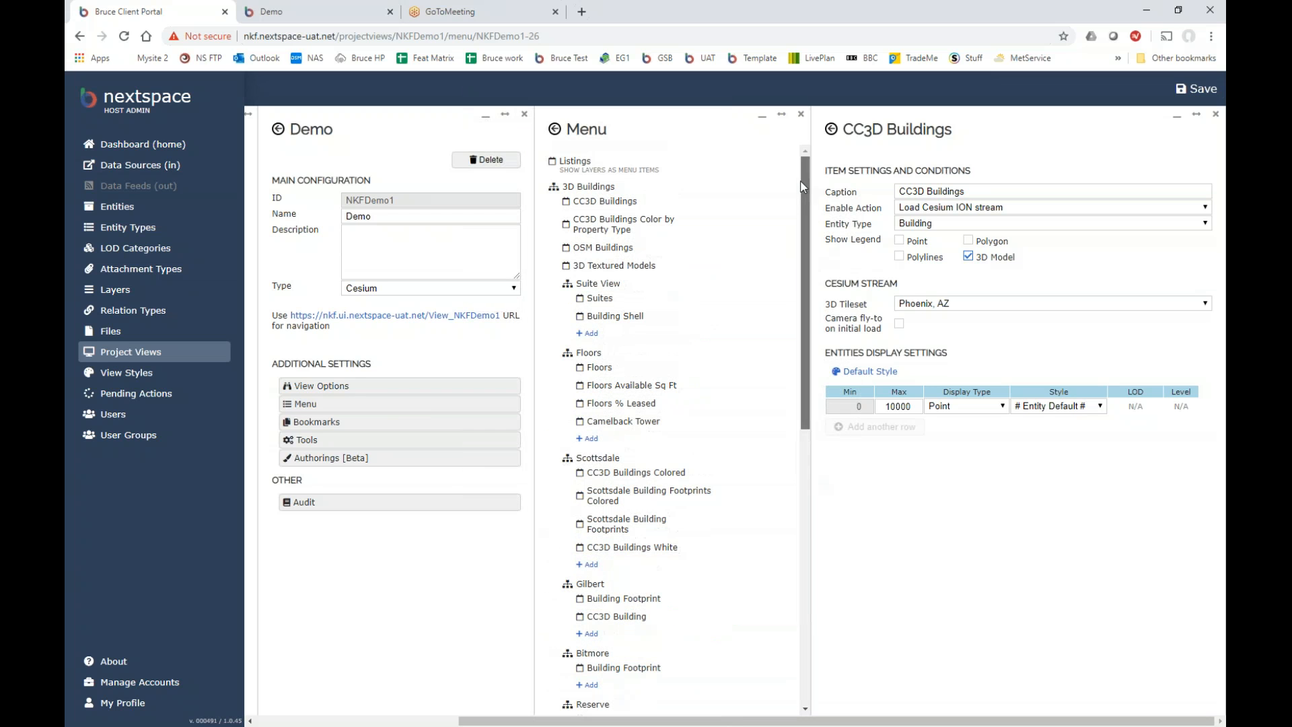
pyautogui.click(1029, 208)
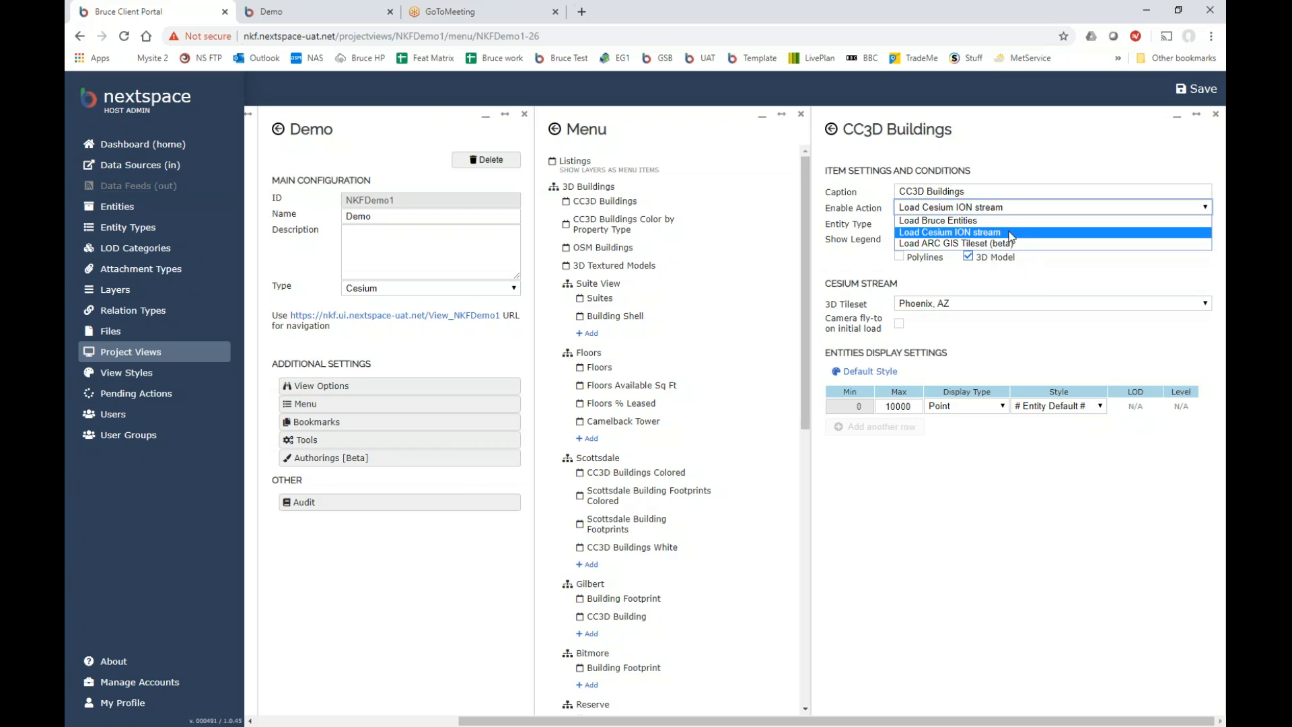
pyautogui.click(1010, 233)
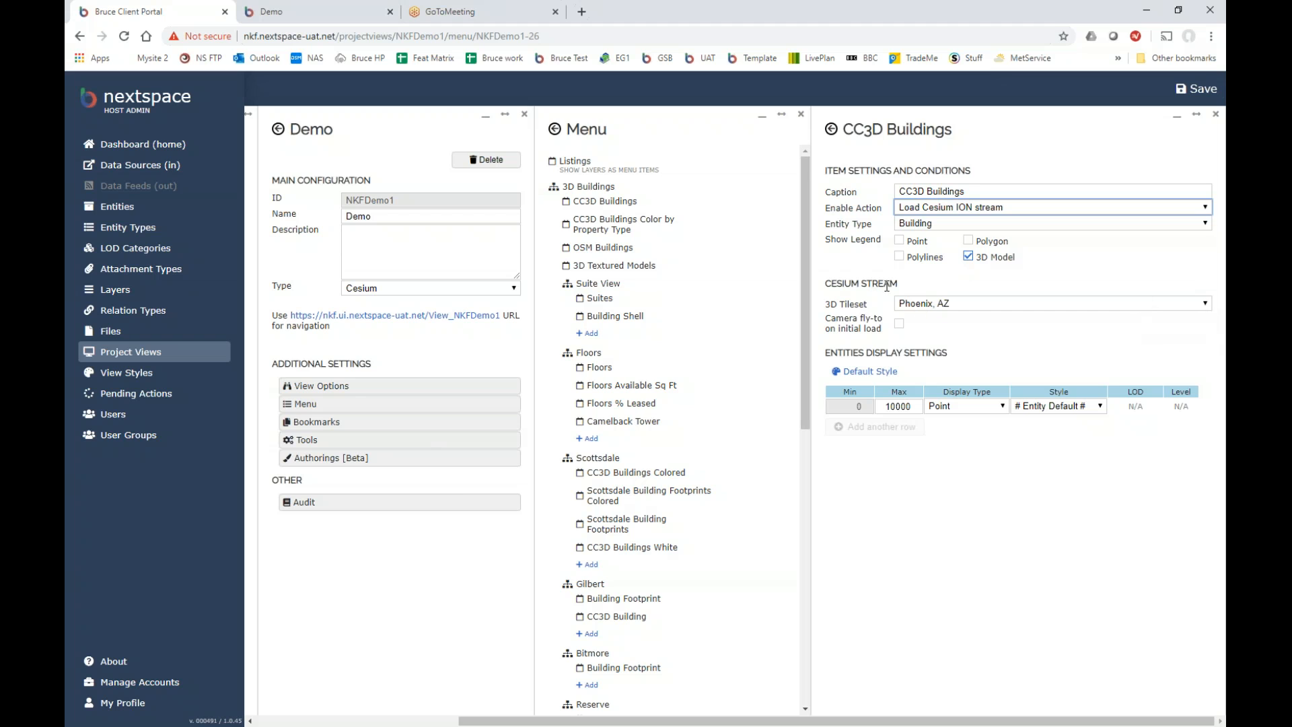
pyautogui.click(1205, 304)
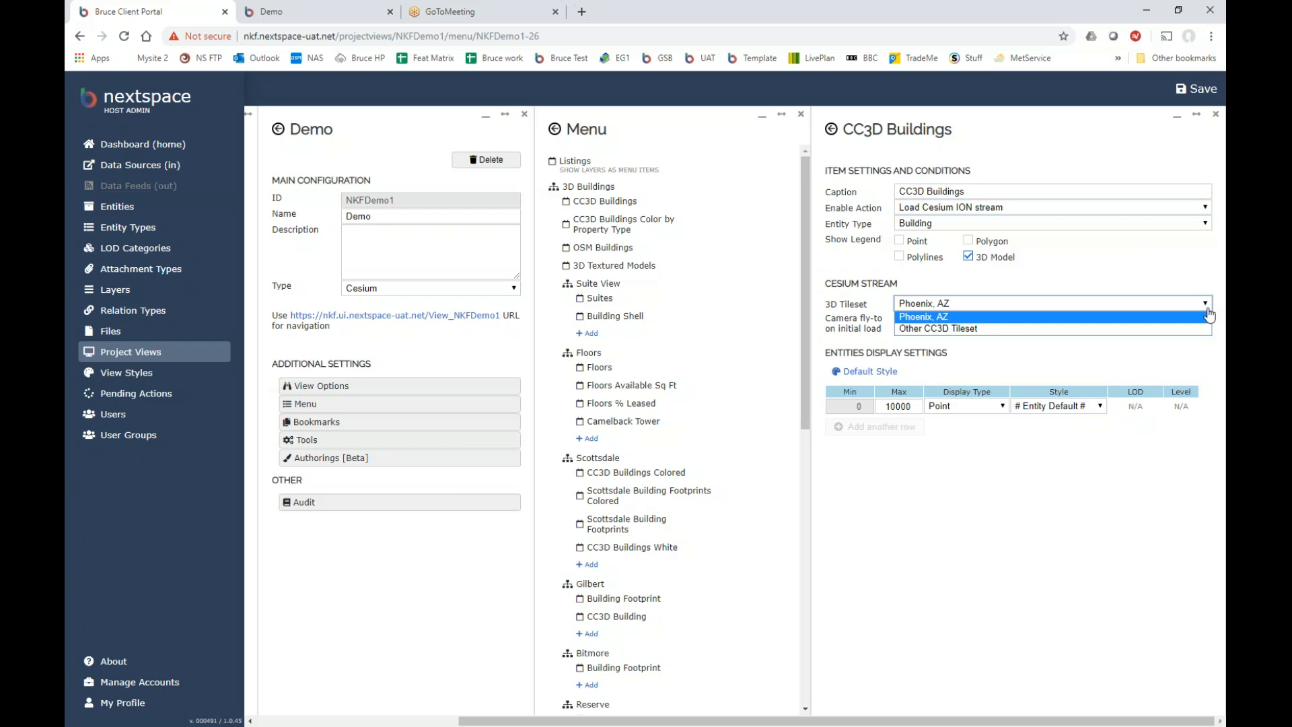
pyautogui.click(970, 318)
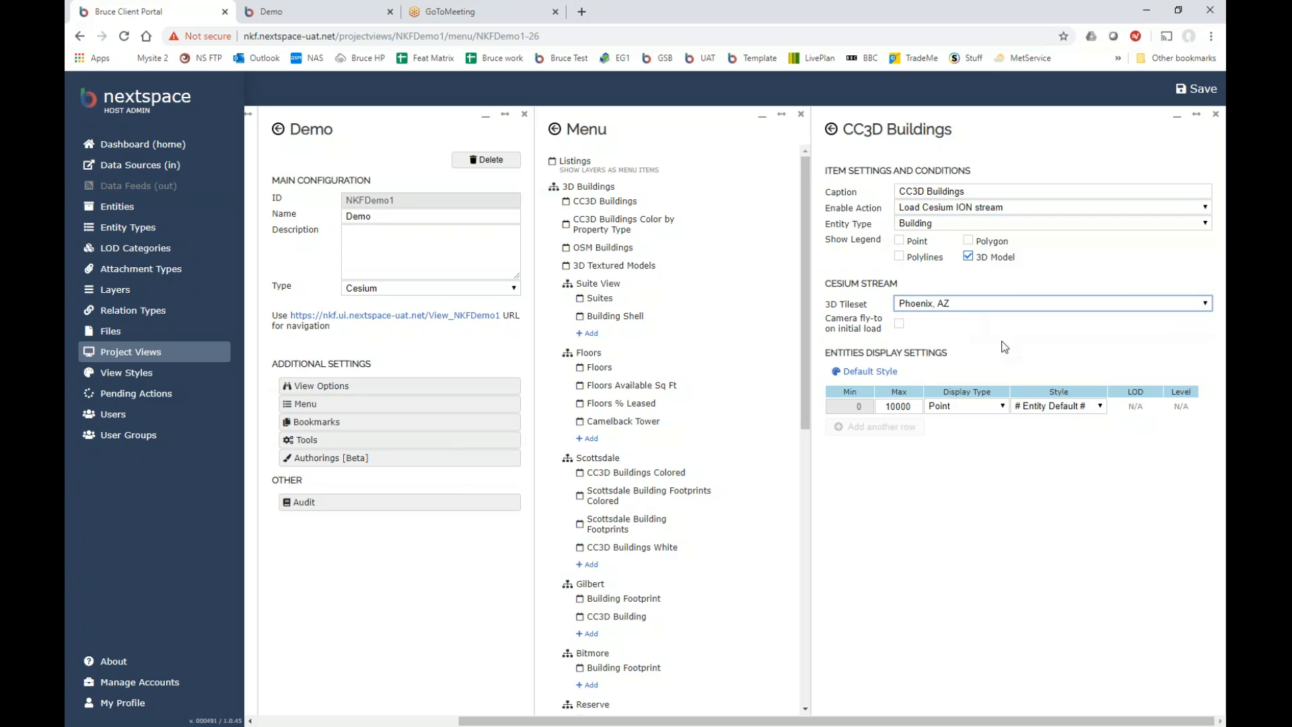
pyautogui.click(871, 372)
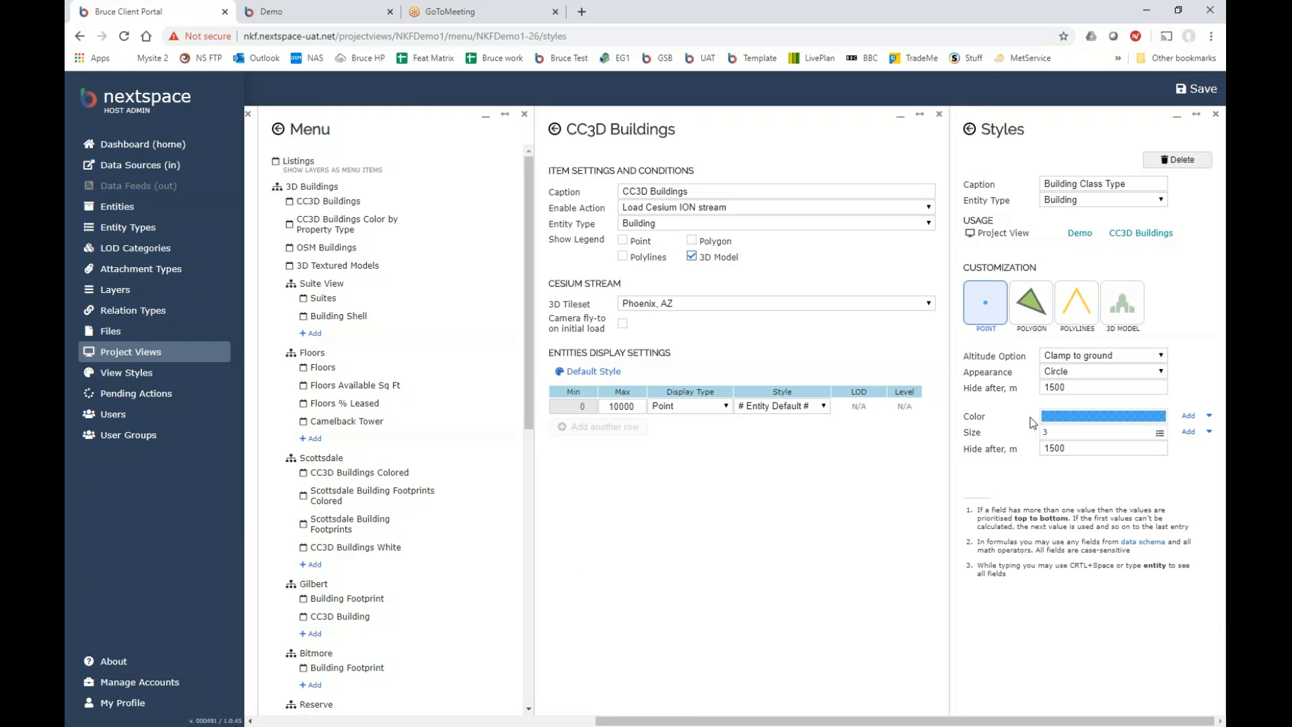
# Set the point size to 10 and switch the style type to 3D model.
pyautogui.doubleClick(1051, 433)
pyautogui.write('10')
pyautogui.click(1041, 314)
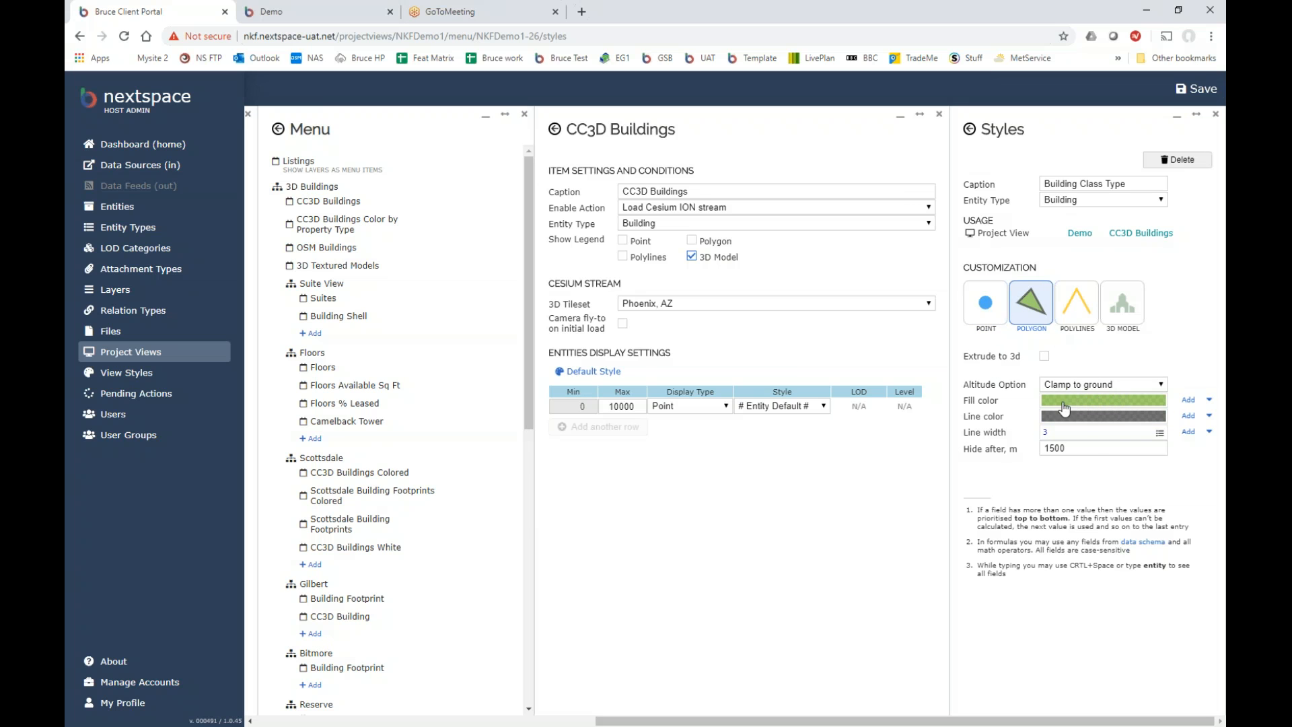
pyautogui.click(1078, 308)
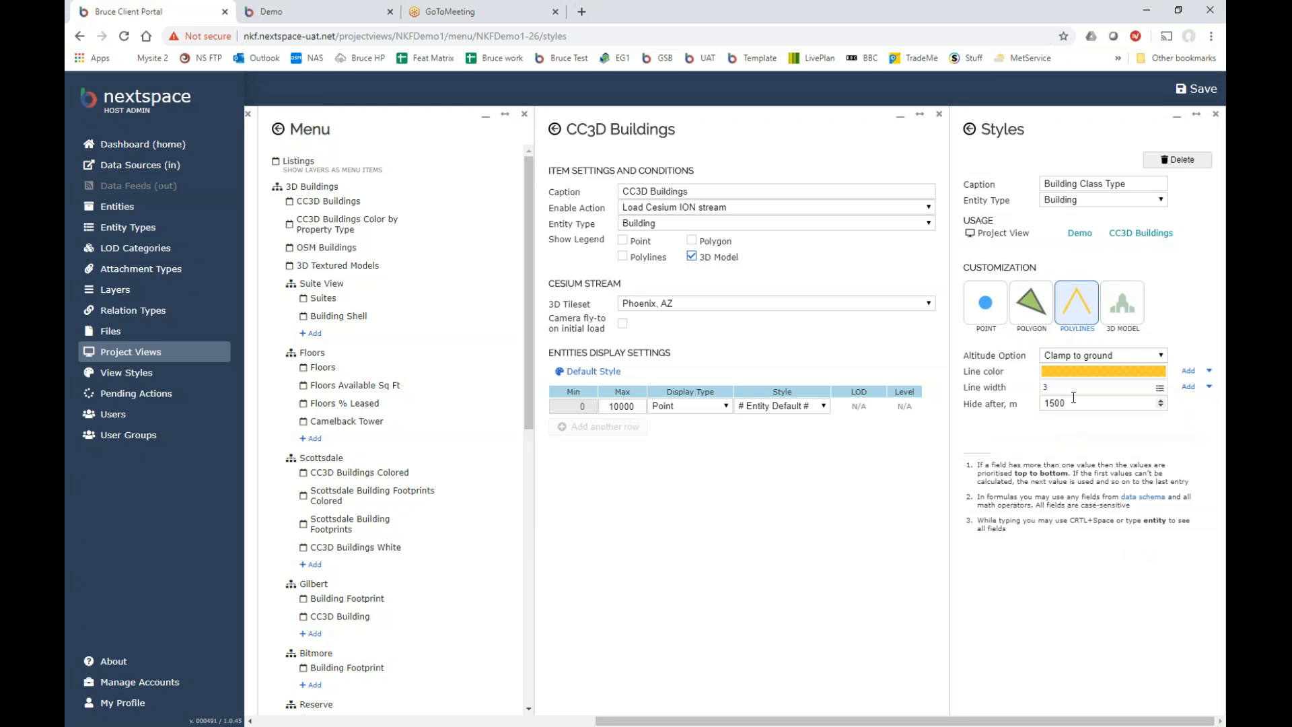
pyautogui.click(1121, 321)
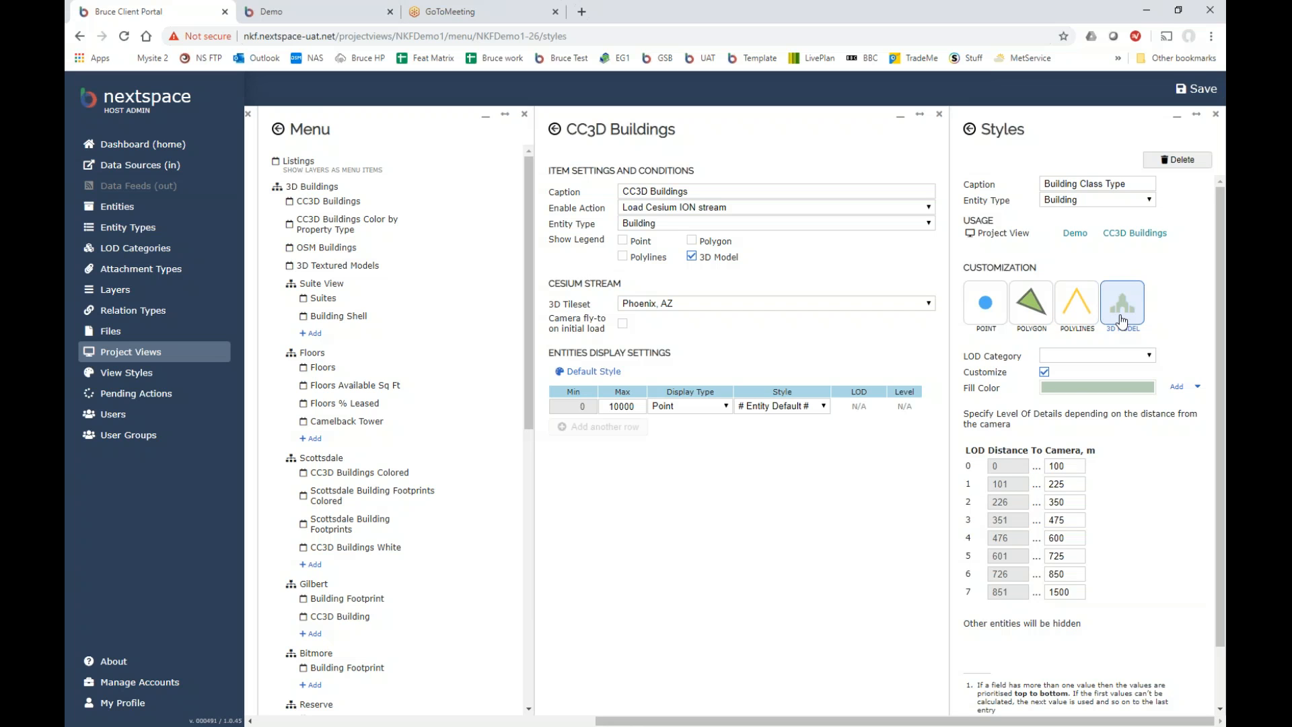
# Lighten the fill colour to pale cream (230, 230, 208) and save the style.
pyautogui.click(1089, 390)
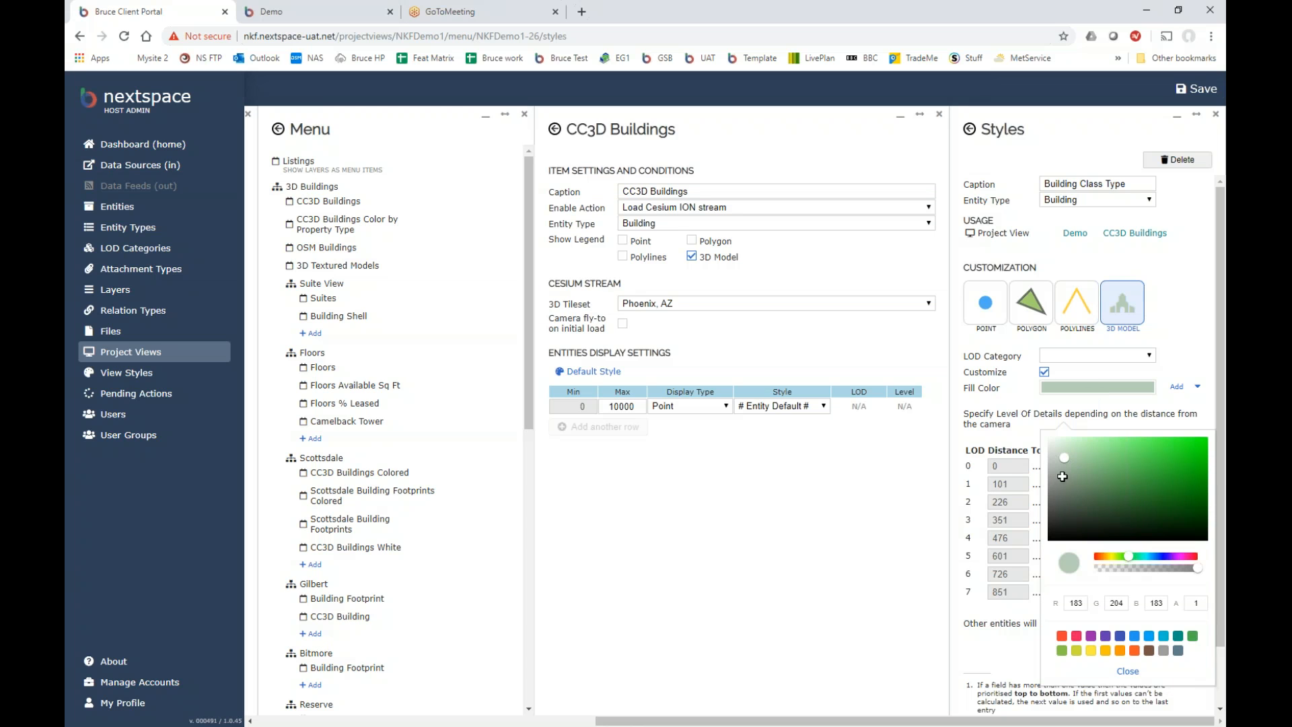
pyautogui.moveTo(1066, 459); pyautogui.dragTo(1063, 447)
pyautogui.moveTo(1130, 556); pyautogui.dragTo(1112, 557)
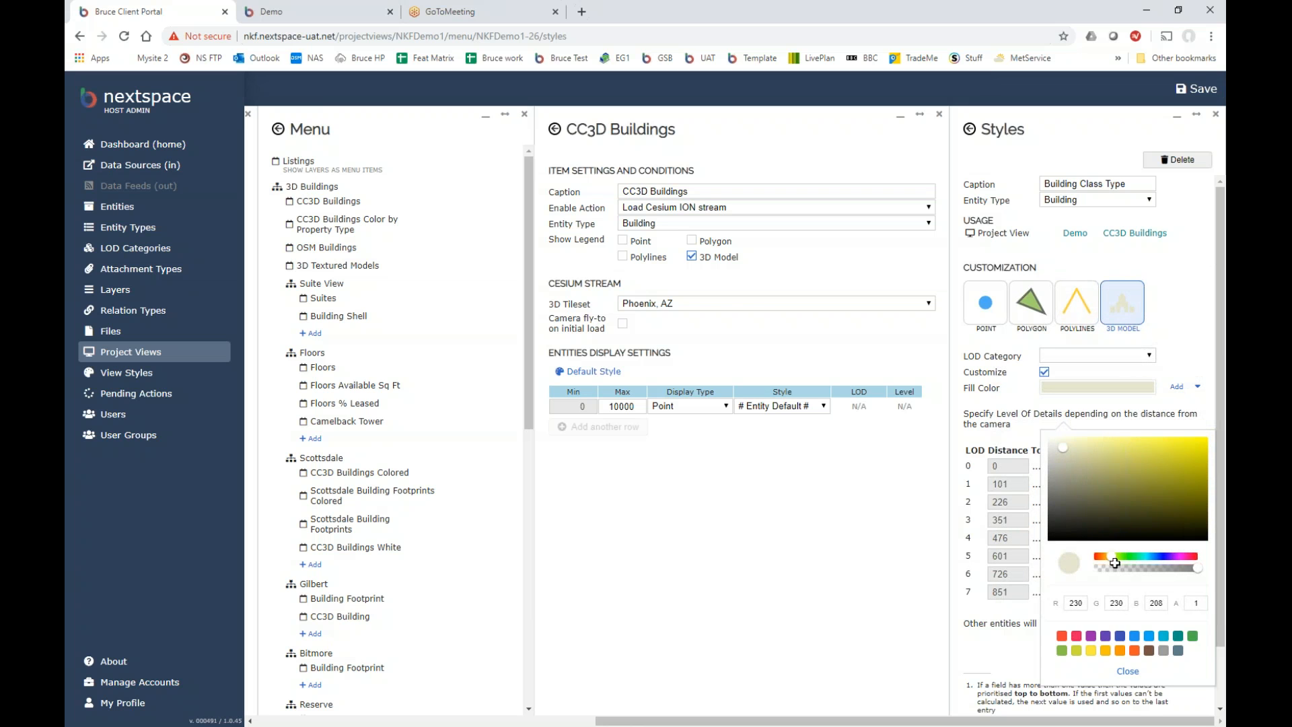
pyautogui.click(1128, 671)
pyautogui.click(1204, 91)
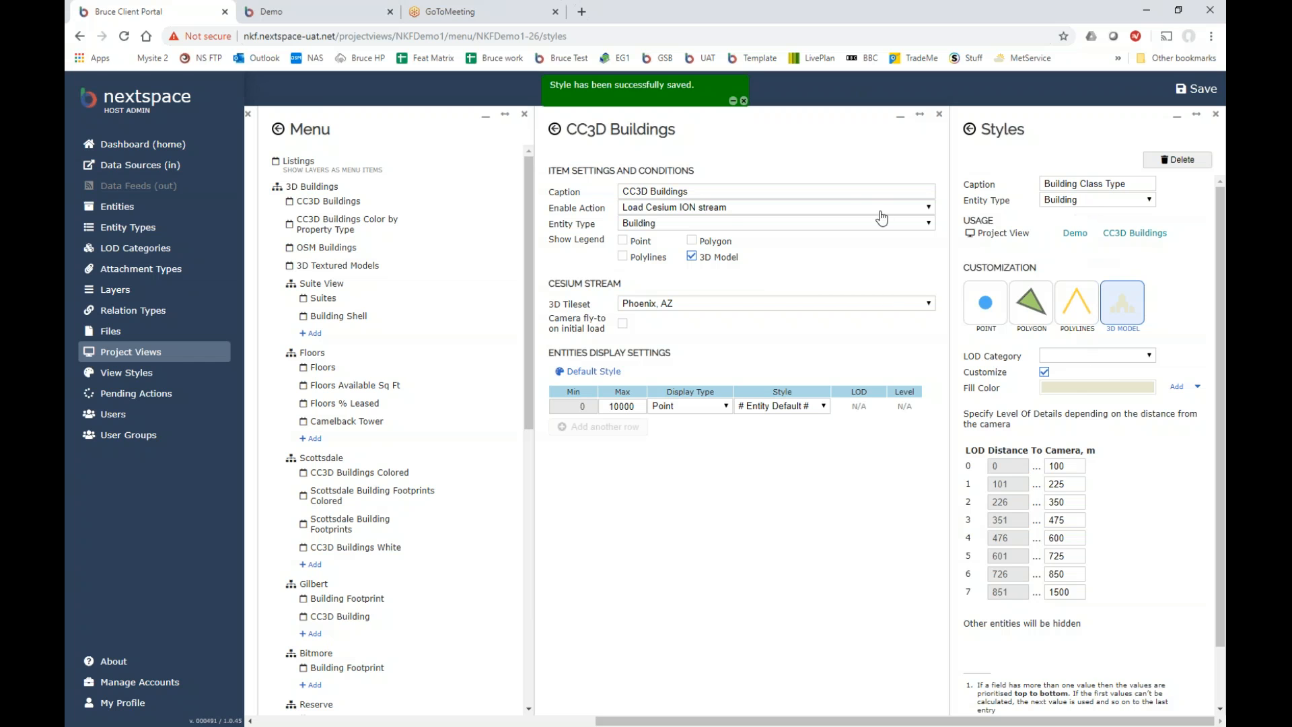
pyautogui.click(319, 16)
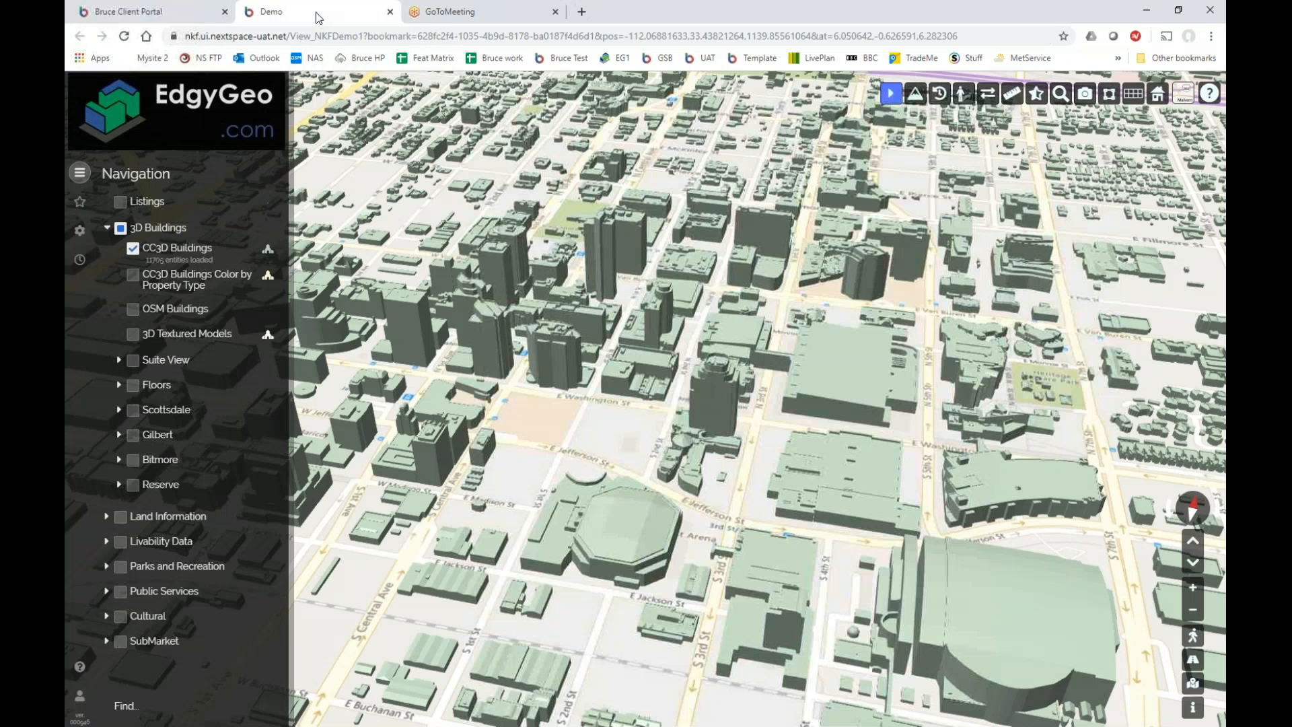
# Reload the Demo viewer and orbit the city to see the pale cream buildings.
pyautogui.click(127, 37)
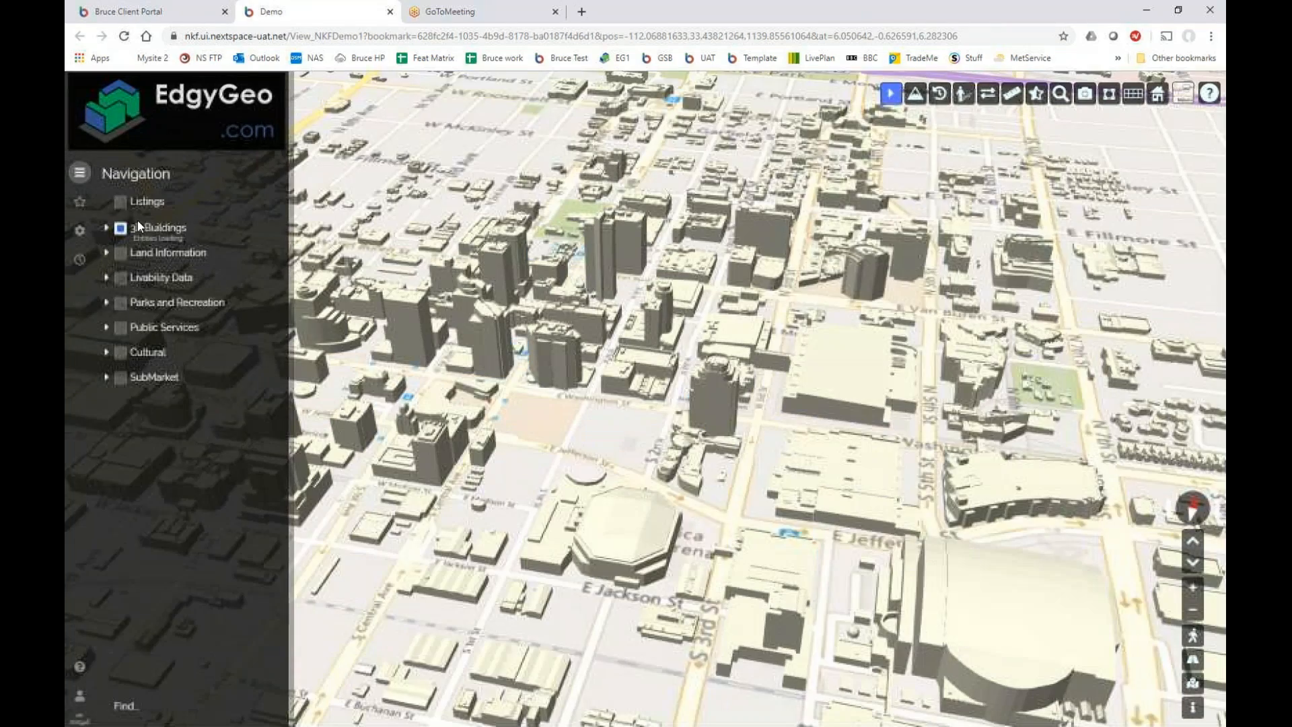
pyautogui.moveTo(734, 508); pyautogui.dragTo(715, 438)
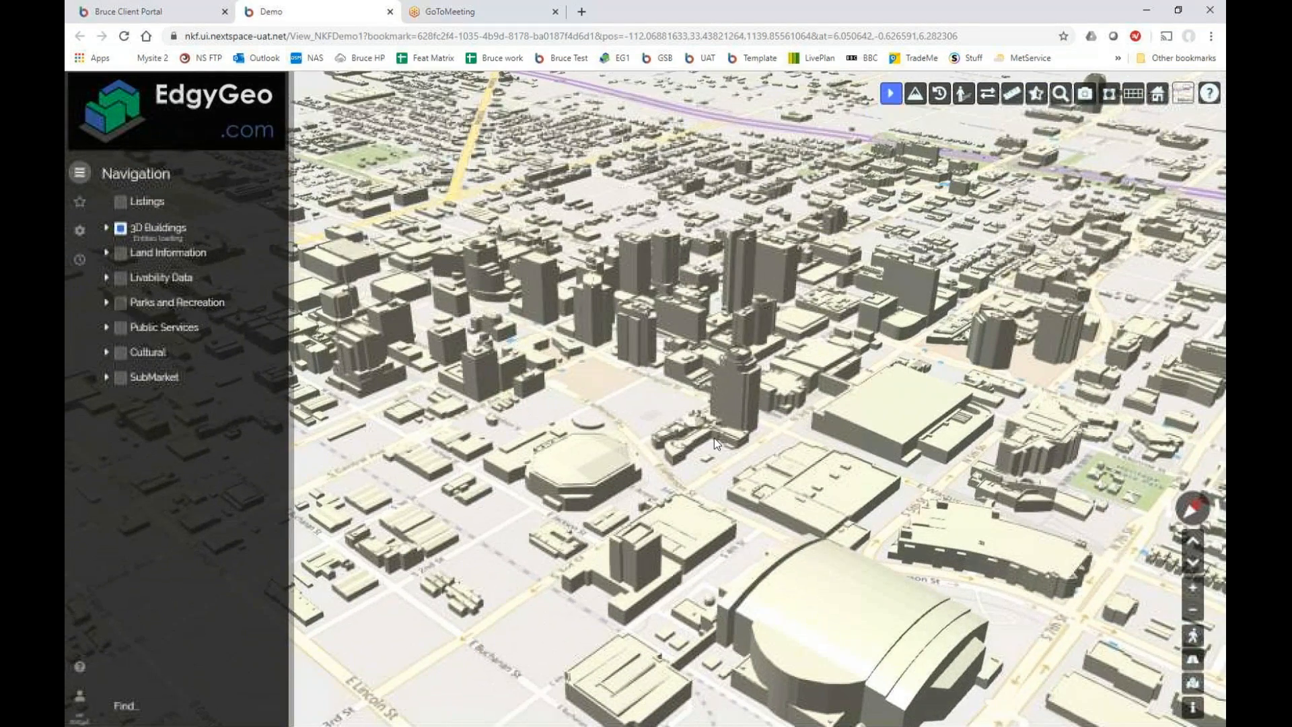
pyautogui.moveTo(714, 438); pyautogui.dragTo(718, 443)
pyautogui.scroll(-2, 718, 443)
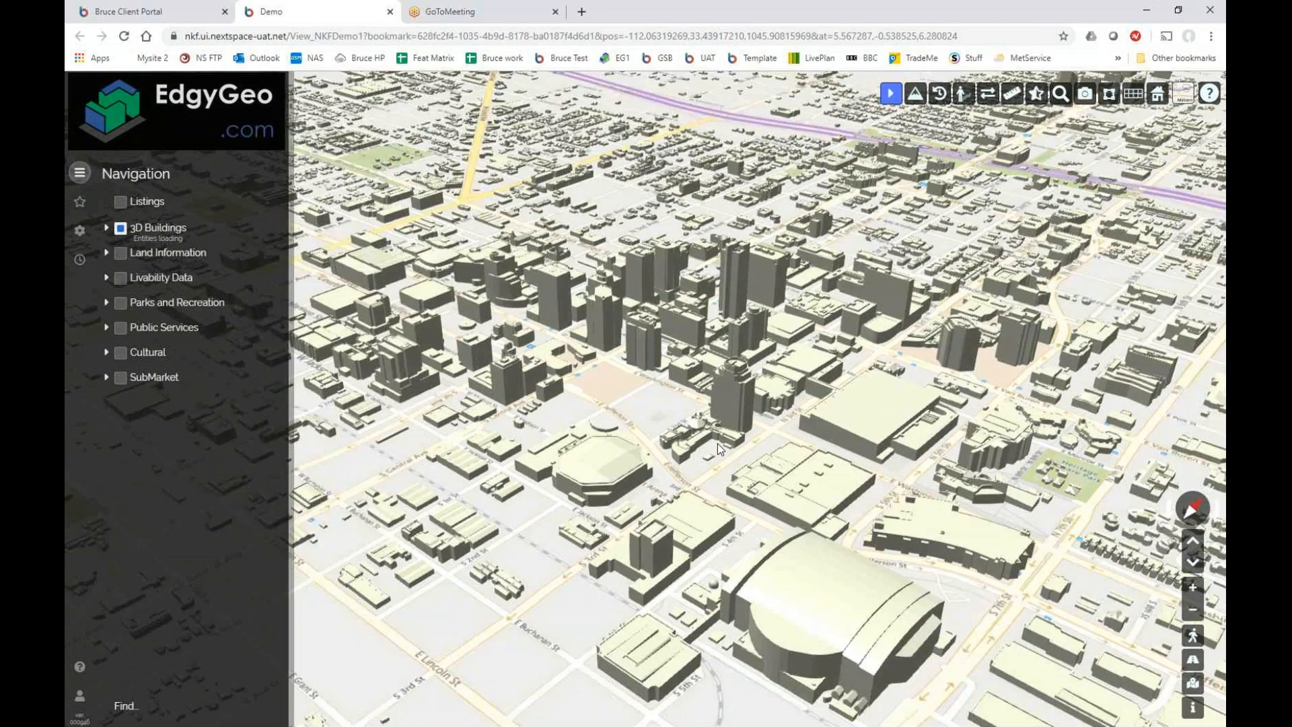
pyautogui.click(181, 15)
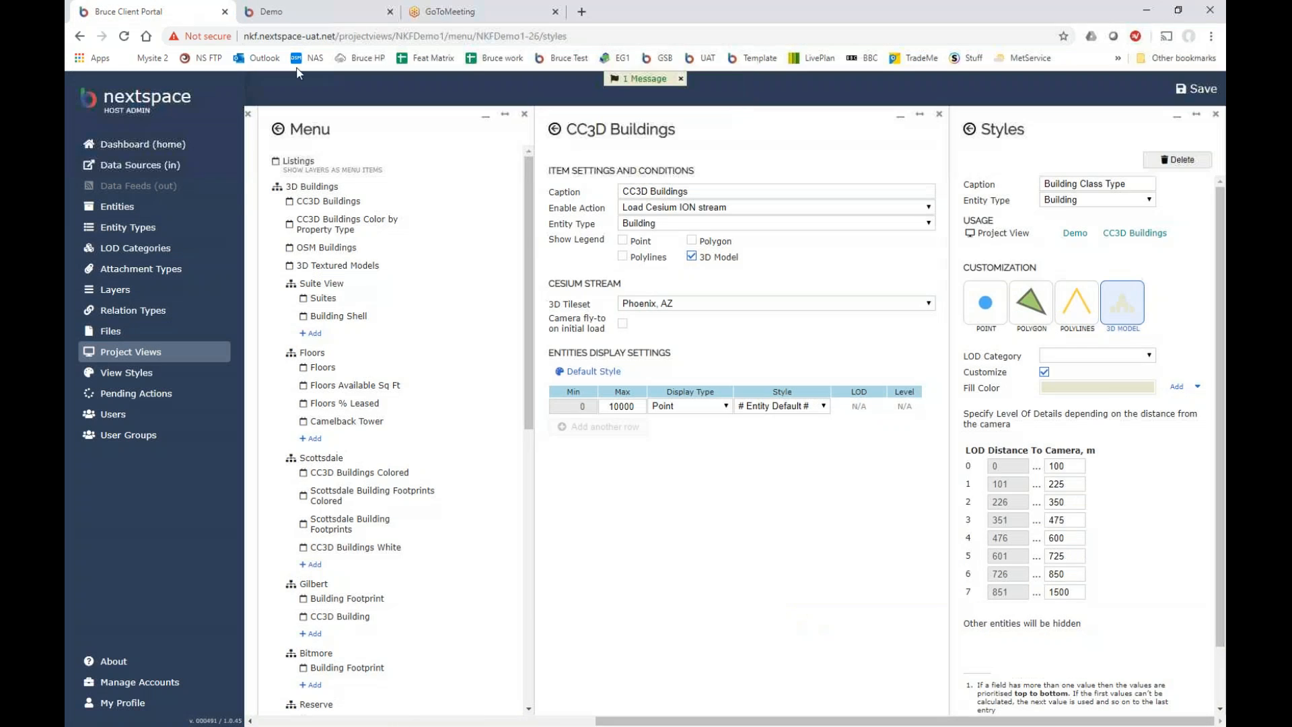
pyautogui.click(1101, 395)
# Change the fill colour to very light cyan (217, 232, 234) and save the style.
pyautogui.moveTo(1115, 560); pyautogui.dragTo(1107, 559)
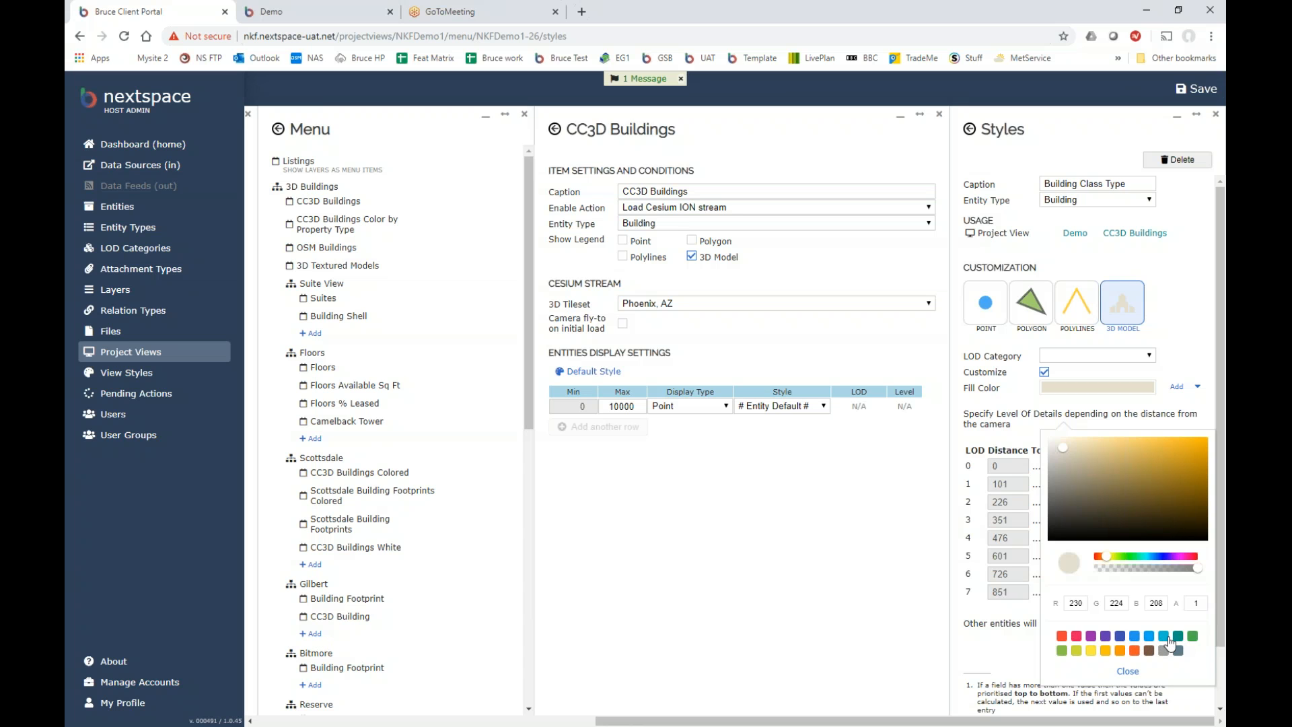
pyautogui.click(1163, 636)
pyautogui.click(1064, 449)
pyautogui.moveTo(1063, 449); pyautogui.dragTo(1058, 446)
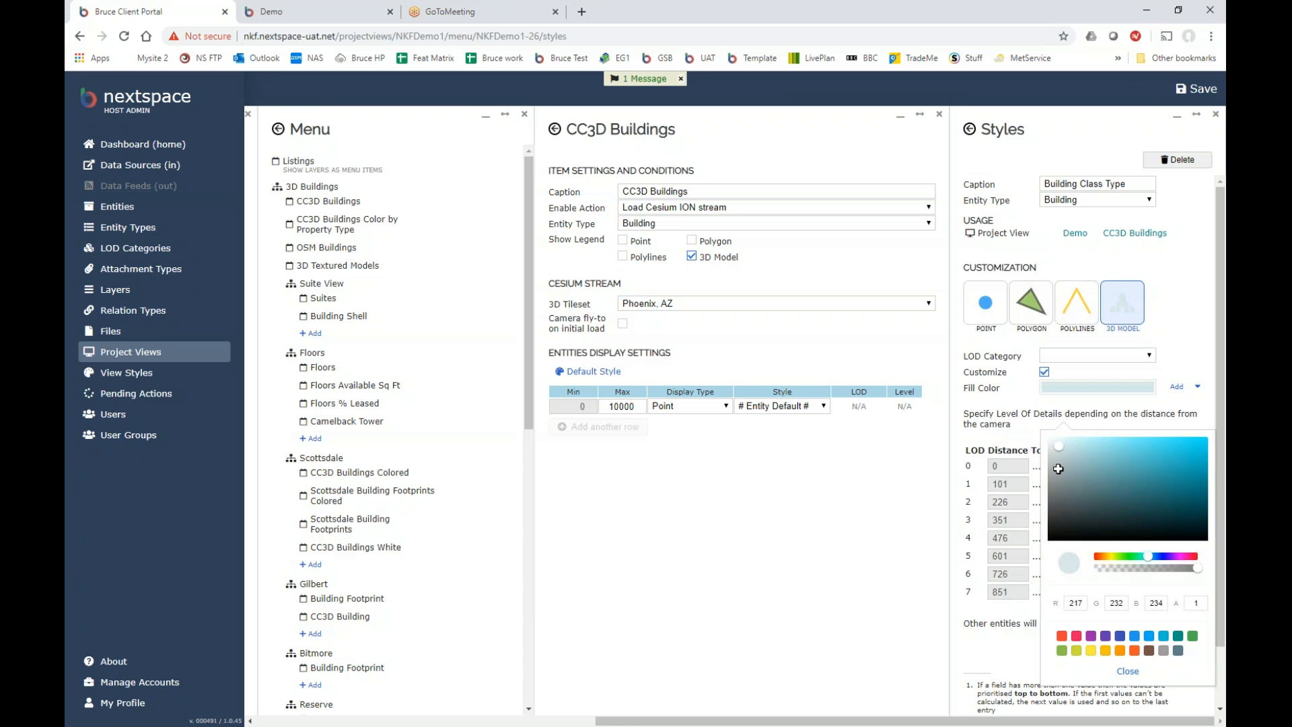
pyautogui.click(1128, 671)
pyautogui.click(1198, 89)
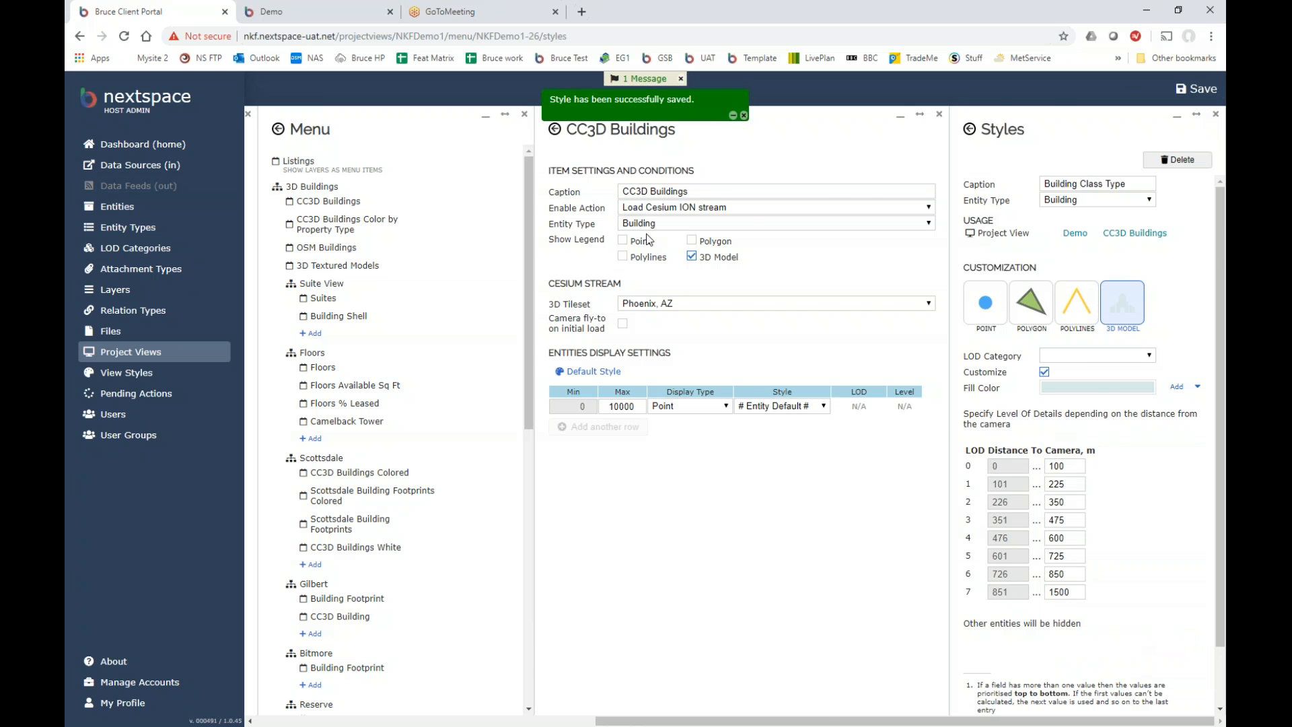
# Reload the Demo viewer to show the pale blue-grey buildings.
pyautogui.click(290, 13)
pyautogui.click(123, 39)
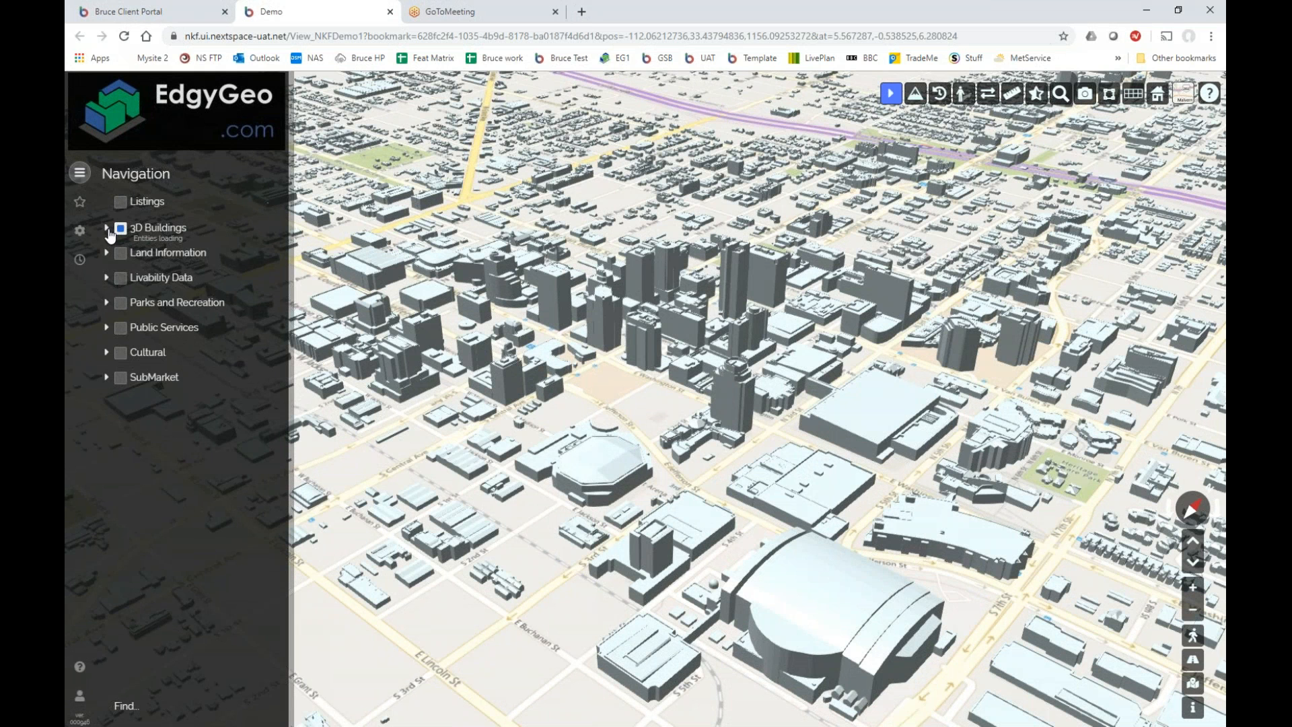
pyautogui.click(107, 227)
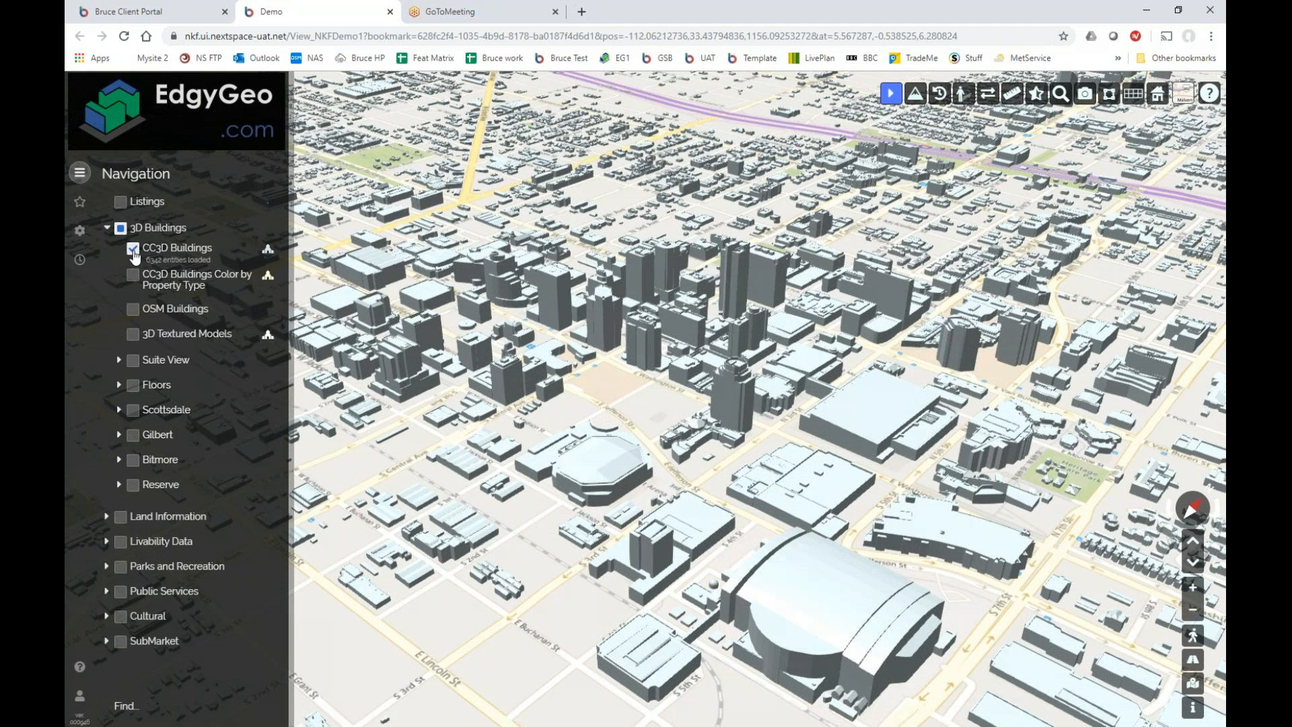
# Swap CC3D Buildings for CC3D Buildings Color by Property Type and orbit to view the colours.
pyautogui.click(133, 249)
pyautogui.click(132, 276)
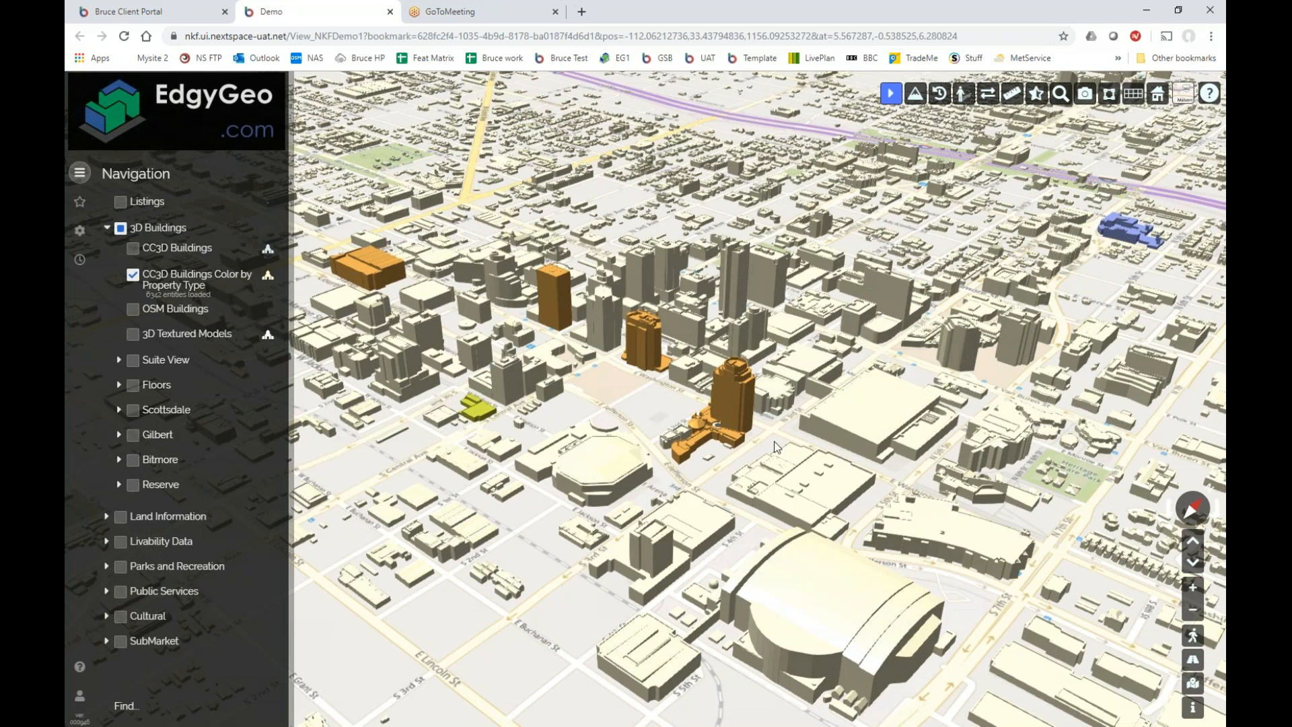
pyautogui.moveTo(700, 396)
pyautogui.mouseDown()
pyautogui.moveTo(675, 408)
pyautogui.moveTo(658, 387)
pyautogui.moveTo(686, 390)
pyautogui.mouseUp()
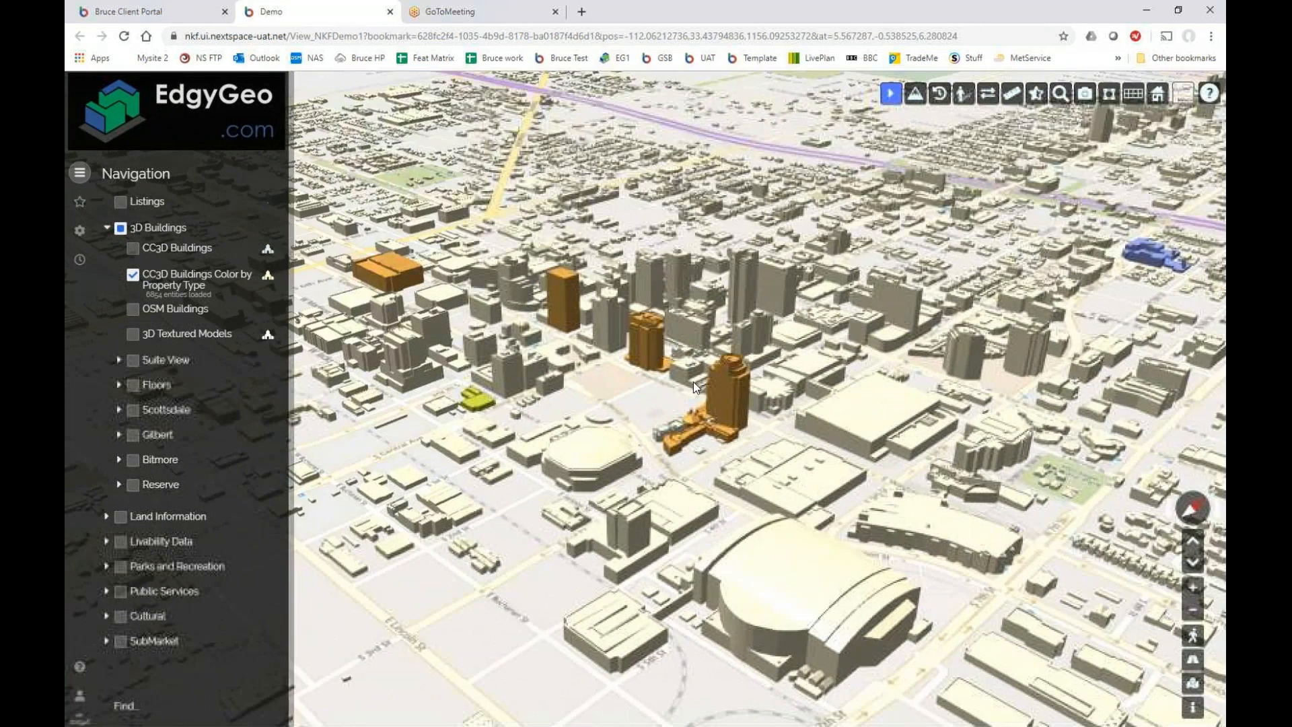
pyautogui.click(172, 12)
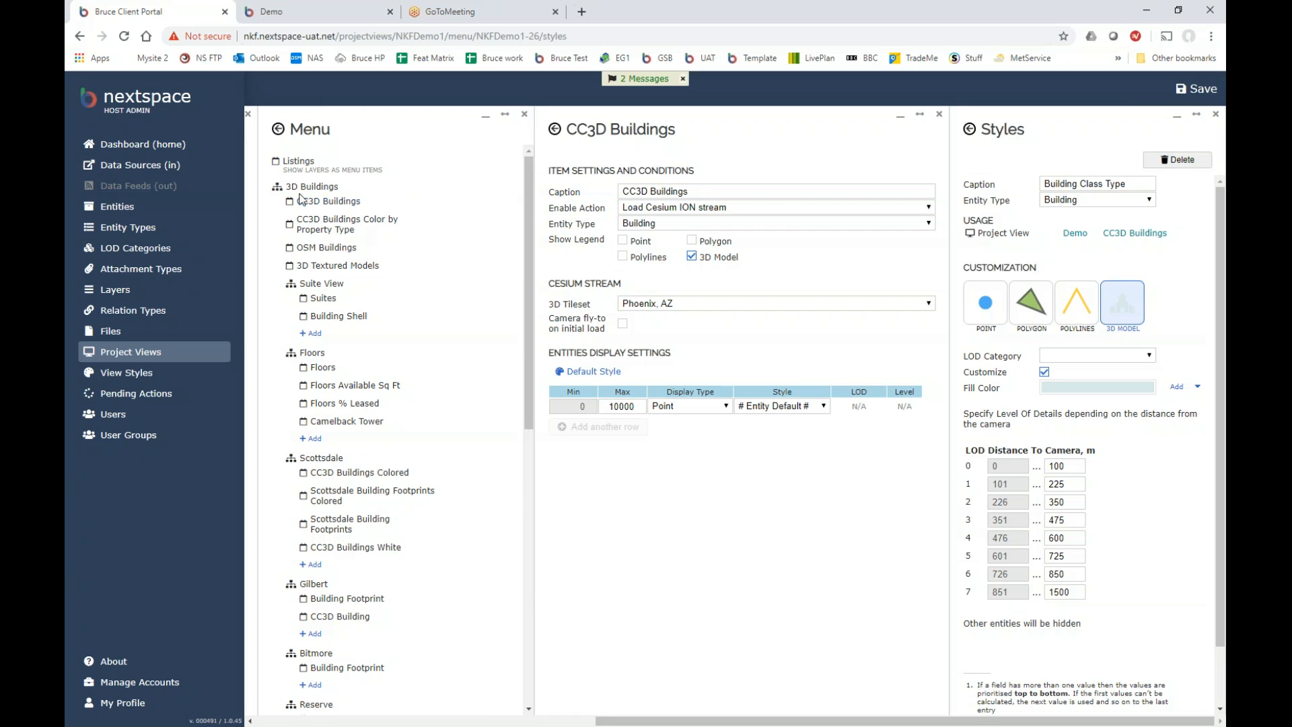
# Add a Field value source beside the Property Subtype fill colour, then close the Data Schema panel.
pyautogui.click(323, 226)
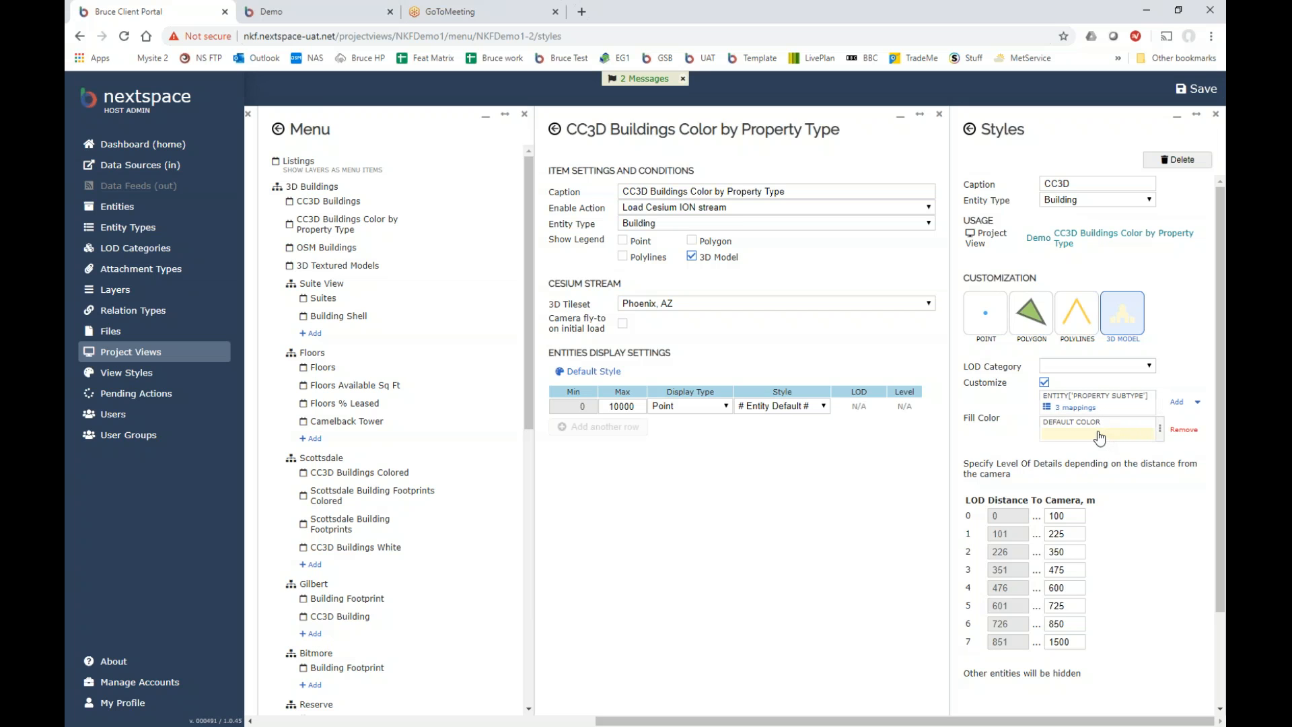
pyautogui.click(1179, 406)
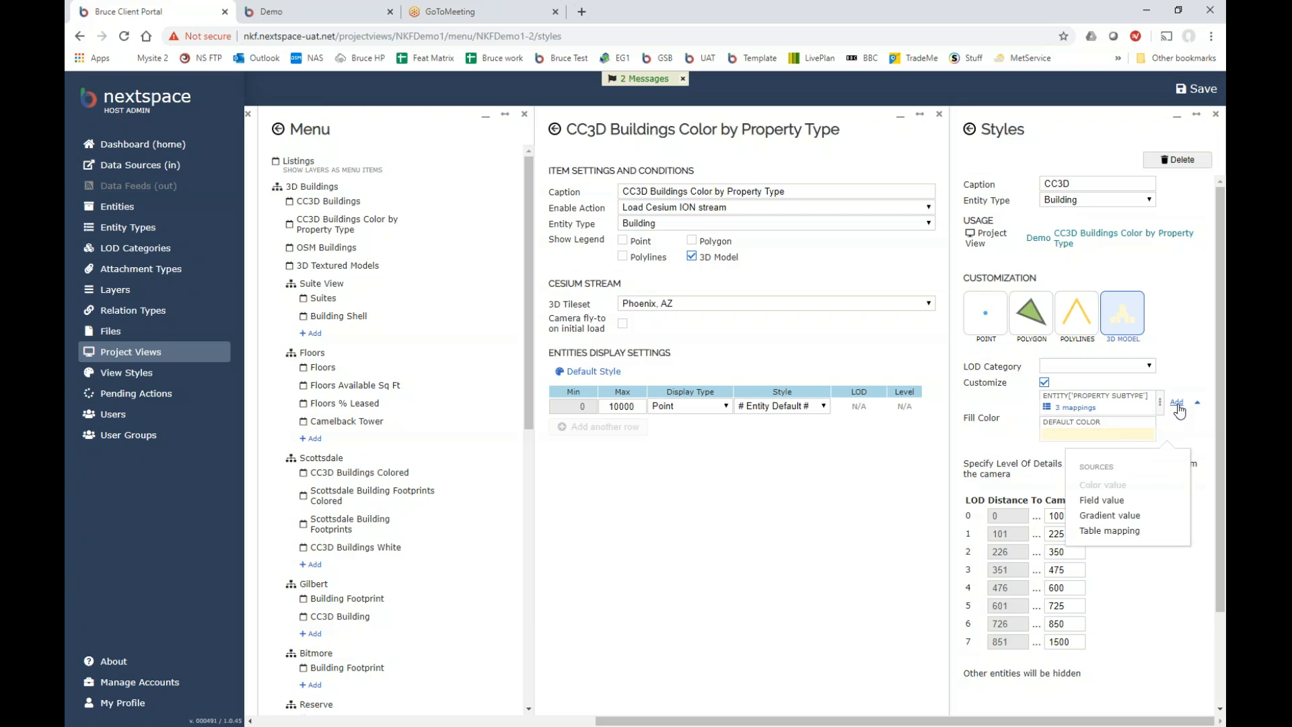
pyautogui.click(1131, 506)
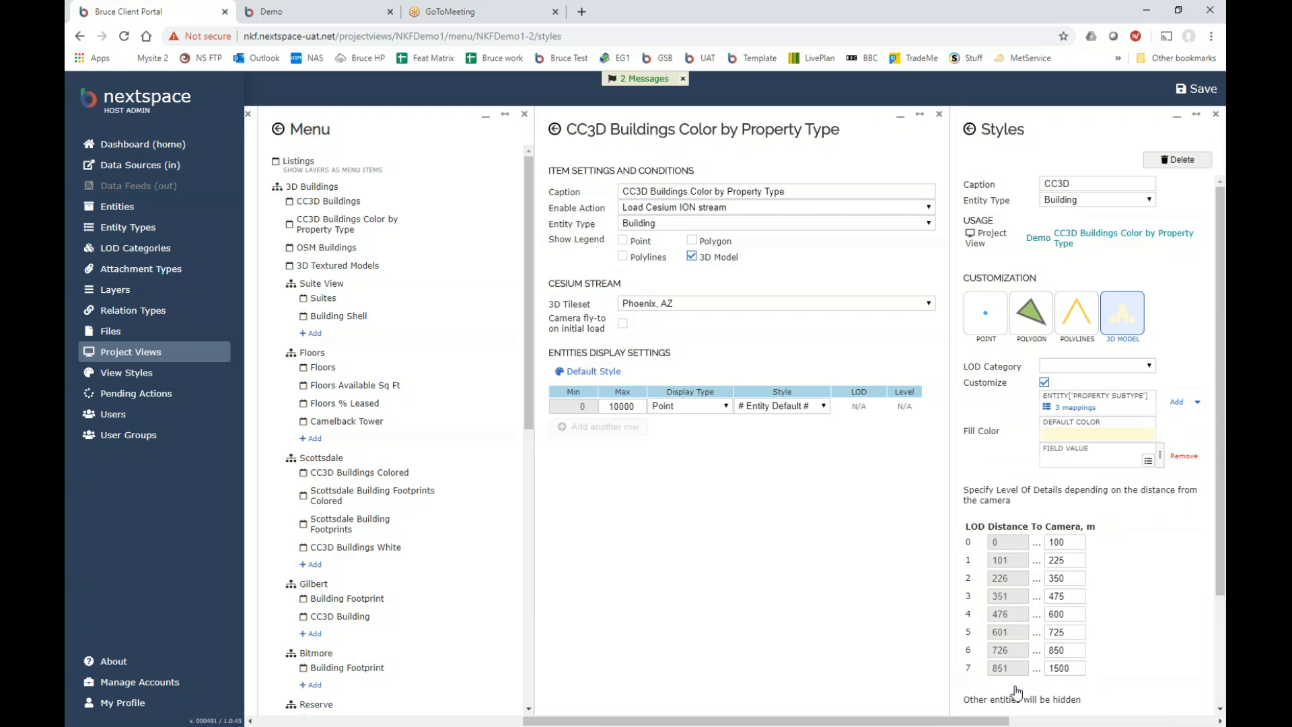
pyautogui.moveTo(1001, 717); pyautogui.dragTo(1167, 710)
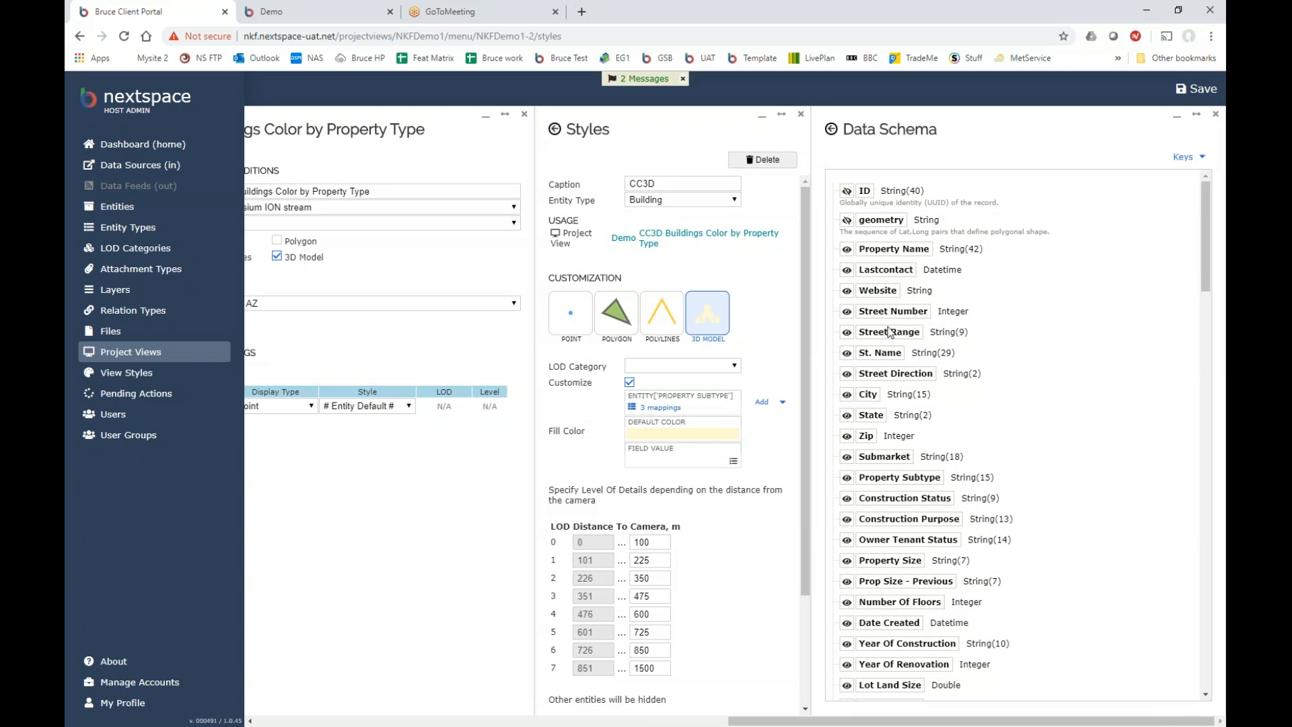
pyautogui.scroll(-5, 894, 462)
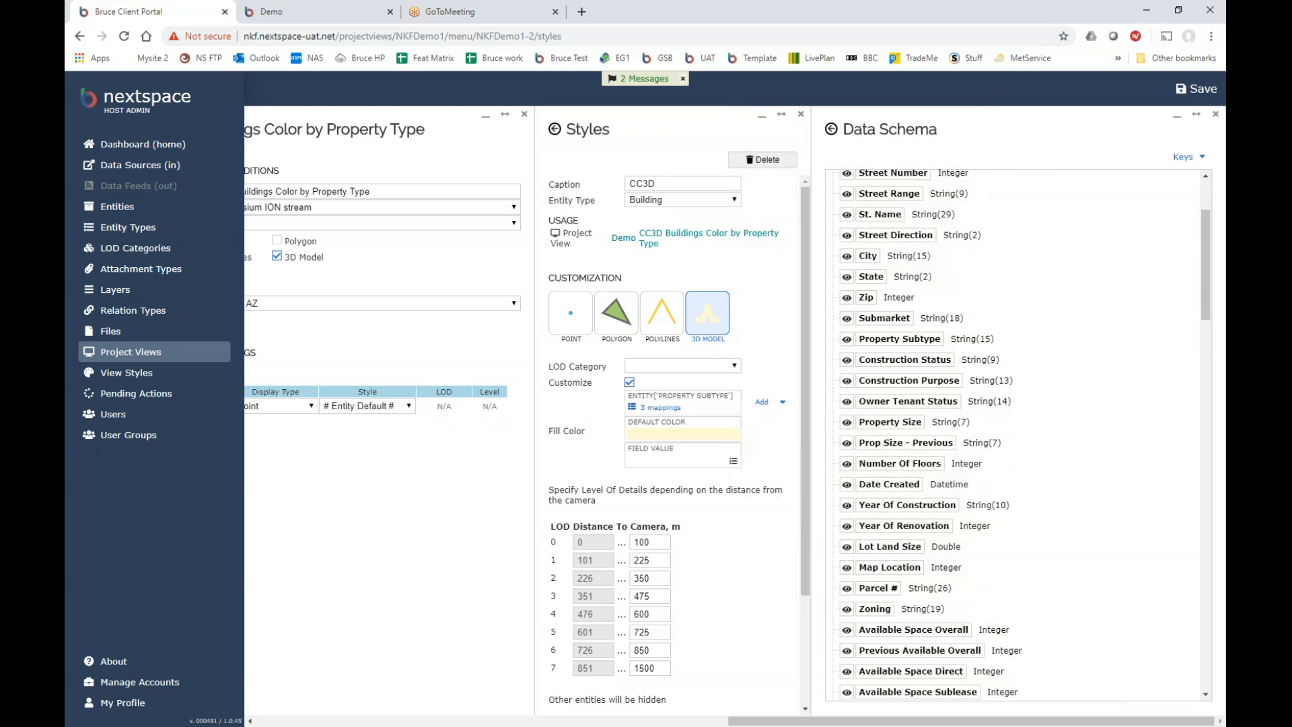
pyautogui.click(1216, 114)
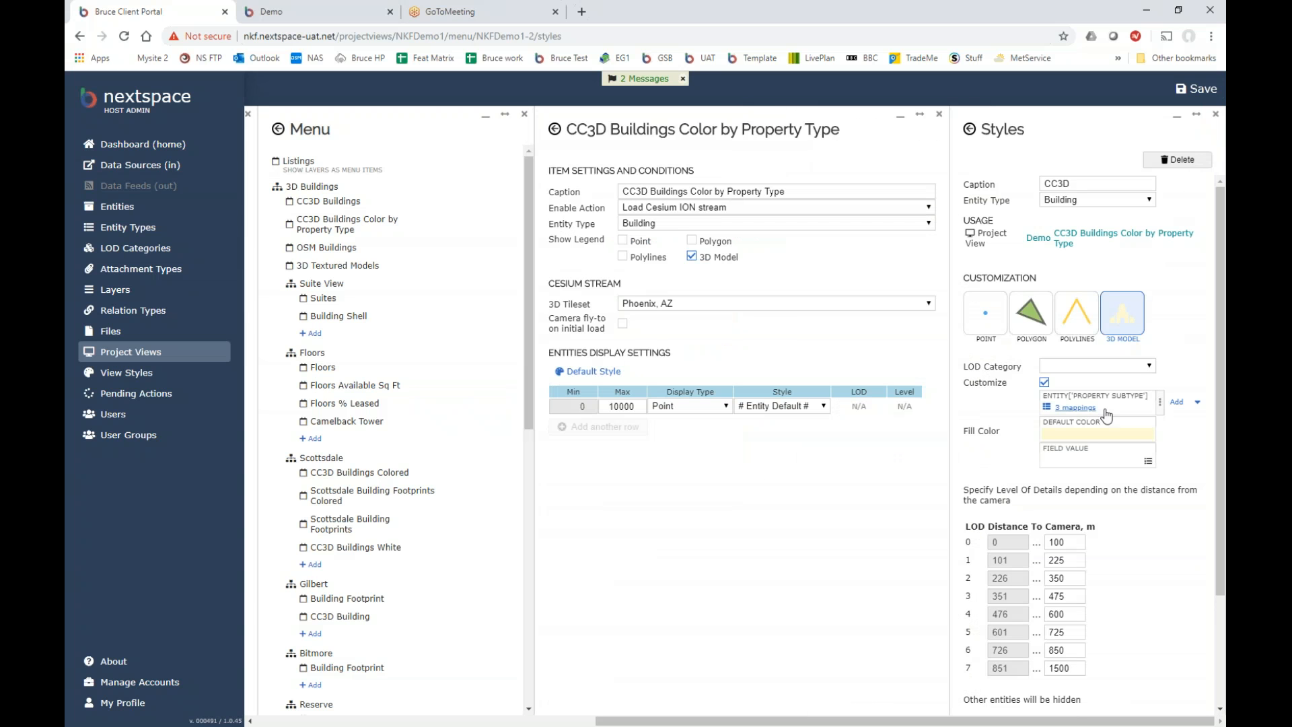
# Remove the Field Value source and review the 3 Property Subtype mappings for Classes A, B and C.
pyautogui.click(1182, 458)
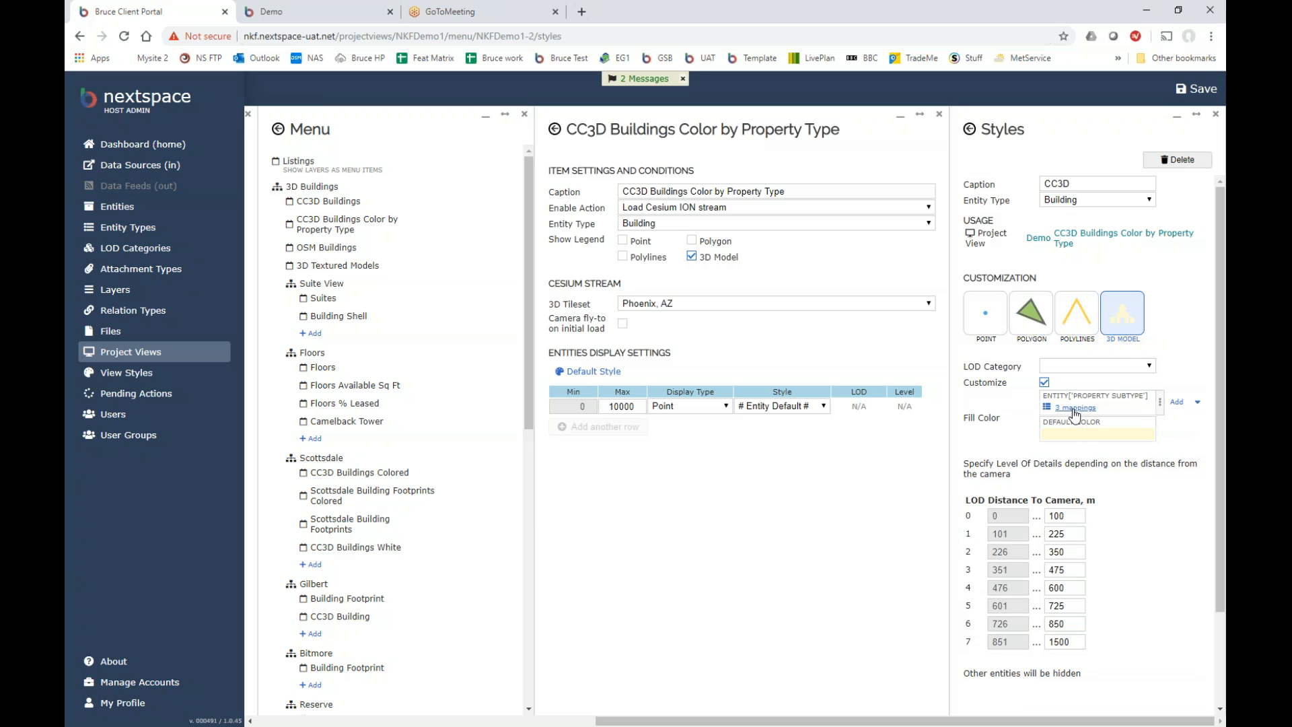
pyautogui.click(1074, 408)
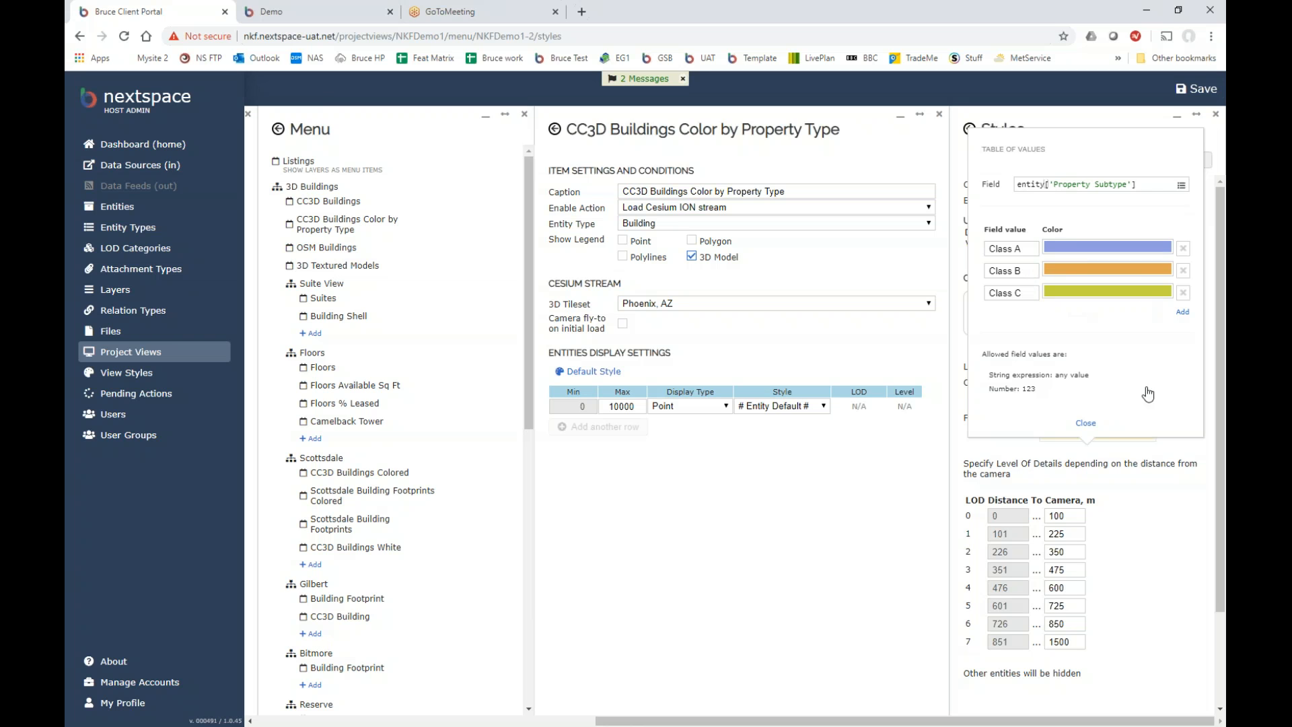
pyautogui.click(1085, 424)
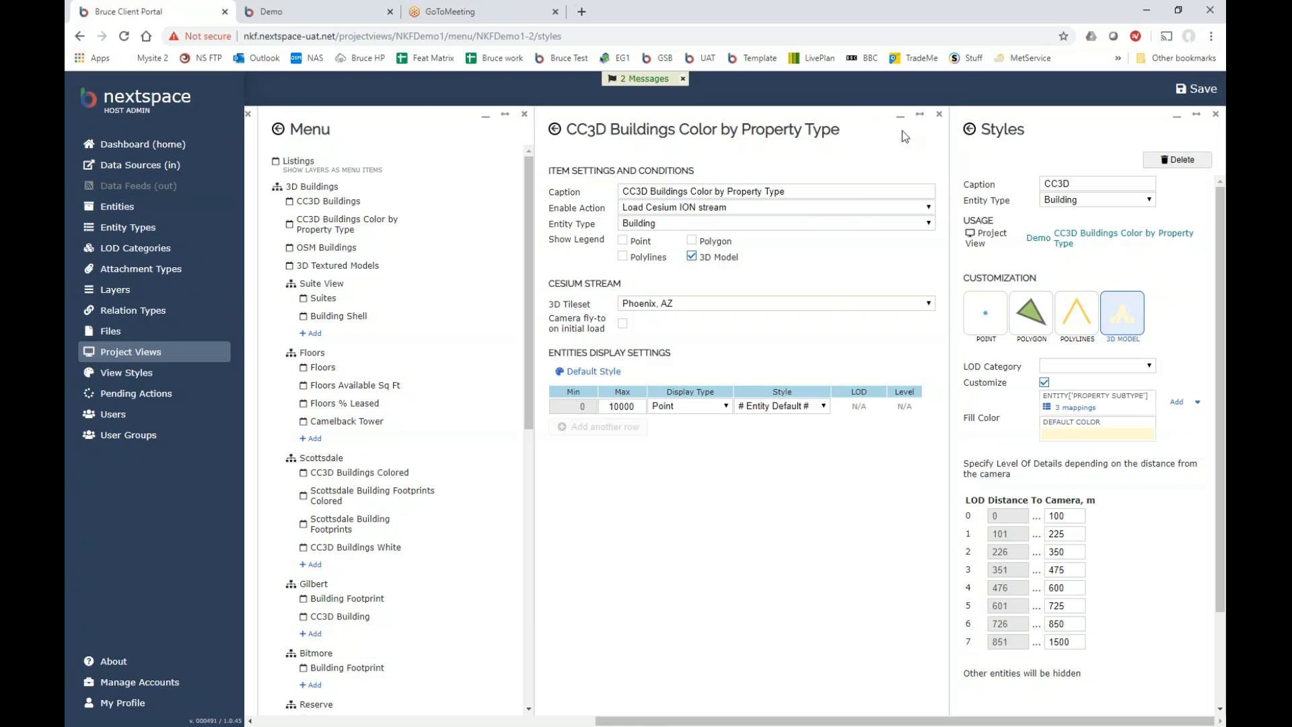
# Inspect the yellow building's details in the viewer, close its info card, and return to admin.
pyautogui.click(316, 11)
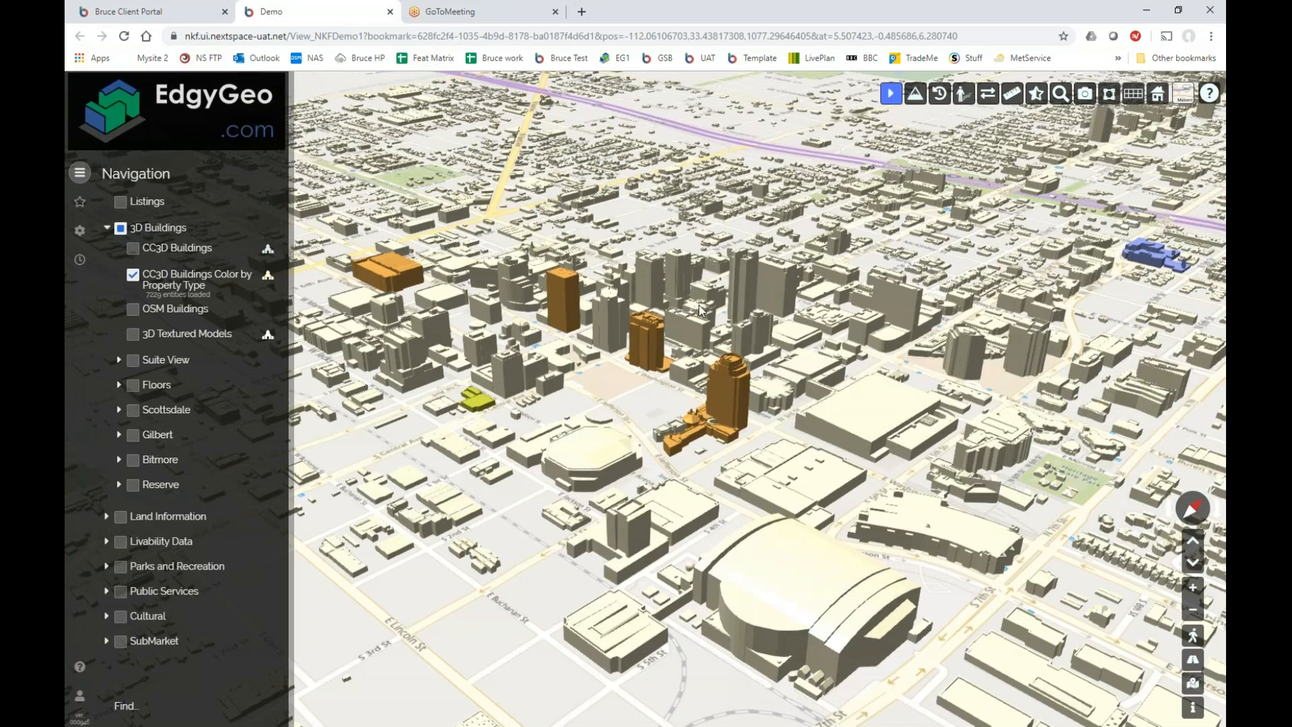
pyautogui.scroll(-3, 697, 302)
pyautogui.scroll(5, 563, 364)
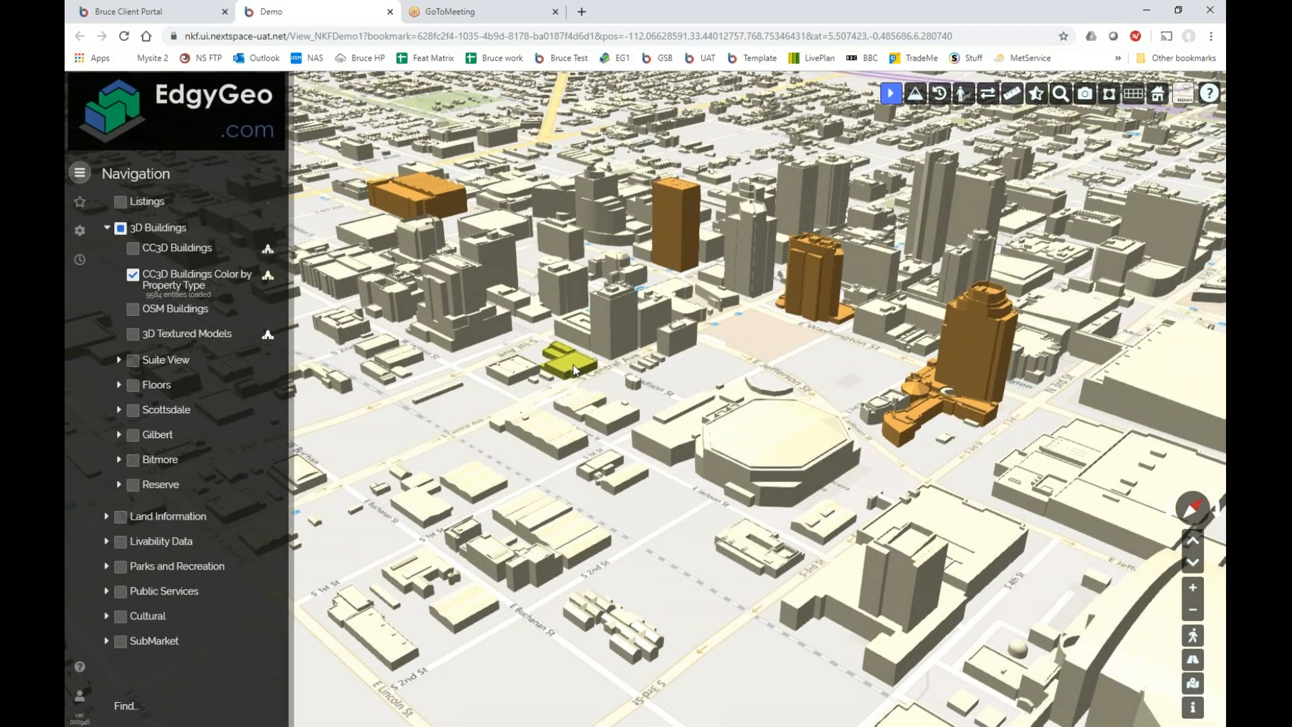
pyautogui.click(574, 369)
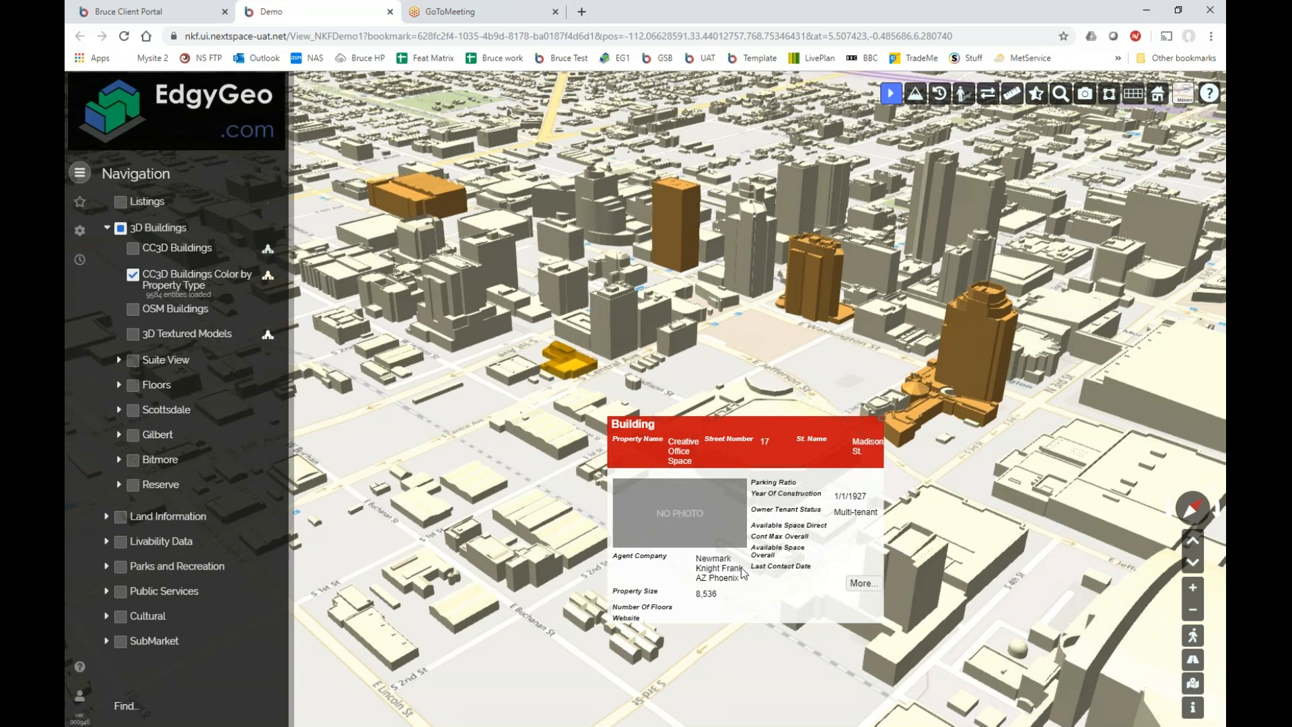
pyautogui.click(881, 420)
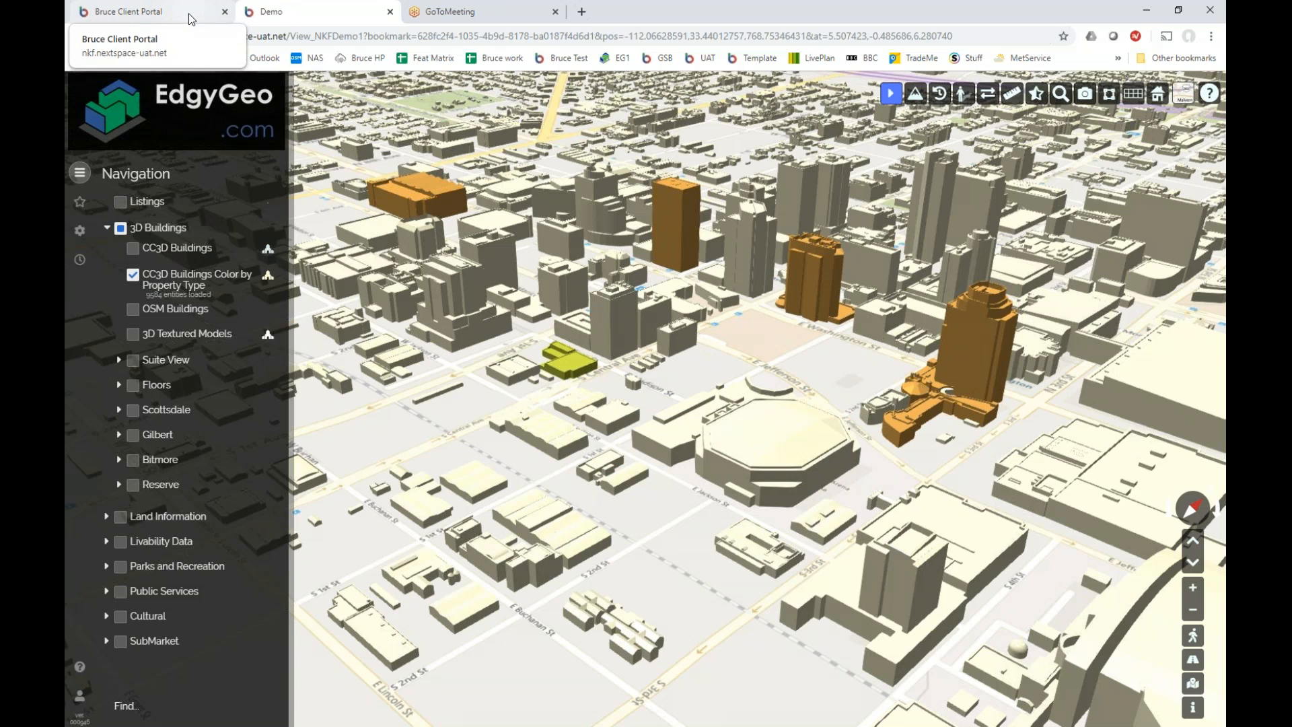
pyautogui.click(573, 363)
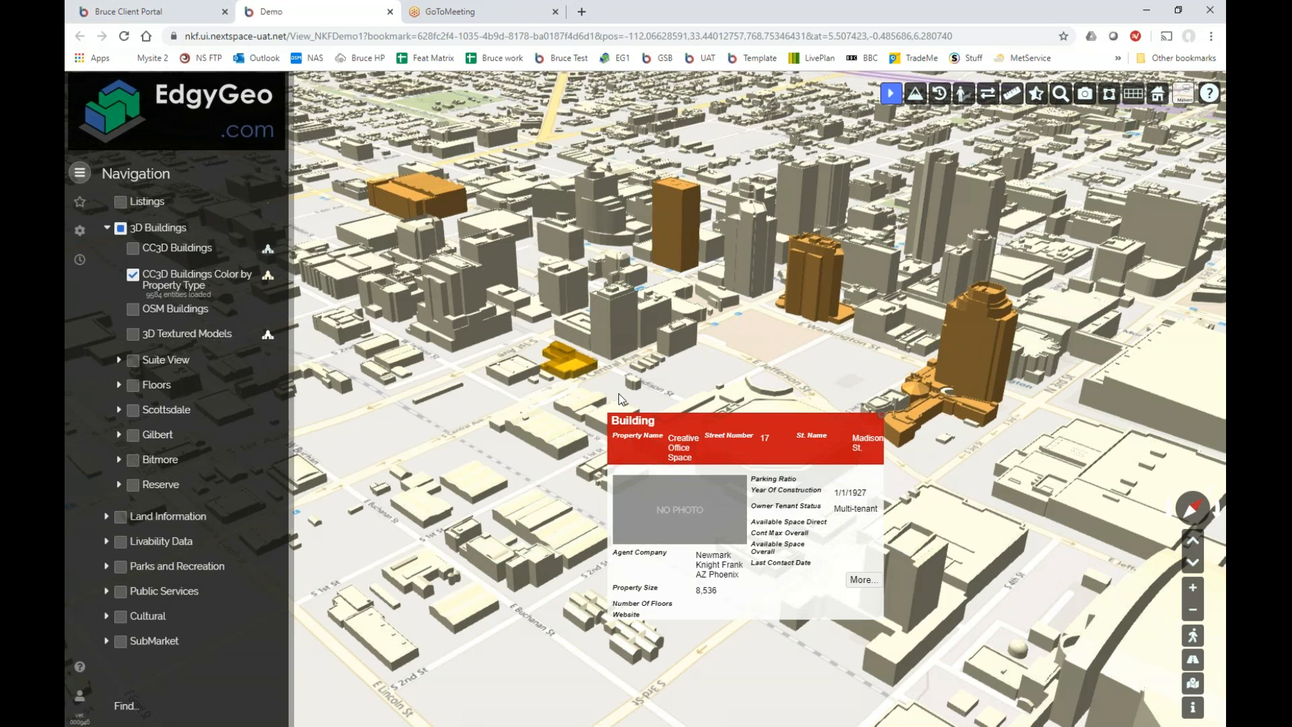
pyautogui.click(881, 416)
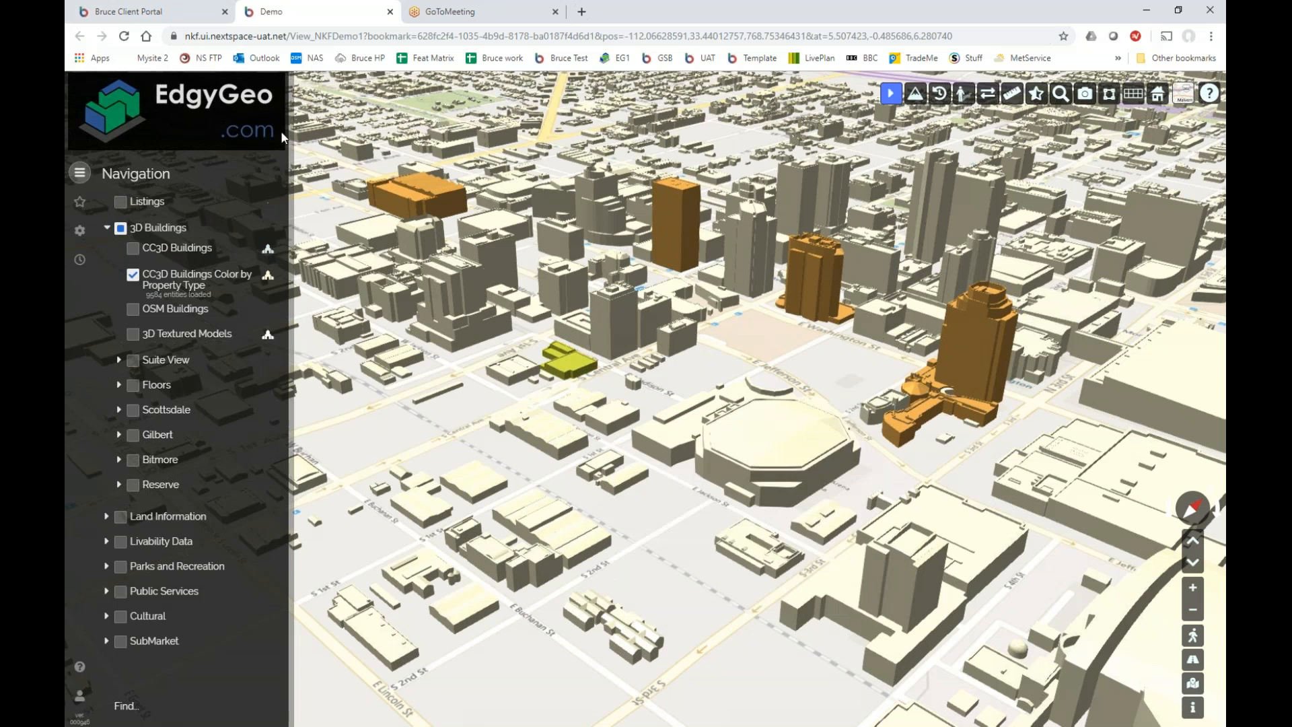
pyautogui.click(193, 13)
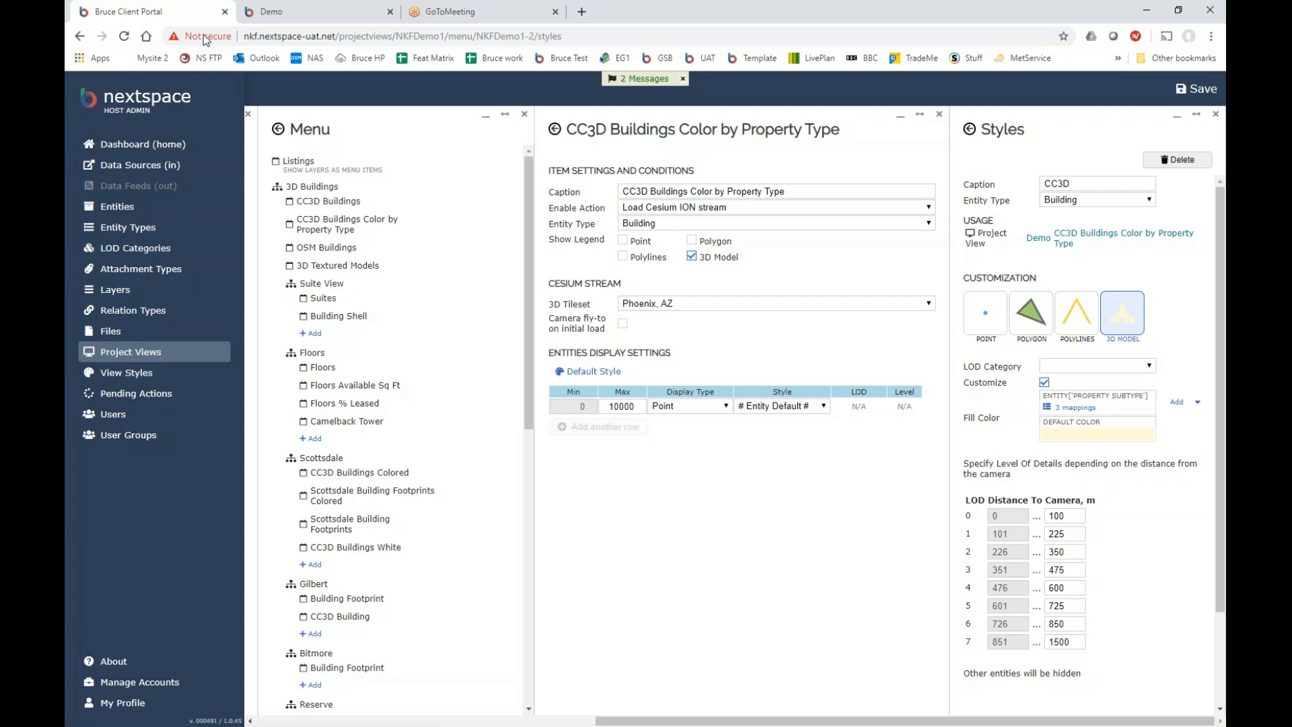
# Open the Building entity type's Building Summary Popup form for editing.
pyautogui.click(133, 229)
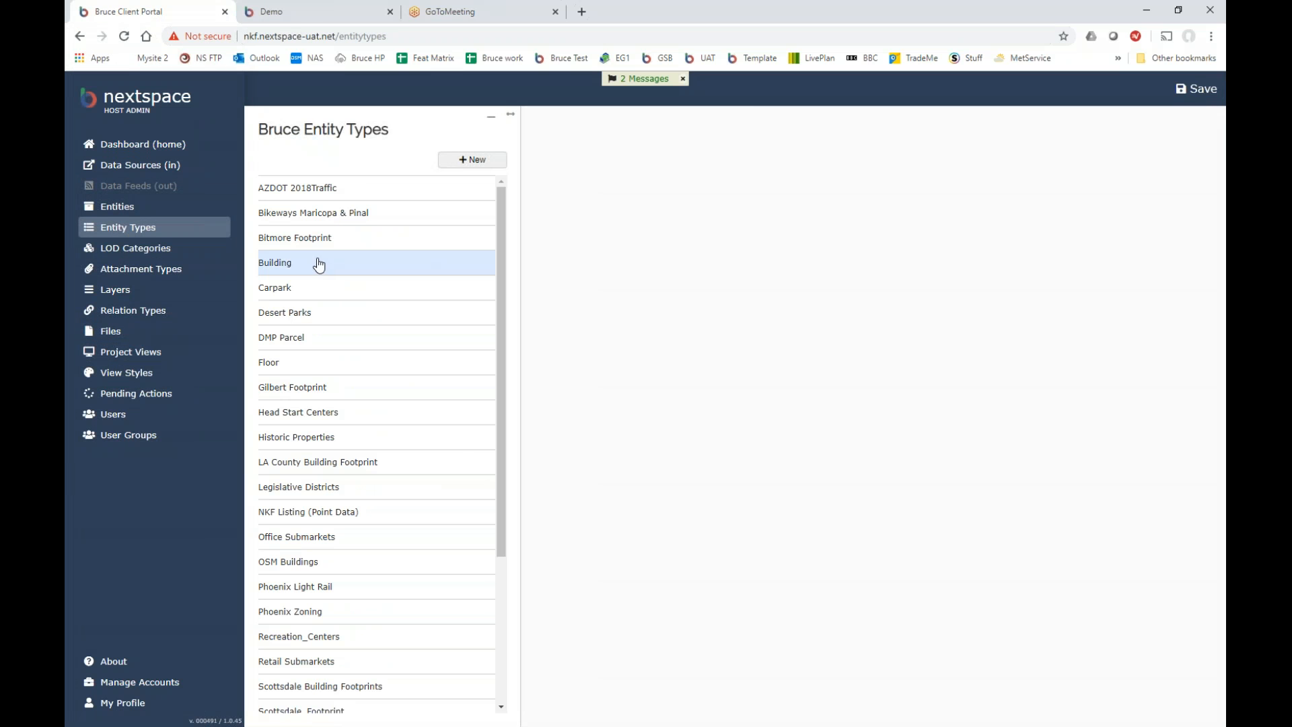
pyautogui.click(316, 263)
pyautogui.click(616, 422)
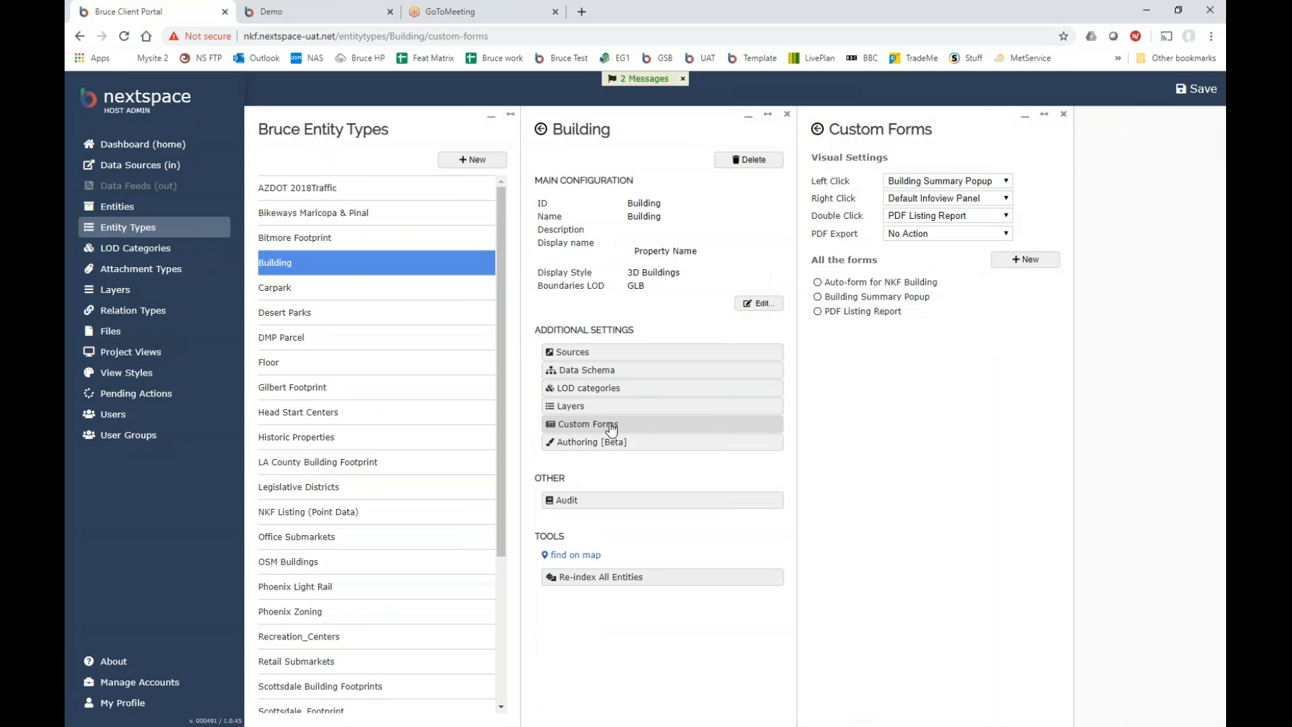
pyautogui.click(880, 282)
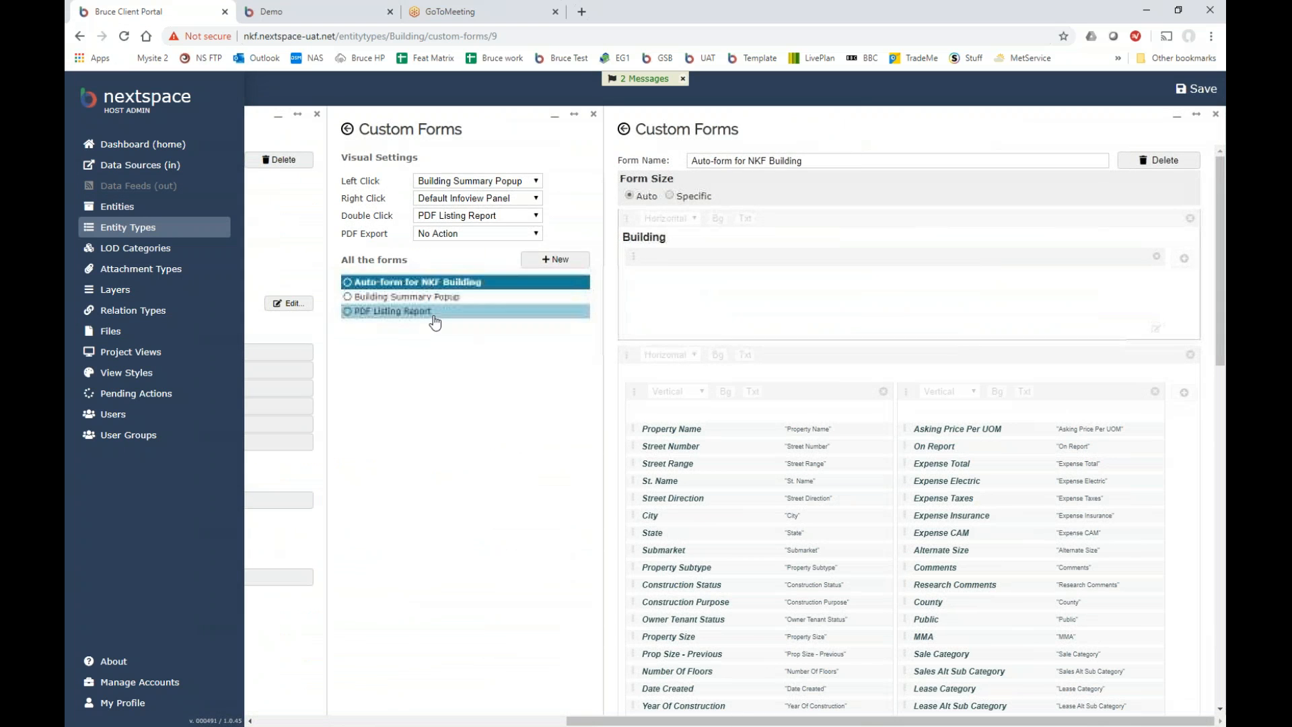
pyautogui.click(430, 298)
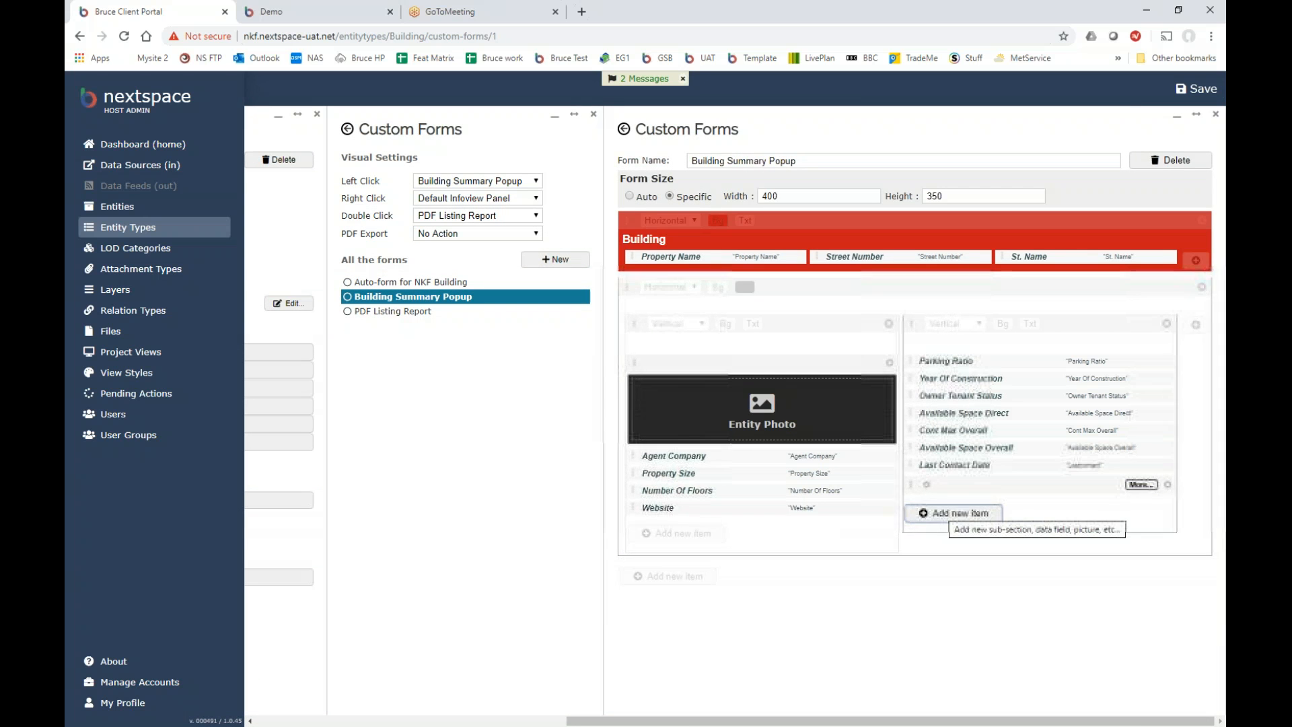
# Add a Property Subtype data value at the top of the right column and save.
pyautogui.click(956, 513)
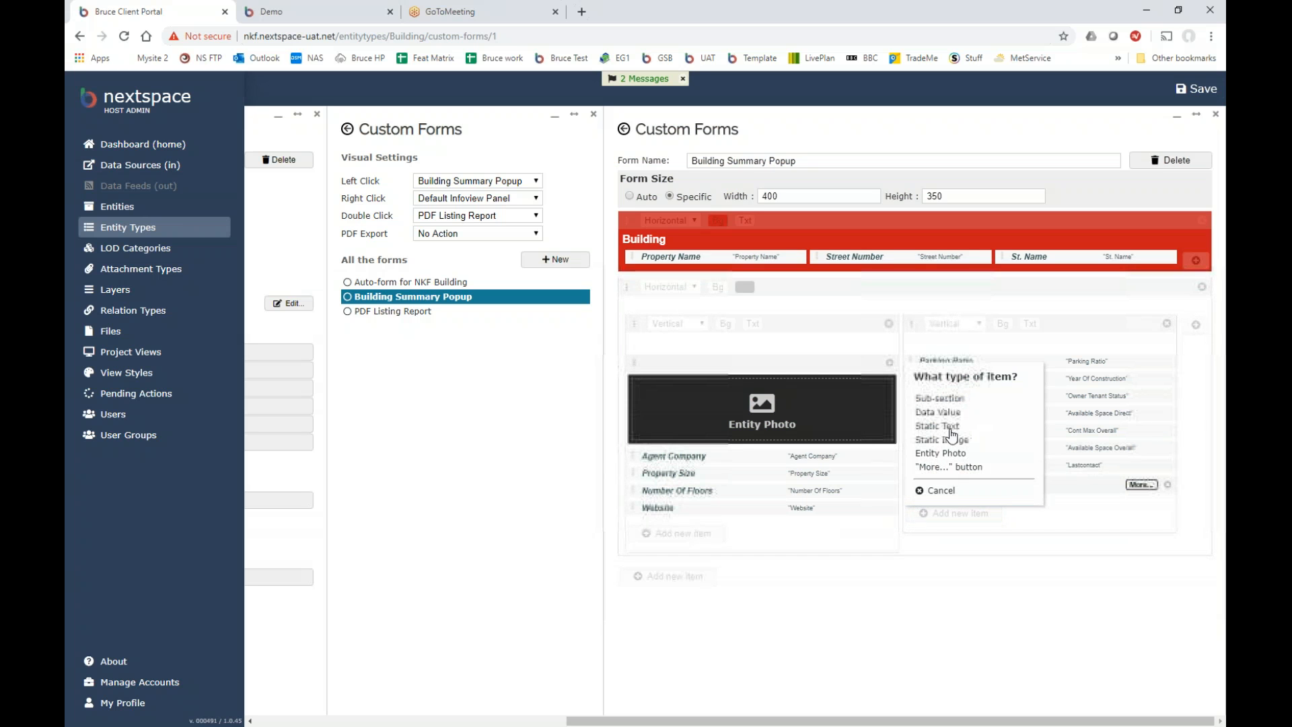
pyautogui.click(941, 412)
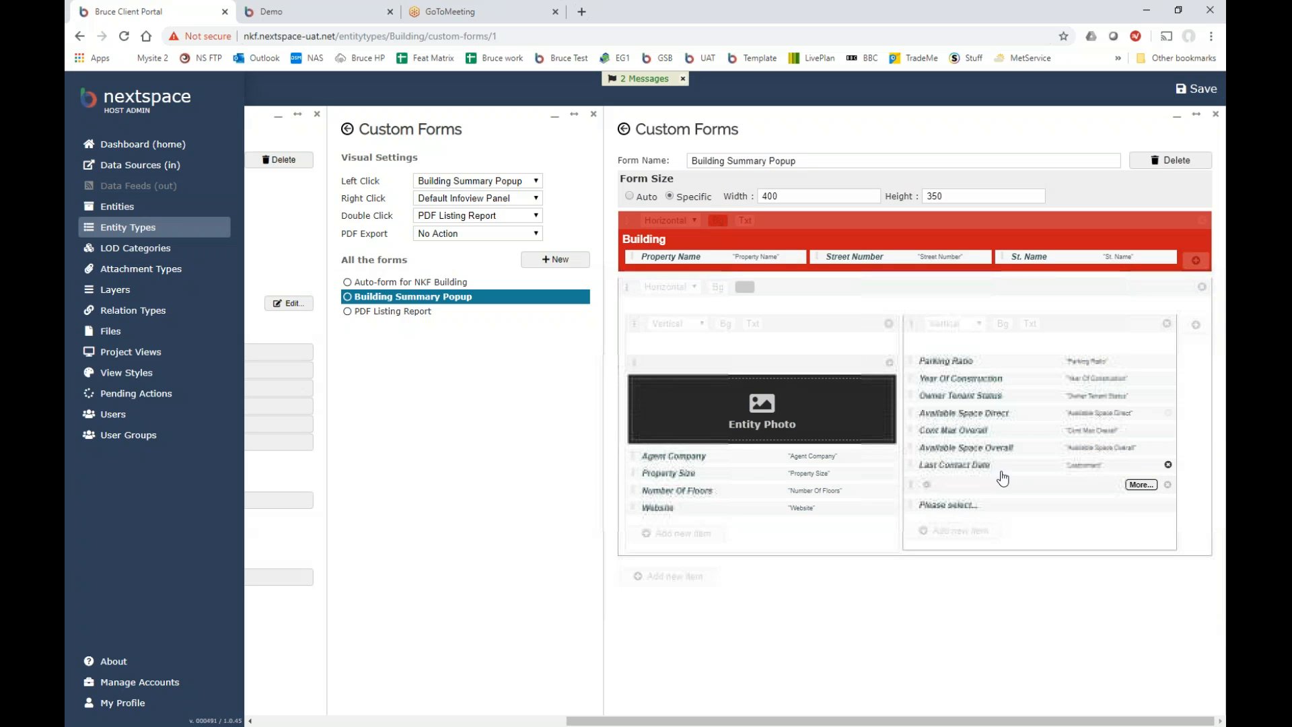
pyautogui.click(948, 505)
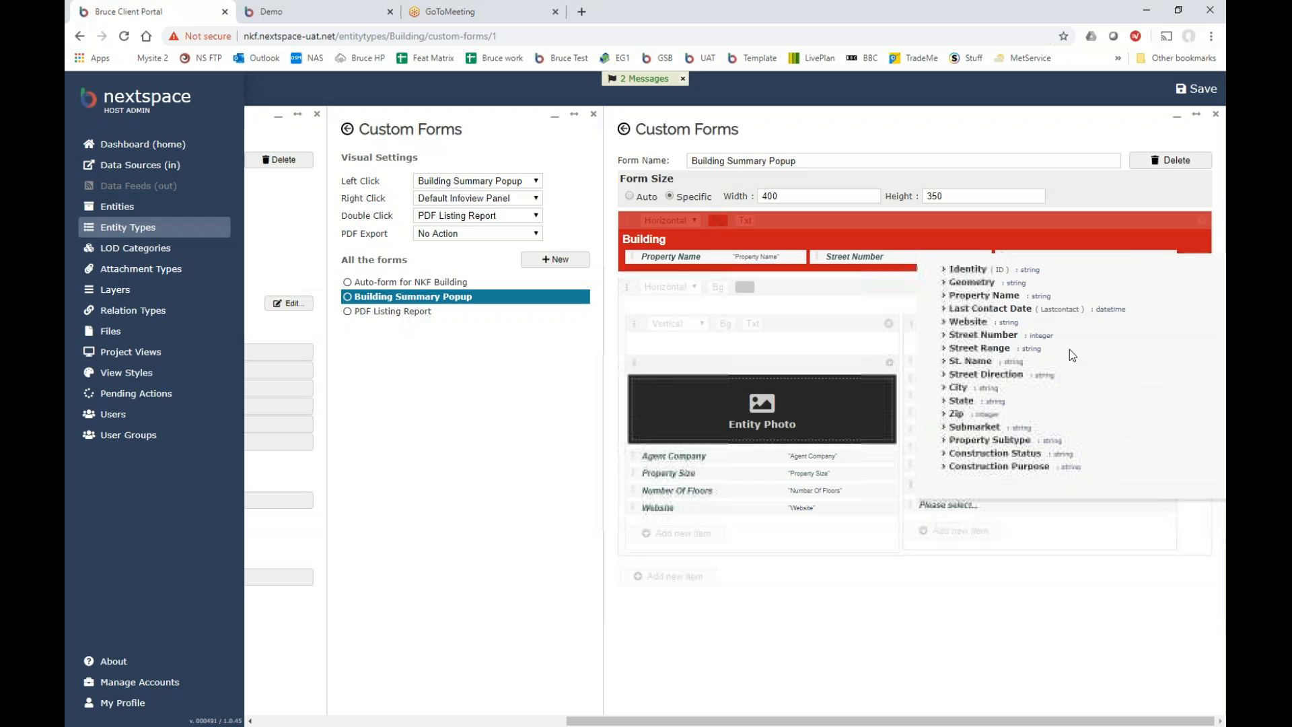
pyautogui.click(993, 440)
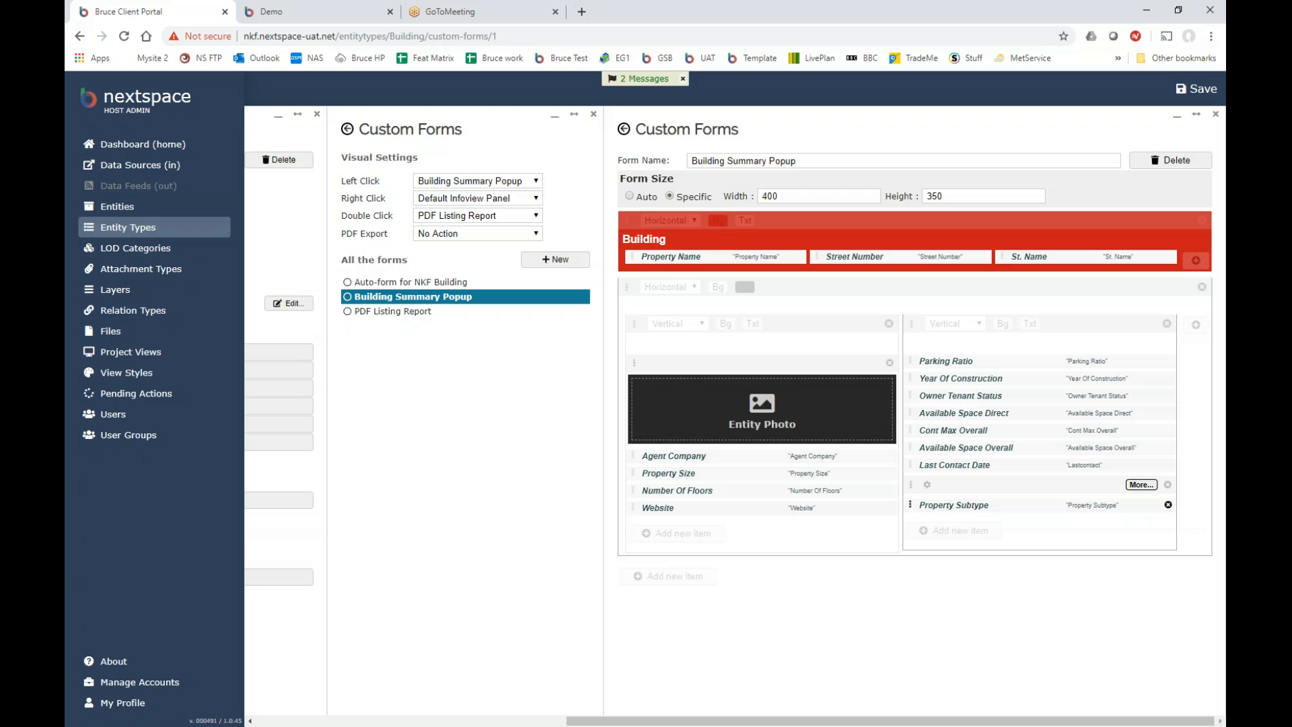
pyautogui.moveTo(911, 505); pyautogui.dragTo(918, 364)
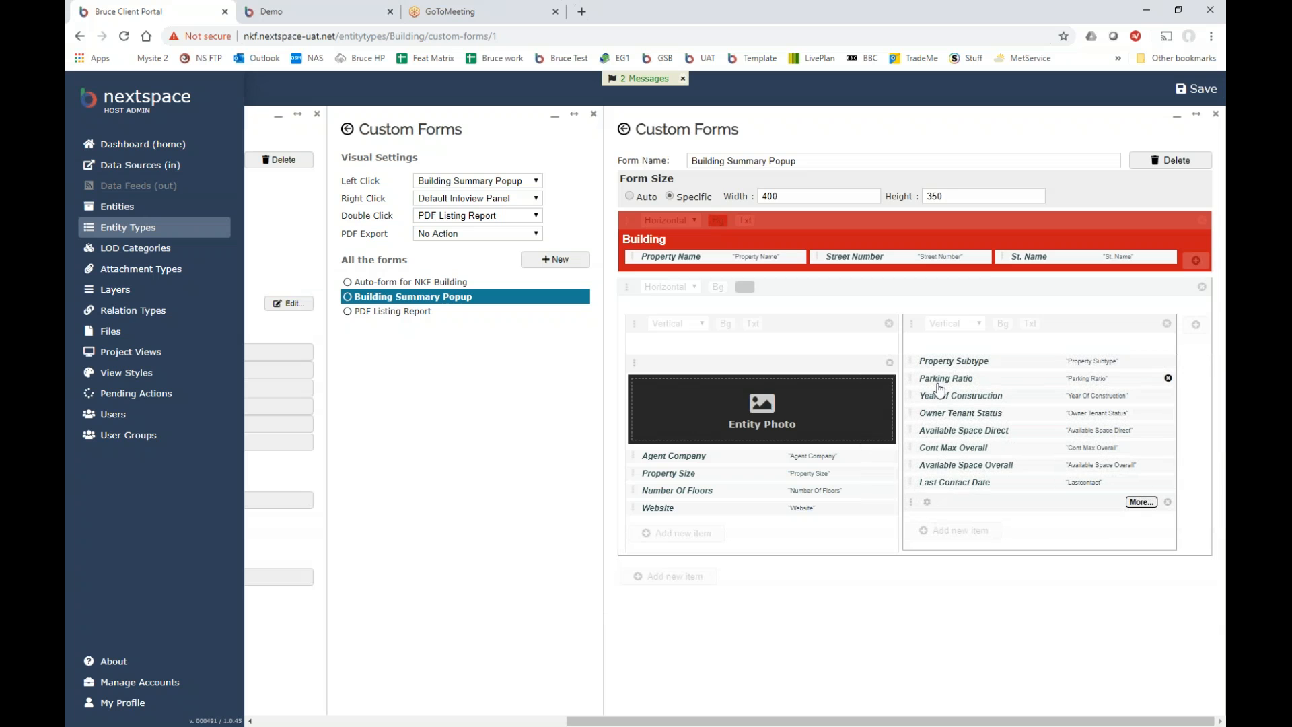
pyautogui.click(1204, 90)
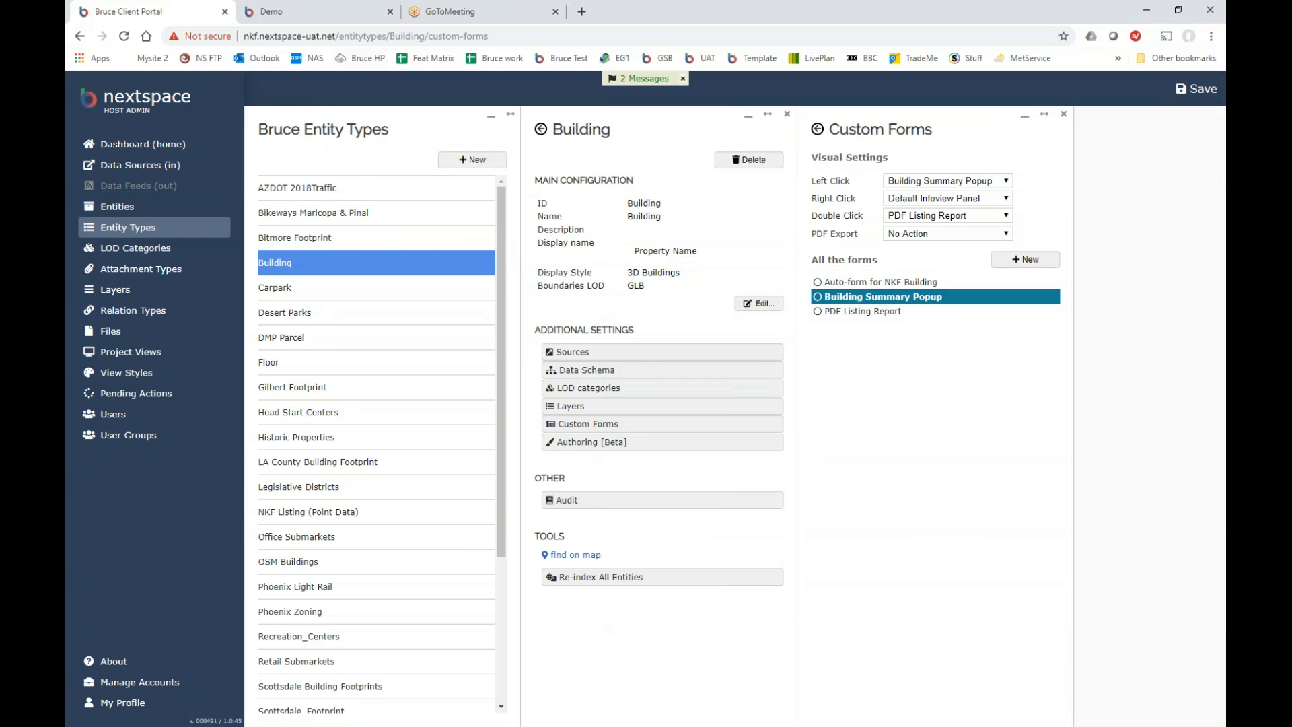
# In the 3D city view, check building info cards and the Creative Office Space details for Property Subtype.
pyautogui.click(308, 9)
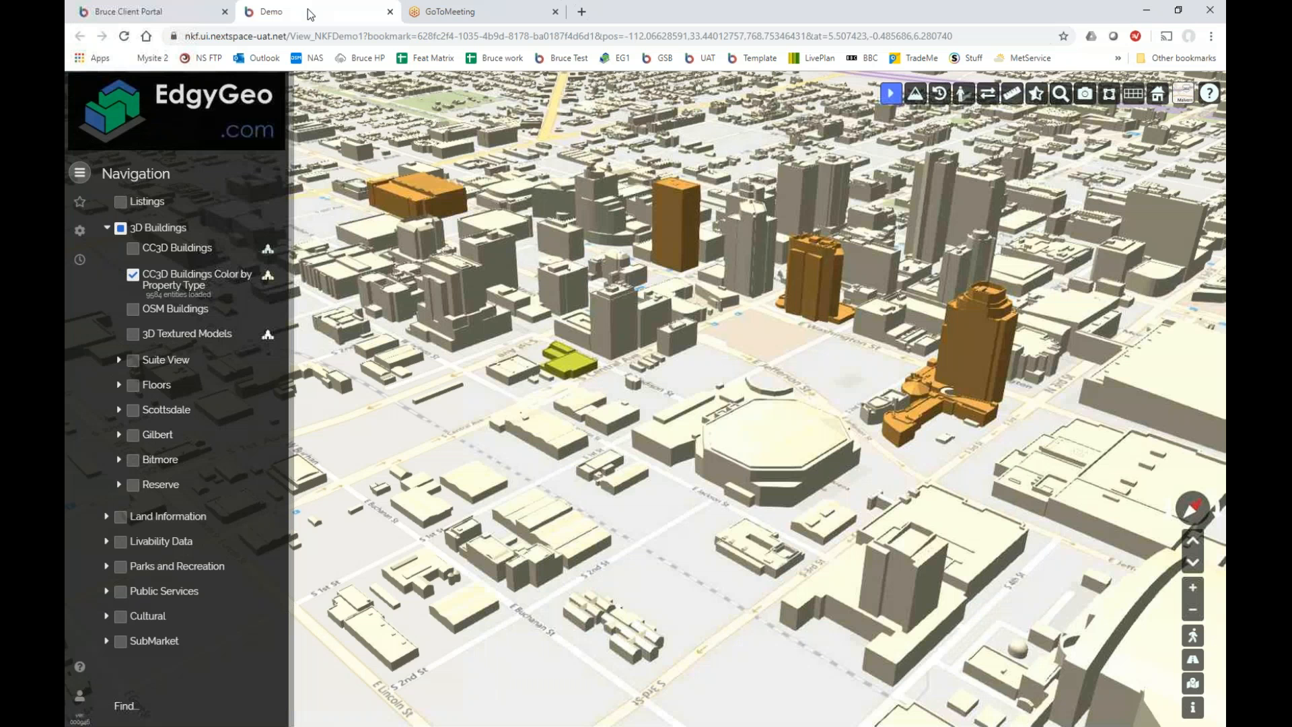
pyautogui.click(560, 358)
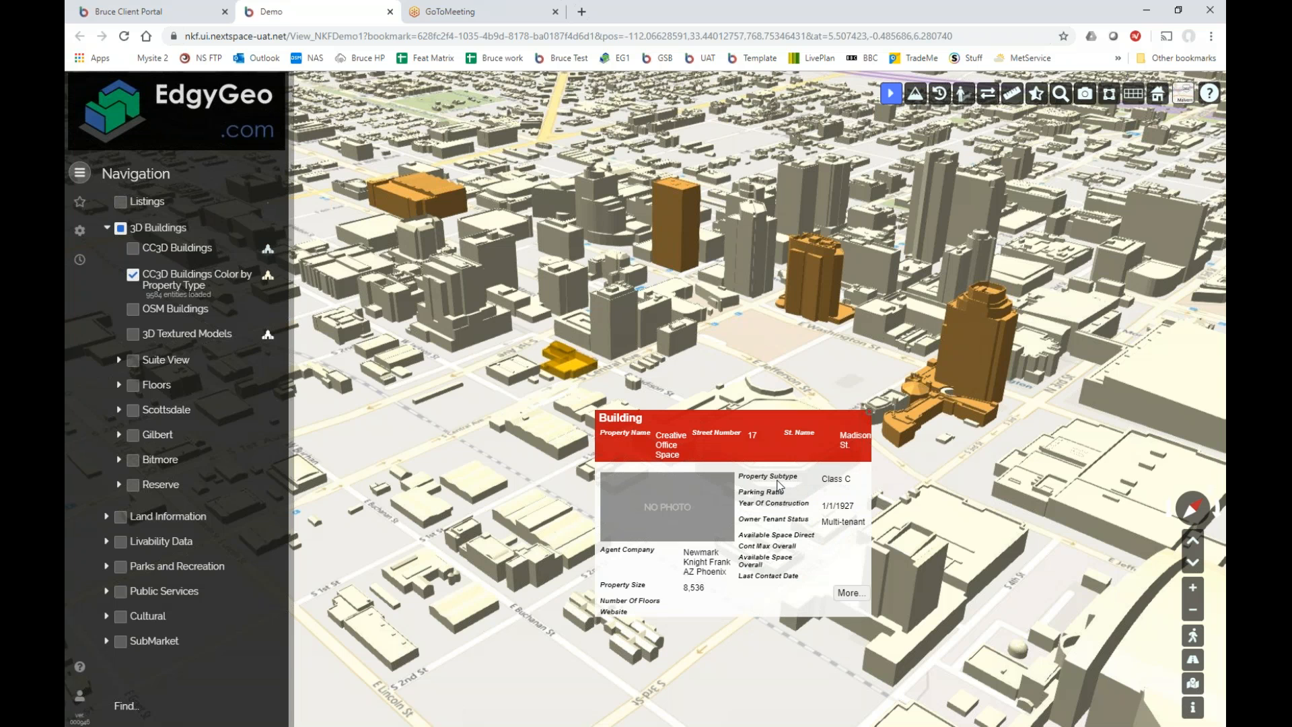
pyautogui.click(849, 593)
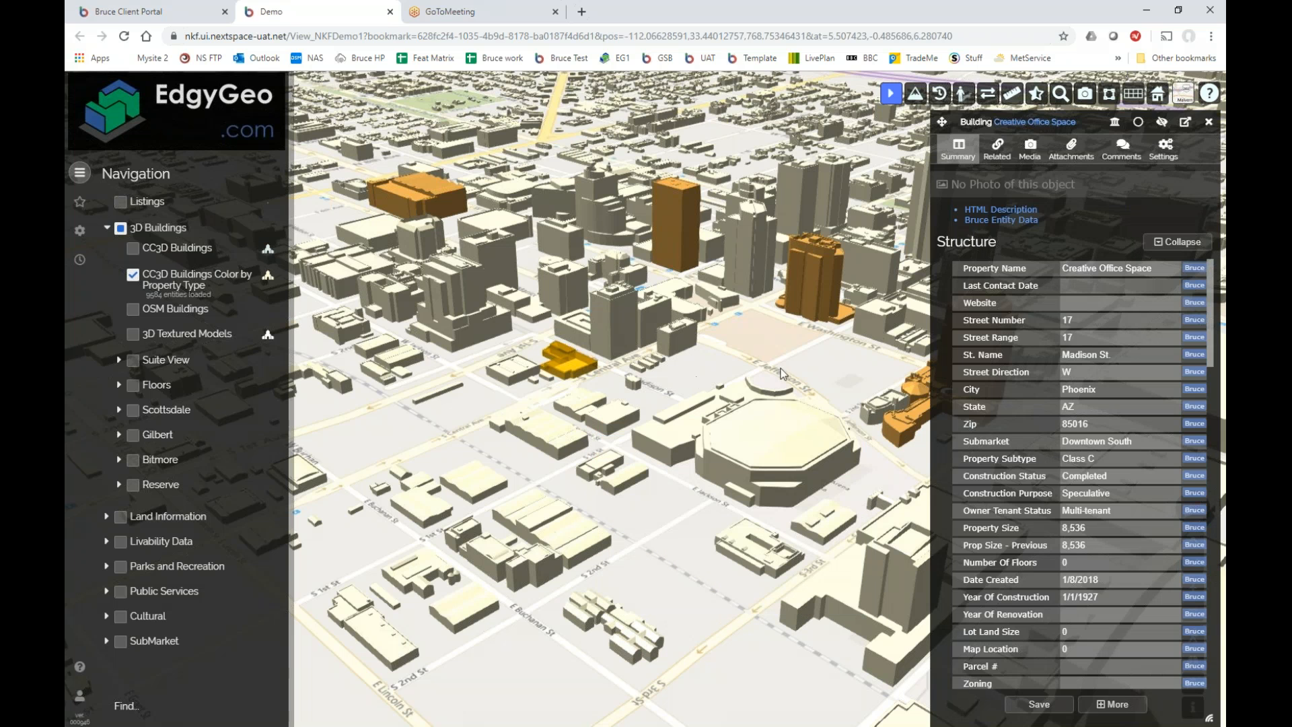
pyautogui.click(1209, 122)
pyautogui.click(823, 260)
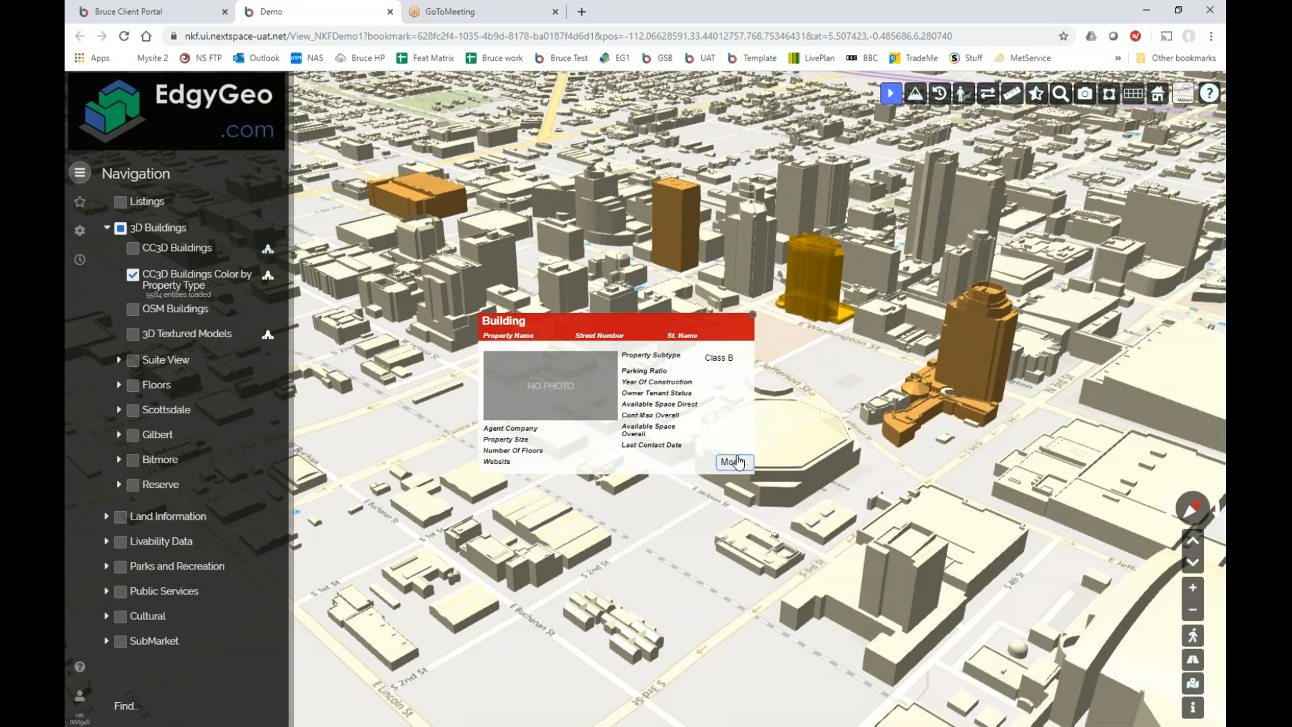
pyautogui.click(752, 314)
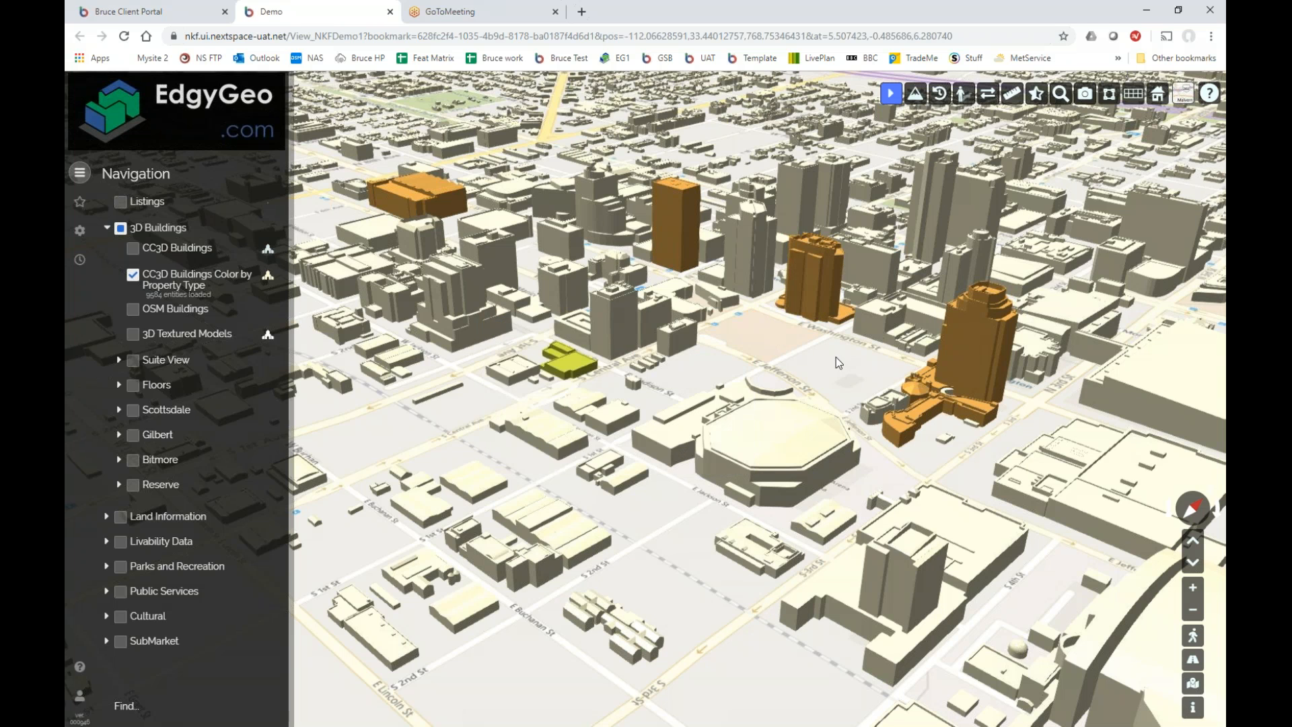
# Move to the coloured towers and check the CenturyLink Tower and Phoenix Professional Towers cards.
pyautogui.scroll(-10, 794, 355)
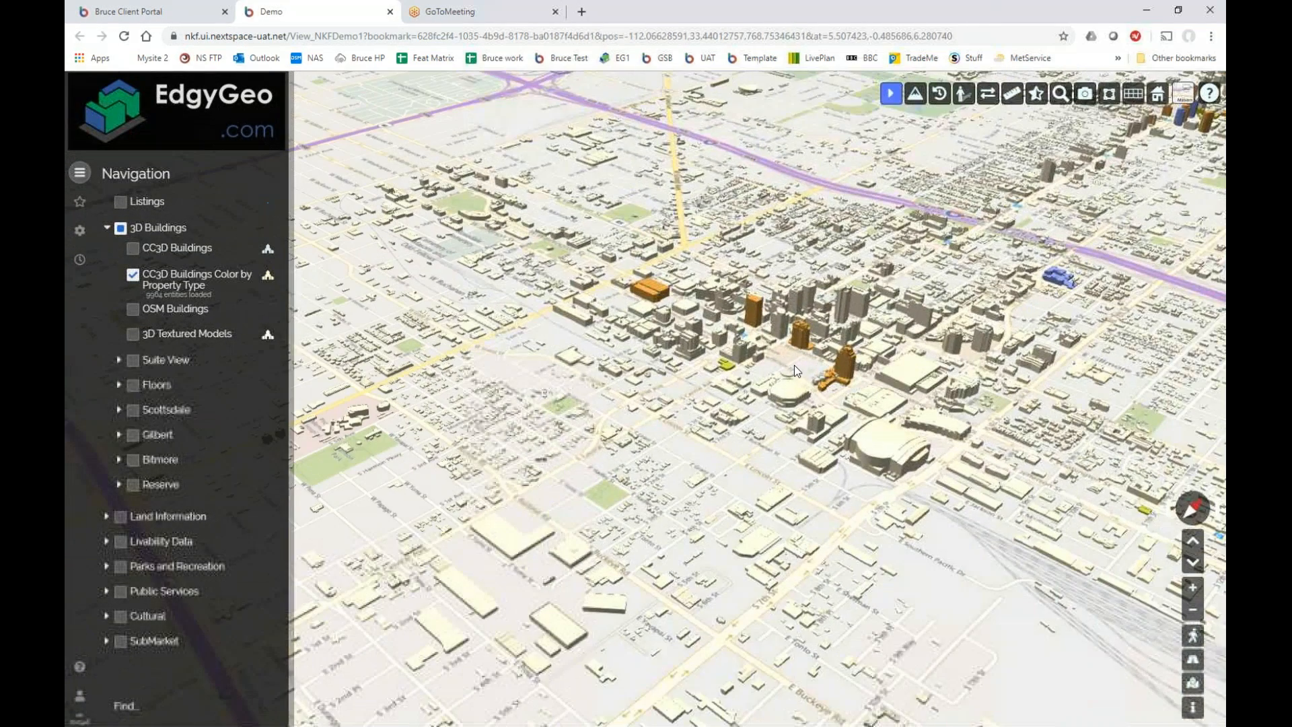
pyautogui.moveTo(970, 275); pyautogui.dragTo(794, 422)
pyautogui.scroll(5, 761, 397)
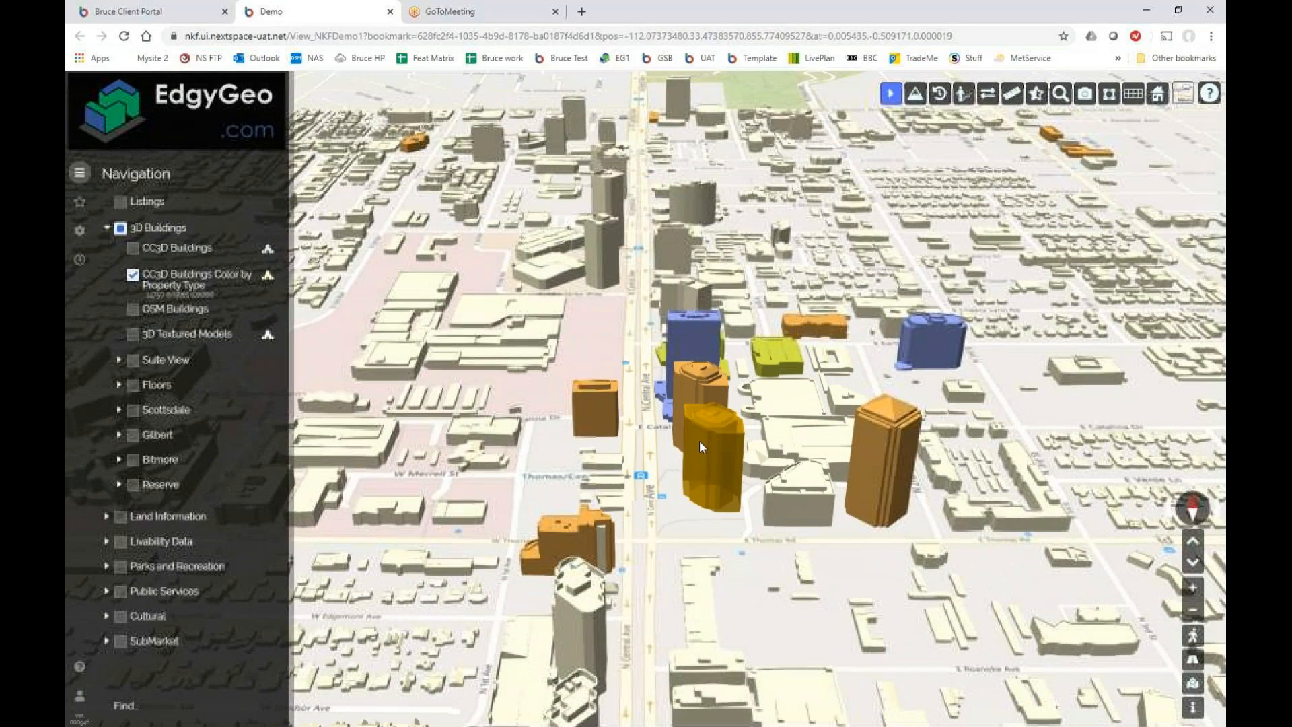
pyautogui.click(700, 440)
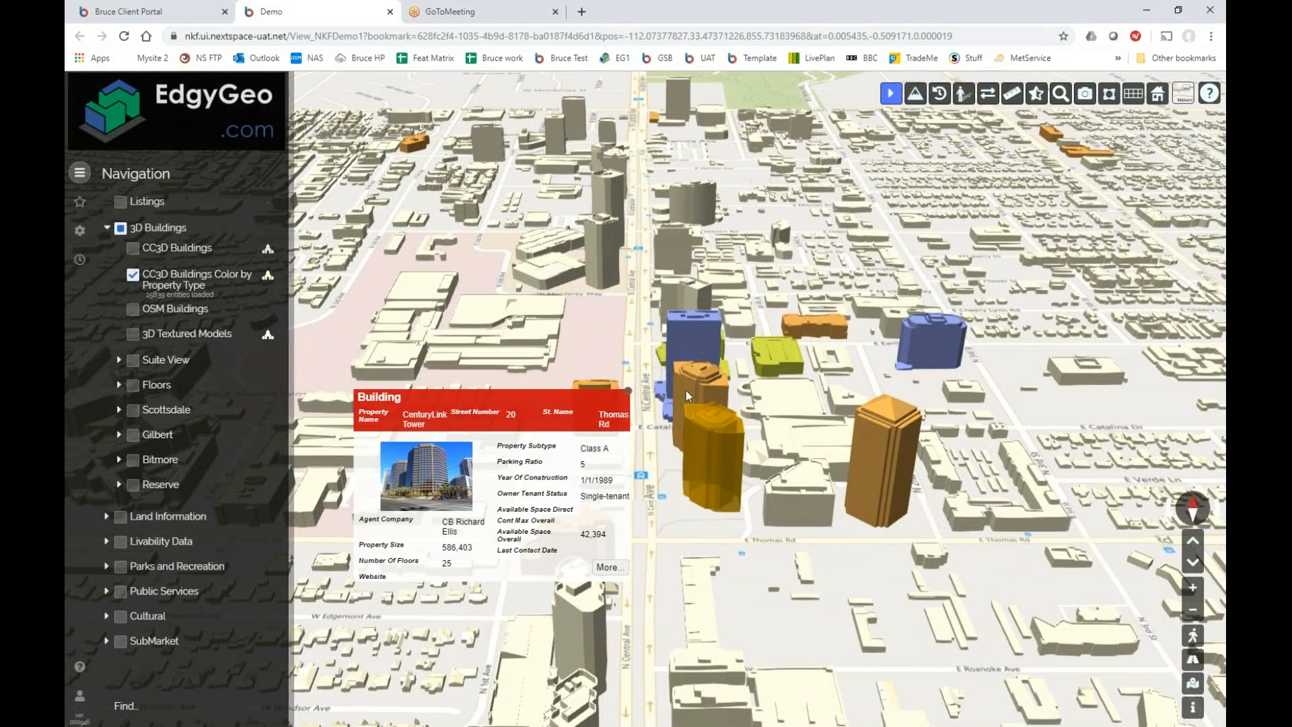
pyautogui.click(661, 354)
pyautogui.click(589, 409)
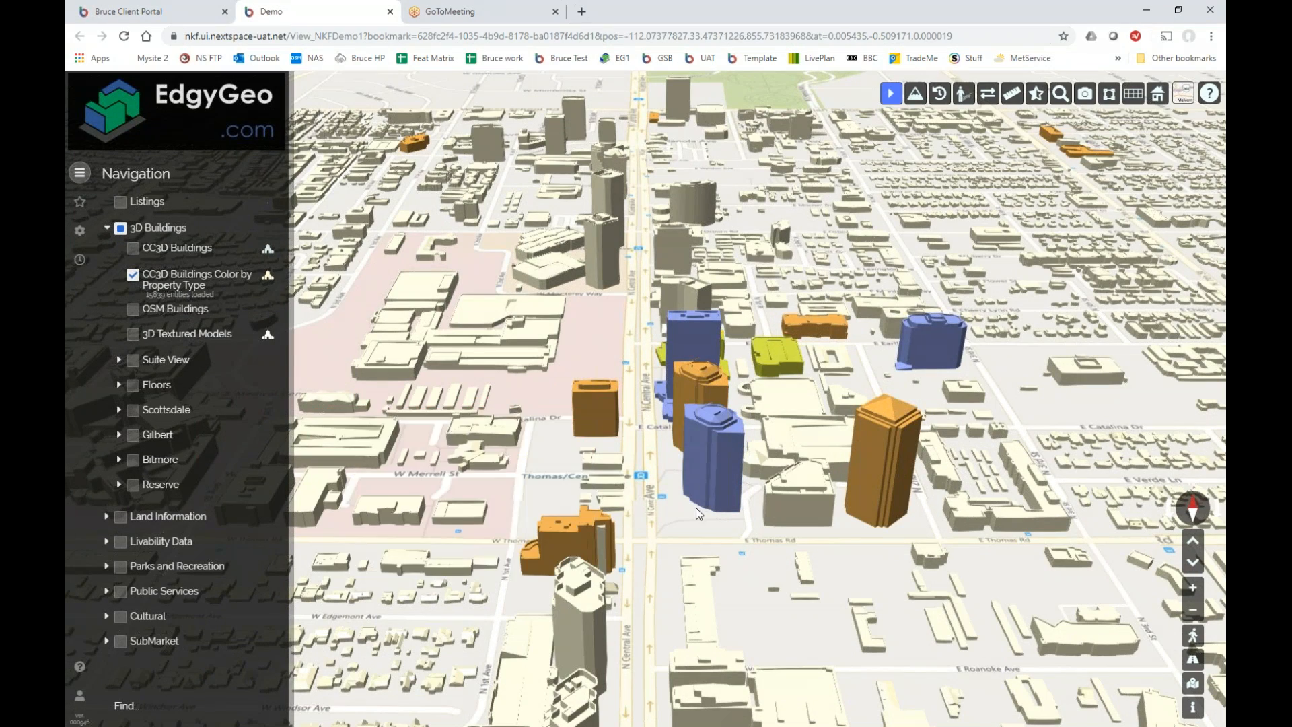
pyautogui.moveTo(697, 508); pyautogui.dragTo(834, 473)
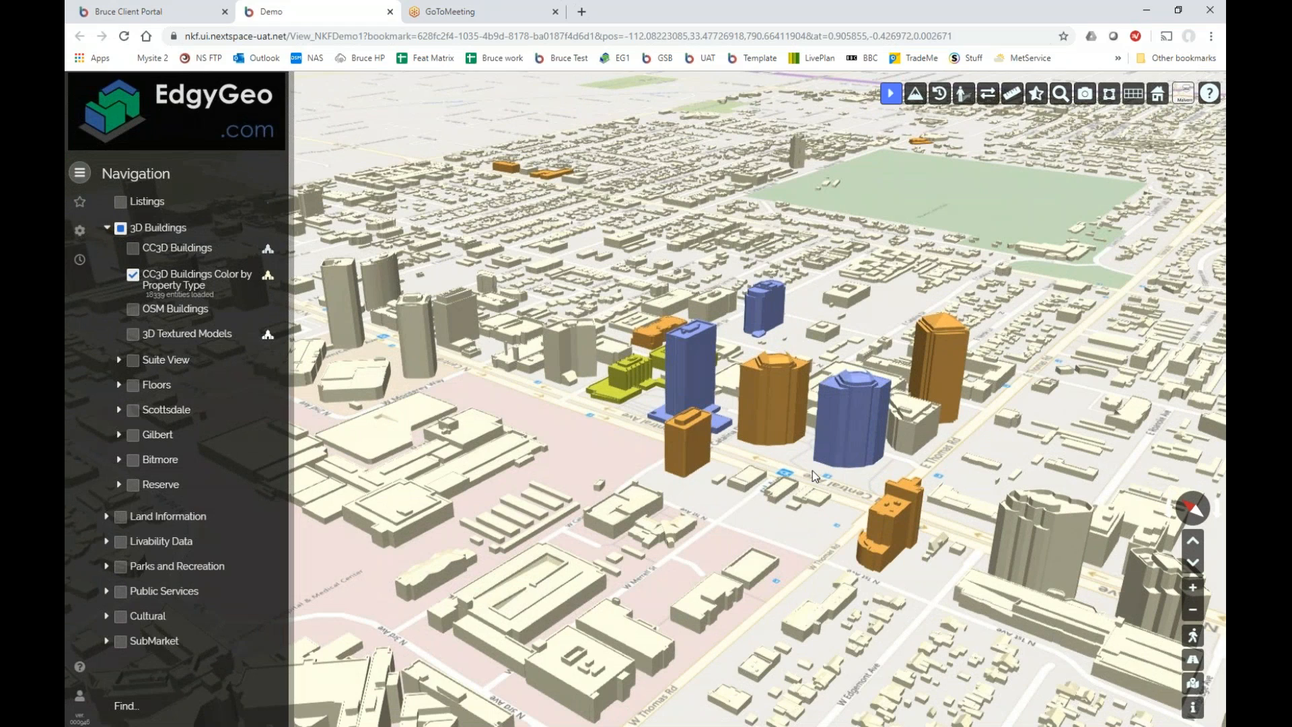
pyautogui.moveTo(794, 497)
pyautogui.mouseDown()
pyautogui.moveTo(907, 478)
pyautogui.moveTo(818, 505)
pyautogui.mouseUp()
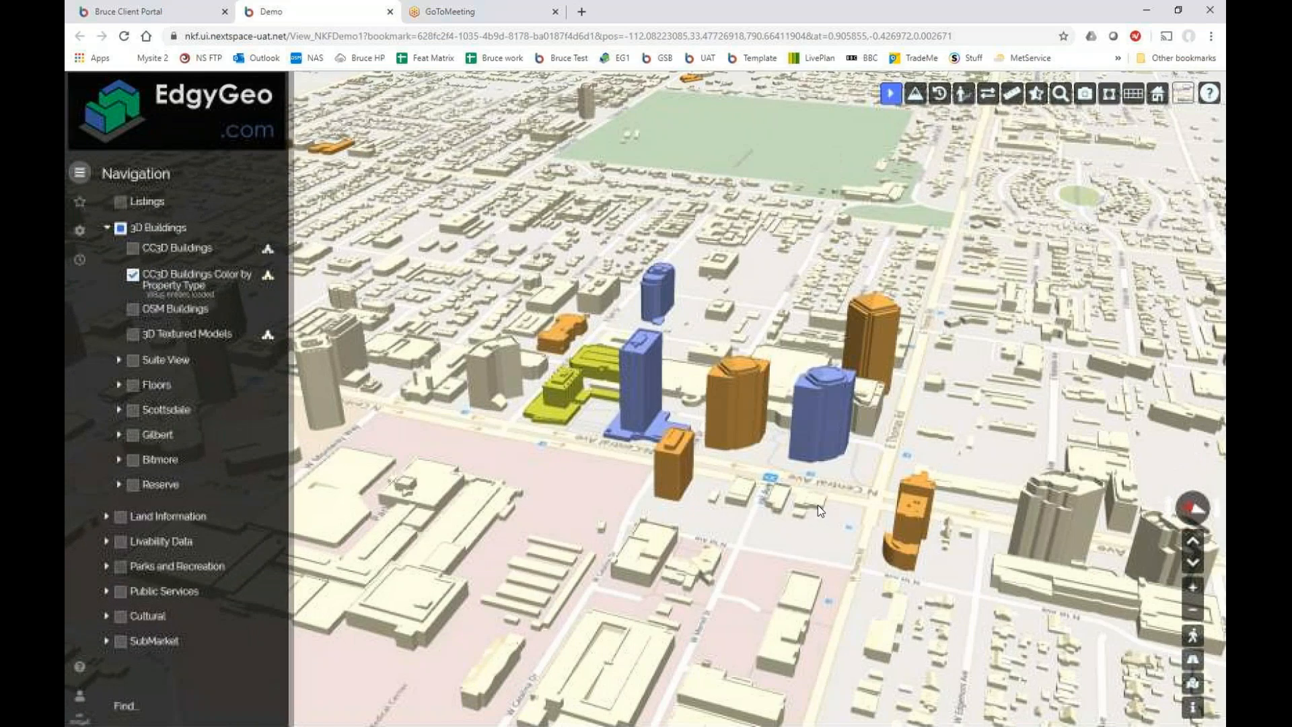
pyautogui.click(79, 201)
# Jump to the Phoenix Listings, then the W Thomas Listings bookmark, and centre the coloured towers.
pyautogui.scroll(-4, 185, 337)
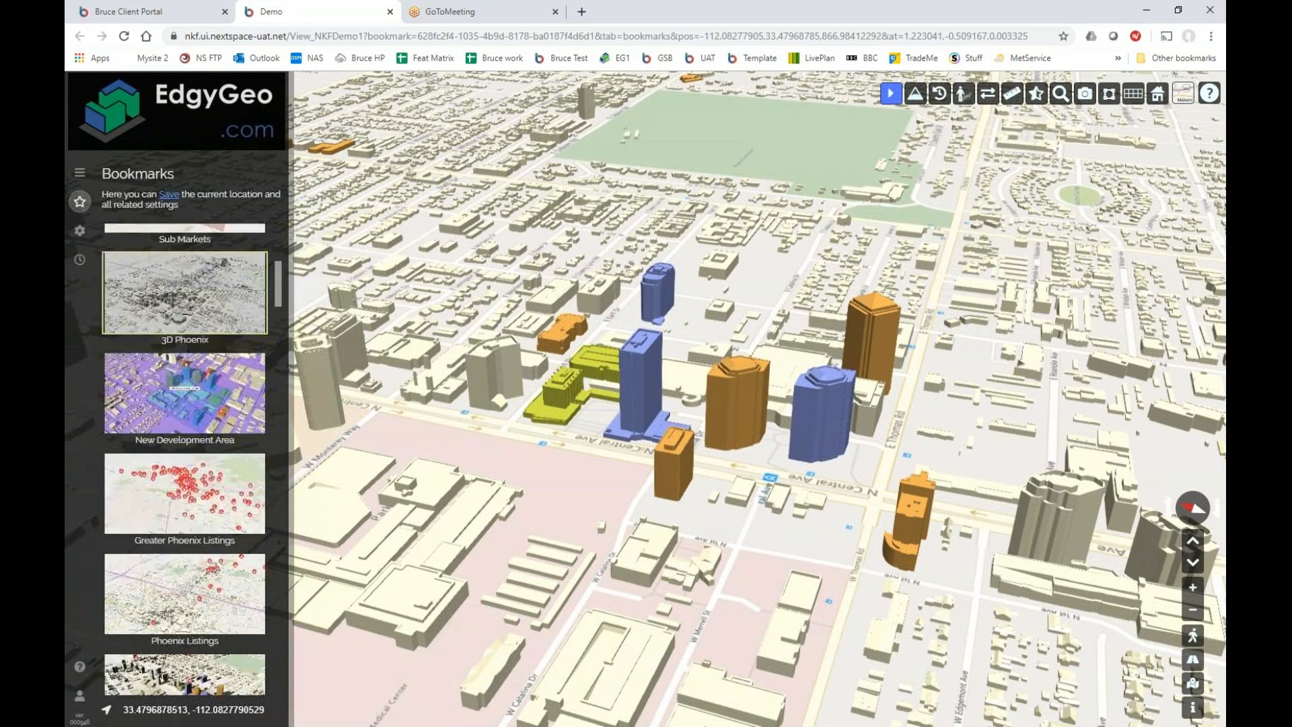
pyautogui.scroll(2, 185, 337)
pyautogui.scroll(-2, 185, 367)
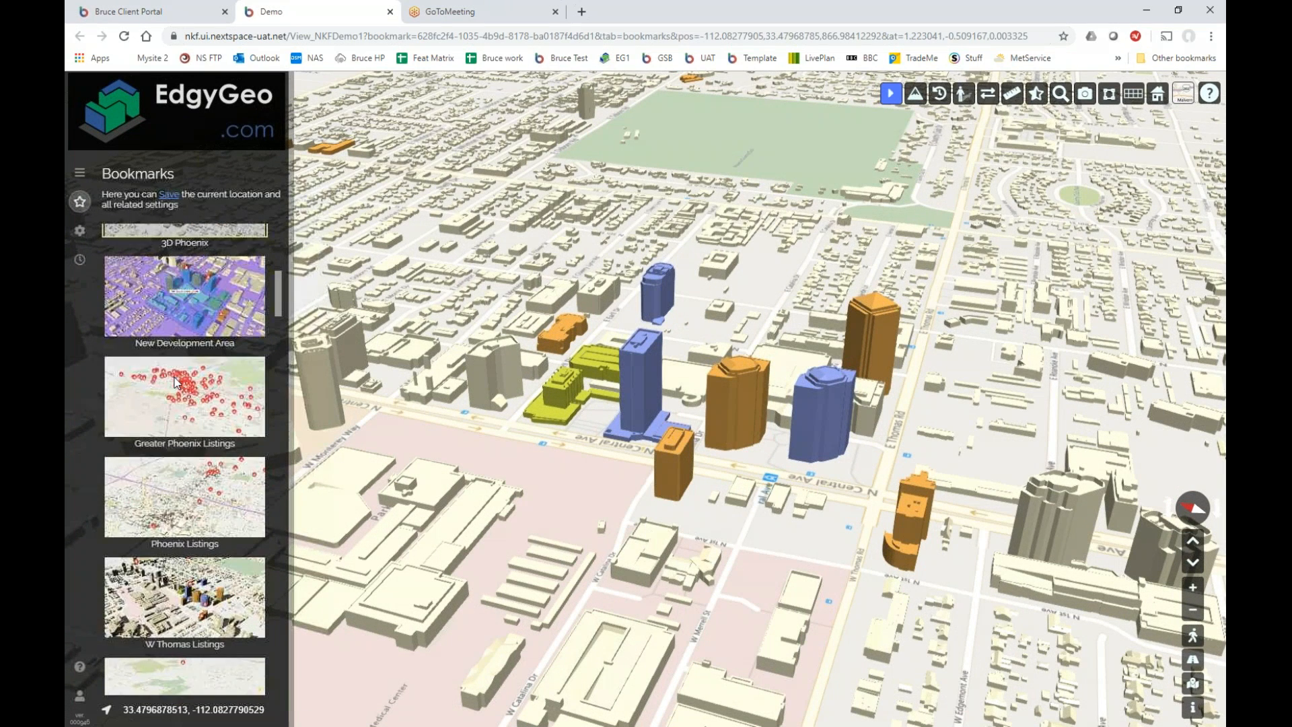
pyautogui.scroll(-2, 179, 367)
pyautogui.click(173, 364)
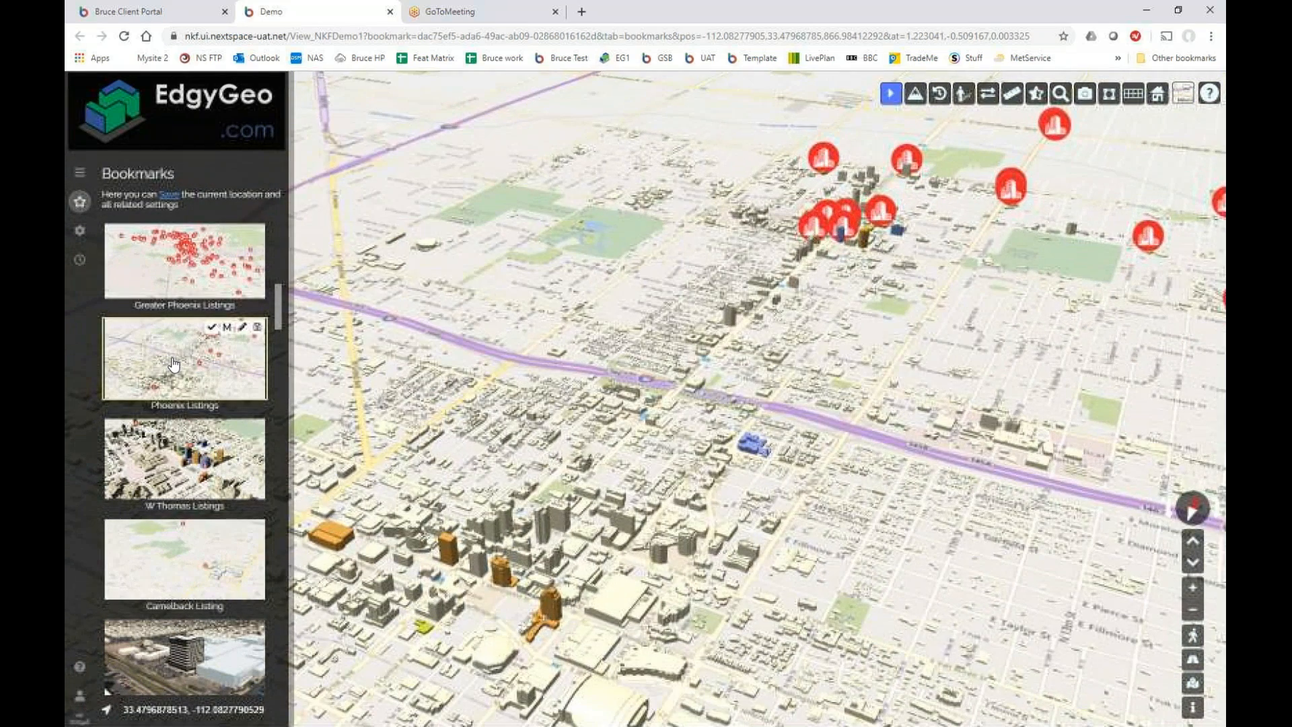
pyautogui.click(175, 449)
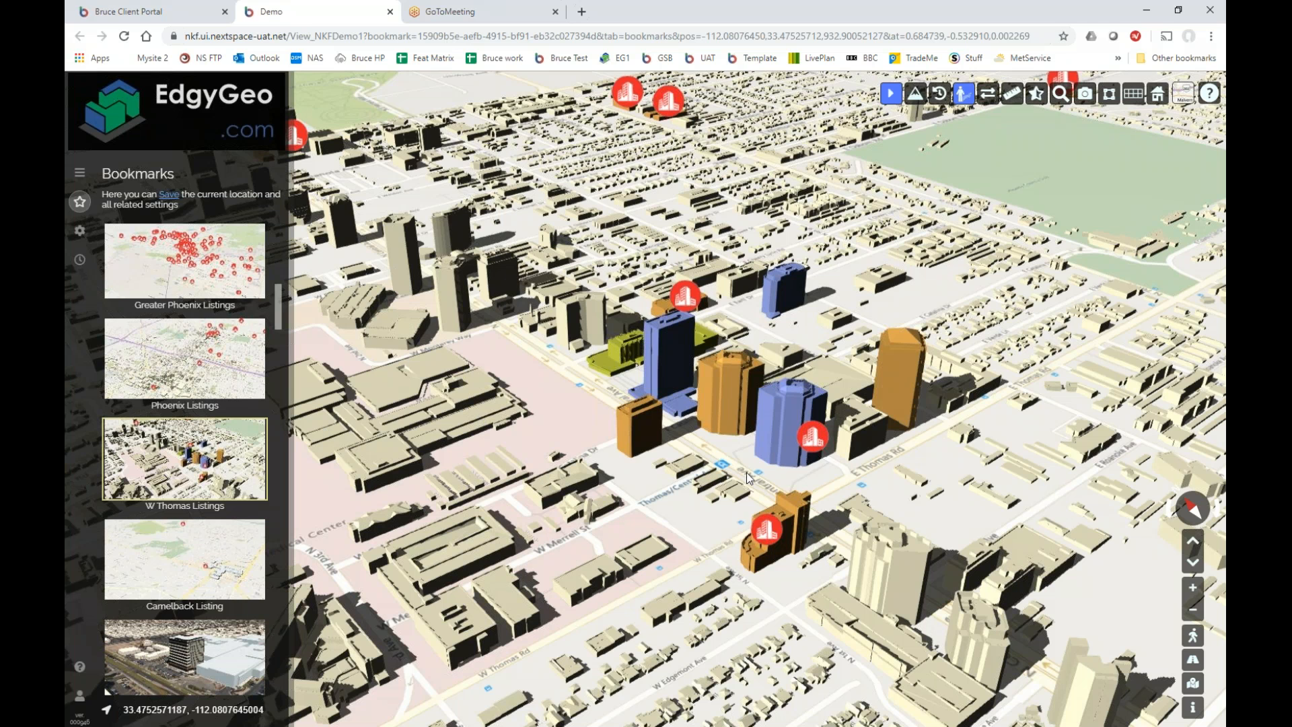
pyautogui.moveTo(744, 470); pyautogui.dragTo(575, 498)
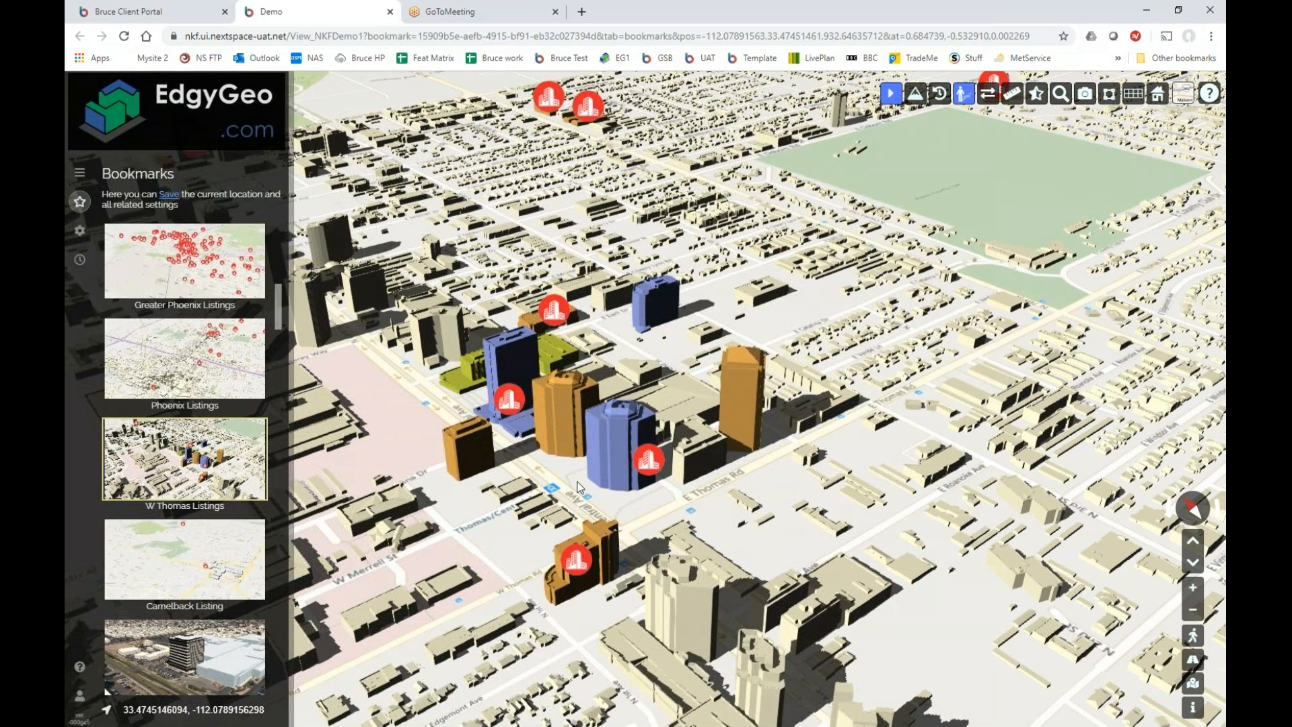
# Open and close CenturyLink Tower's building info card and its listing data popup.
pyautogui.scroll(2, 577, 486)
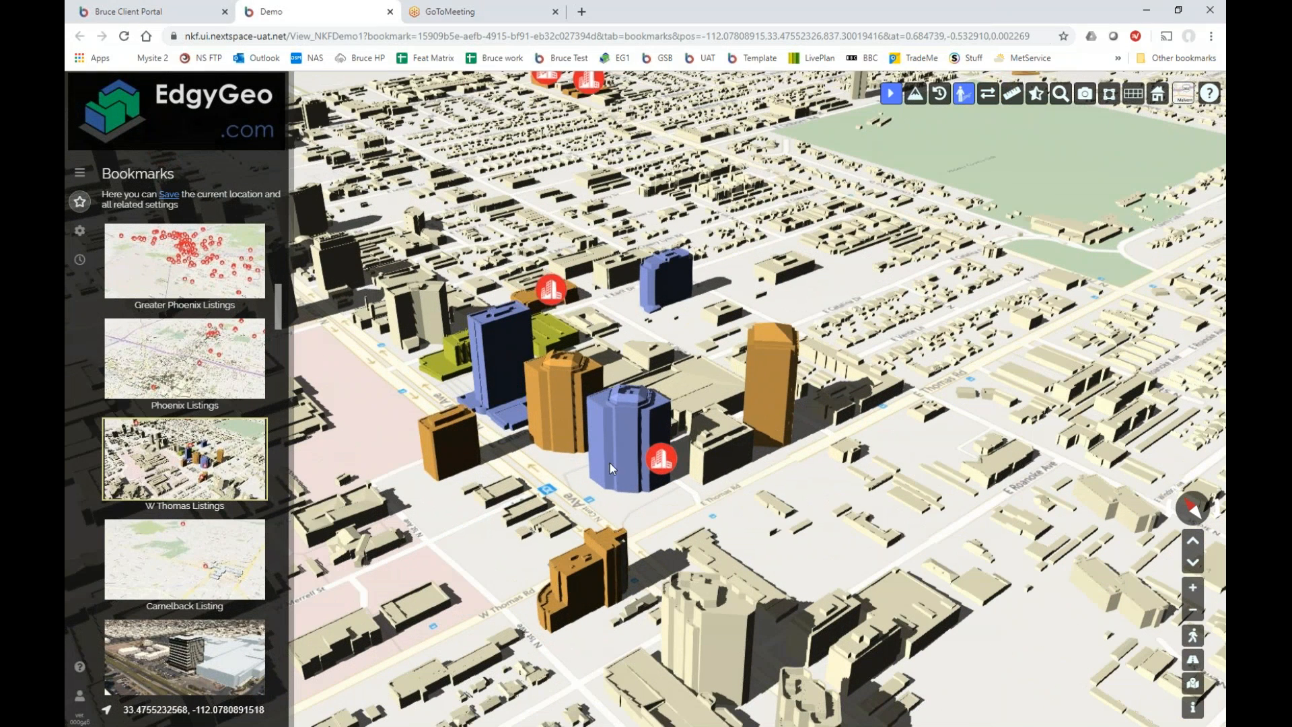
pyautogui.click(638, 421)
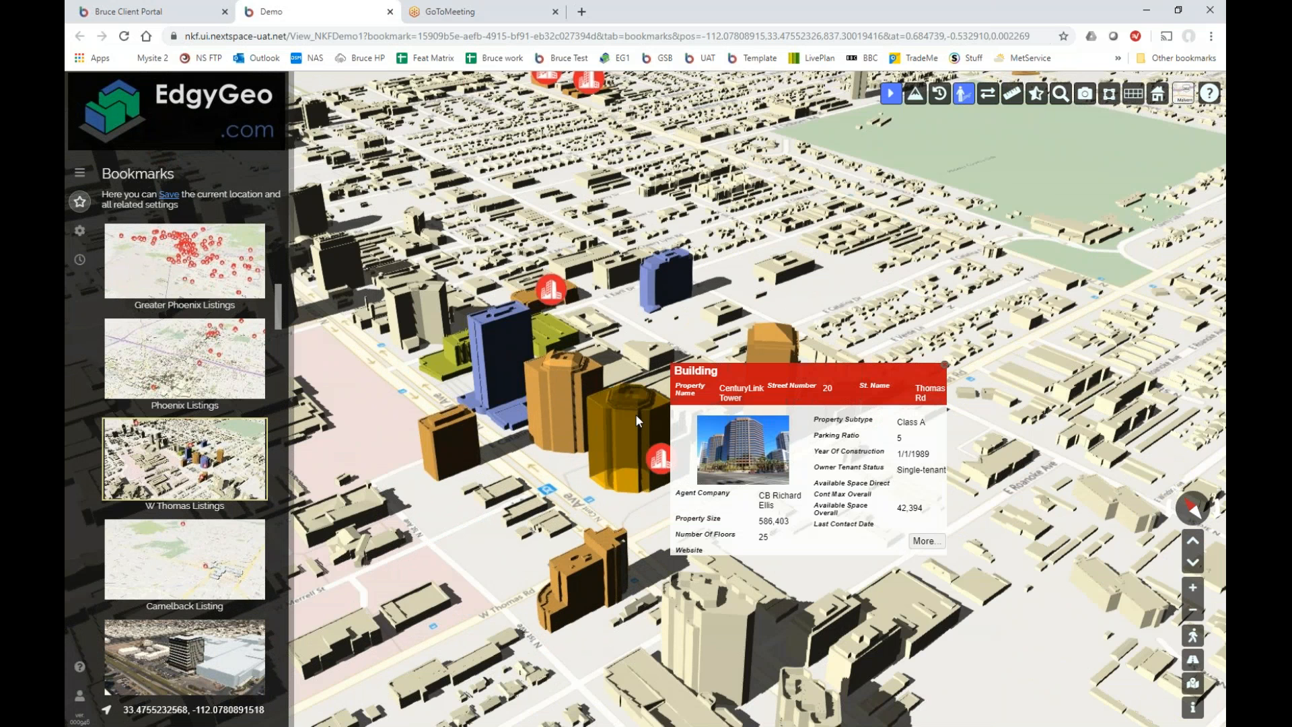
pyautogui.click(945, 366)
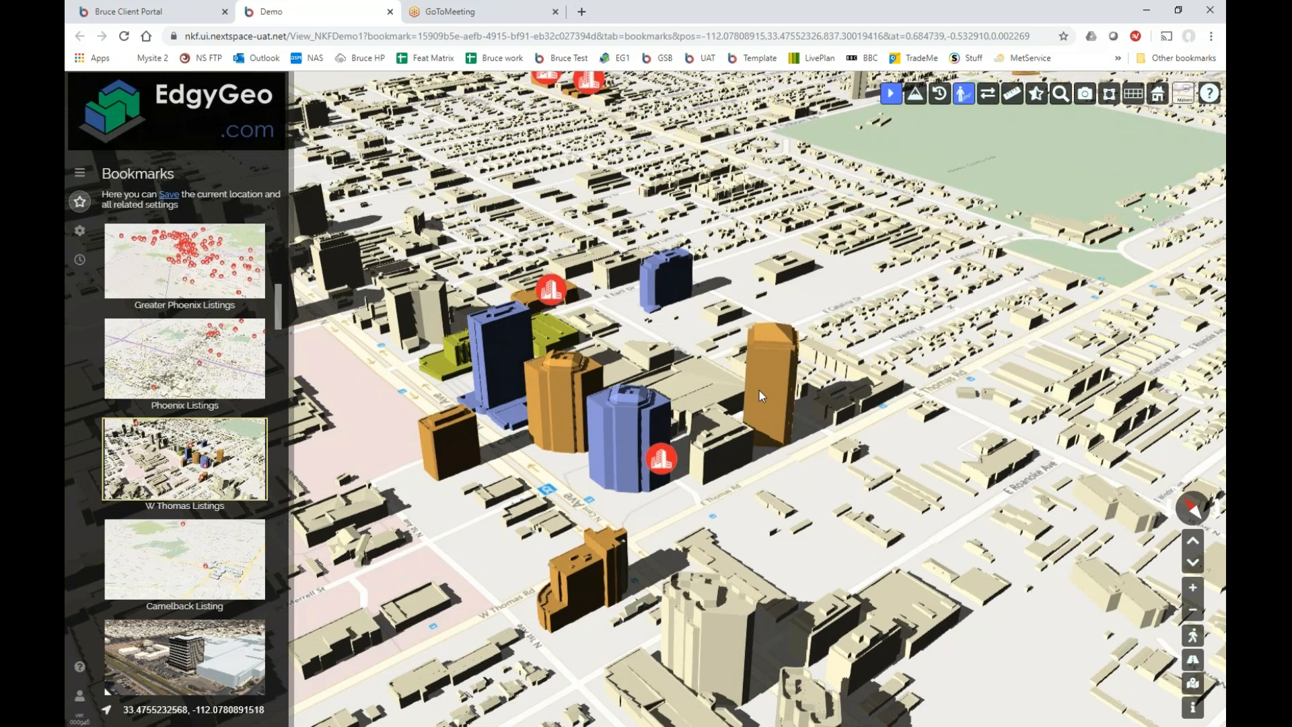
pyautogui.click(662, 468)
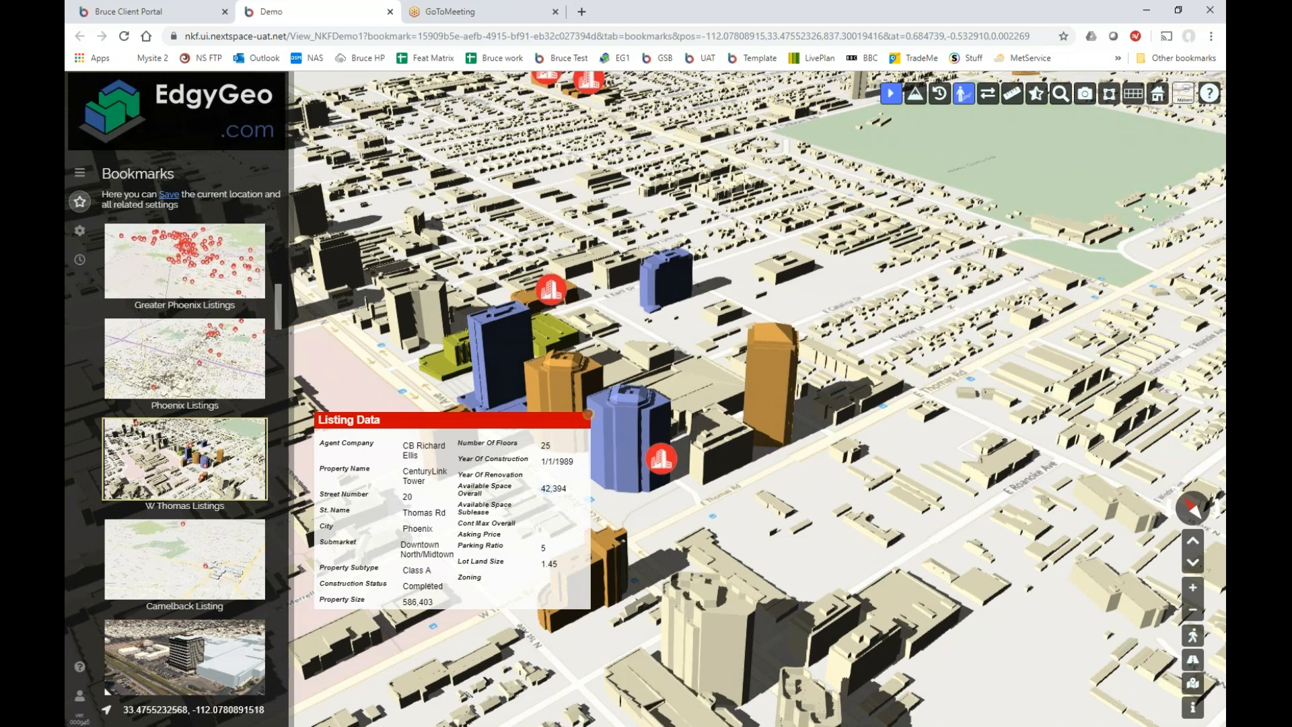
pyautogui.click(588, 413)
# In the client portal admin, open the NKF Listing (Point Data) entity type's data schema.
pyautogui.click(169, 20)
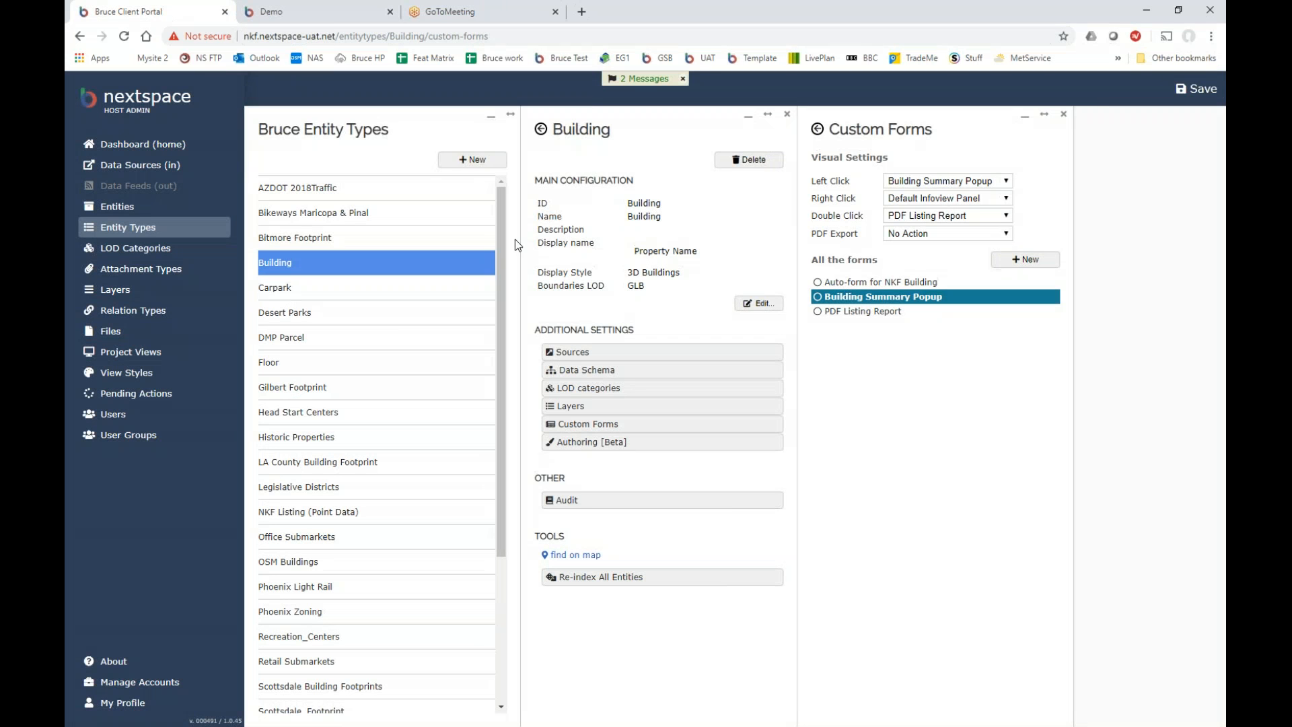
pyautogui.click(287, 513)
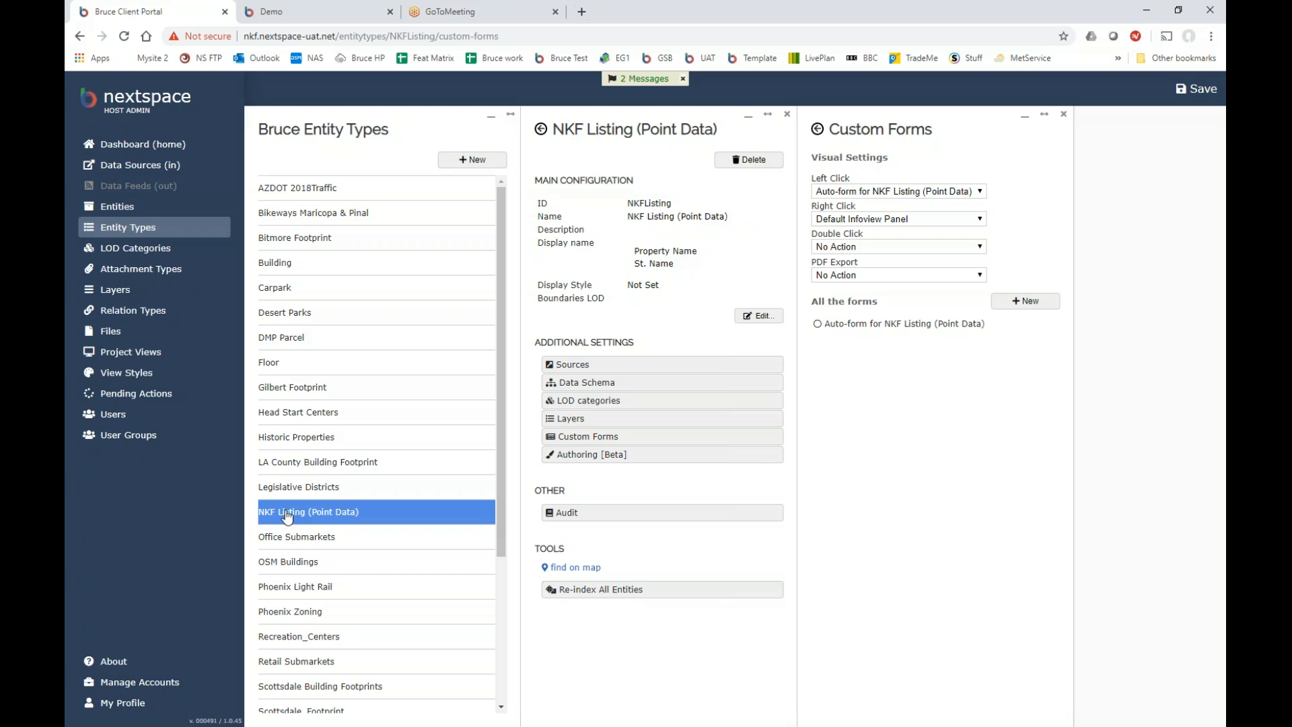
pyautogui.click(587, 382)
pyautogui.scroll(5, 891, 252)
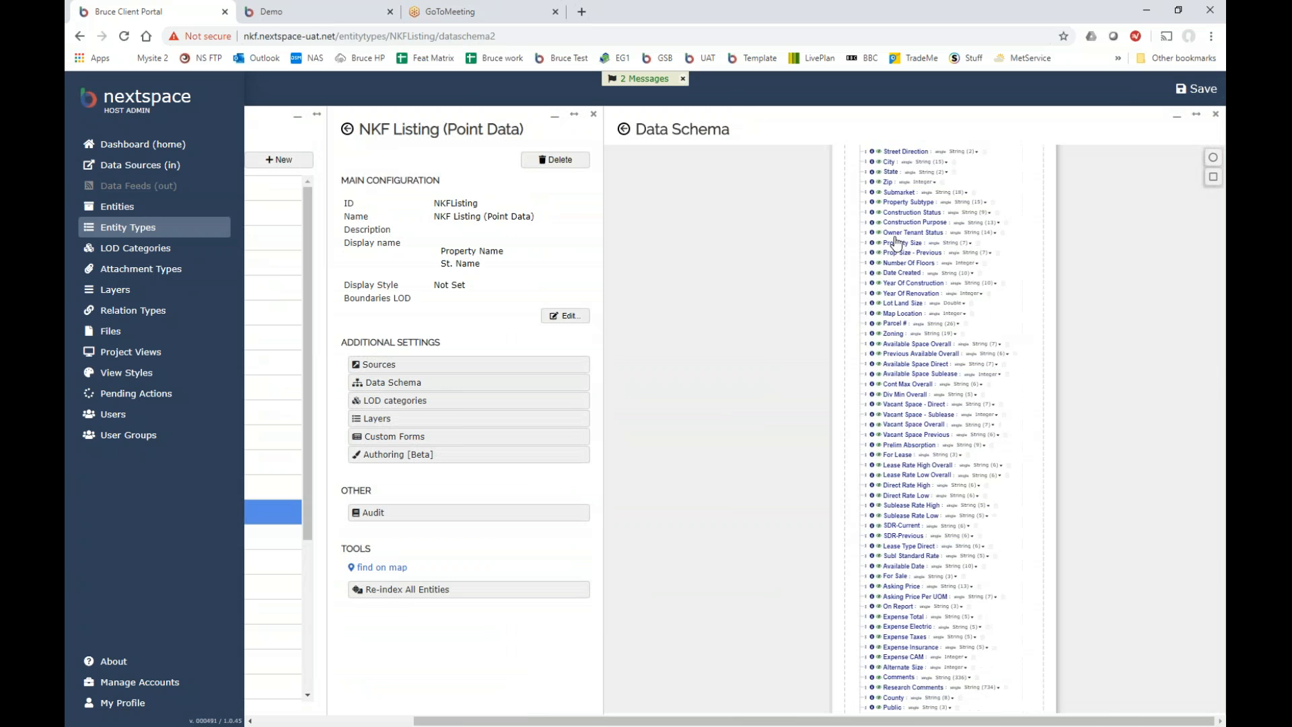
pyautogui.moveTo(1108, 375); pyautogui.dragTo(1077, 651)
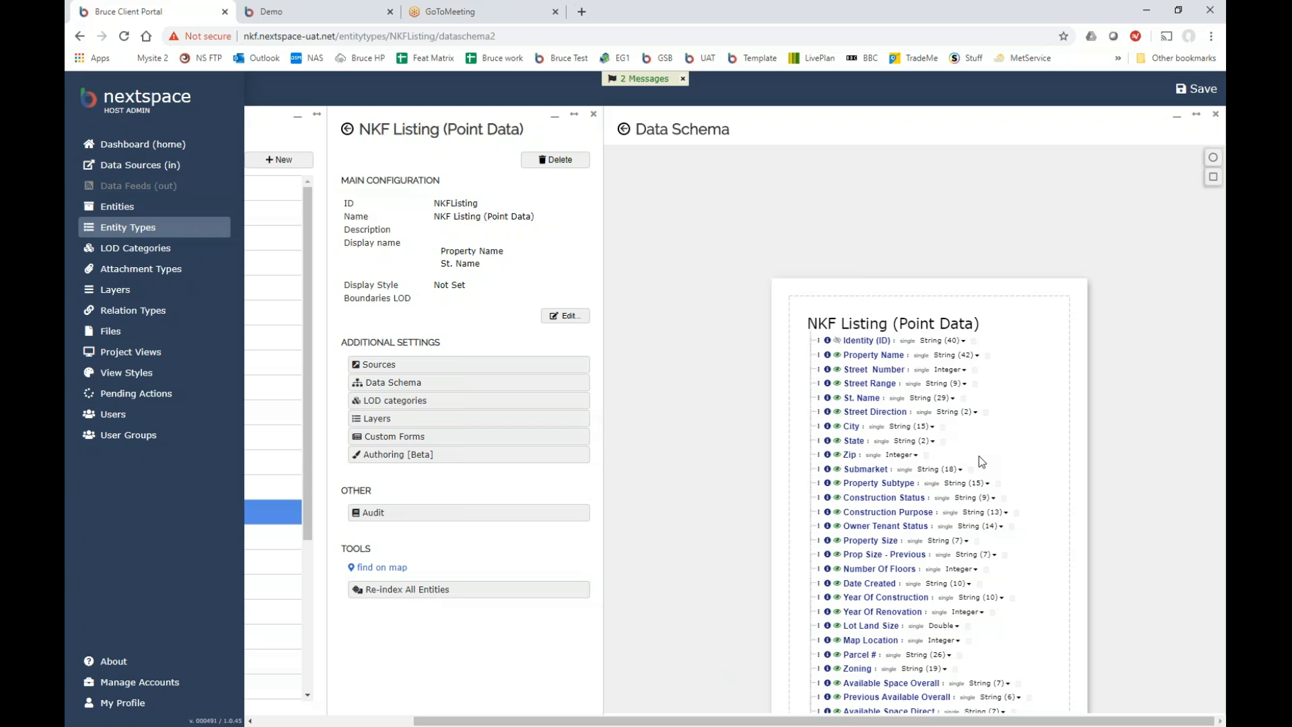
# Browse the NKF Listing schema fields down to the Location row.
pyautogui.scroll(-5, 1024, 577)
pyautogui.scroll(-4, 1017, 472)
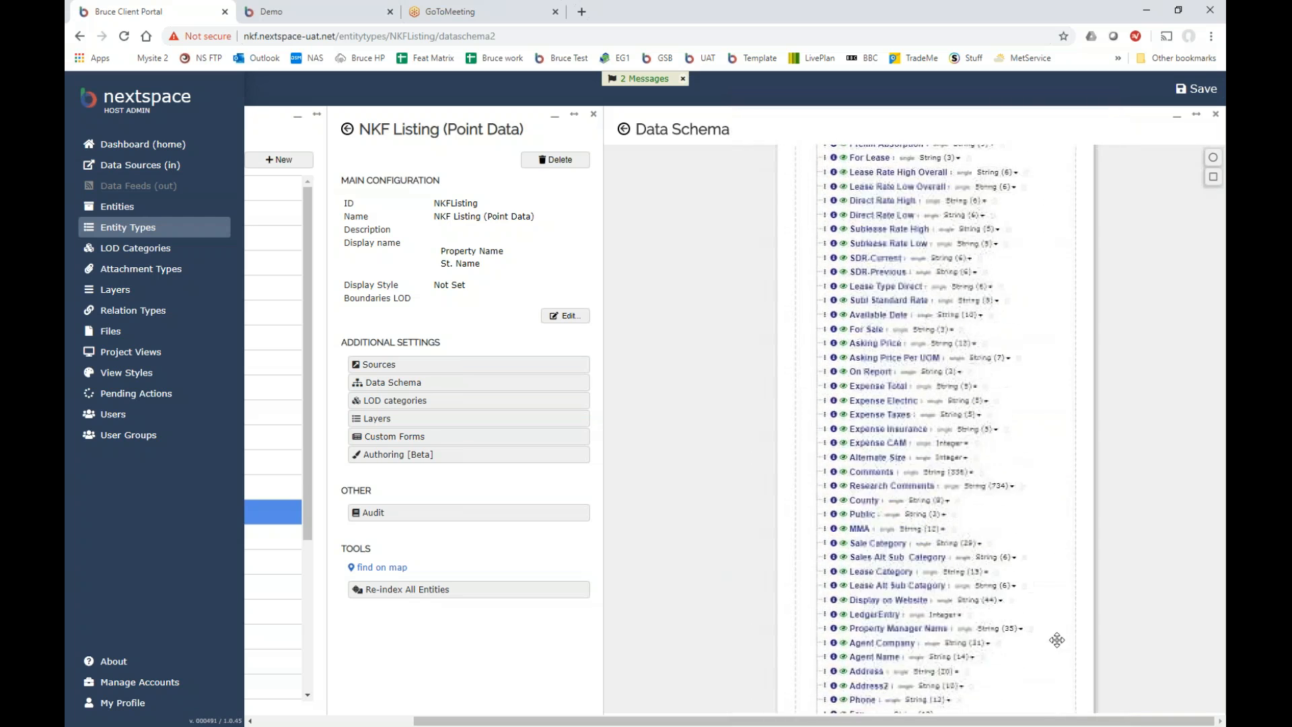
pyautogui.scroll(10, 1023, 491)
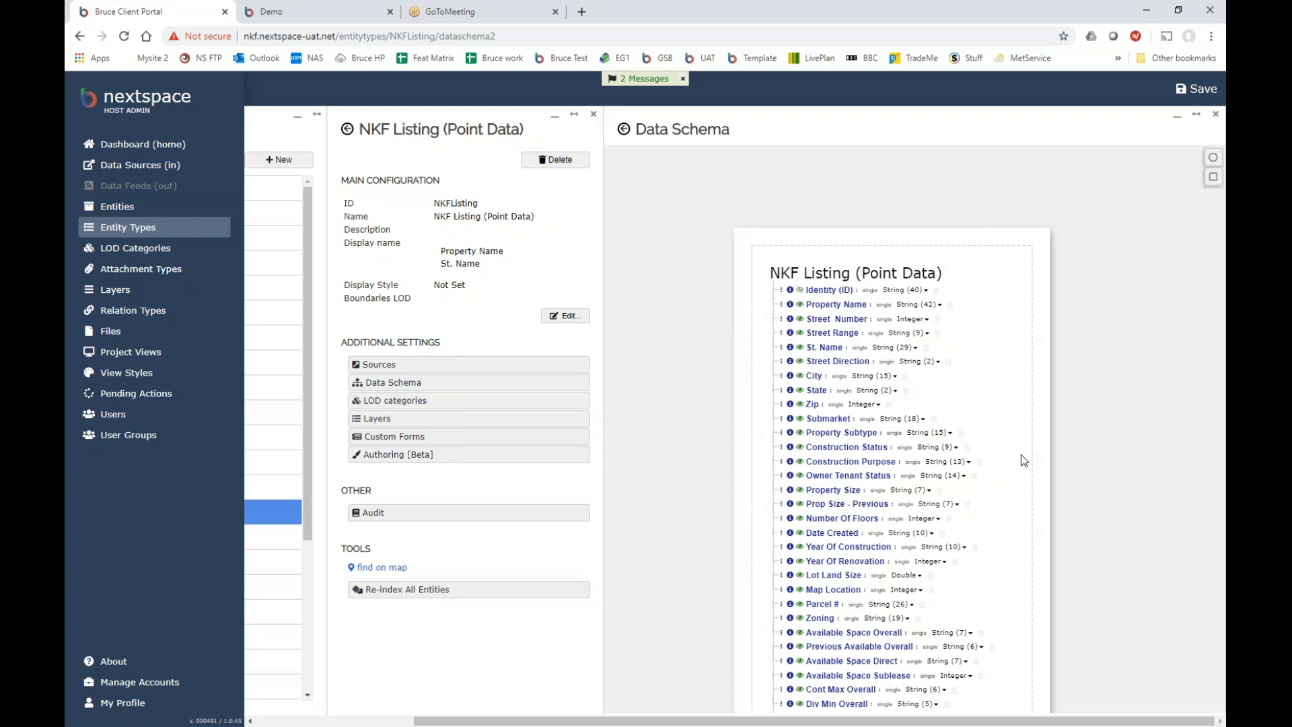
pyautogui.scroll(-3, 1024, 462)
pyautogui.scroll(2, 1034, 459)
pyautogui.moveTo(967, 591); pyautogui.dragTo(965, 195)
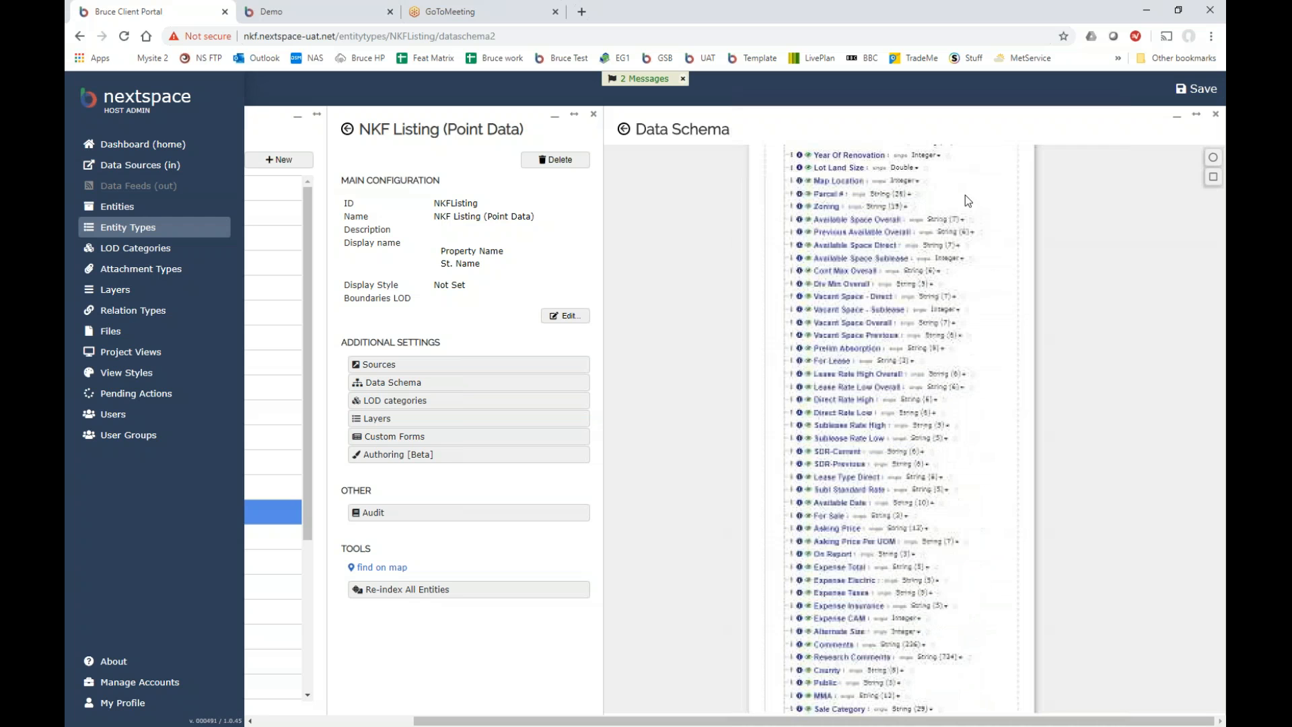
pyautogui.moveTo(931, 569); pyautogui.dragTo(951, 78)
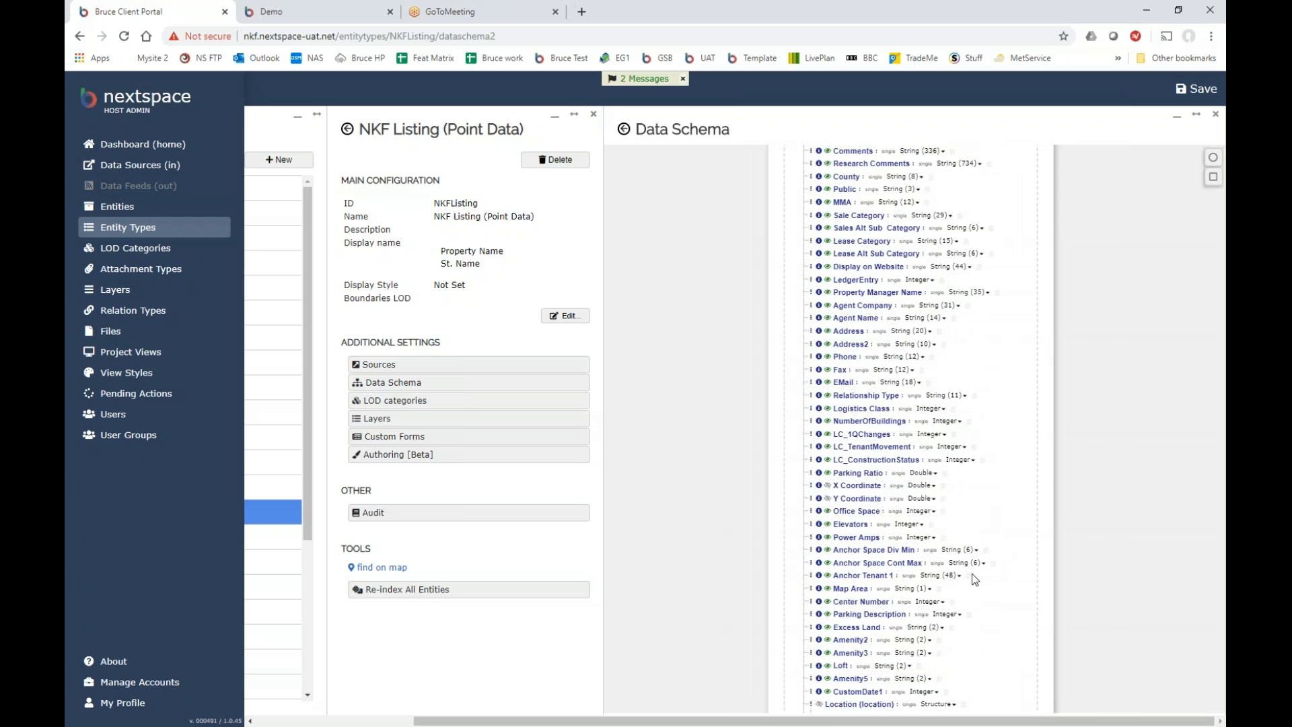
# Bring the top of the schema box back into view, then return to the 3D city demo map.
pyautogui.scroll(-5, 1029, 556)
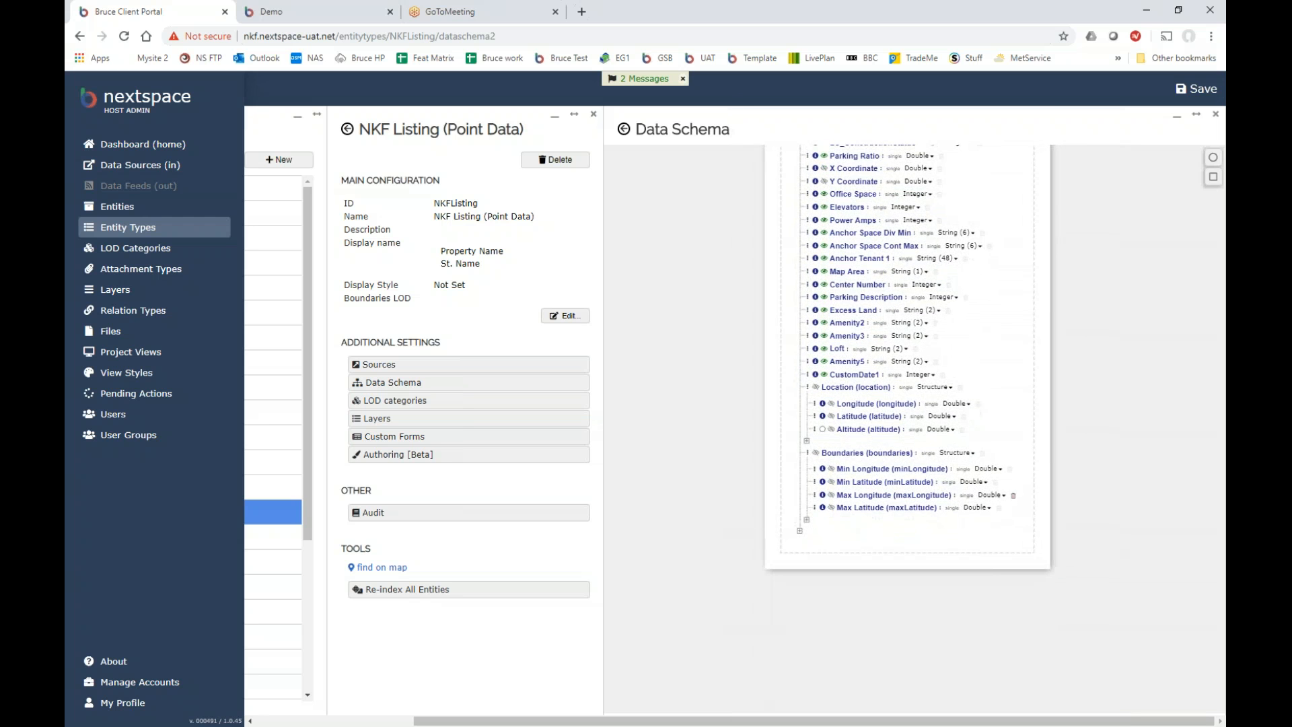
pyautogui.scroll(3, 996, 414)
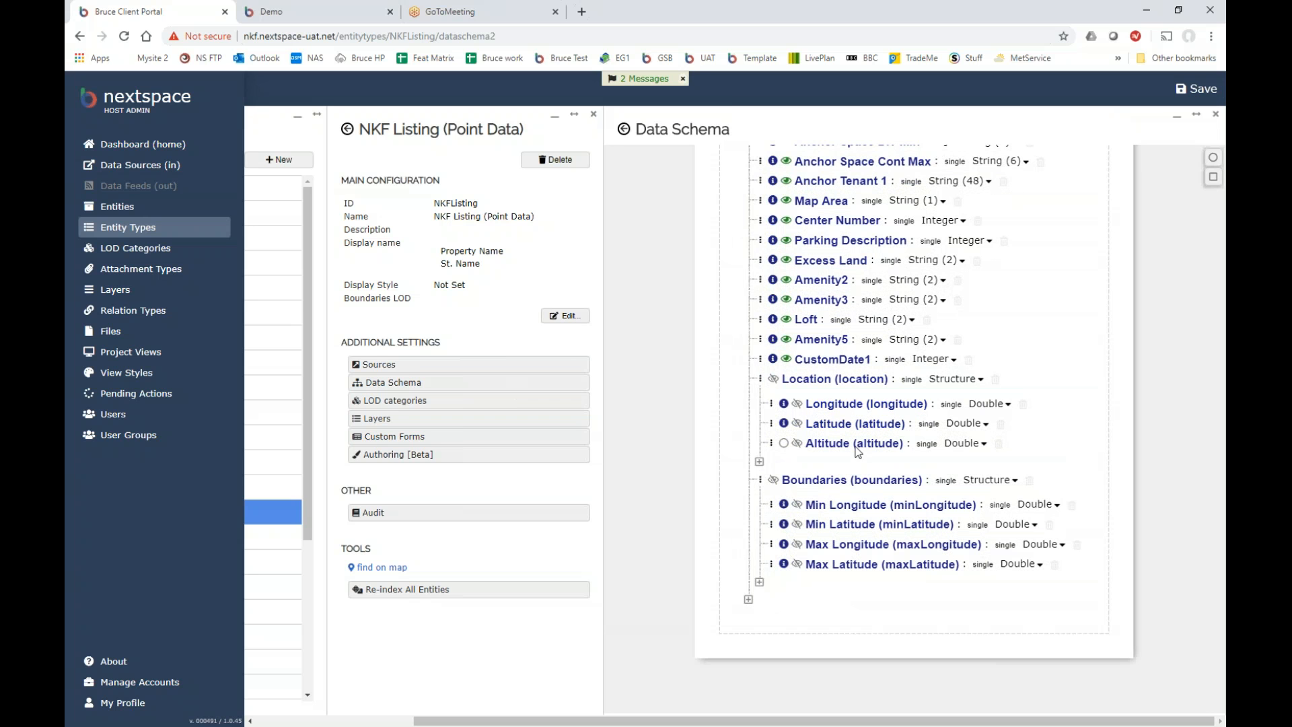
pyautogui.scroll(-10, 1089, 471)
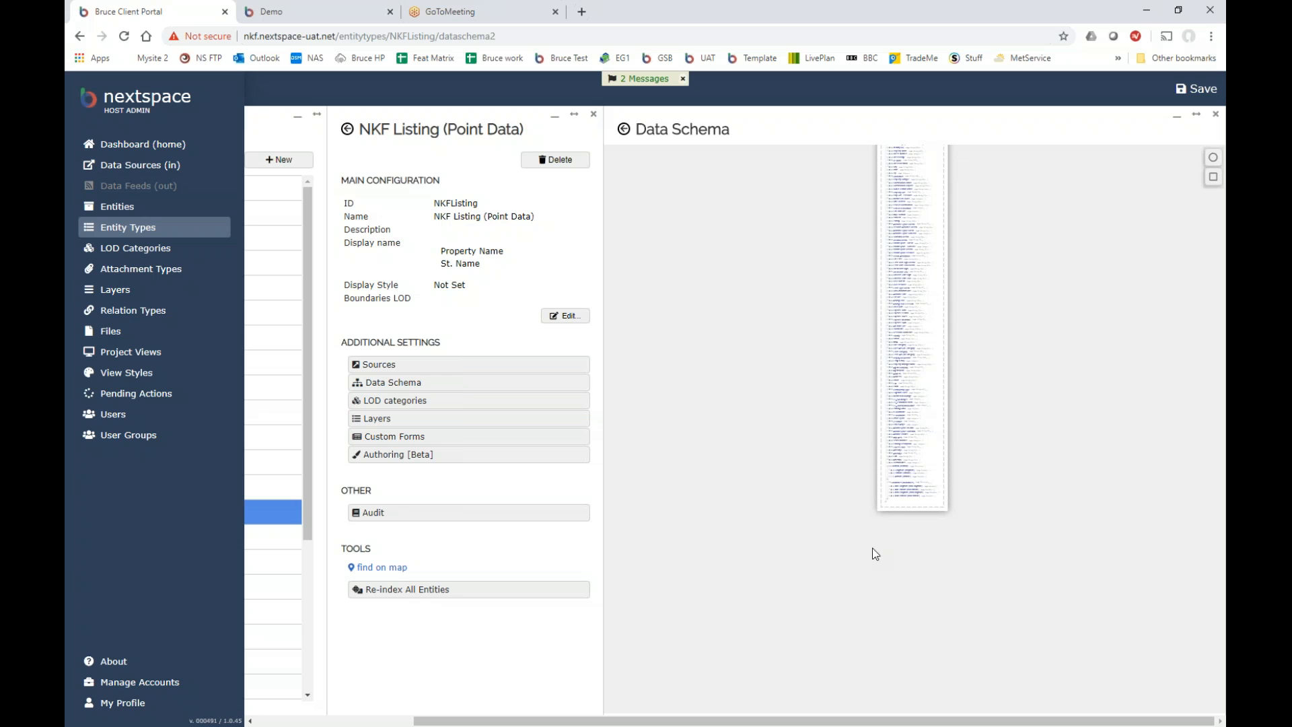
pyautogui.moveTo(935, 300); pyautogui.dragTo(931, 365)
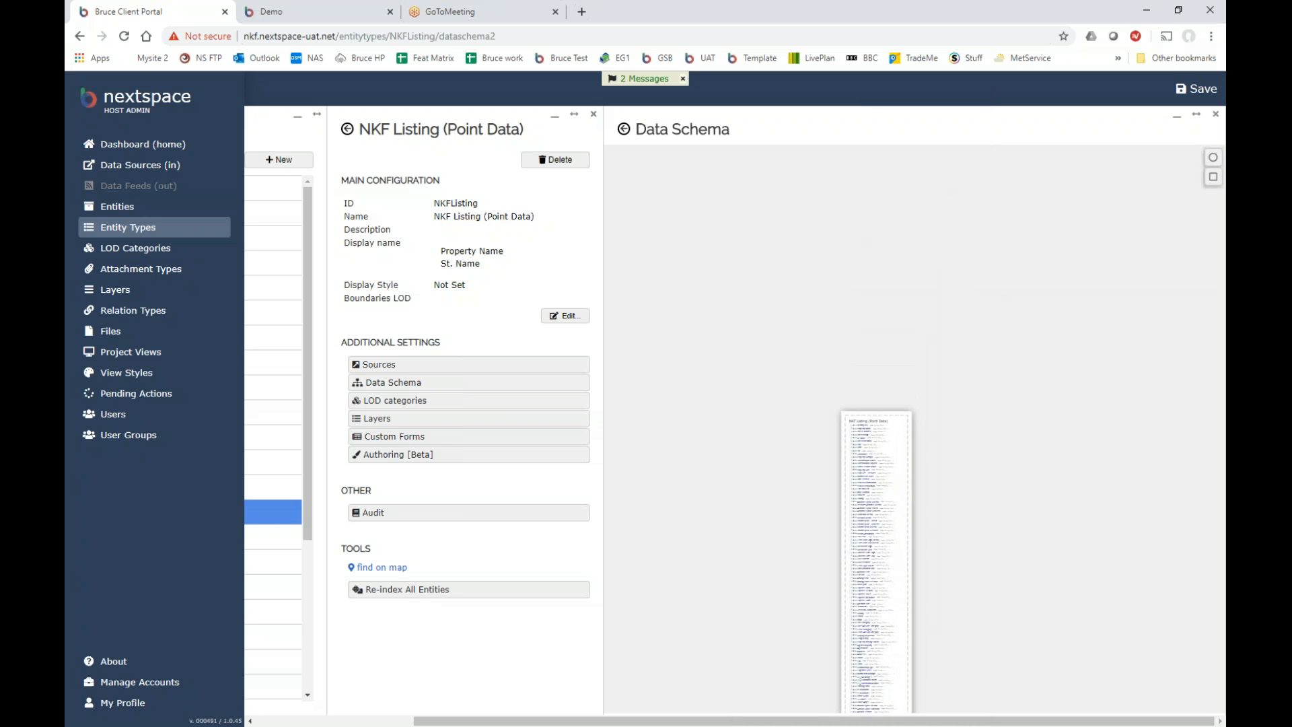
pyautogui.scroll(8, 895, 506)
pyautogui.scroll(2, 869, 450)
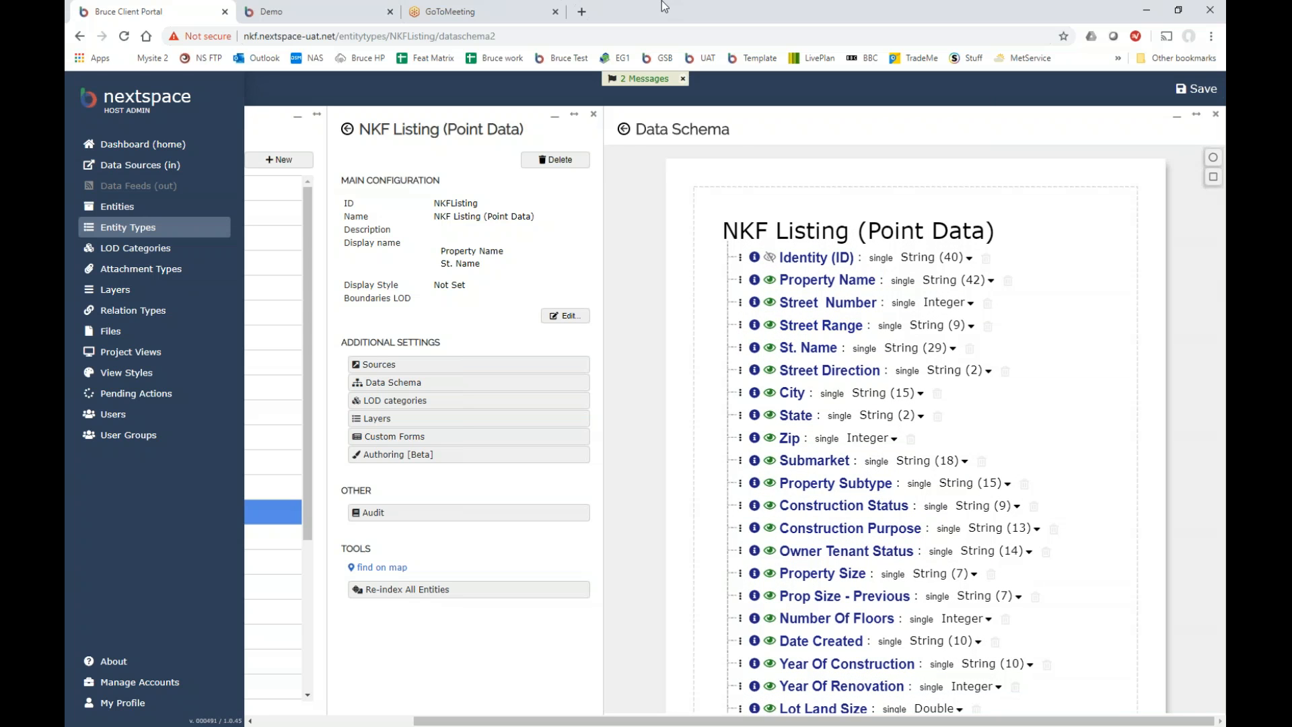
pyautogui.click(338, 13)
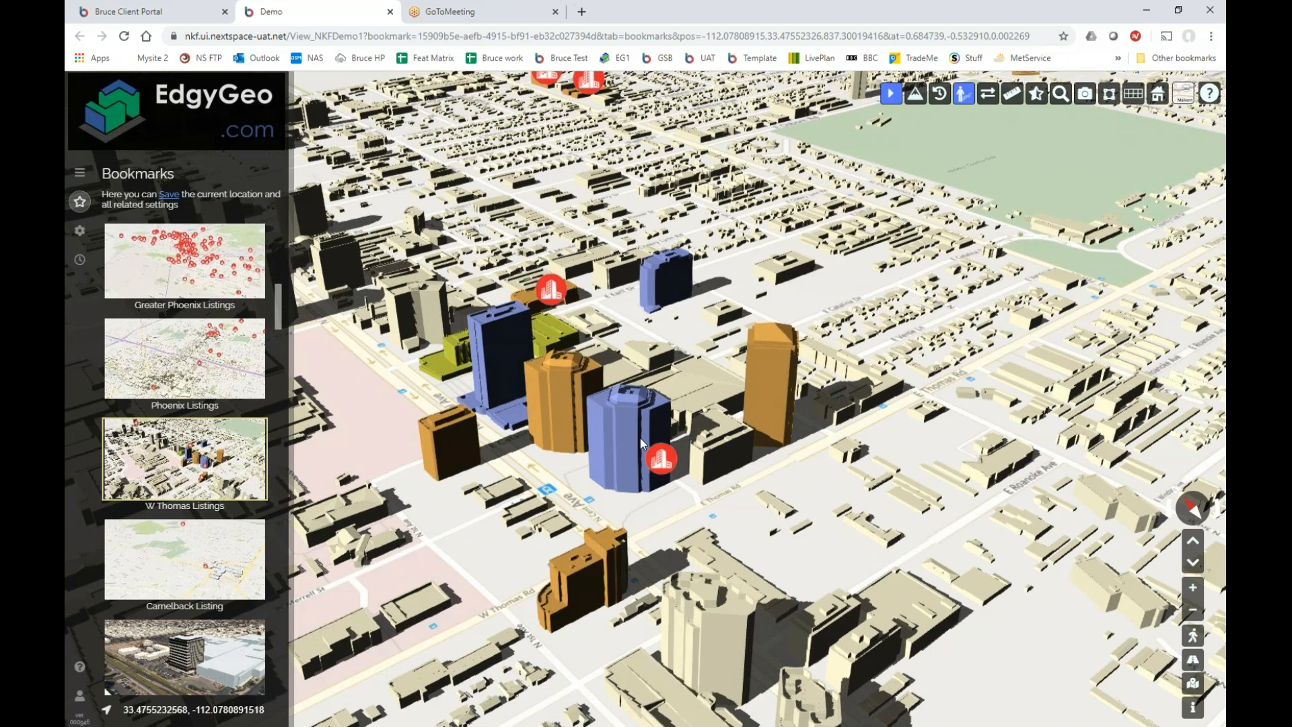
# View and close CenturyLink Tower's listing data and its full listing details.
pyautogui.click(666, 463)
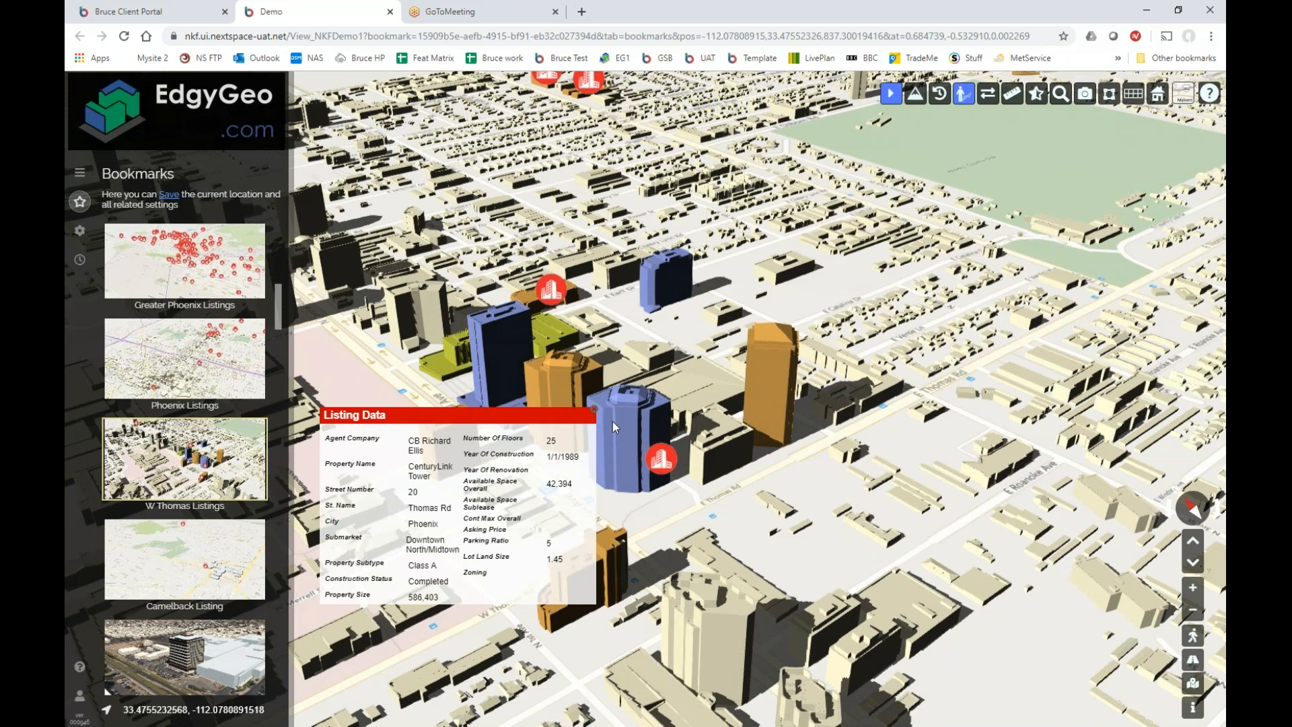
pyautogui.click(593, 409)
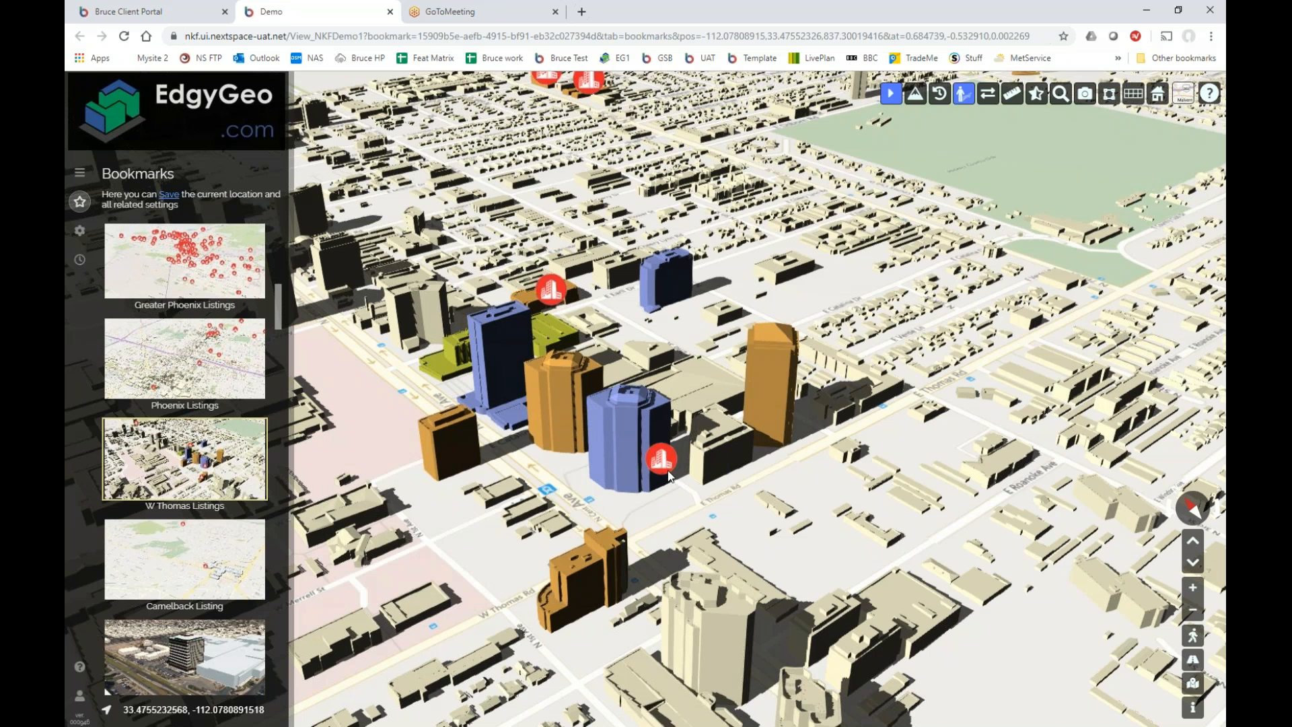
pyautogui.click(671, 460)
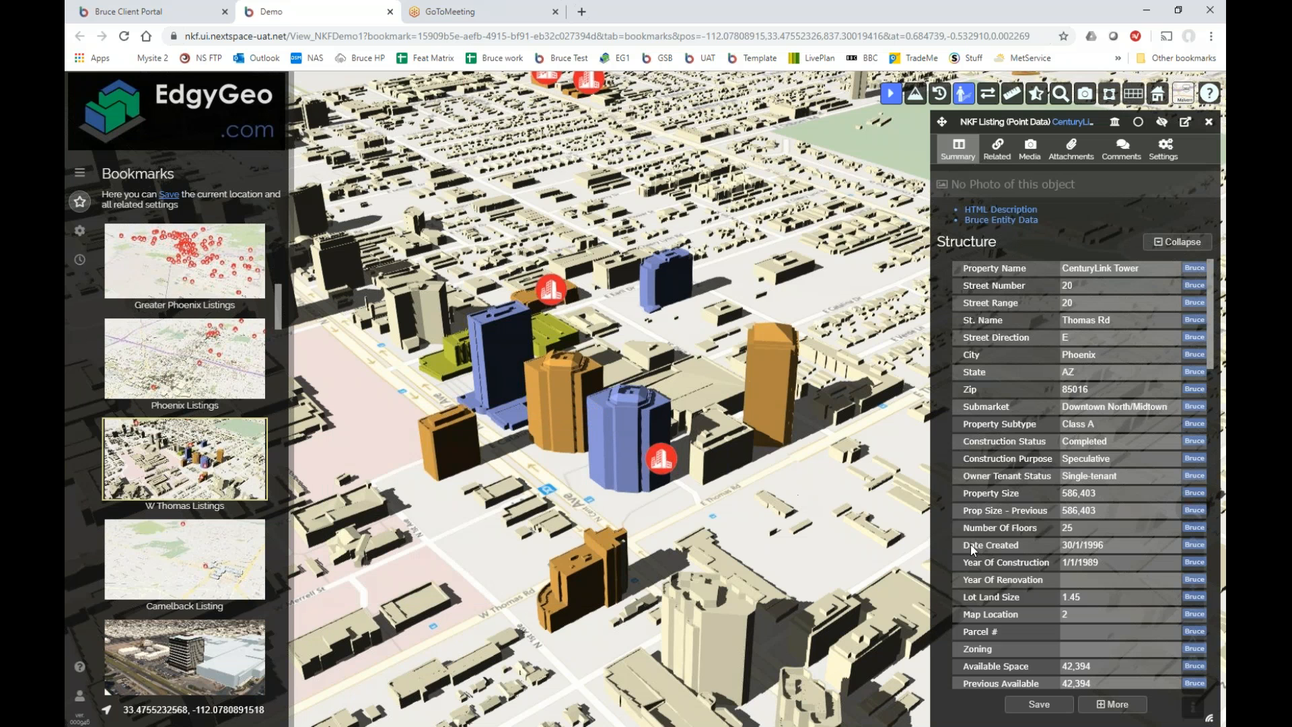
pyautogui.scroll(-15, 1180, 555)
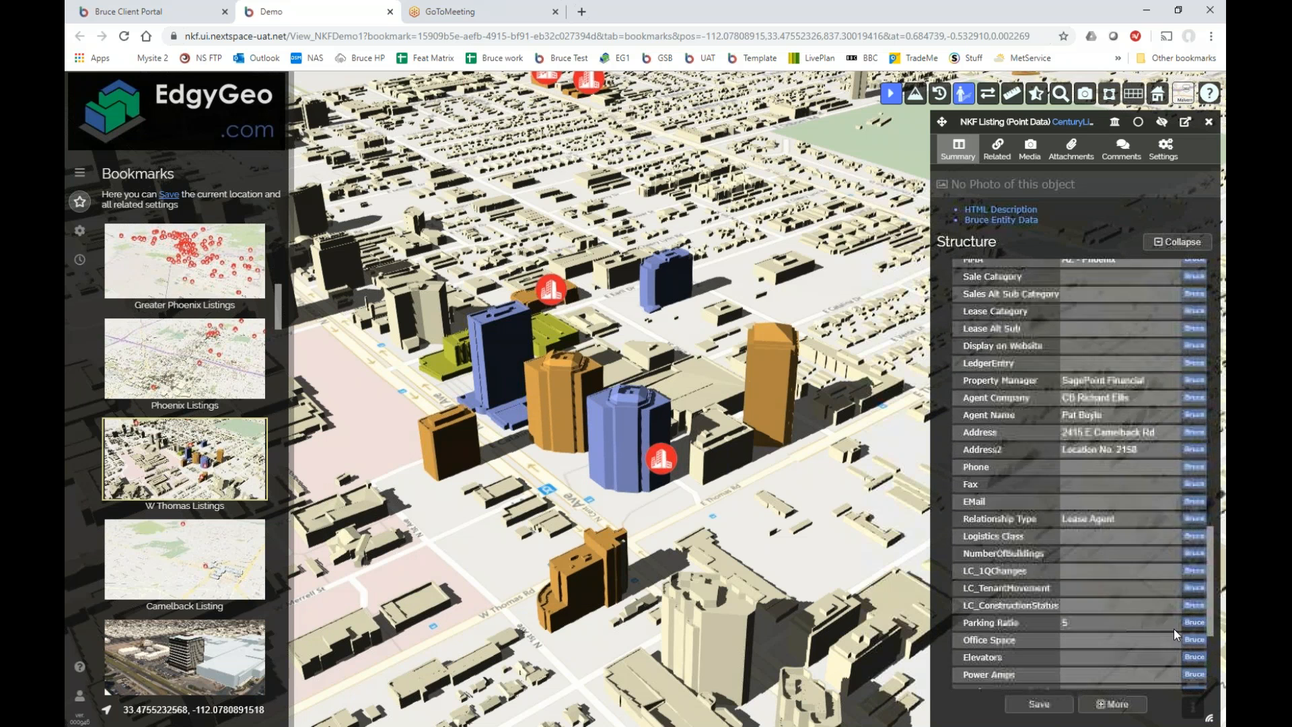
pyautogui.scroll(15, 1185, 570)
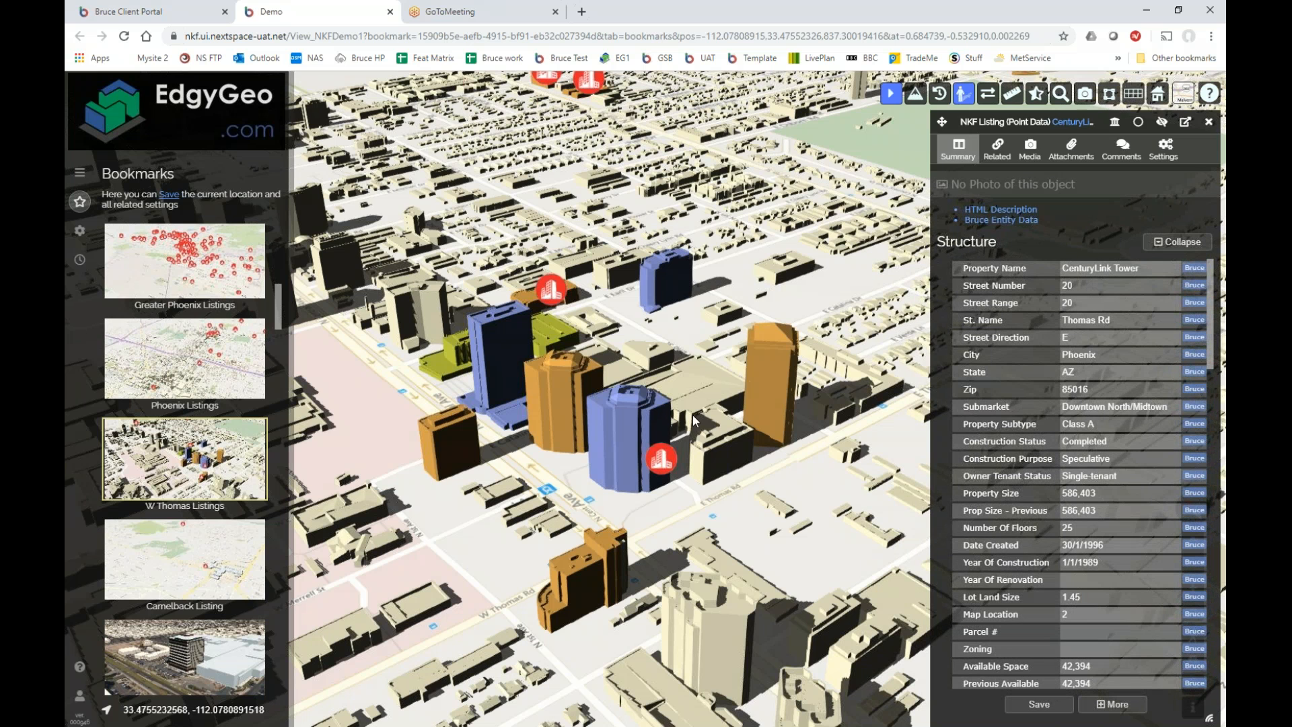
pyautogui.click(630, 413)
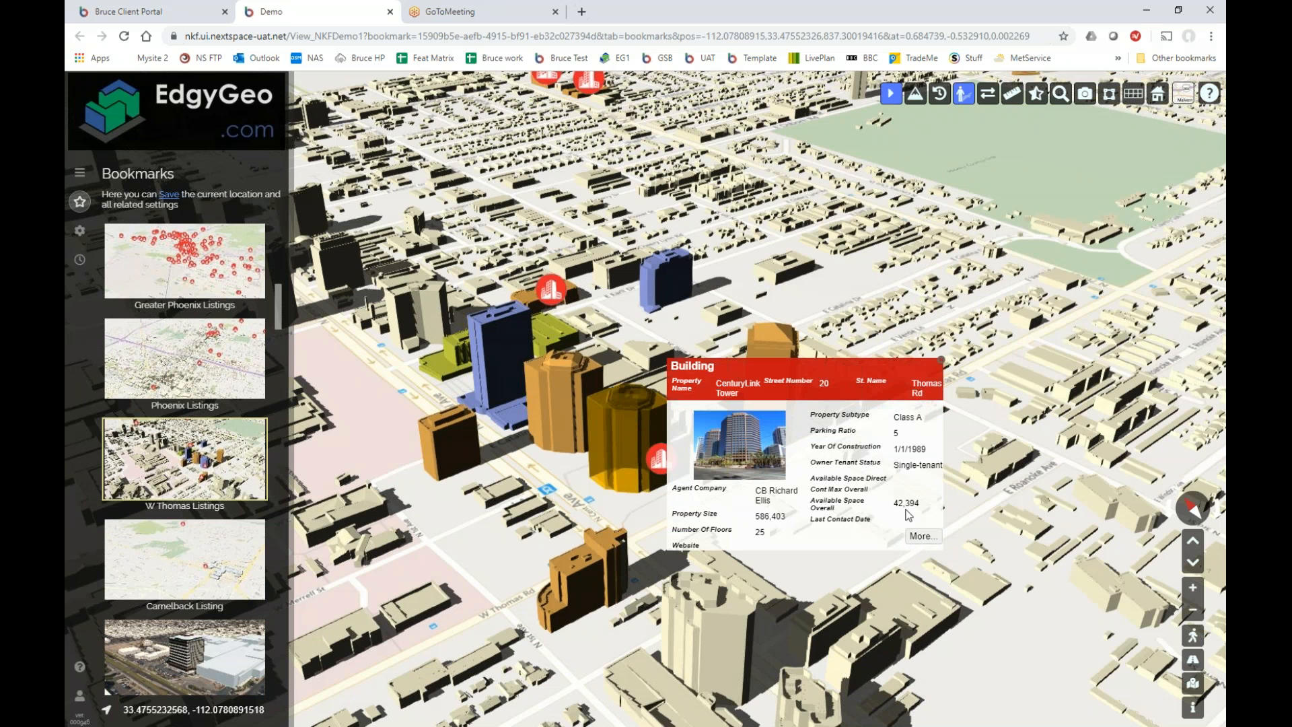
# Check CenturyLink Tower's building summary and details, then show its listing's position and settings.
pyautogui.click(922, 531)
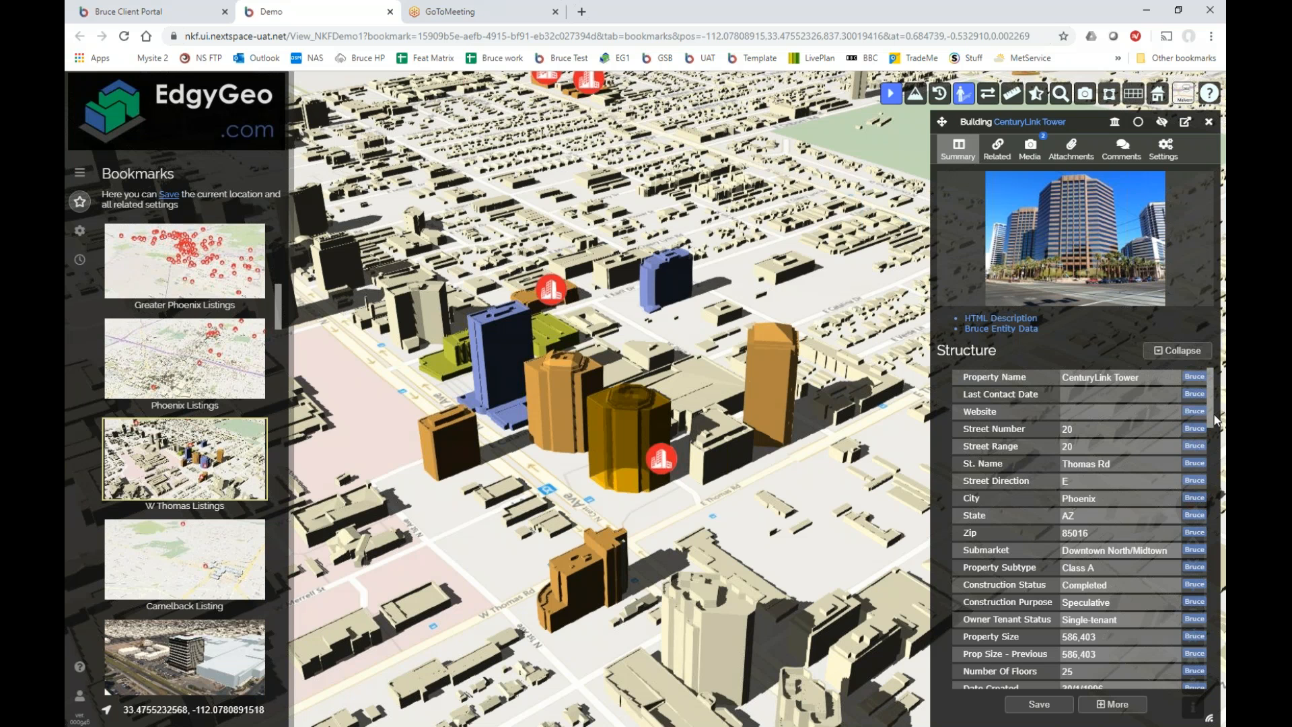
pyautogui.moveTo(1213, 430); pyautogui.dragTo(1188, 495)
pyautogui.click(774, 522)
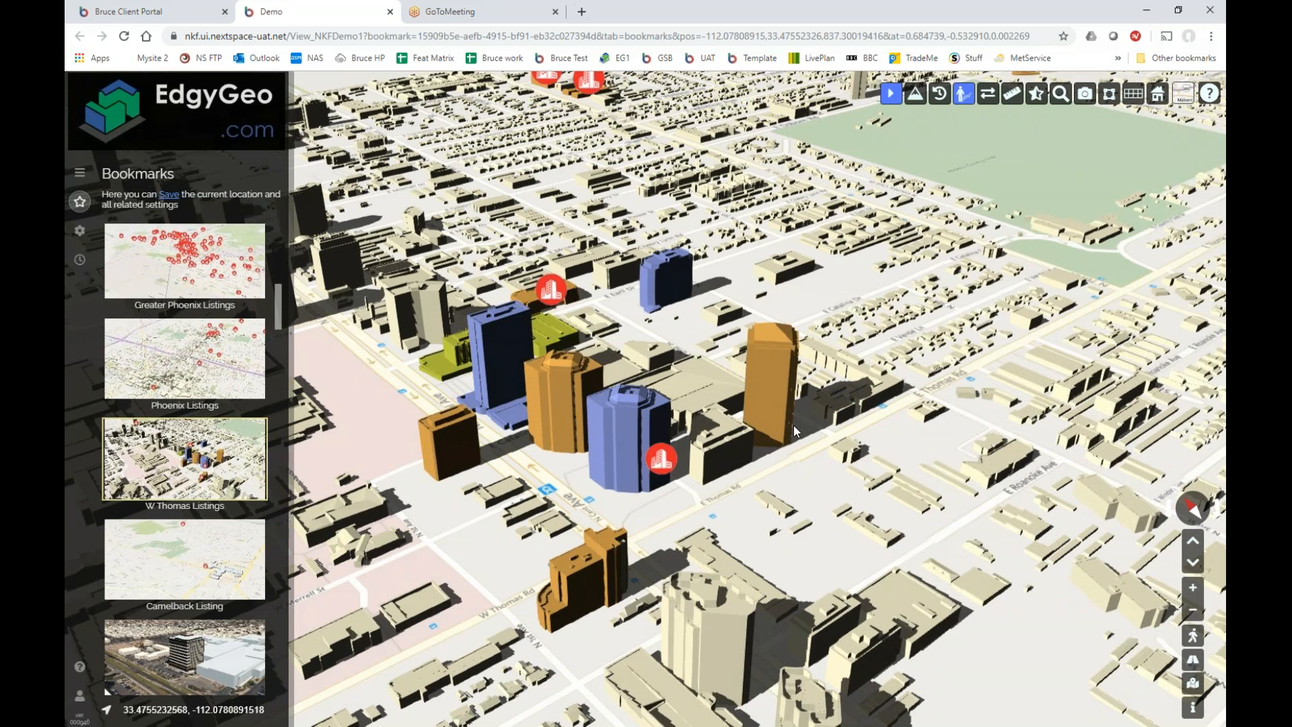
pyautogui.click(625, 430)
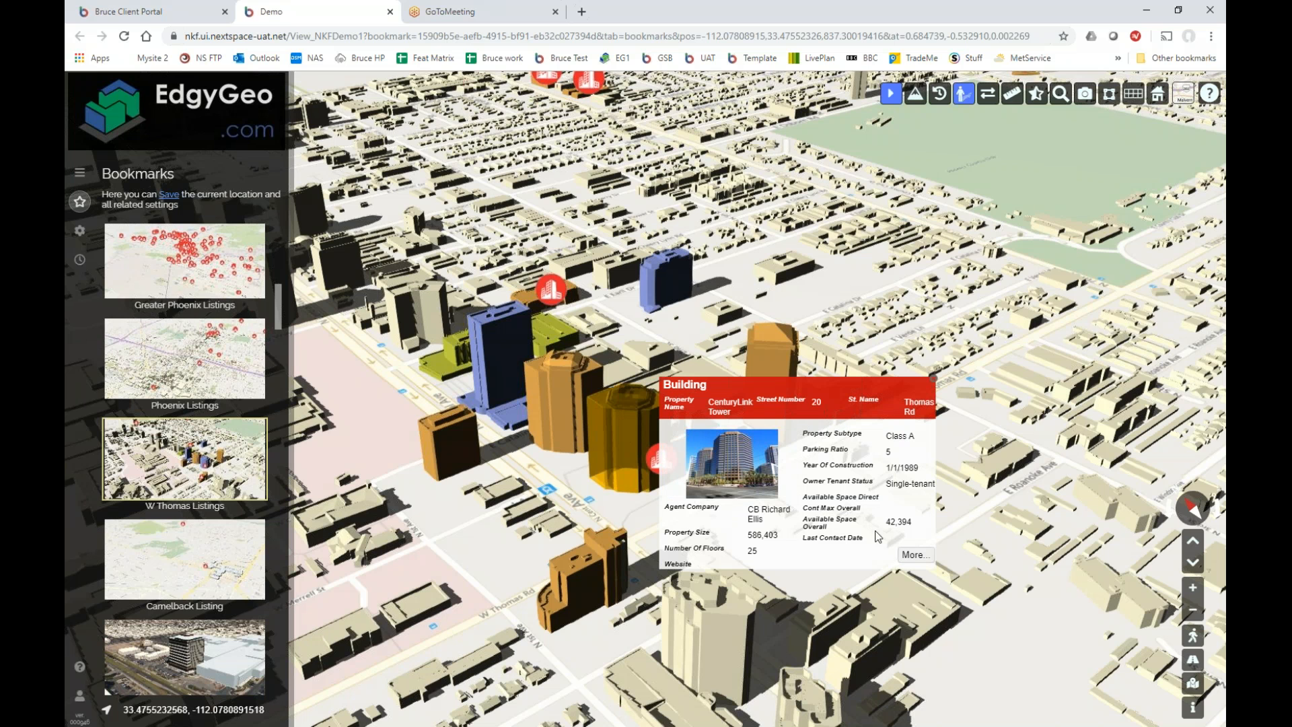
pyautogui.click(914, 555)
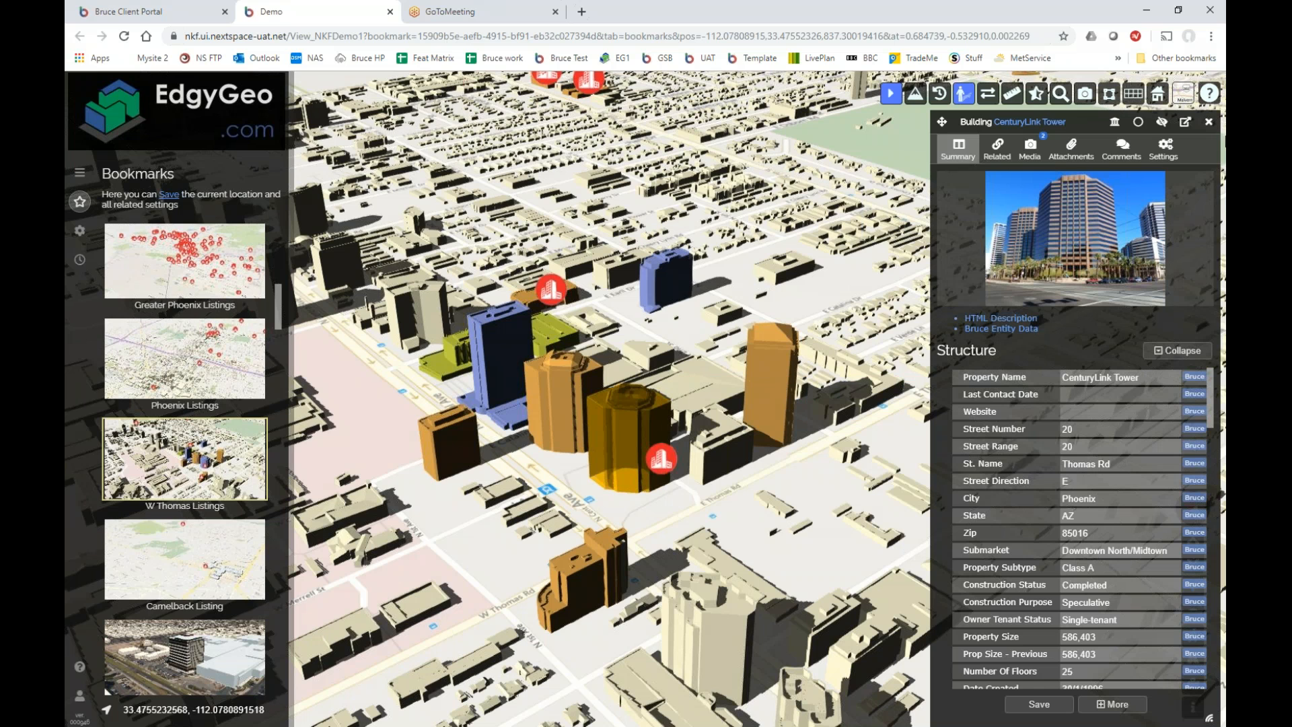
pyautogui.click(1209, 121)
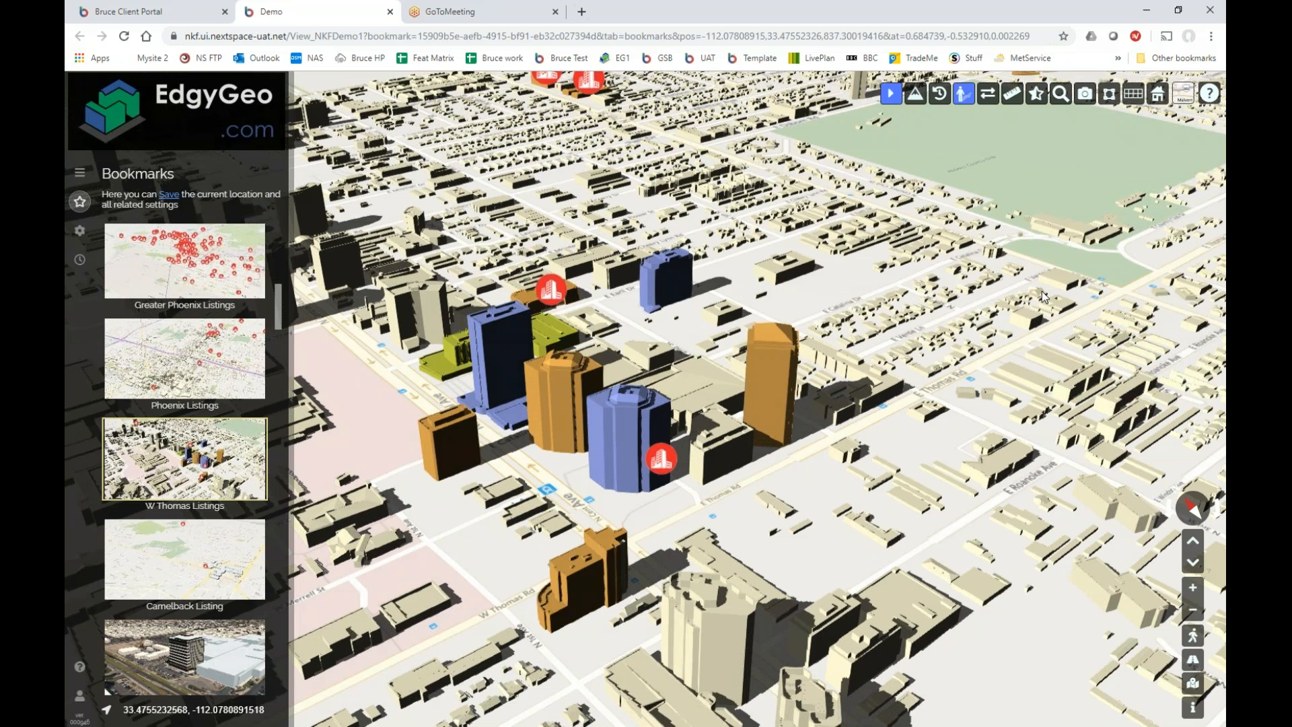
pyautogui.click(665, 466)
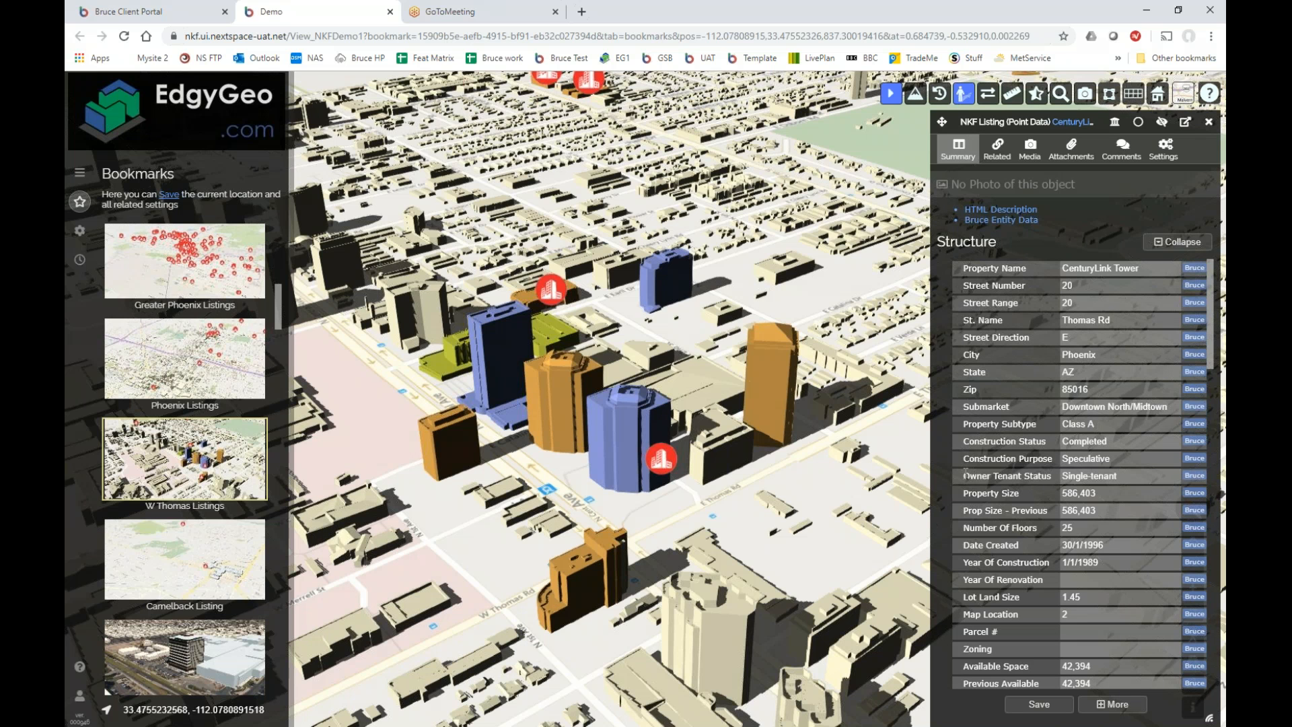
pyautogui.click(1164, 160)
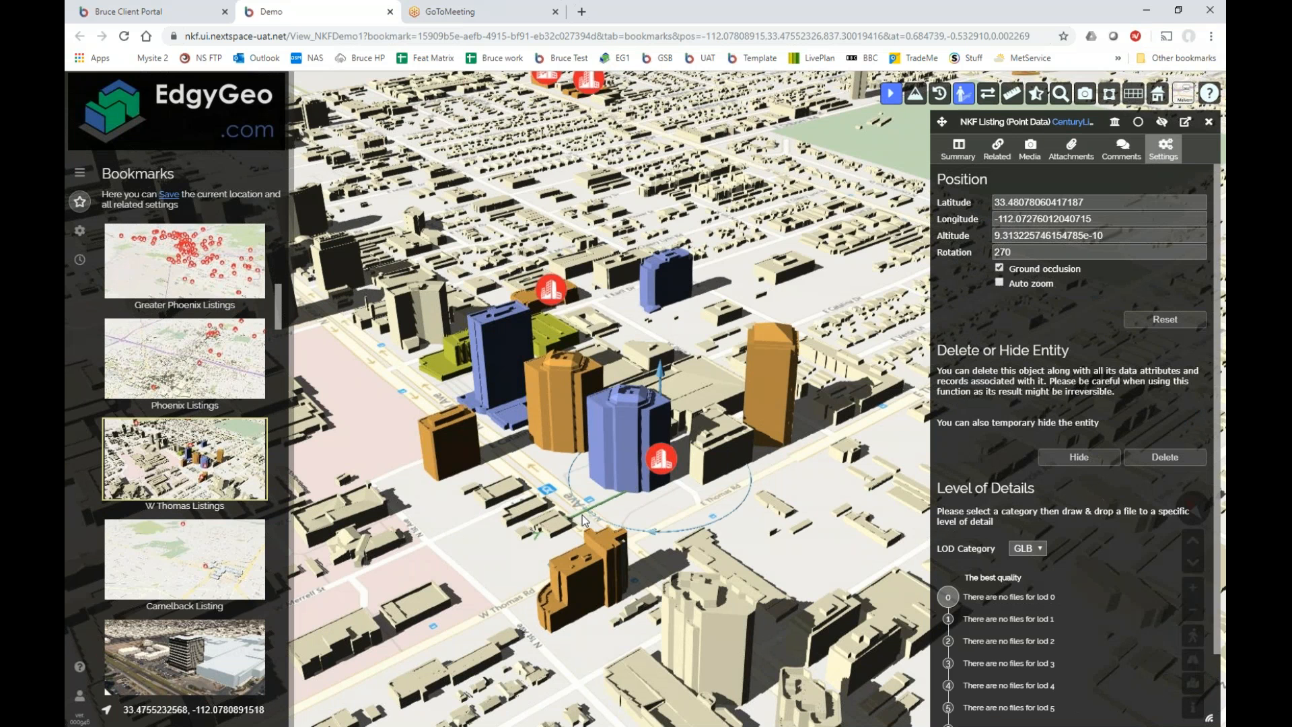
pyautogui.moveTo(569, 522)
pyautogui.mouseDown()
pyautogui.moveTo(700, 493)
pyautogui.moveTo(758, 490)
pyautogui.moveTo(765, 502)
pyautogui.mouseUp()
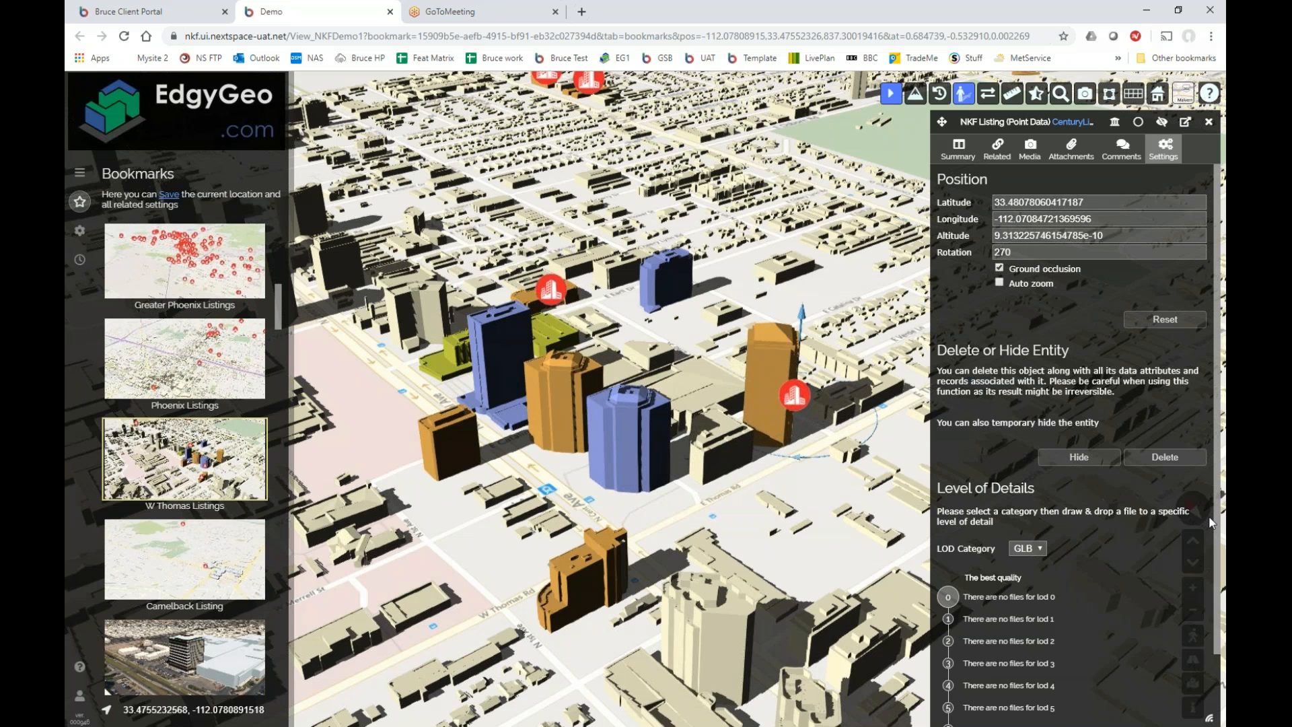
pyautogui.scroll(-2, 1216, 522)
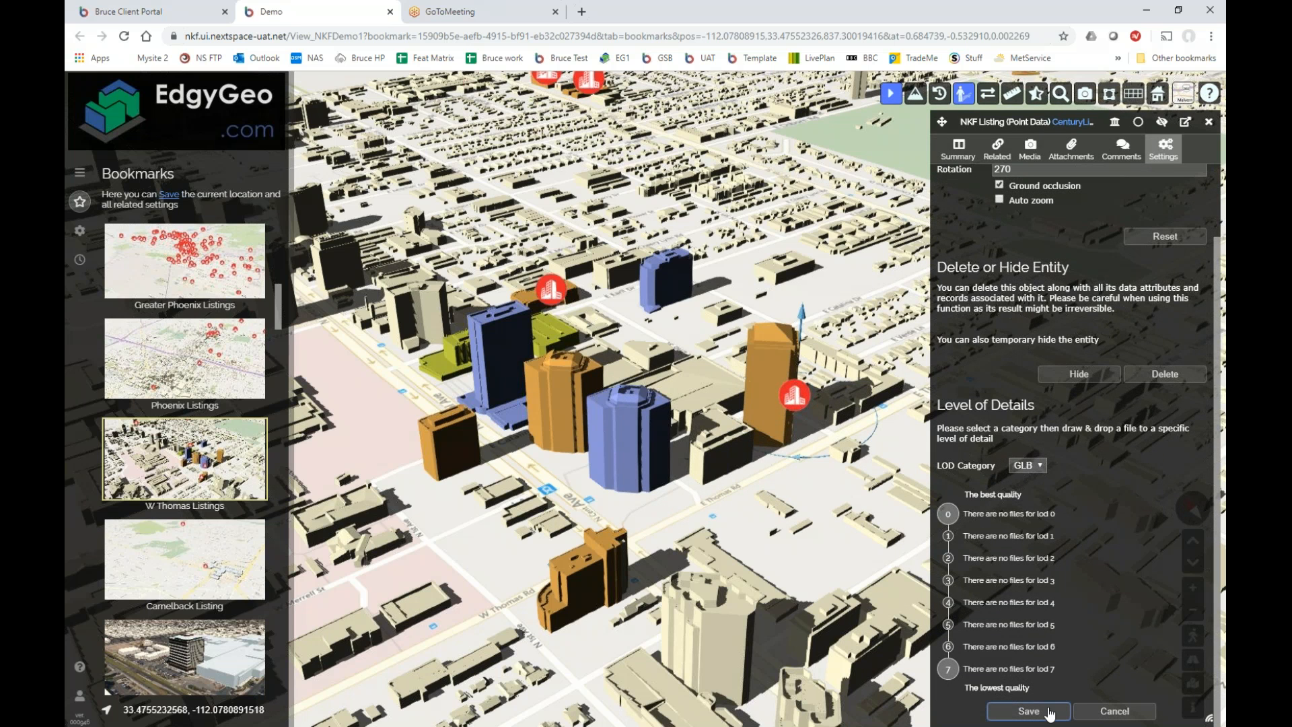
pyautogui.click(1028, 711)
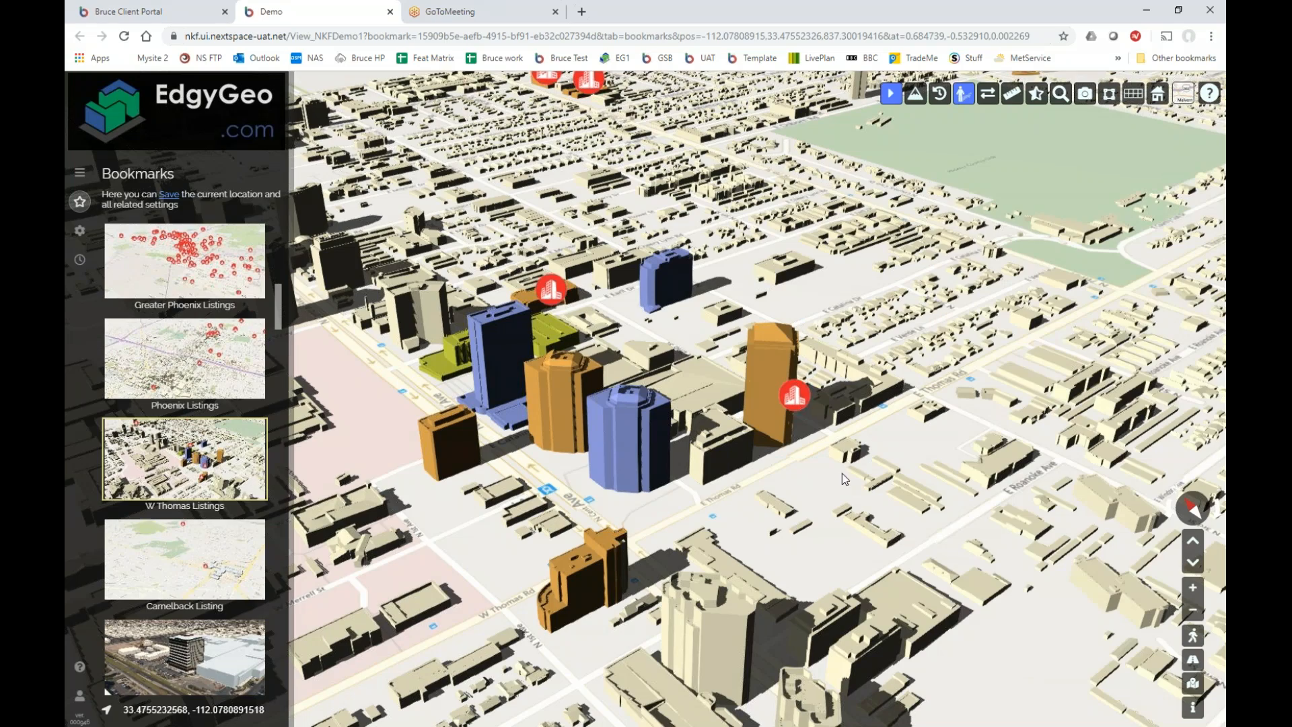
pyautogui.moveTo(841, 474); pyautogui.dragTo(807, 478)
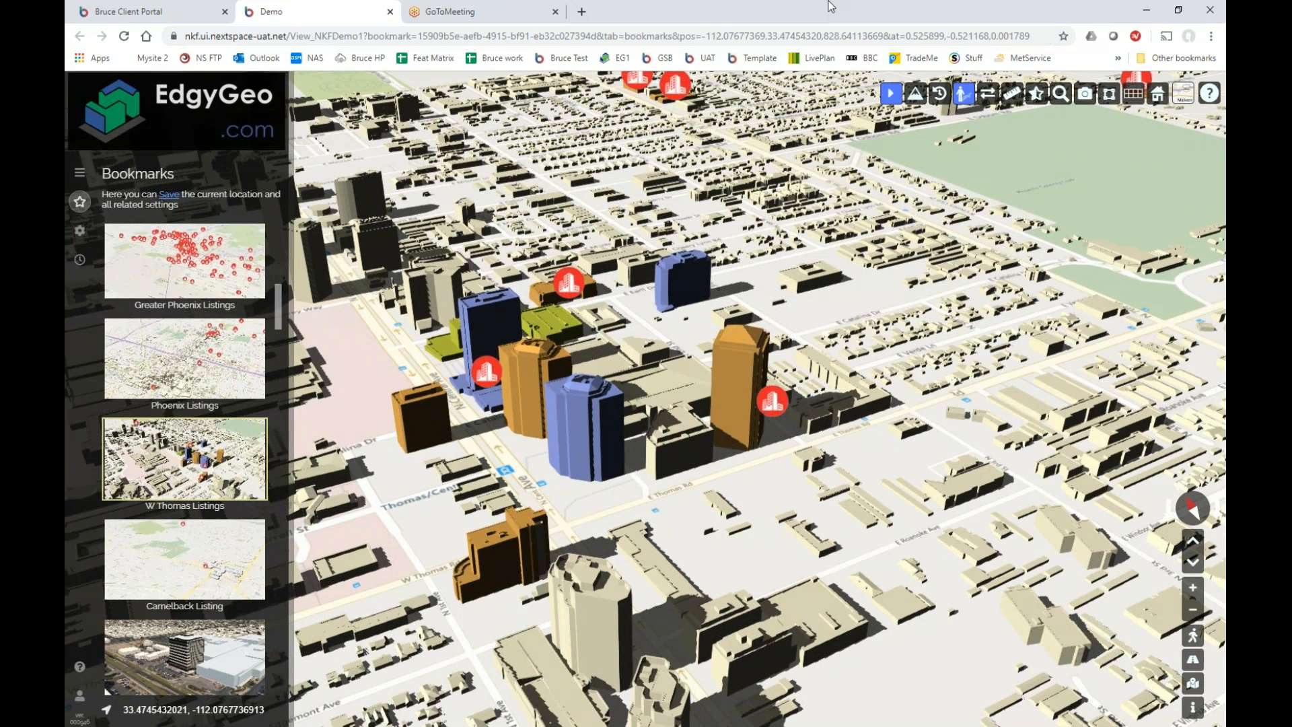
pyautogui.click(757, 35)
pyautogui.hotkey('ctrl', 'c')
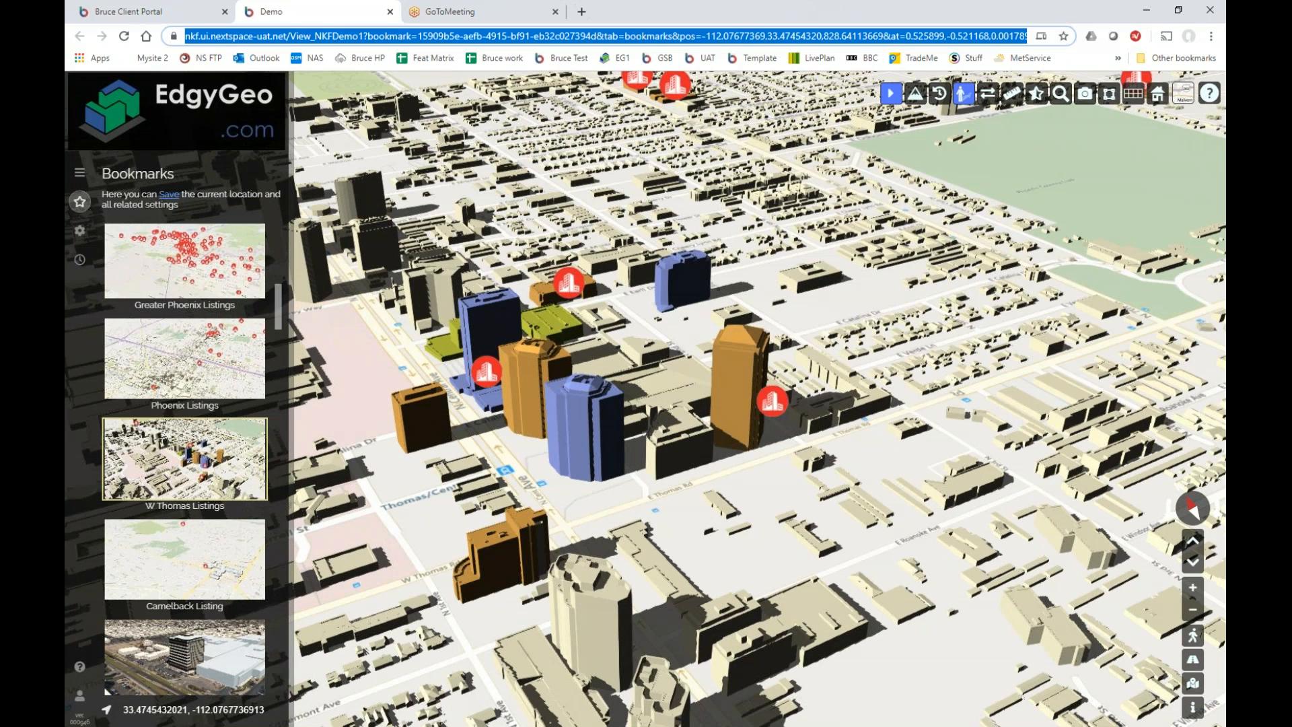
# Load the copied viewer address in a new tab and shrink that window to half width.
pyautogui.click(581, 11)
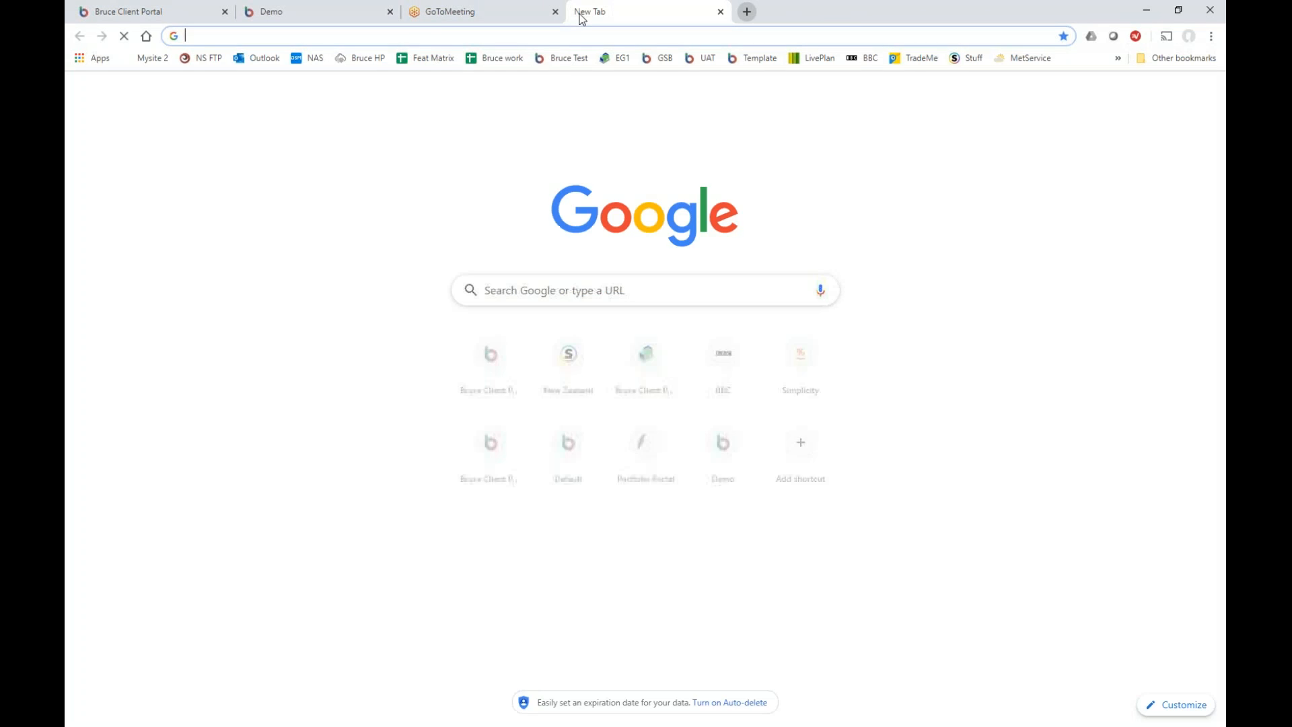
pyautogui.hotkey('ctrl', 'v')
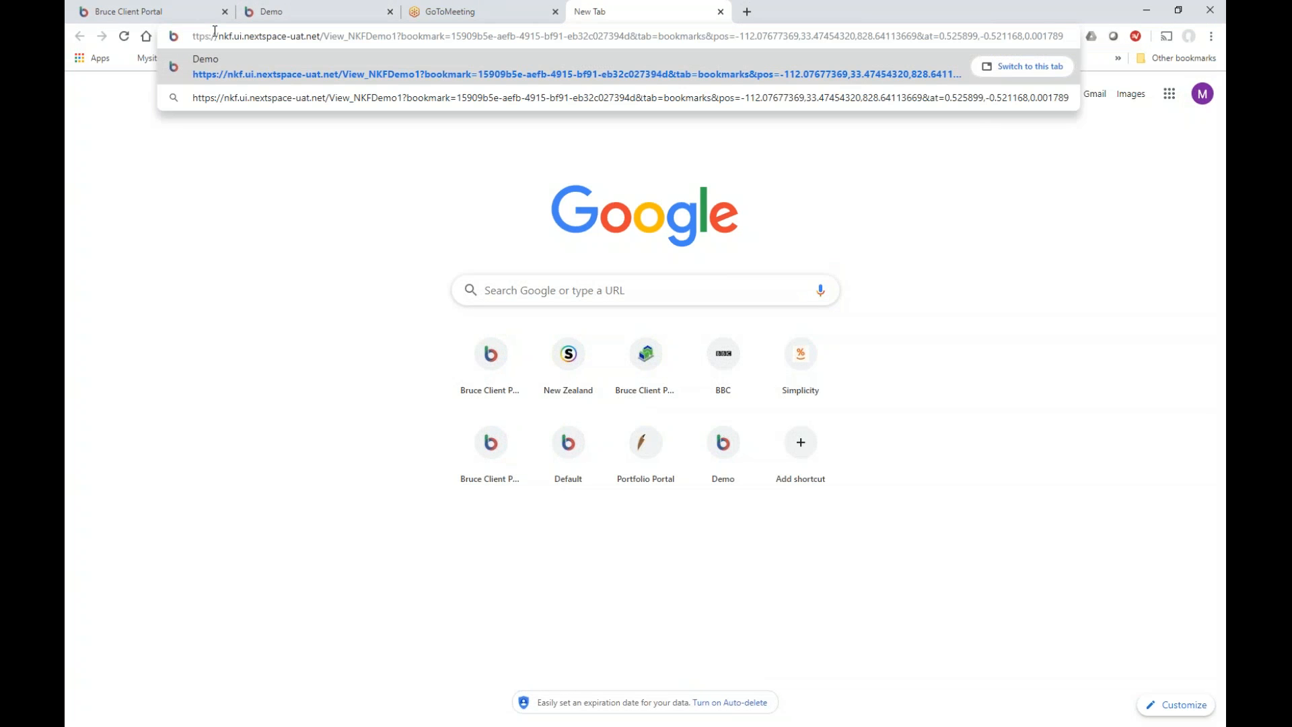
pyautogui.press('Return')
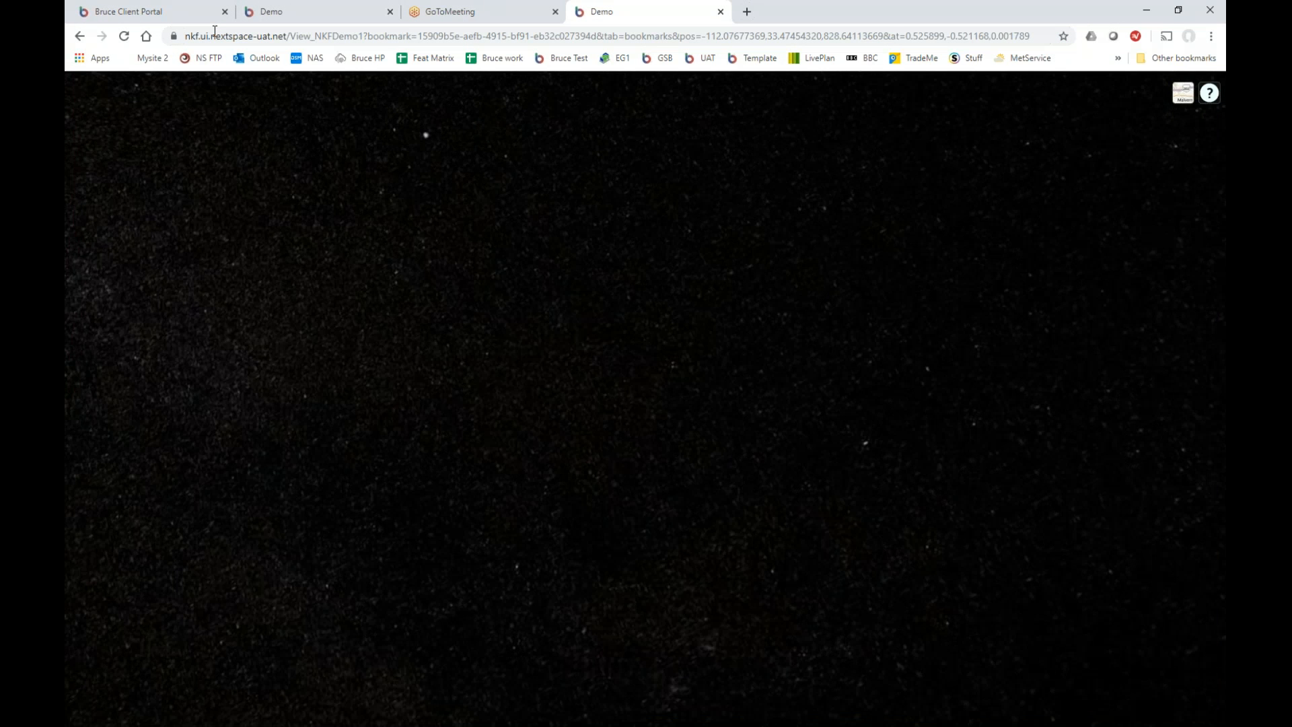
pyautogui.click(1178, 9)
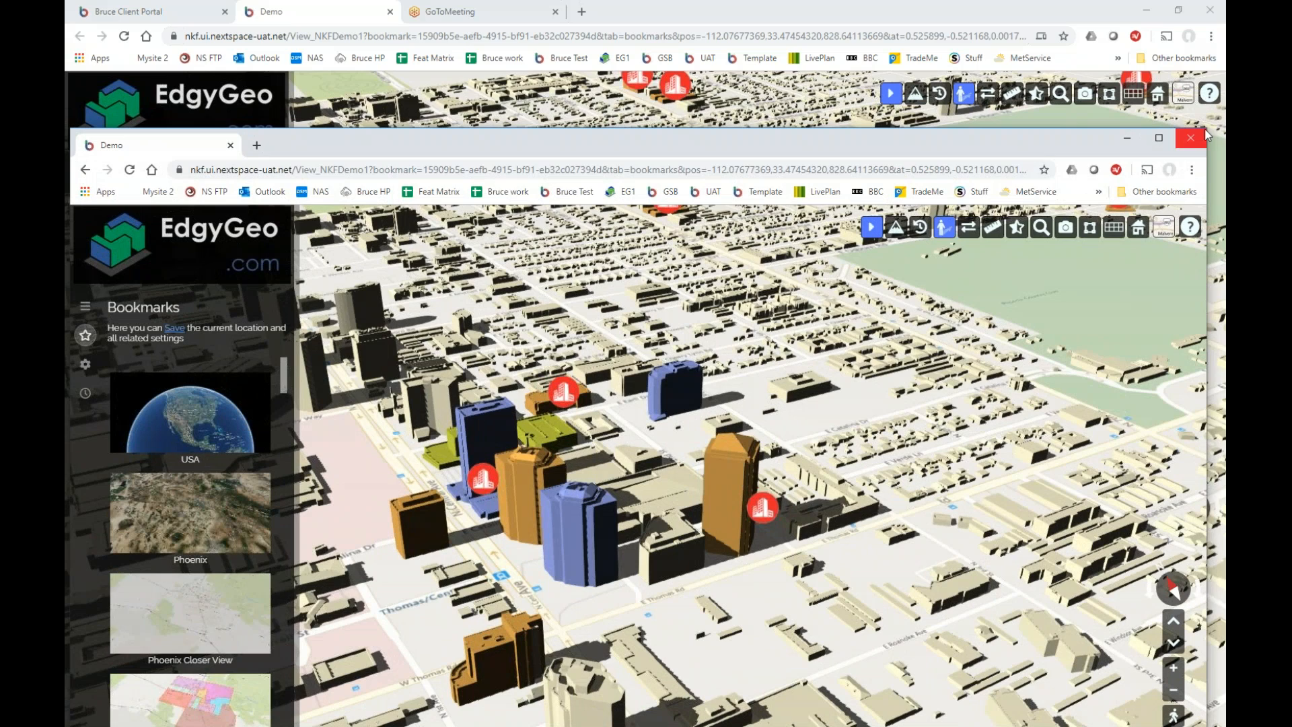
pyautogui.moveTo(1210, 133); pyautogui.dragTo(672, 43)
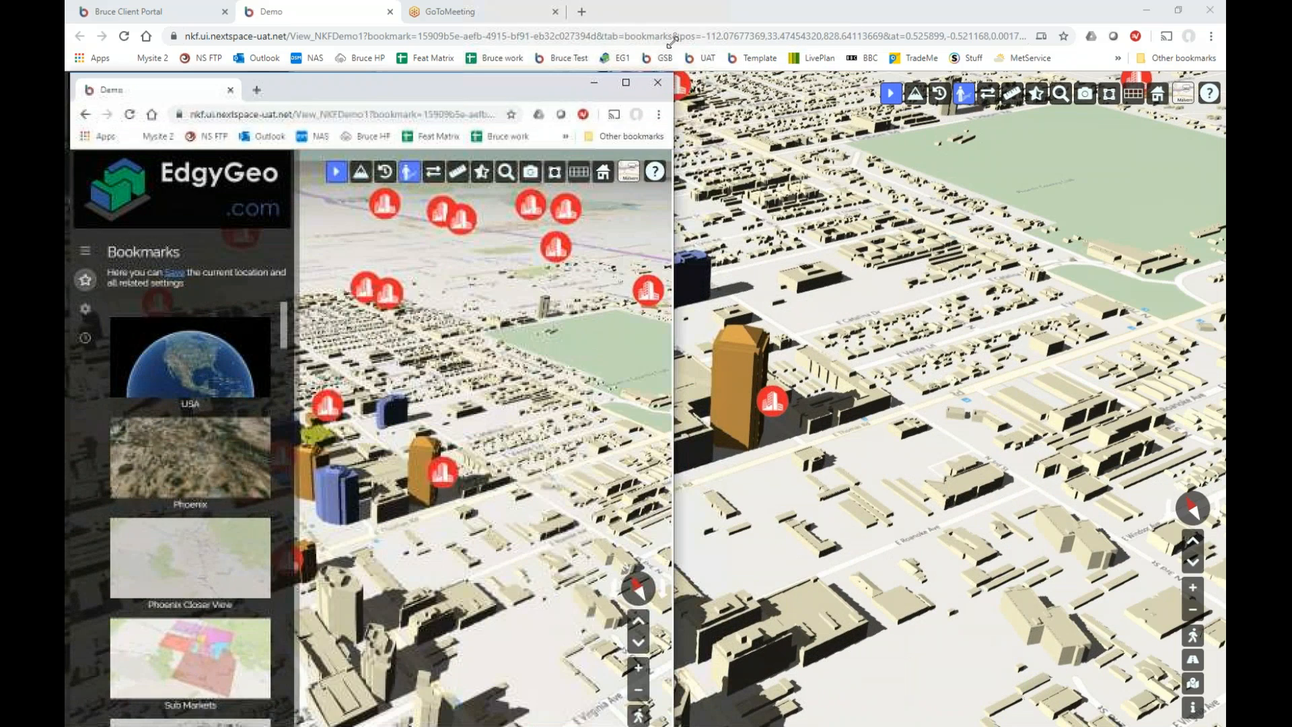
# Open CenturyLink Tower's full details in the second viewer window and move it aside.
pyautogui.click(345, 484)
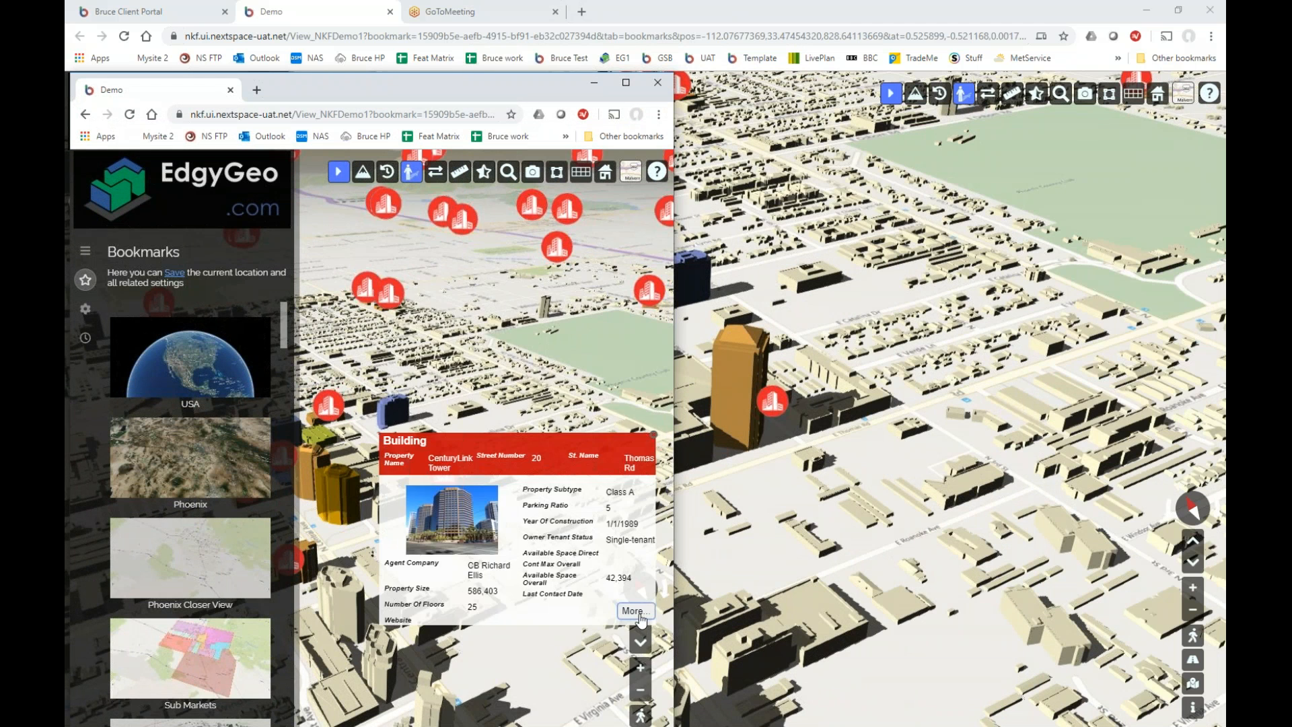
pyautogui.click(643, 616)
pyautogui.scroll(-5, 660, 471)
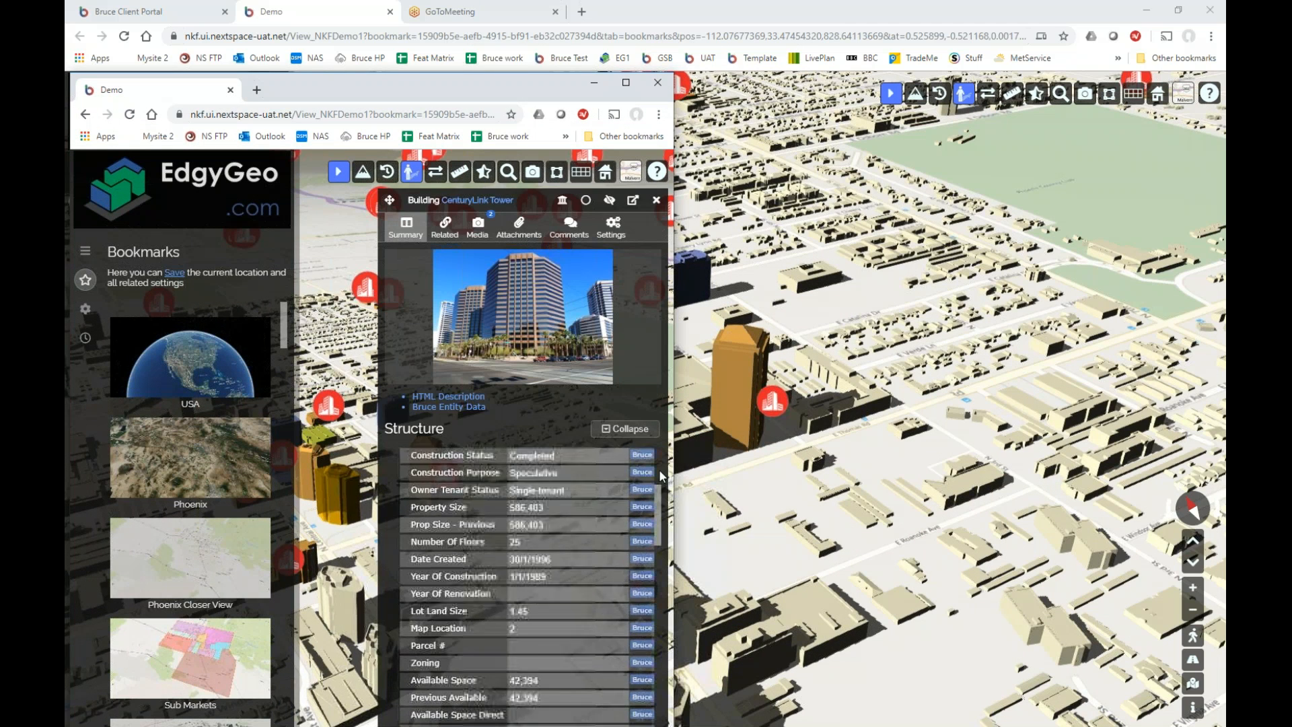
pyautogui.moveTo(537, 76); pyautogui.dragTo(49, 37)
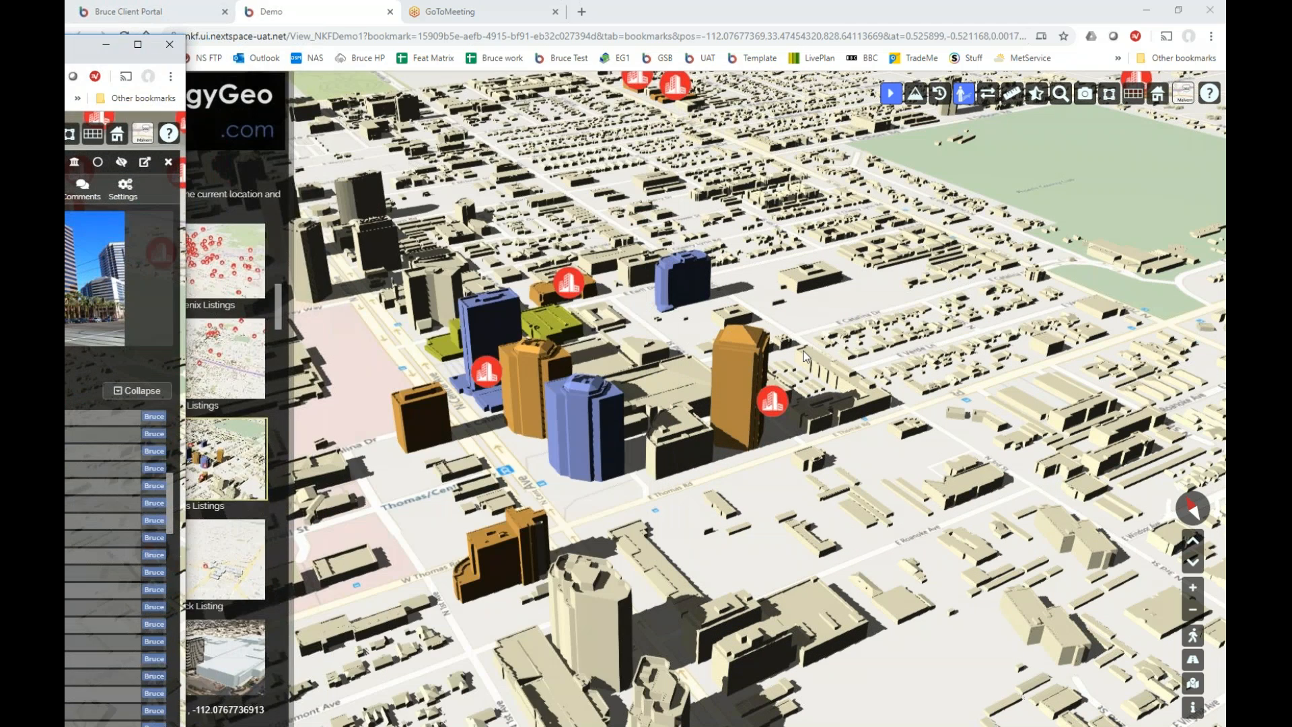
# Copy the CenturyLink Tower name into the orange tower's empty Property Name.
pyautogui.click(733, 371)
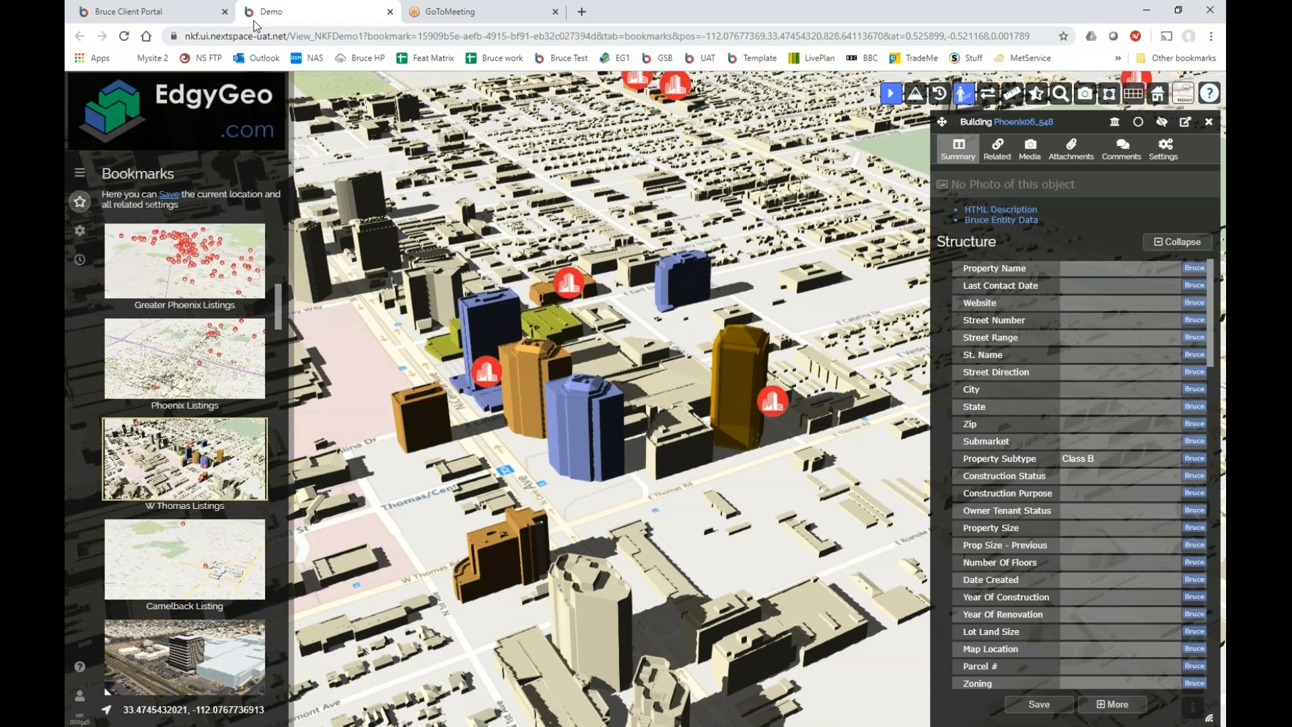
pyautogui.moveTo(65, 45); pyautogui.dragTo(231, 23)
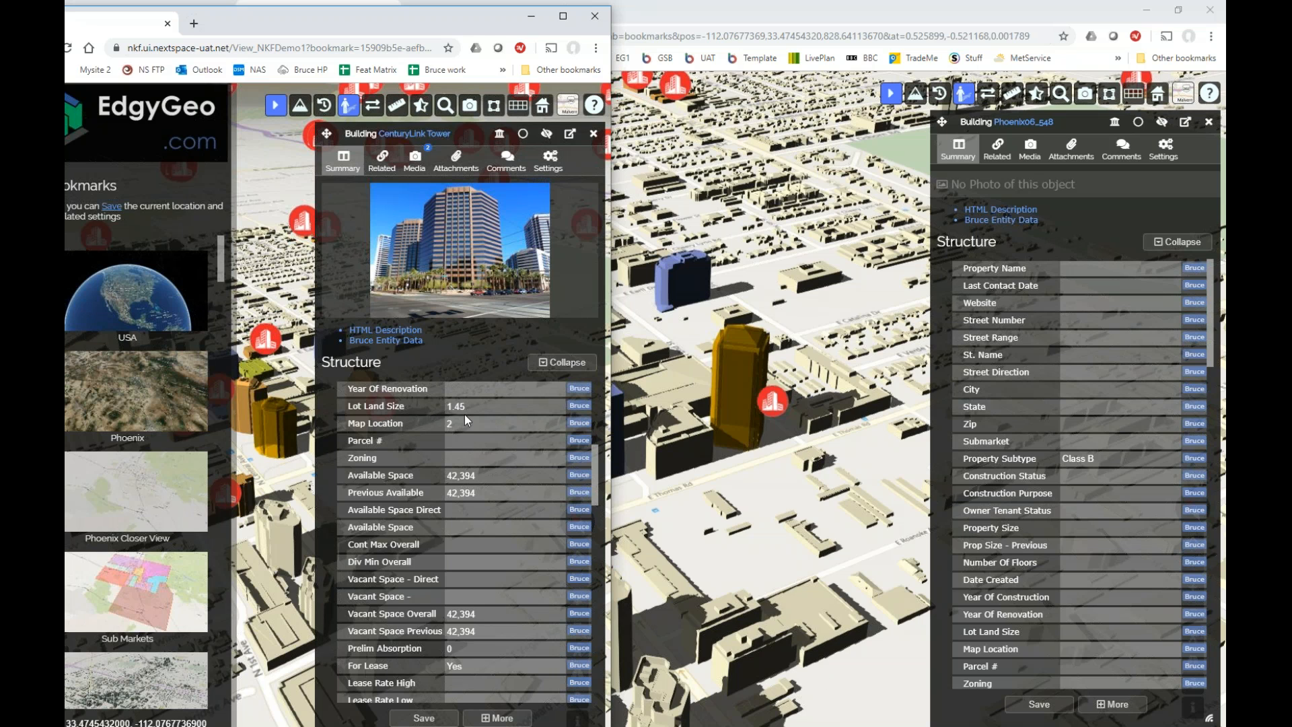
pyautogui.scroll(3, 512, 418)
pyautogui.scroll(2, 512, 417)
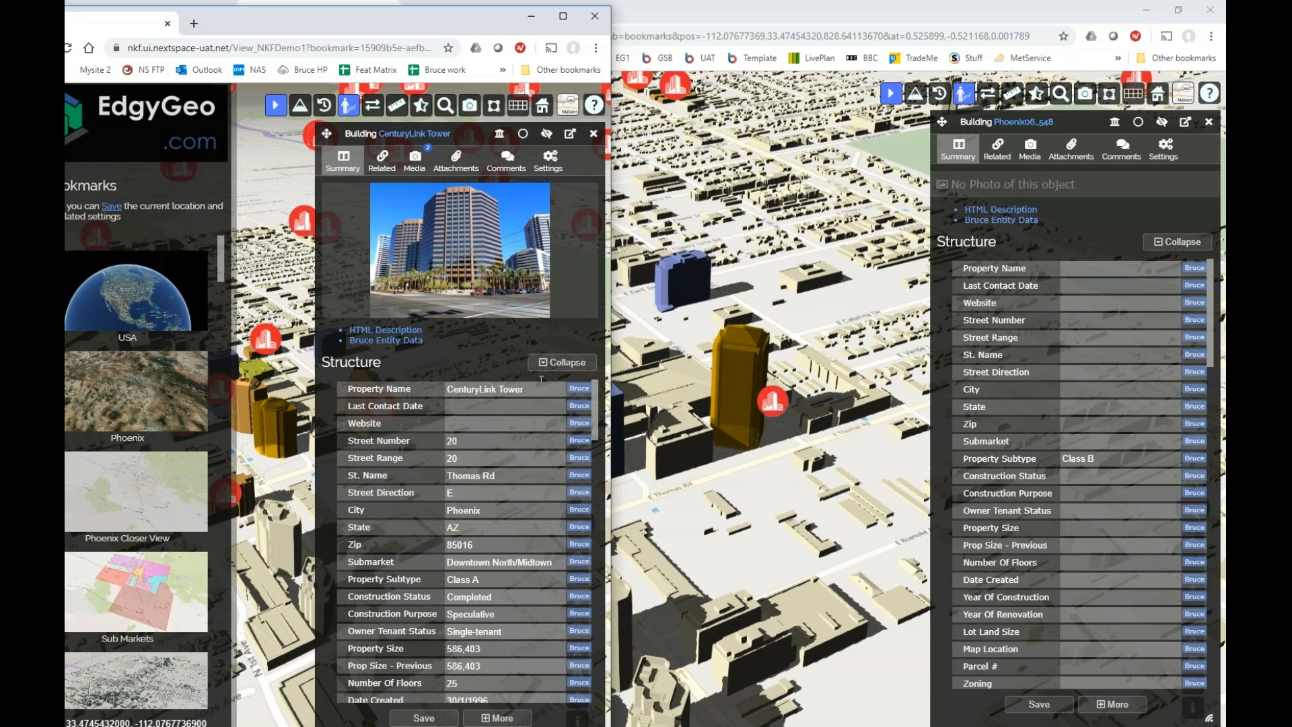
pyautogui.moveTo(550, 390); pyautogui.dragTo(422, 384)
pyautogui.hotkey('ctrl', 'c')
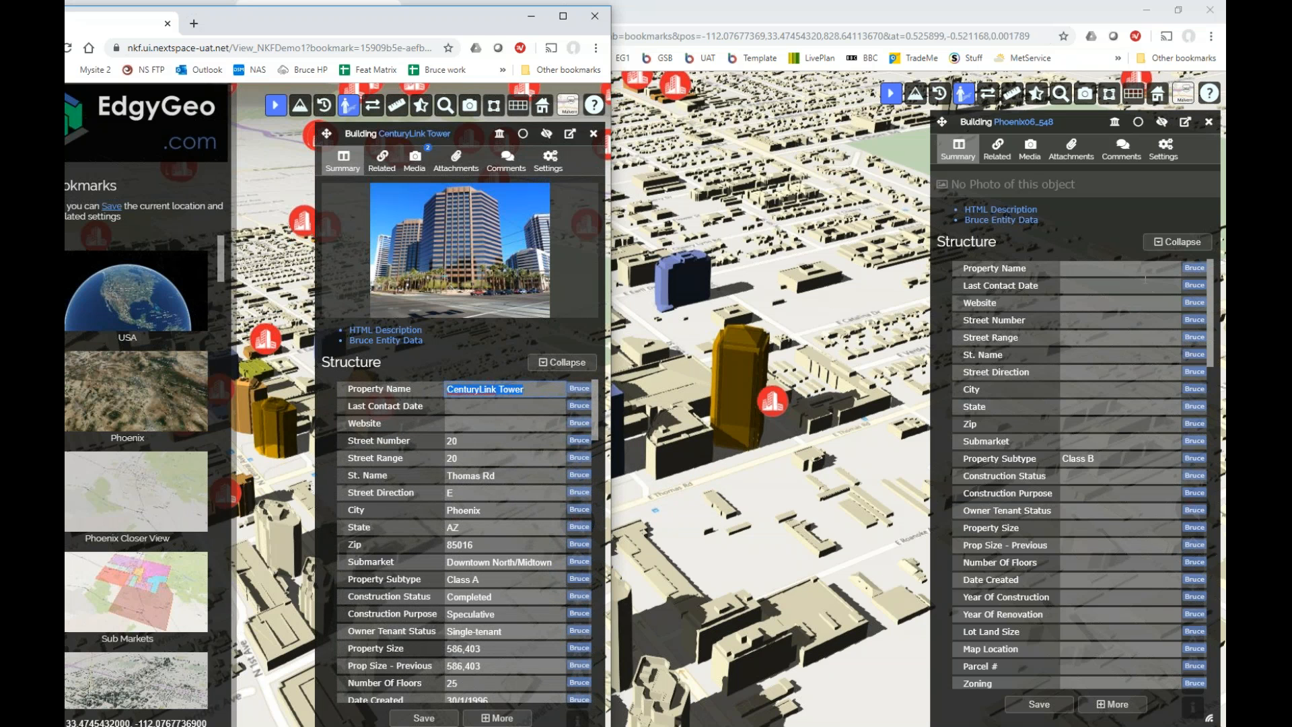
pyautogui.click(1100, 267)
pyautogui.hotkey('ctrl', 'v')
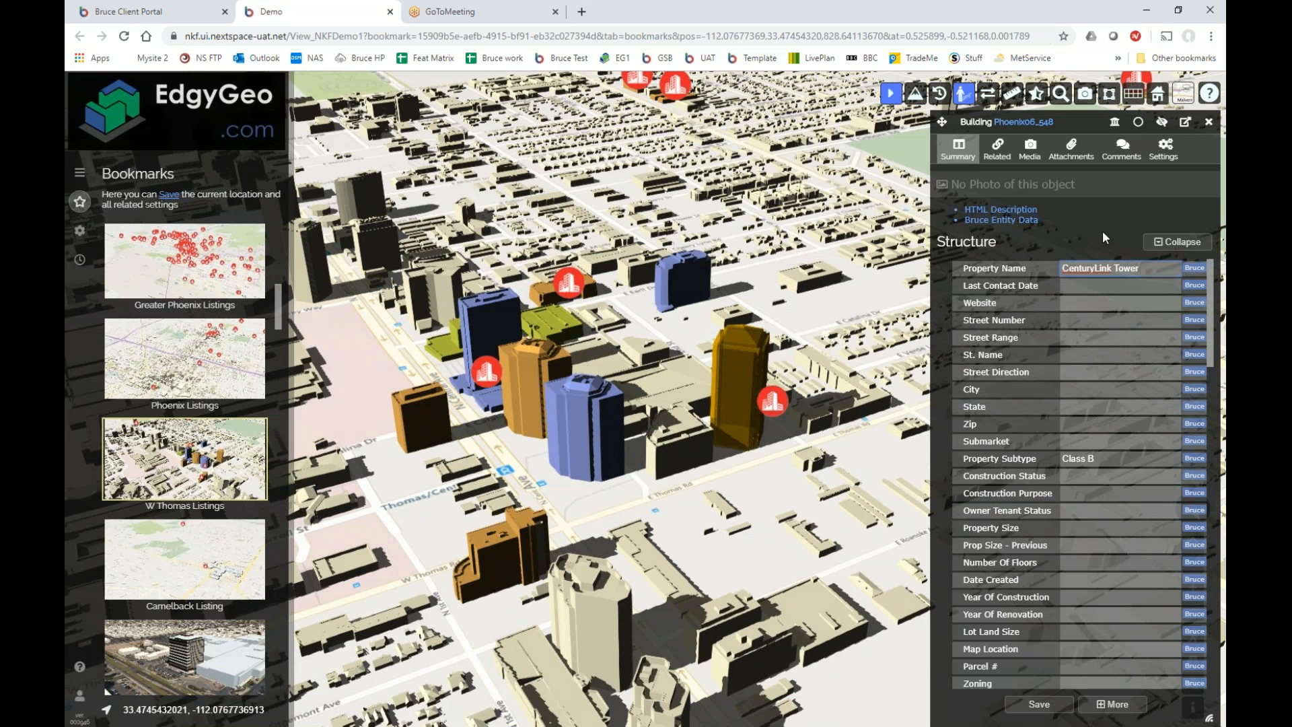
# Rename the orange tower 'Century Link Tower' and clear the name from the other window's record.
pyautogui.click(1096, 268)
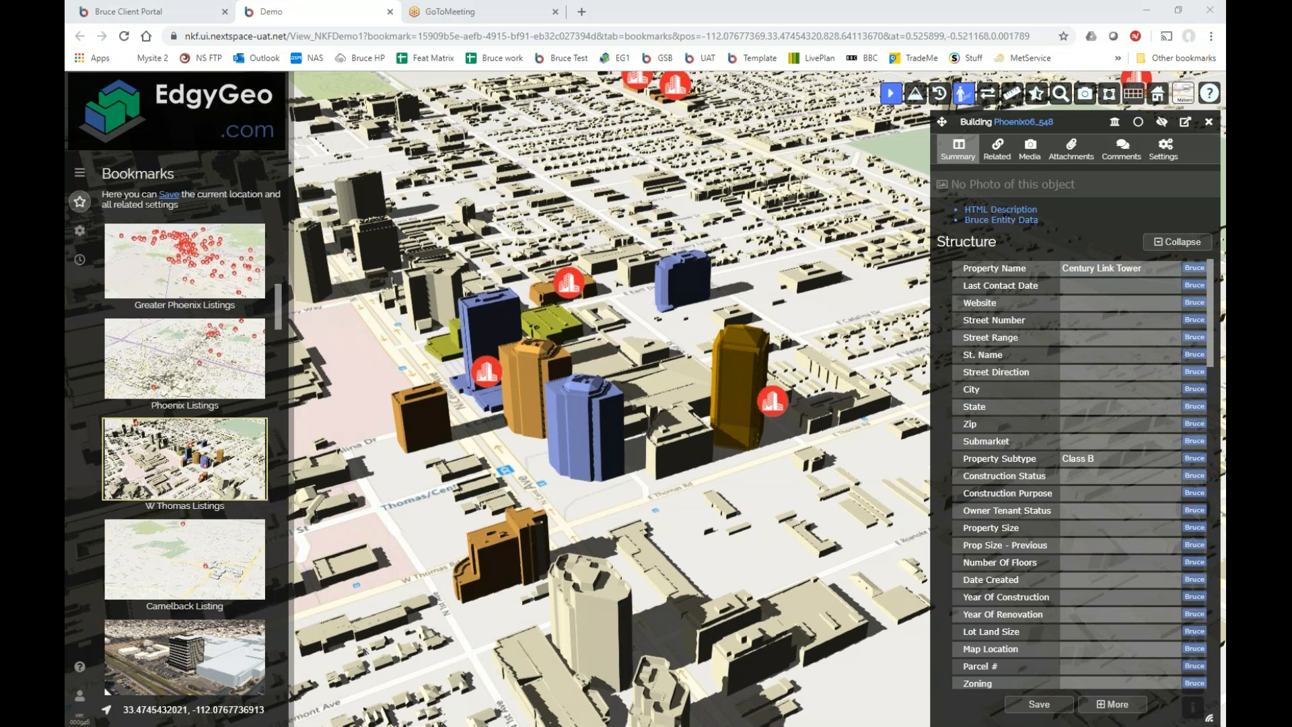
pyautogui.hotkey('alt', 'Tab')
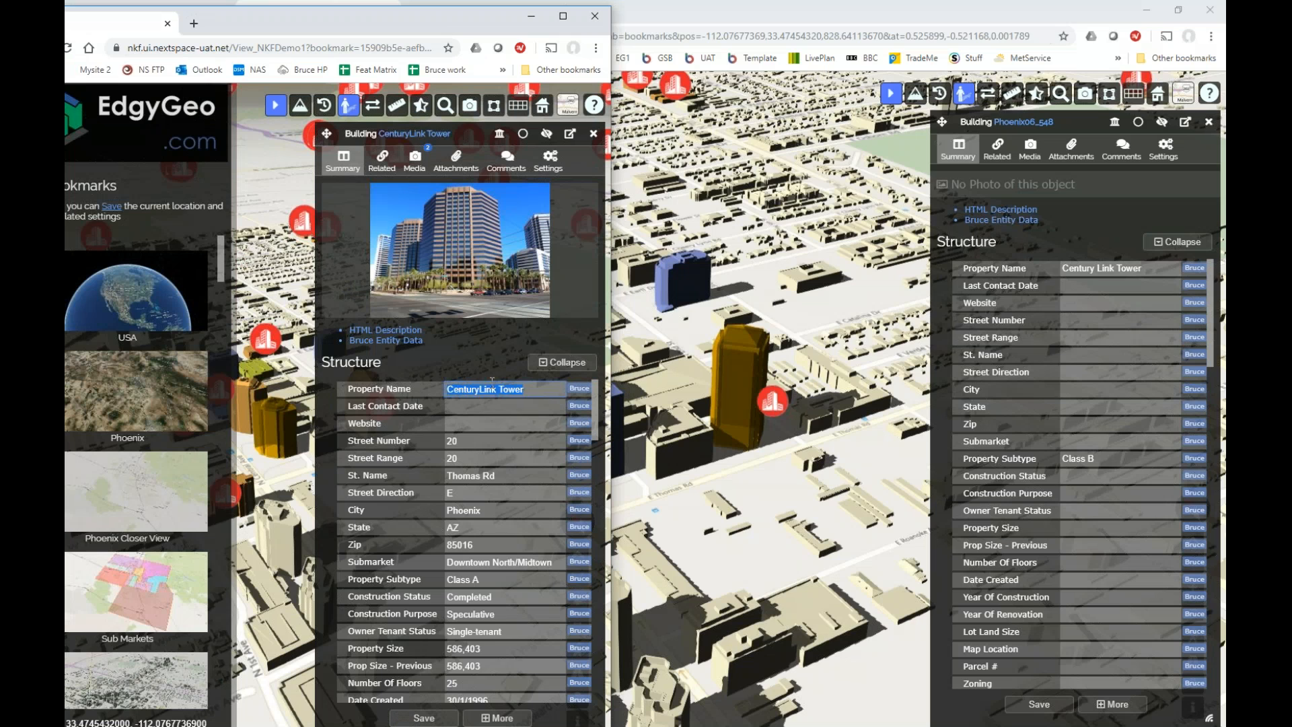
pyautogui.click(485, 389)
pyautogui.moveTo(523, 389); pyautogui.dragTo(433, 374)
pyautogui.press('BackSpace')
# Set Street Number and Street Range to 20 and save the tower's details.
pyautogui.click(1073, 320)
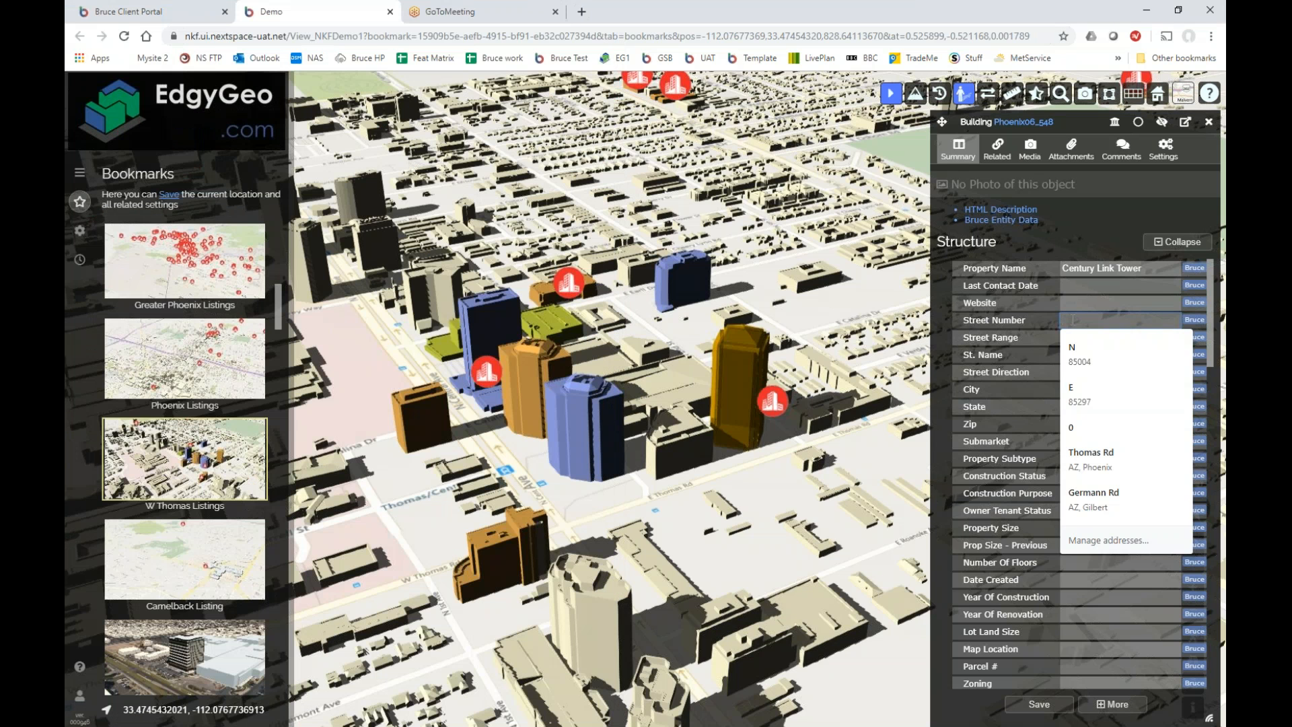
pyautogui.write('20')
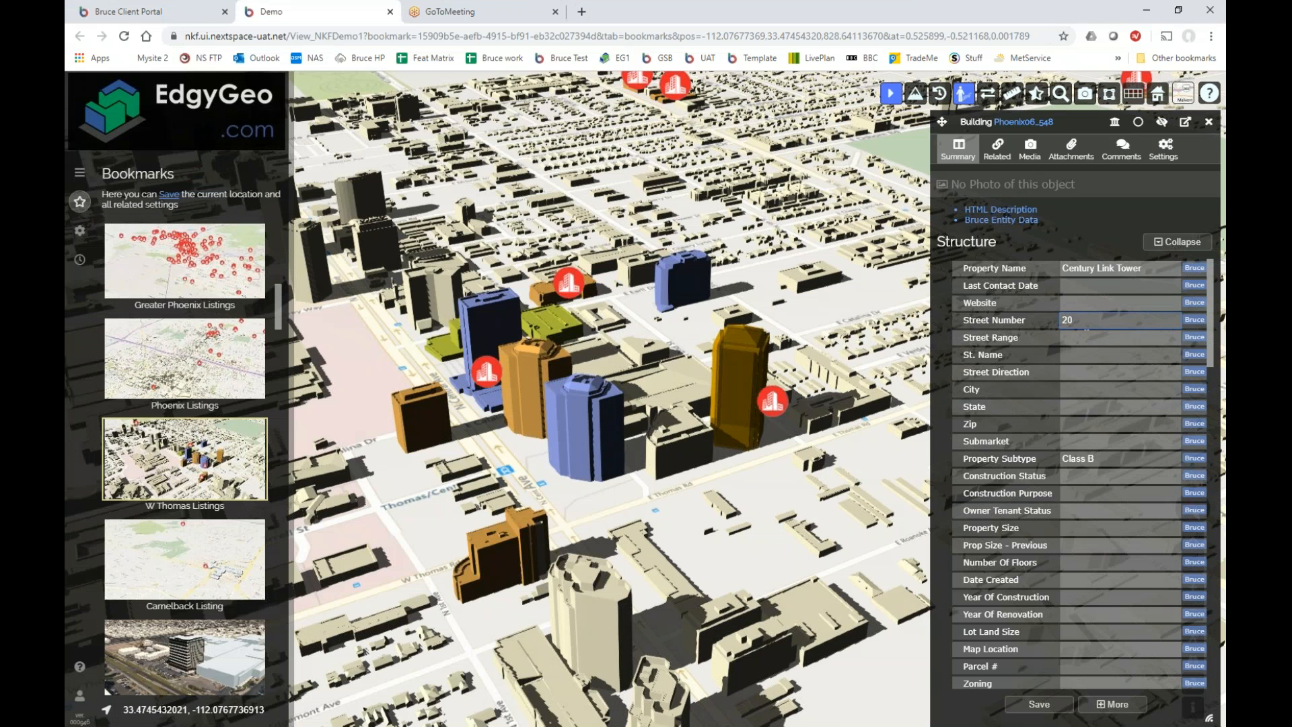
pyautogui.press('Tab')
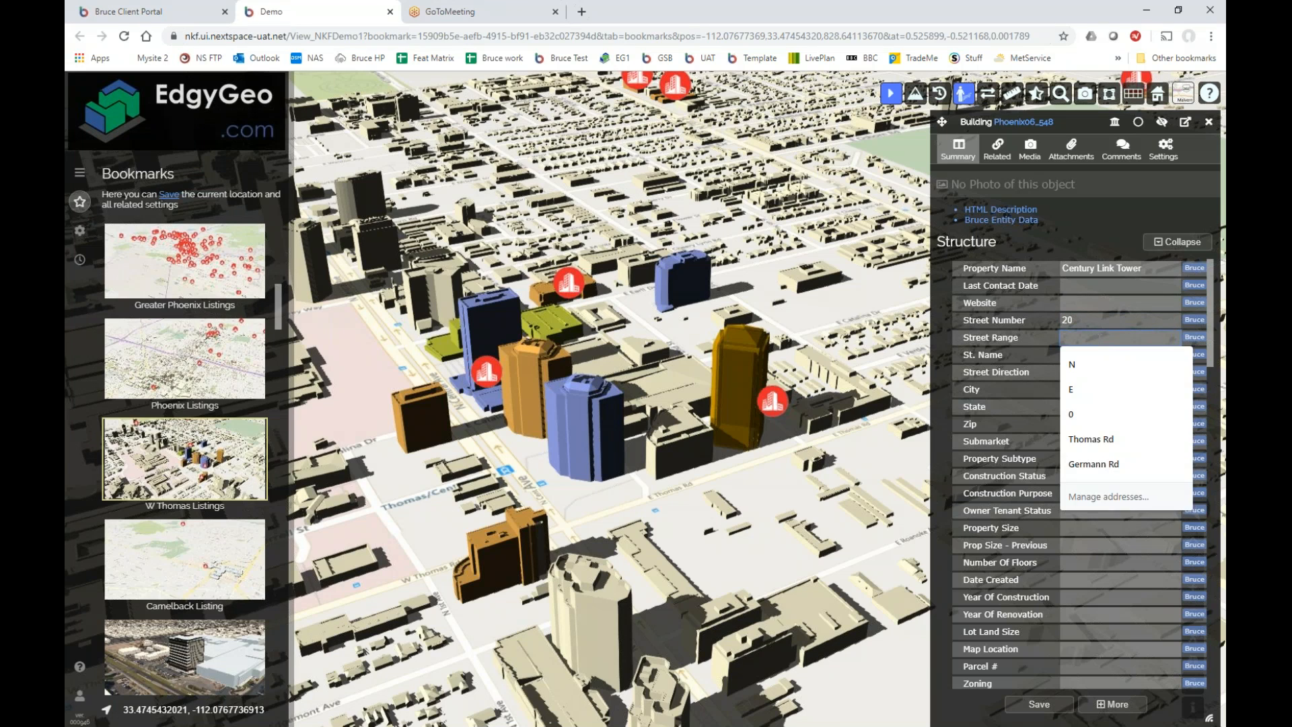
pyautogui.write('20')
pyautogui.click(1096, 362)
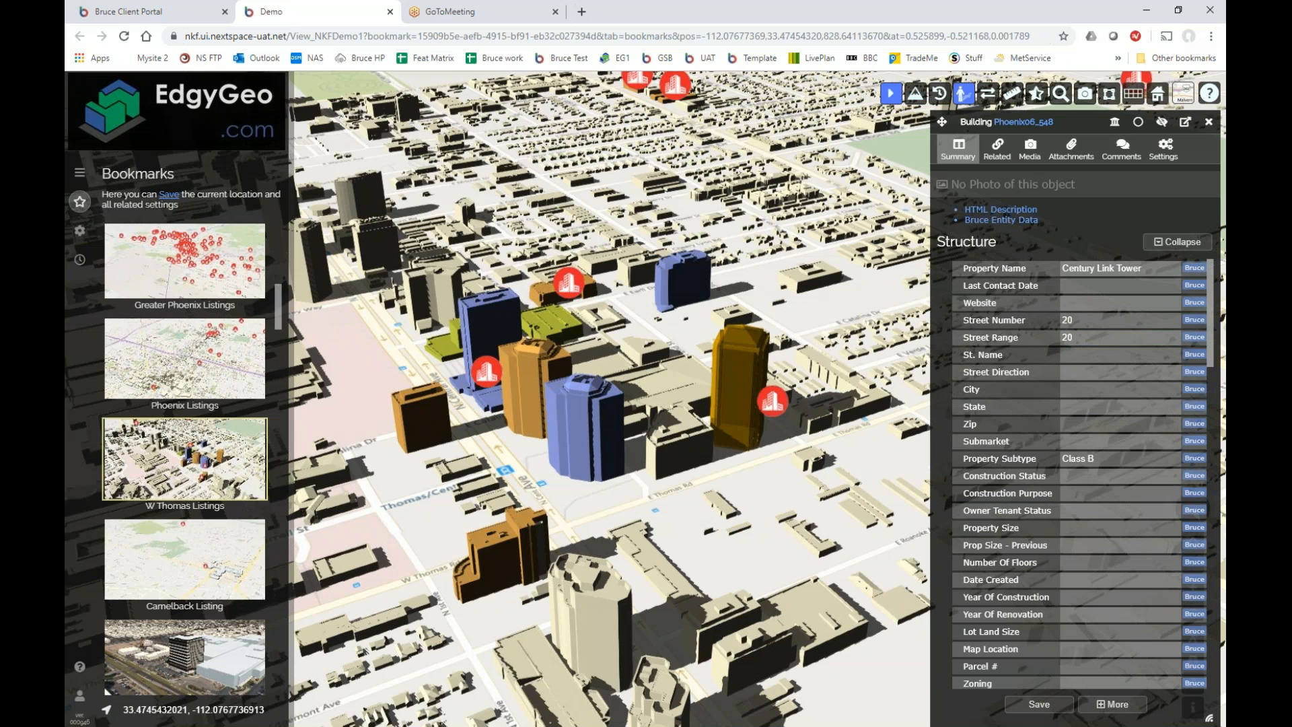
pyautogui.hotkey('alt', 'Tab')
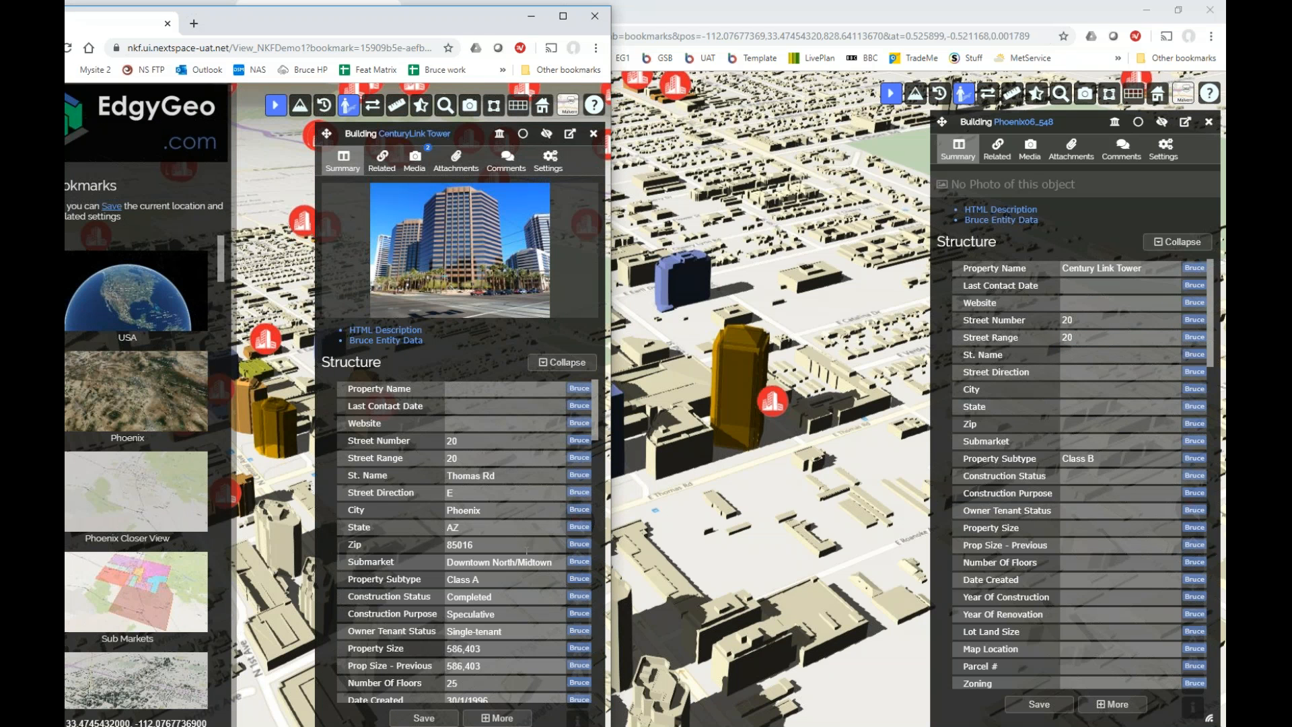
pyautogui.click(1042, 712)
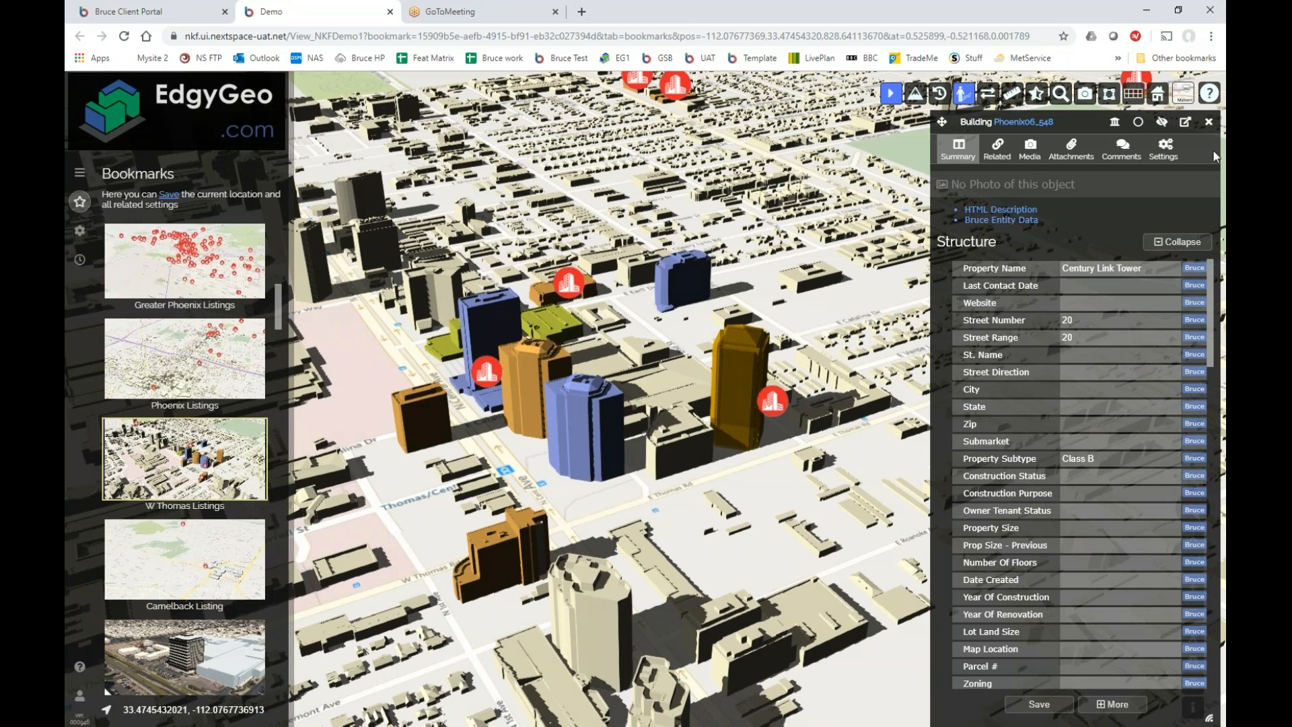
pyautogui.click(1210, 121)
# Open Century Link Tower's full details on its Photos and Videos page, which holds no photos.
pyautogui.moveTo(820, 492); pyautogui.dragTo(820, 375)
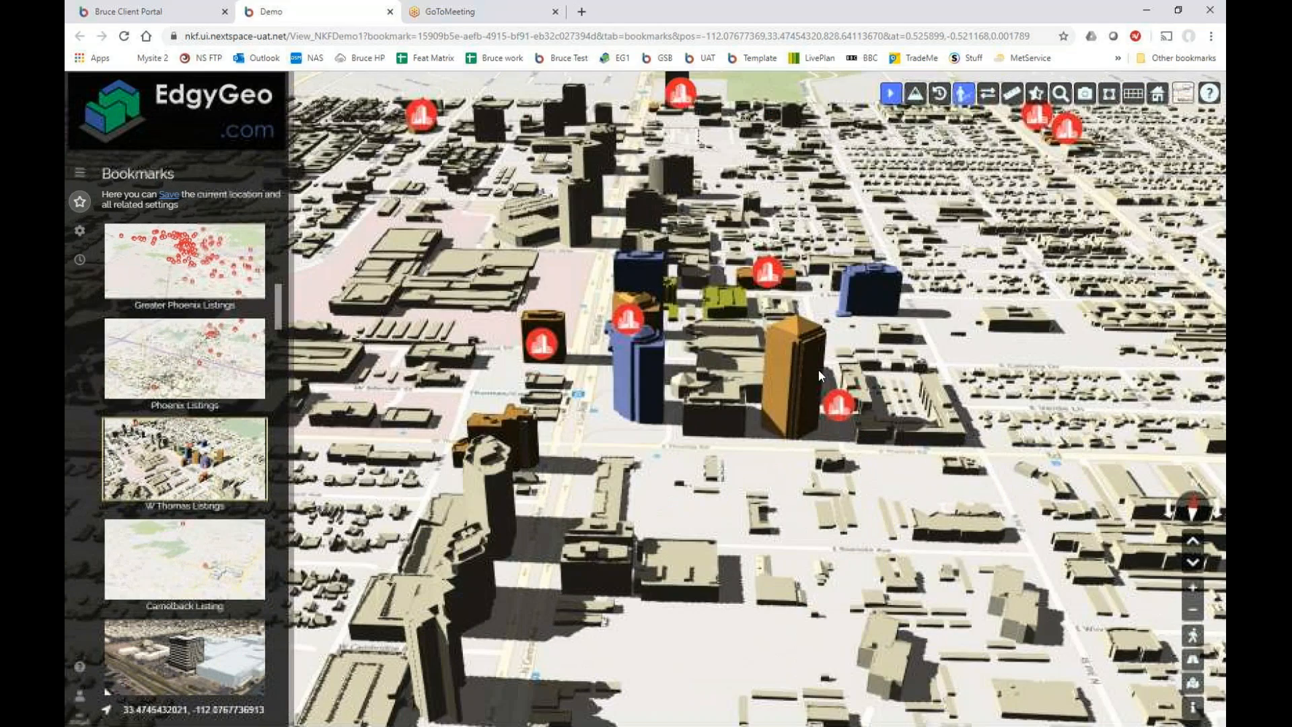
pyautogui.click(818, 370)
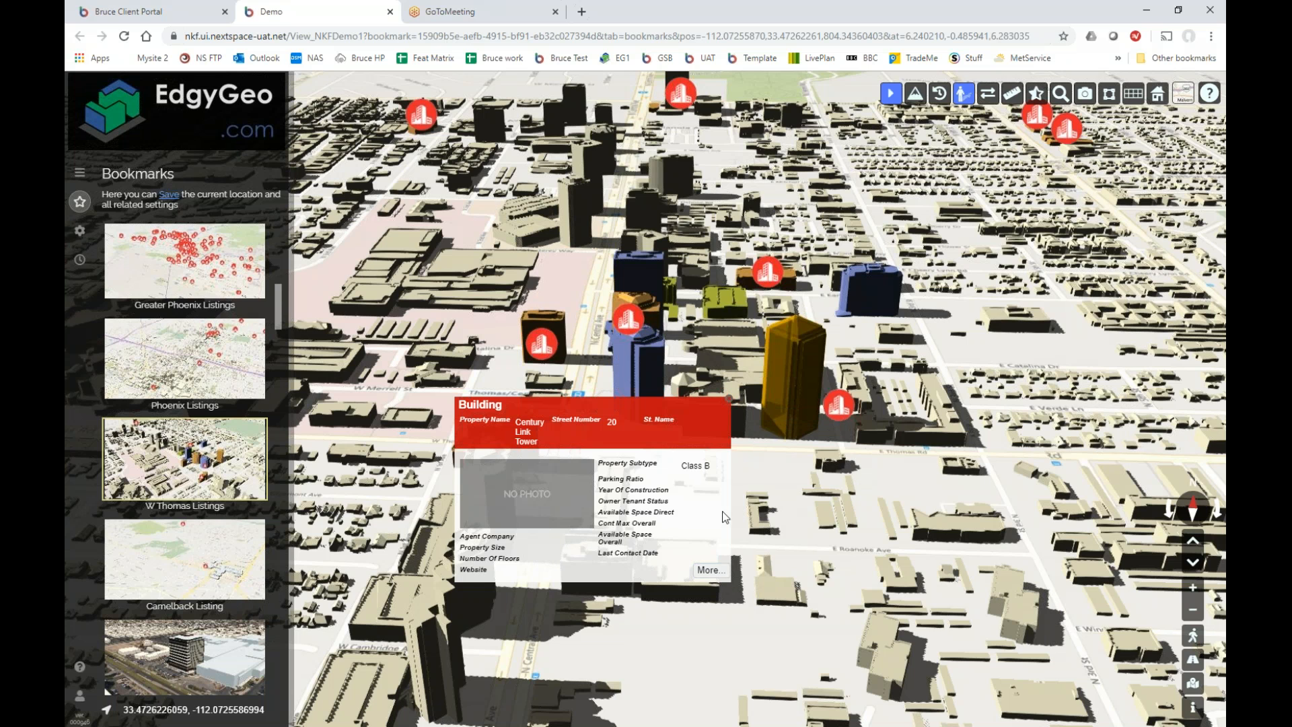
pyautogui.click(711, 570)
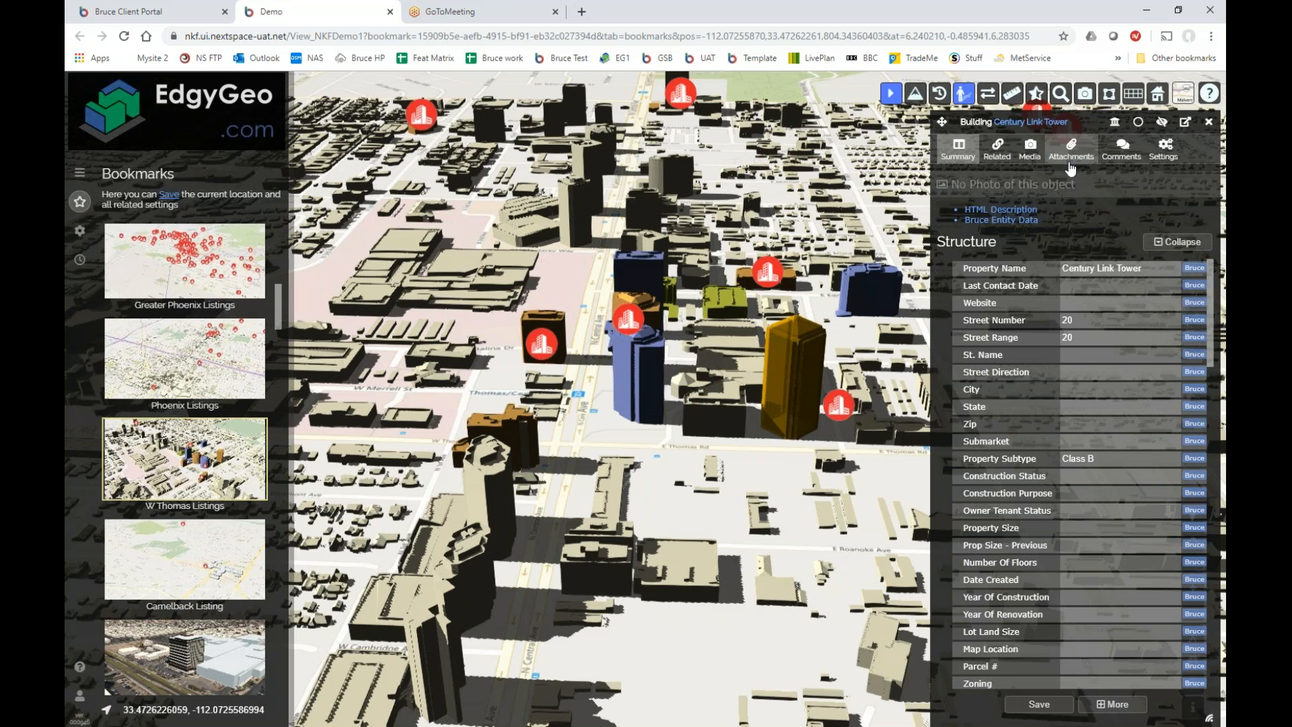
pyautogui.click(1030, 149)
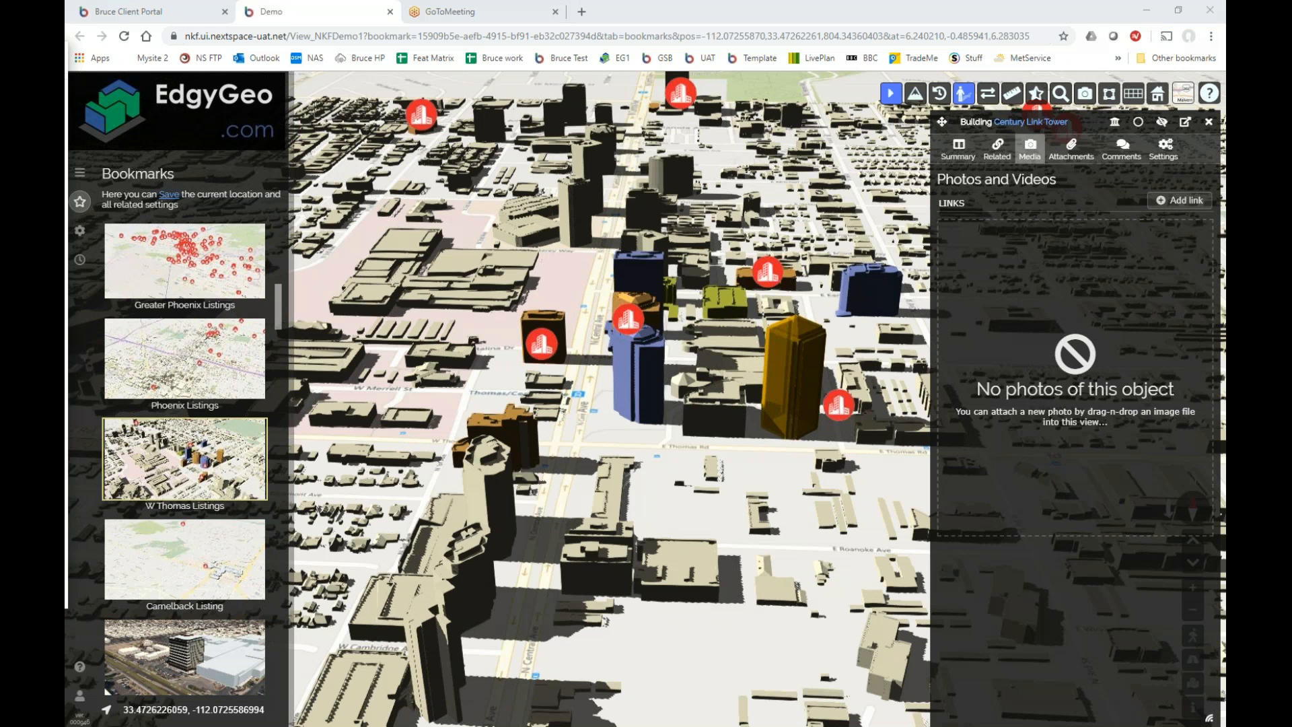
# Browse the Phoenix Media folder's tower images, then type 'Centry Link Tower Phoenix' in a new tab.
pyautogui.moveTo(64, 57); pyautogui.dragTo(439, 111)
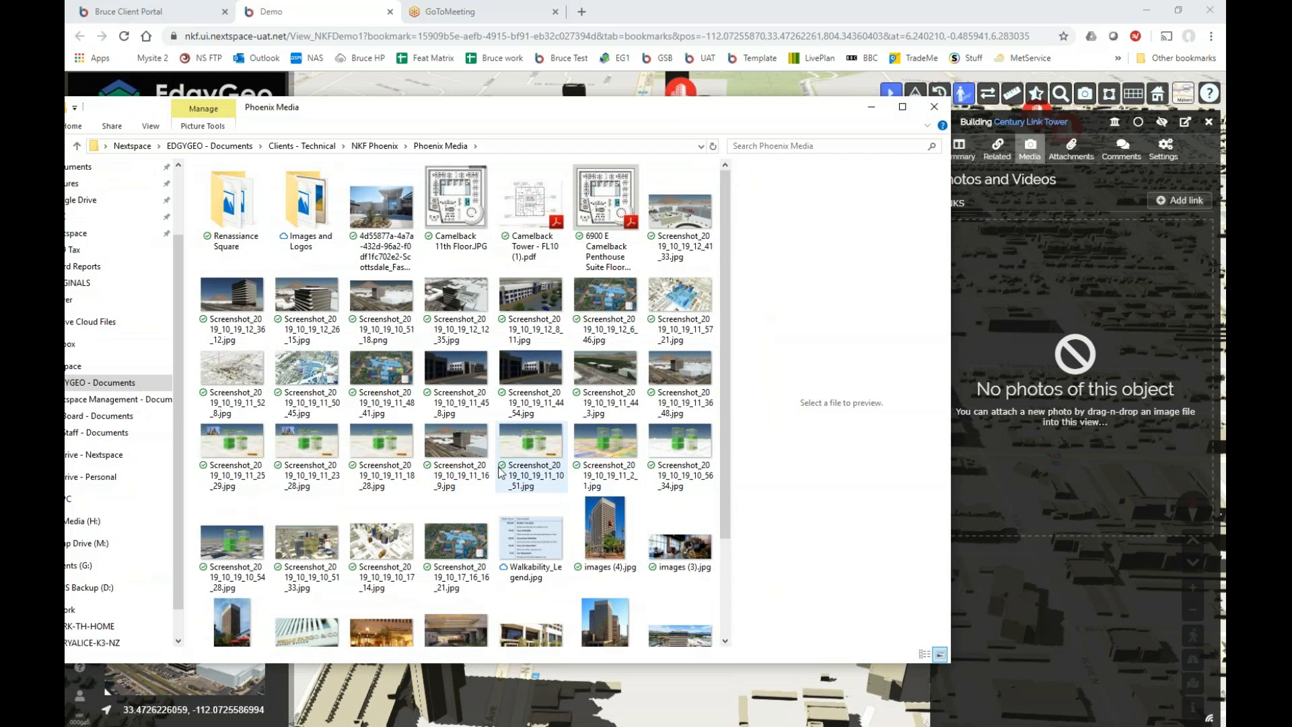
pyautogui.scroll(-2, 501, 471)
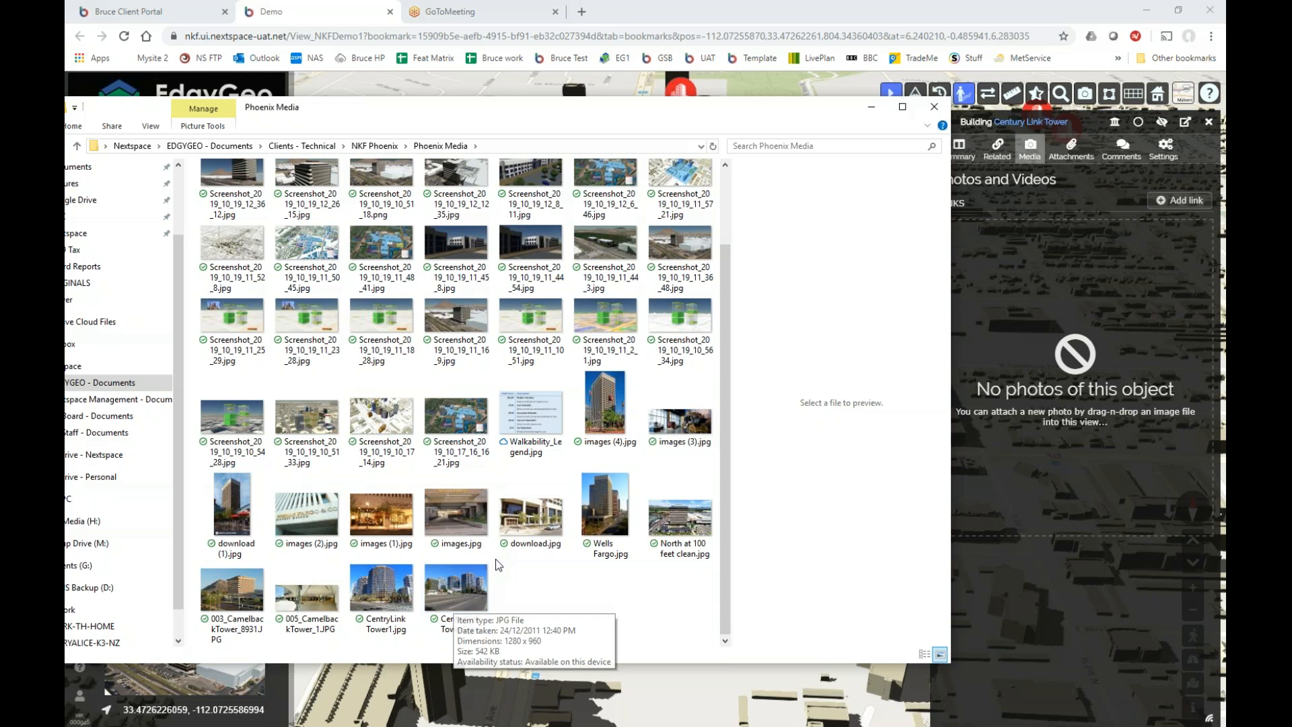
pyautogui.click(582, 13)
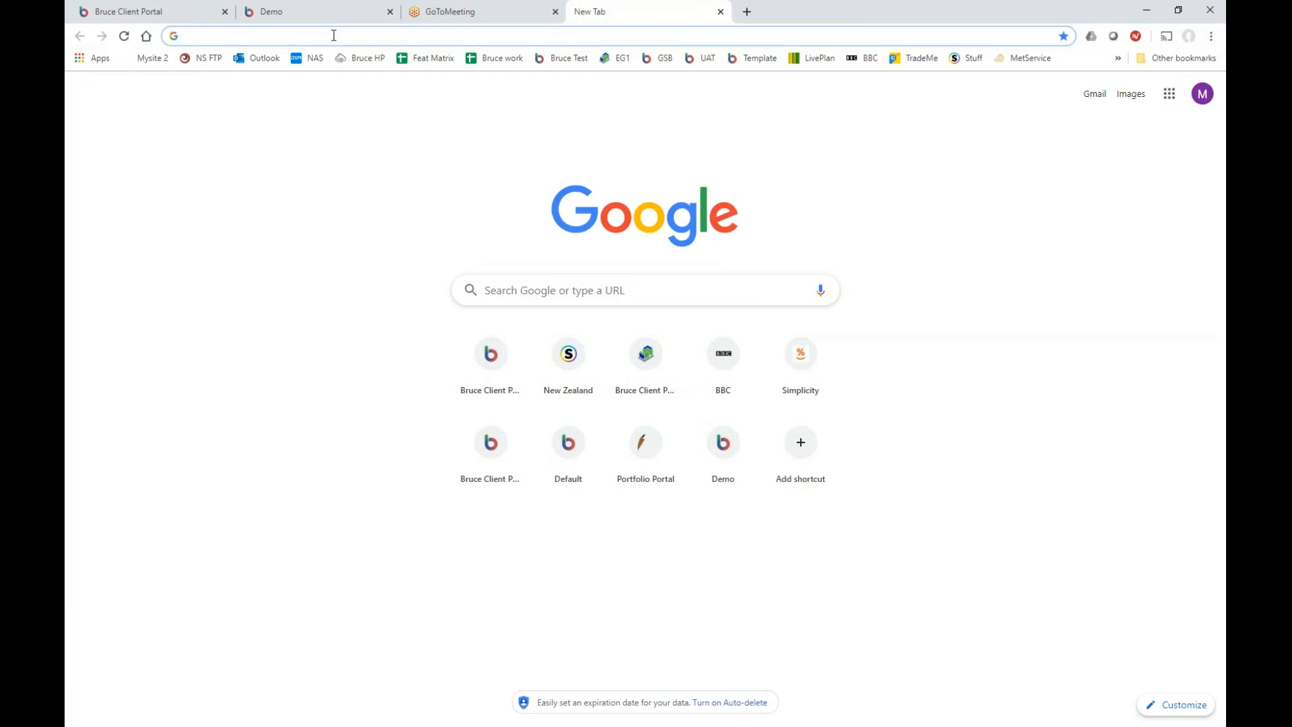
pyautogui.write('Centry ')
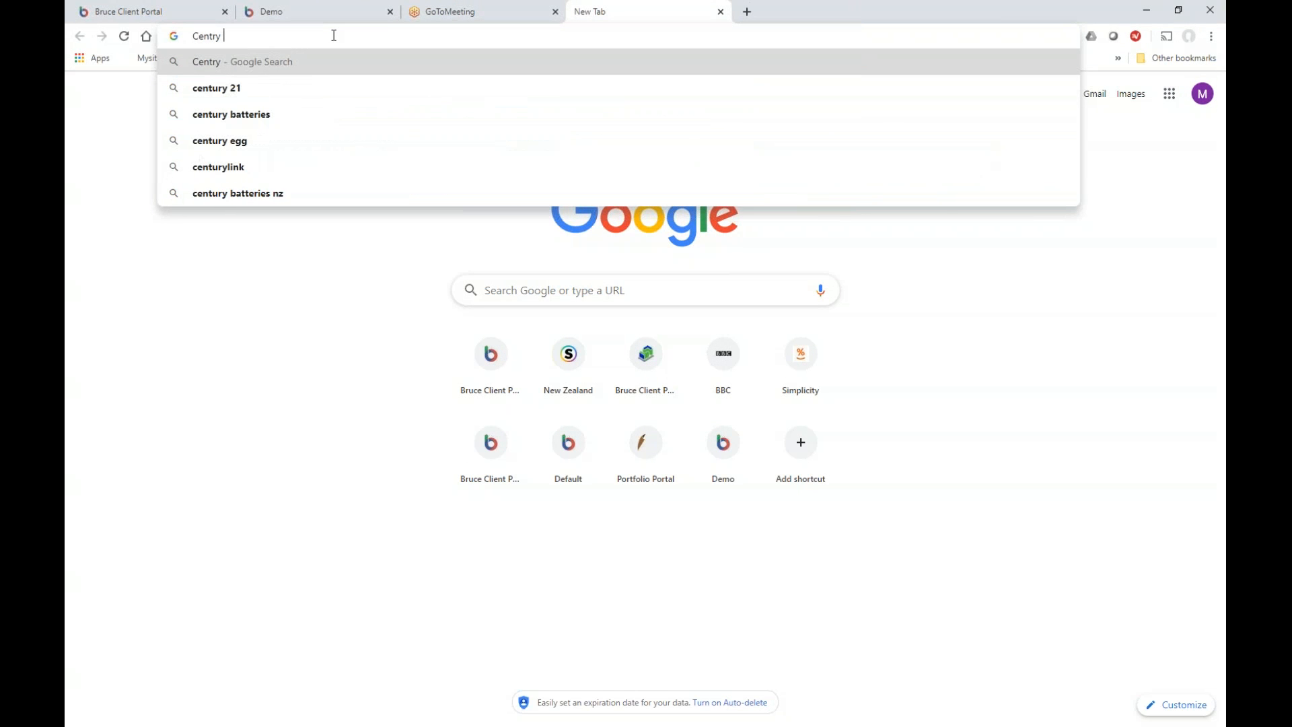
pyautogui.write('Link Tower Phoenix')
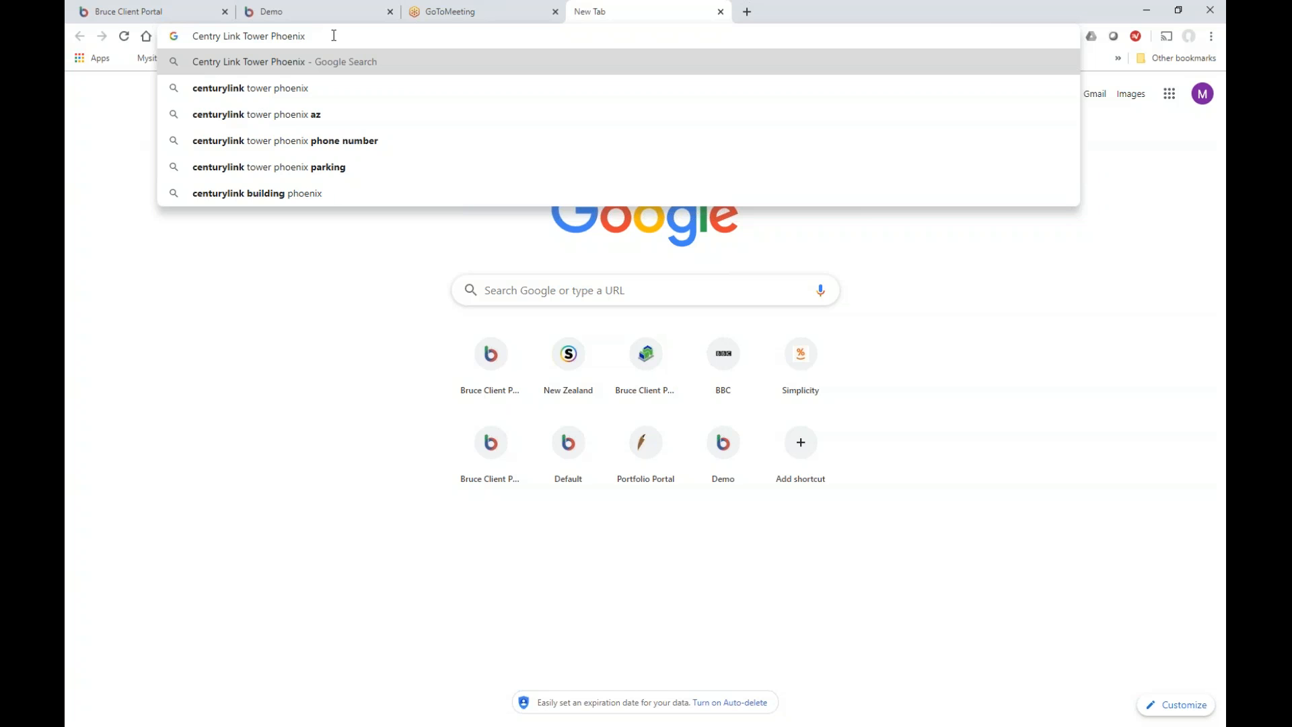
# Search Google Images for Centry Link Tower Phoenix and save the third tower photo.
pyautogui.press('Return')
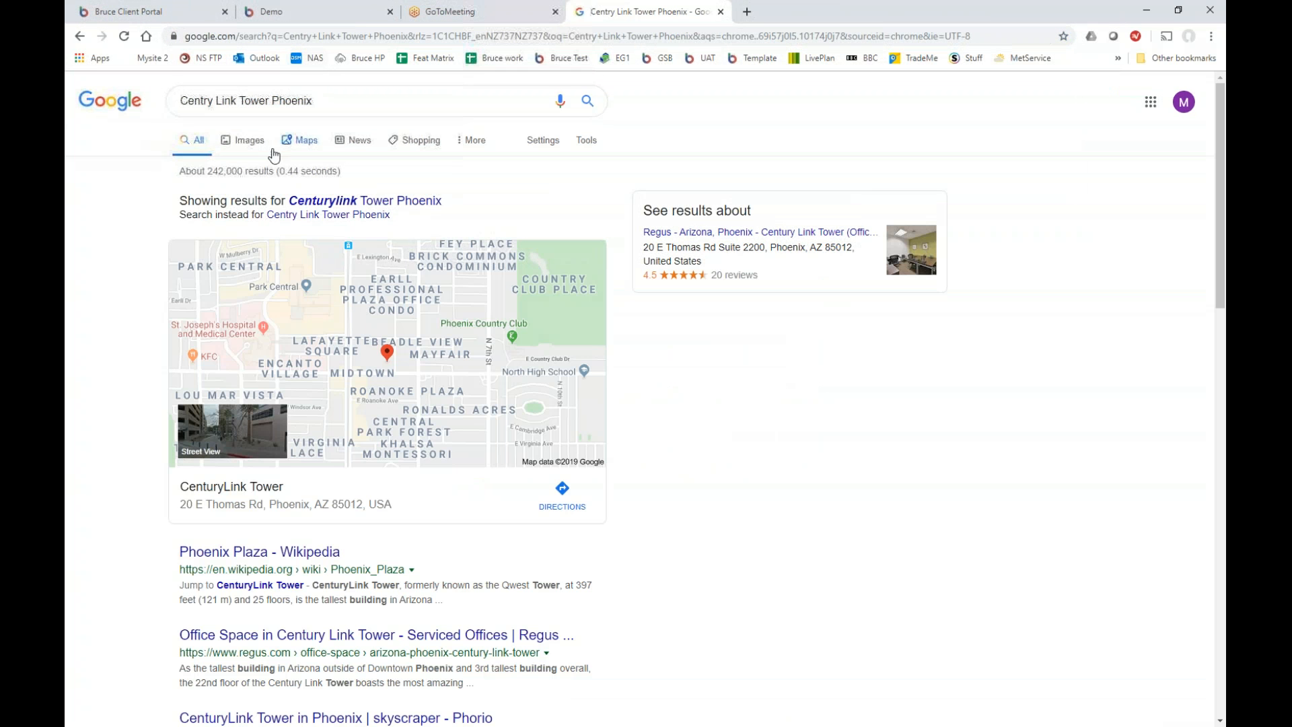
pyautogui.click(251, 142)
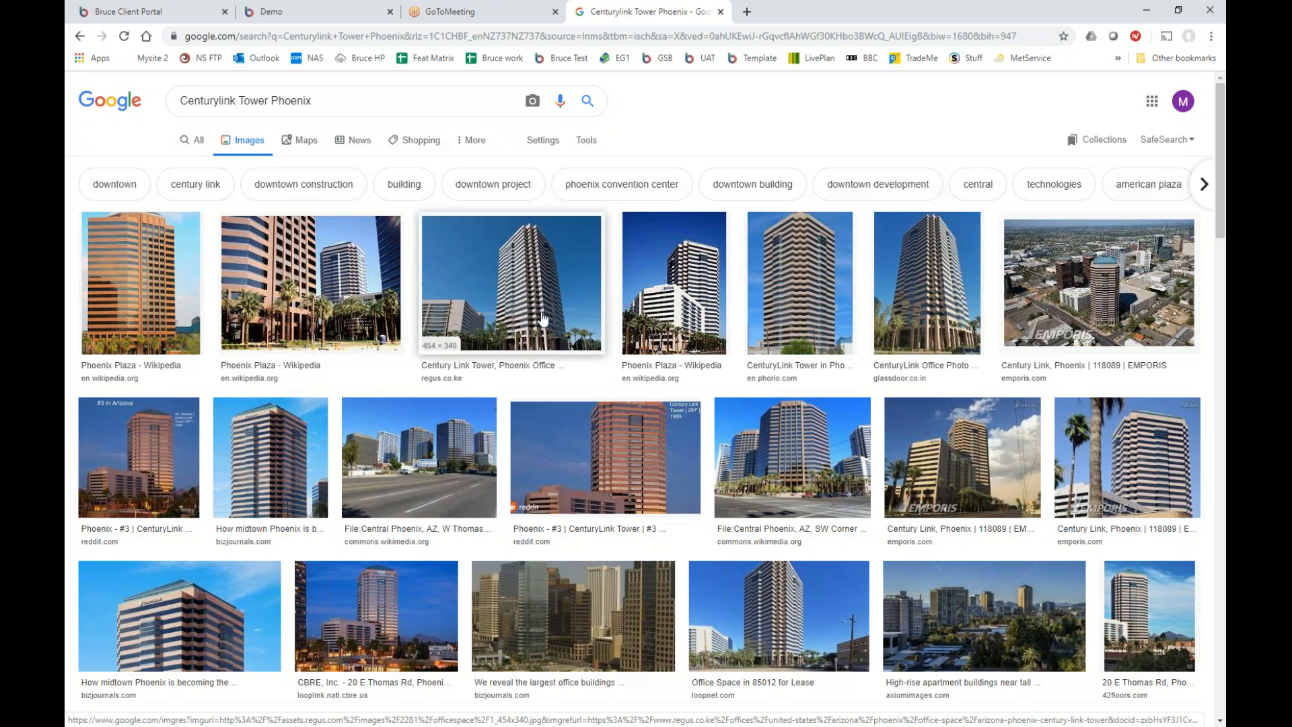
pyautogui.rightClick(543, 314)
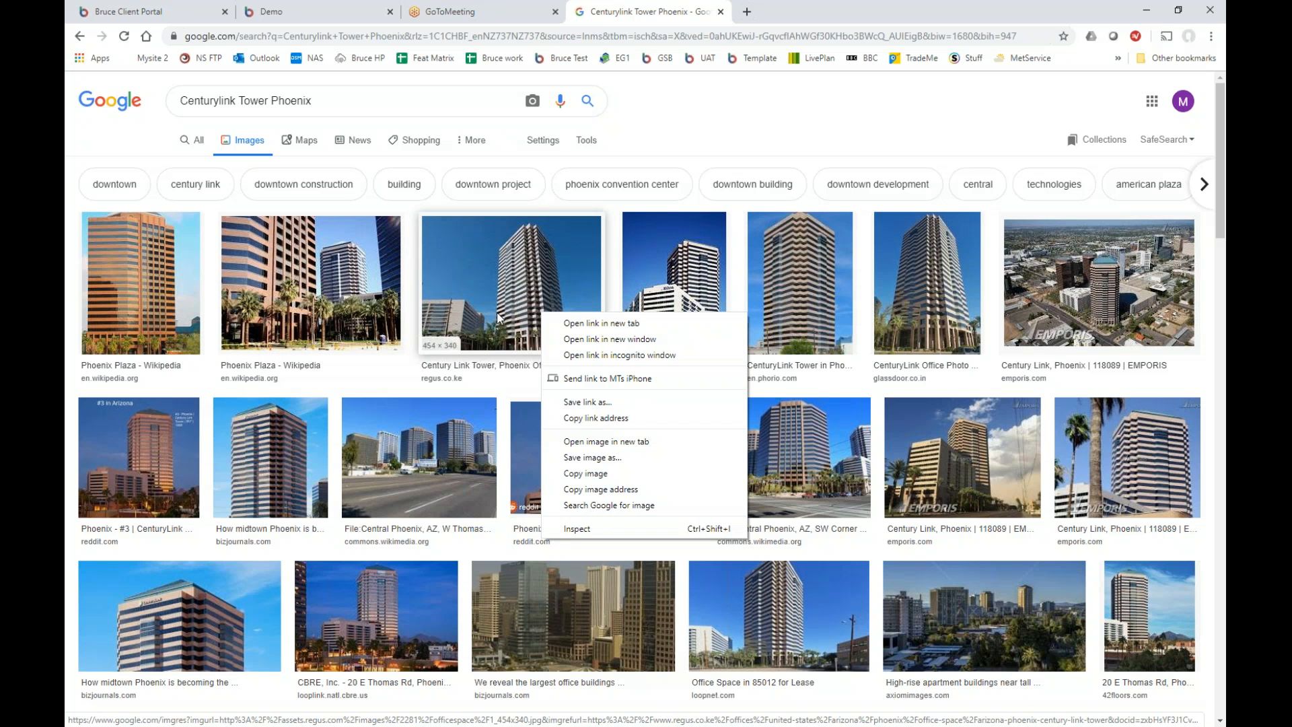
pyautogui.click(608, 458)
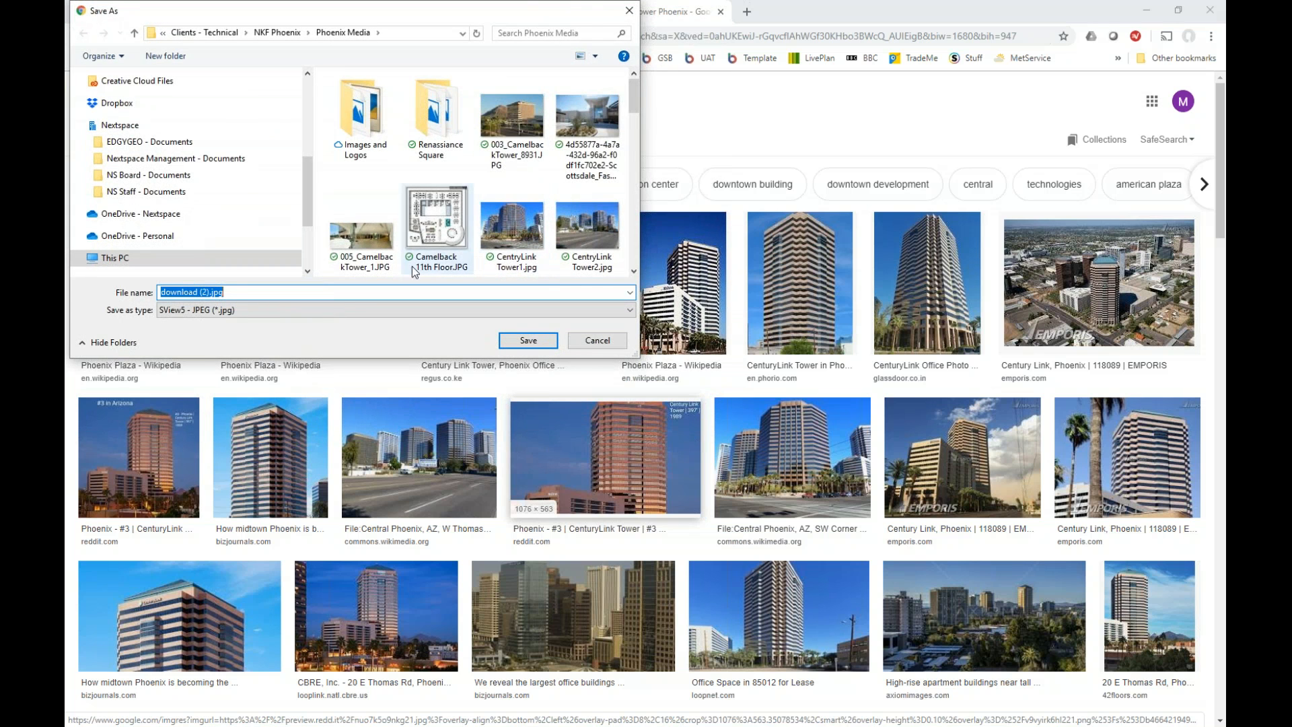
# Save the photo as CentryLink Tower2.jpg in Phoenix Media, replacing the existing file.
pyautogui.click(519, 243)
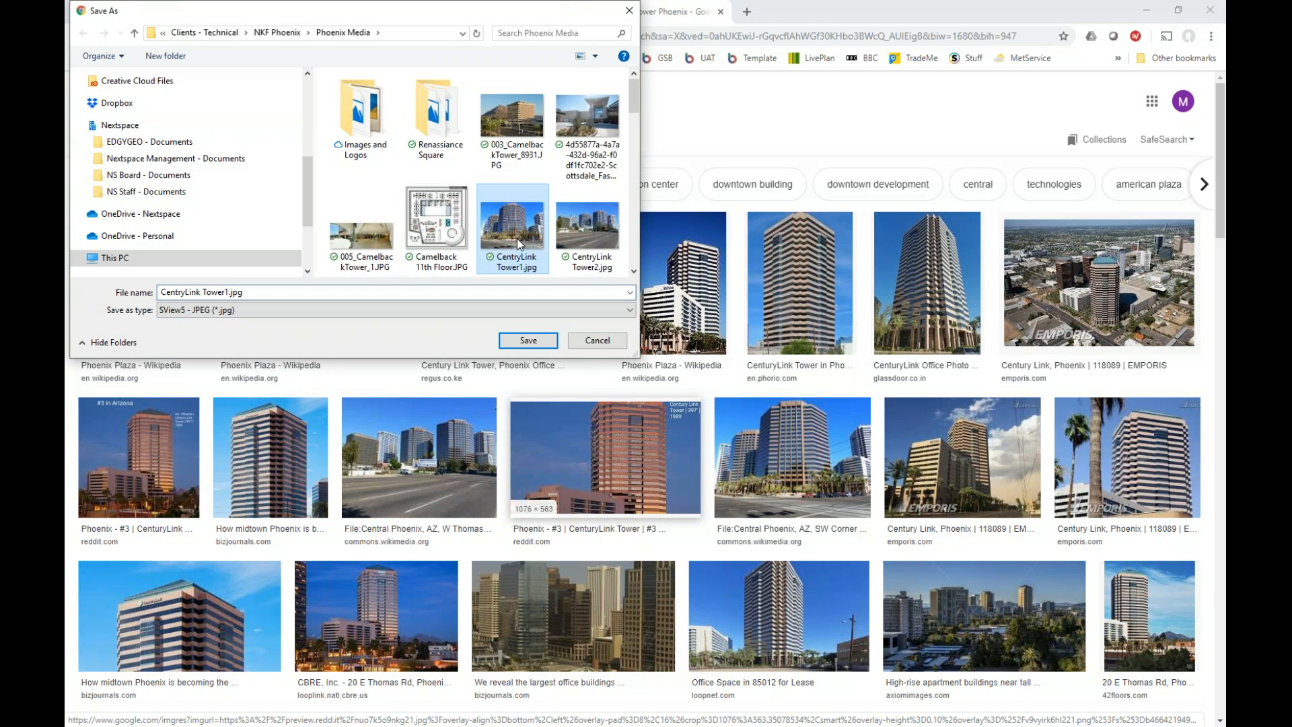
pyautogui.click(228, 292)
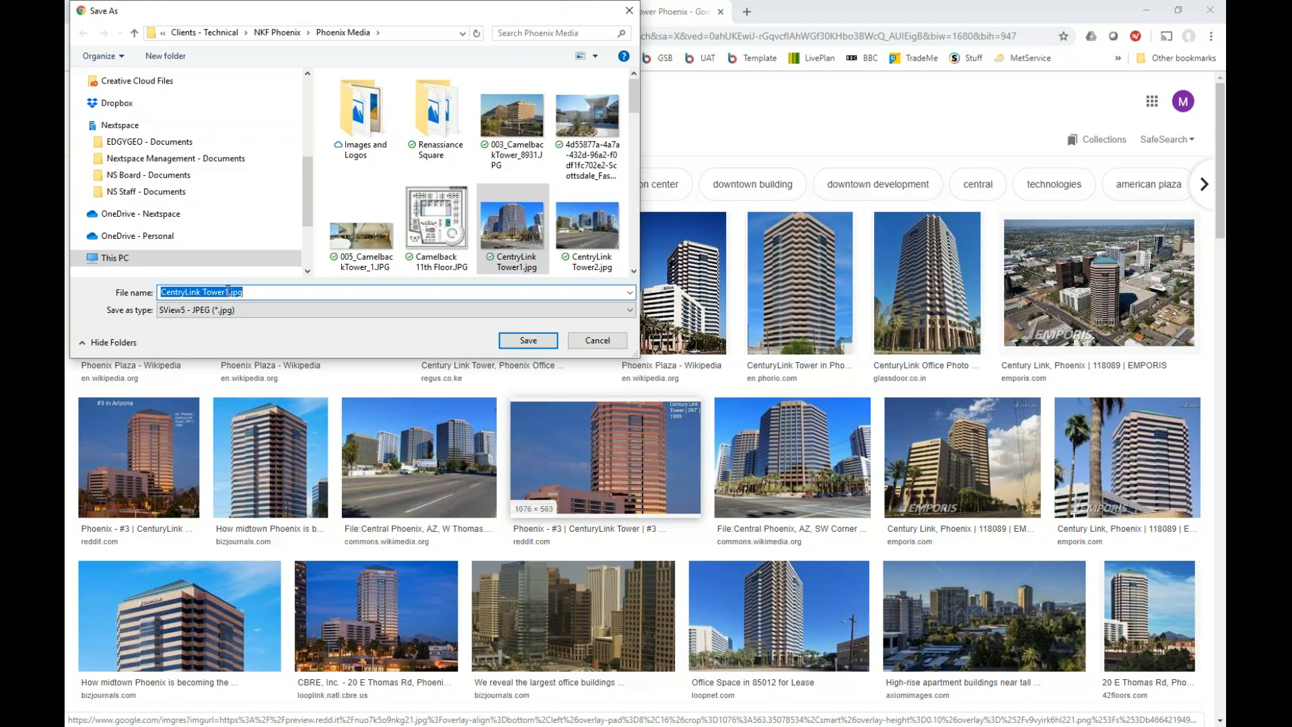
pyautogui.press('BackSpace')
pyautogui.write('2')
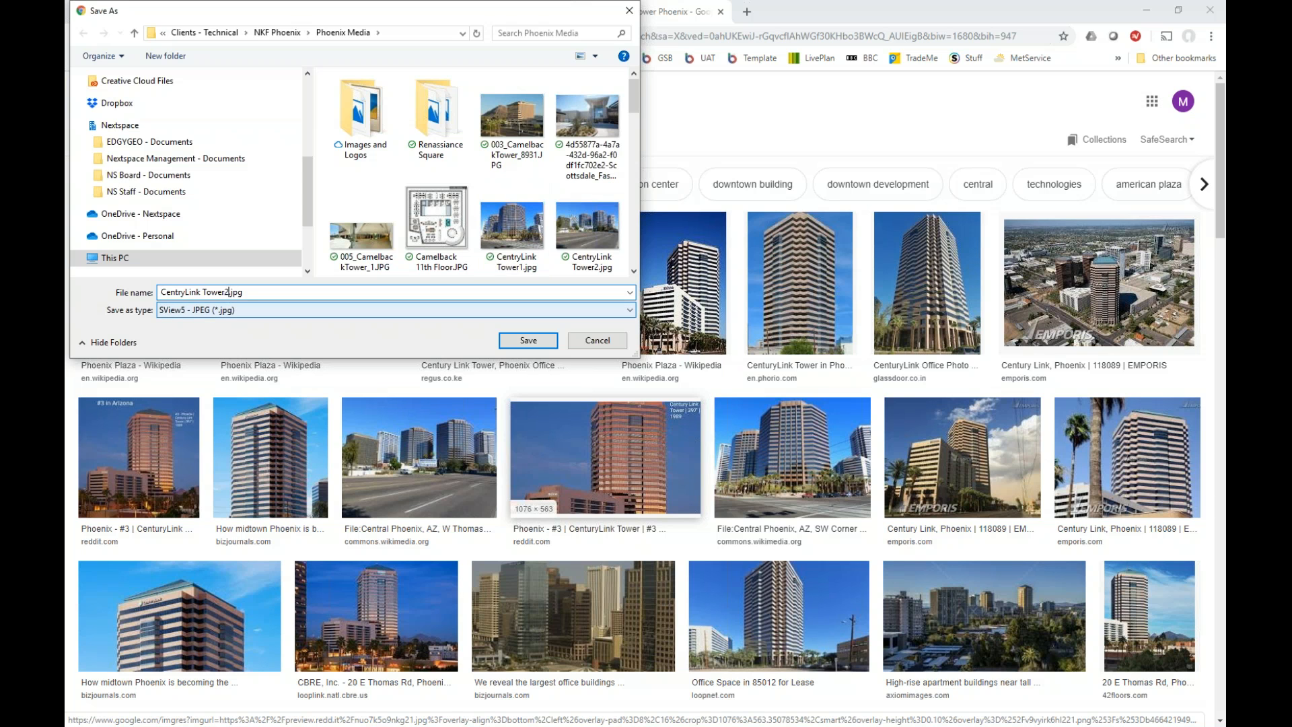
pyautogui.click(528, 340)
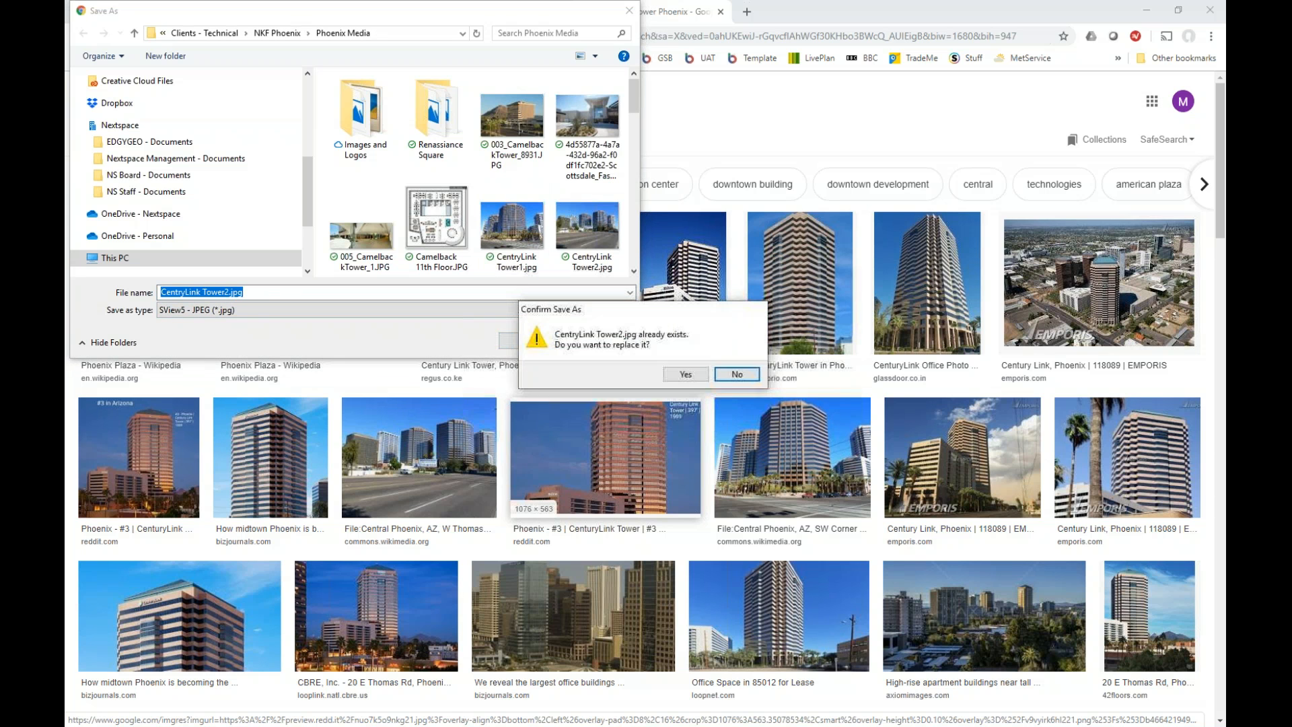
pyautogui.click(687, 375)
# Move the Phoenix Media window aside and bring maximized Chrome back on the EdgyGeo Demo tab.
pyautogui.click(1180, 11)
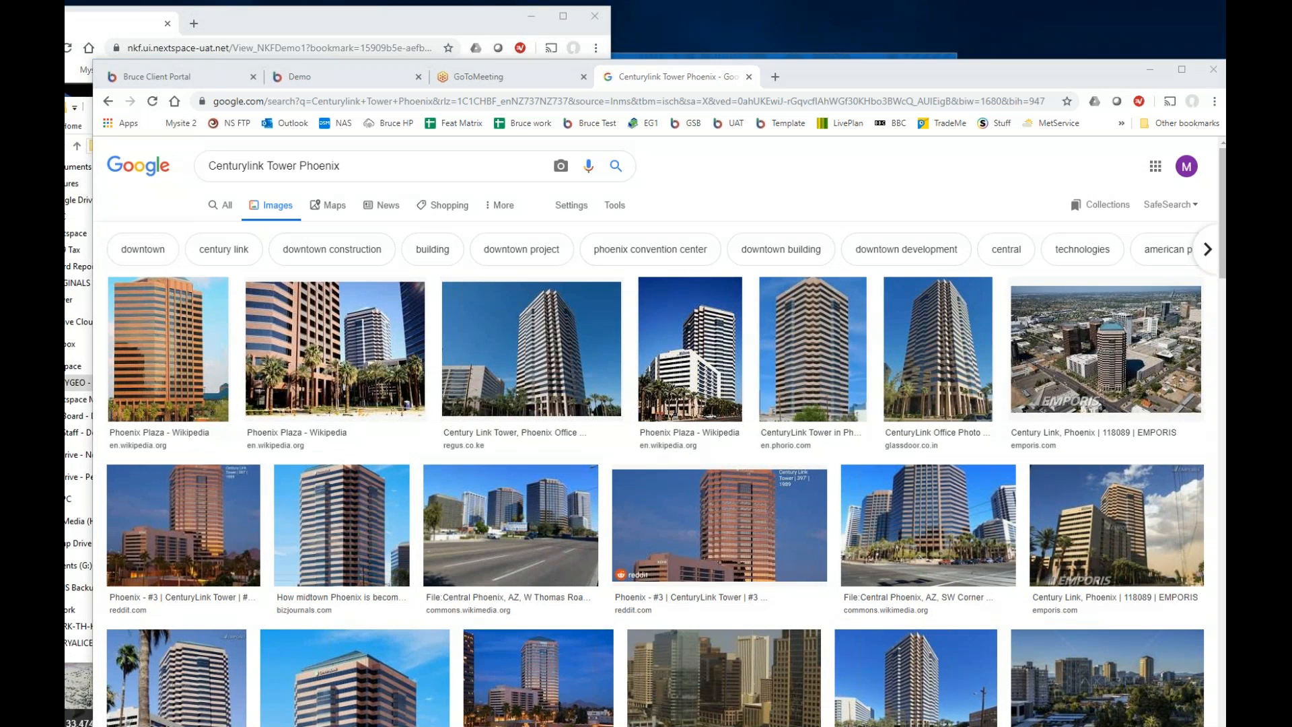
pyautogui.hotkey('alt', 'Tab')
pyautogui.moveTo(594, 107); pyautogui.dragTo(408, 148)
pyautogui.click(844, 76)
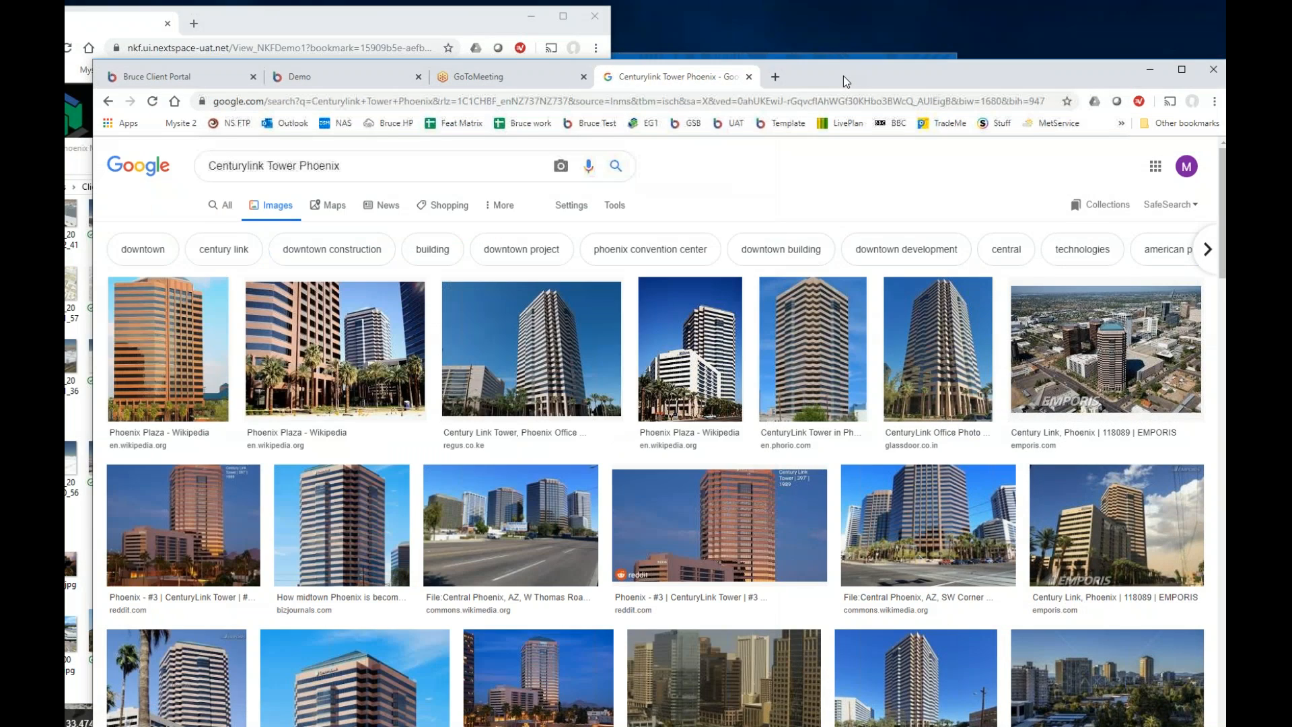
pyautogui.doubleClick(843, 75)
pyautogui.click(331, 15)
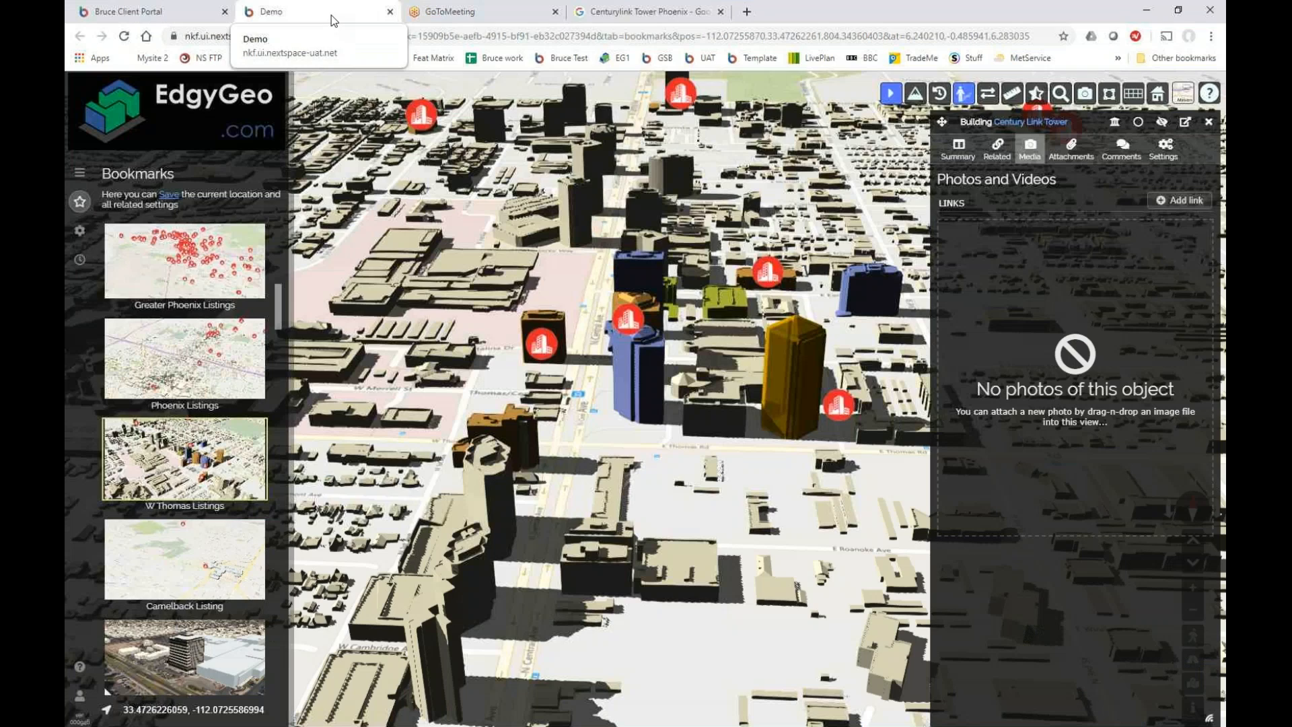
# Drag CentryLink Tower2.jpg from the Phoenix Media folder onto the tower's photo area.
pyautogui.hotkey('alt', 'Tab')
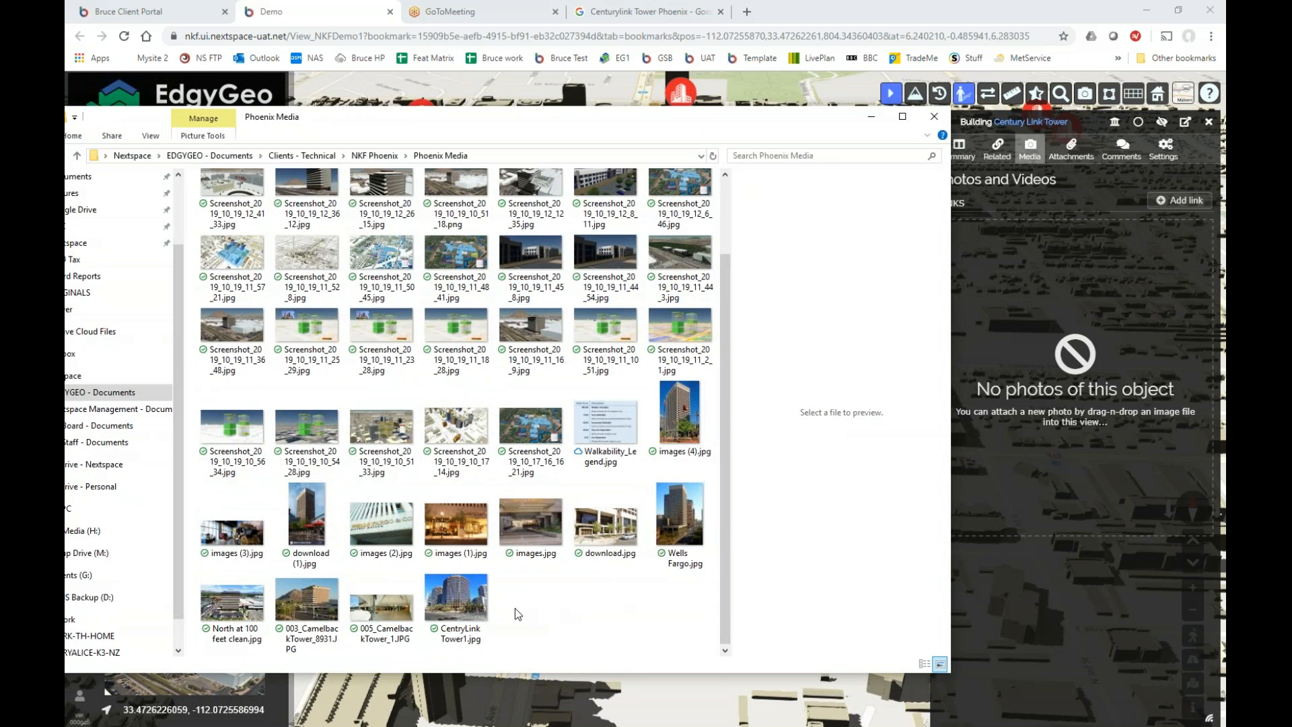
pyautogui.scroll(2, 515, 608)
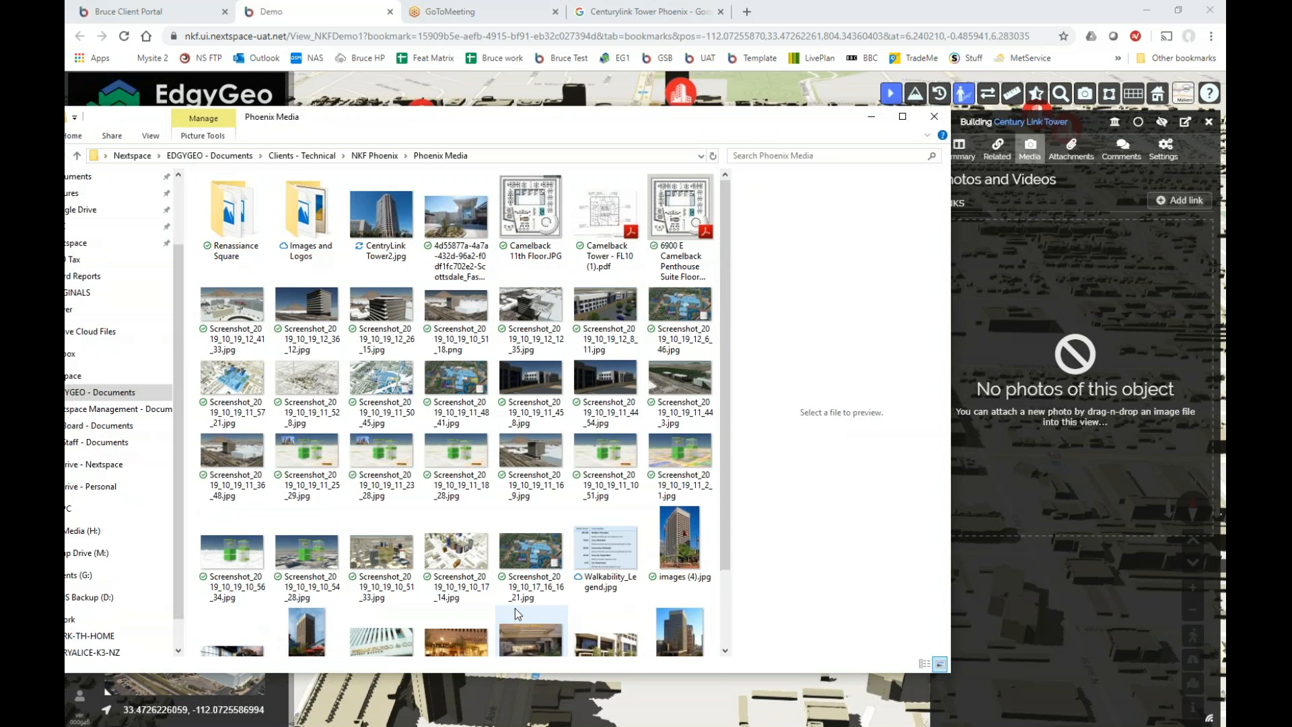
pyautogui.click(387, 246)
pyautogui.moveTo(387, 246); pyautogui.dragTo(1099, 492)
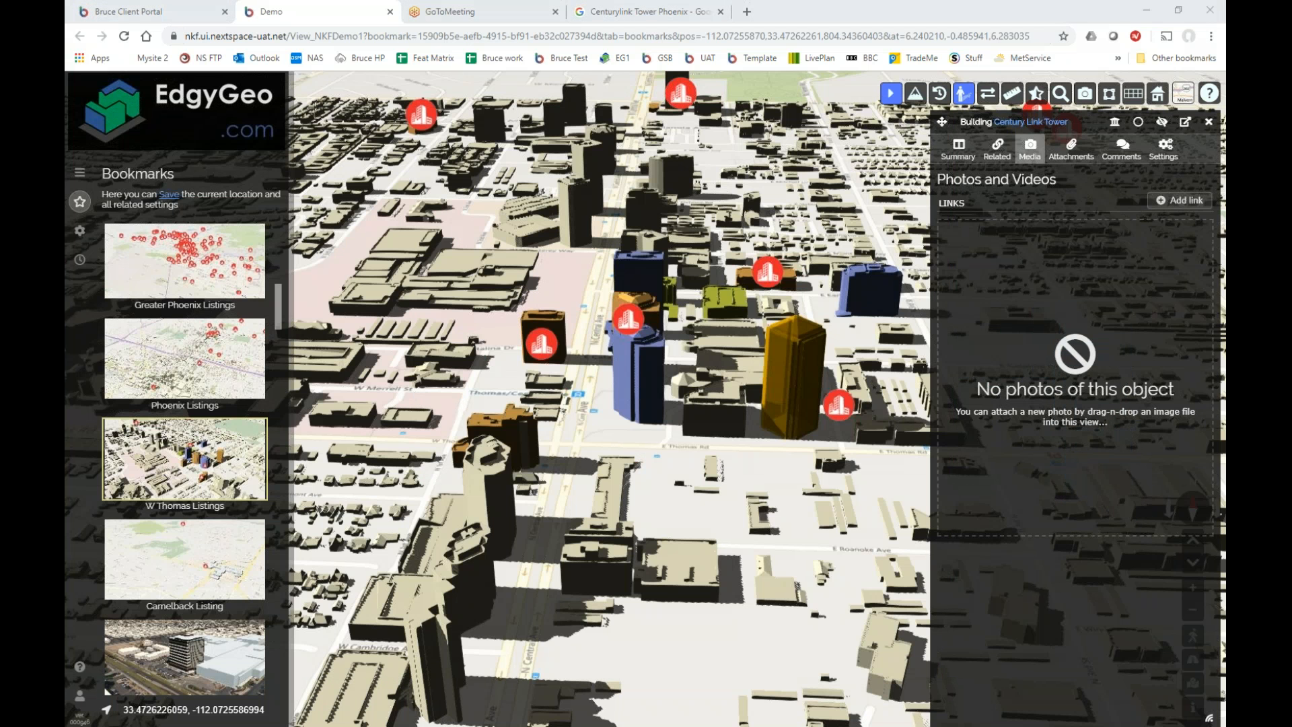
pyautogui.hotkey('alt', 'Tab')
# Drop the tower photo into Century Link Tower's Photos and Videos area and recheck it.
pyautogui.moveTo(352, 121); pyautogui.dragTo(65, 60)
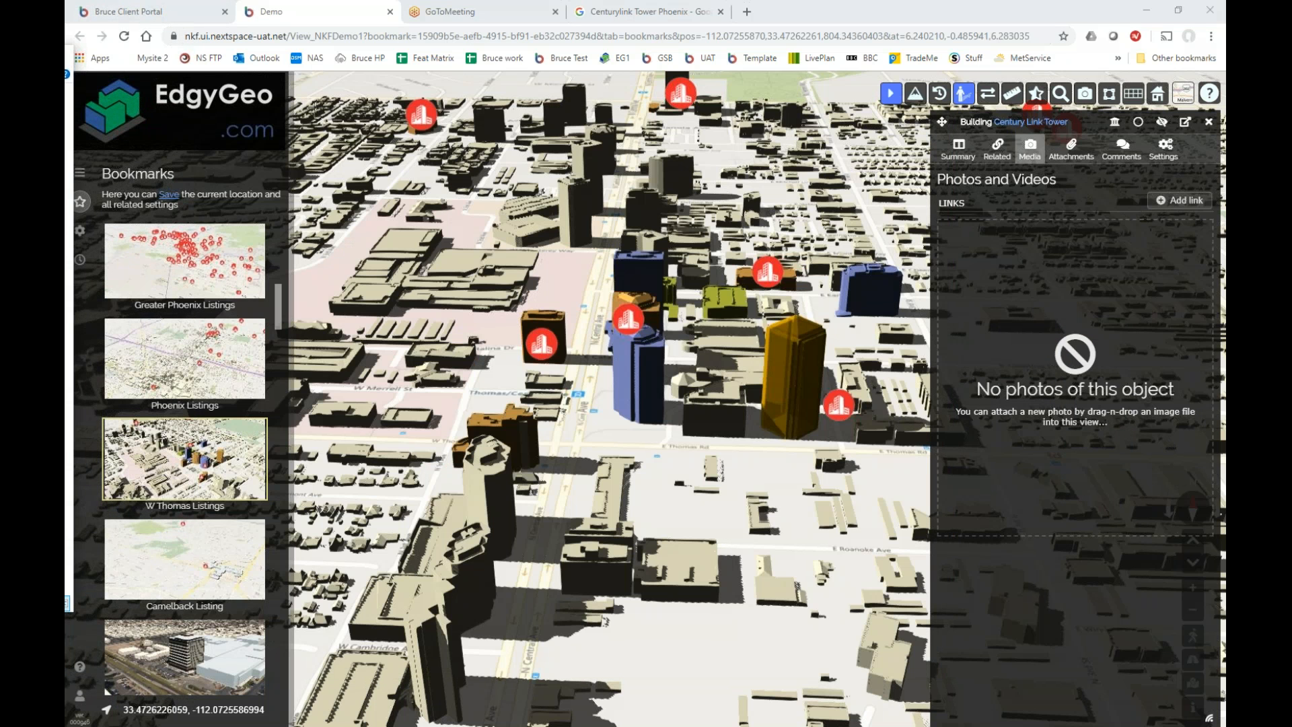
pyautogui.moveTo(68, 602); pyautogui.dragTo(1082, 394)
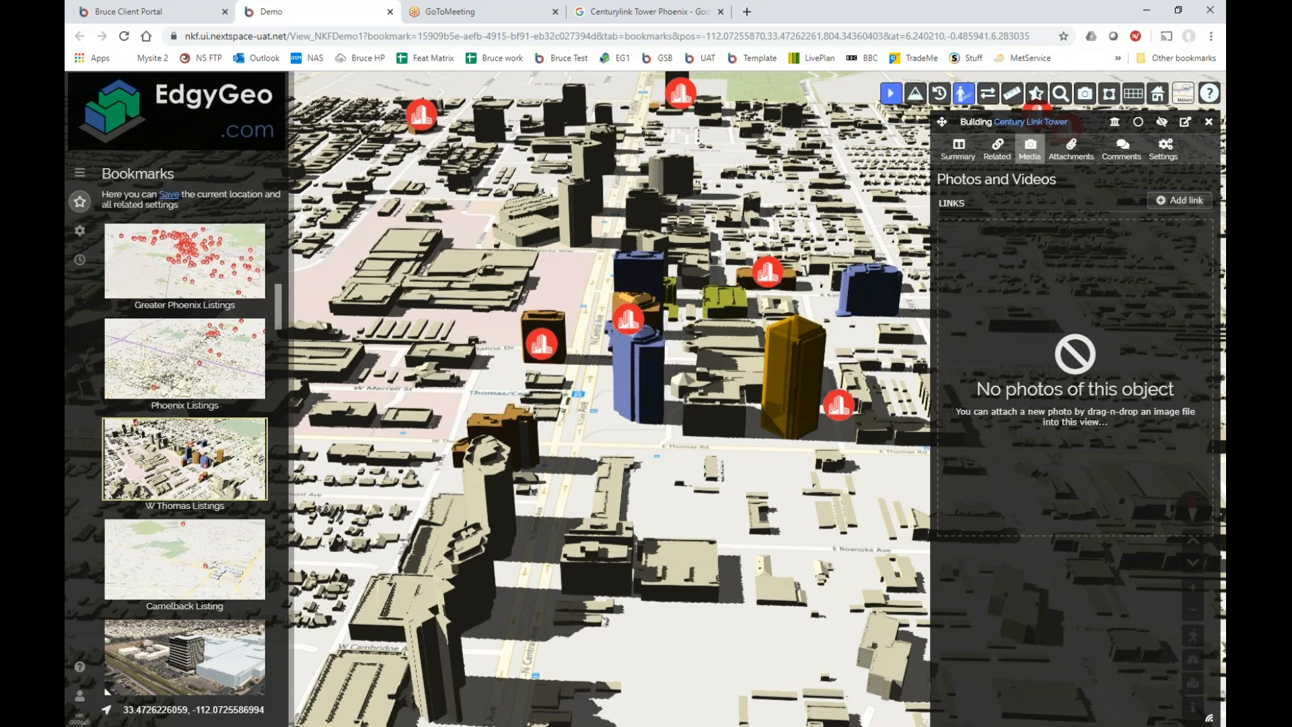
pyautogui.click(998, 148)
pyautogui.click(1030, 148)
pyautogui.moveTo(1059, 385); pyautogui.dragTo(1104, 500)
# Reopen Century Link Tower's full details, check its still-empty photos, and close the panel.
pyautogui.click(1209, 124)
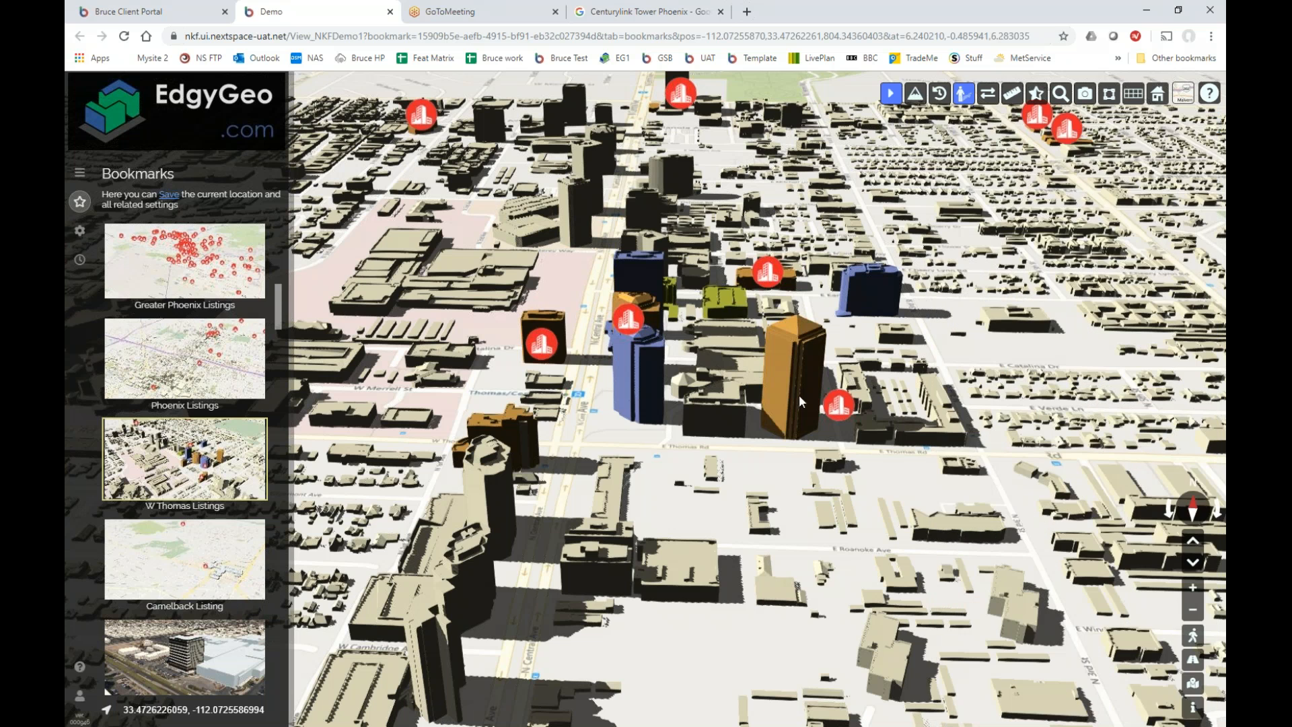
pyautogui.click(795, 384)
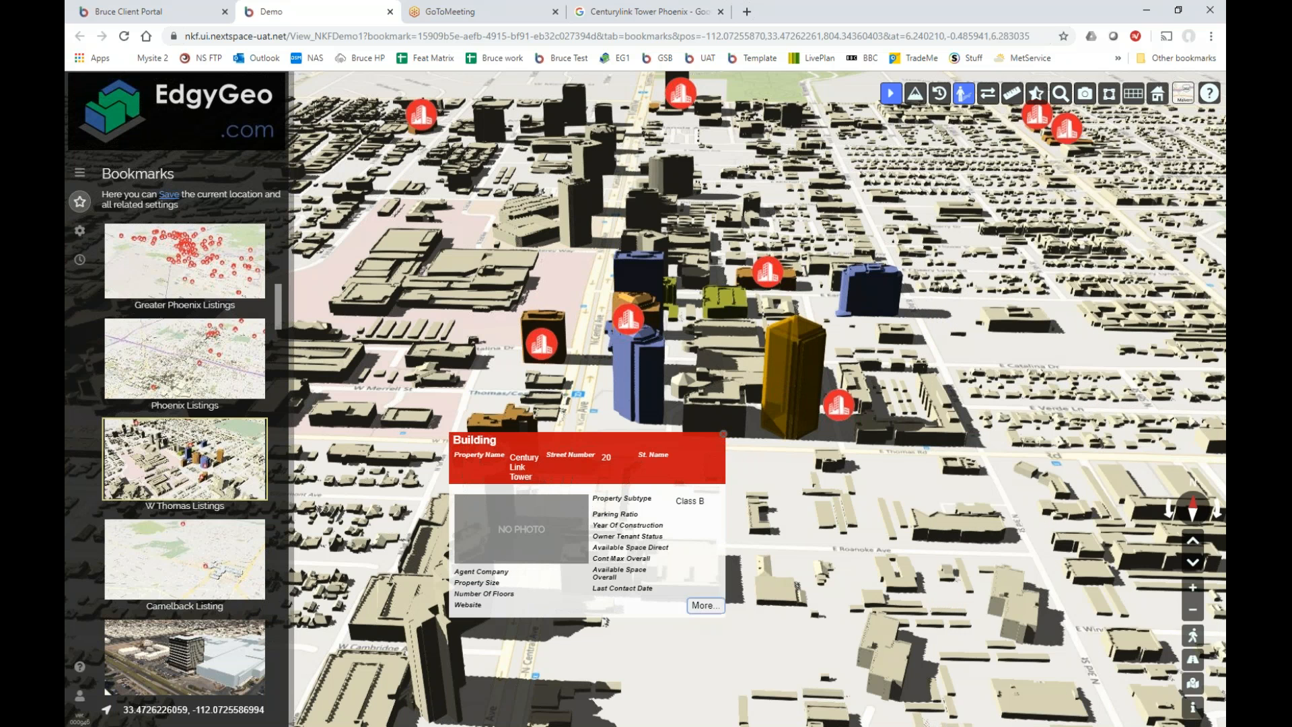
pyautogui.click(704, 605)
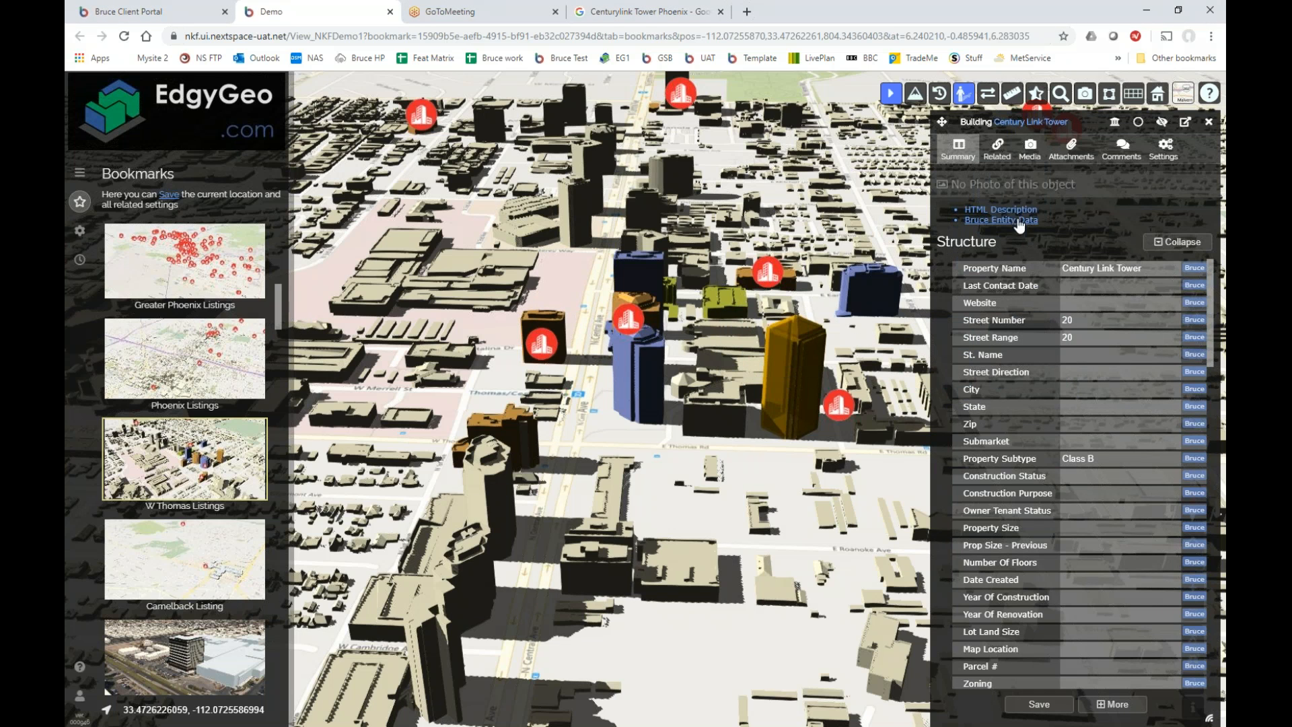
pyautogui.click(1031, 149)
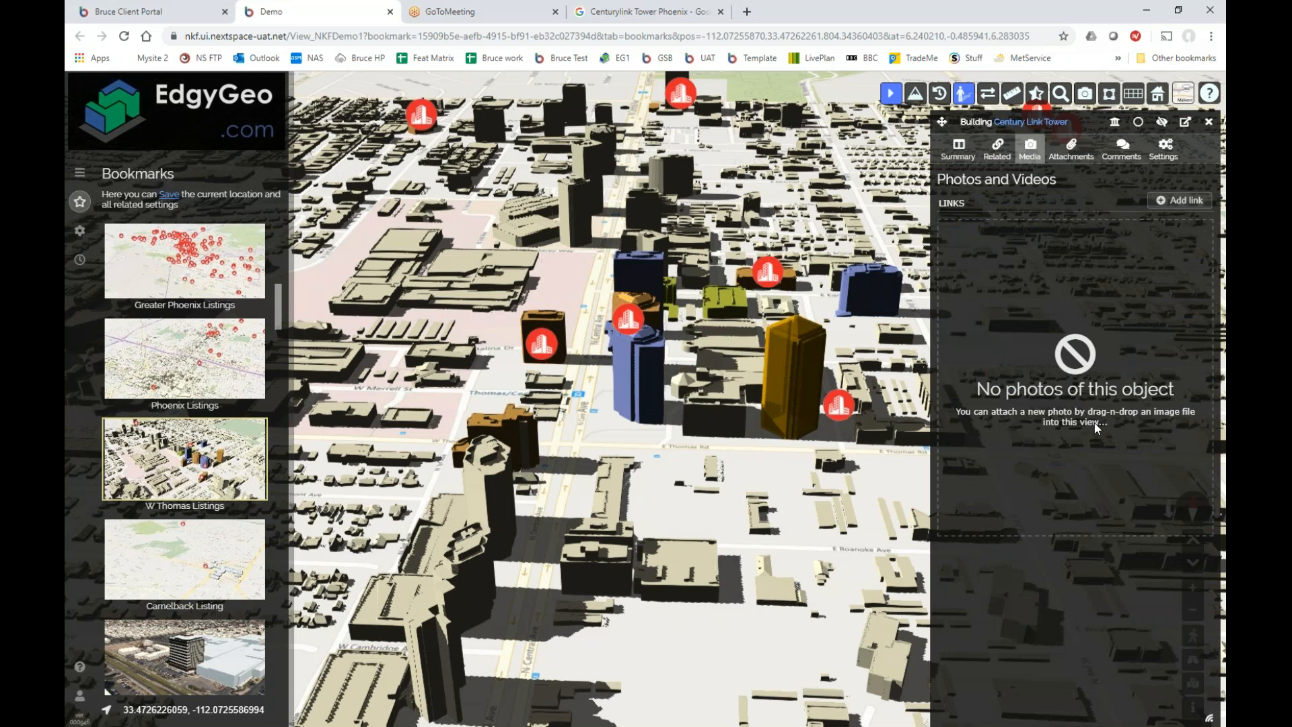
pyautogui.click(1209, 122)
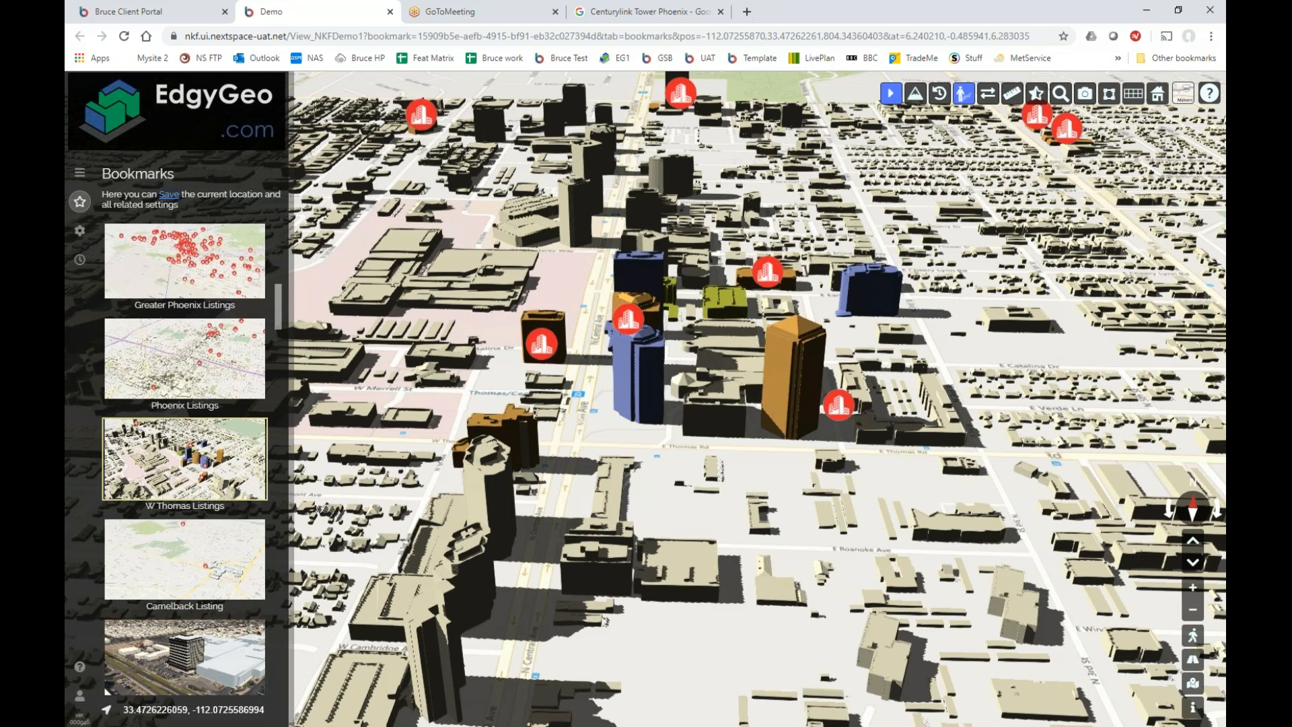
pyautogui.click(793, 380)
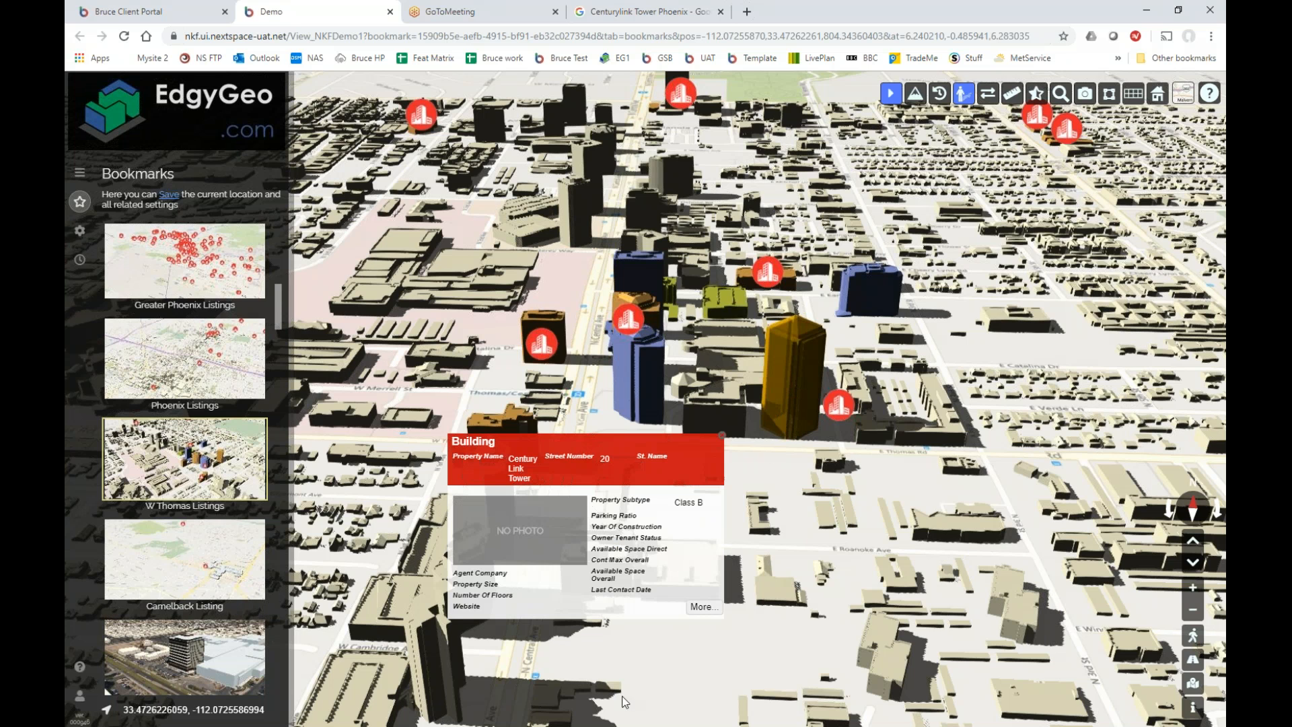
pyautogui.click(701, 607)
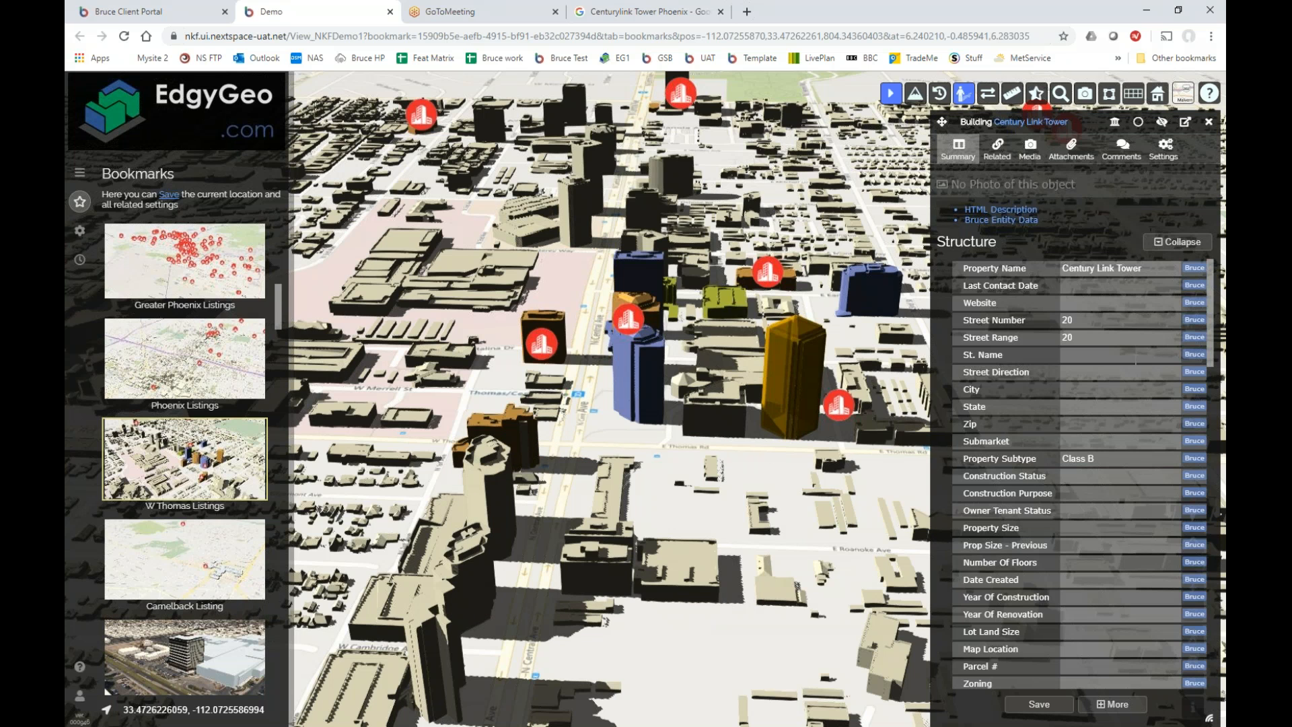
pyautogui.click(1131, 369)
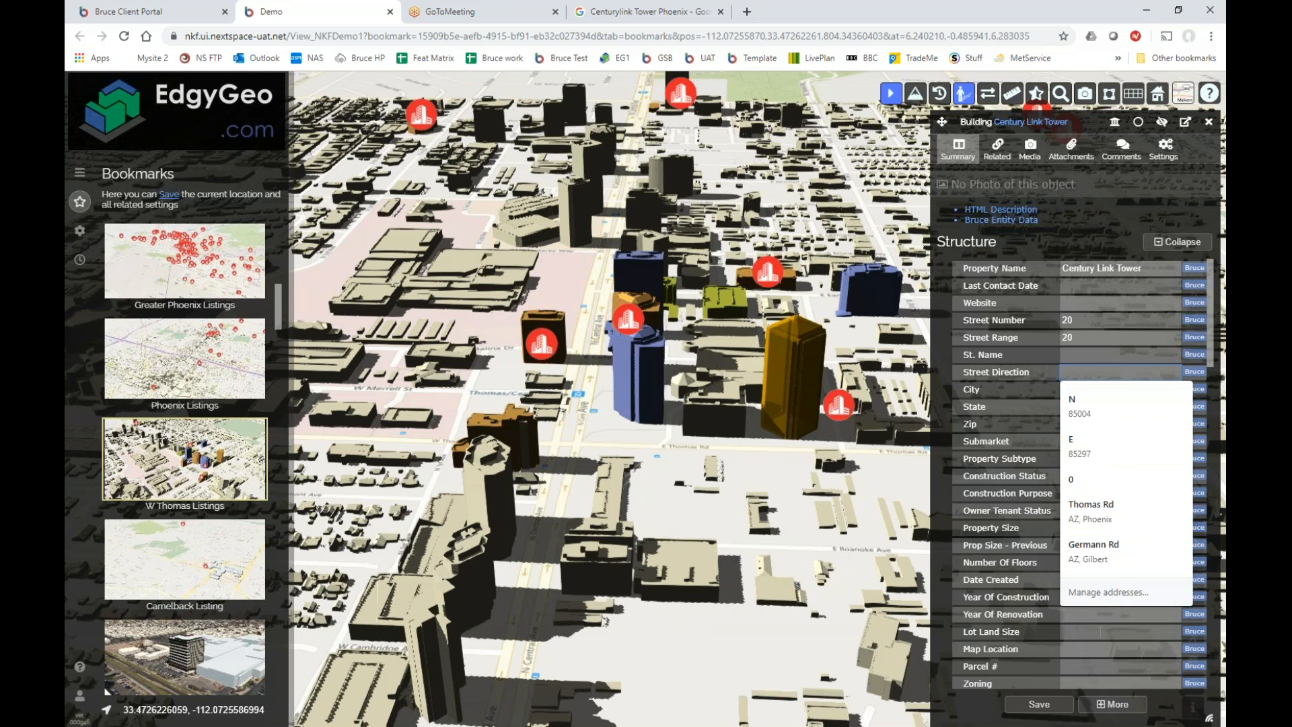
pyautogui.click(1101, 633)
pyautogui.moveTo(1211, 366); pyautogui.dragTo(1202, 393)
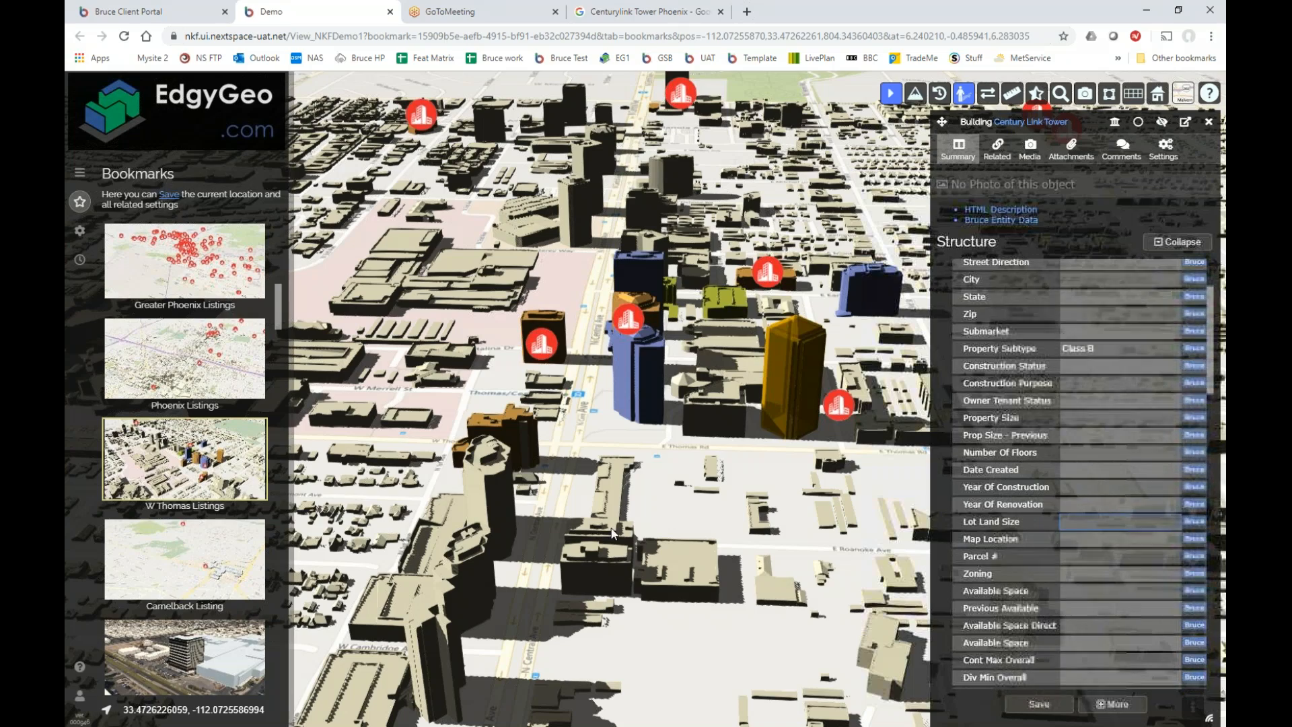
pyautogui.click(1203, 125)
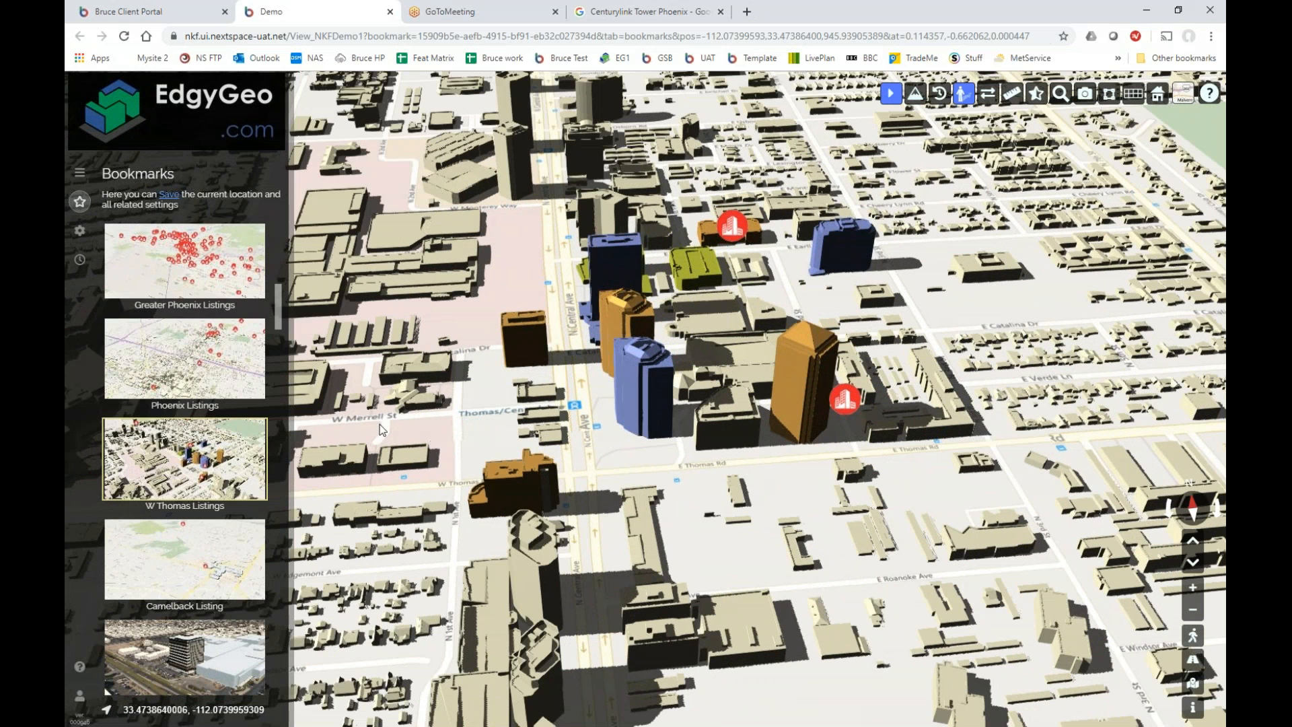
# Jump to the Greater Phoenix Listings bookmark, show the layer list, and open the Find panel.
pyautogui.moveTo(274, 314)
pyautogui.mouseDown()
pyautogui.moveTo(272, 343)
pyautogui.moveTo(273, 248)
pyautogui.moveTo(267, 306)
pyautogui.mouseUp()
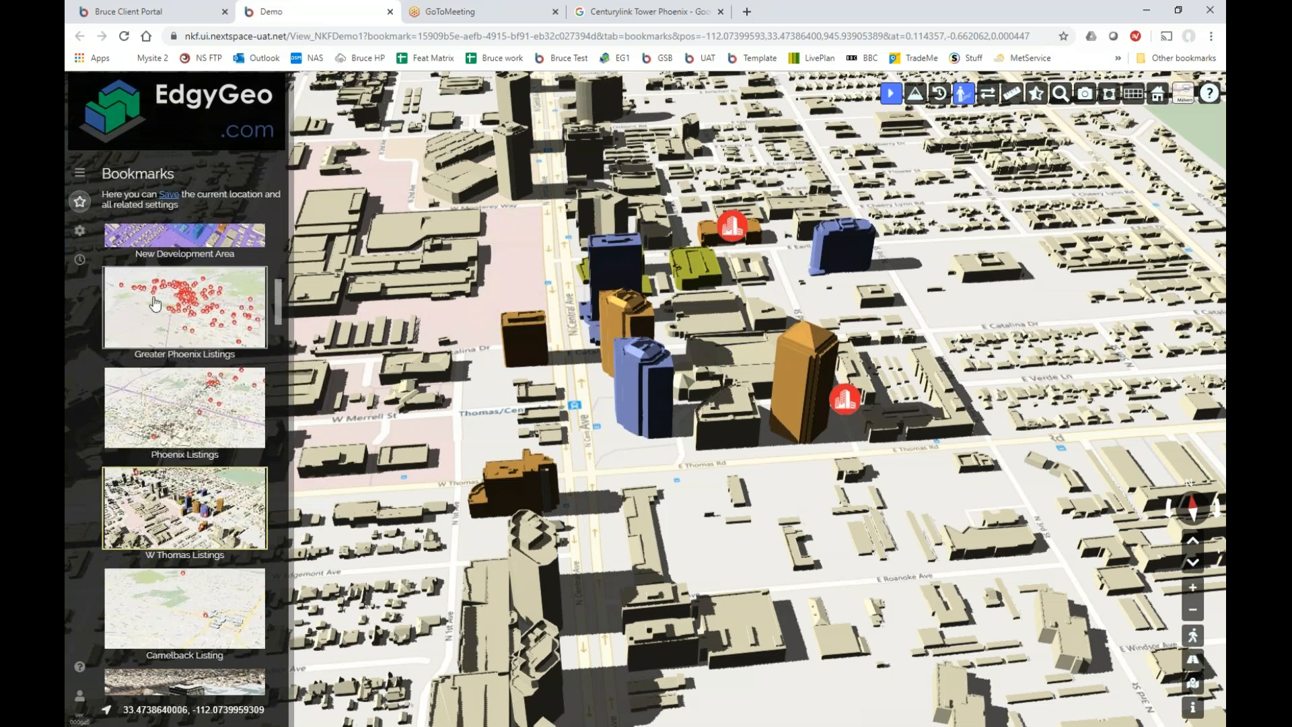
pyautogui.click(154, 320)
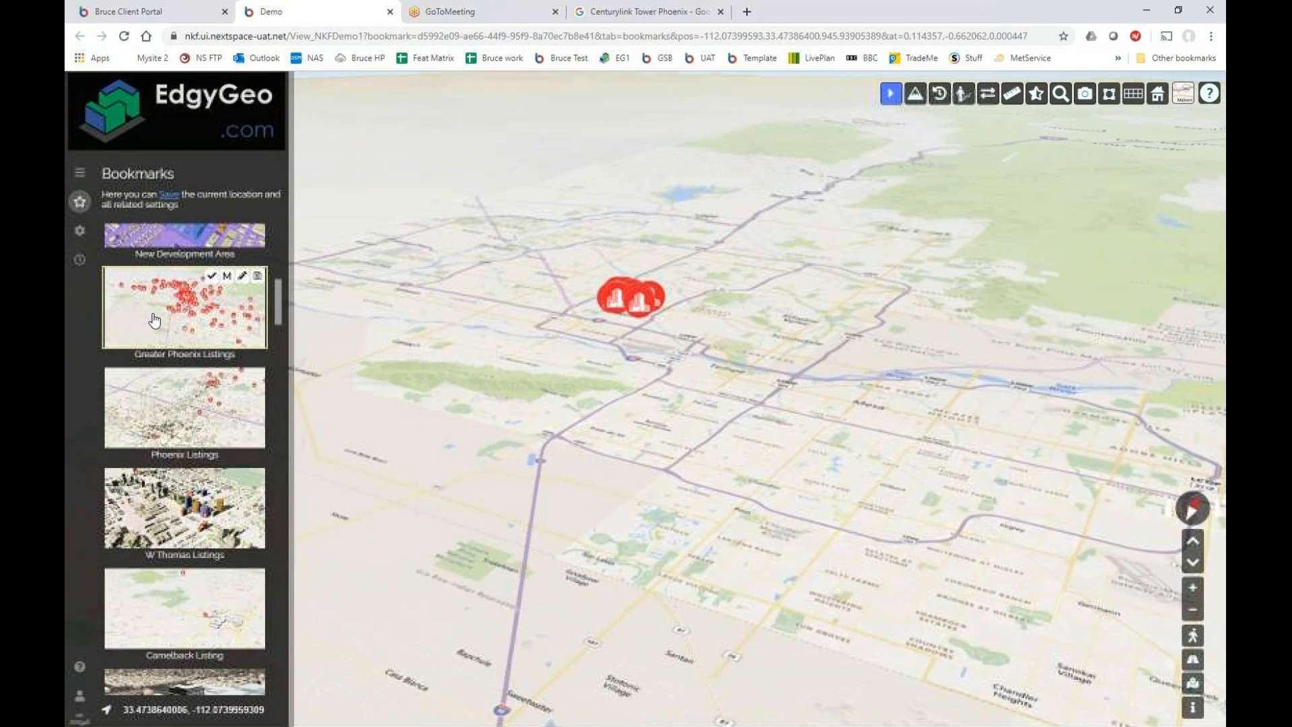
pyautogui.click(79, 179)
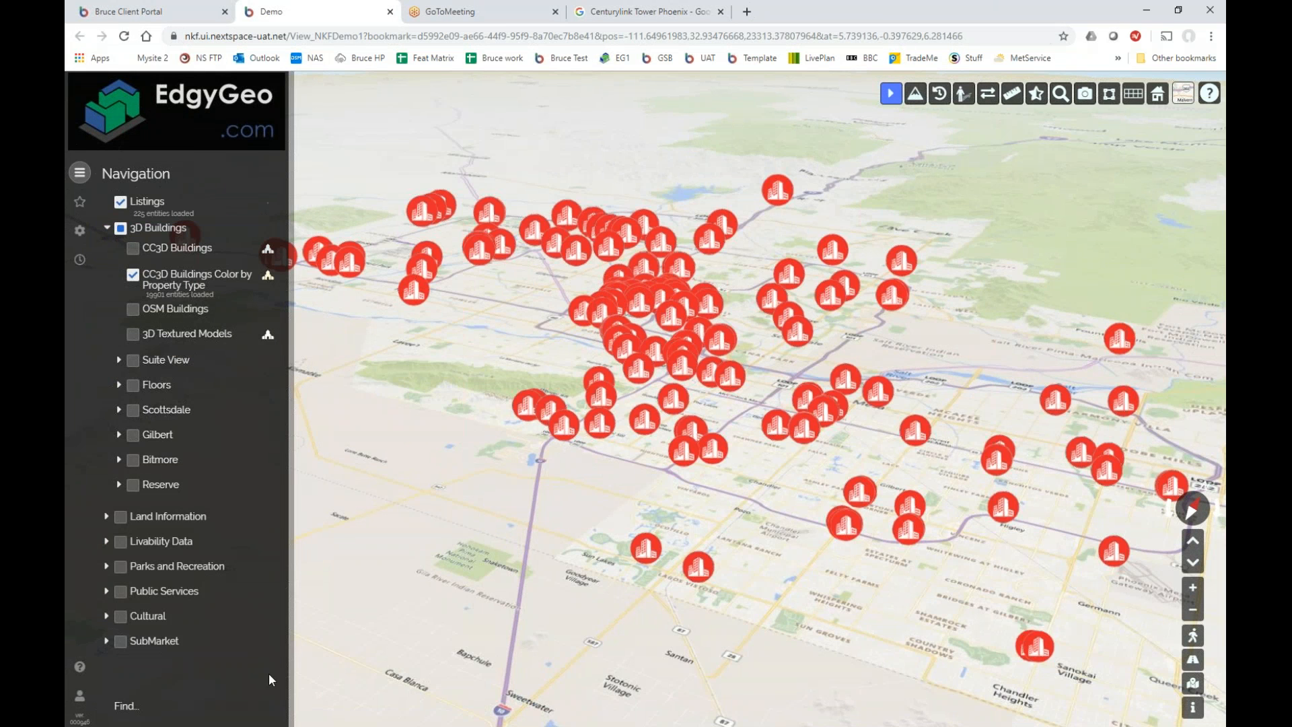
pyautogui.click(125, 707)
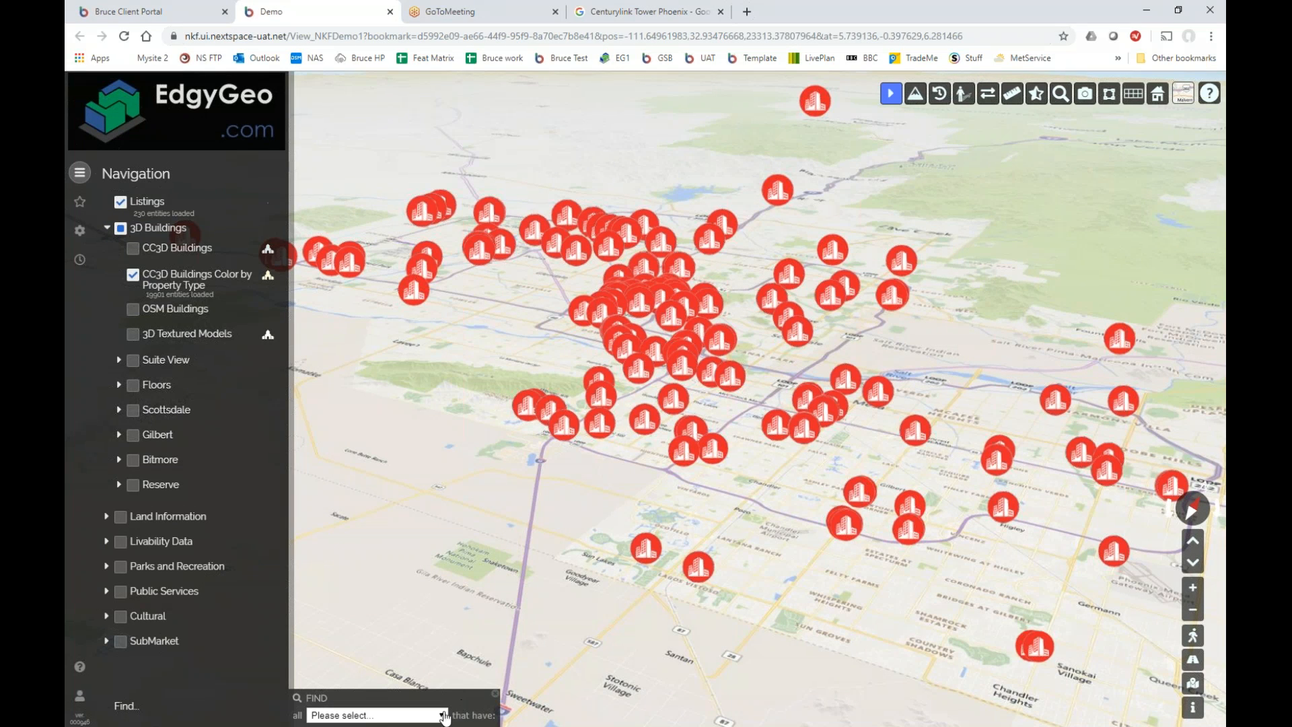
pyautogui.click(442, 717)
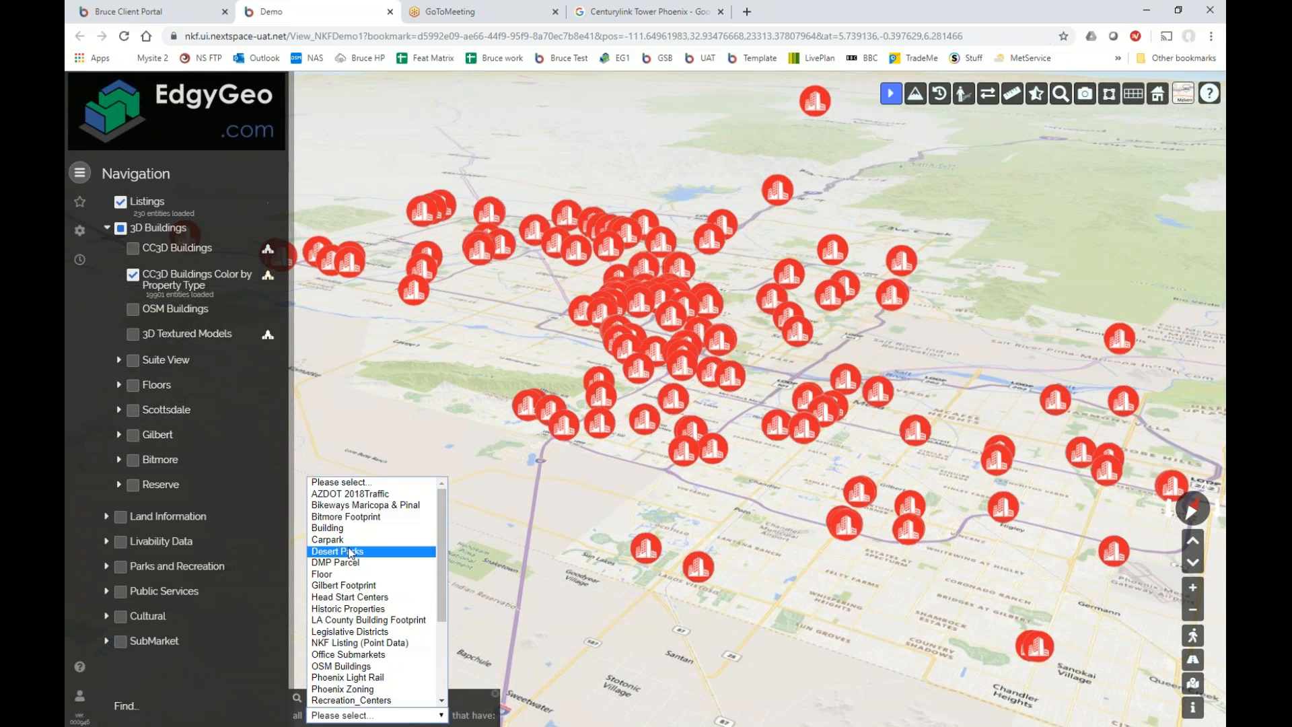
# Search Building entities with Camera scope and zoom the map in toward Tempe.
pyautogui.click(343, 529)
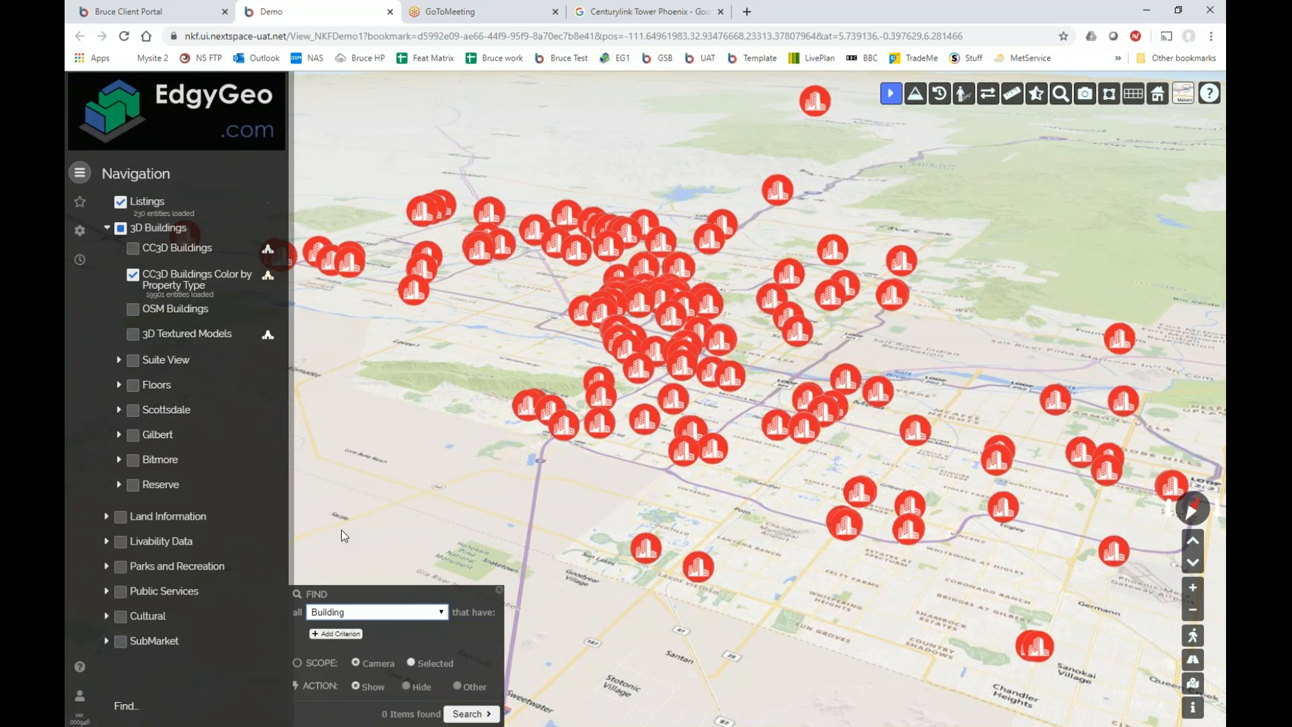
pyautogui.click(412, 664)
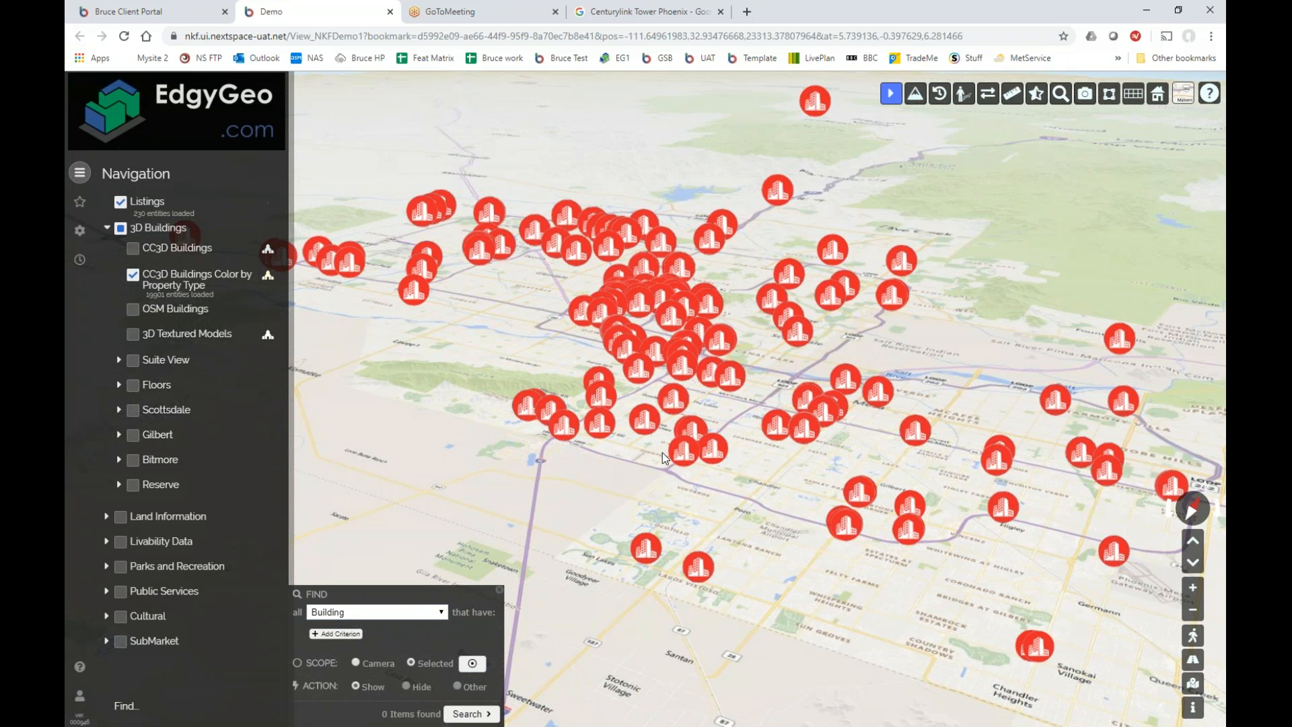
pyautogui.moveTo(662, 453); pyautogui.dragTo(651, 456)
pyautogui.click(362, 667)
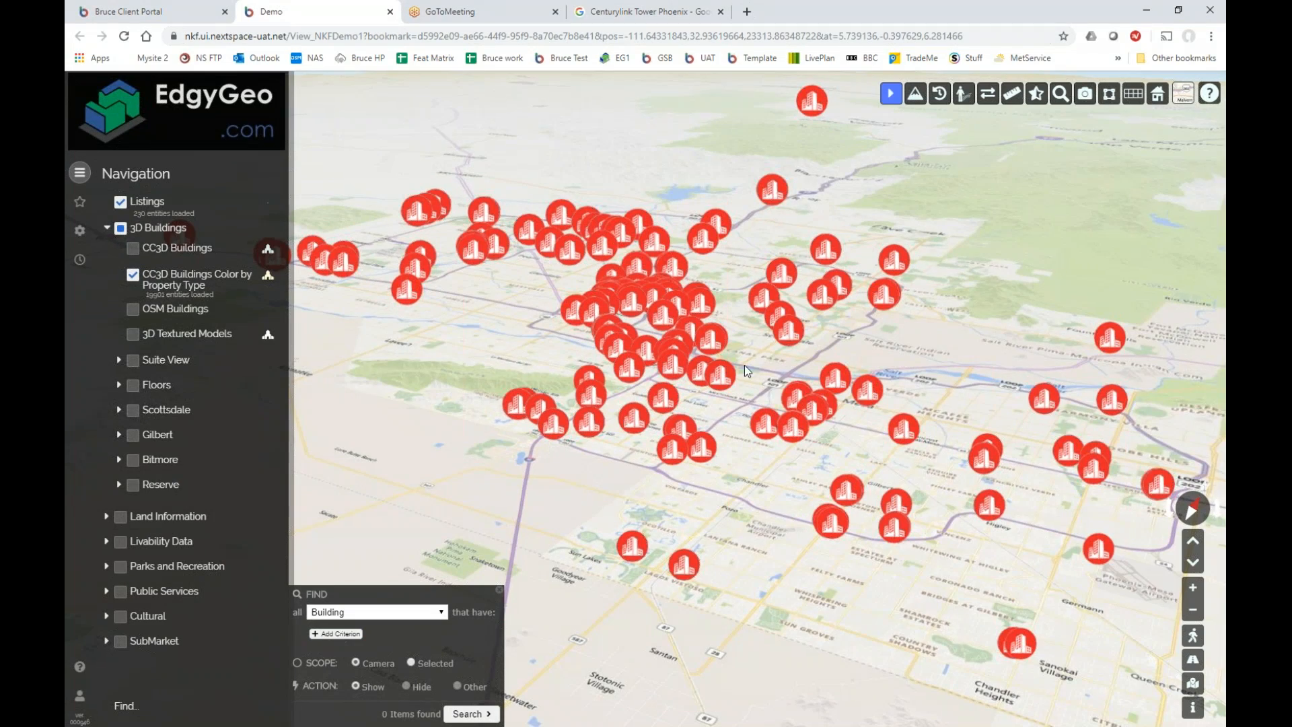
pyautogui.scroll(2, 744, 365)
pyautogui.scroll(3, 744, 365)
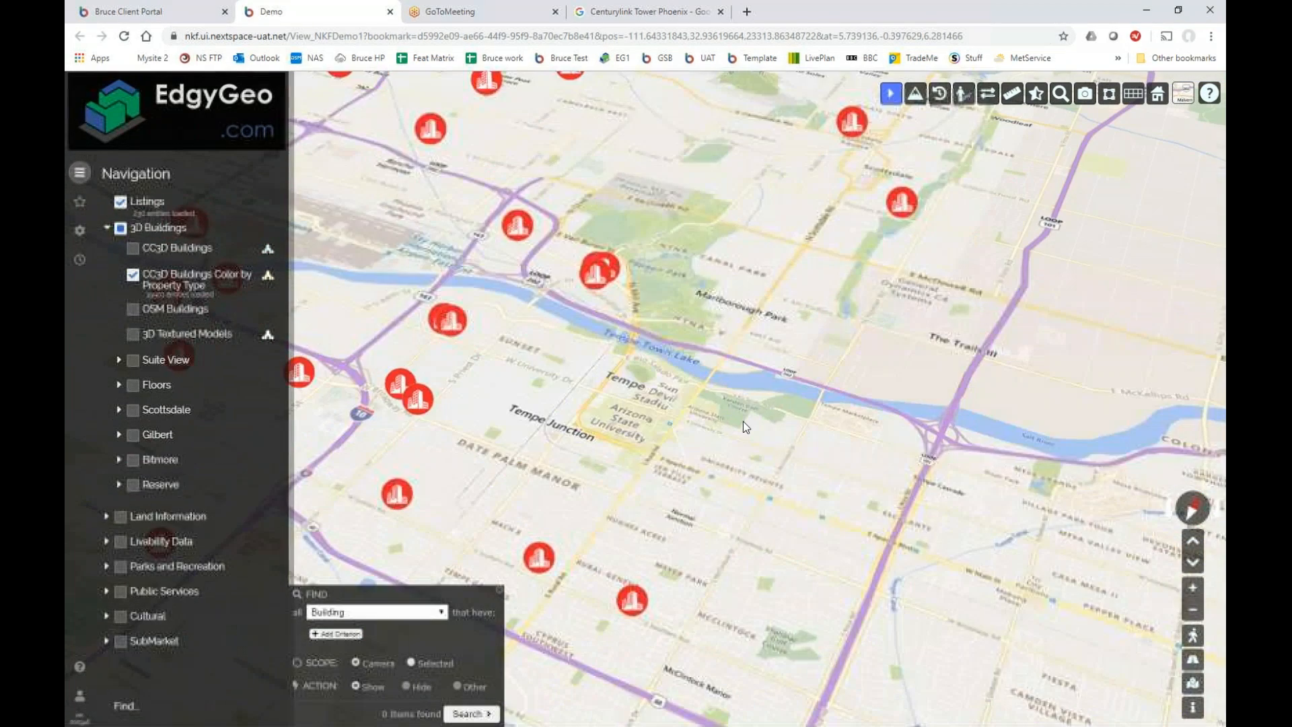
pyautogui.scroll(-3, 792, 445)
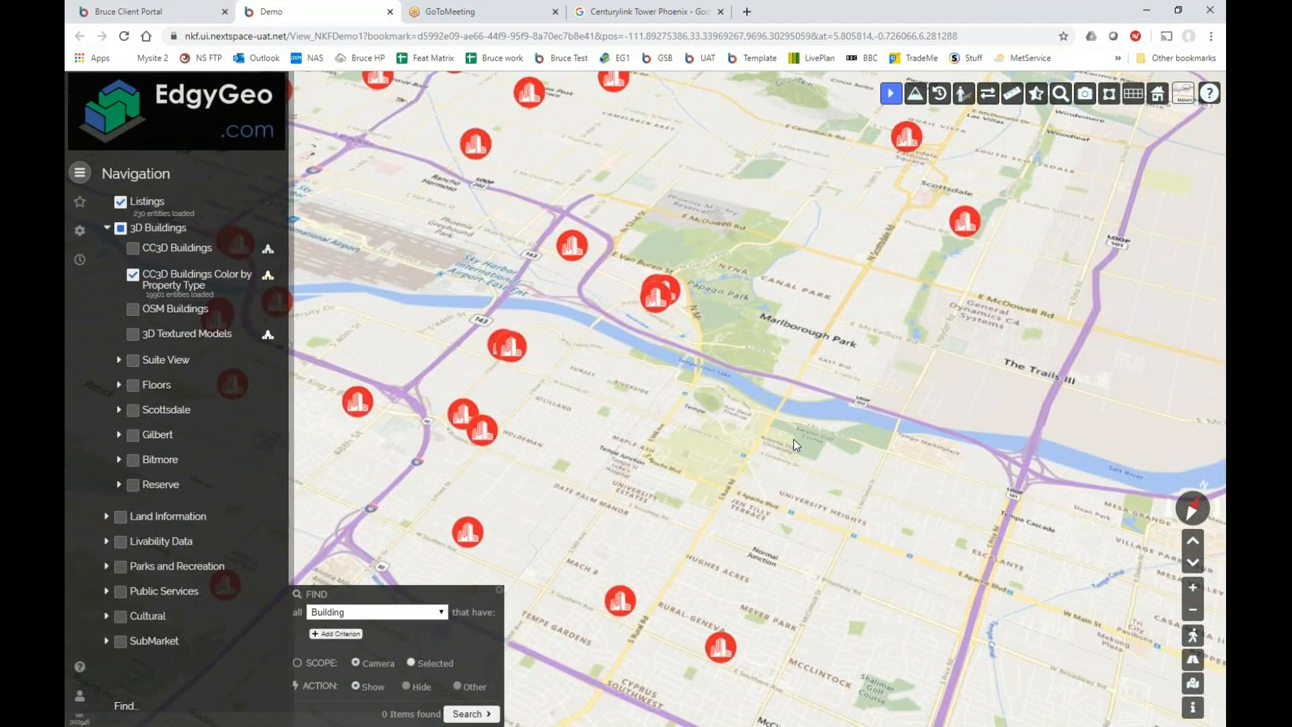
pyautogui.scroll(2, 794, 439)
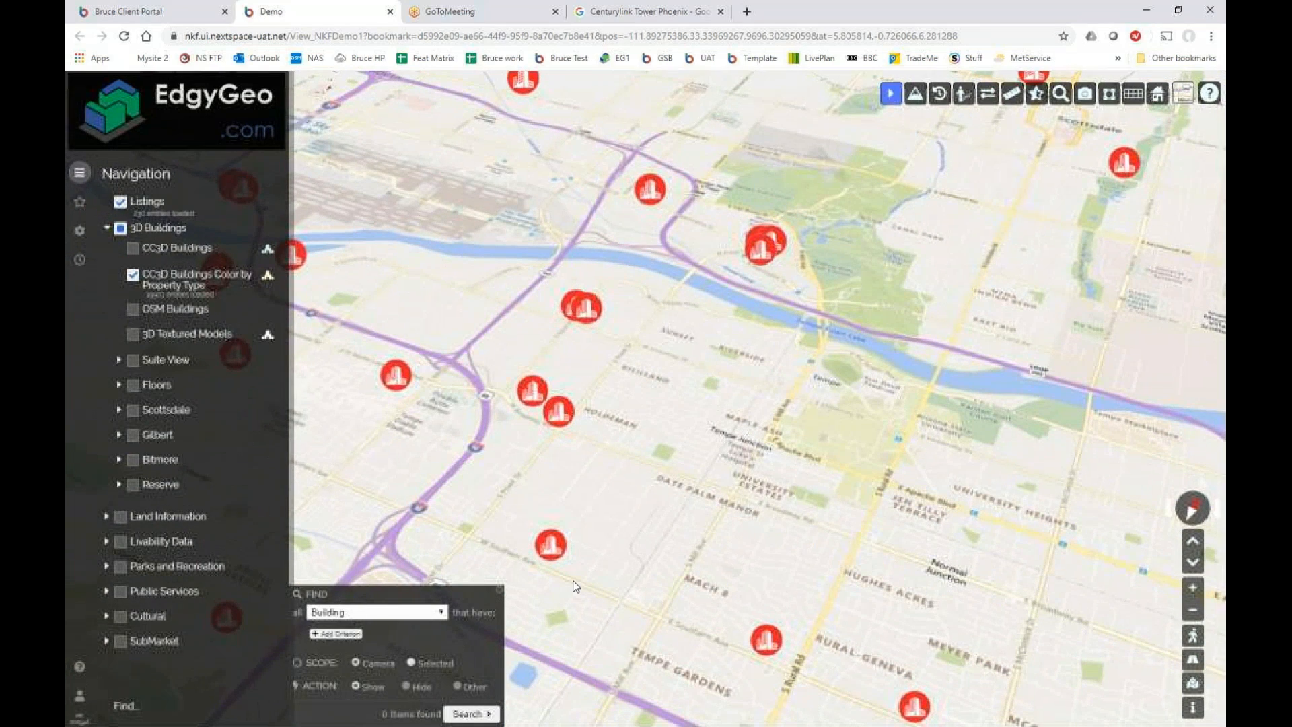
pyautogui.click(336, 635)
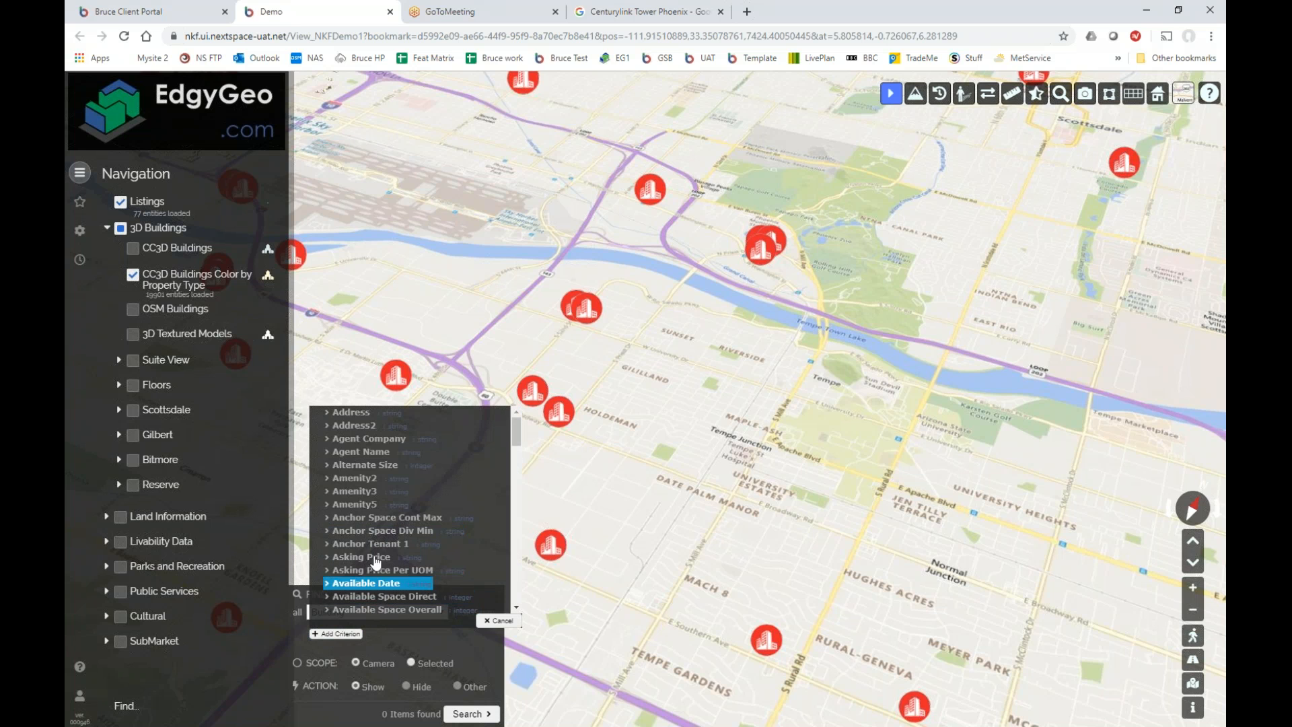
# Filter buildings on Agent Company includes Newmark Knight Frank AZ, run the search, and zoom out.
pyautogui.click(374, 438)
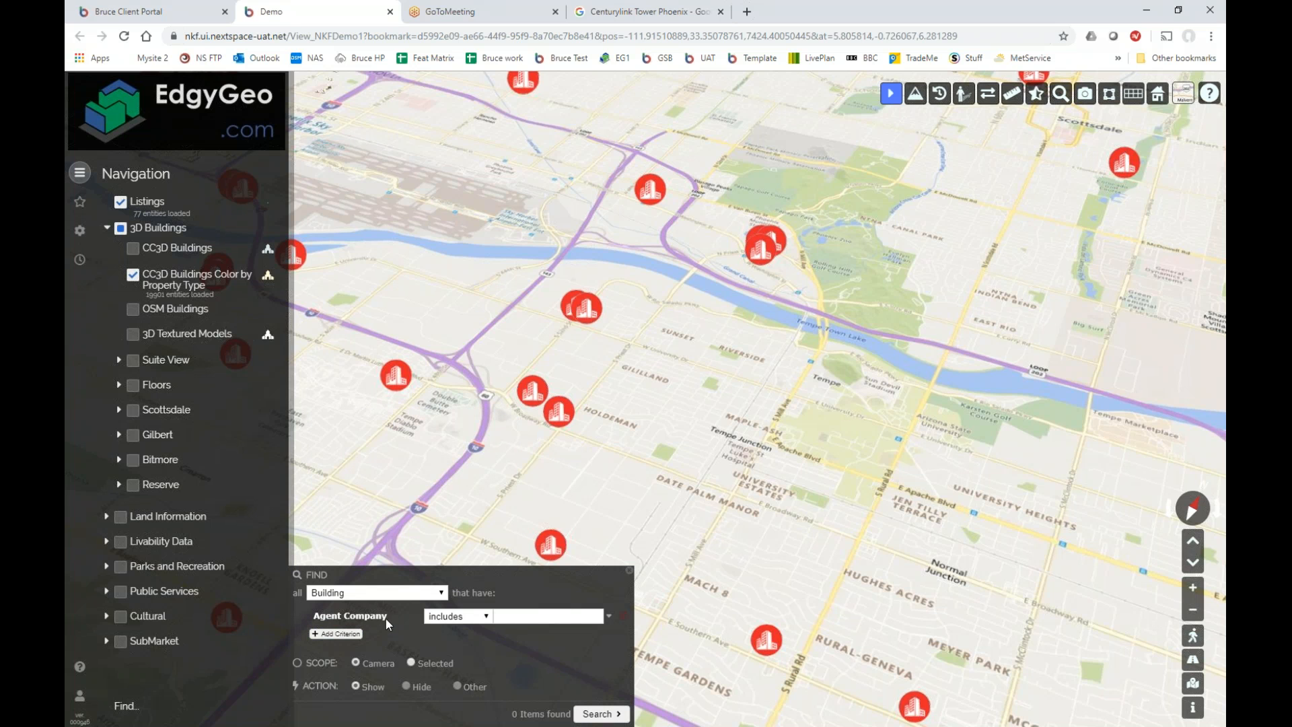
pyautogui.click(609, 617)
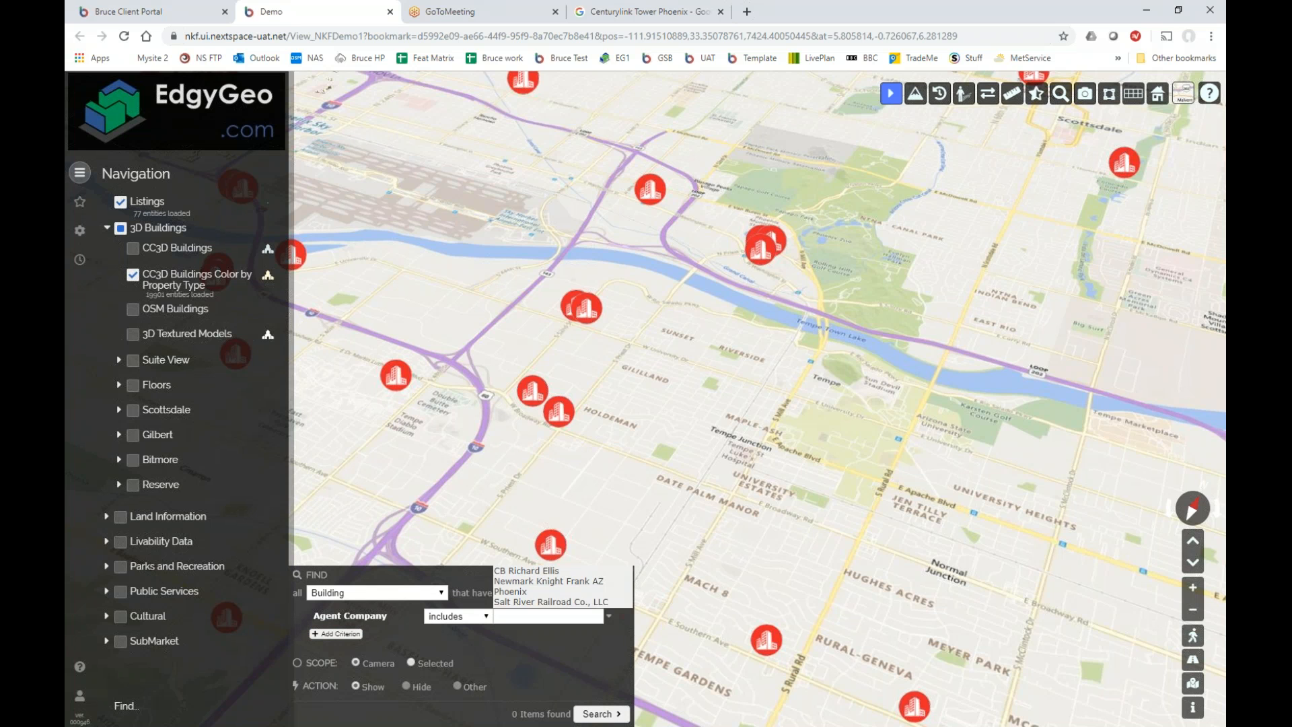
pyautogui.click(539, 588)
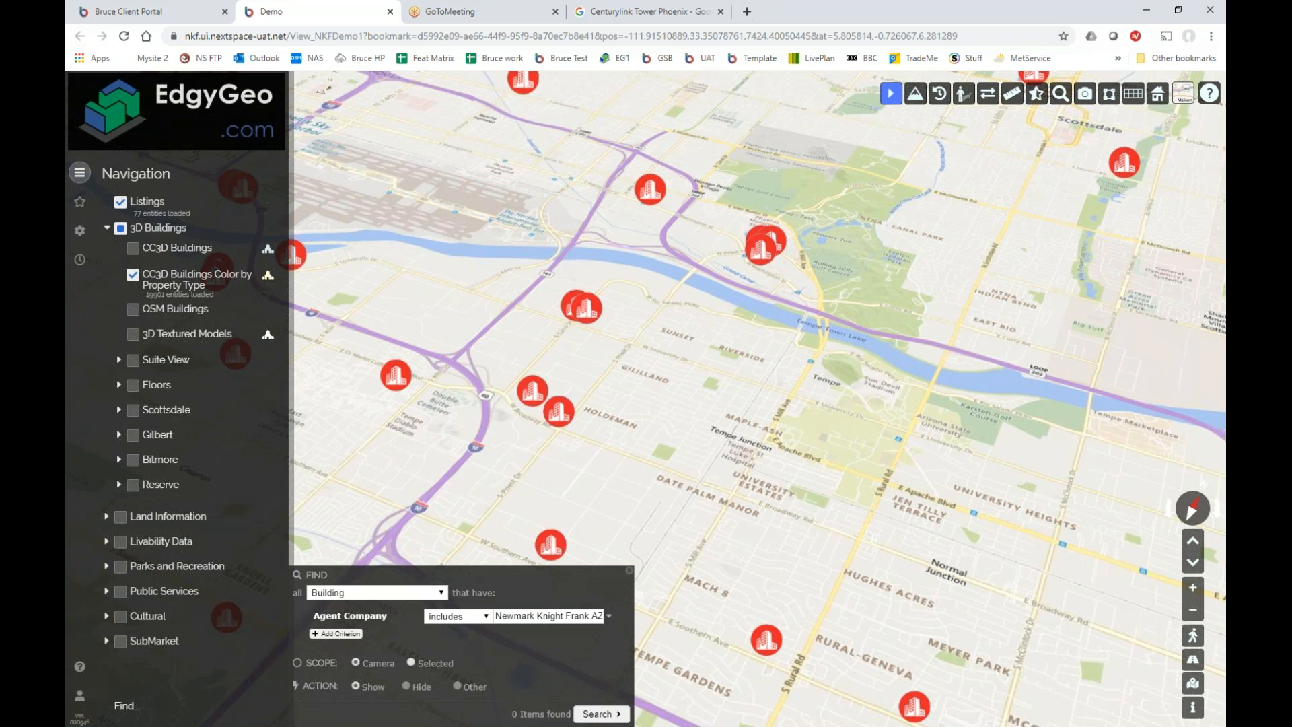
pyautogui.click(601, 715)
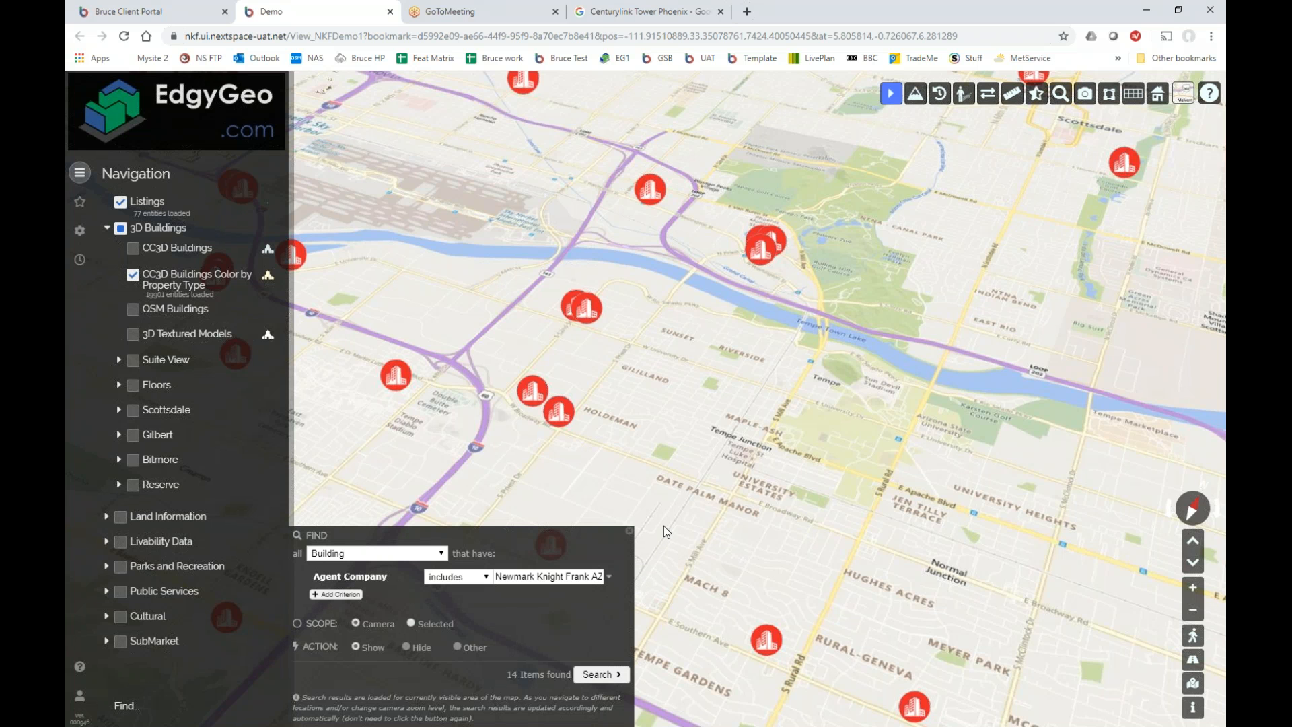
pyautogui.scroll(-2, 688, 383)
pyautogui.scroll(-3, 688, 385)
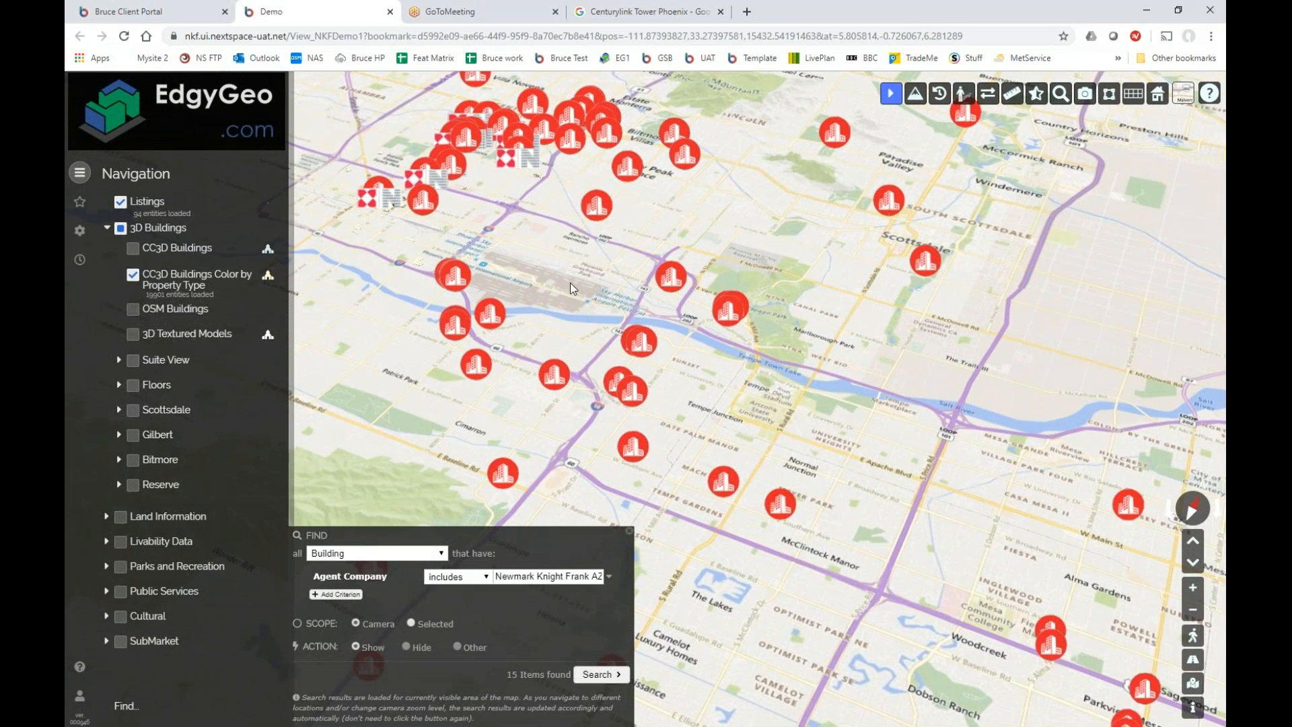
pyautogui.moveTo(571, 283); pyautogui.dragTo(662, 326)
# Hide the Listings layer, rerun the search, and zoom into downtown Phoenix.
pyautogui.click(121, 203)
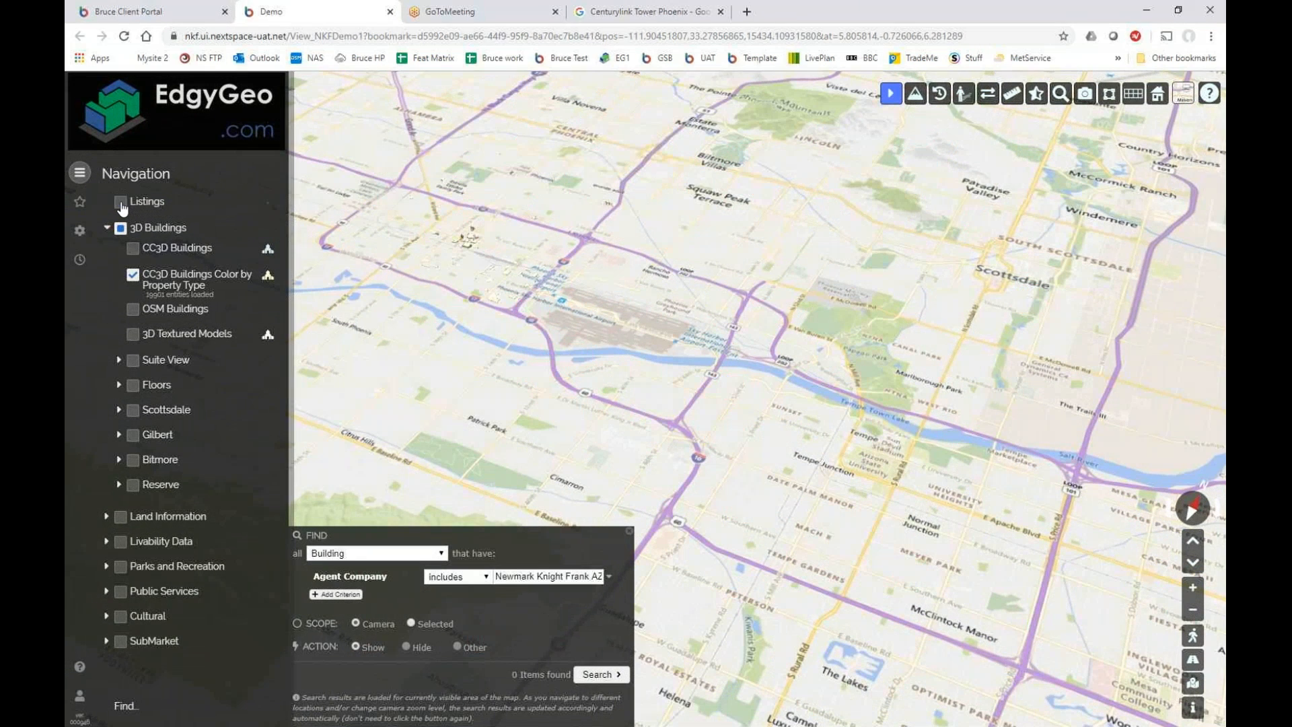
pyautogui.click(599, 675)
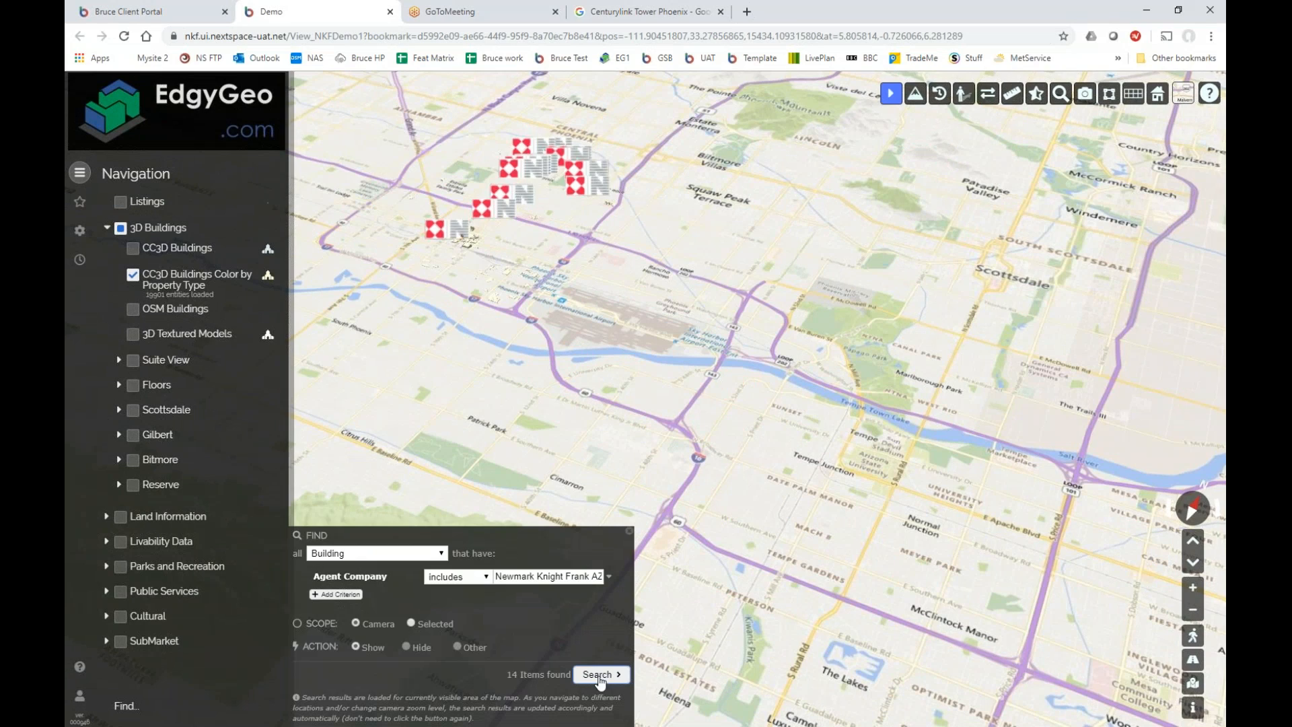
pyautogui.moveTo(571, 317); pyautogui.dragTo(633, 416)
pyautogui.scroll(5, 698, 338)
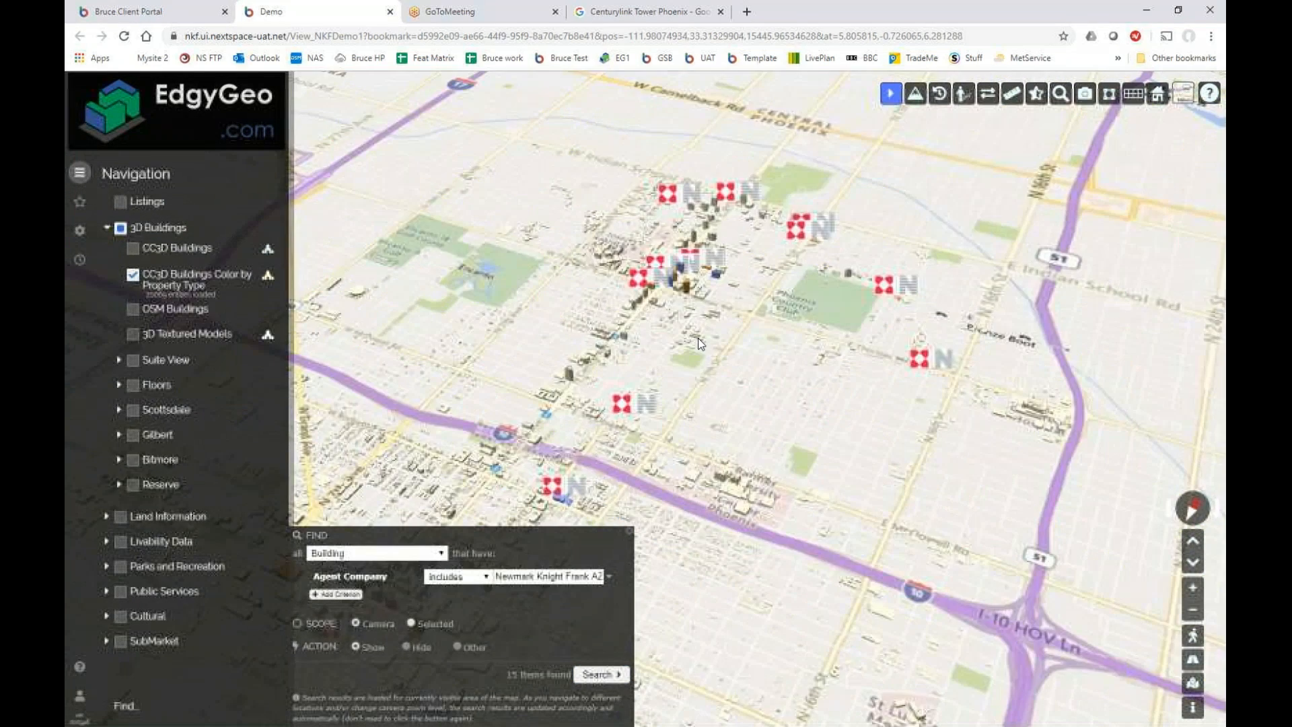
pyautogui.scroll(2, 697, 338)
pyautogui.scroll(5, 660, 354)
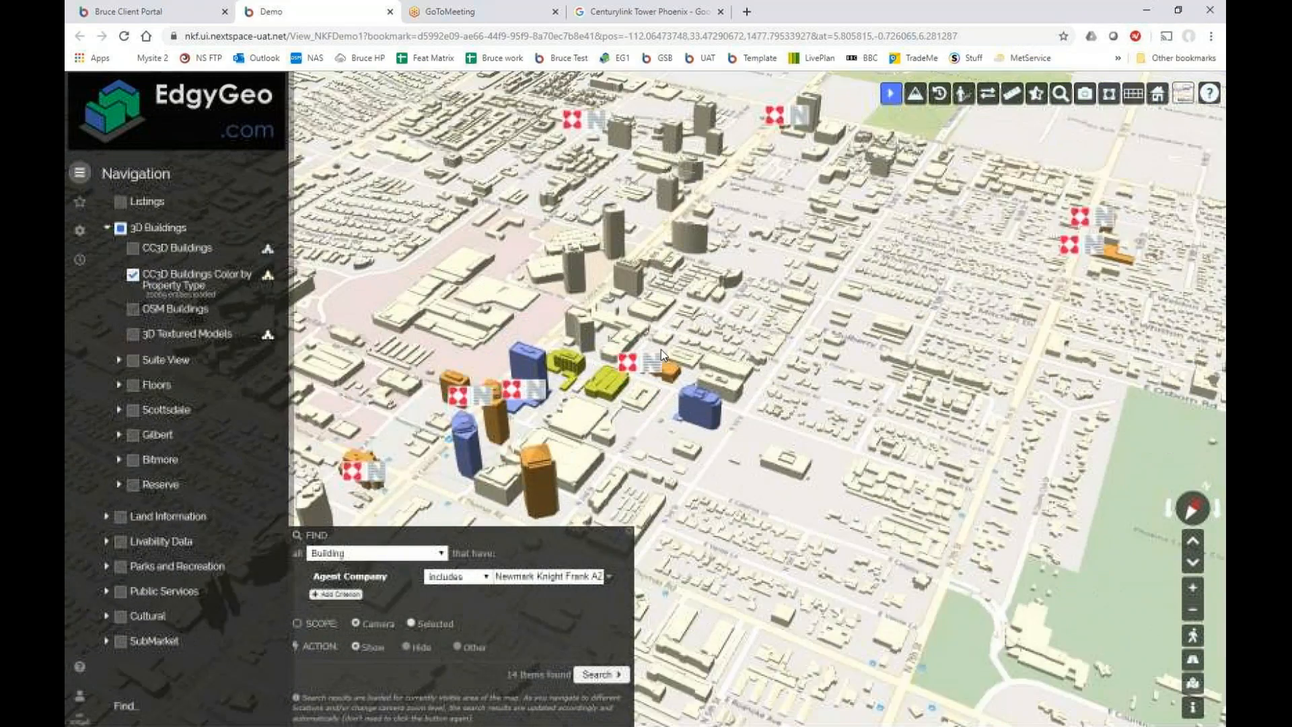
# Rotate around downtown, inspect a small orange matching building's details, then close them and zoom out.
pyautogui.moveTo(661, 350); pyautogui.dragTo(685, 347)
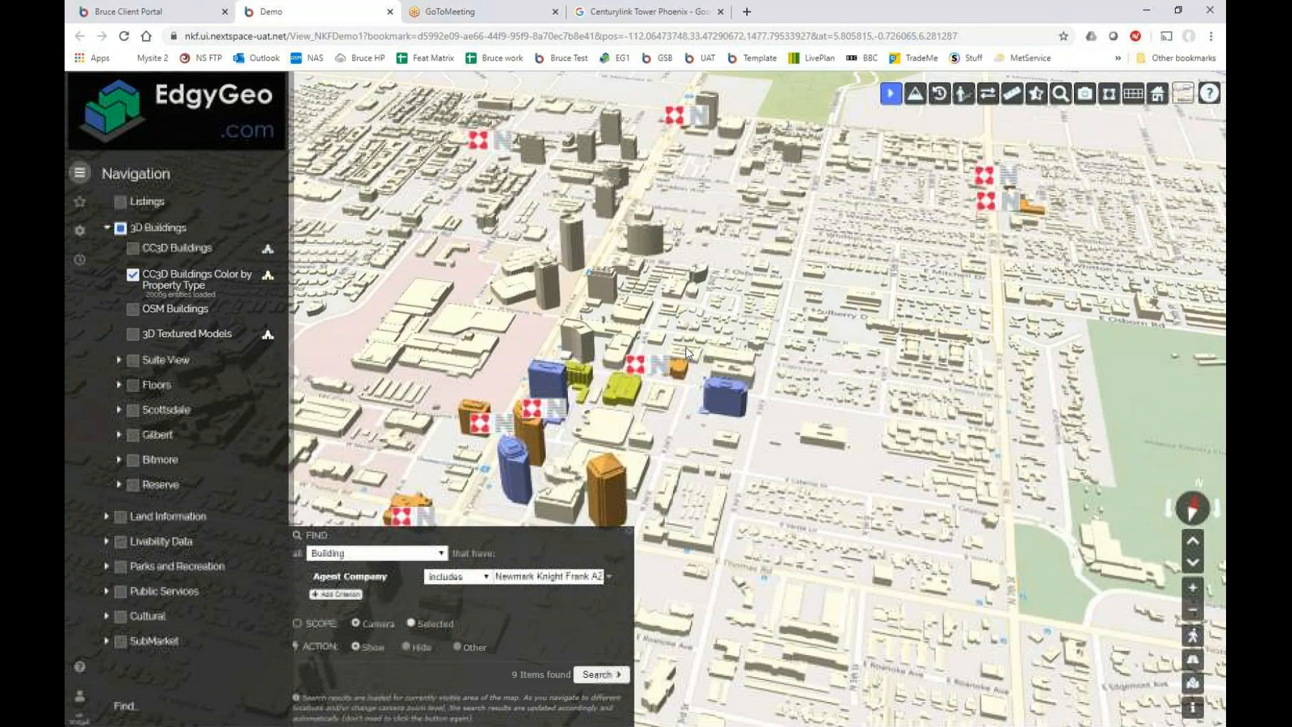
pyautogui.moveTo(685, 348); pyautogui.dragTo(541, 369)
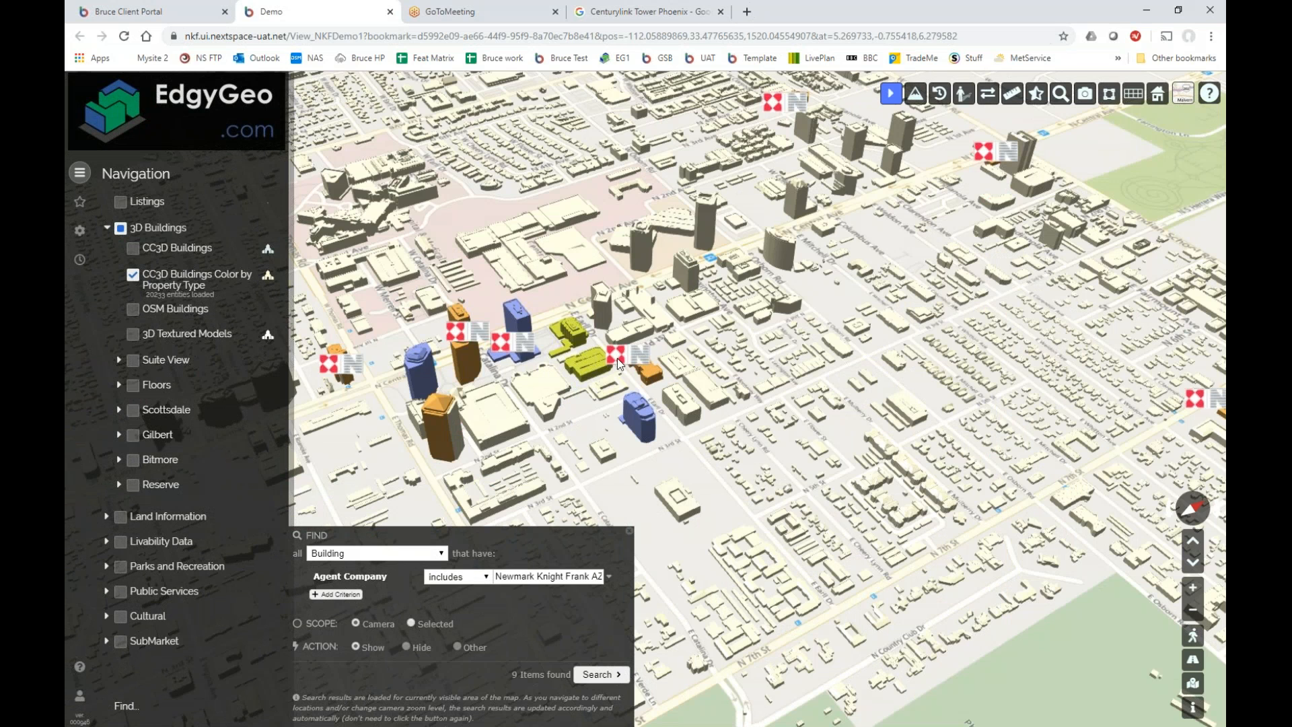
pyautogui.click(651, 379)
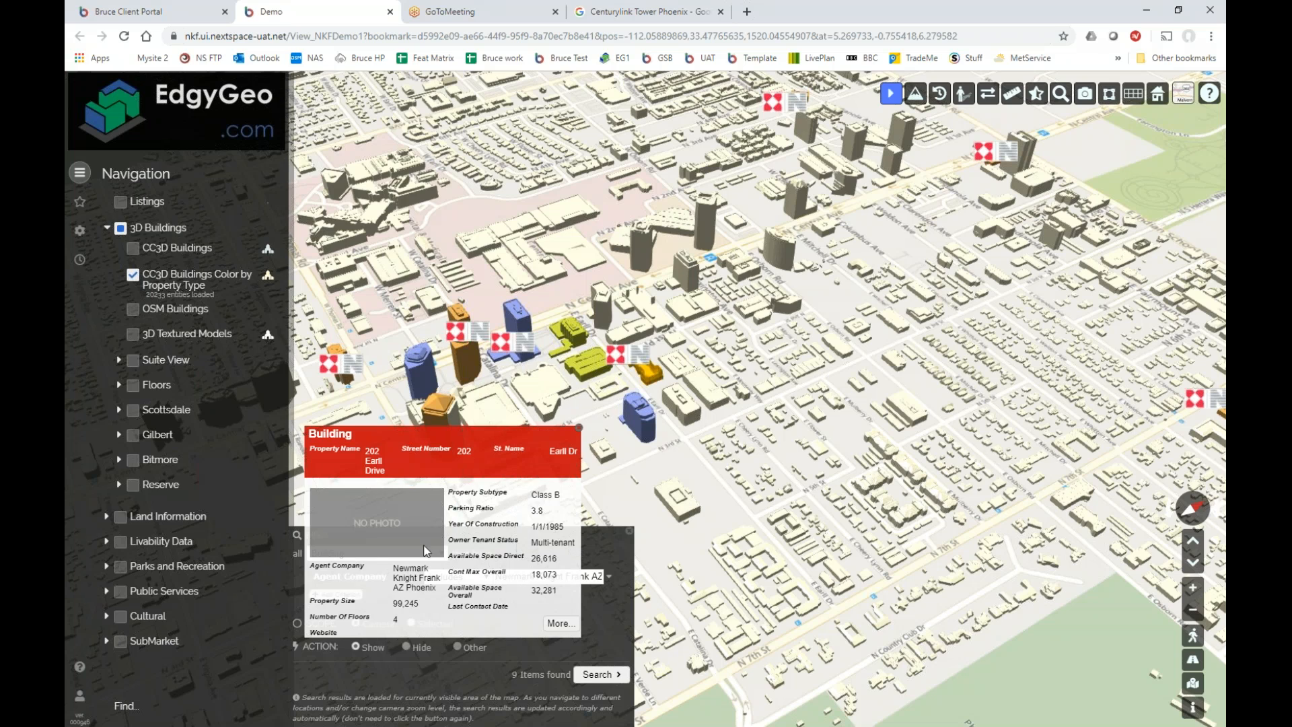
pyautogui.click(579, 427)
pyautogui.moveTo(574, 431); pyautogui.dragTo(587, 408)
pyautogui.scroll(-5, 587, 408)
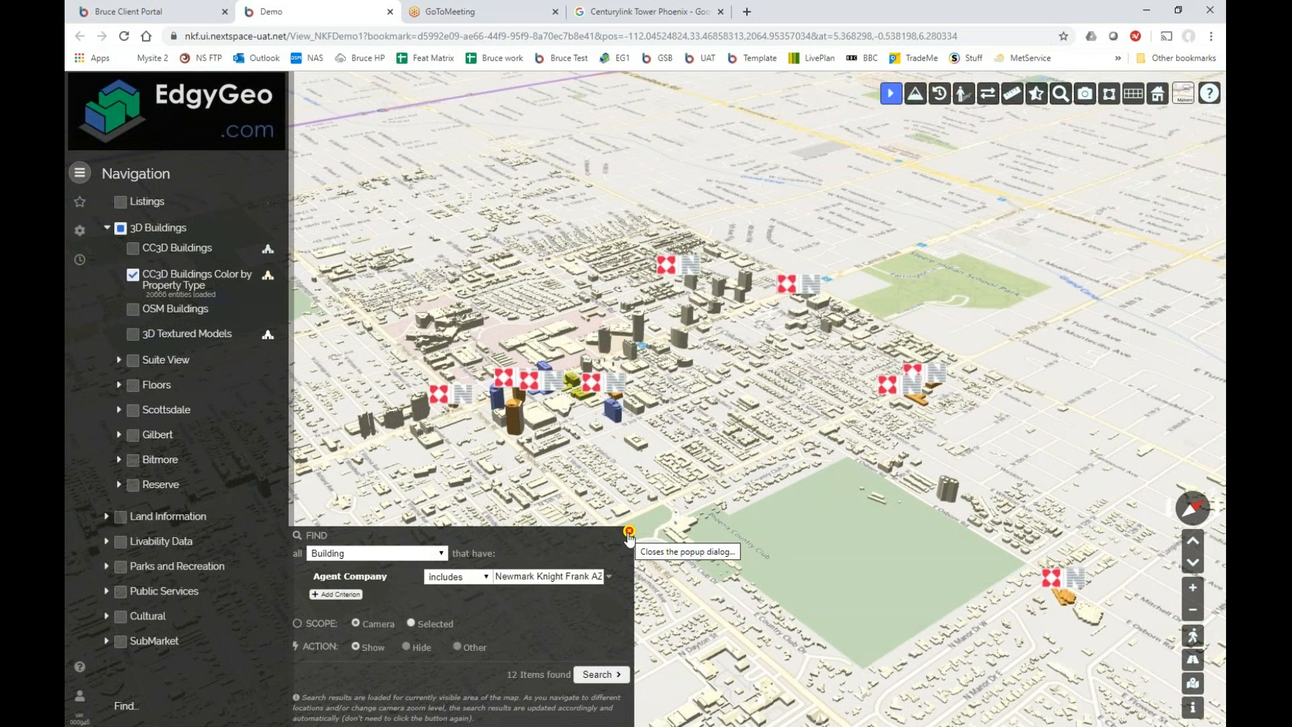
# Try Available Space Direct and Available Date criteria, removing each again.
pyautogui.click(339, 595)
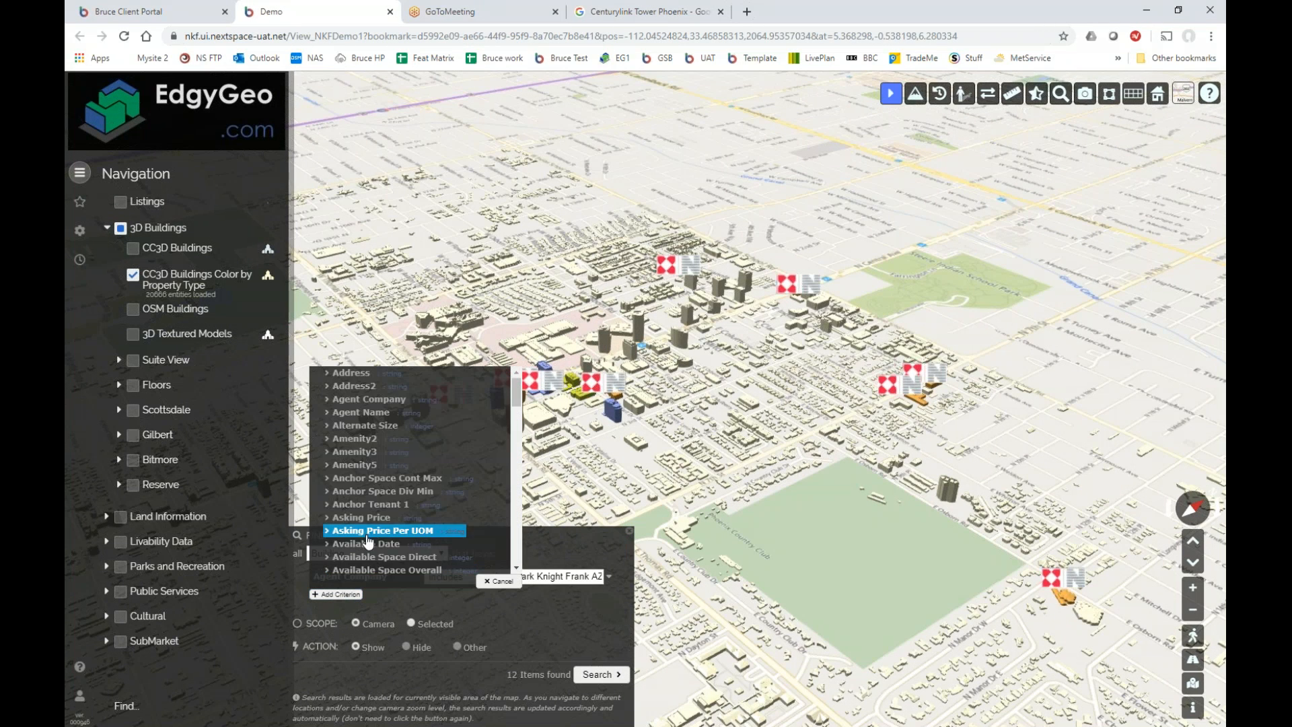
pyautogui.click(385, 557)
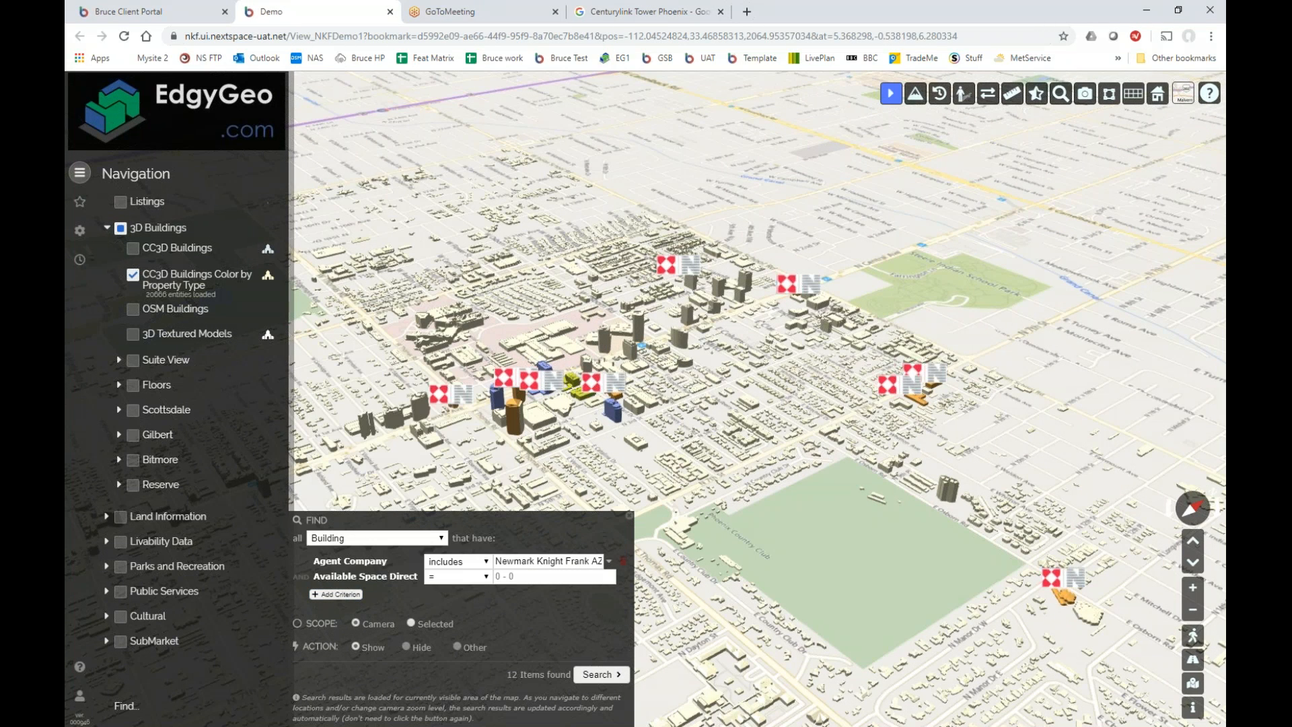
pyautogui.click(484, 580)
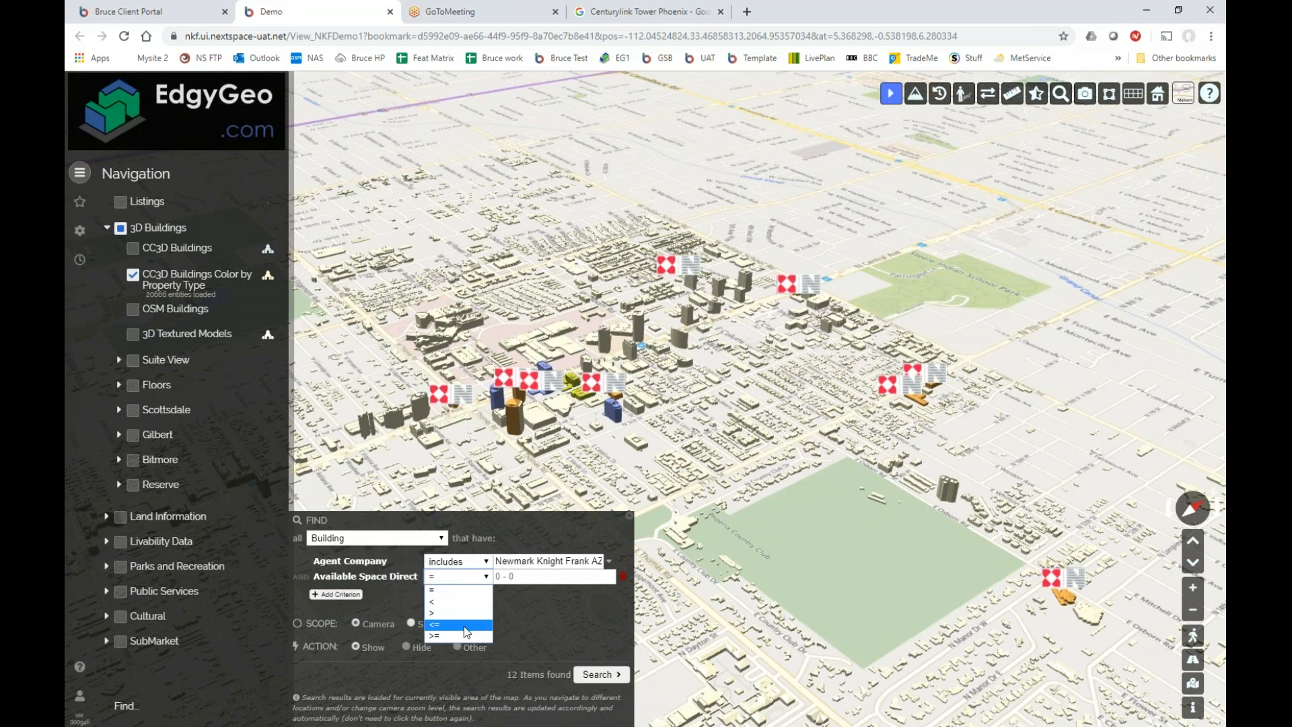
pyautogui.click(527, 612)
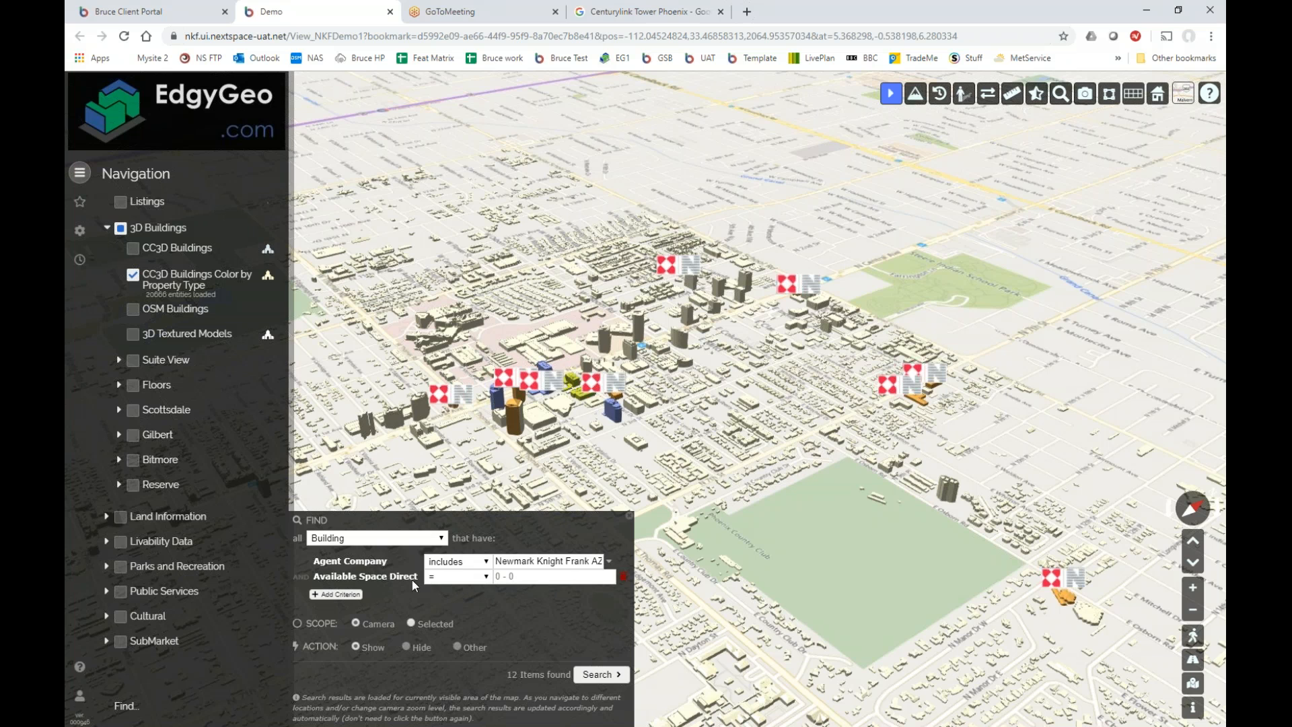
pyautogui.click(624, 577)
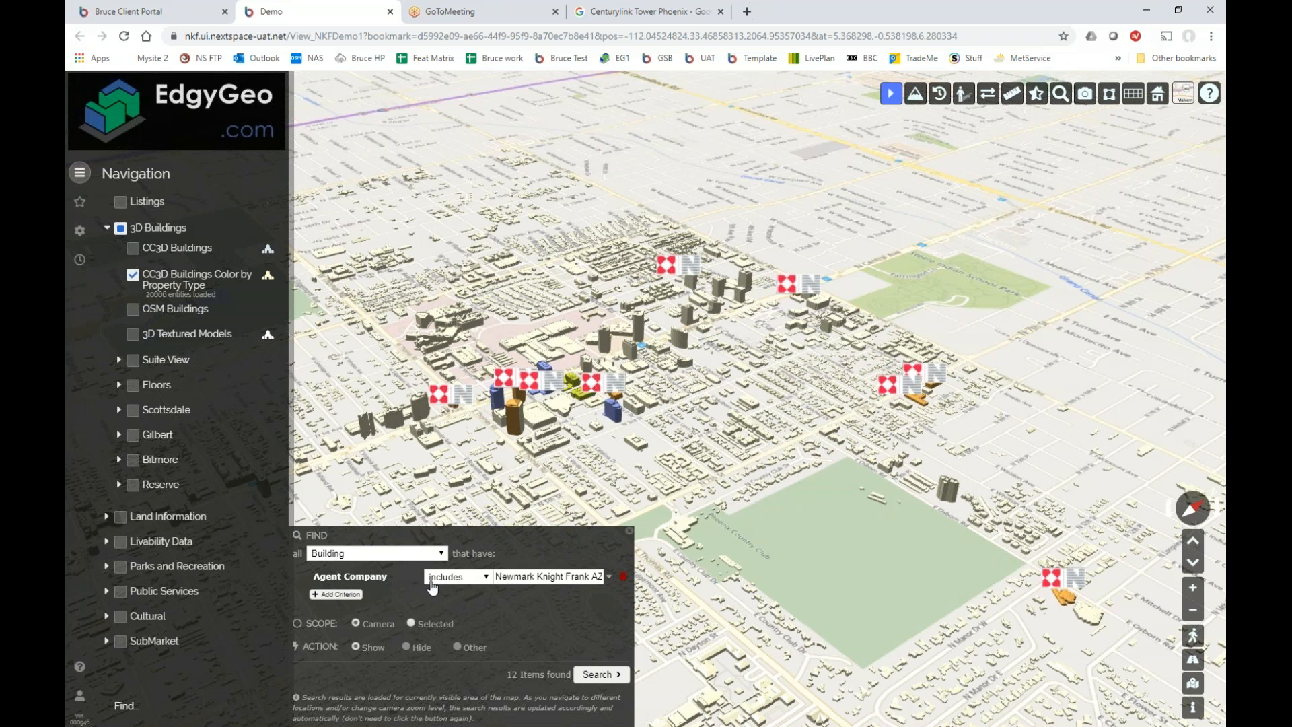
pyautogui.click(336, 594)
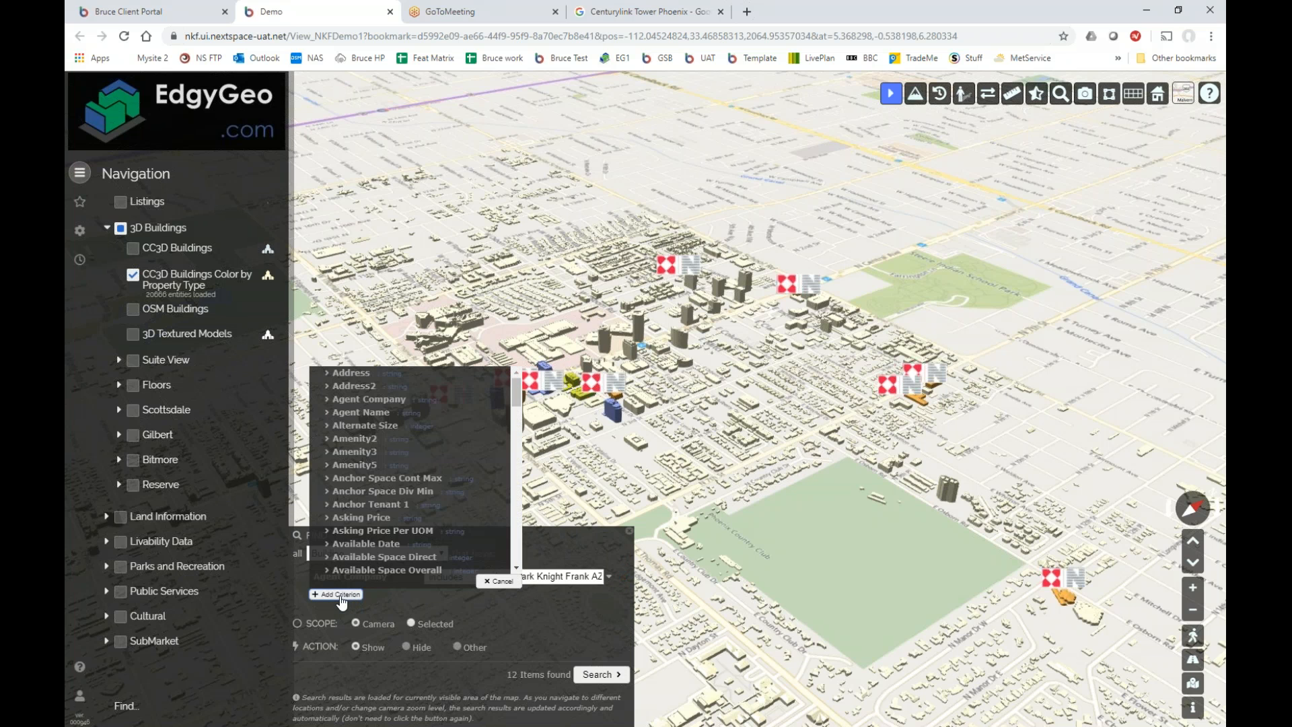
pyautogui.click(372, 550)
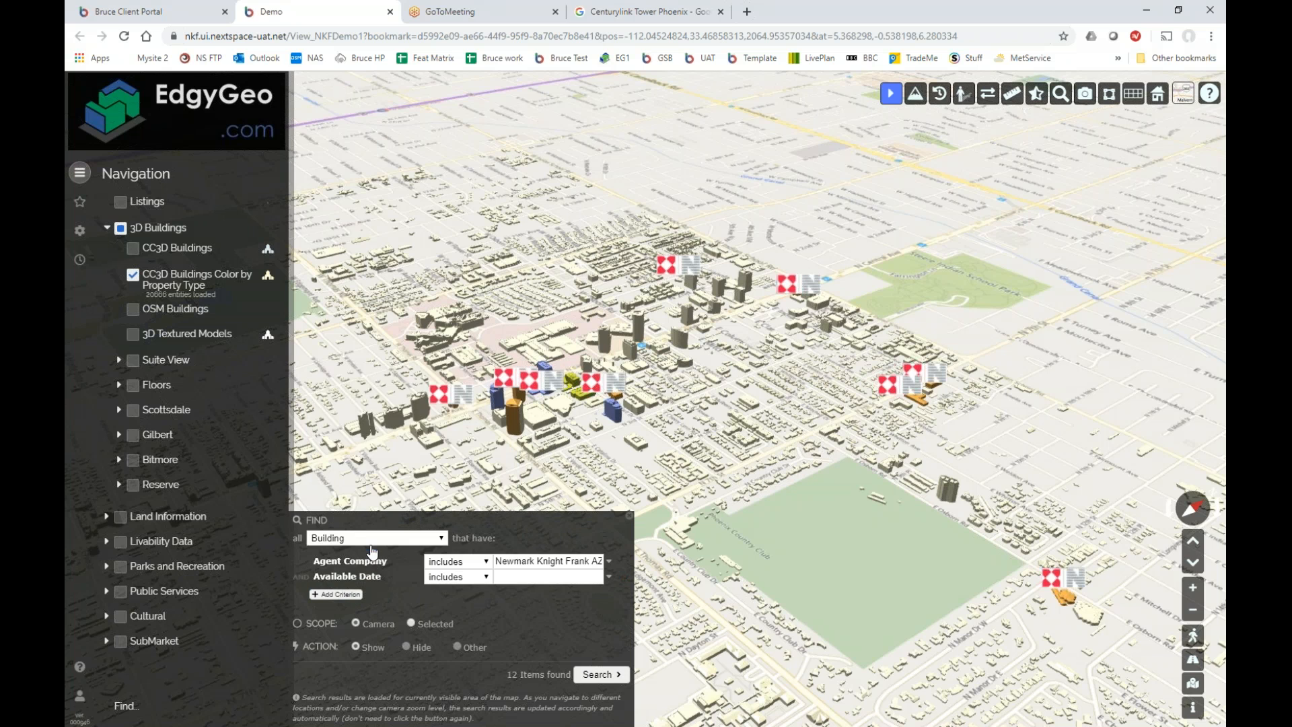
pyautogui.click(624, 577)
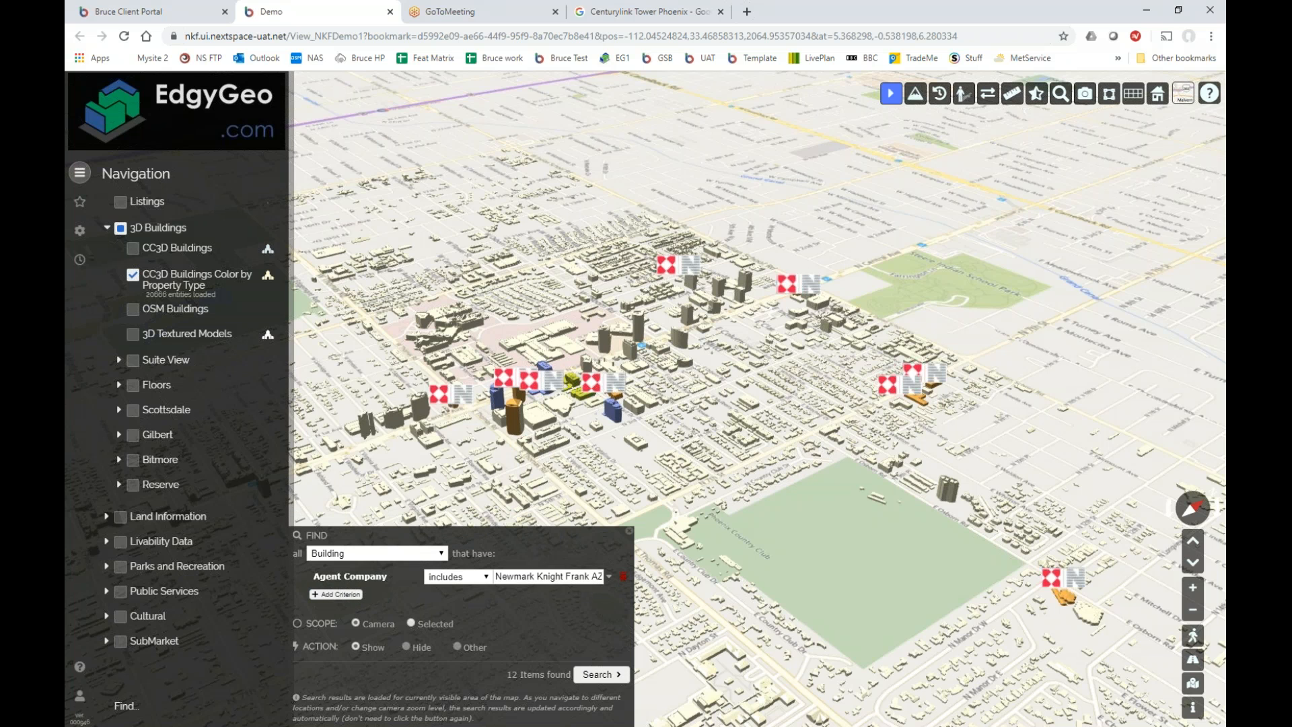
# Add an Available Space Overall > 2000 criterion and run the search.
pyautogui.click(343, 595)
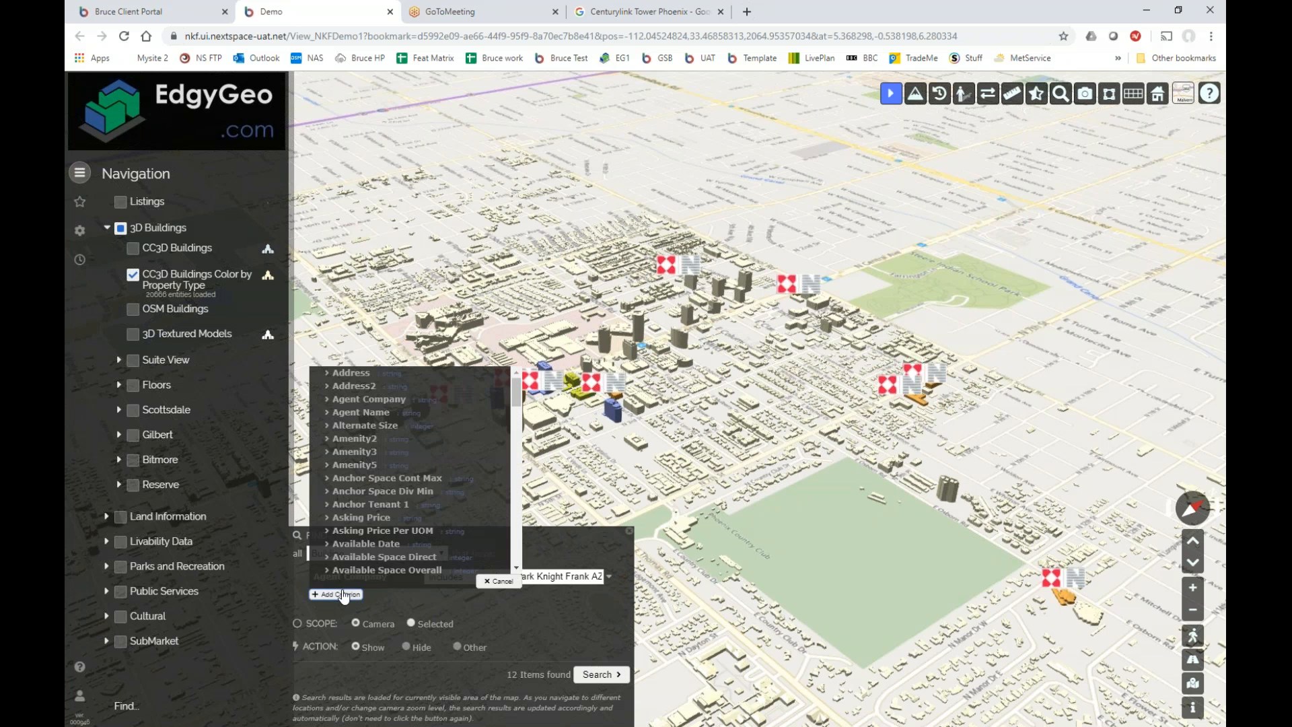
pyautogui.click(404, 570)
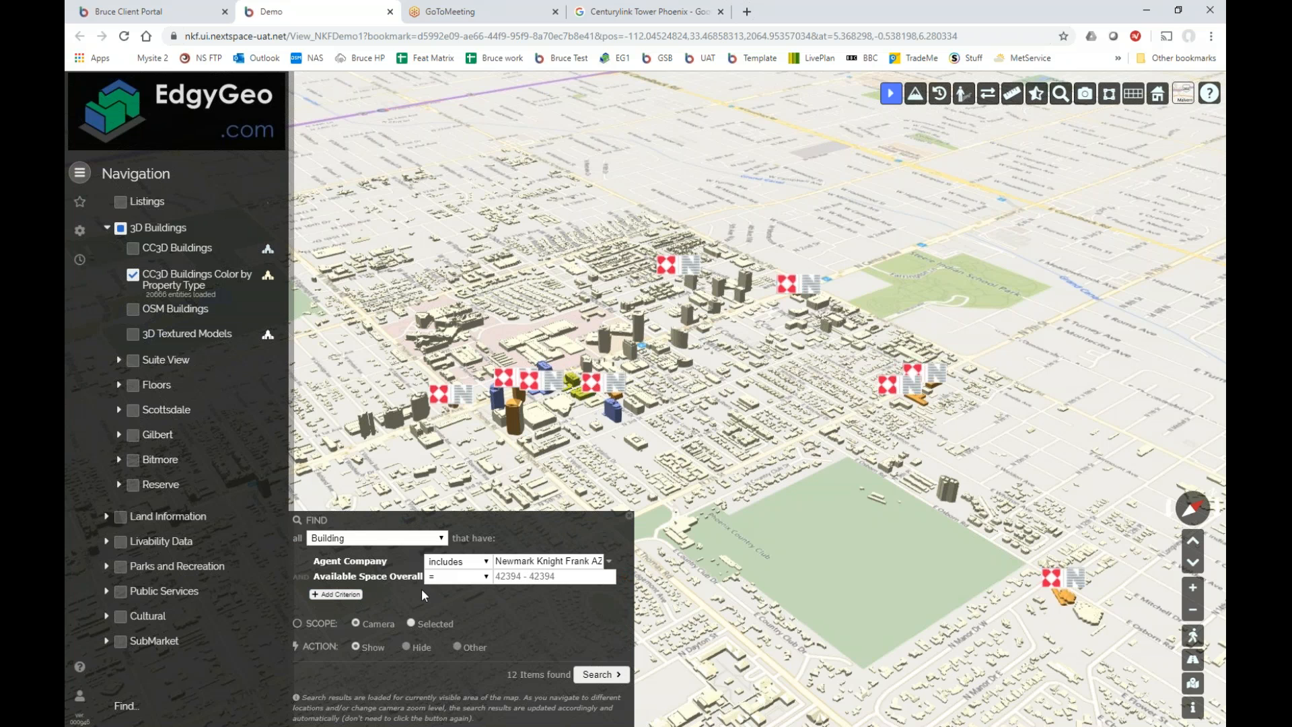
pyautogui.click(485, 581)
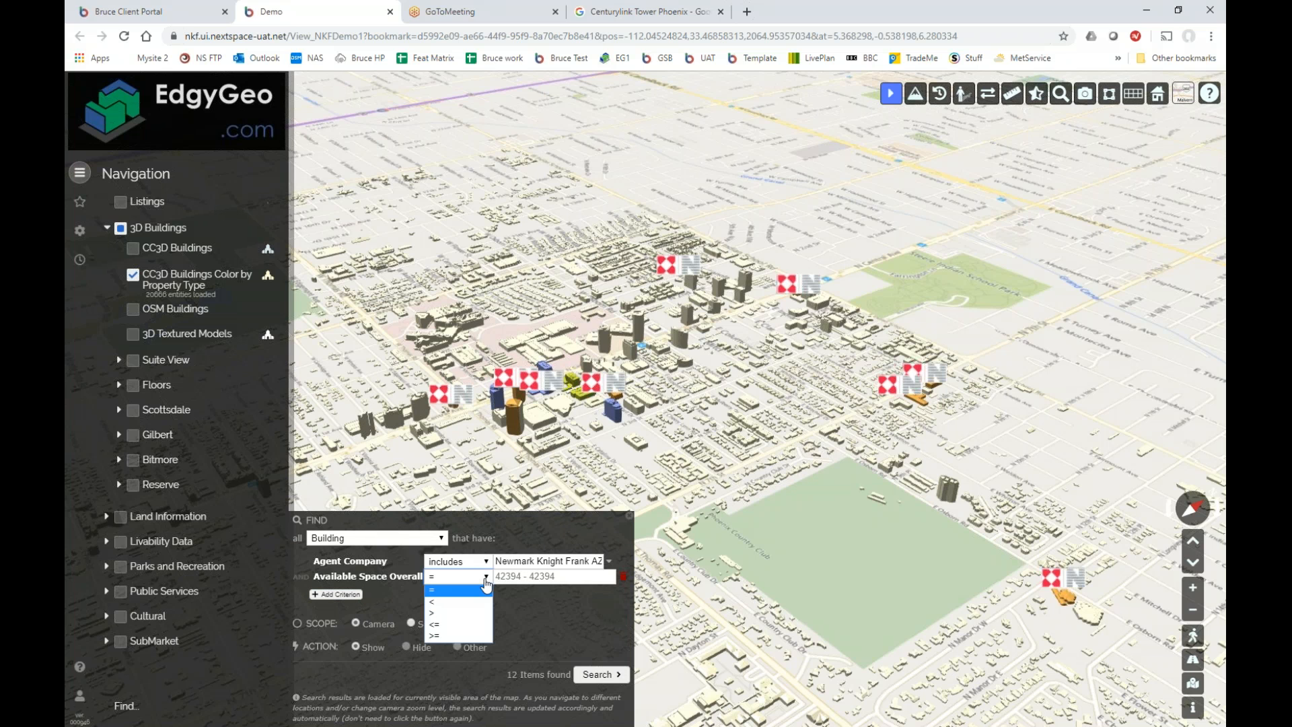
pyautogui.click(462, 612)
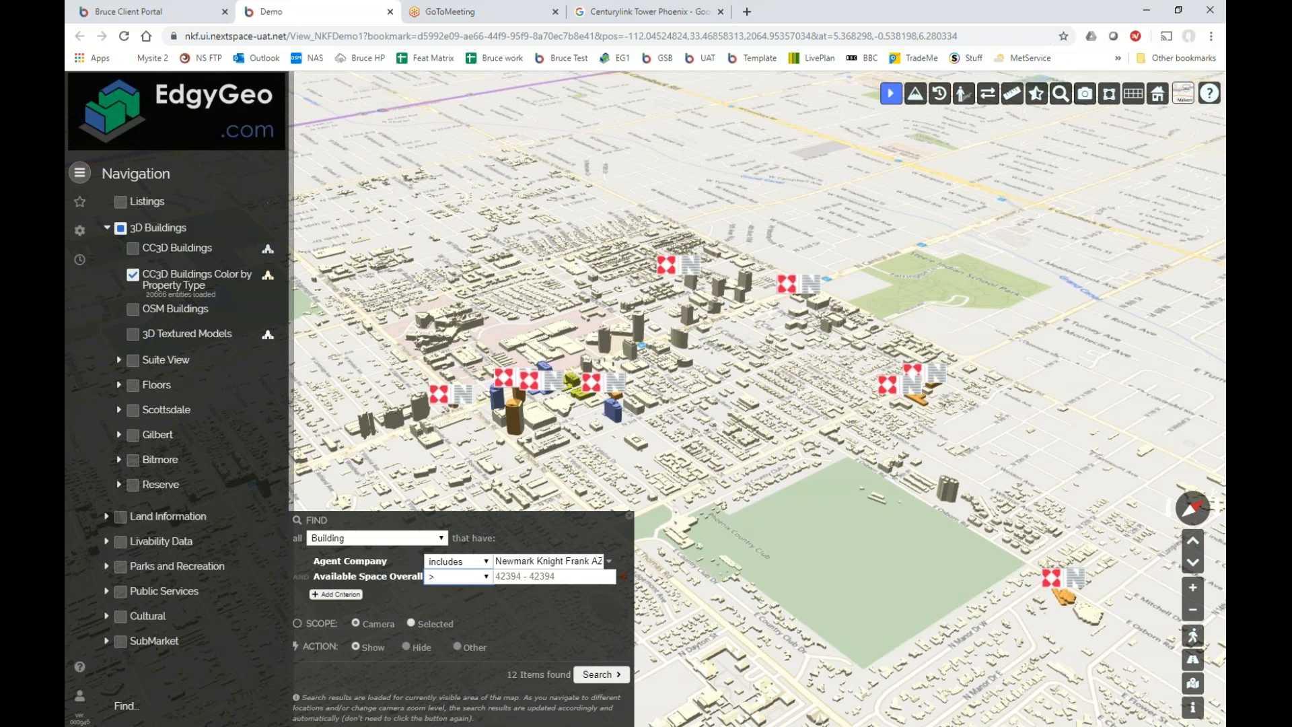
pyautogui.click(563, 576)
pyautogui.click(595, 676)
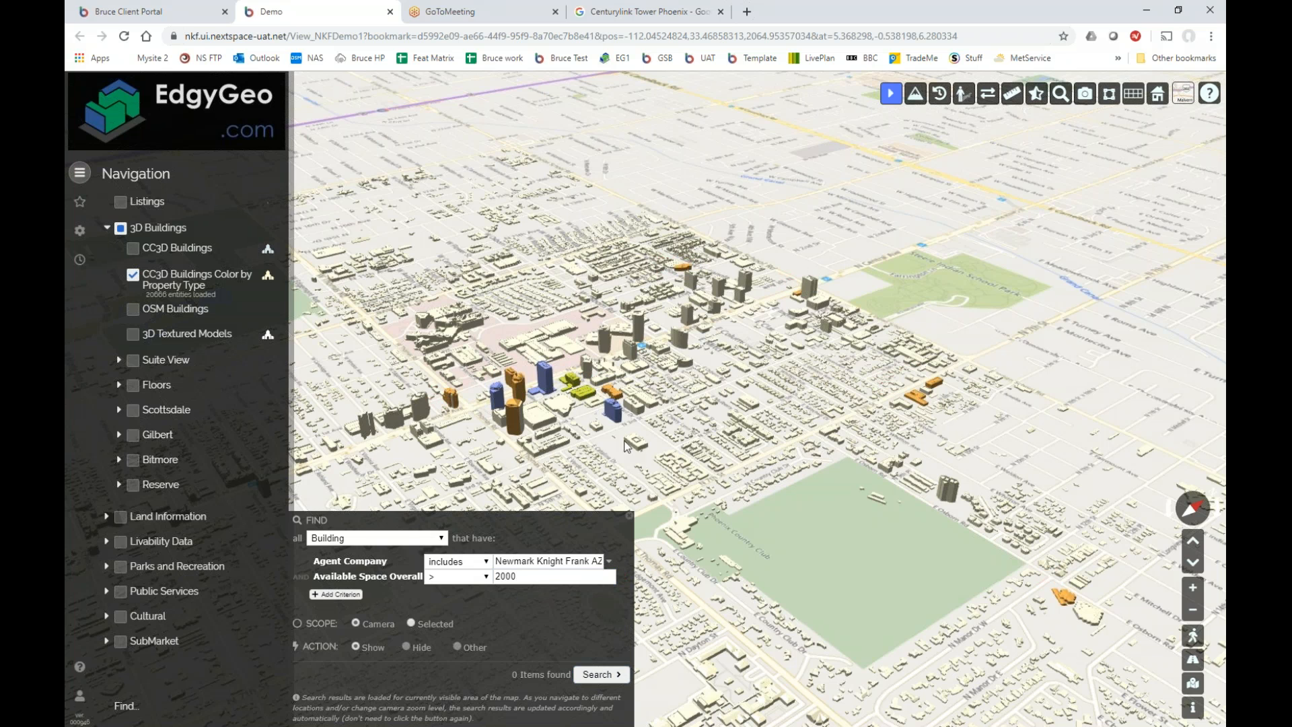
# Pan toward Camelback, close the building search, and zoom down to the streets around E Stanford Dr.
pyautogui.scroll(-5, 618, 409)
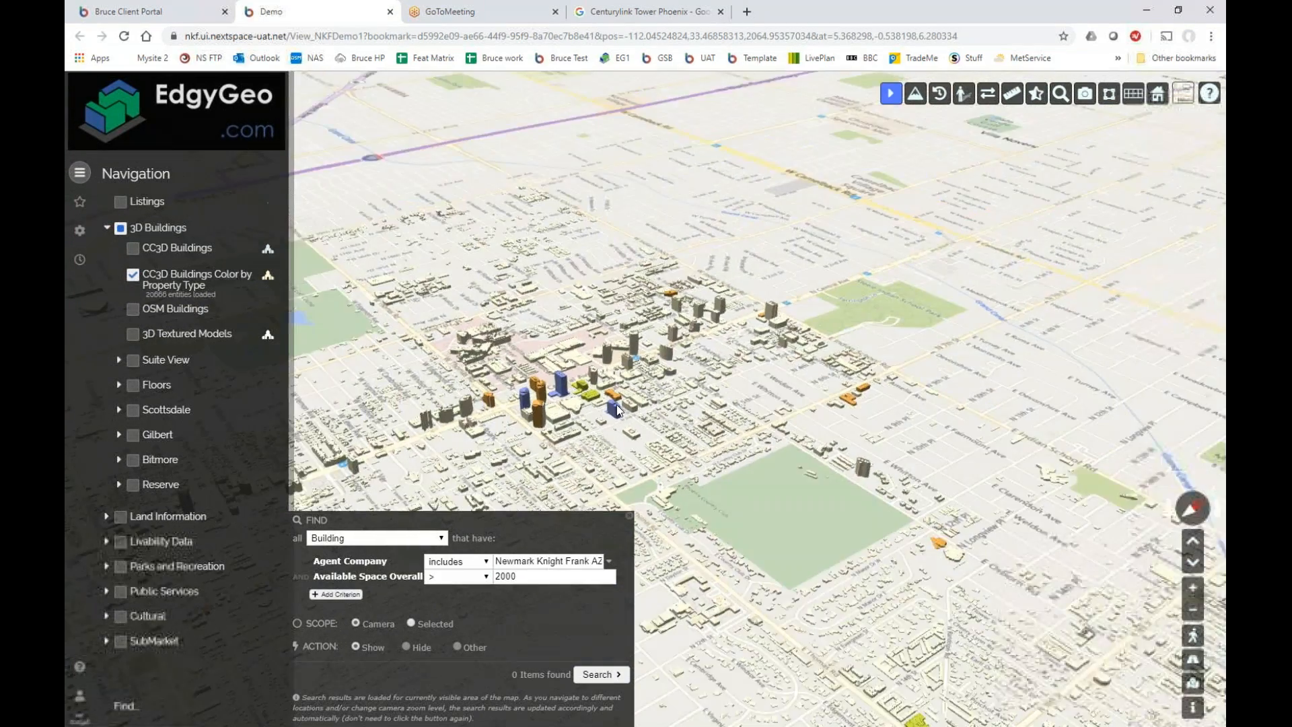
pyautogui.moveTo(622, 410); pyautogui.dragTo(539, 337)
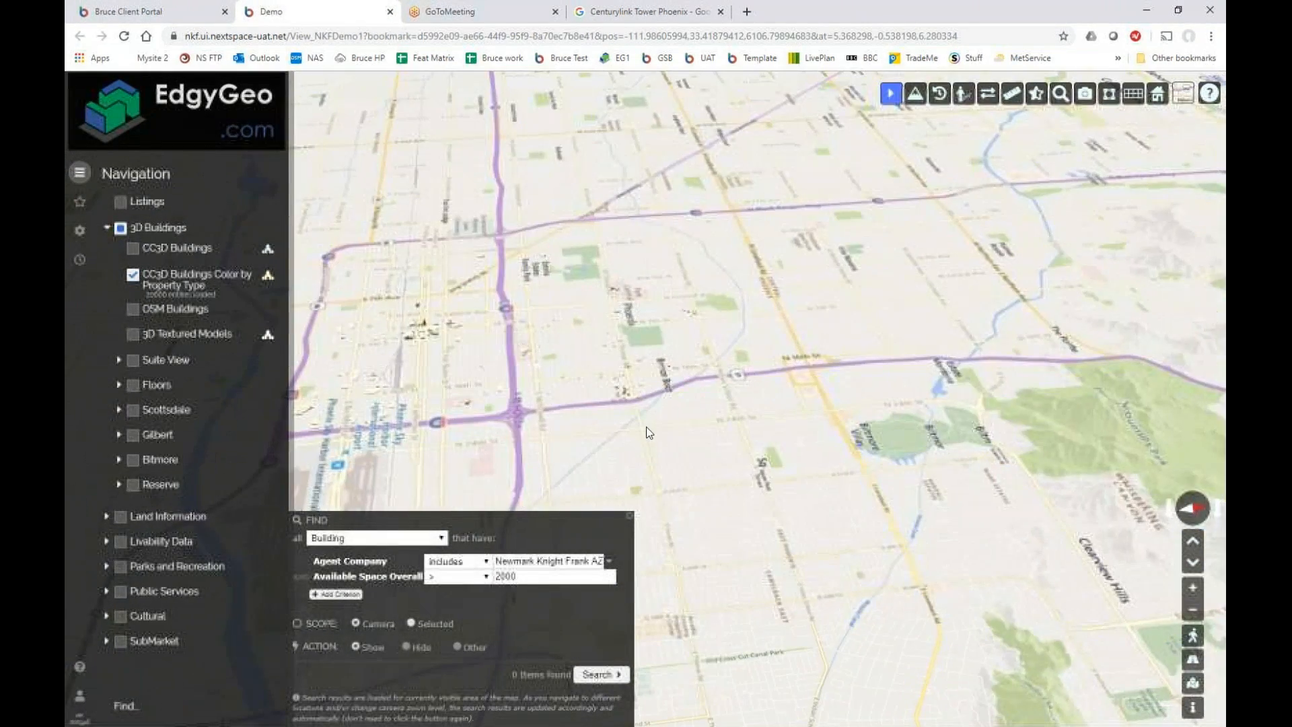
pyautogui.moveTo(788, 592); pyautogui.dragTo(607, 536)
pyautogui.click(628, 517)
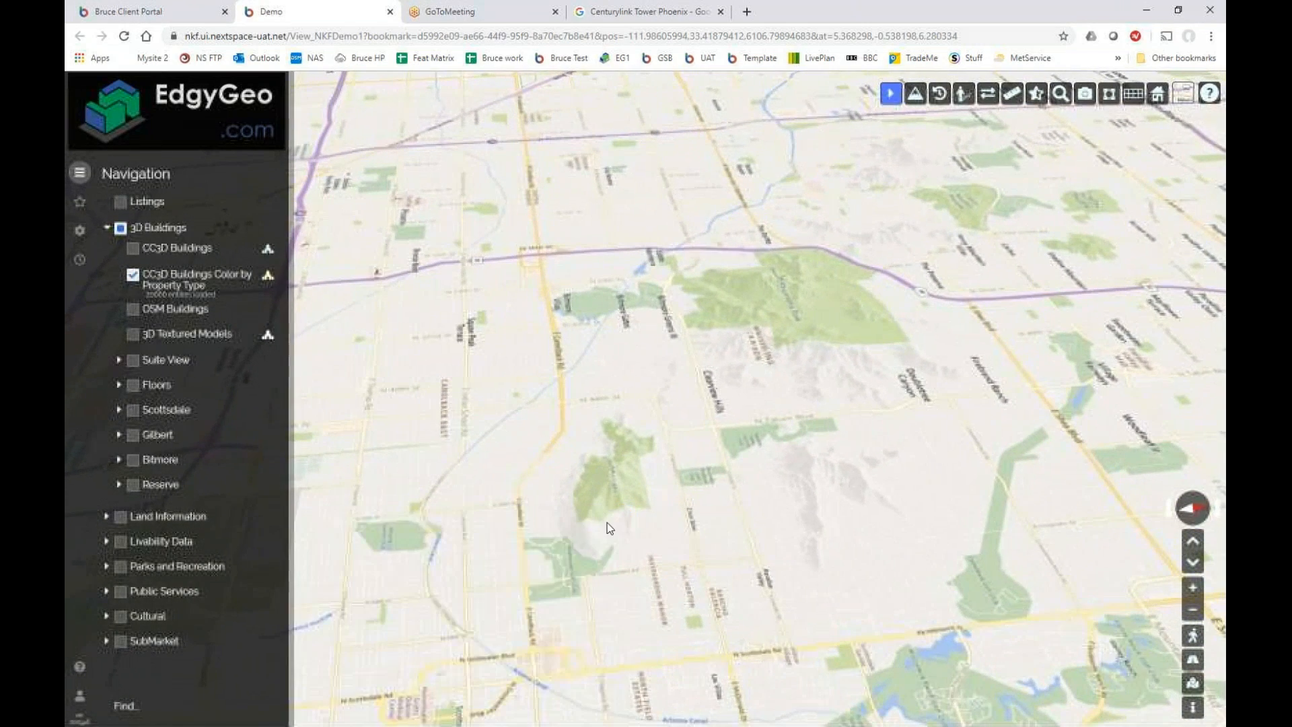
pyautogui.scroll(2, 628, 314)
pyautogui.scroll(5, 628, 314)
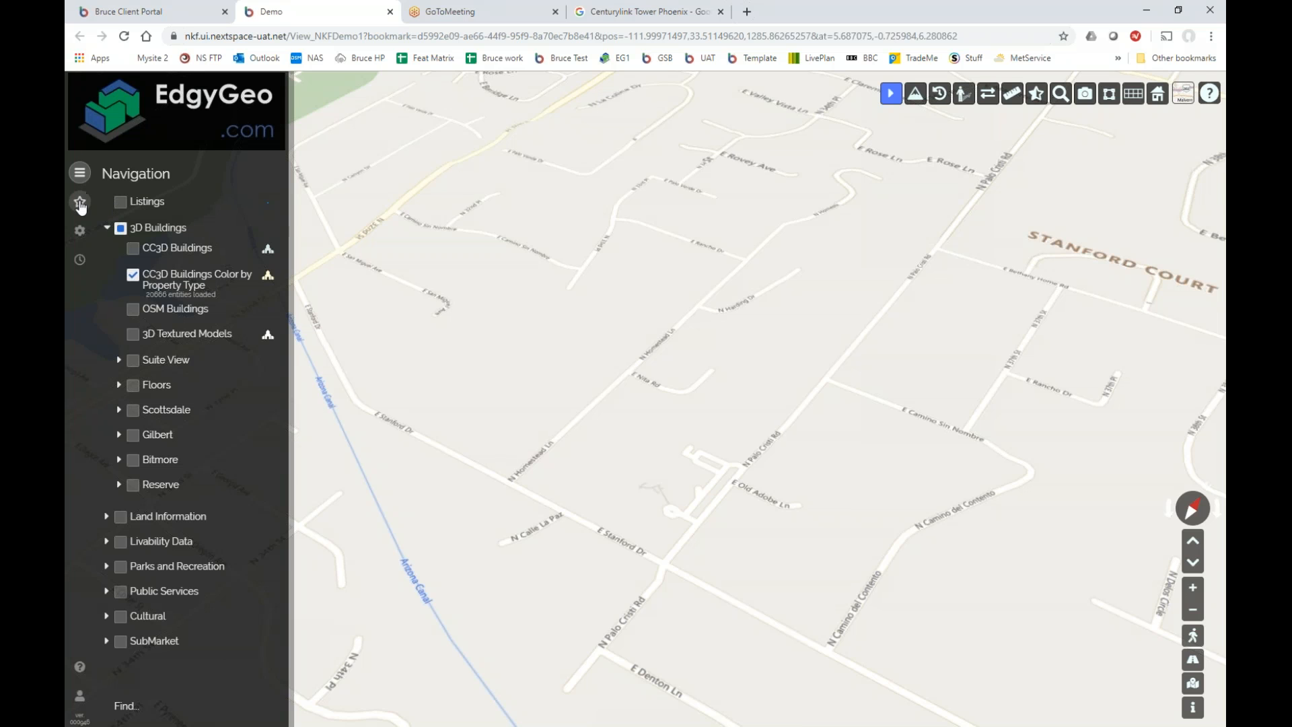
pyautogui.click(79, 201)
# Select the Camelback Listing bookmark from the Bookmarks list.
pyautogui.scroll(-3, 194, 447)
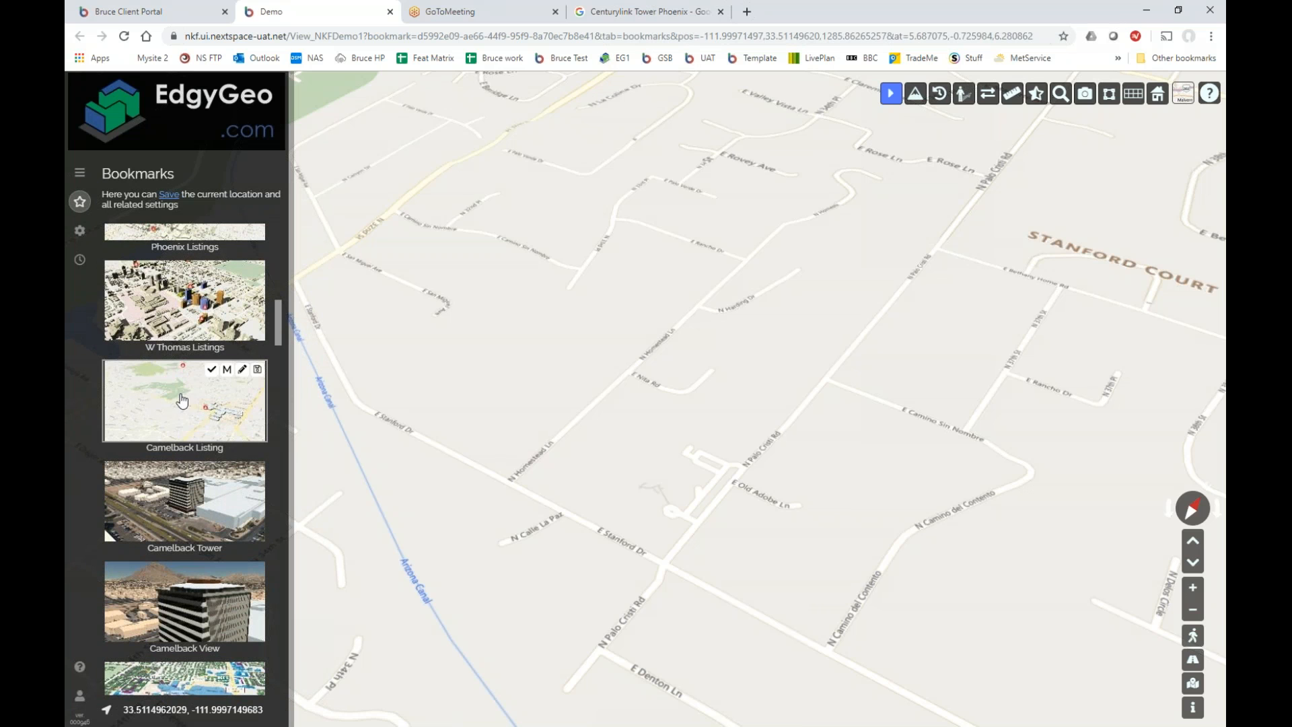
pyautogui.click(156, 406)
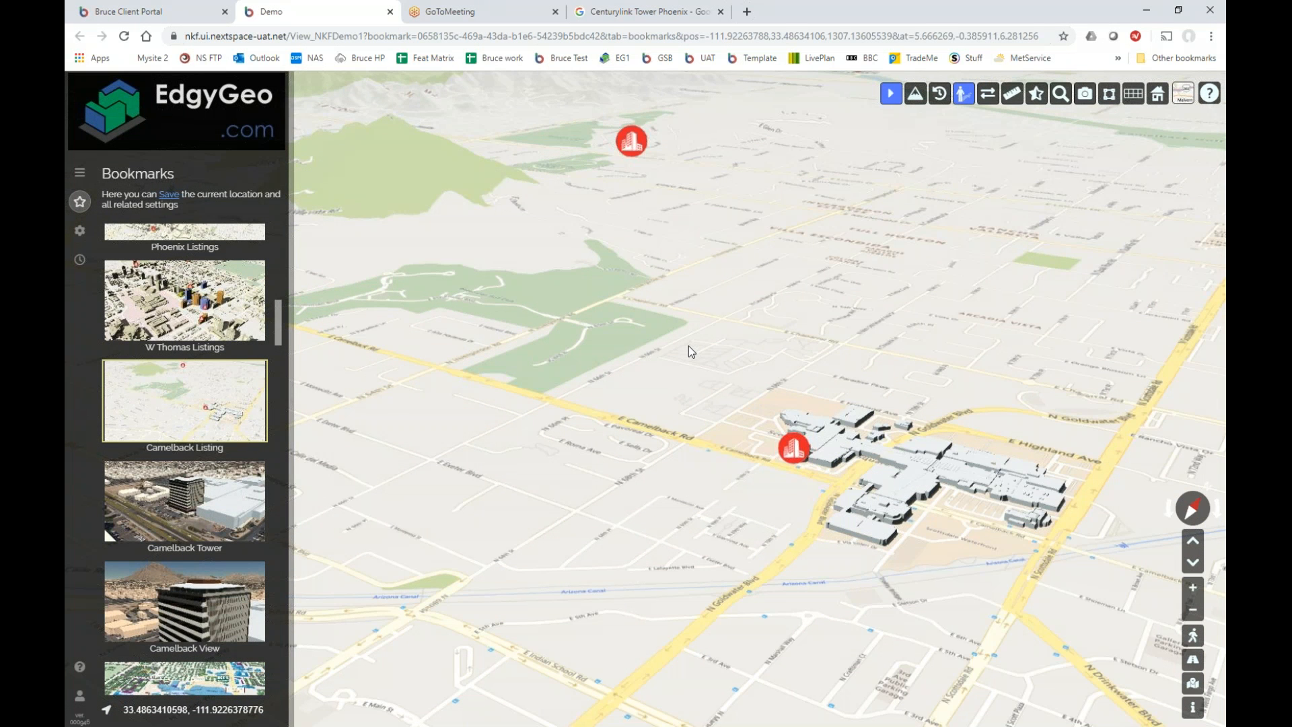
pyautogui.scroll(-3, 689, 346)
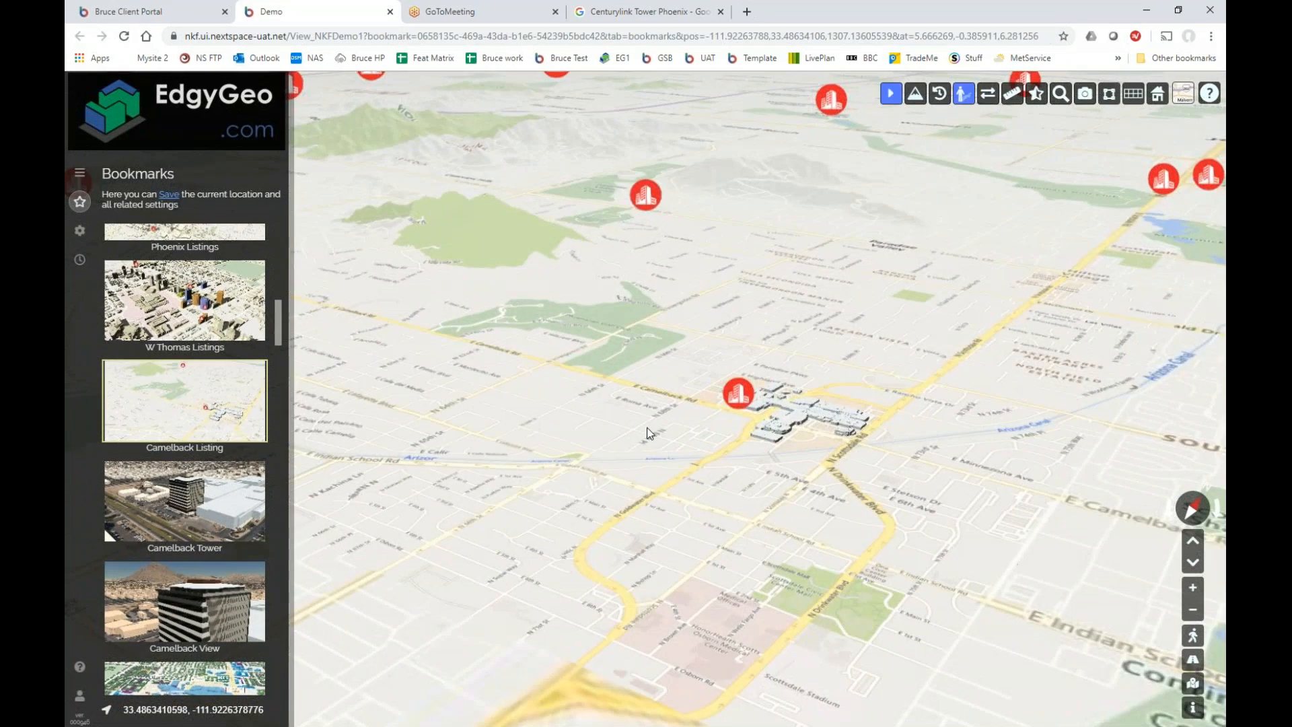
pyautogui.scroll(5, 650, 433)
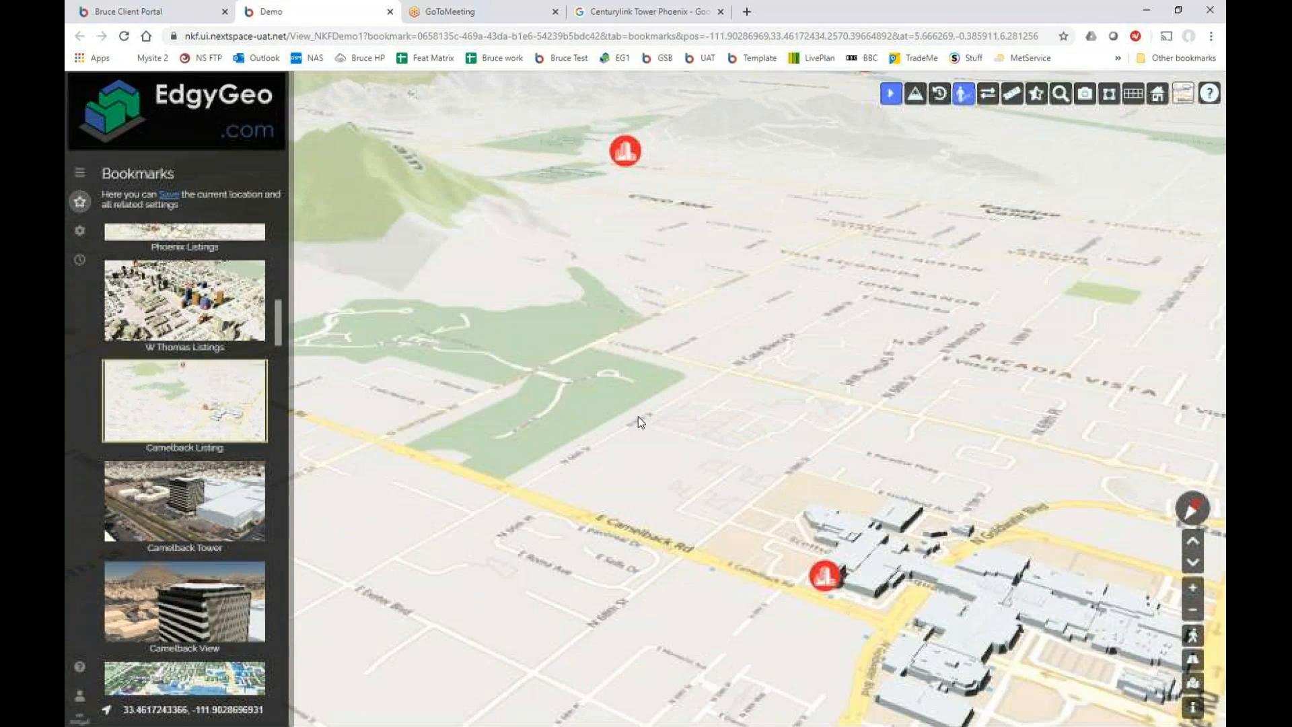
pyautogui.moveTo(196, 428)
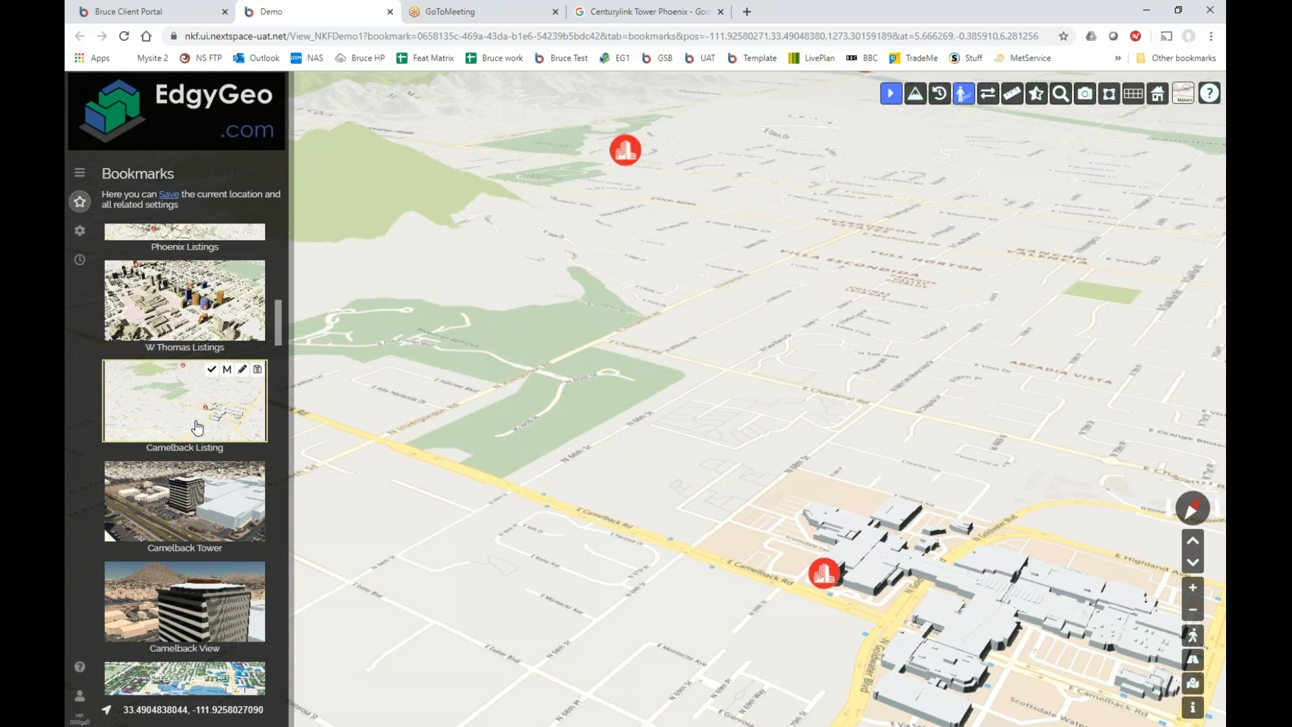
pyautogui.click(196, 428)
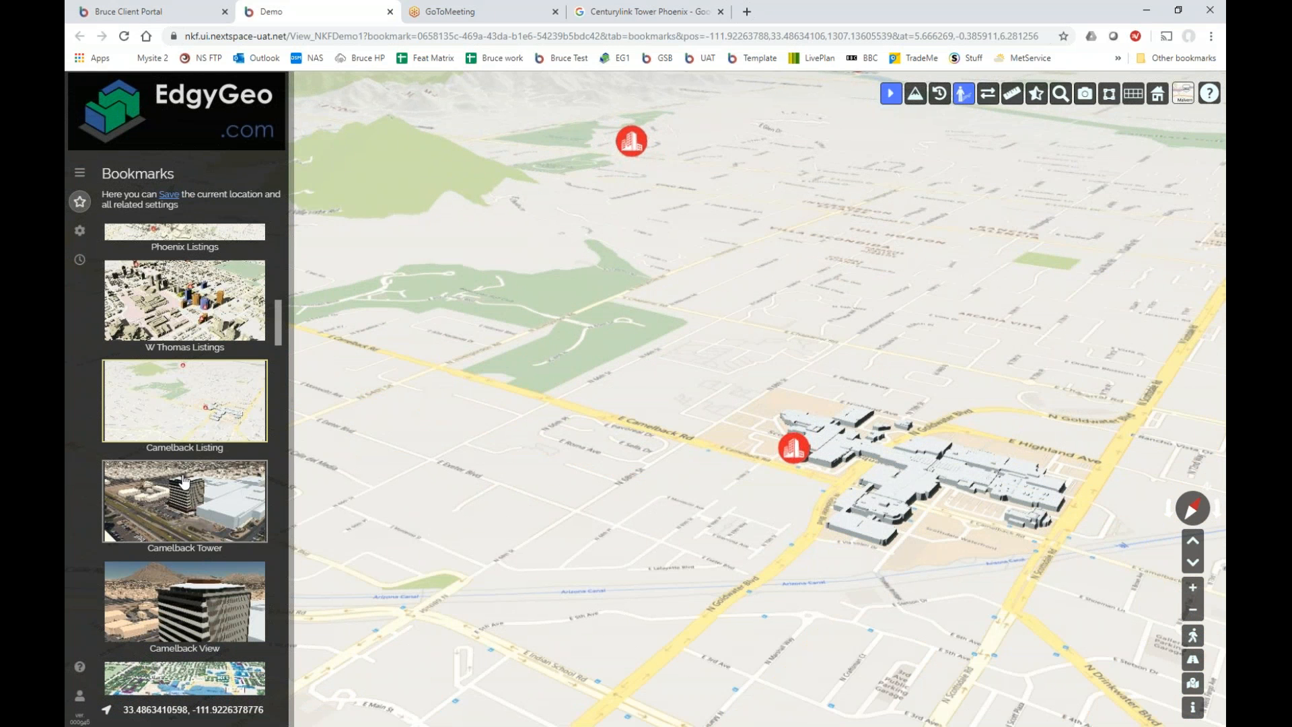
# Glance at the layer list and base imagery choices, then load the Camelback Tower bookmark.
pyautogui.moveTo(137, 497)
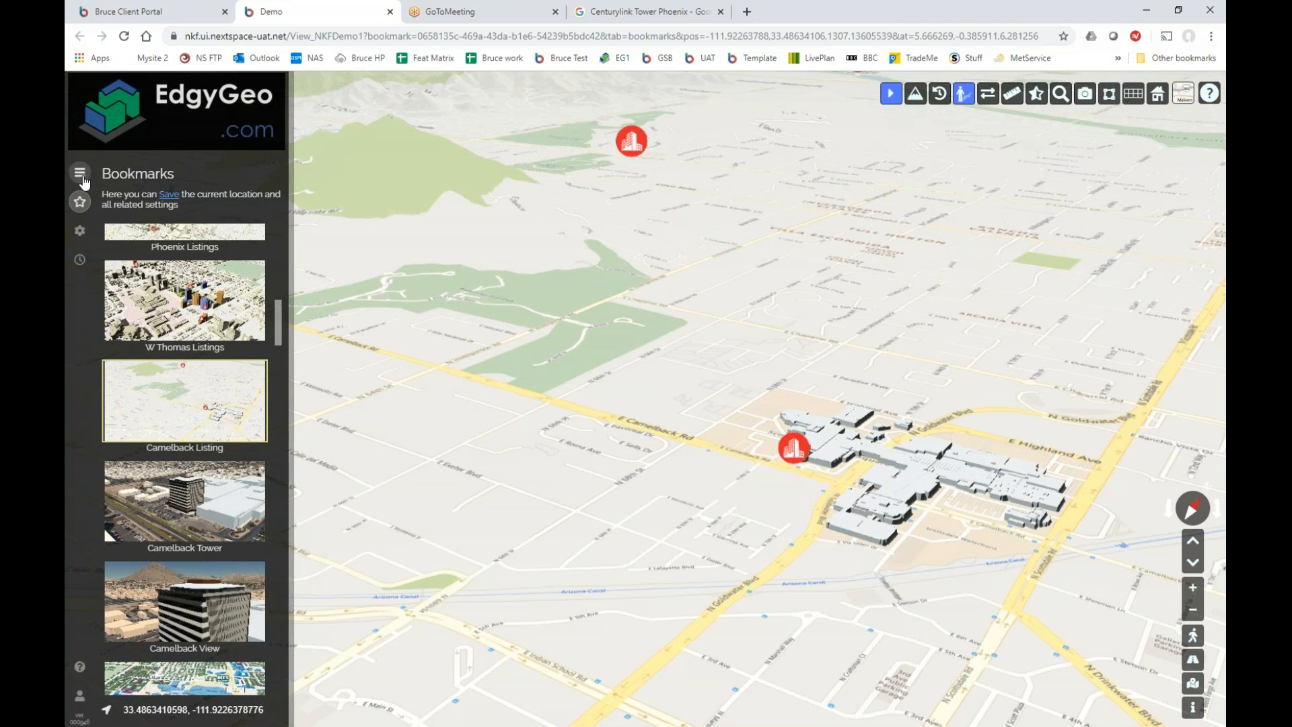
pyautogui.click(82, 178)
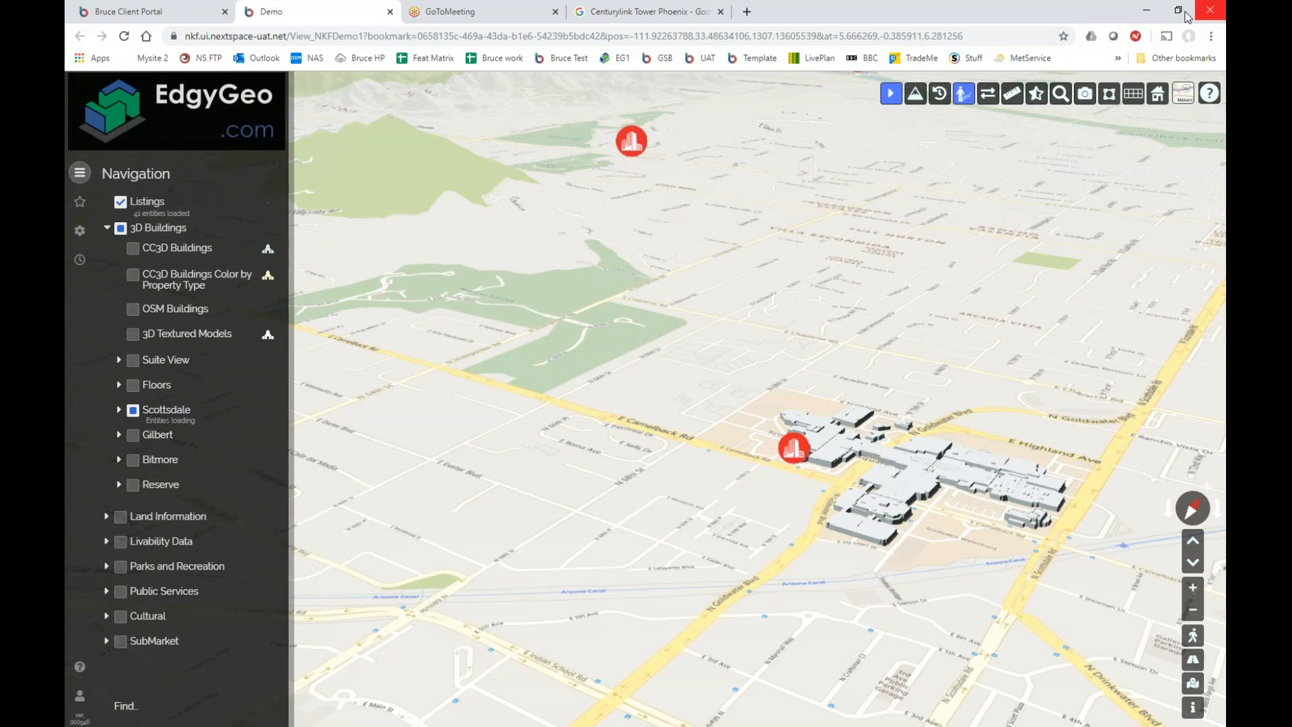
pyautogui.click(1184, 93)
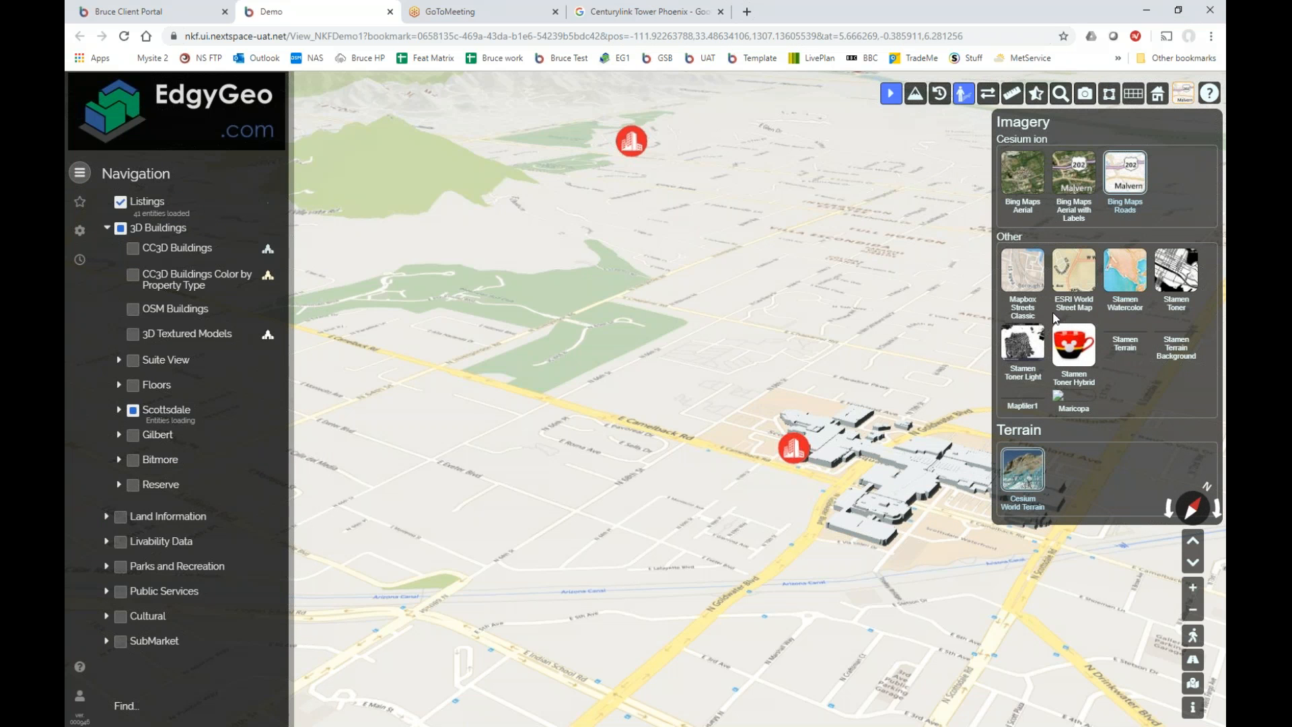
pyautogui.click(80, 204)
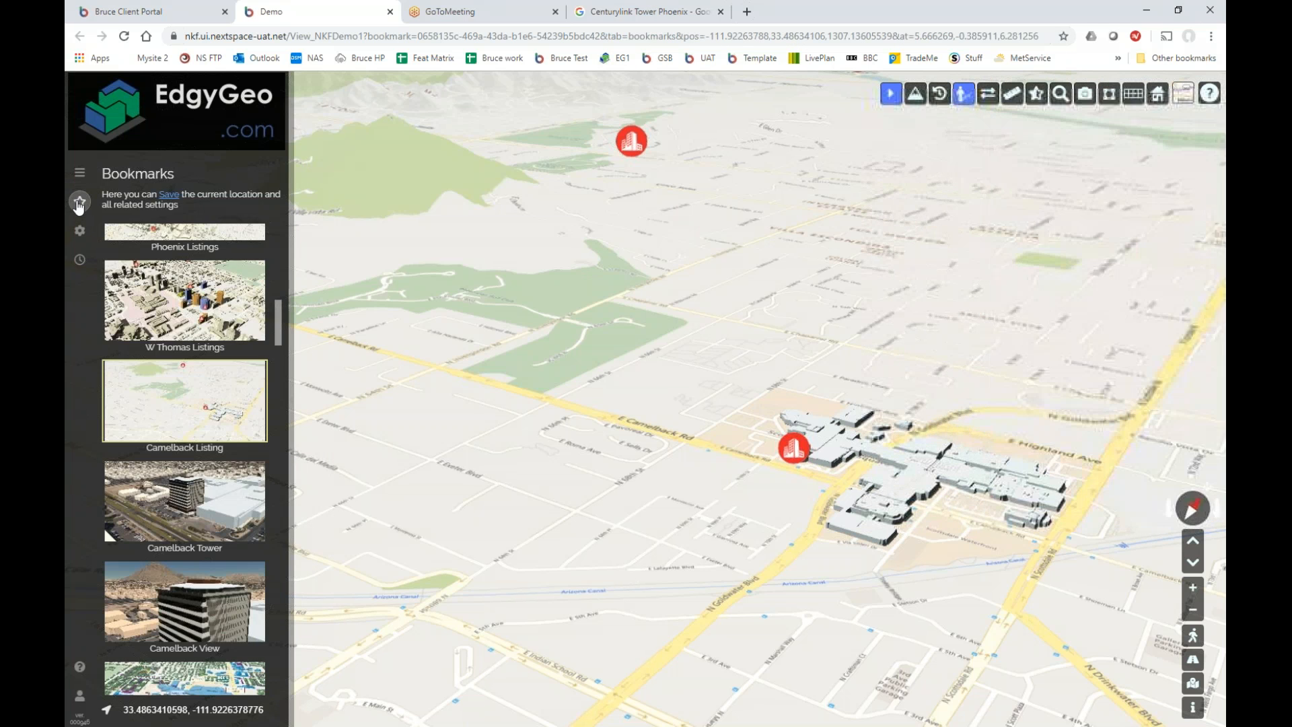
pyautogui.click(157, 509)
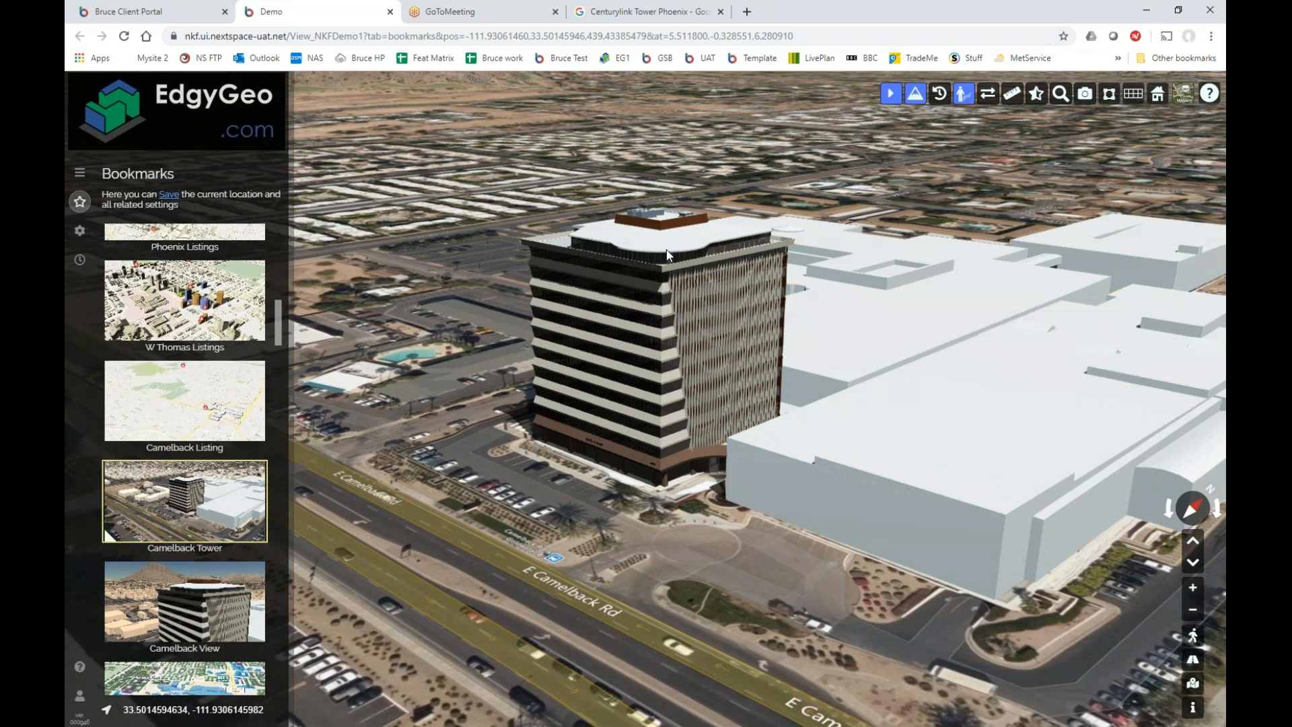
# Orbit the view around the Camelback tower with drags and the compass rotate arrows.
pyautogui.moveTo(675, 264); pyautogui.dragTo(643, 396)
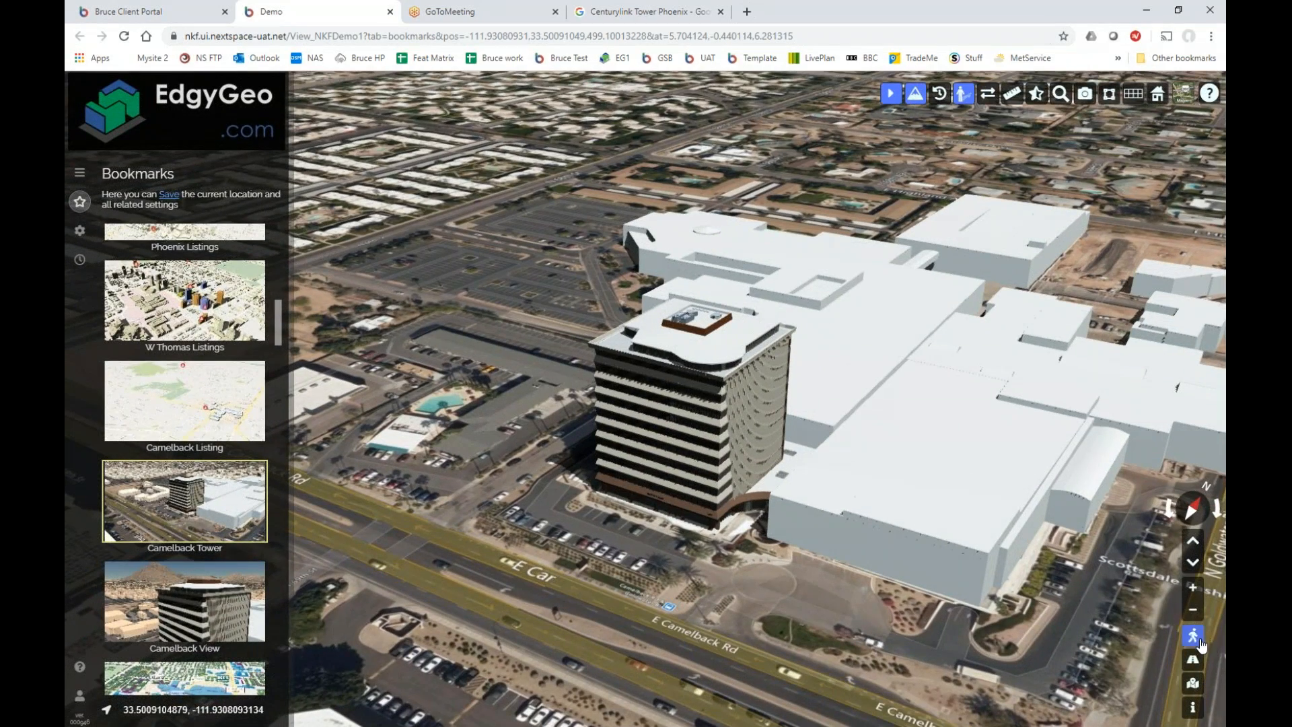
pyautogui.click(1171, 510)
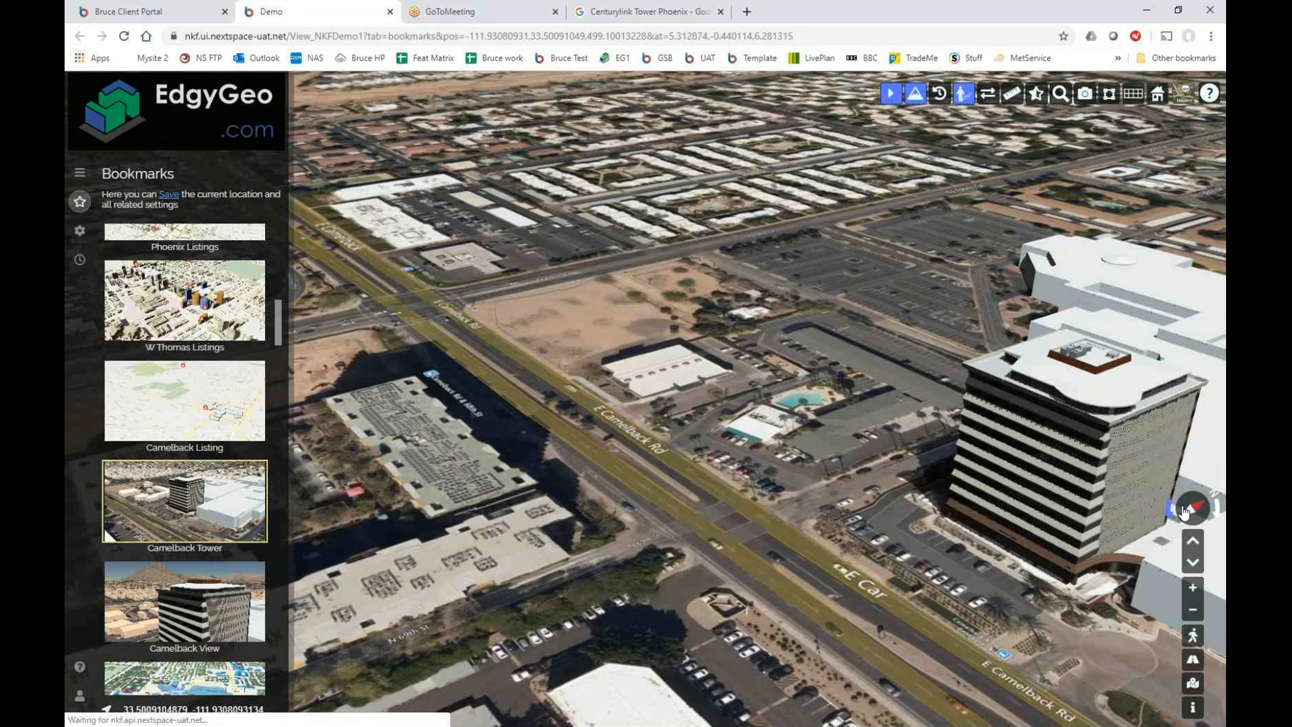
pyautogui.click(1217, 509)
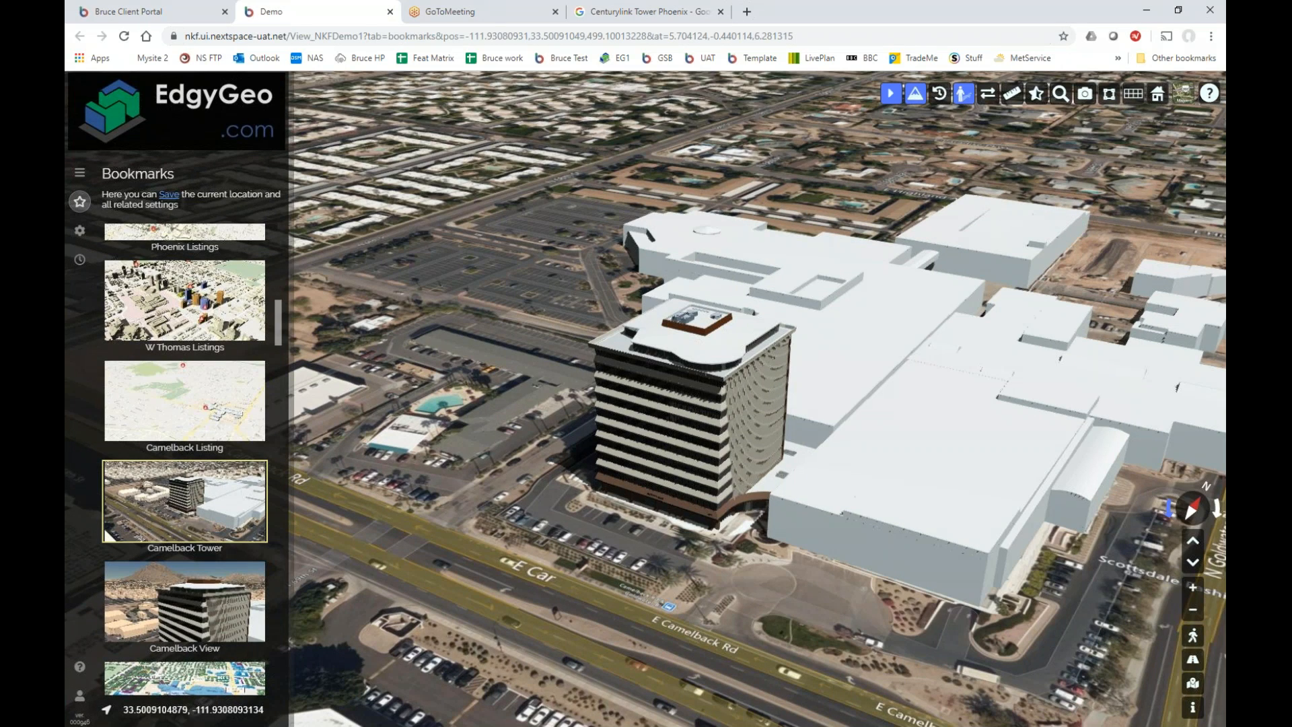
pyautogui.click(1170, 510)
pyautogui.click(1217, 512)
pyautogui.click(1197, 510)
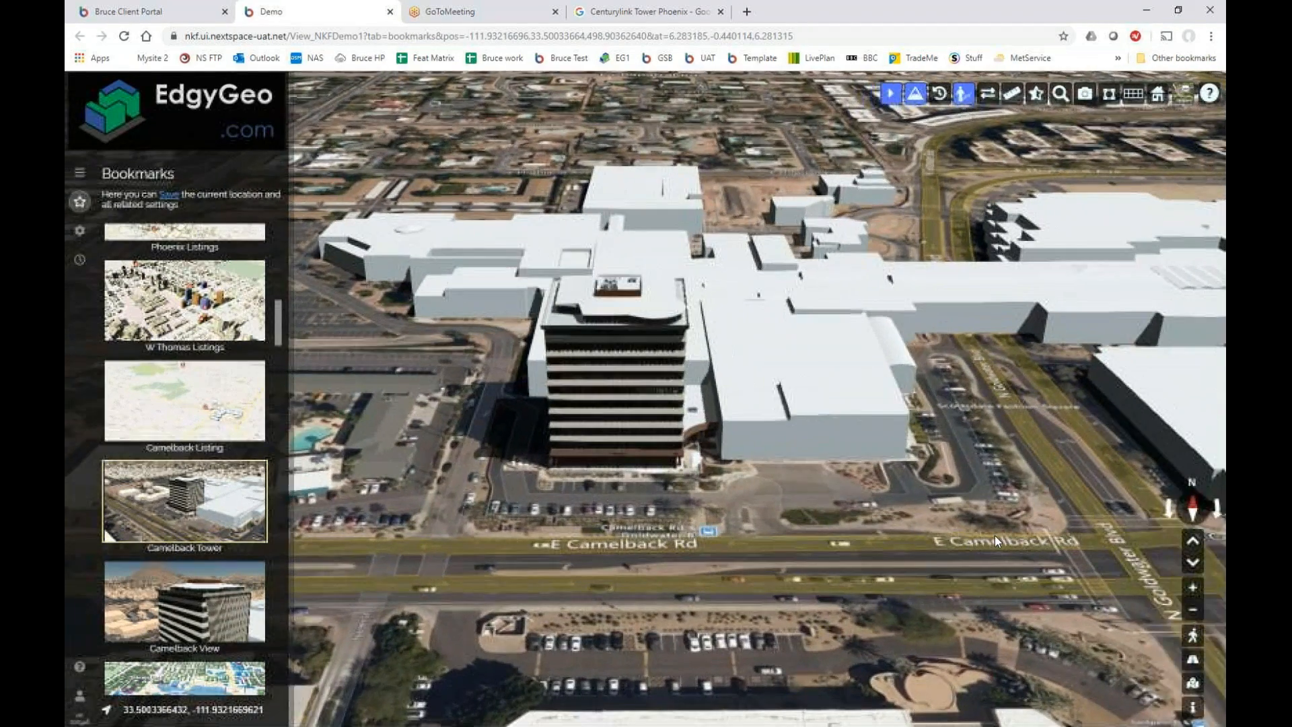
pyautogui.moveTo(994, 535); pyautogui.dragTo(940, 539)
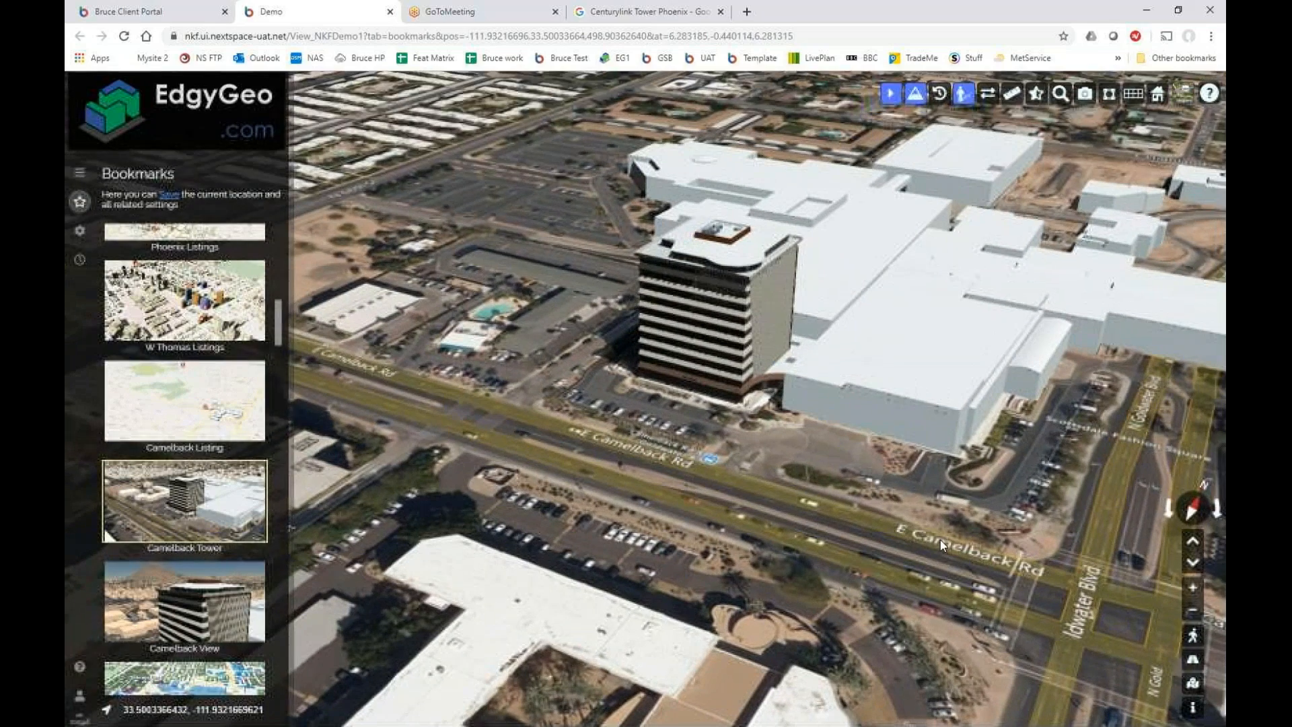
# Tilt and zoom the camera close over the tower and its car park.
pyautogui.click(1193, 543)
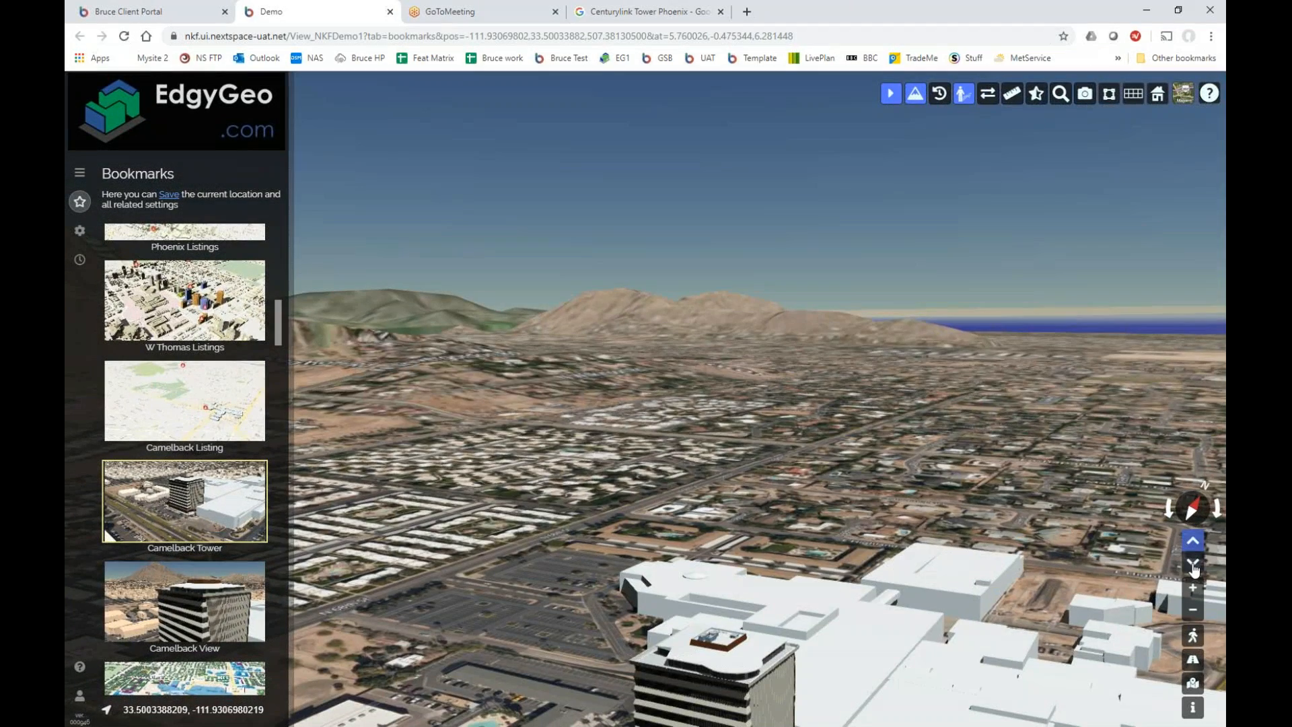
pyautogui.click(1193, 568)
pyautogui.click(1194, 567)
pyautogui.click(1193, 588)
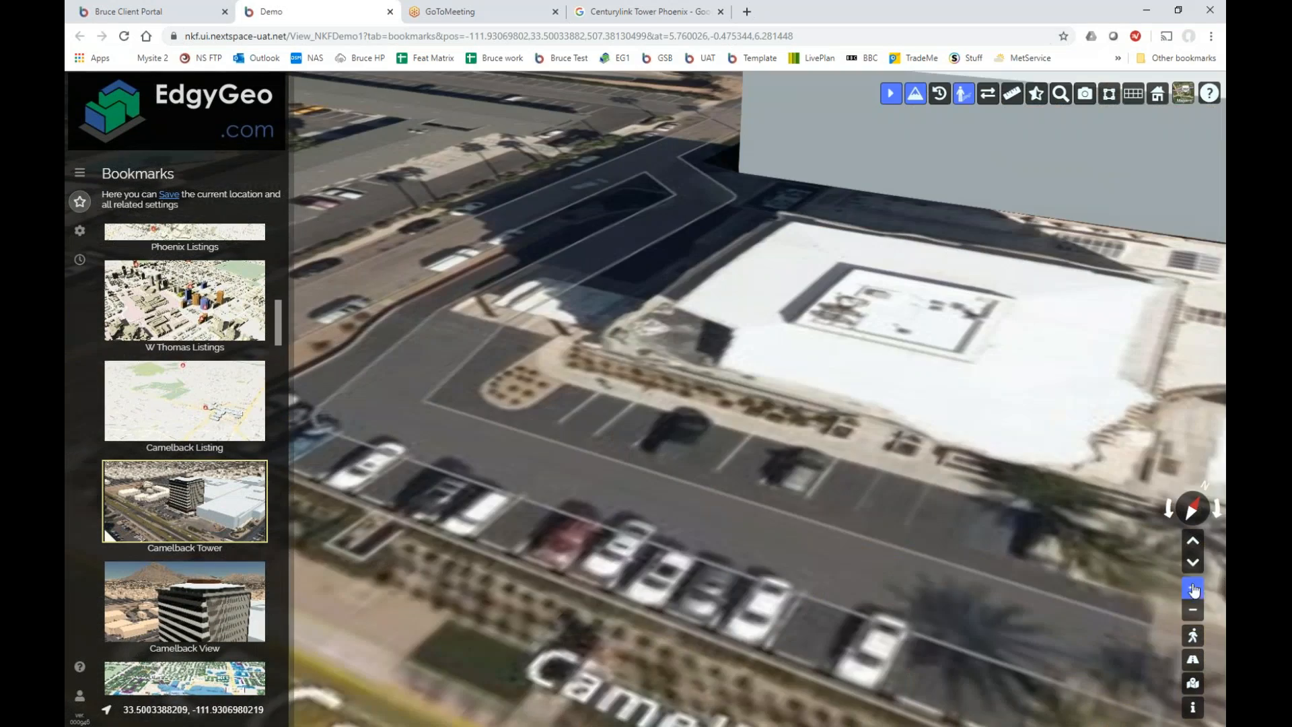
pyautogui.scroll(-2, 797, 471)
pyautogui.moveTo(797, 471); pyautogui.dragTo(673, 560)
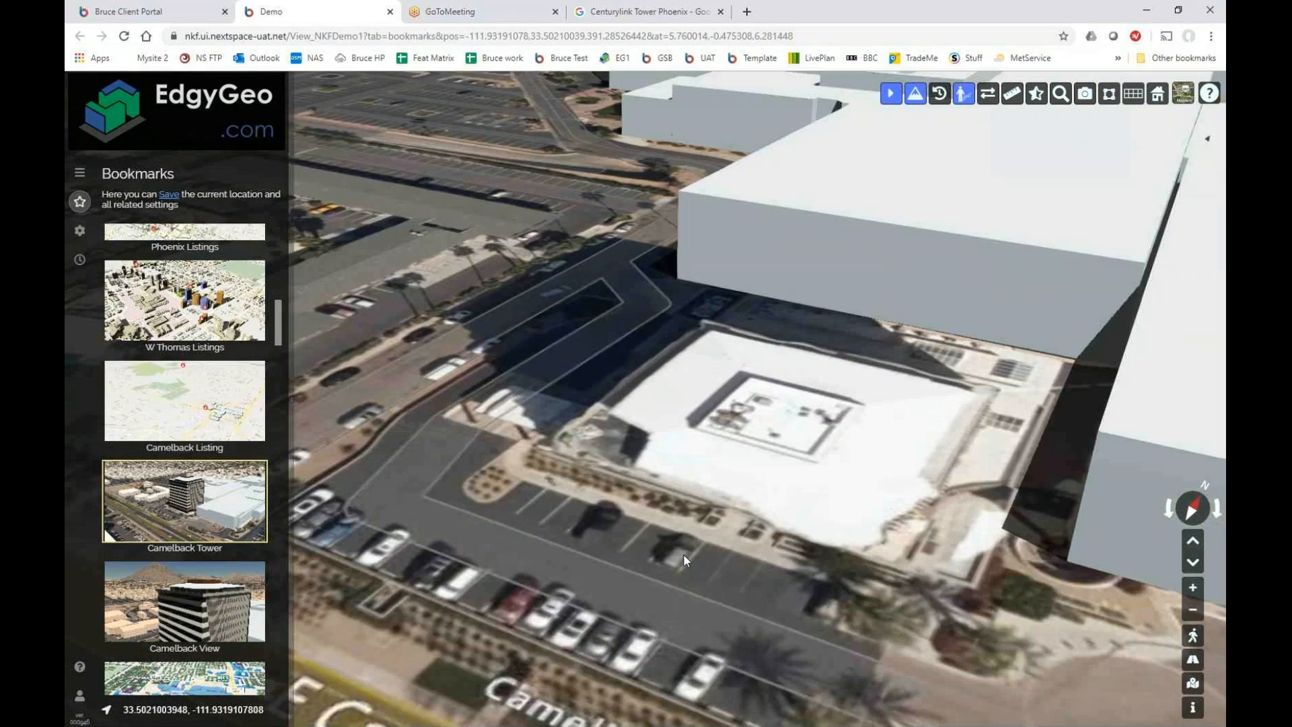
pyautogui.scroll(-2, 707, 542)
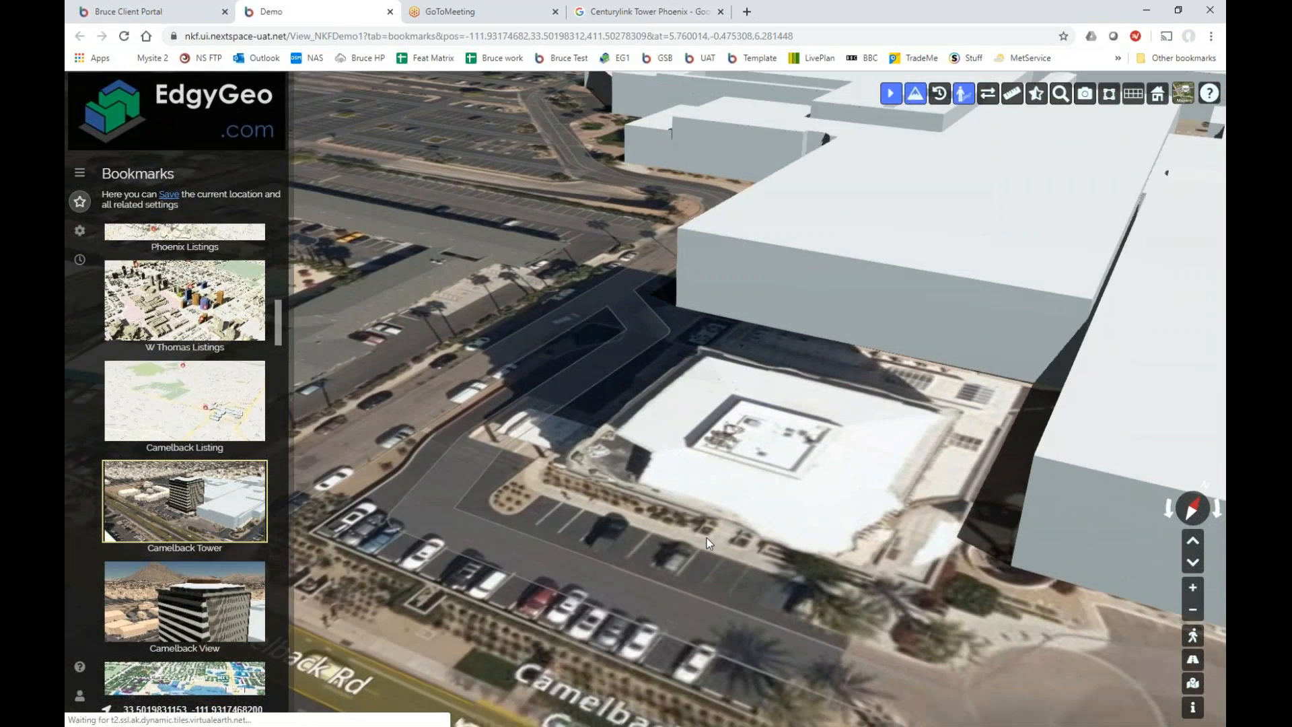
pyautogui.scroll(2, 716, 527)
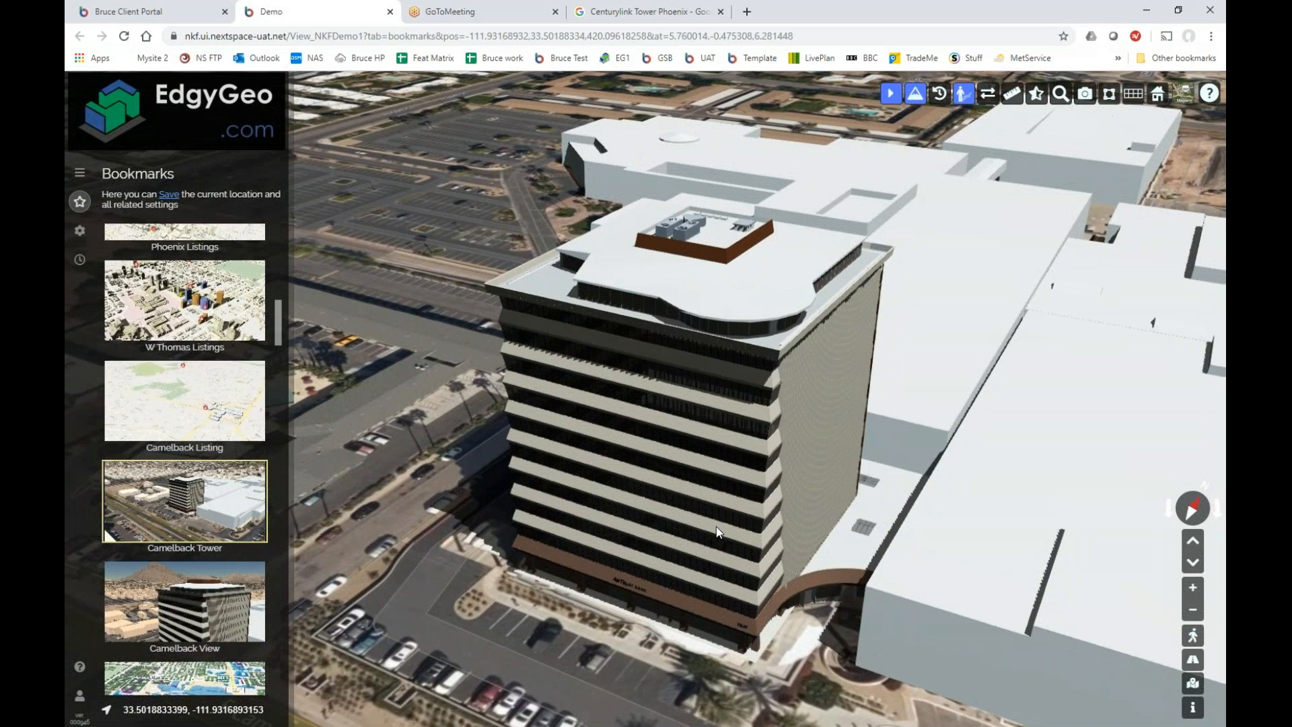
pyautogui.click(1193, 665)
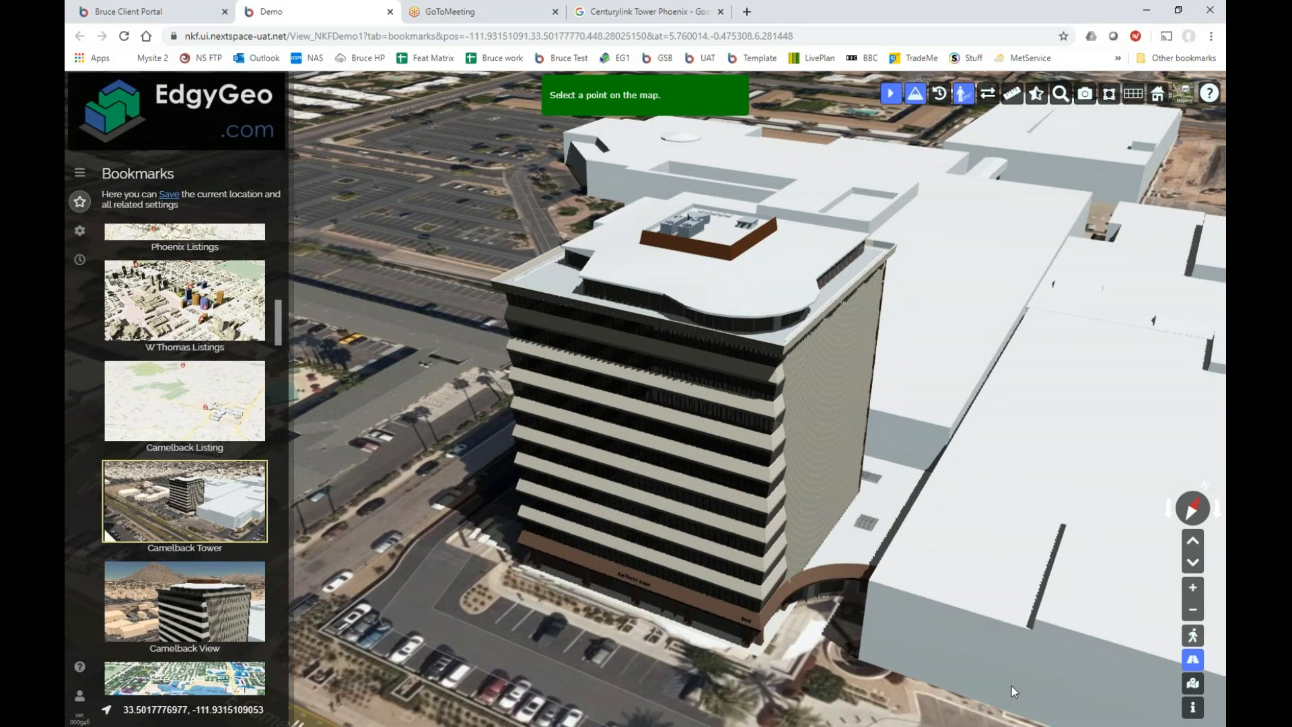
# View the AmTrust Bank at street level, tilting up to its upper floors, then close the popup.
pyautogui.click(501, 679)
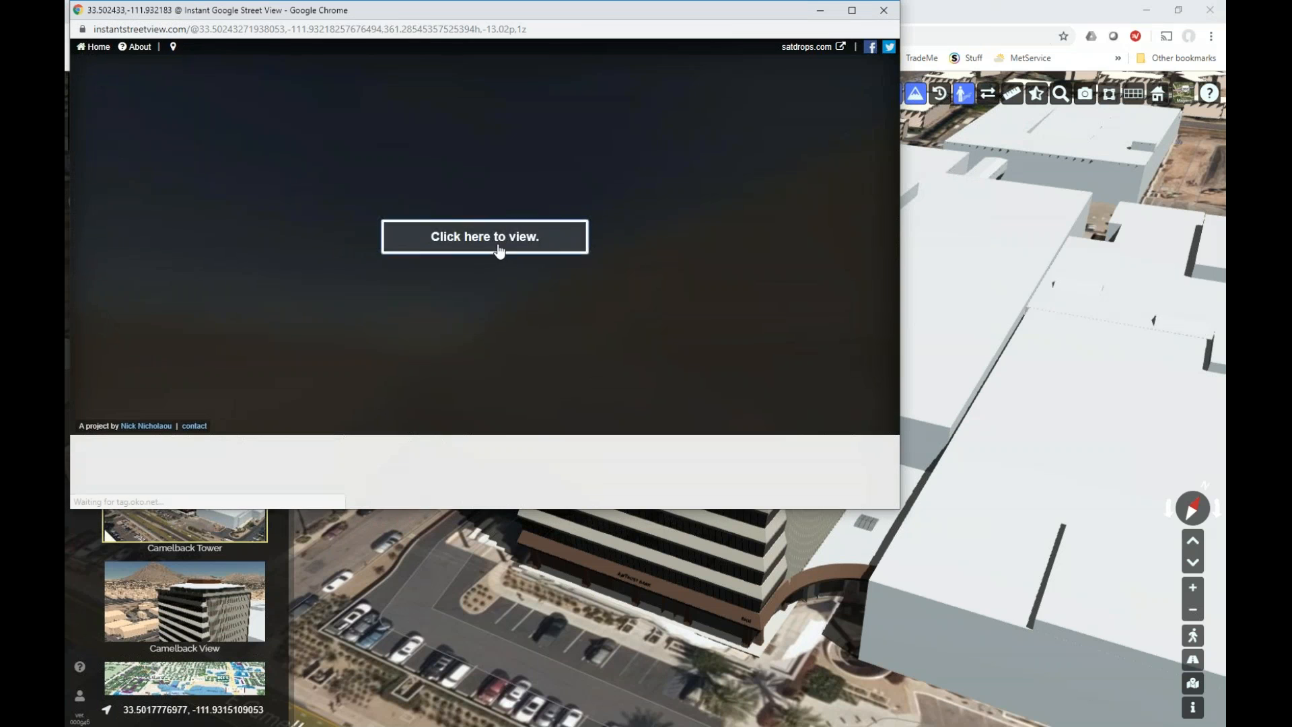
pyautogui.click(499, 251)
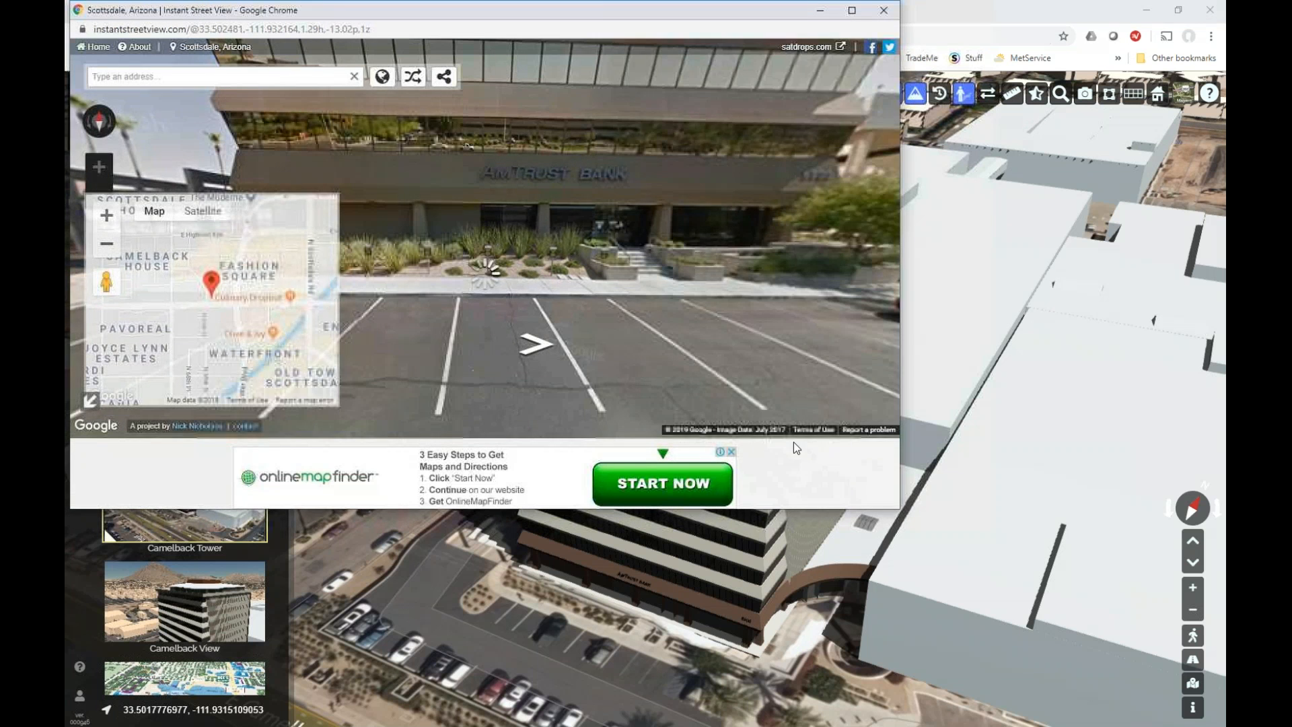
pyautogui.click(732, 452)
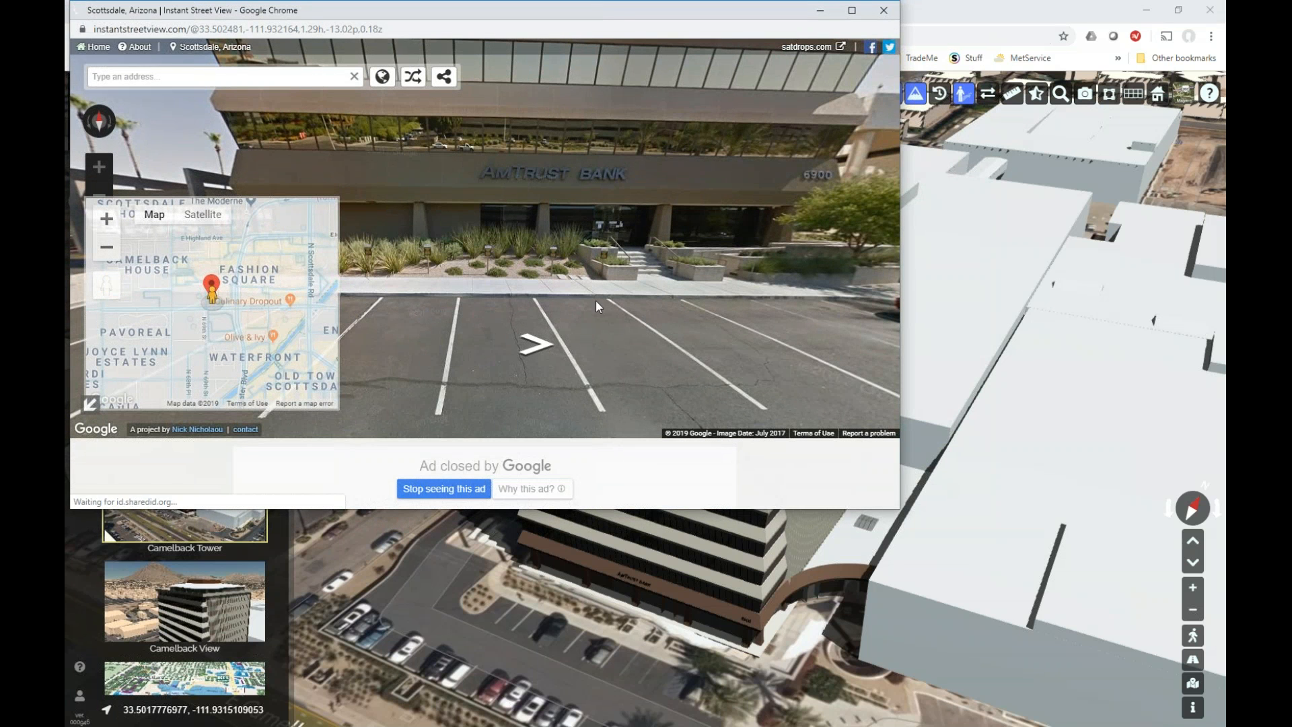
pyautogui.moveTo(529, 315); pyautogui.dragTo(707, 377)
pyautogui.moveTo(673, 195); pyautogui.dragTo(537, 179)
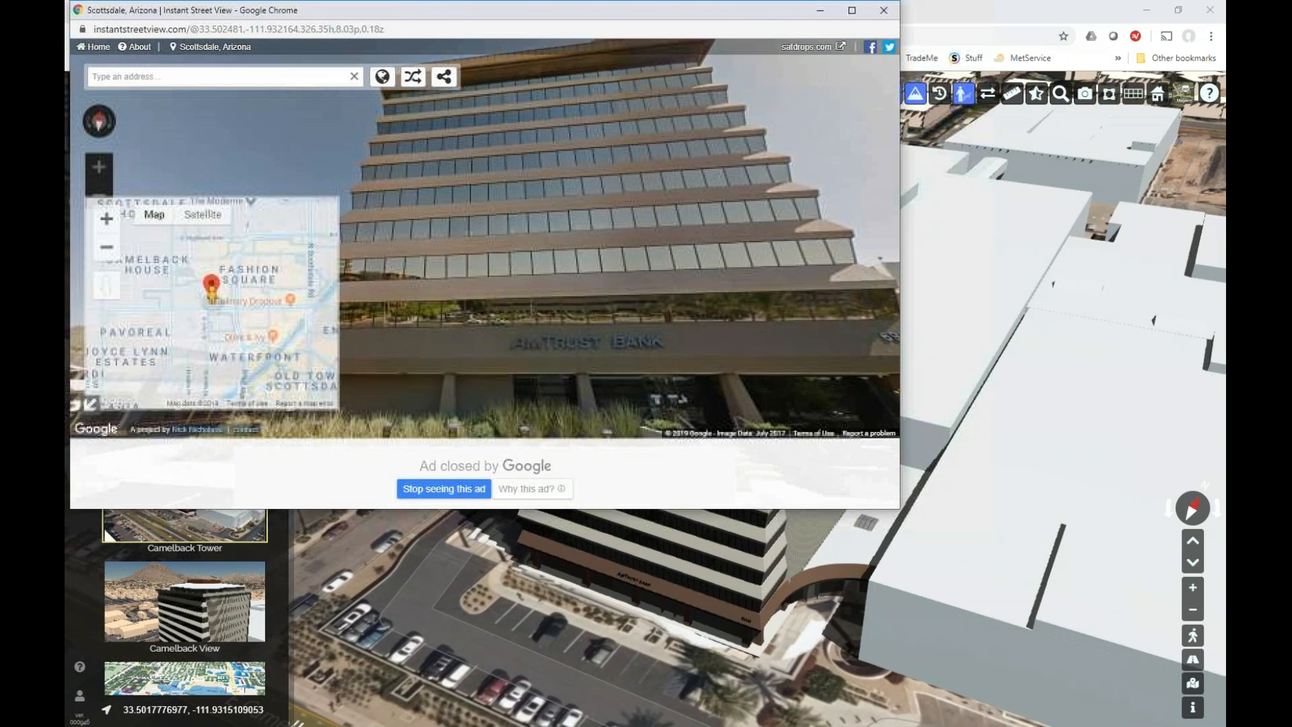
pyautogui.click(883, 10)
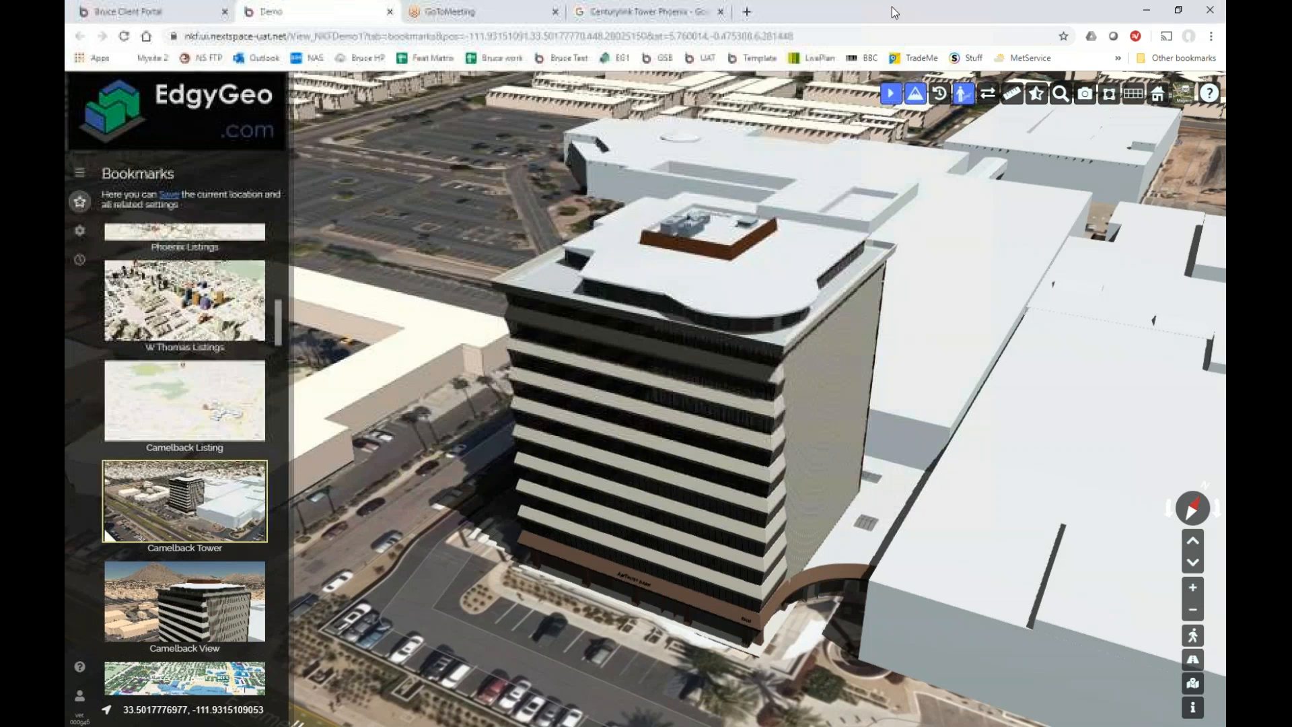
# Walk the Camelback Tower roof looking left toward the mountain, then jump to the Camelback View bookmark.
pyautogui.click(1195, 640)
pyautogui.click(1194, 640)
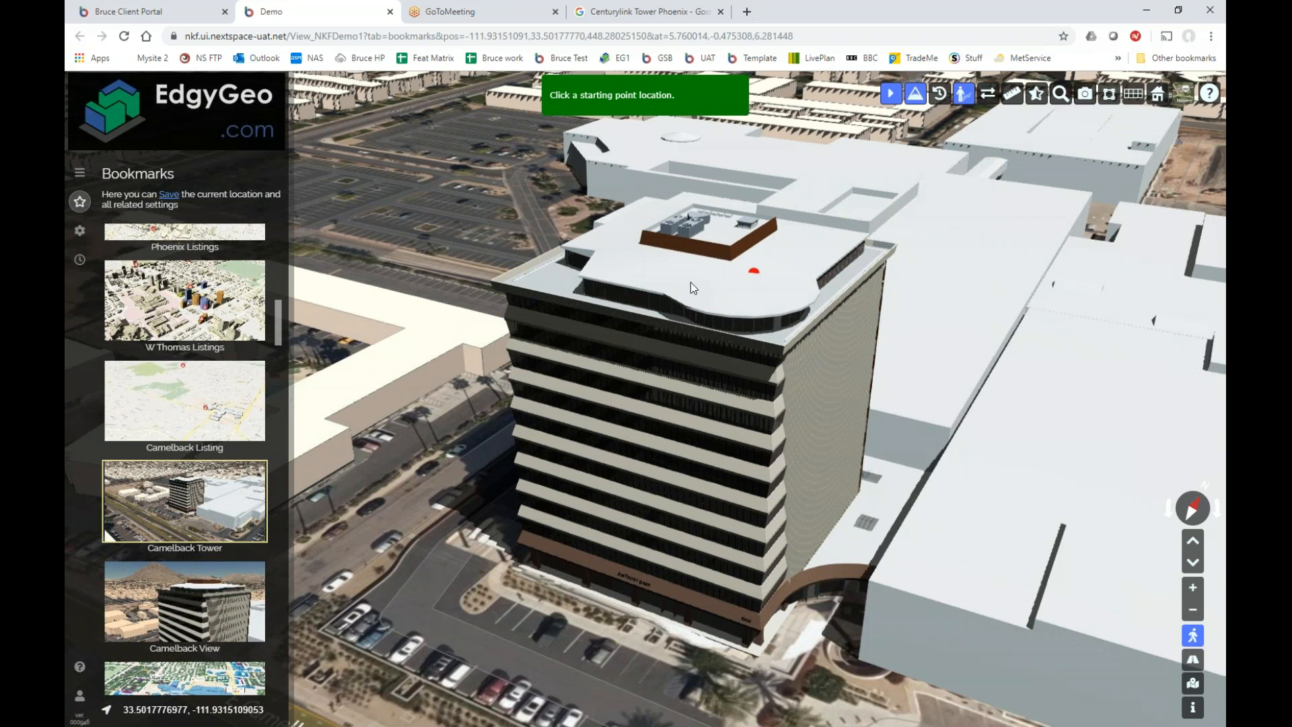
pyautogui.click(566, 280)
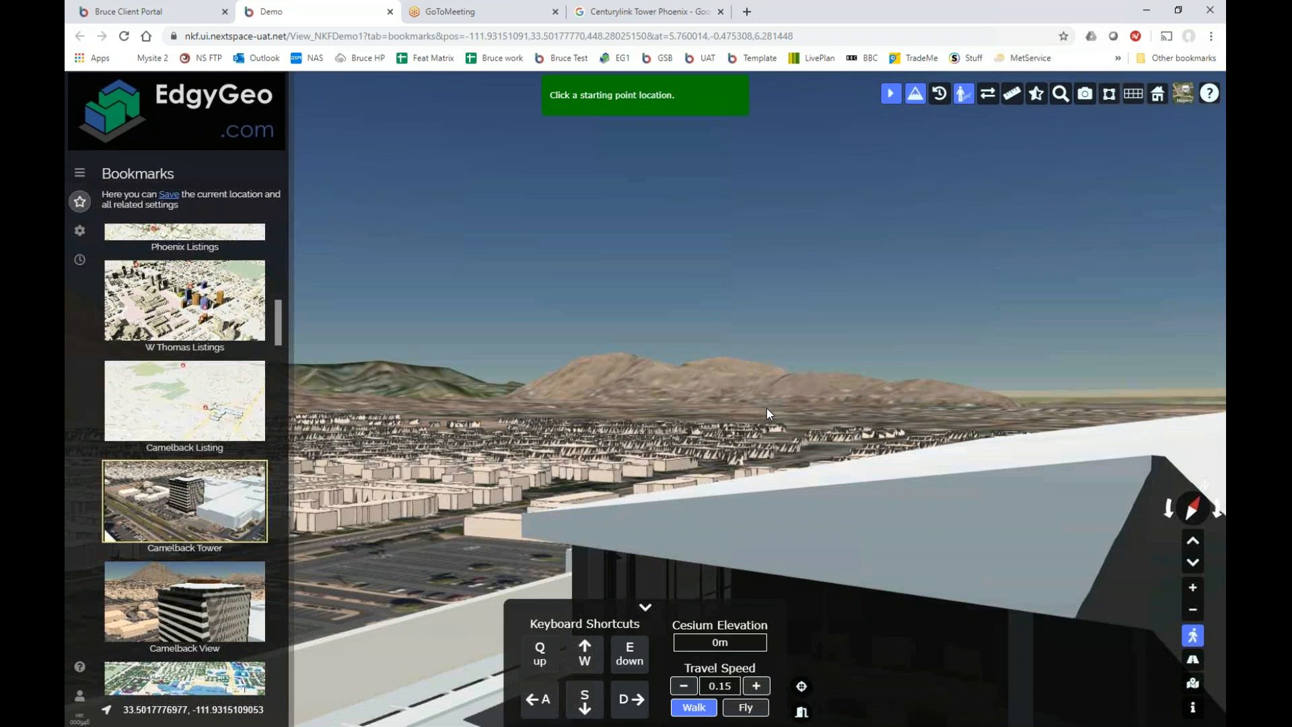
pyautogui.click(667, 330)
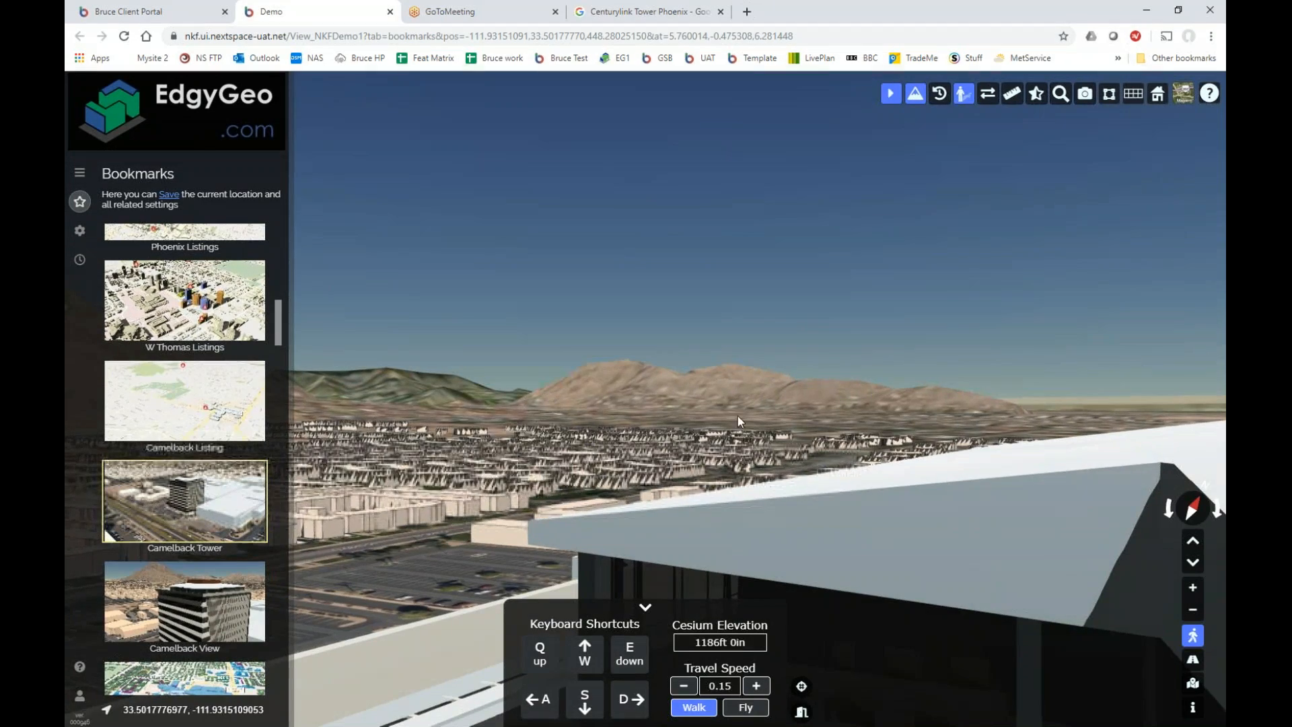
pyautogui.moveTo(867, 373); pyautogui.dragTo(470, 490)
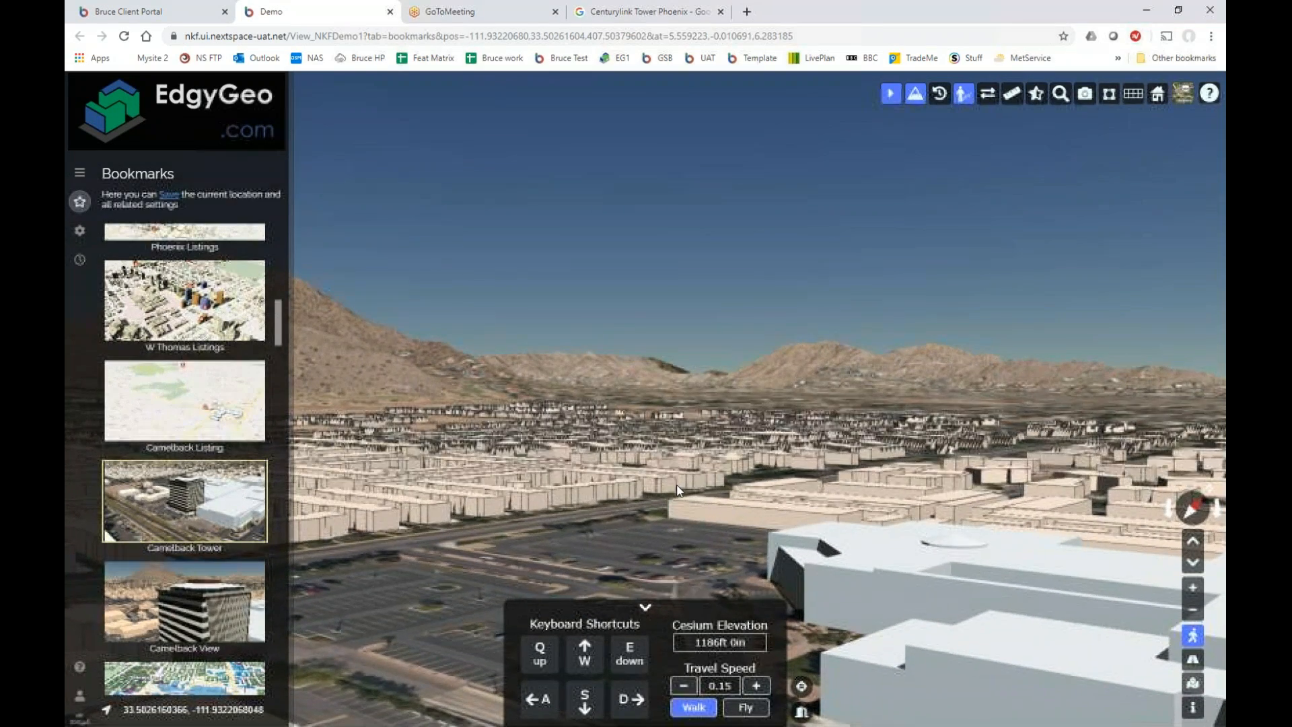
pyautogui.moveTo(717, 459); pyautogui.dragTo(499, 520)
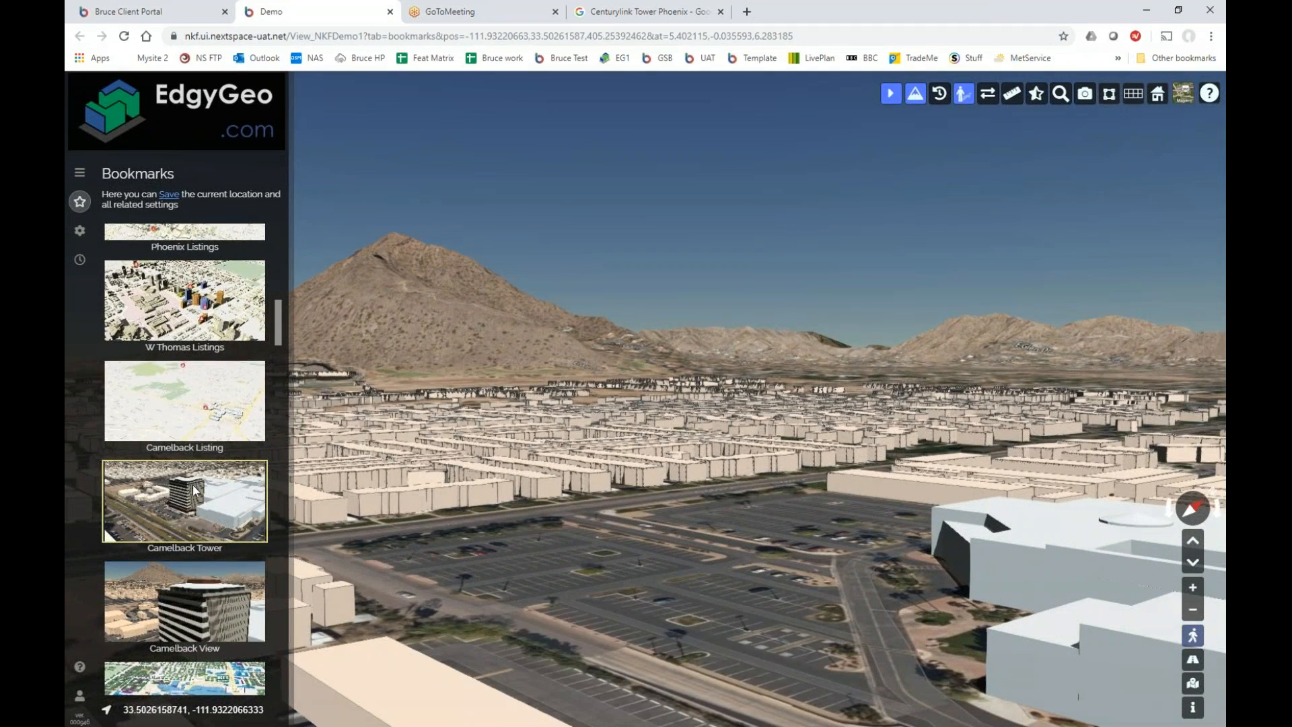
pyautogui.click(169, 604)
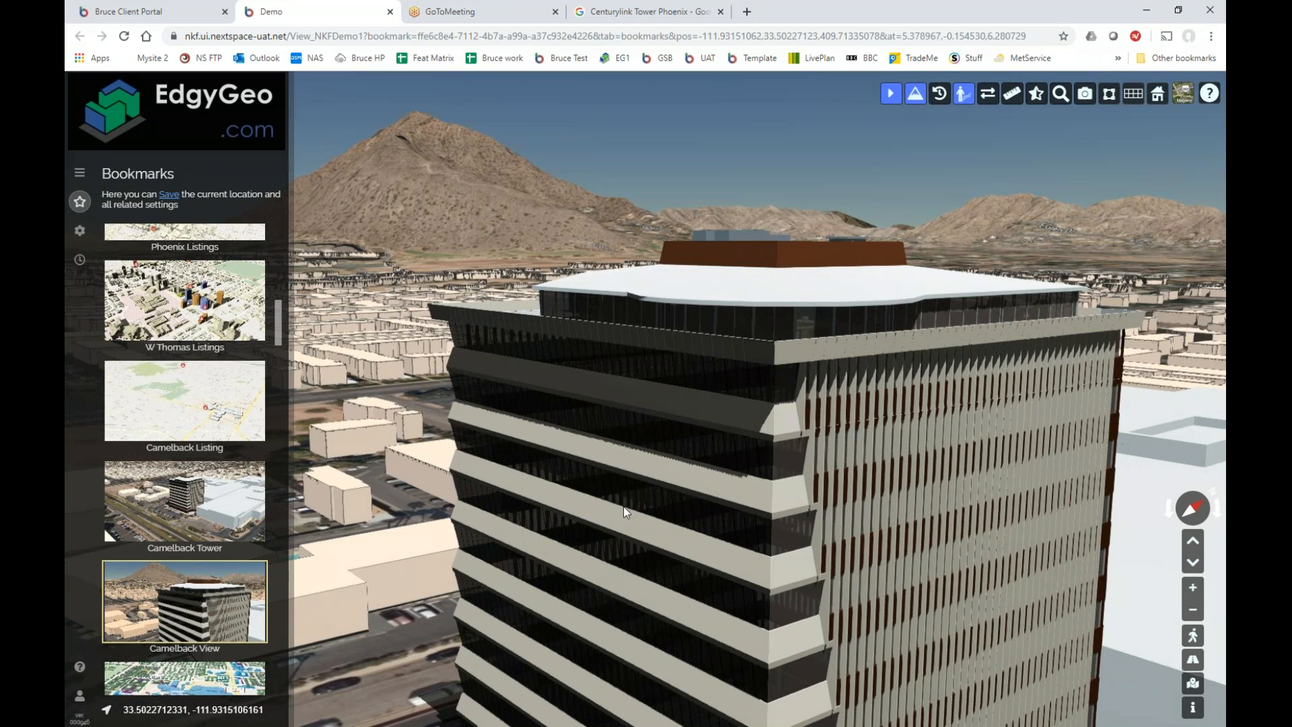
# Return to the Camelback Tower bookmark and switch on Pull Apart mode.
pyautogui.scroll(-1, 635, 495)
pyautogui.scroll(-1, 633, 489)
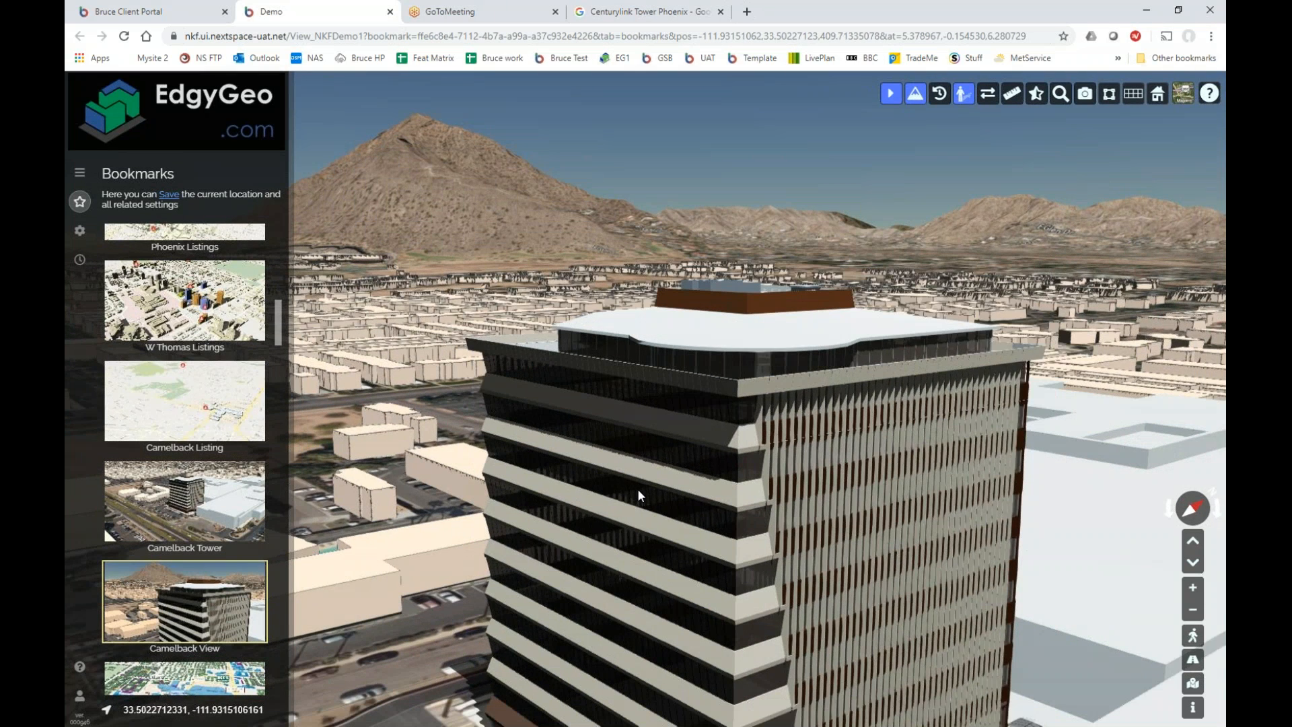
pyautogui.scroll(-2, 866, 297)
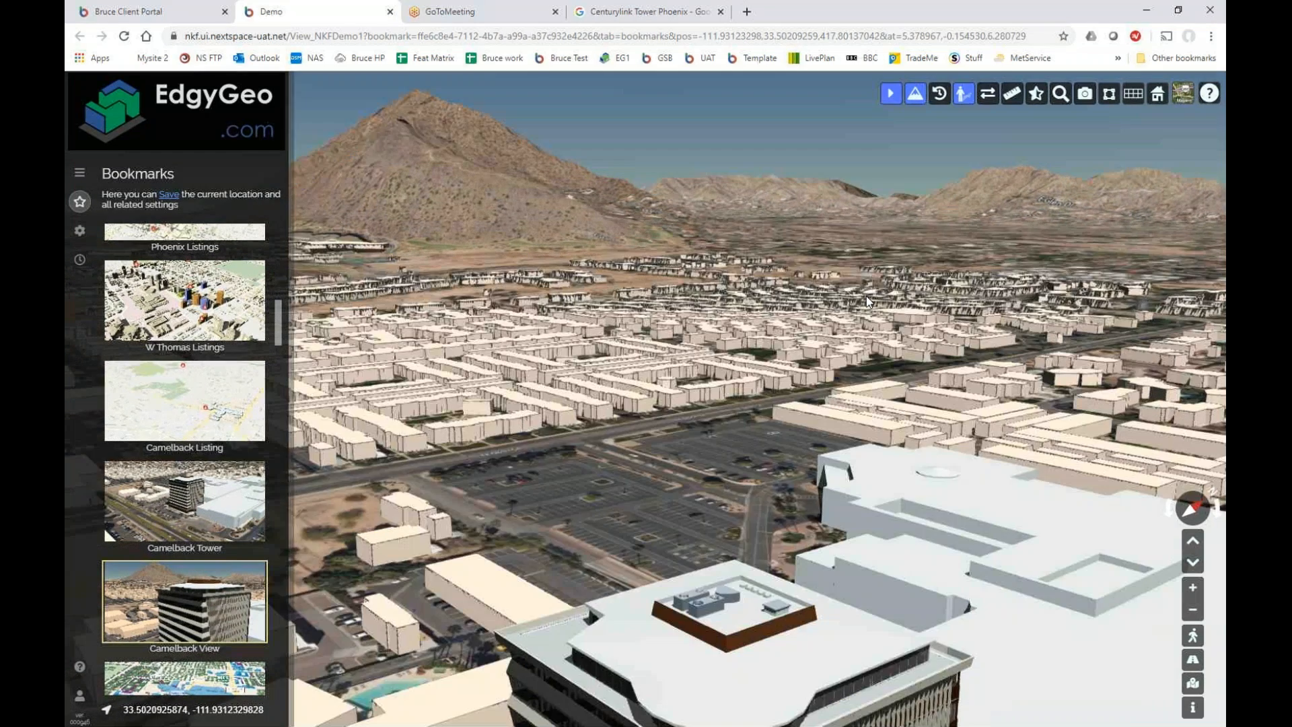
pyautogui.moveTo(867, 296); pyautogui.dragTo(584, 341)
pyautogui.click(260, 496)
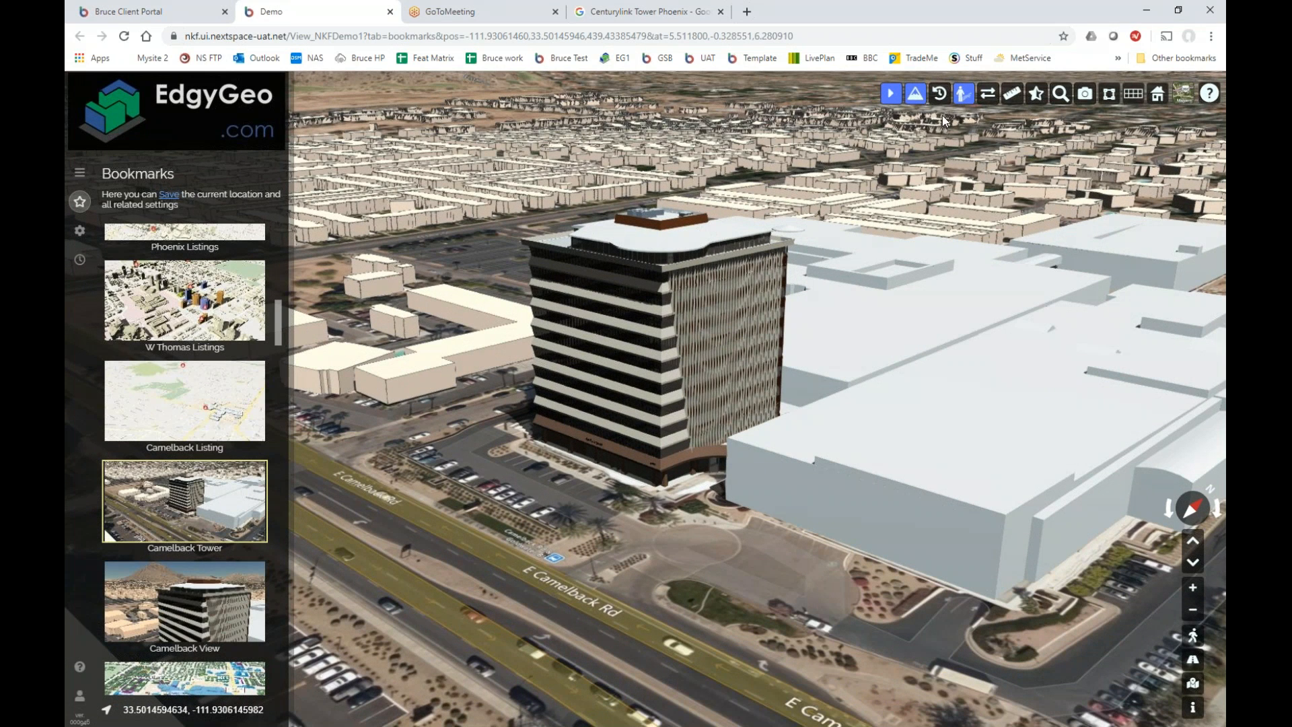
pyautogui.click(987, 93)
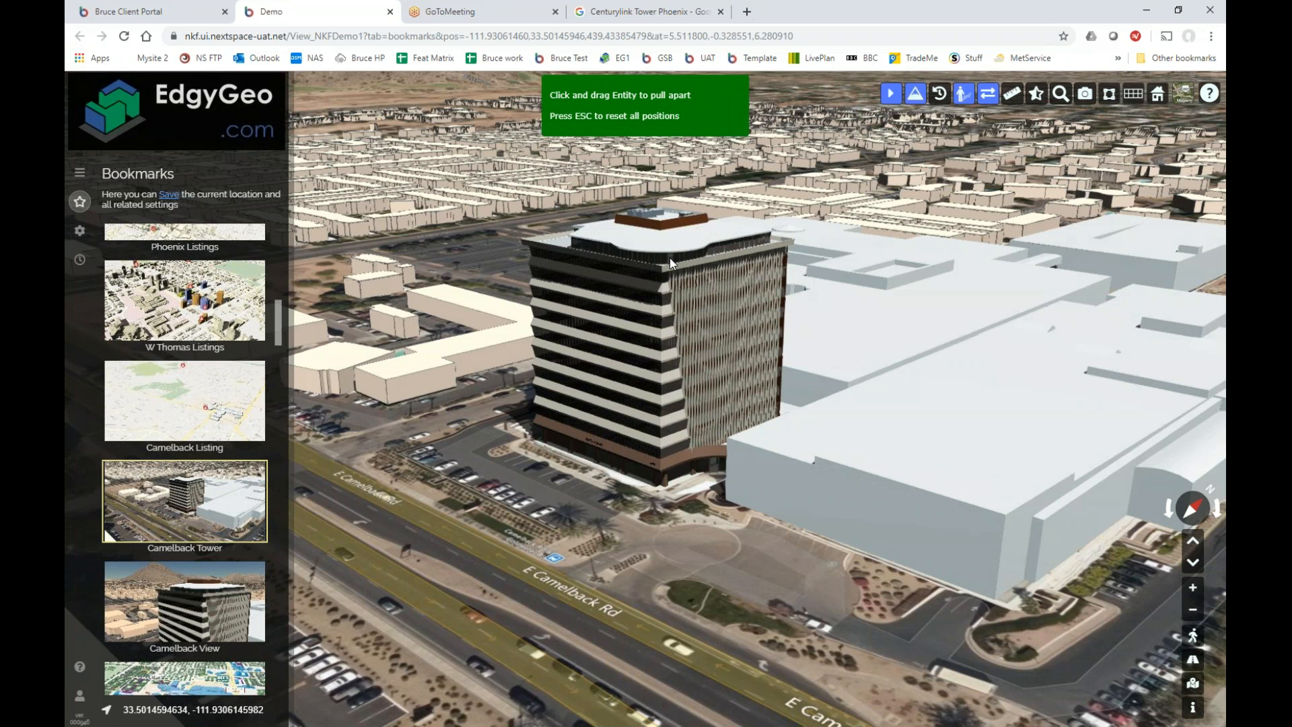
# Drag one floor slab out of Camelback Tower and zoom in on the exposed Newmark Knight Frank office.
pyautogui.scroll(1, 669, 257)
pyautogui.scroll(5, 669, 257)
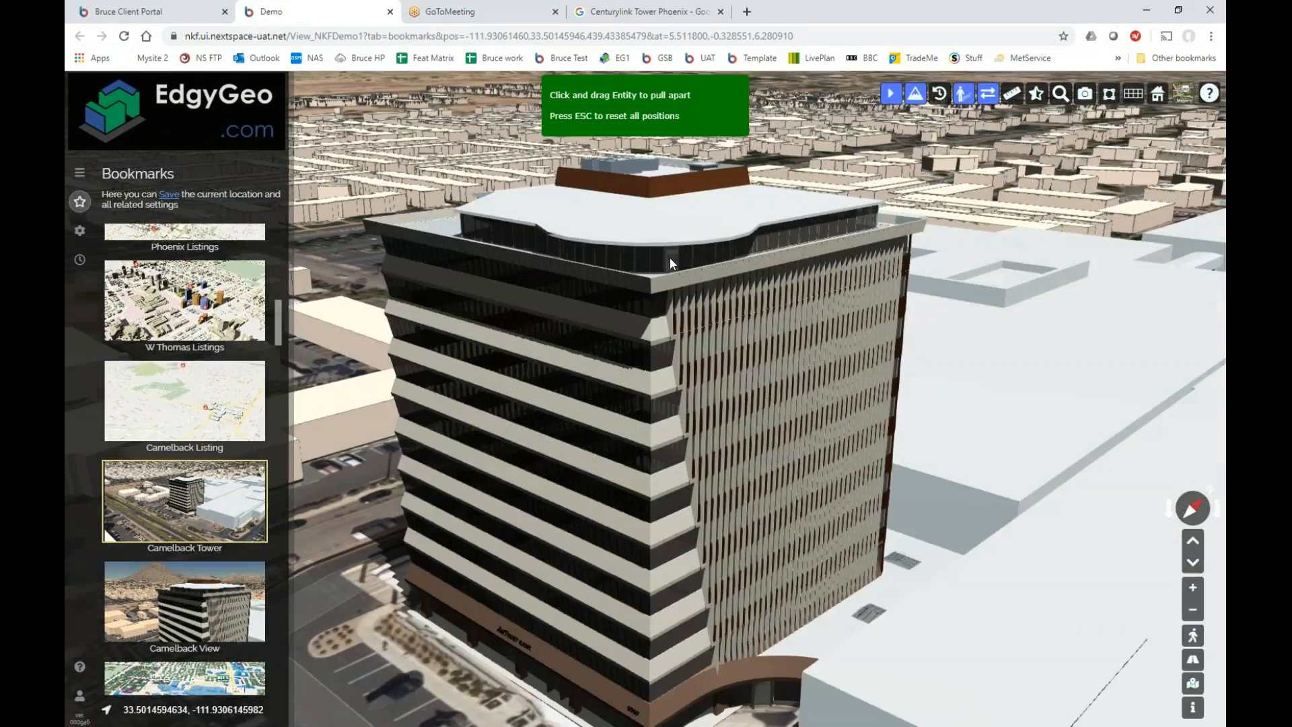
pyautogui.scroll(-6, 670, 262)
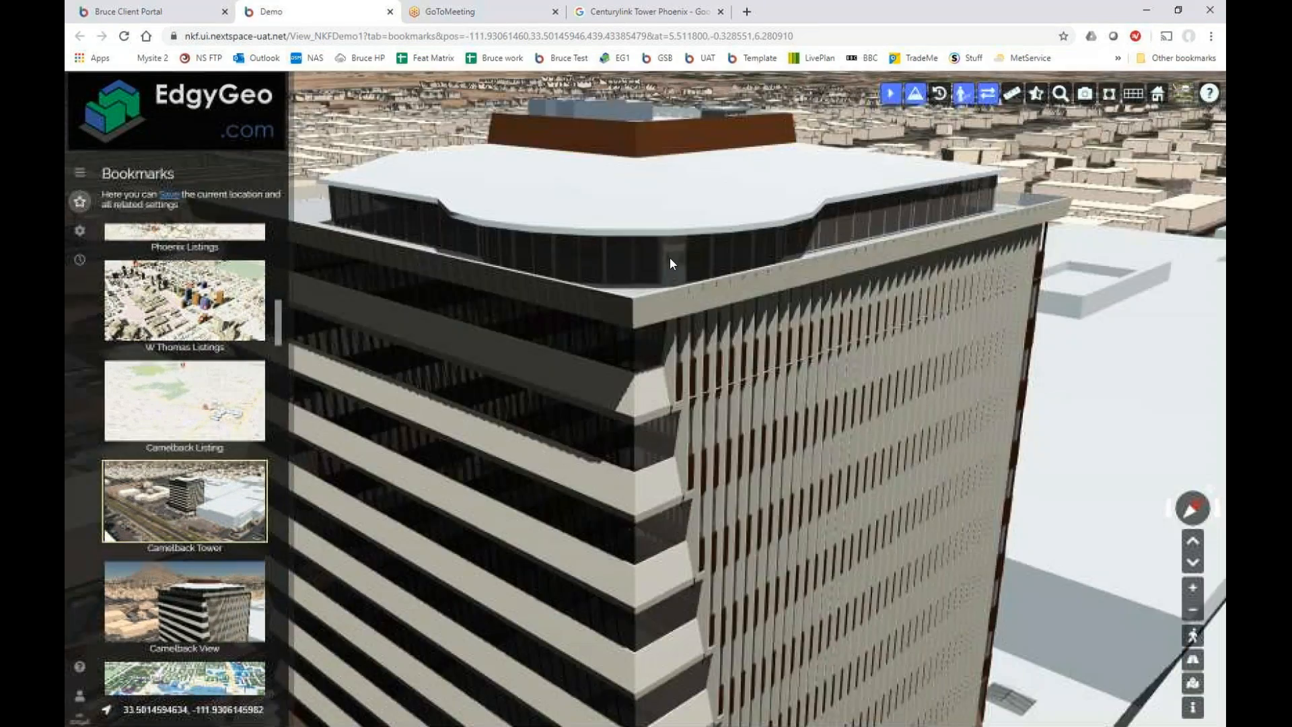
pyautogui.moveTo(670, 259); pyautogui.dragTo(668, 276)
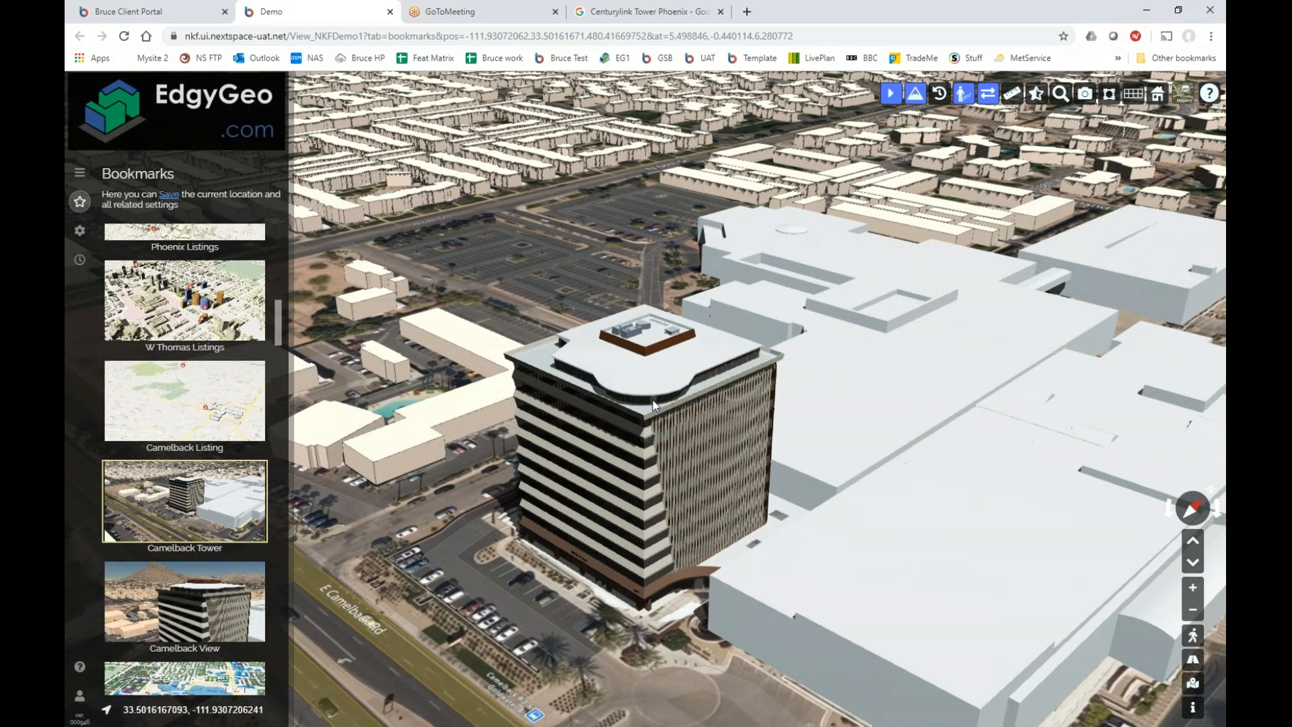
pyautogui.moveTo(658, 412); pyautogui.dragTo(715, 486)
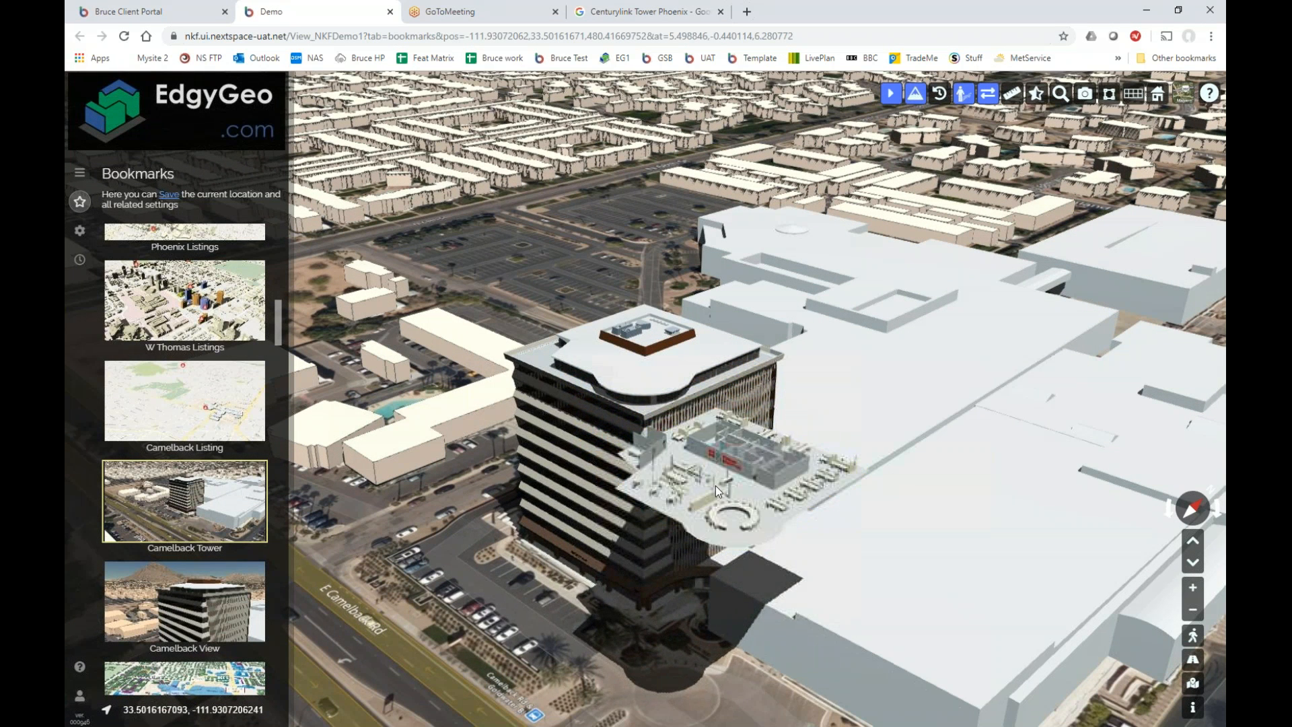
pyautogui.scroll(1, 716, 486)
pyautogui.scroll(2, 716, 486)
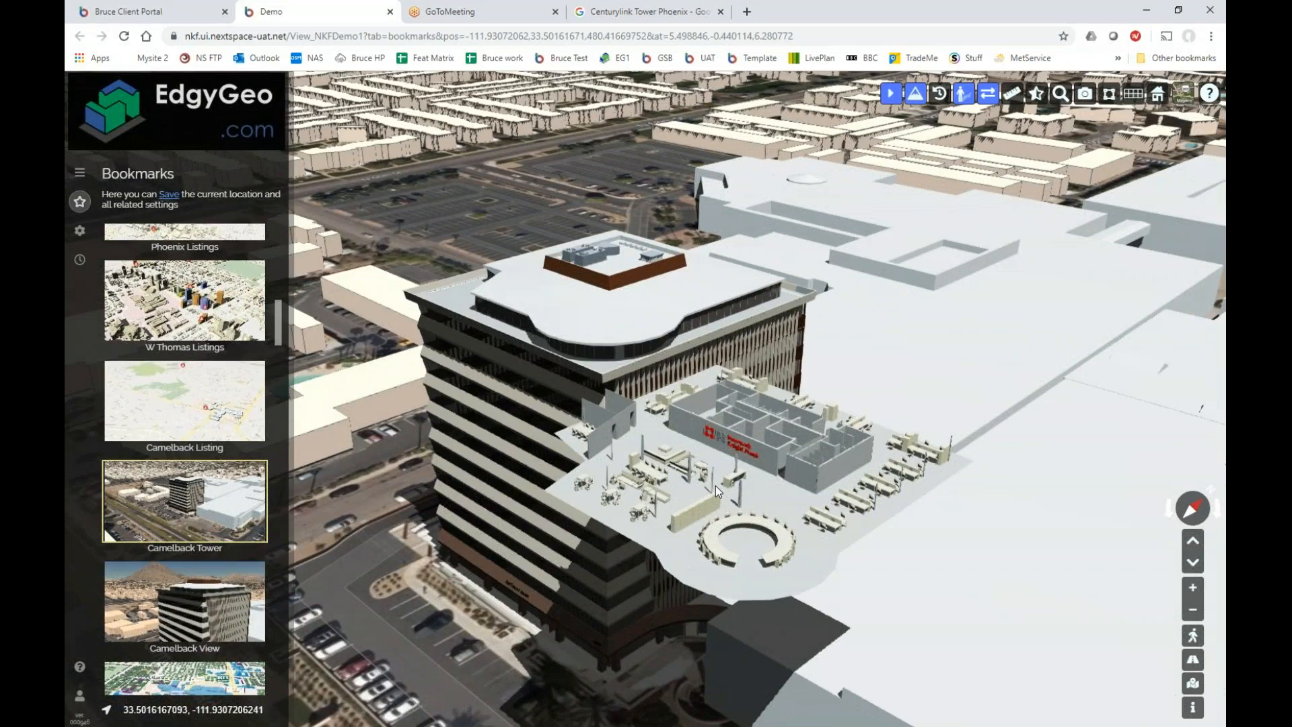
pyautogui.scroll(3, 716, 486)
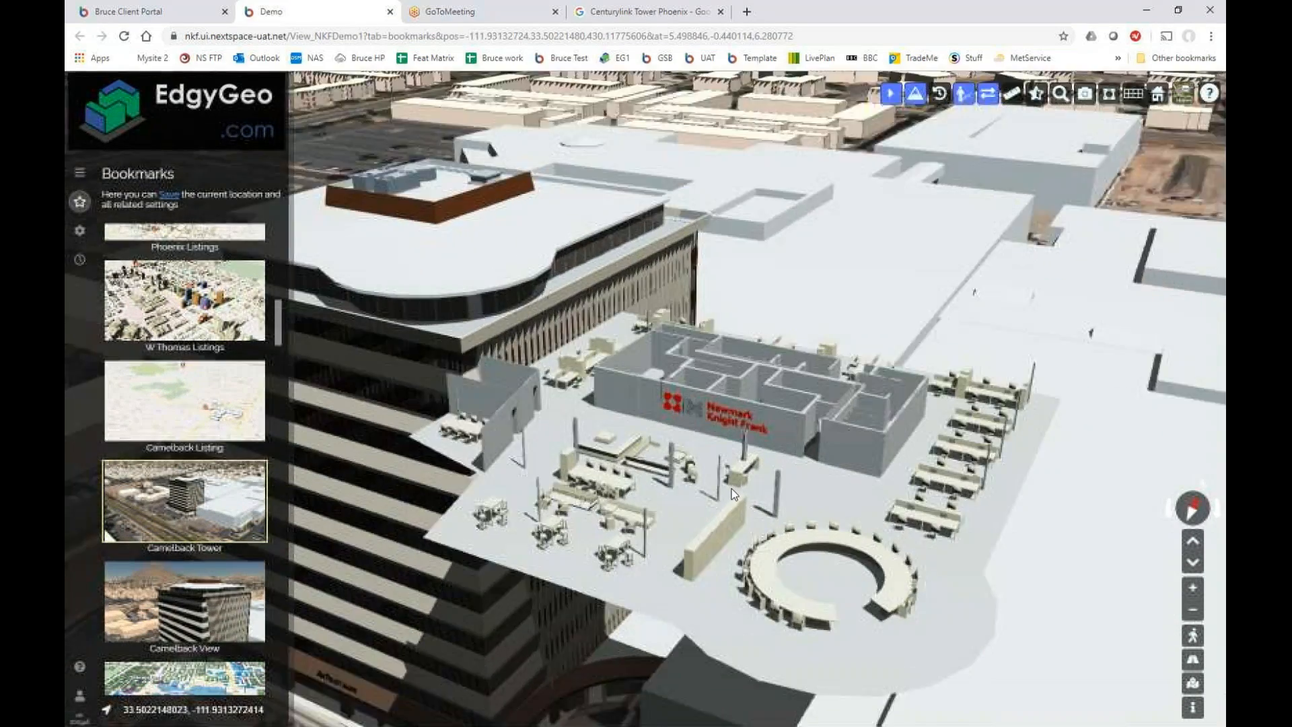
pyautogui.scroll(-2, 682, 473)
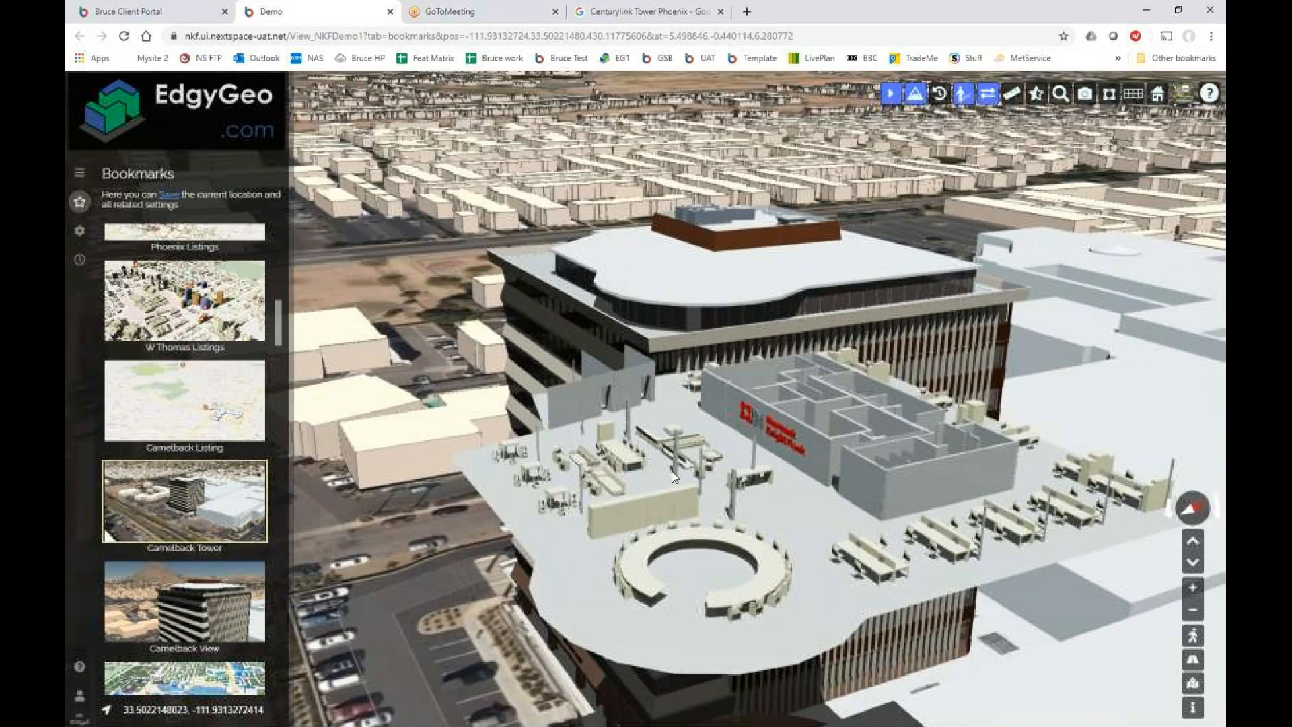
pyautogui.scroll(3, 714, 473)
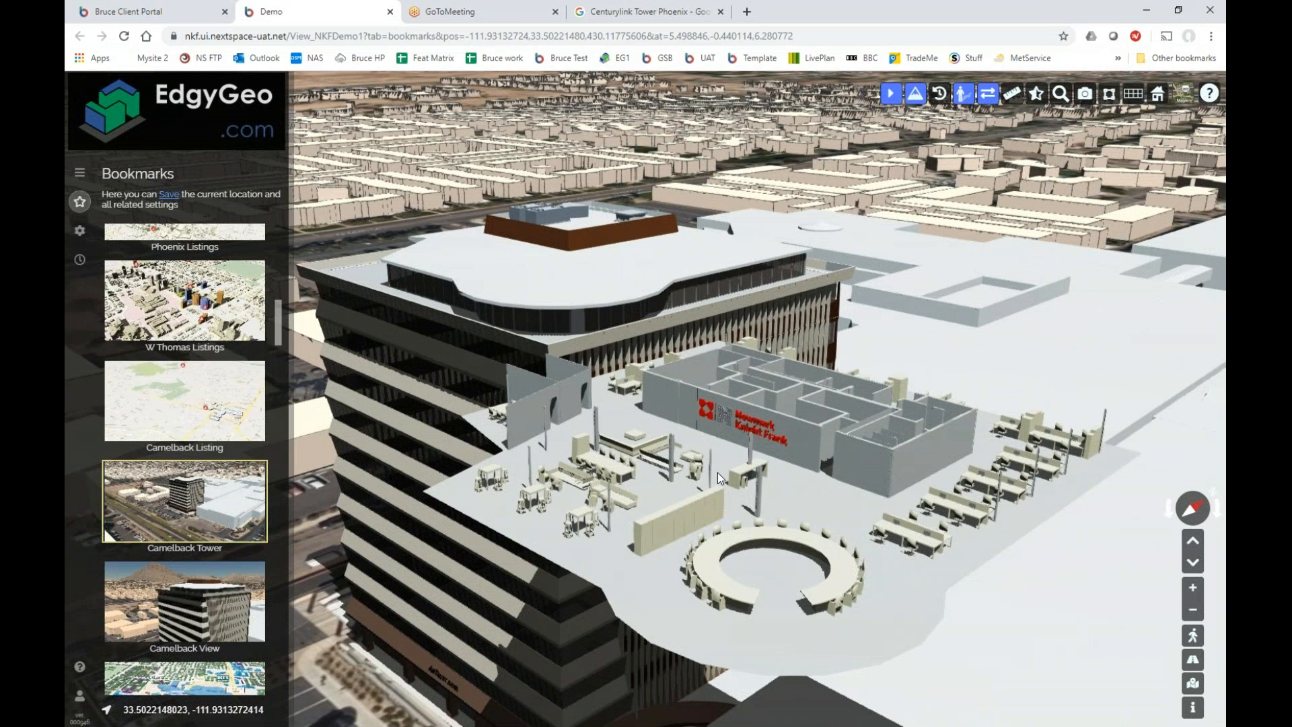
pyautogui.scroll(1, 718, 473)
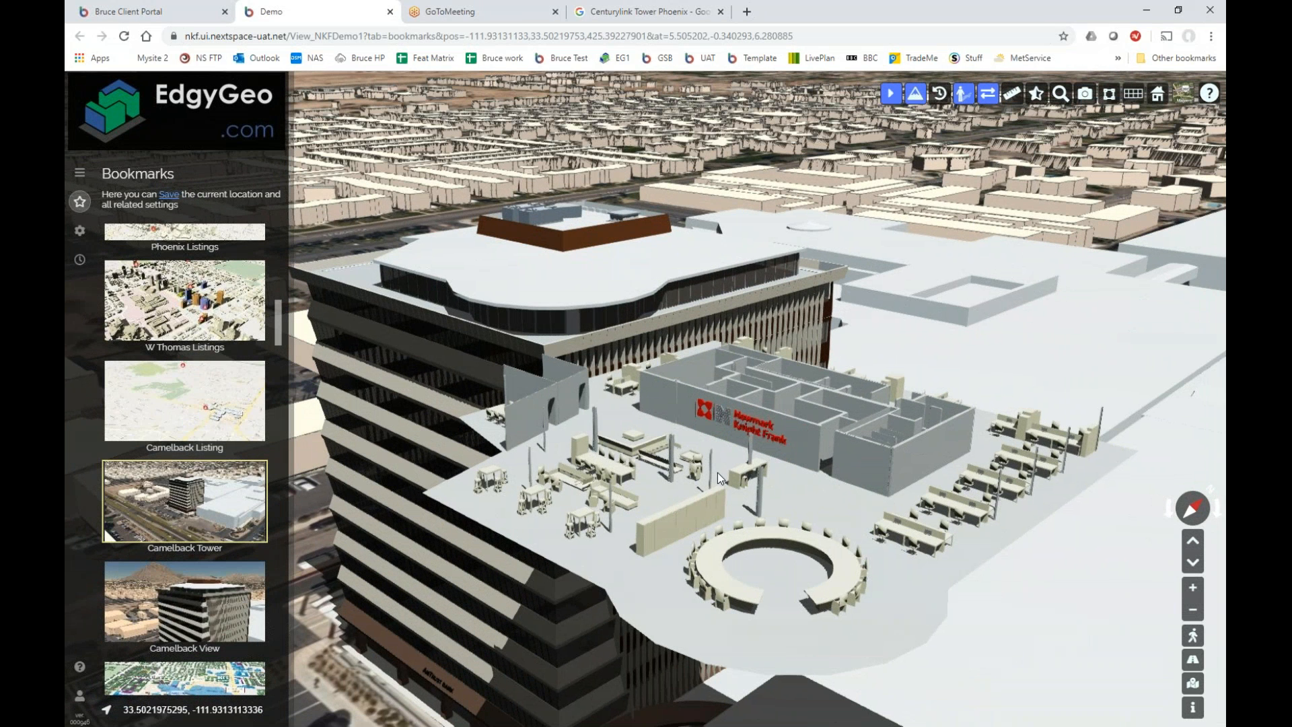
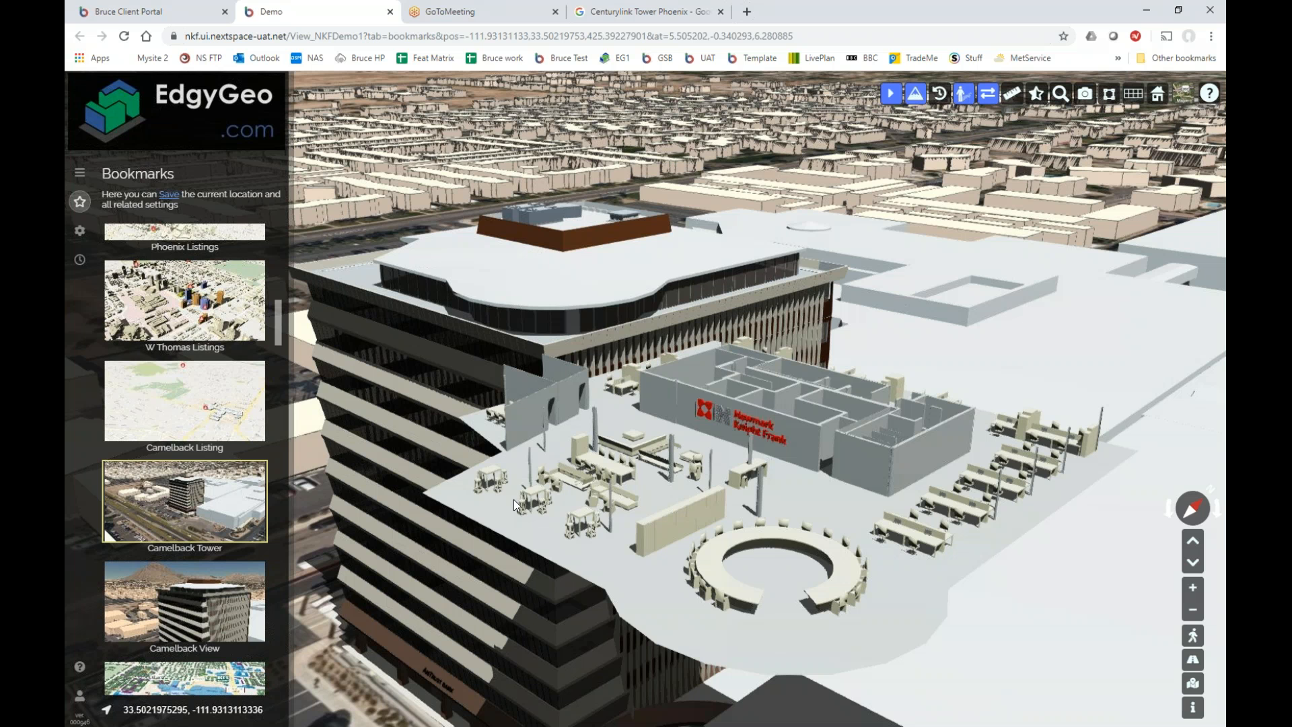
# Turn off Pull Apart so Camelback Tower is whole again, and zoom out around it.
pyautogui.click(987, 94)
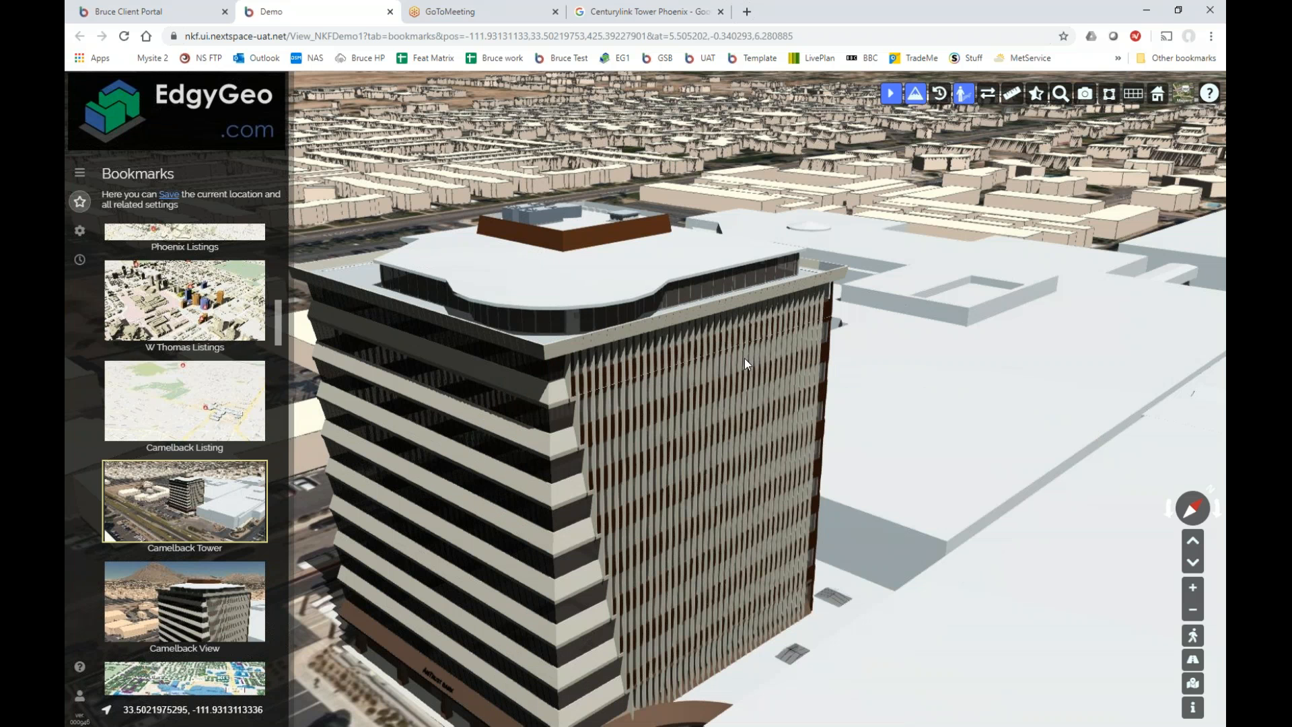
pyautogui.scroll(-3, 744, 358)
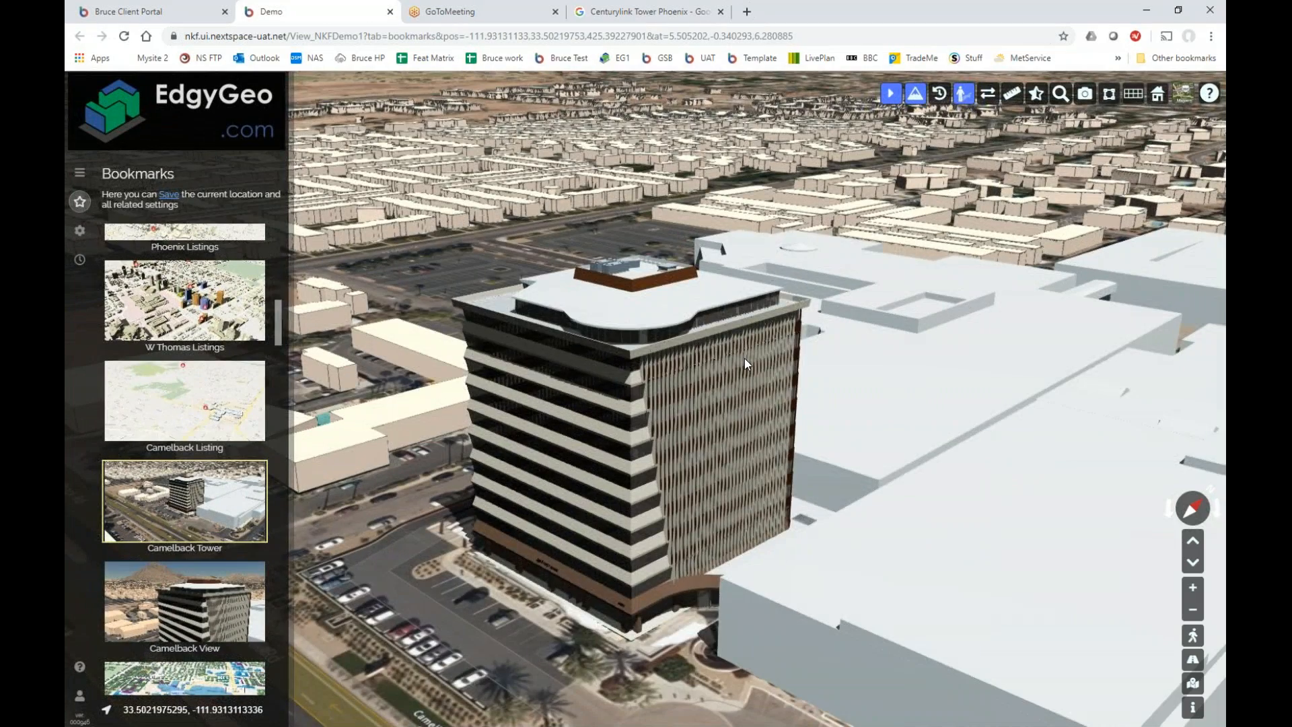
pyautogui.scroll(-3, 744, 363)
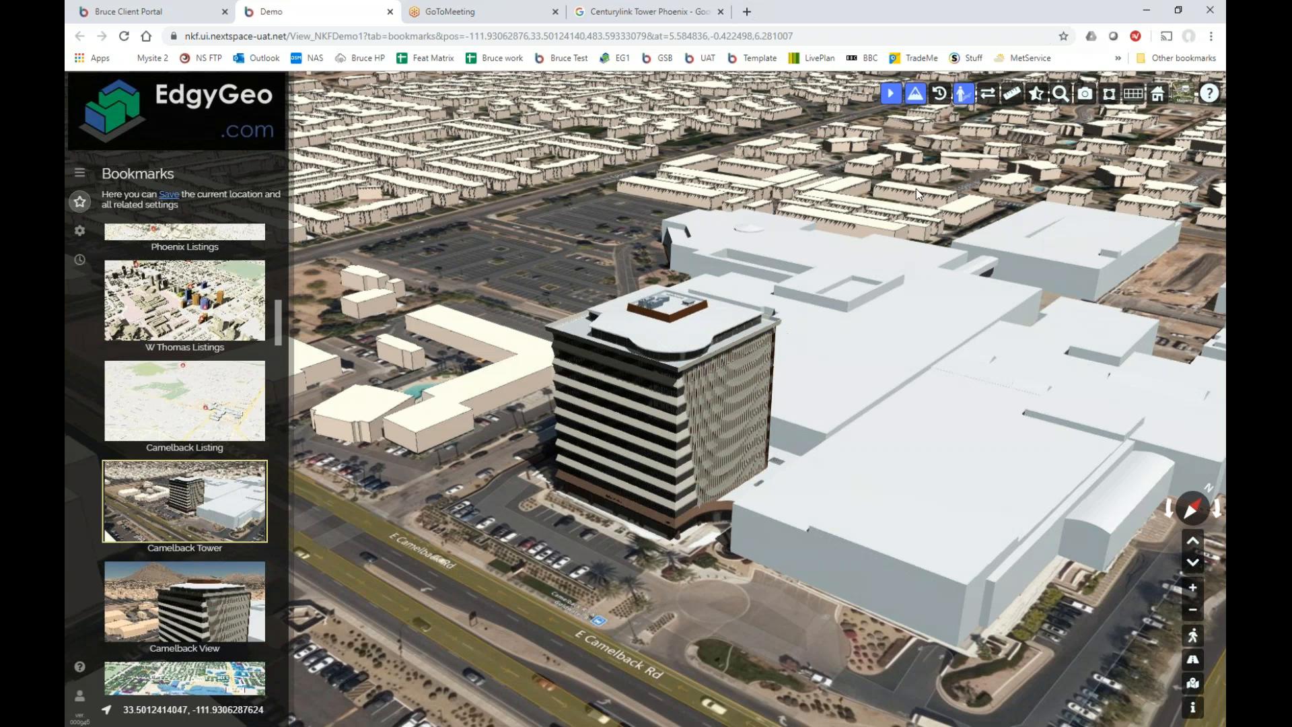
# Toggle building shadows off, on and off again while orbiting and tilting toward the mountains.
pyautogui.click(964, 94)
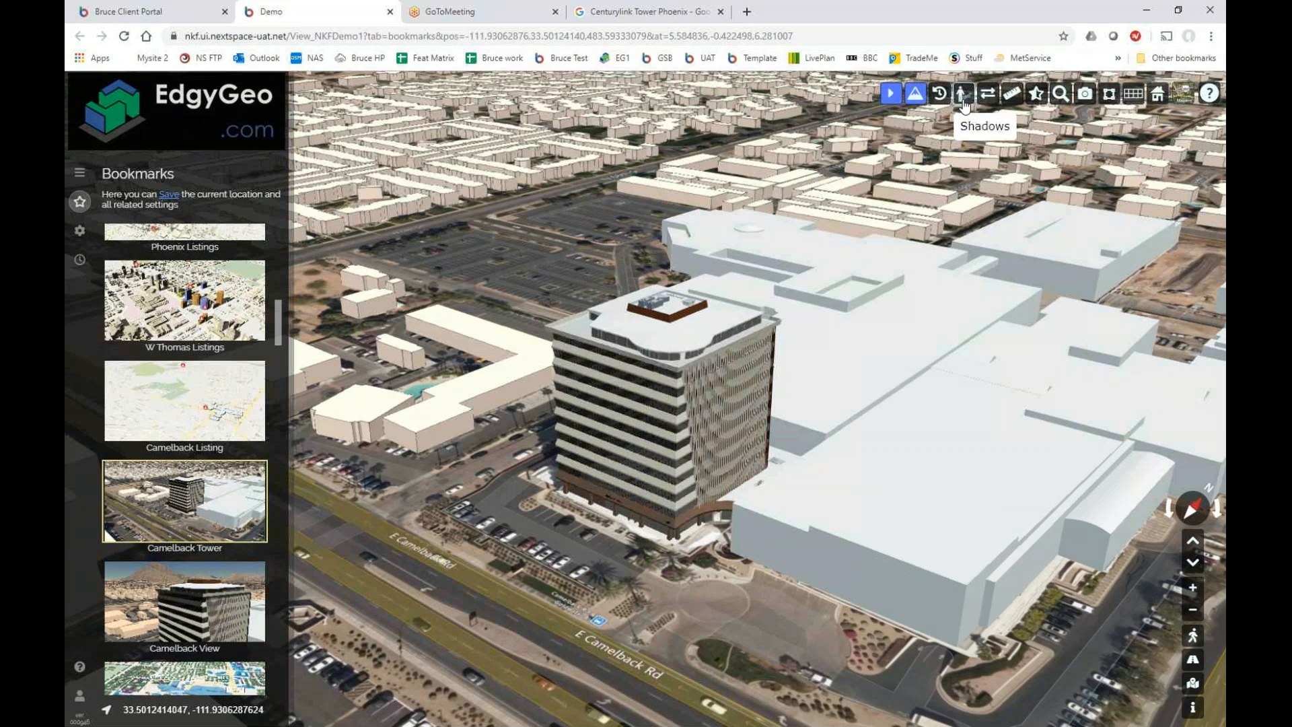
pyautogui.moveTo(805, 328)
pyautogui.mouseDown()
pyautogui.moveTo(781, 341)
pyautogui.moveTo(823, 332)
pyautogui.moveTo(810, 317)
pyautogui.mouseUp()
pyautogui.scroll(-5, 809, 317)
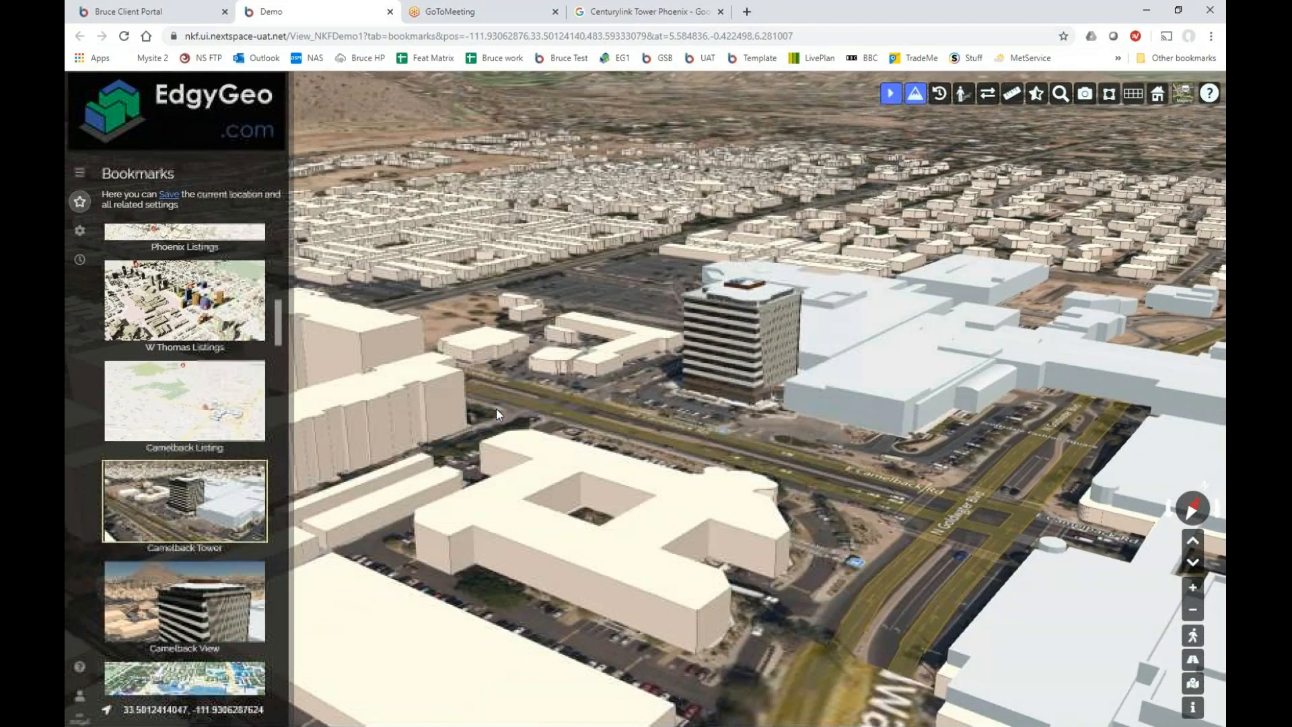
pyautogui.moveTo(591, 373)
pyautogui.mouseDown()
pyautogui.moveTo(587, 390)
pyautogui.moveTo(572, 362)
pyautogui.mouseUp()
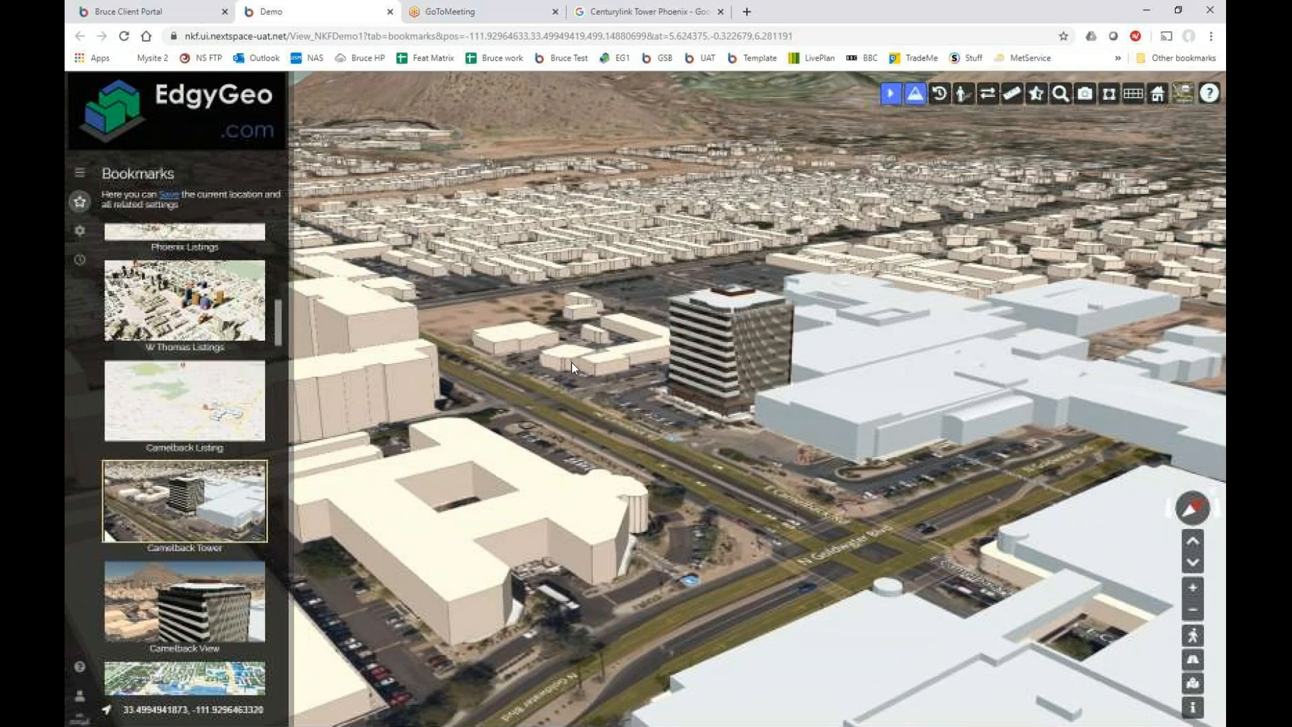
pyautogui.click(965, 98)
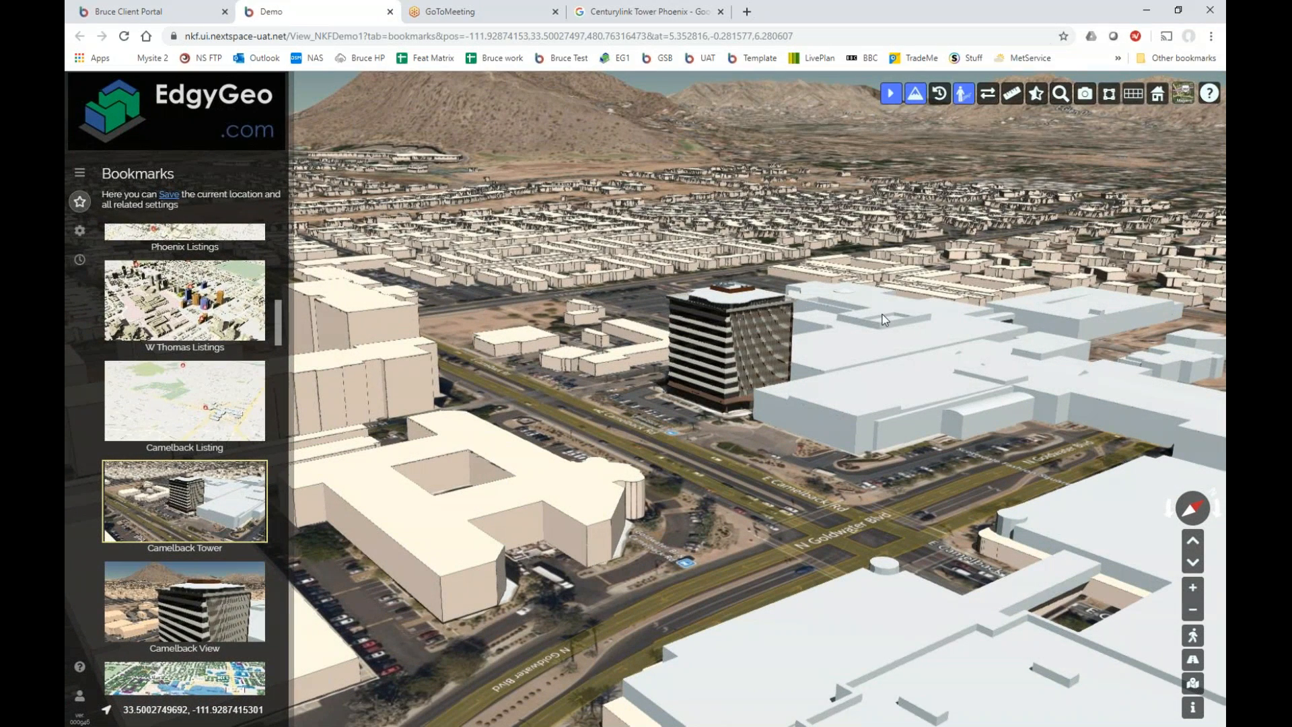
pyautogui.click(965, 95)
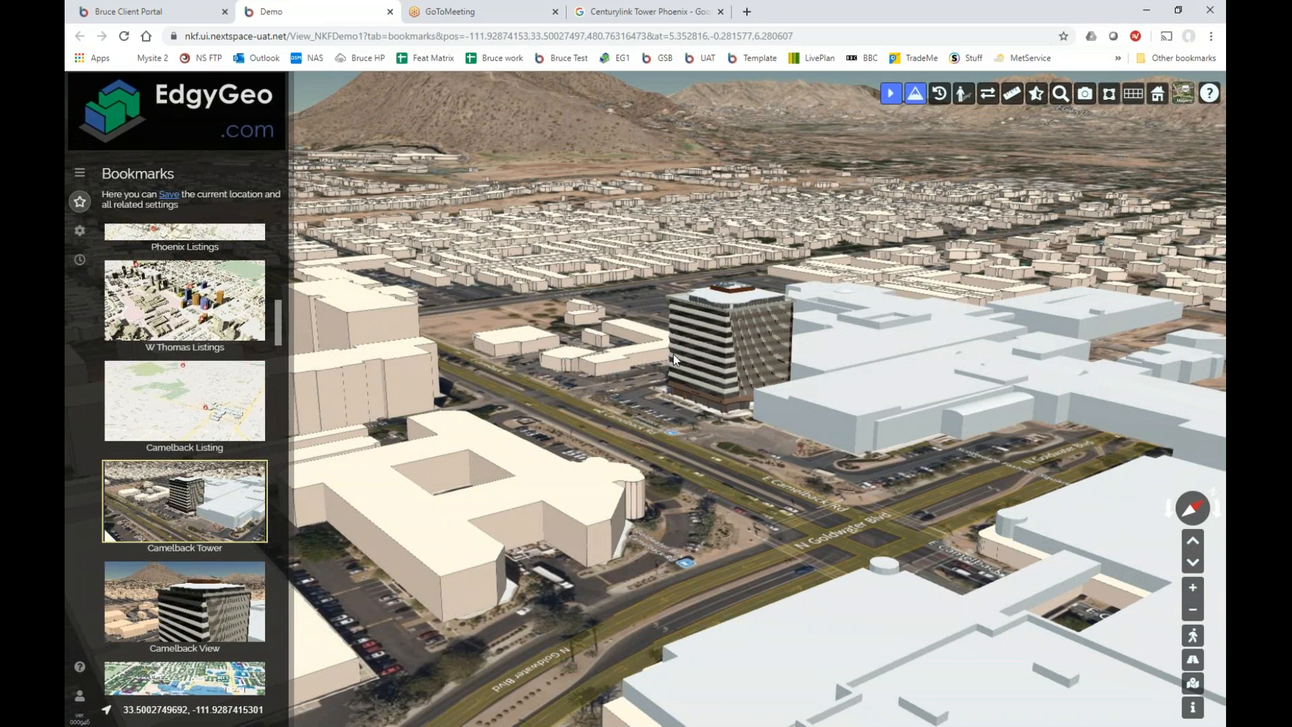
# Zoom and pan in close on Camelback Tower and its parking lots, then open Camelback View.
pyautogui.scroll(2, 682, 348)
pyautogui.scroll(3, 682, 348)
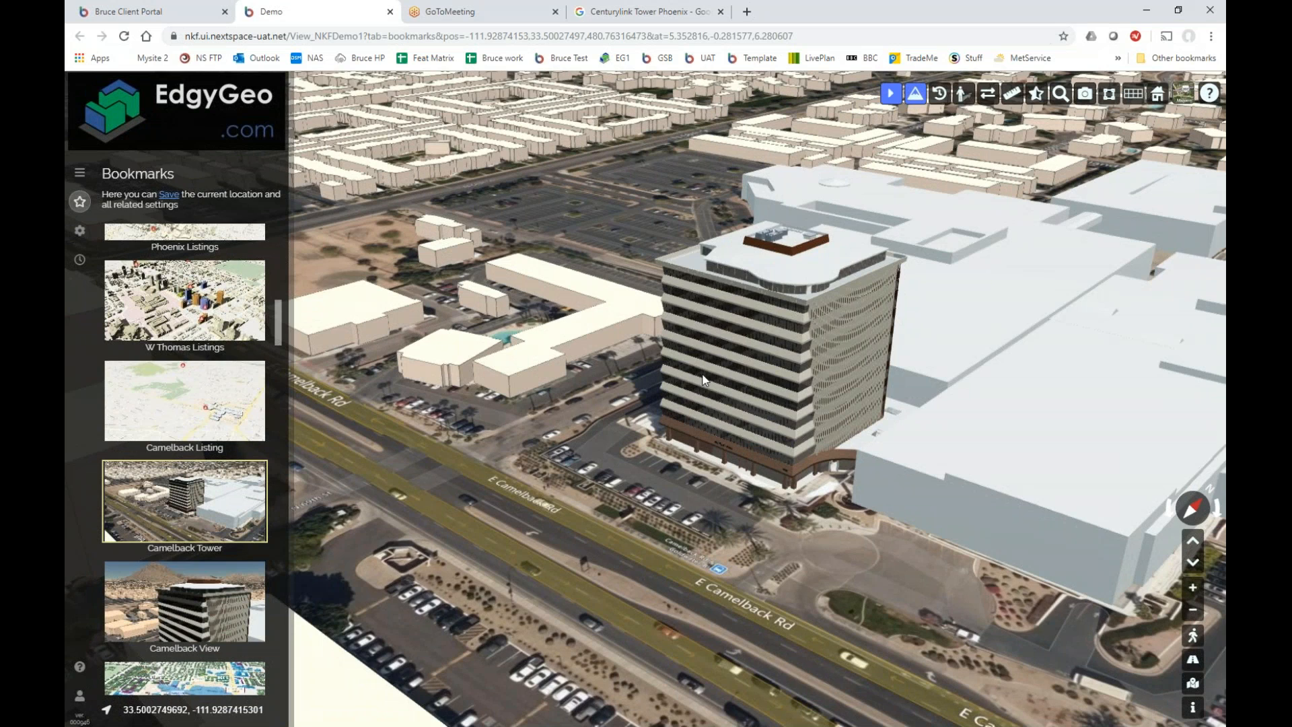
pyautogui.moveTo(702, 381); pyautogui.dragTo(651, 410)
pyautogui.scroll(3, 651, 411)
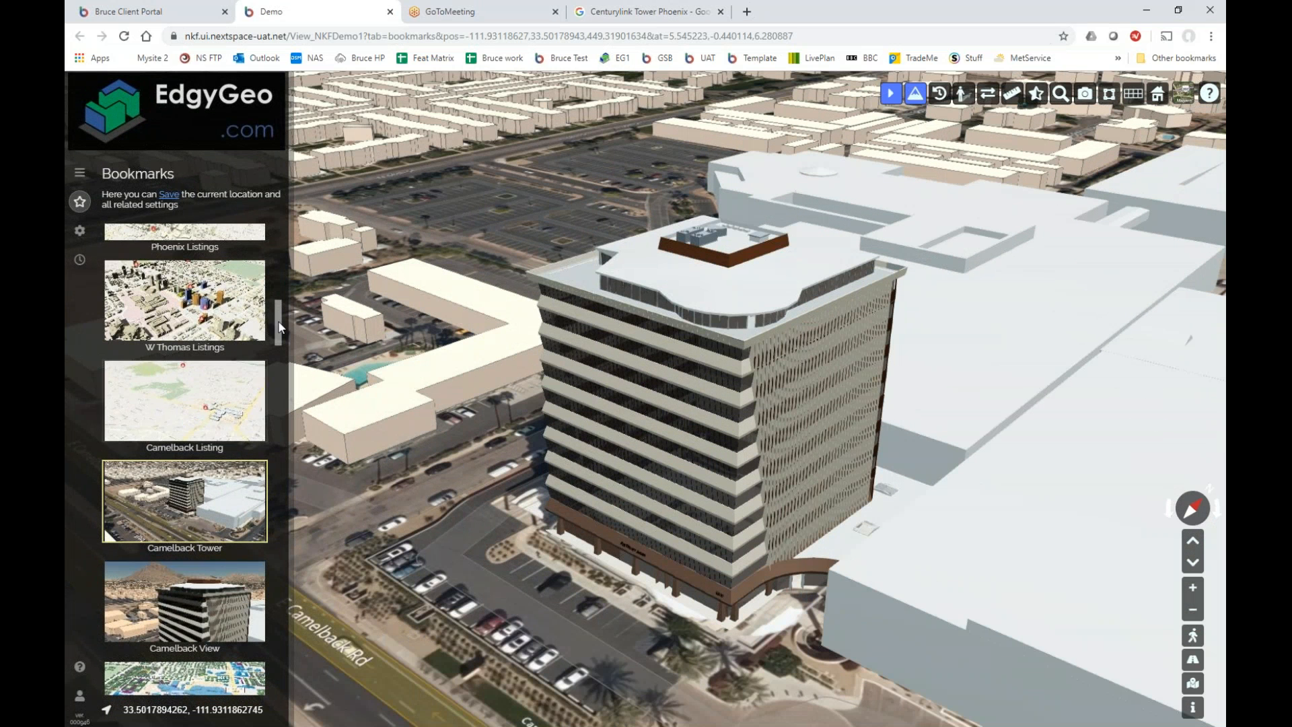
pyautogui.moveTo(280, 329); pyautogui.dragTo(277, 349)
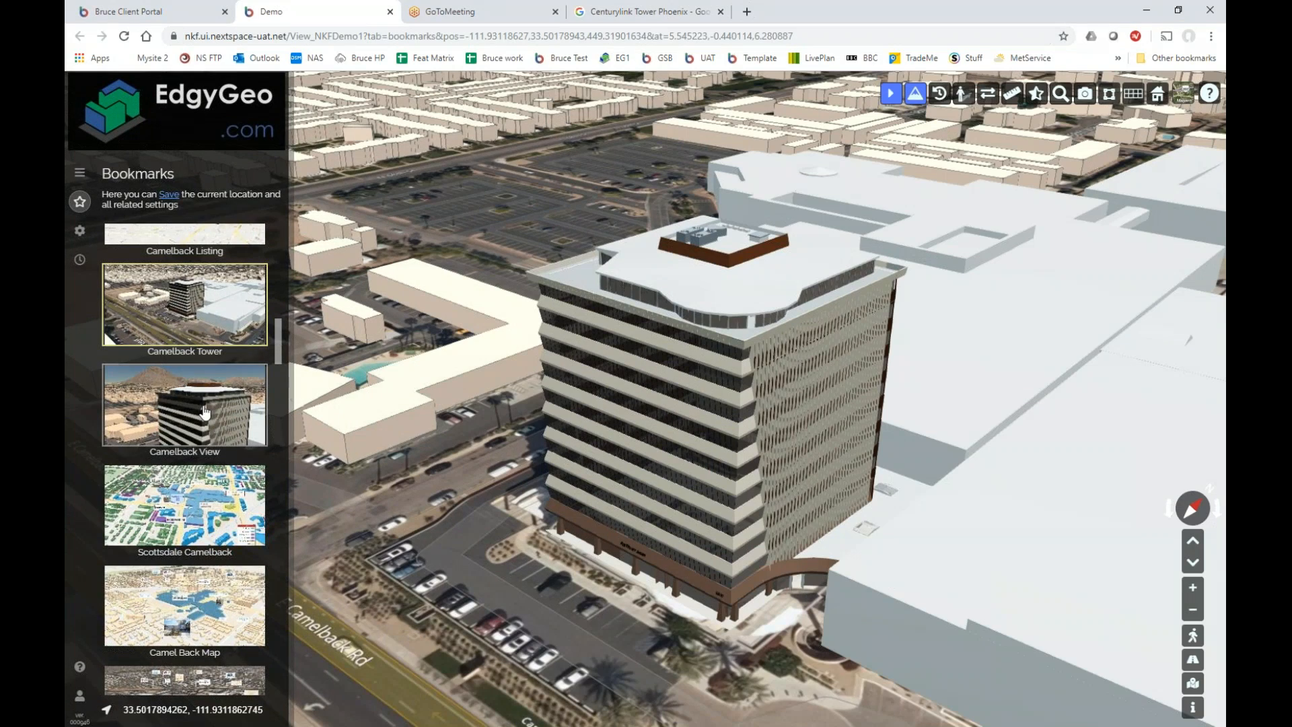
pyautogui.click(236, 407)
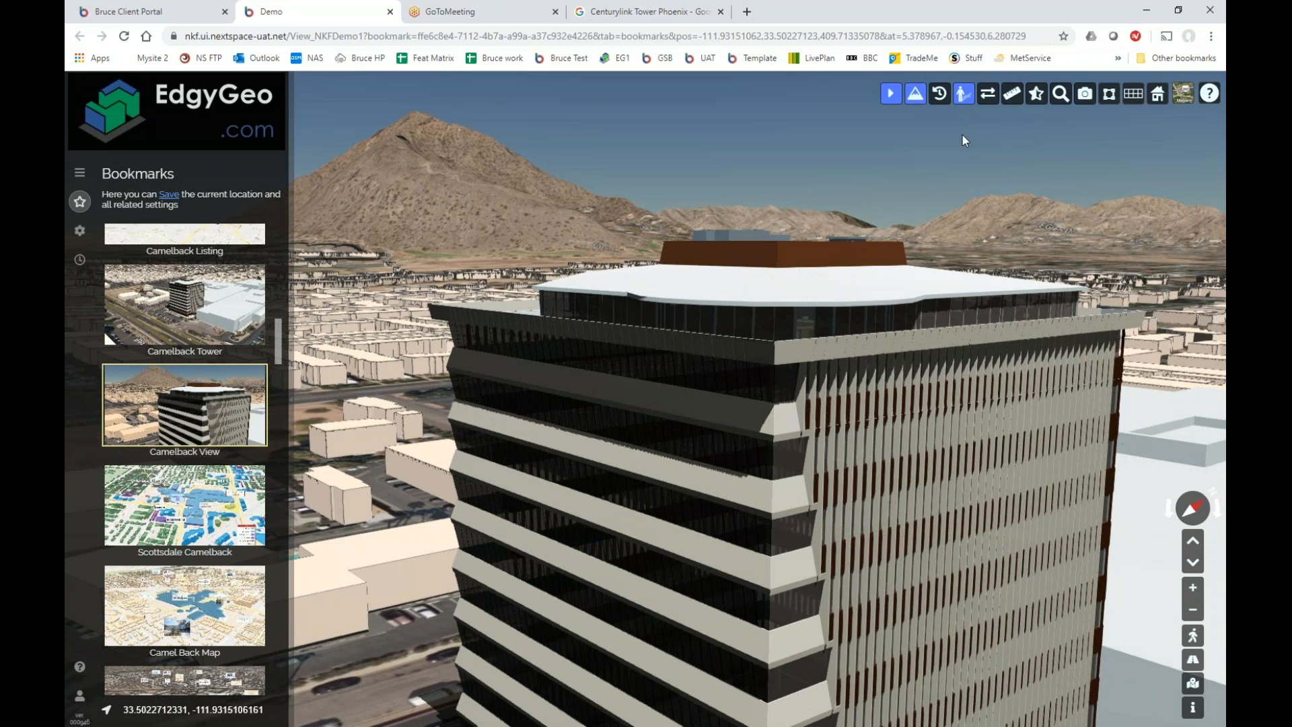
# Turn building shadows on, swing the camera down, then reset to the Camelback View bookmark.
pyautogui.click(969, 101)
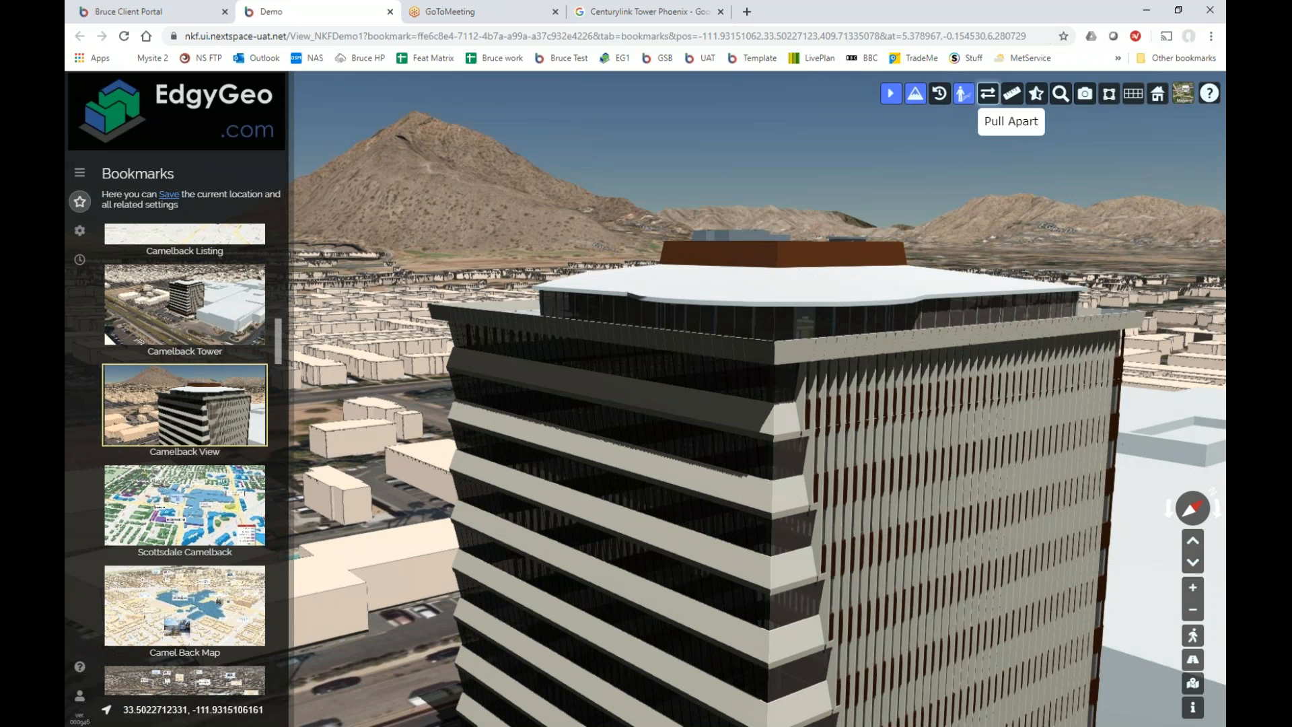
pyautogui.scroll(-5, 805, 259)
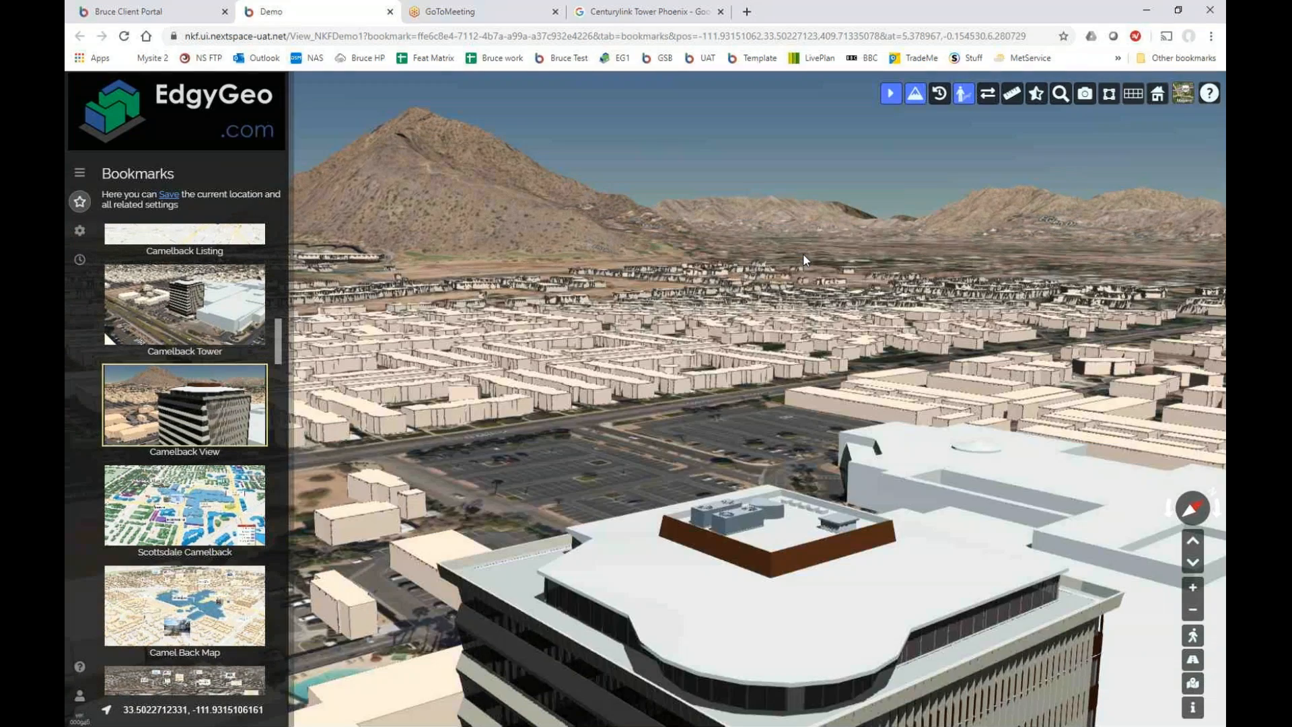
pyautogui.moveTo(803, 253); pyautogui.dragTo(807, 247)
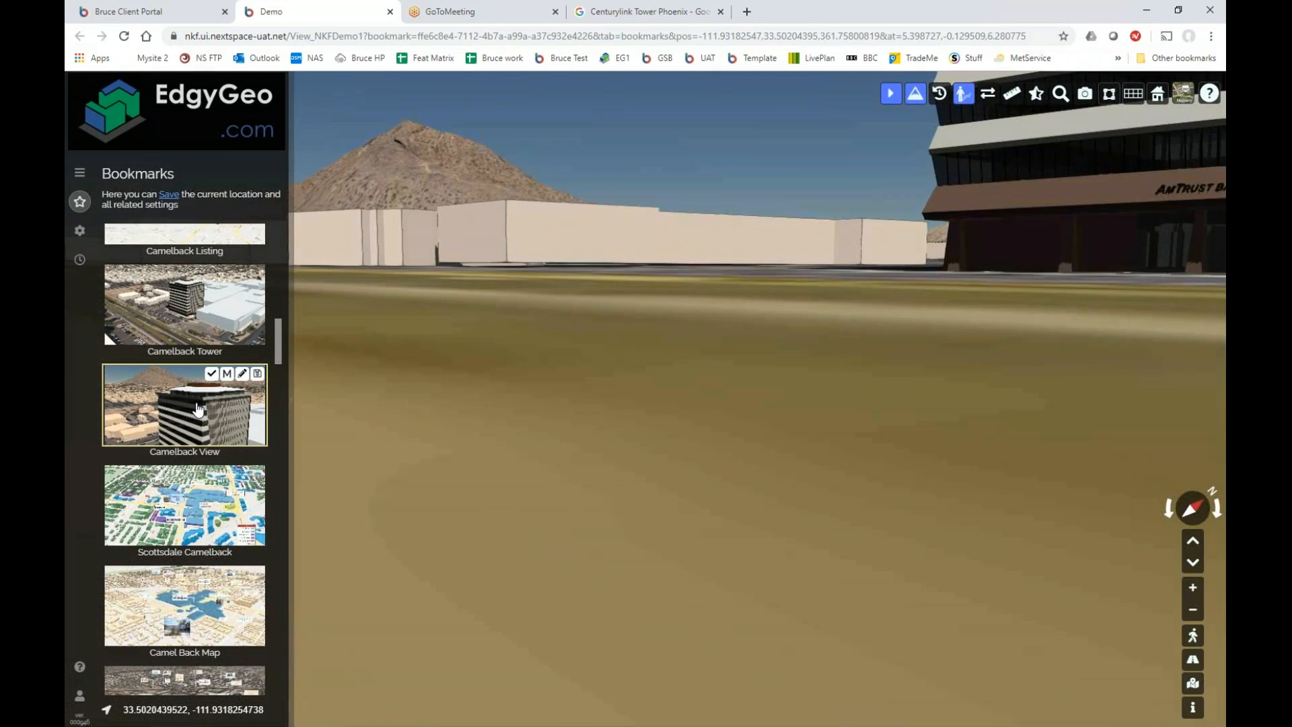
pyautogui.click(198, 409)
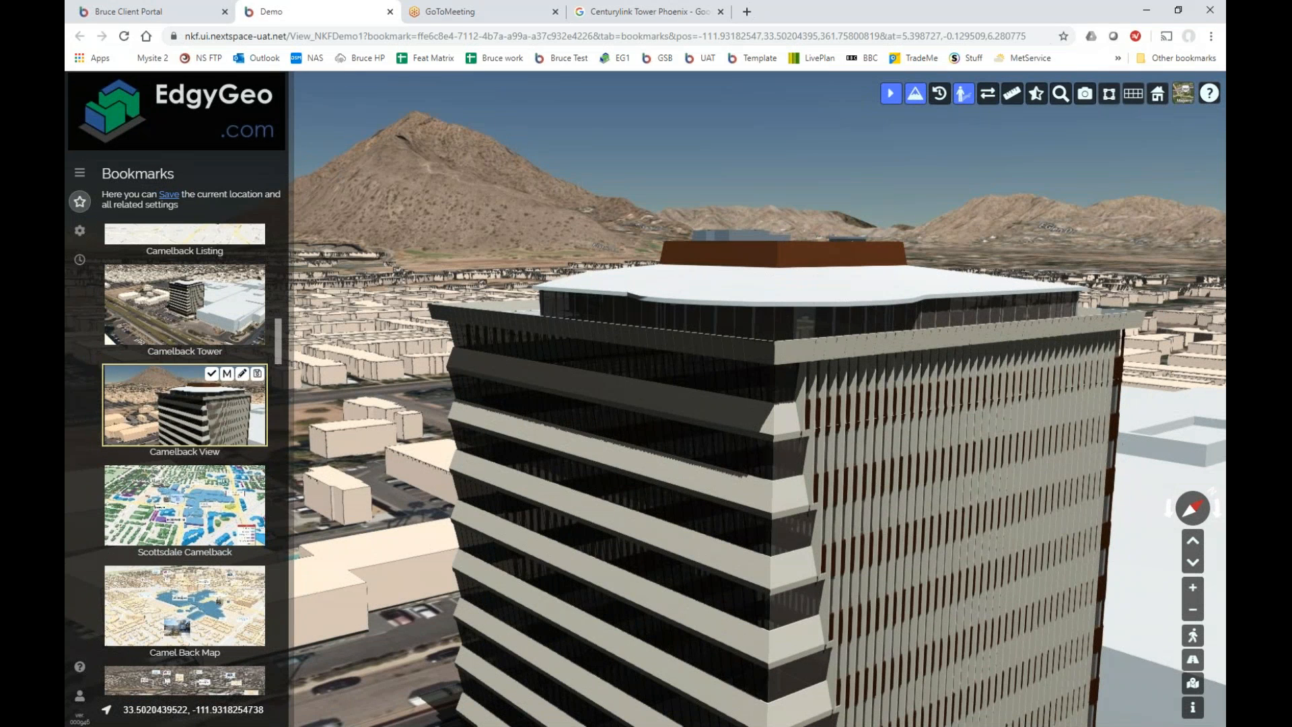
pyautogui.scroll(-1, 280, 350)
pyautogui.moveTo(279, 350); pyautogui.dragTo(285, 334)
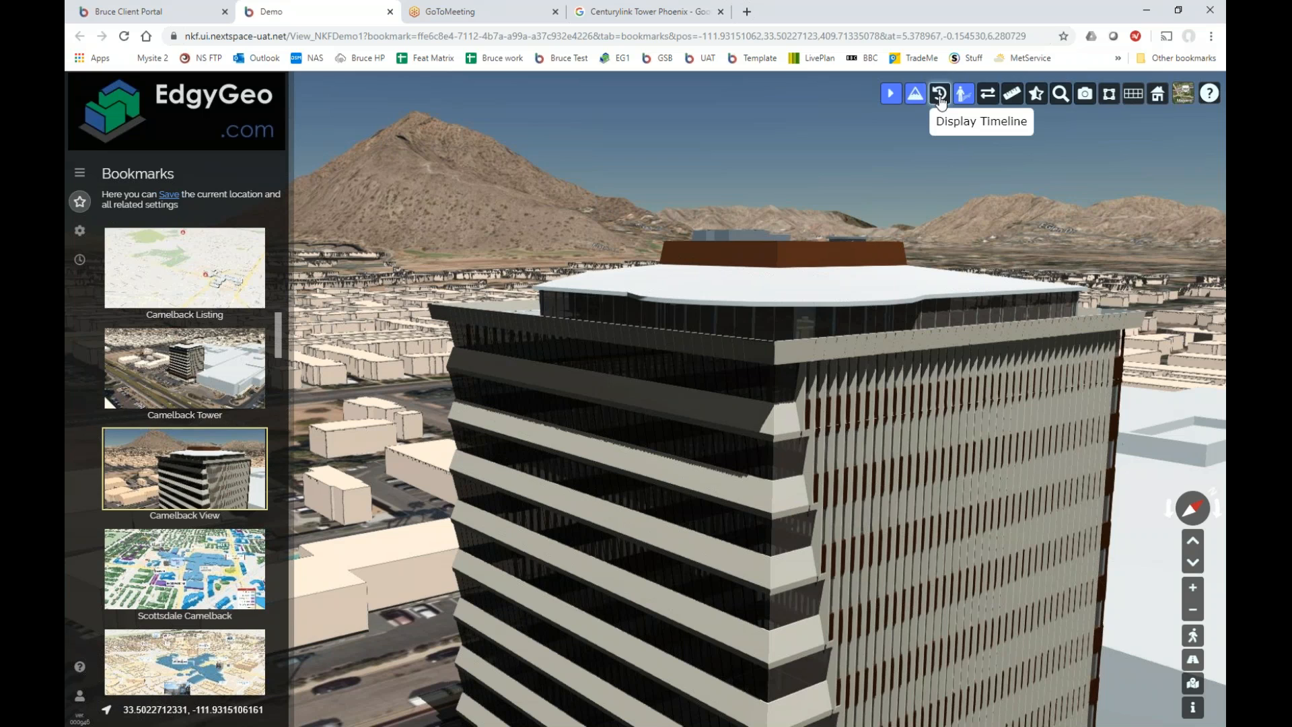
# Show the timeline and move the scene time to about 17:00 UTC on May 29 2019.
pyautogui.scroll(-2, 866, 261)
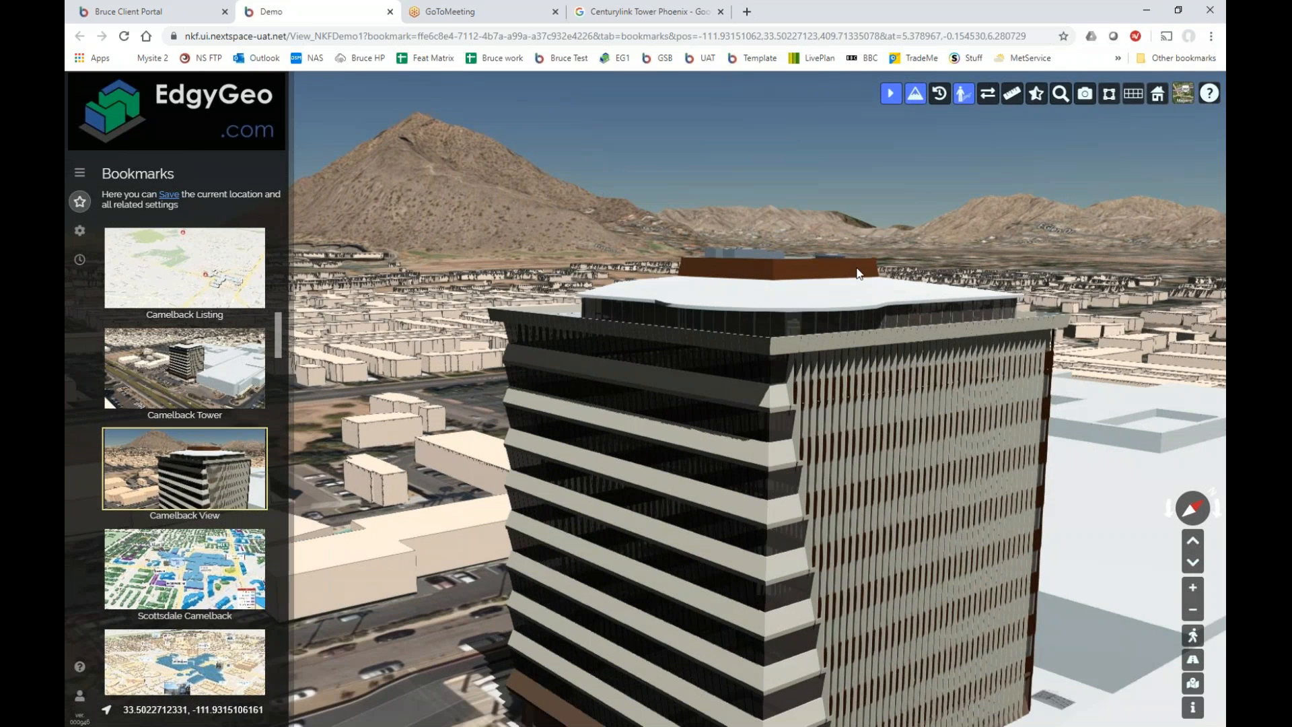
pyautogui.scroll(-3, 849, 307)
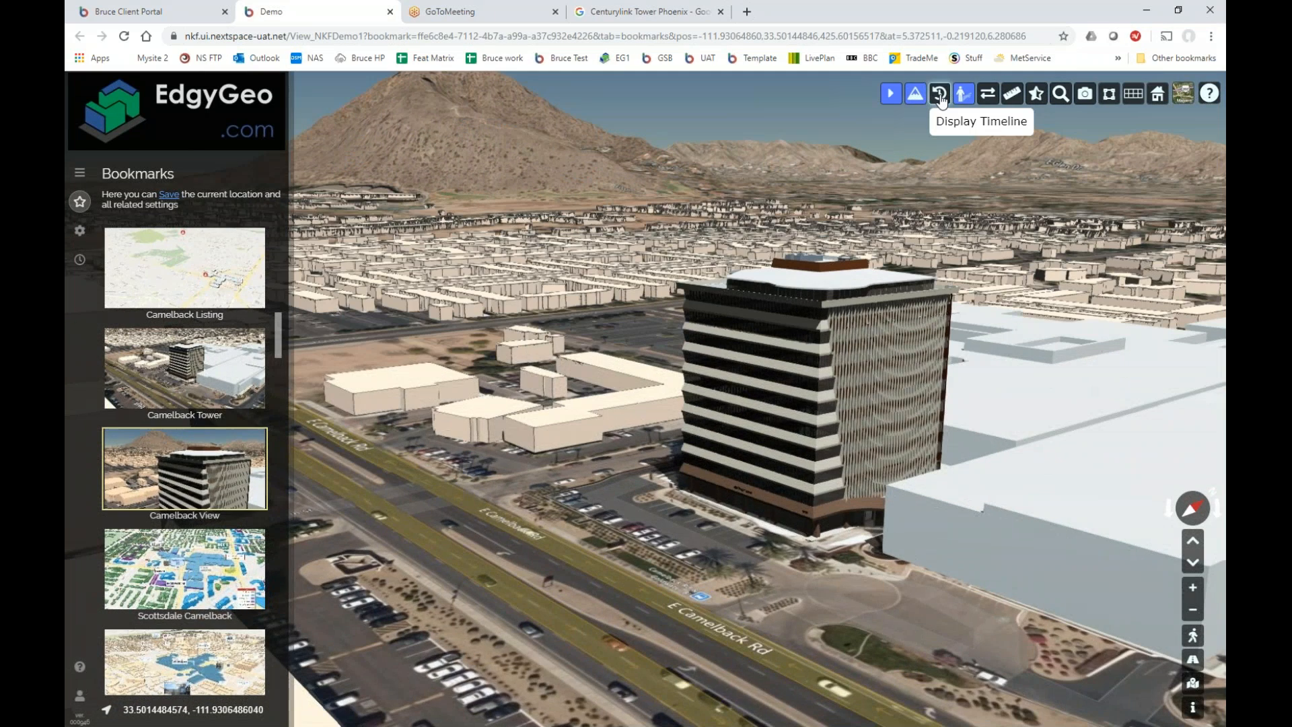
pyautogui.click(941, 100)
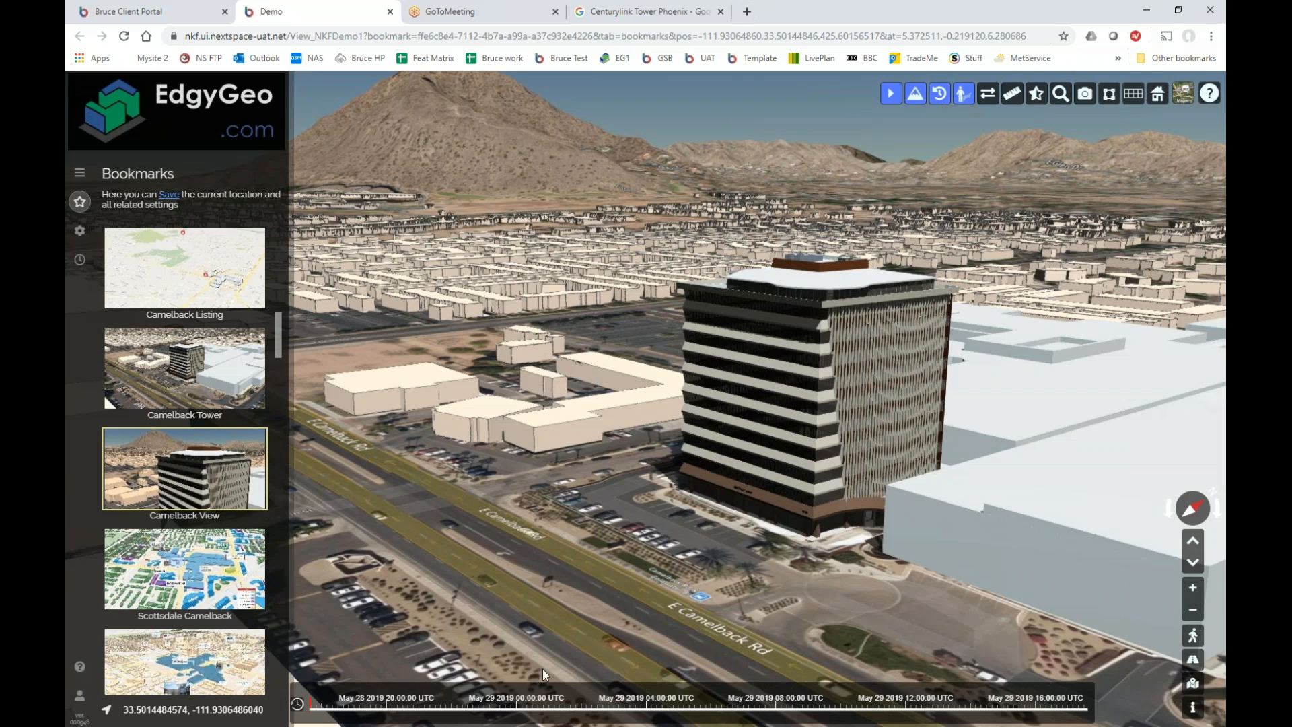
pyautogui.moveTo(350, 708)
pyautogui.mouseDown()
pyautogui.moveTo(1058, 693)
pyautogui.moveTo(1036, 692)
pyautogui.mouseUp()
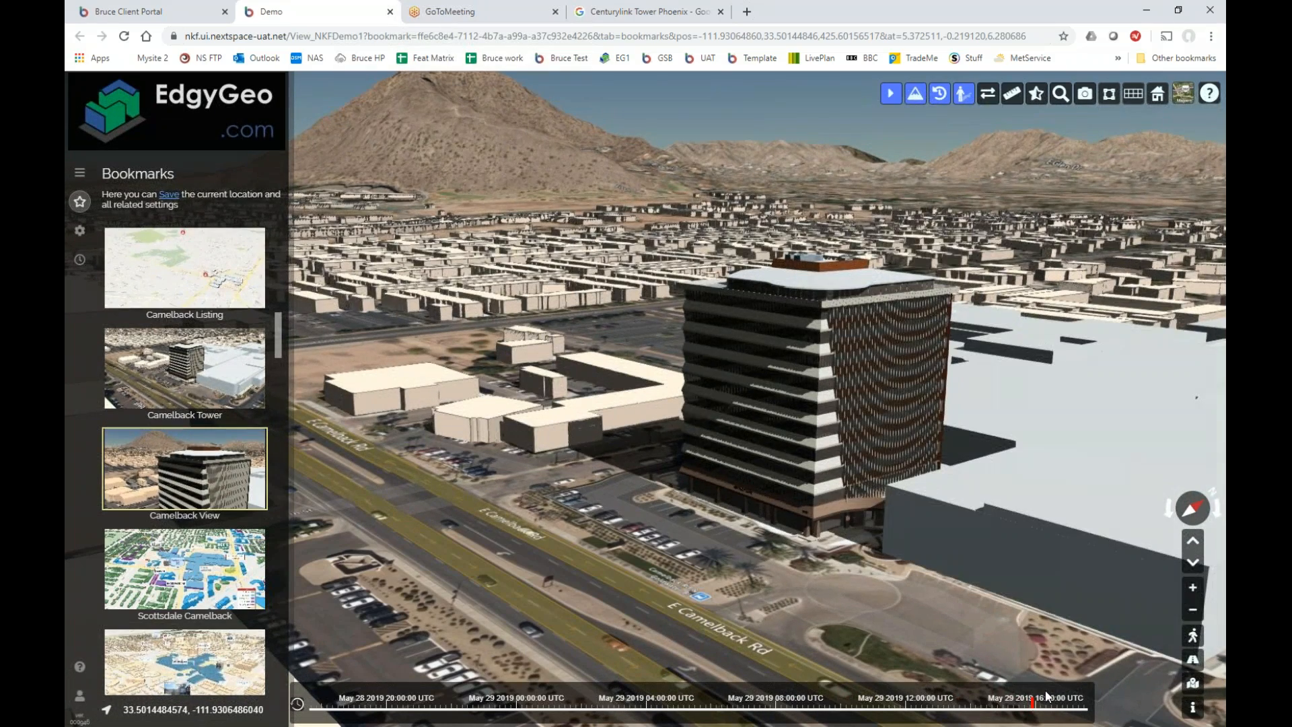
pyautogui.click(1055, 696)
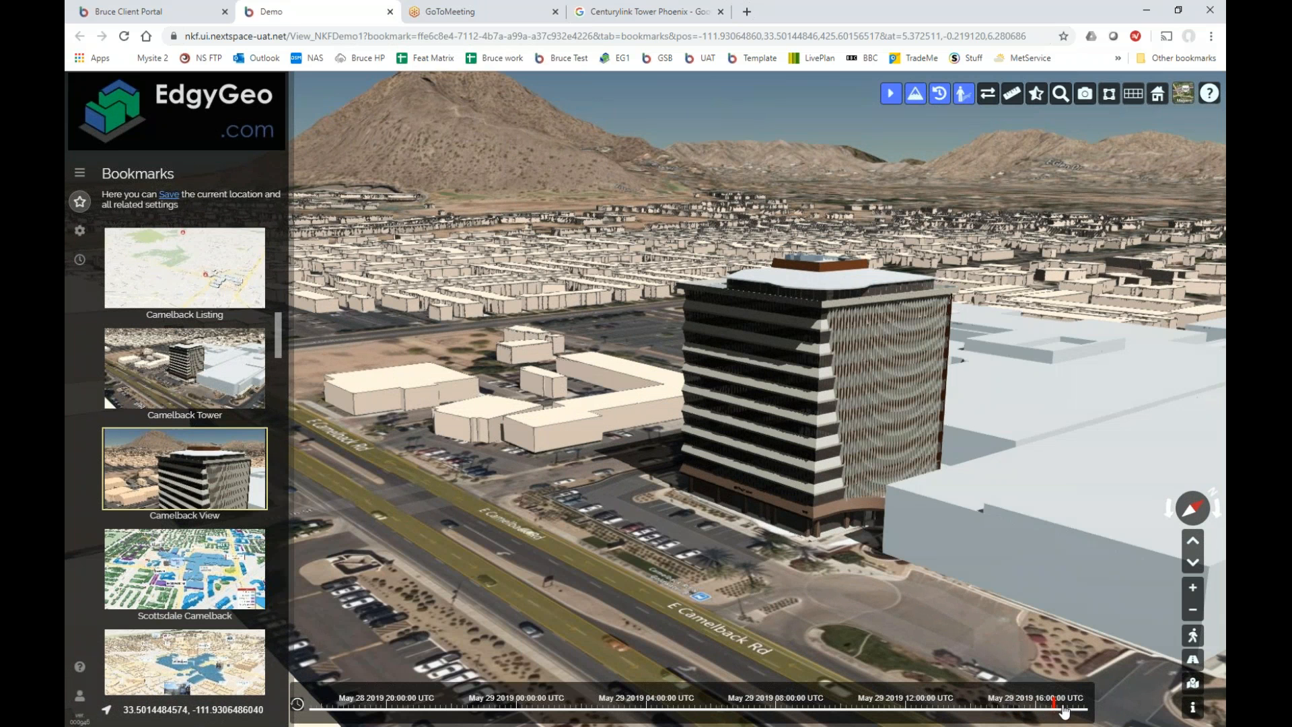
pyautogui.scroll(2, 1069, 703)
pyautogui.scroll(11, 1016, 708)
pyautogui.scroll(1, 916, 706)
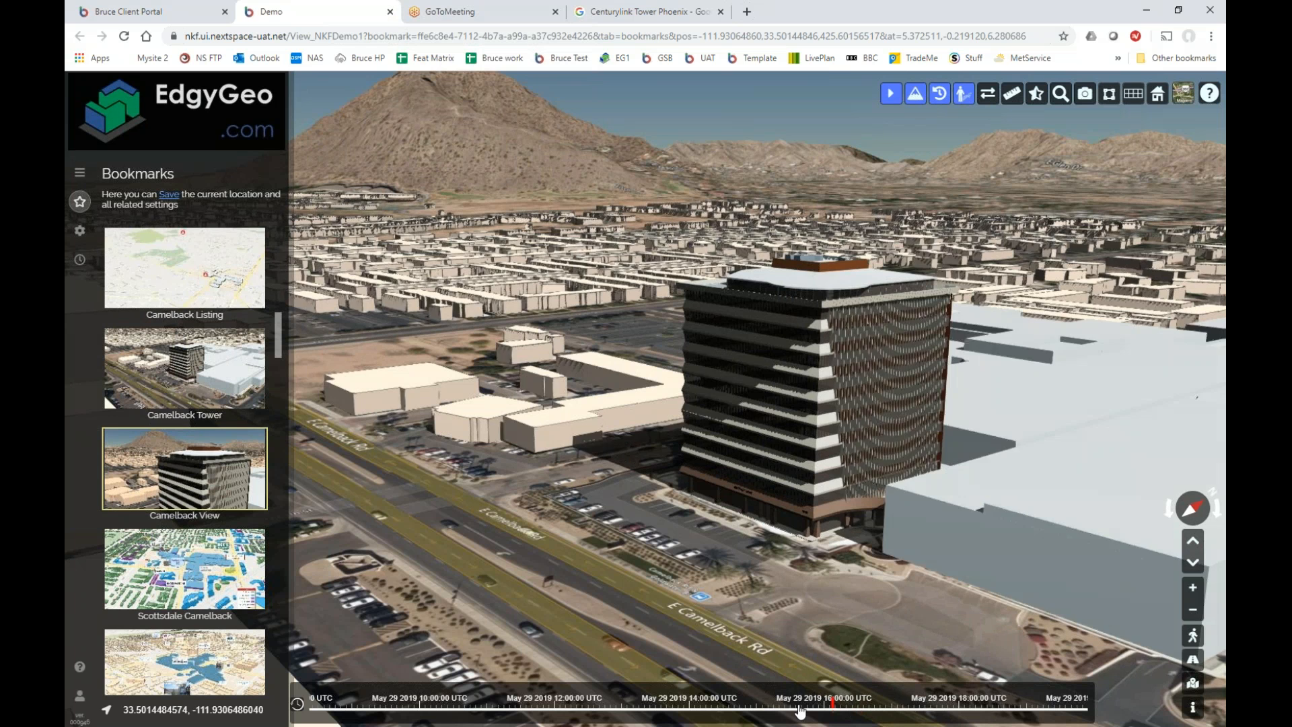
pyautogui.moveTo(910, 705)
pyautogui.mouseDown()
pyautogui.moveTo(949, 705)
pyautogui.moveTo(899, 708)
pyautogui.mouseUp()
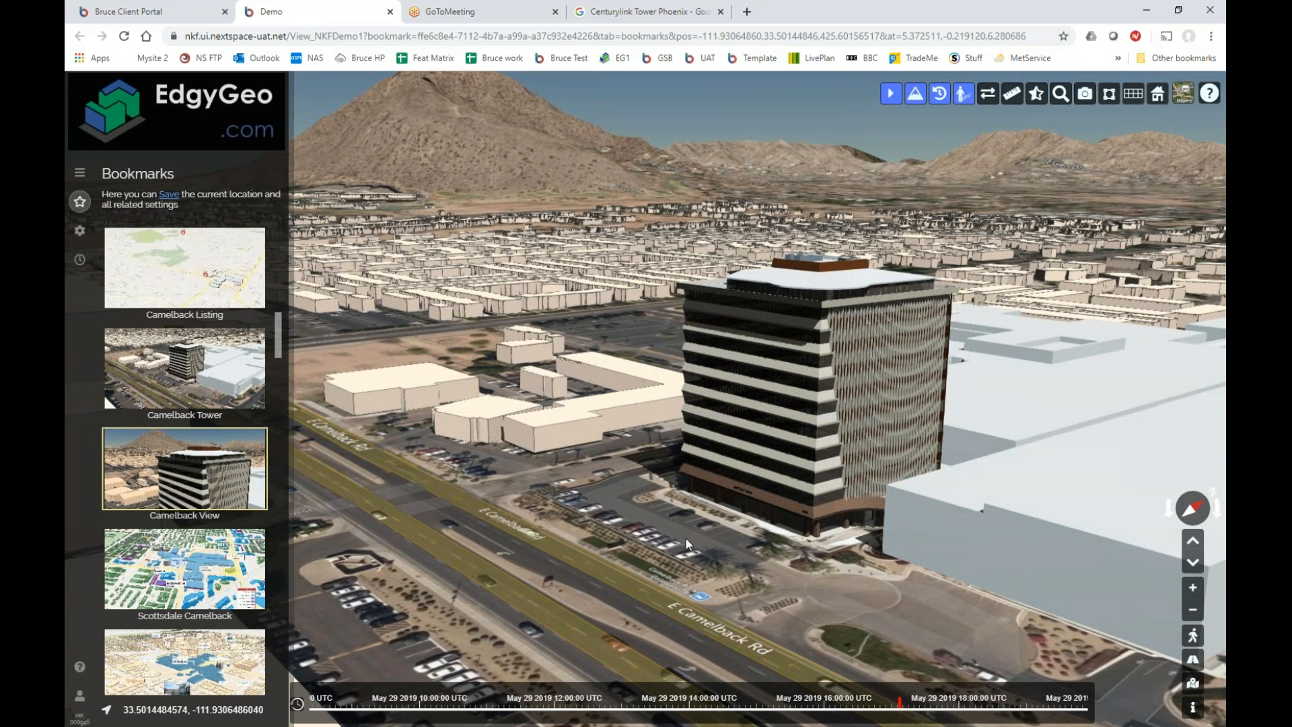
pyautogui.moveTo(223, 504)
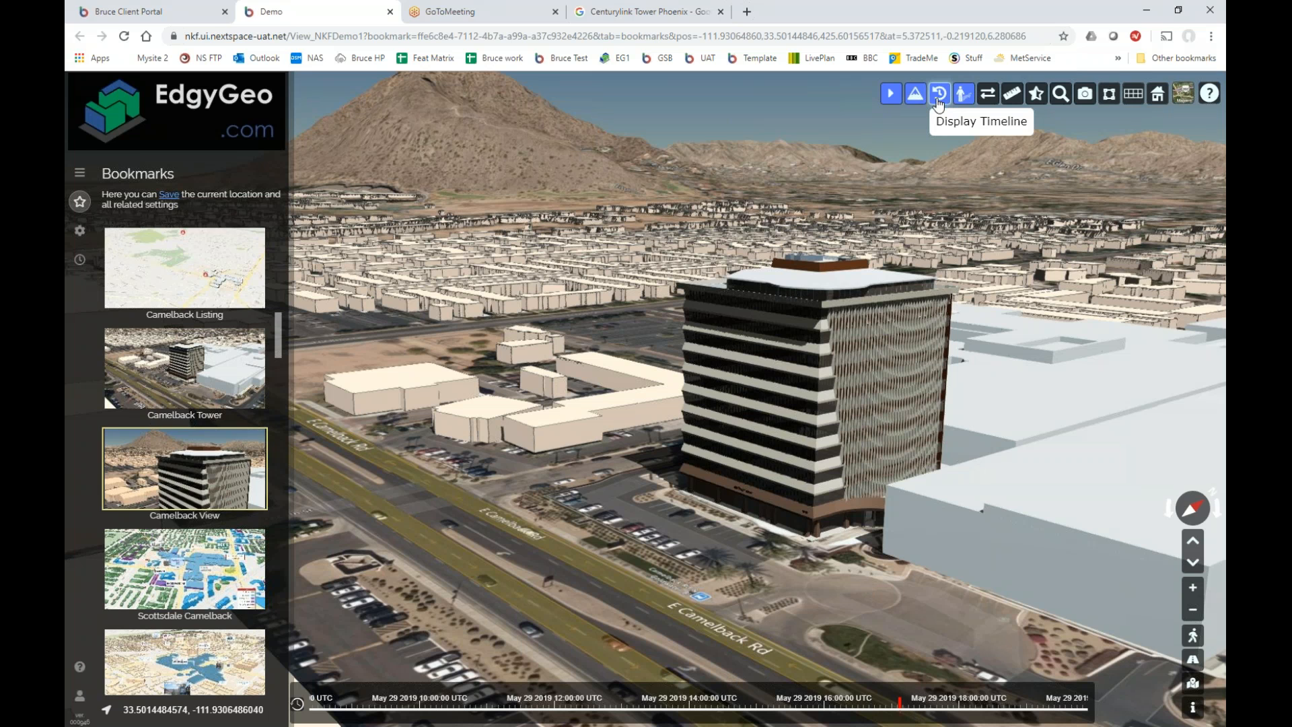
pyautogui.click(939, 98)
pyautogui.moveTo(785, 399); pyautogui.dragTo(794, 406)
pyautogui.scroll(-3, 486, 458)
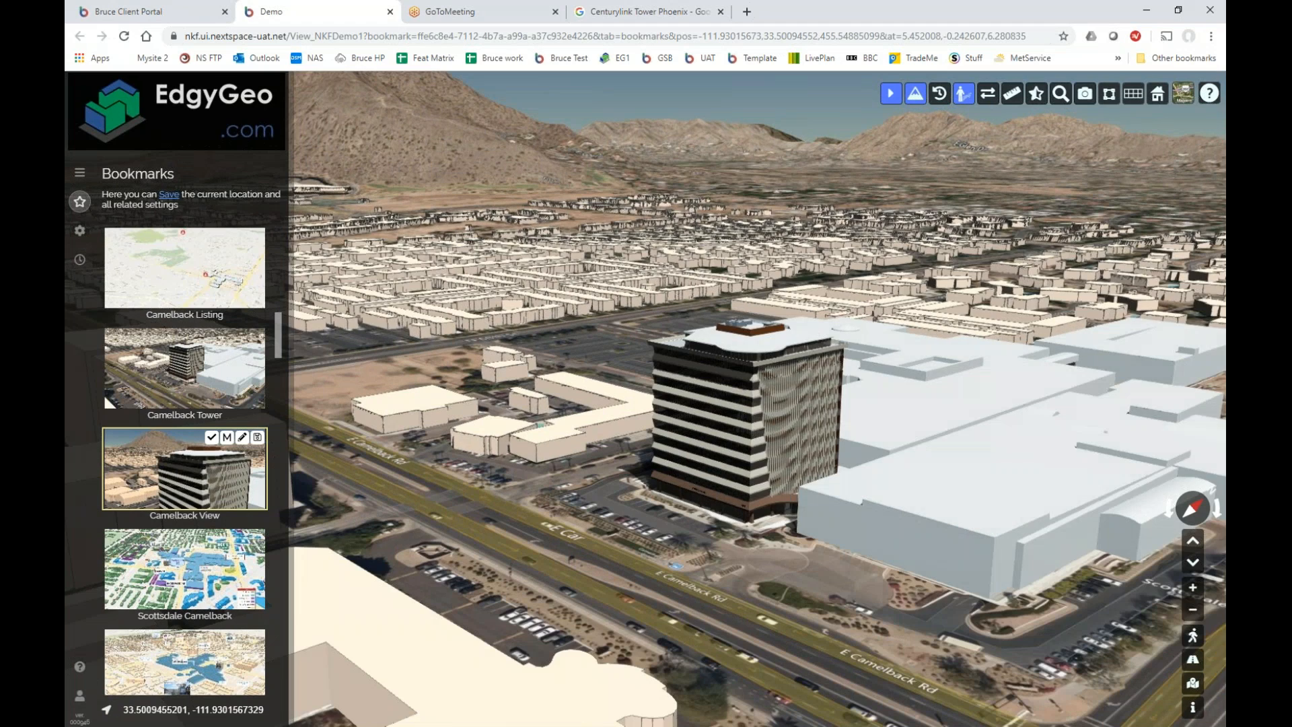
pyautogui.click(175, 474)
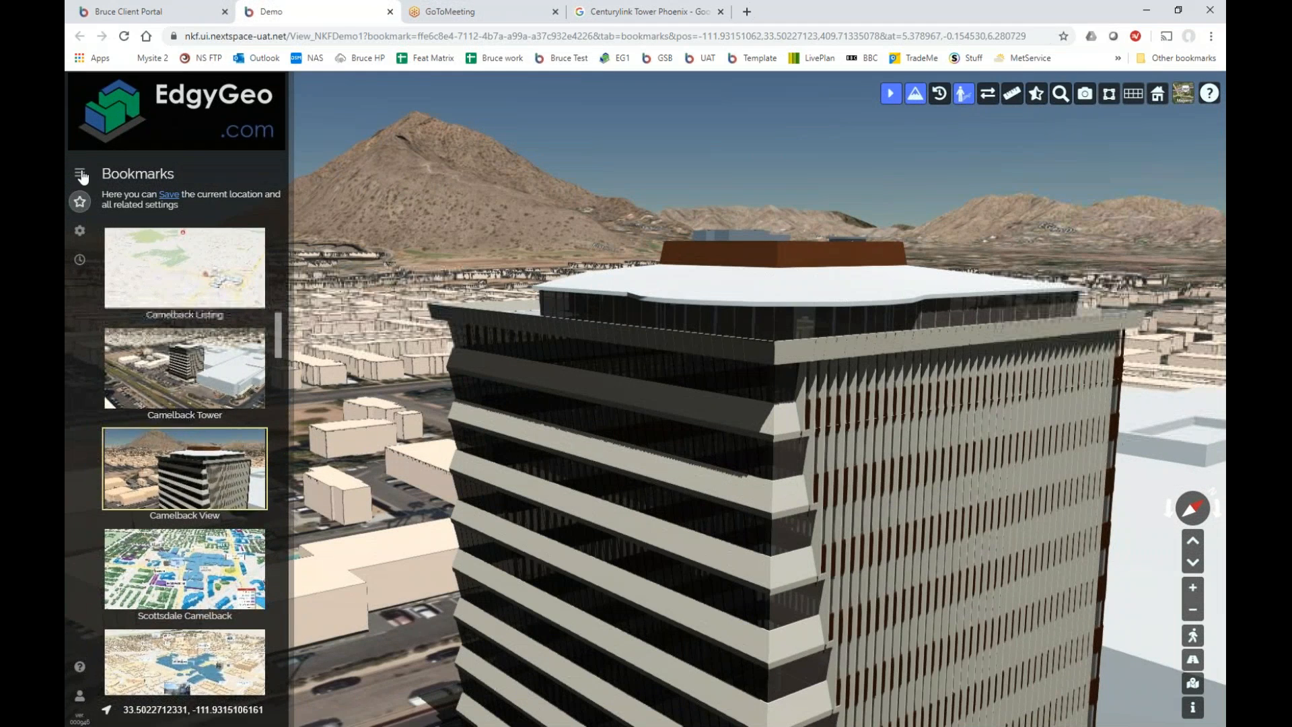
pyautogui.click(81, 174)
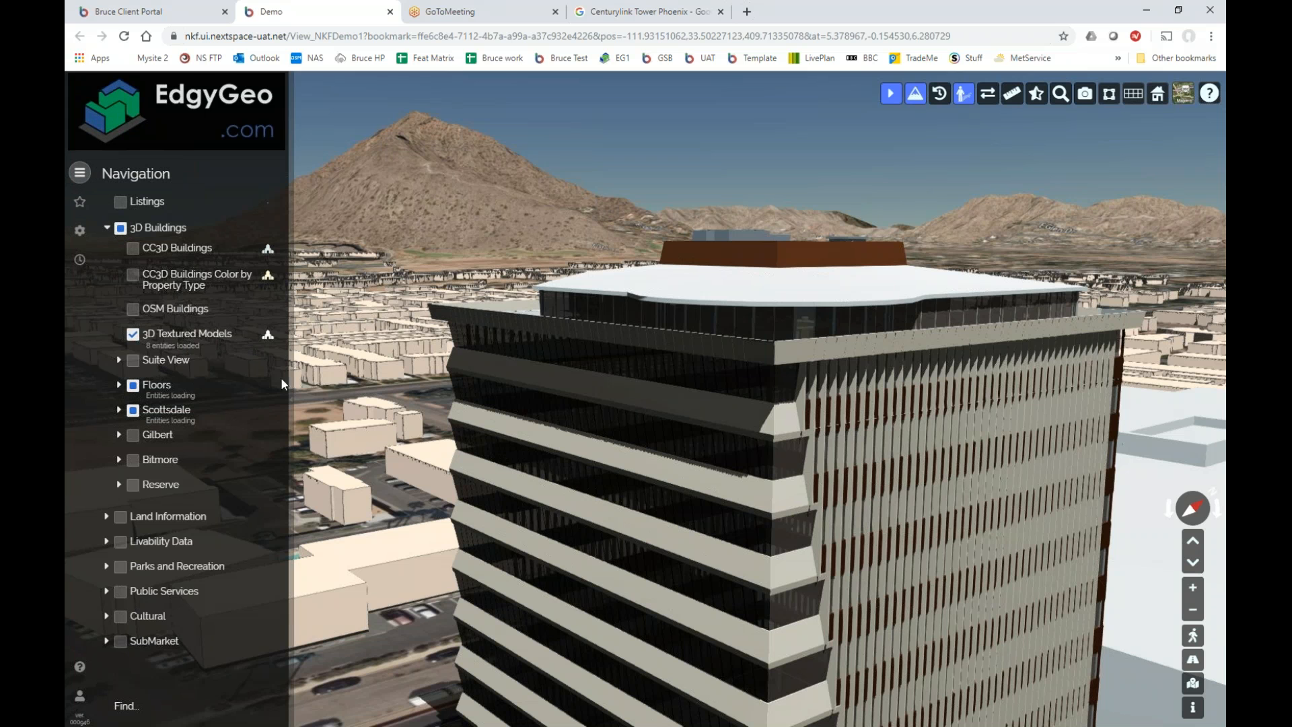
pyautogui.click(79, 201)
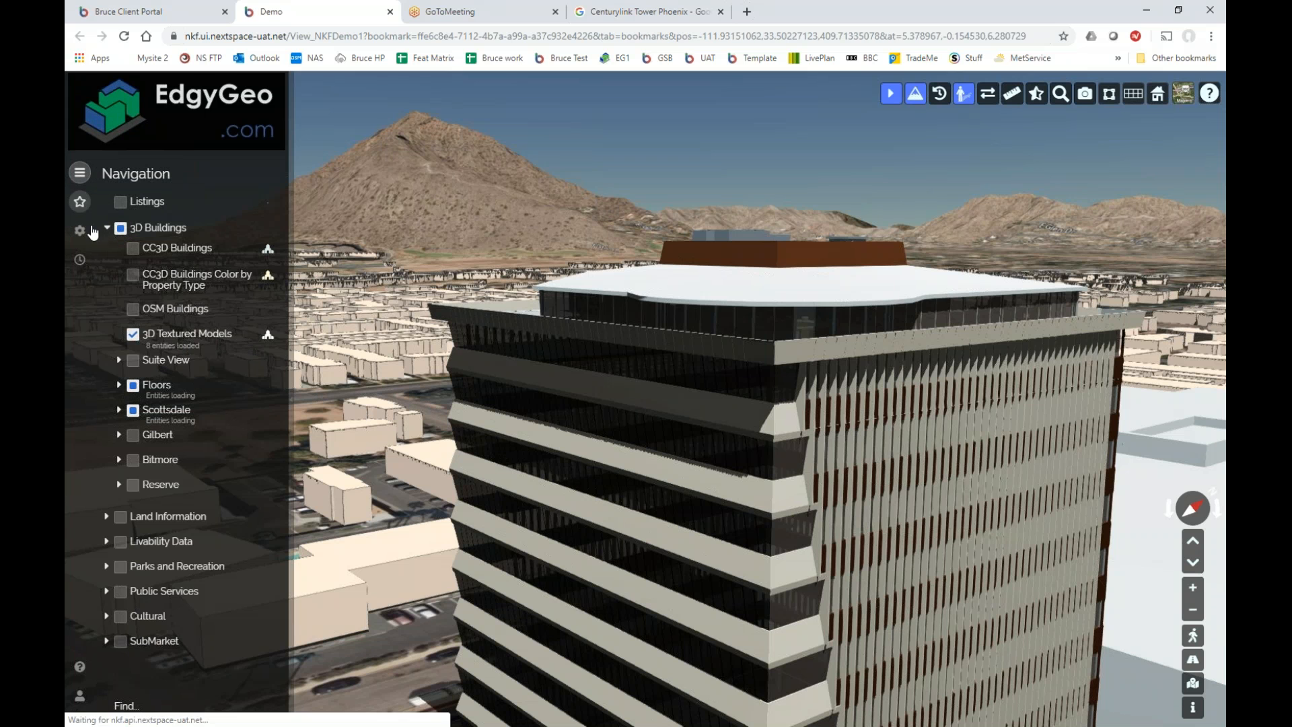
pyautogui.scroll(-2, 212, 479)
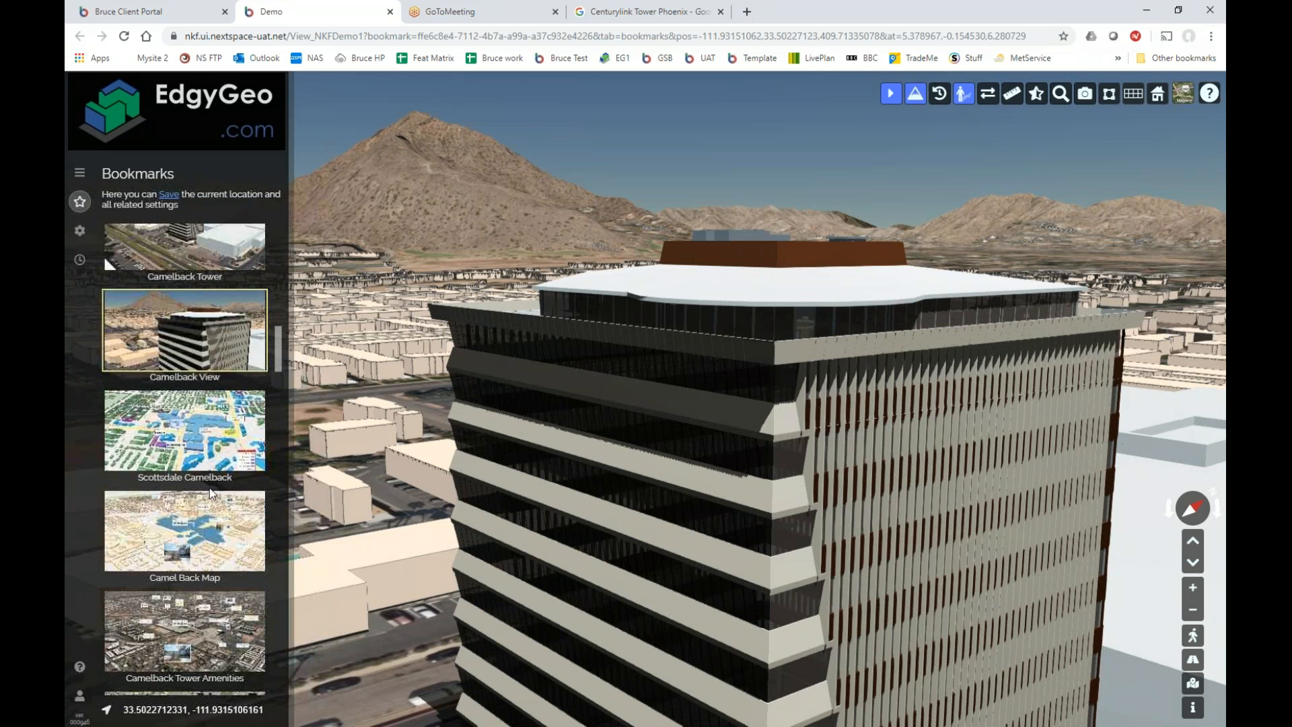
pyautogui.click(168, 435)
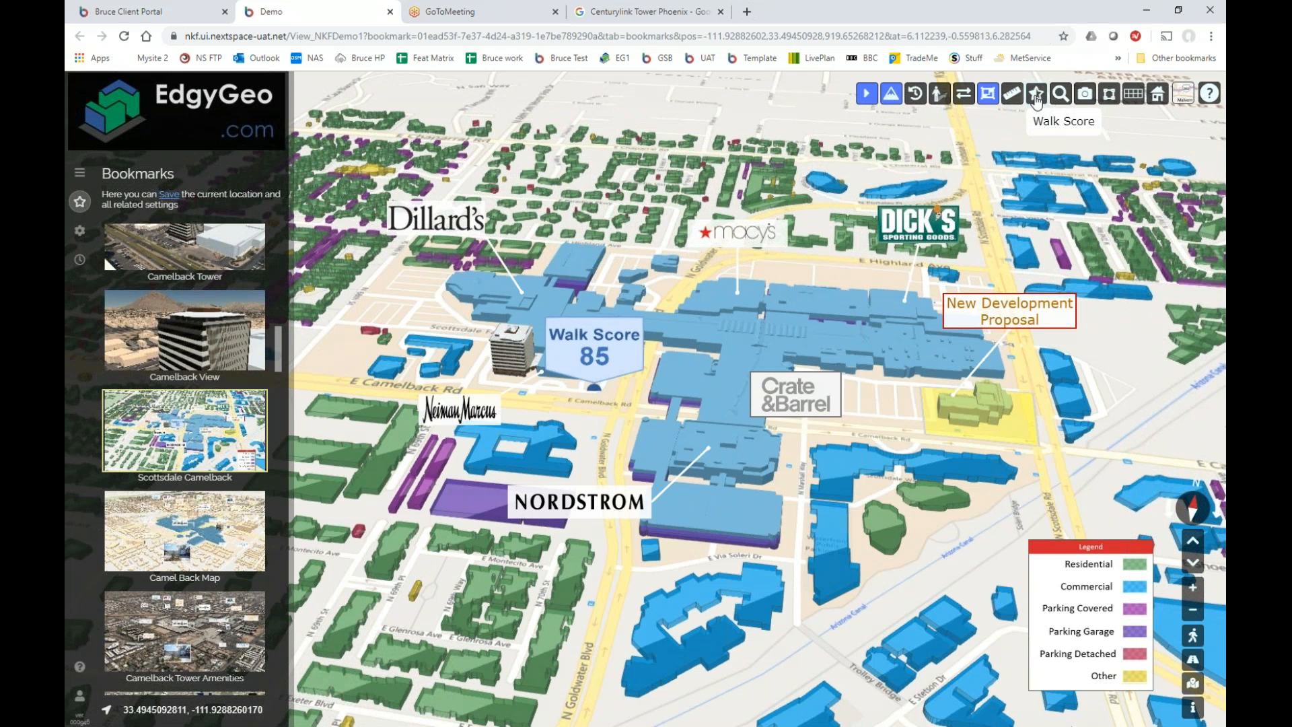
# Check Walk Scores at two map points (79 and 38), then turn the Walk Score tool off.
pyautogui.click(1038, 95)
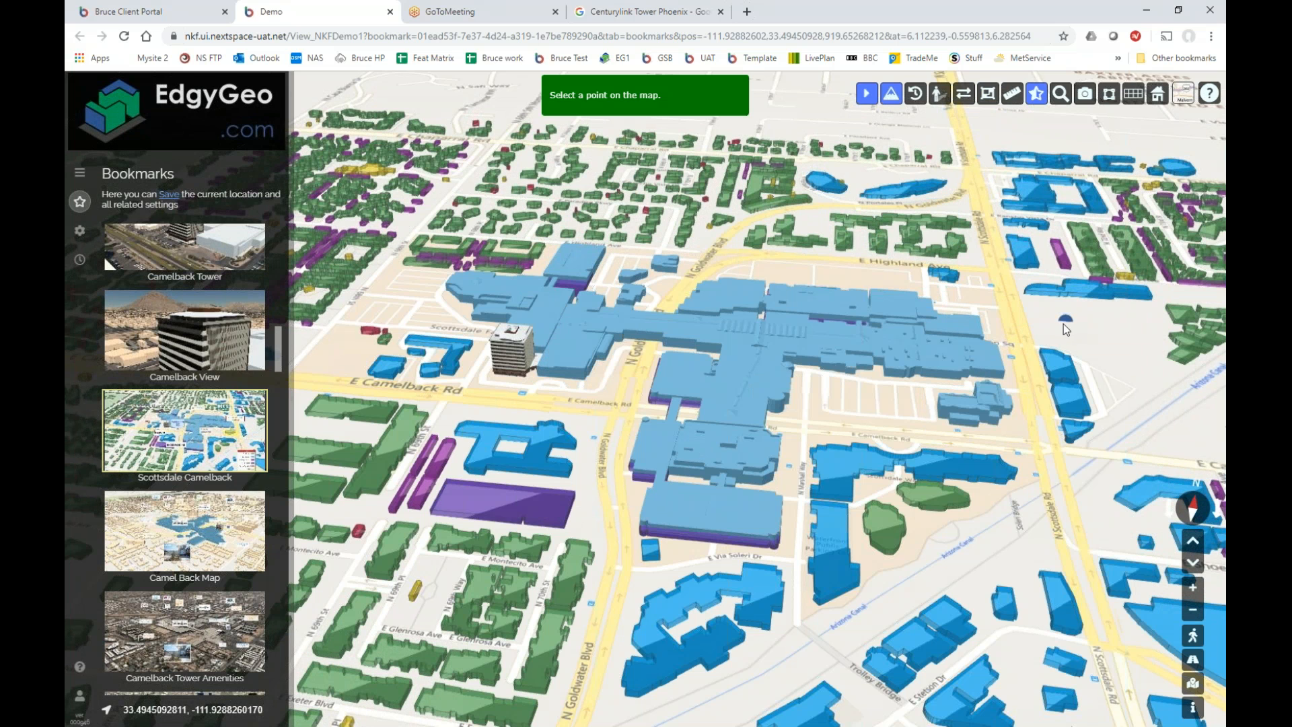
pyautogui.click(1065, 323)
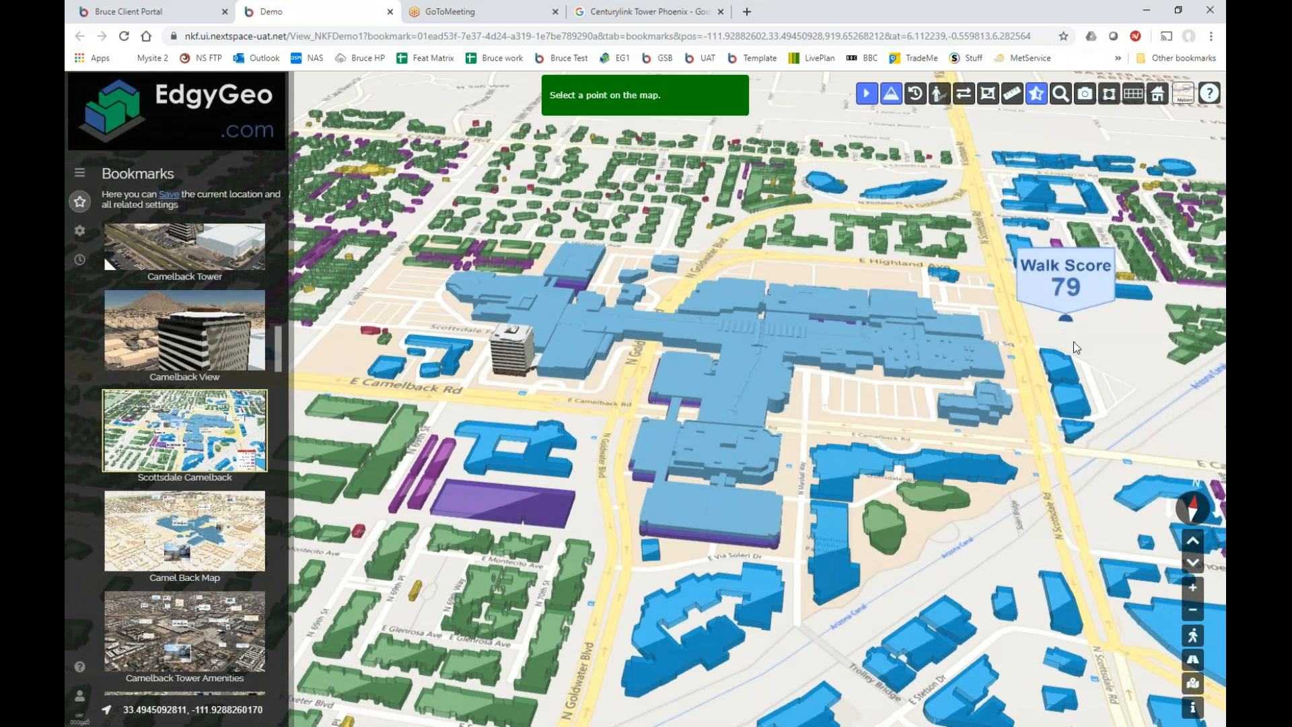
pyautogui.click(505, 158)
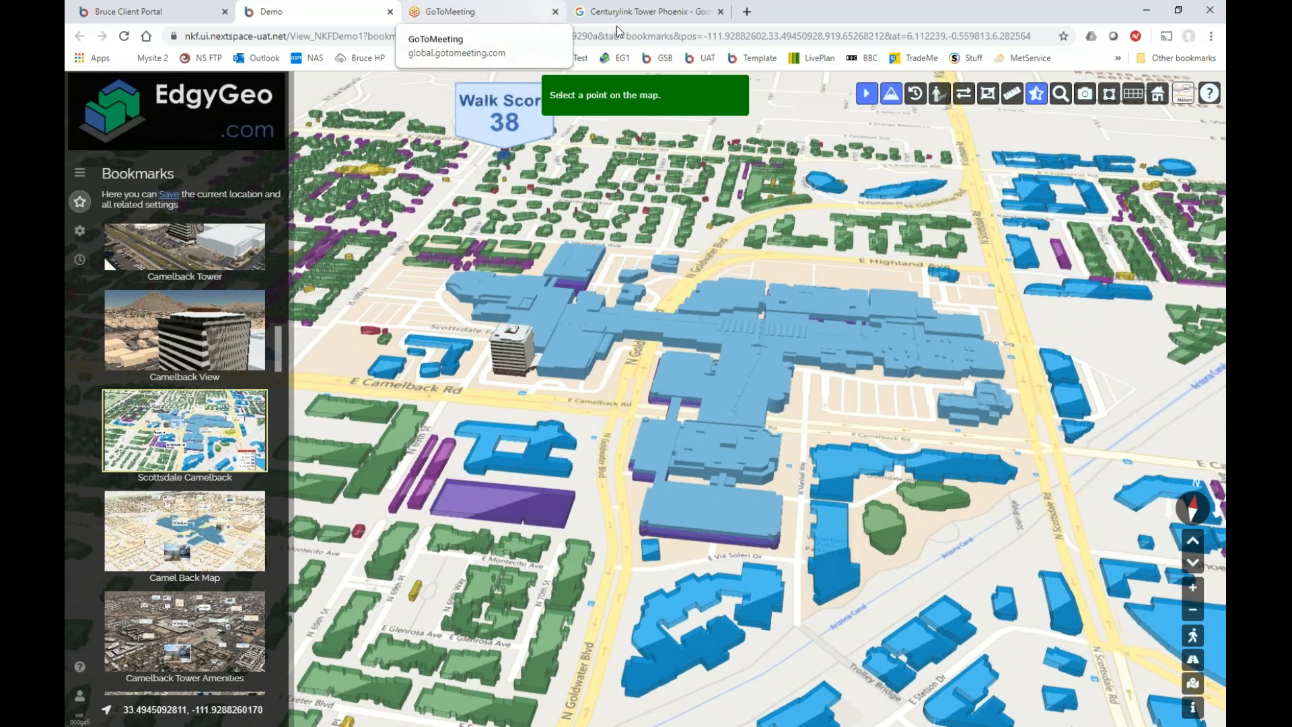
pyautogui.click(1037, 98)
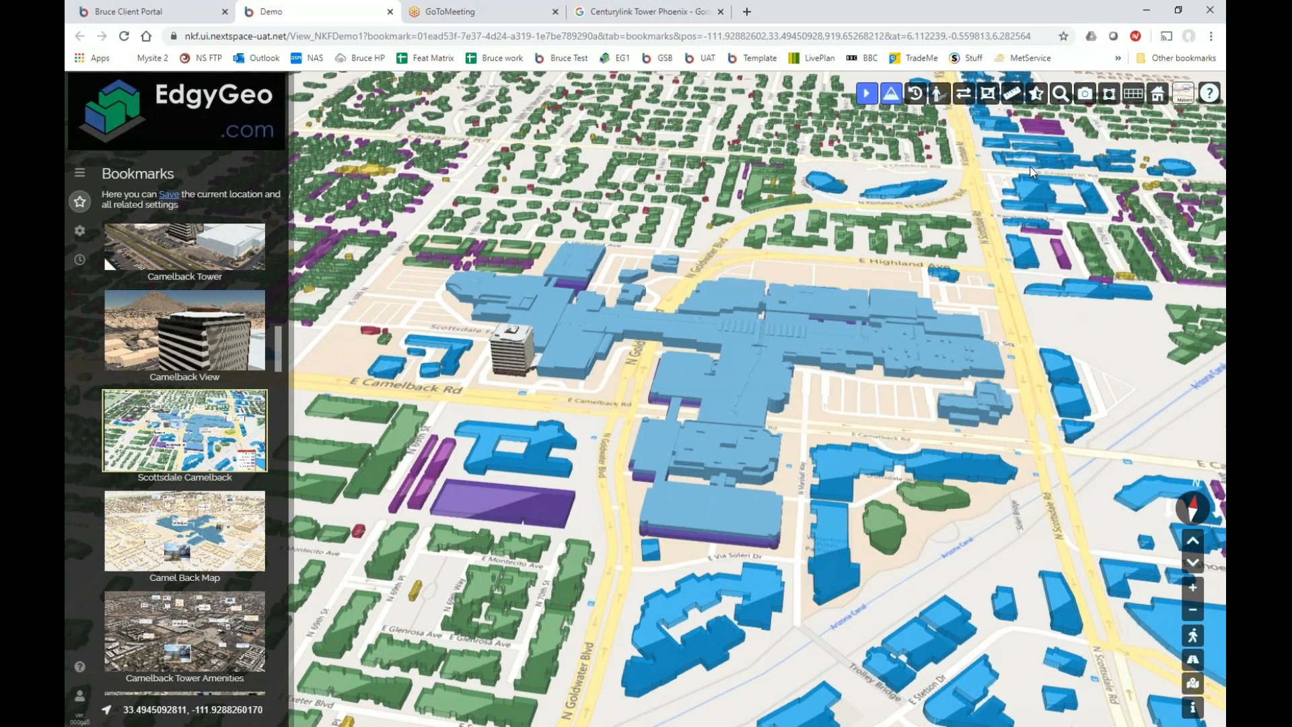
pyautogui.moveTo(176, 410)
# Edit the Scottsdale Camelback bookmark's markup and browse the available line-end styles.
pyautogui.click(226, 402)
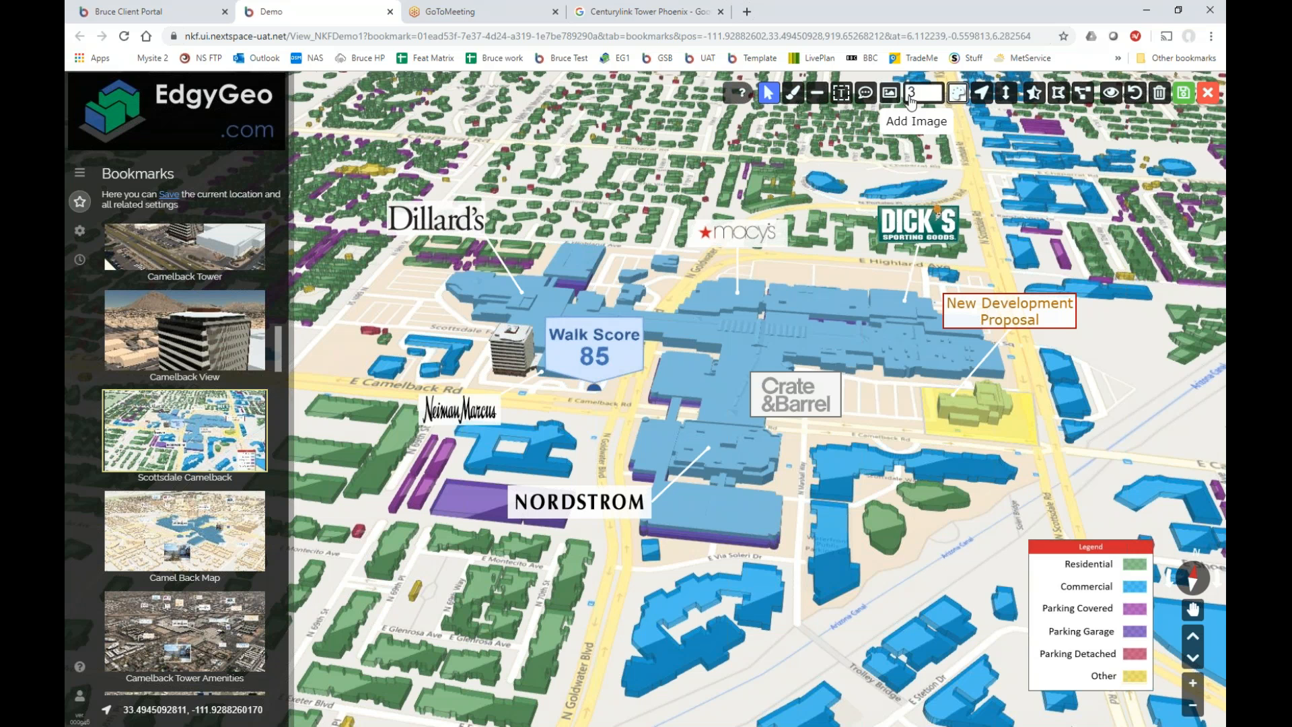
pyautogui.click(980, 94)
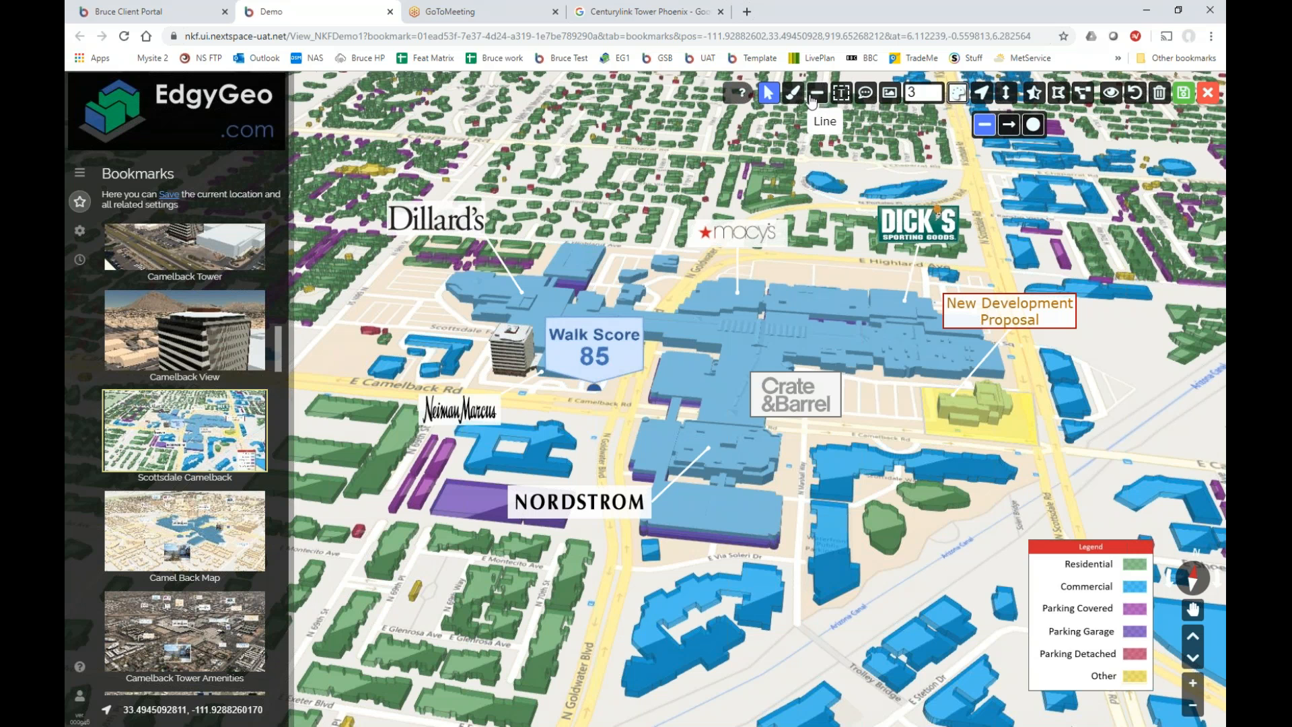
pyautogui.click(847, 99)
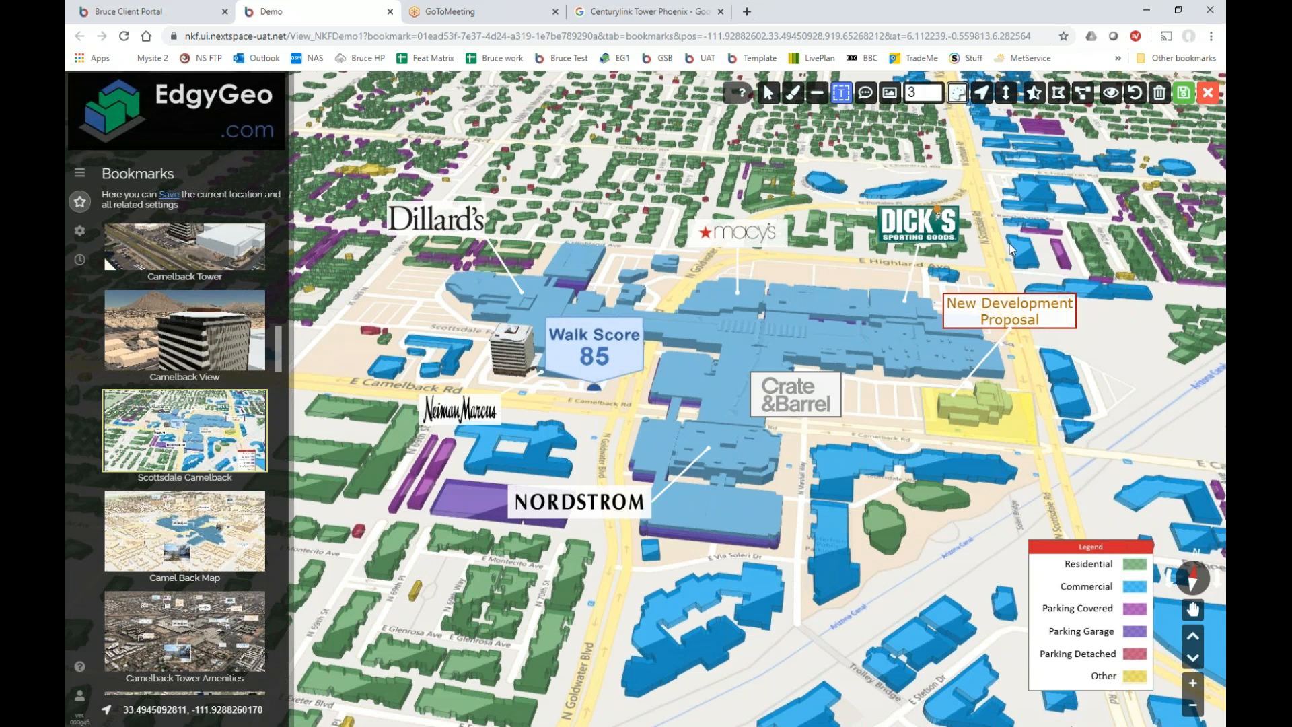
# Draw a text box on the upper-right map and type 'This is Text' in it.
pyautogui.moveTo(998, 185); pyautogui.dragTo(1136, 260)
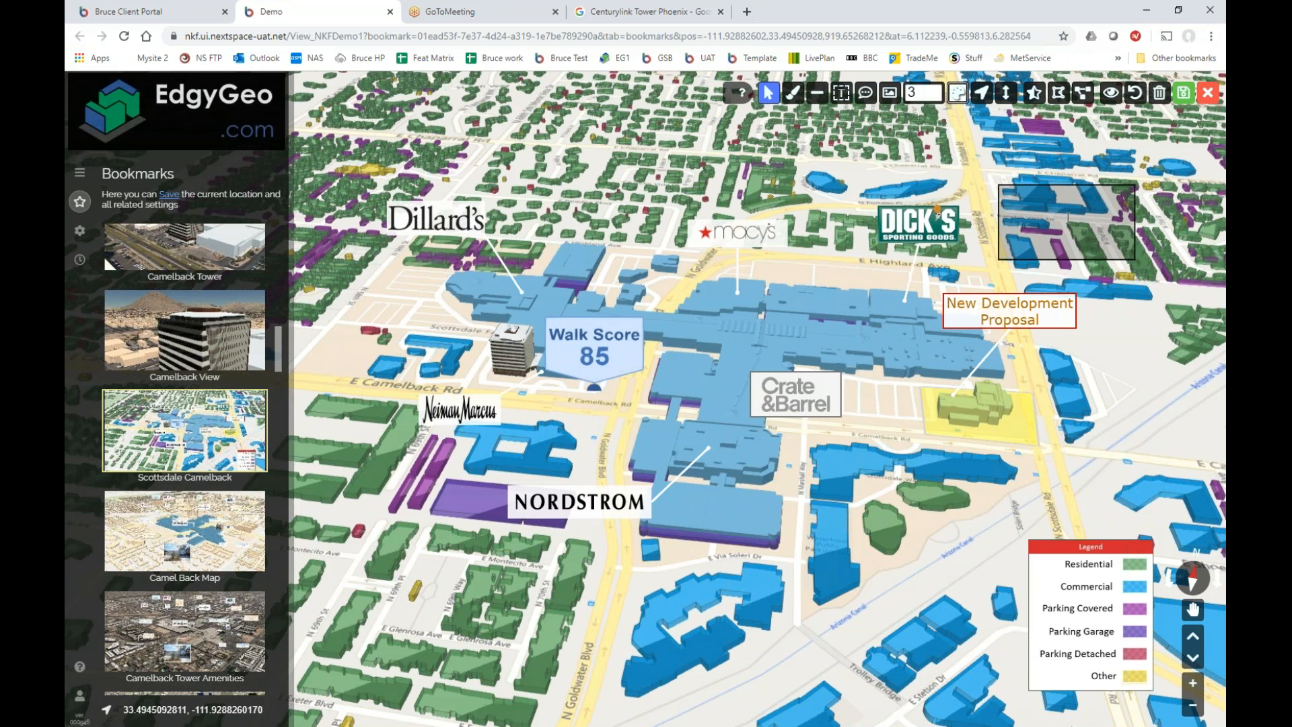
pyautogui.click(1037, 195)
pyautogui.write('This is e')
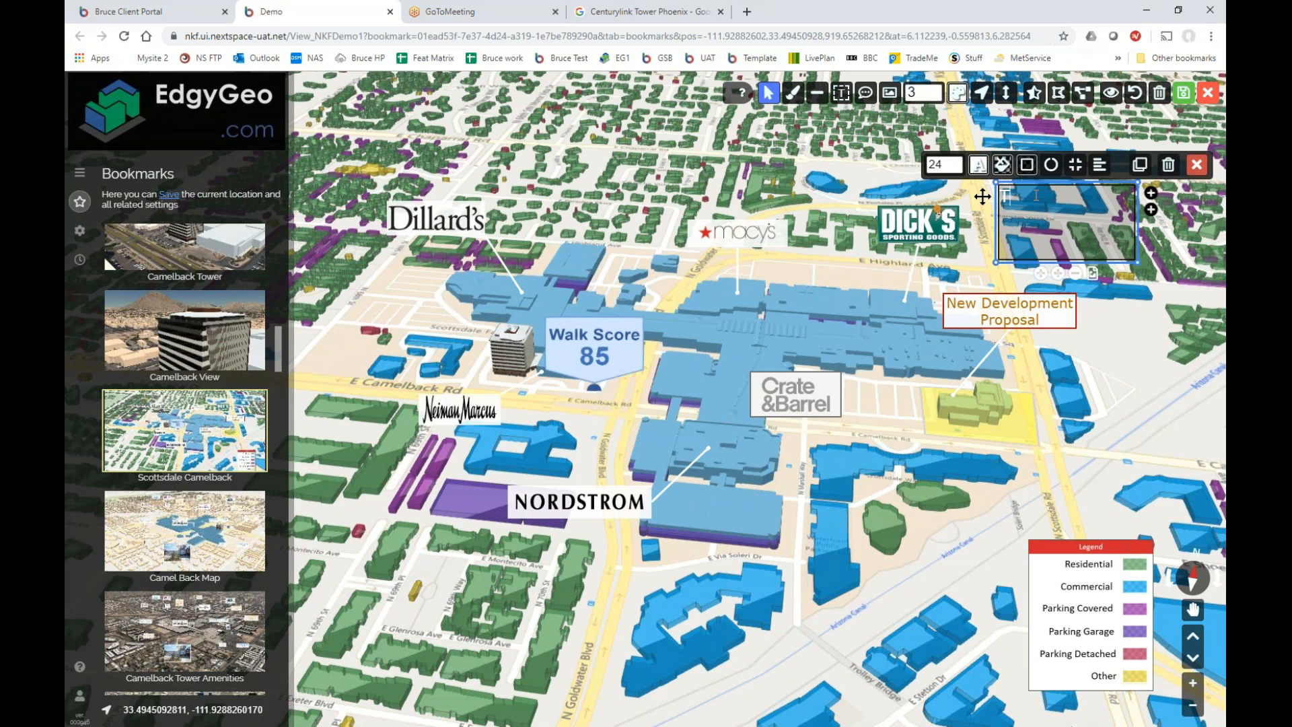
pyautogui.write('xt')
pyautogui.write('t')
pyautogui.press('BackSpace')
pyautogui.write('T')
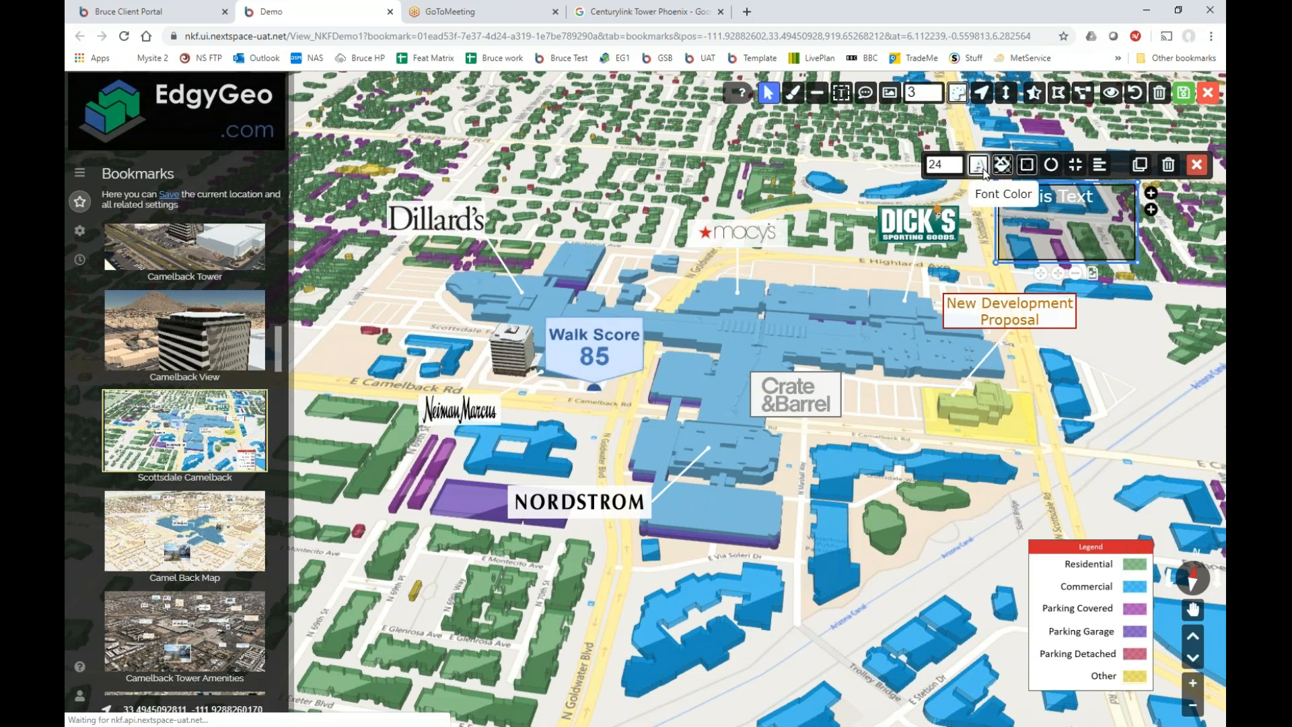
# Make the label text red with a mostly opaque white background.
pyautogui.click(979, 165)
pyautogui.click(1118, 191)
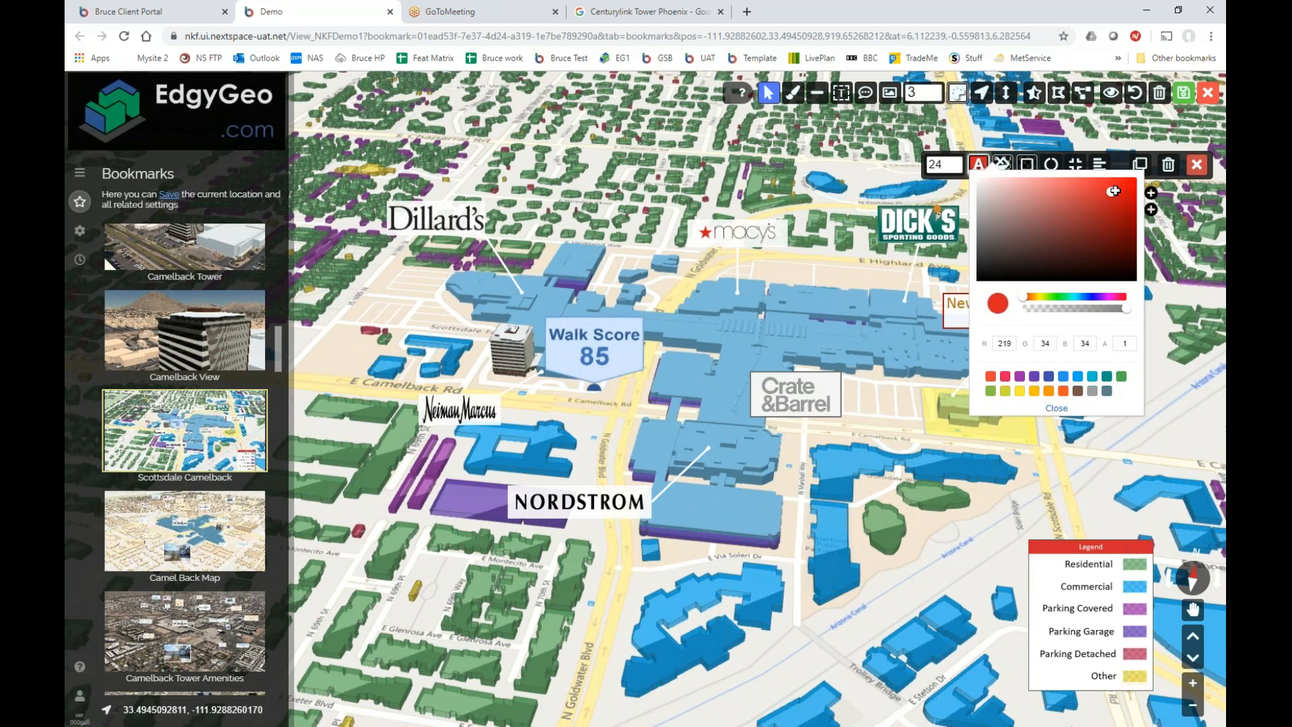
pyautogui.click(1057, 409)
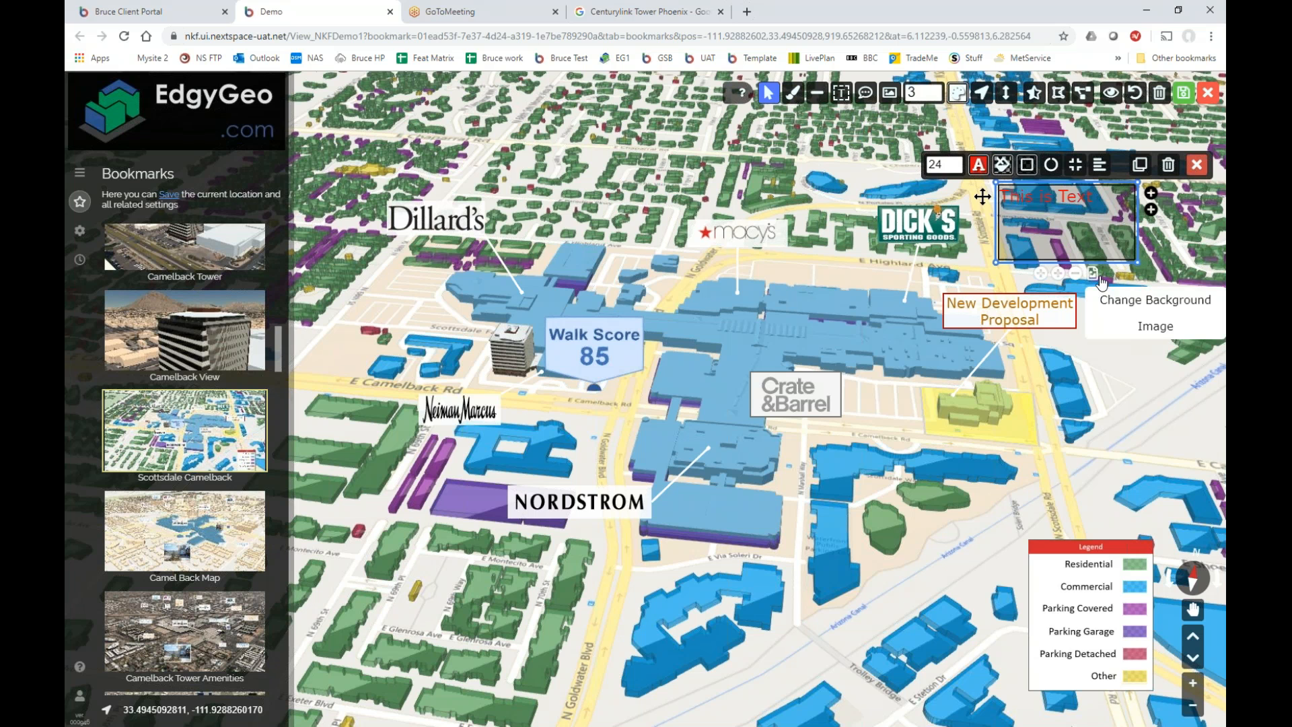
pyautogui.click(1003, 168)
pyautogui.click(1001, 180)
pyautogui.moveTo(1075, 315); pyautogui.dragTo(1138, 310)
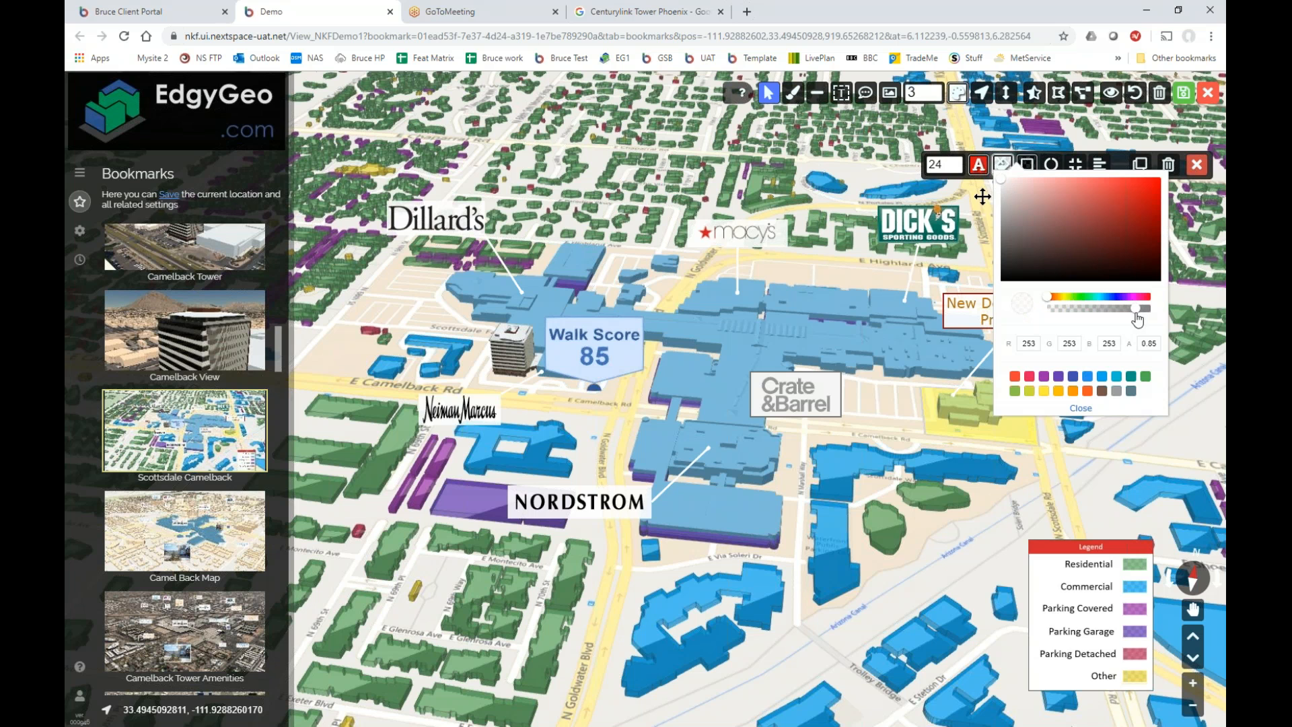
pyautogui.click(1081, 409)
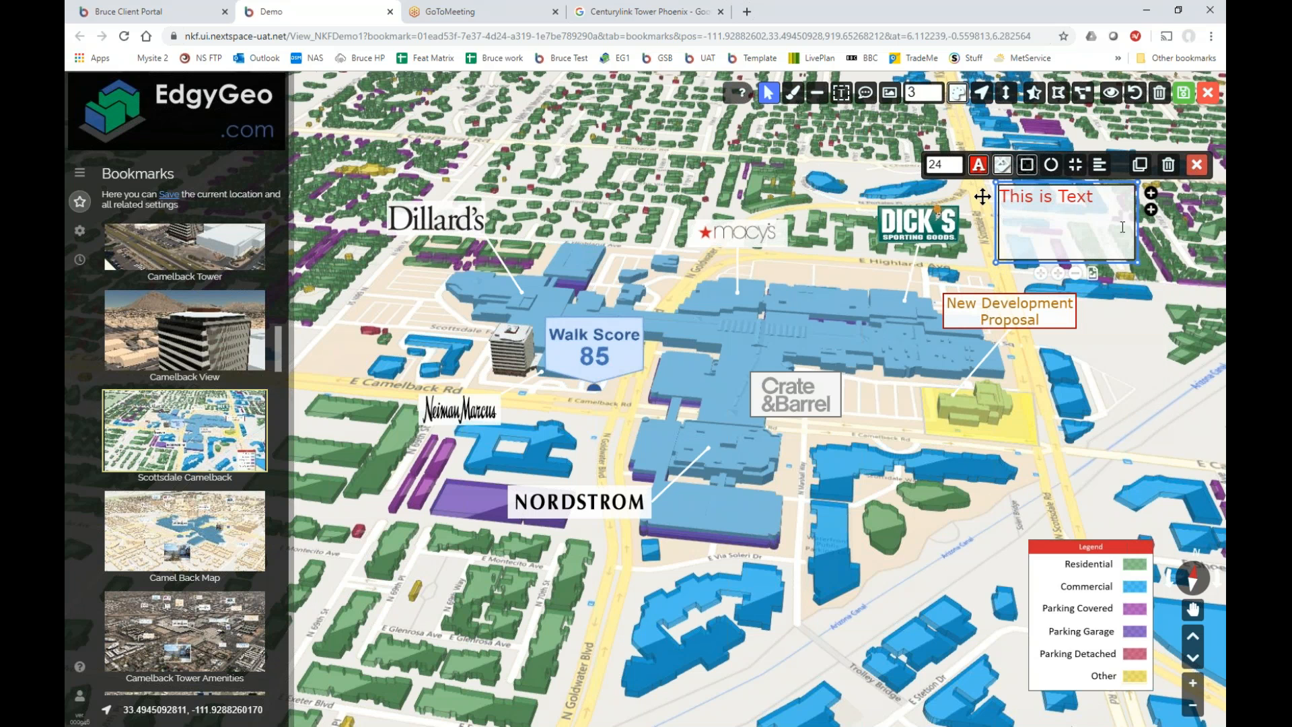
# Reduce the text box margin and give it a red border.
pyautogui.click(1076, 164)
pyautogui.moveTo(1112, 202); pyautogui.dragTo(1081, 202)
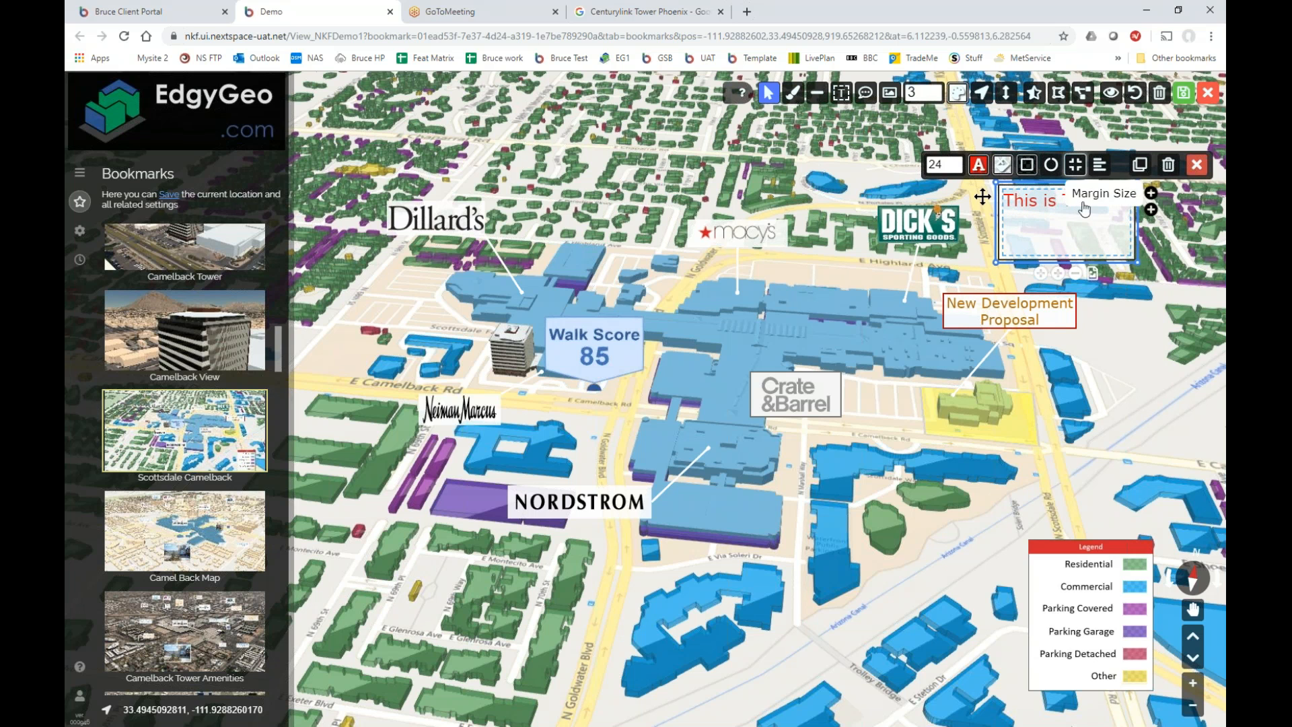
pyautogui.click(1052, 167)
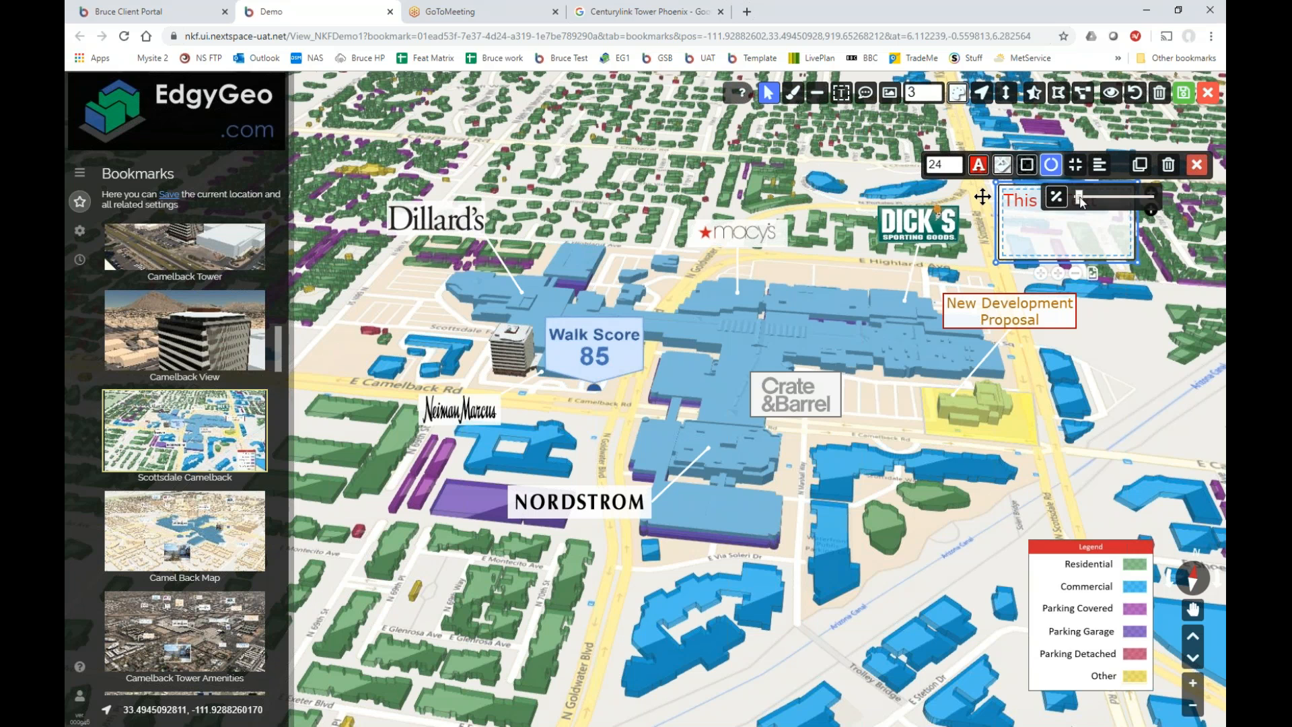
pyautogui.click(1081, 202)
pyautogui.click(1027, 164)
pyautogui.moveTo(1044, 197); pyautogui.dragTo(1182, 201)
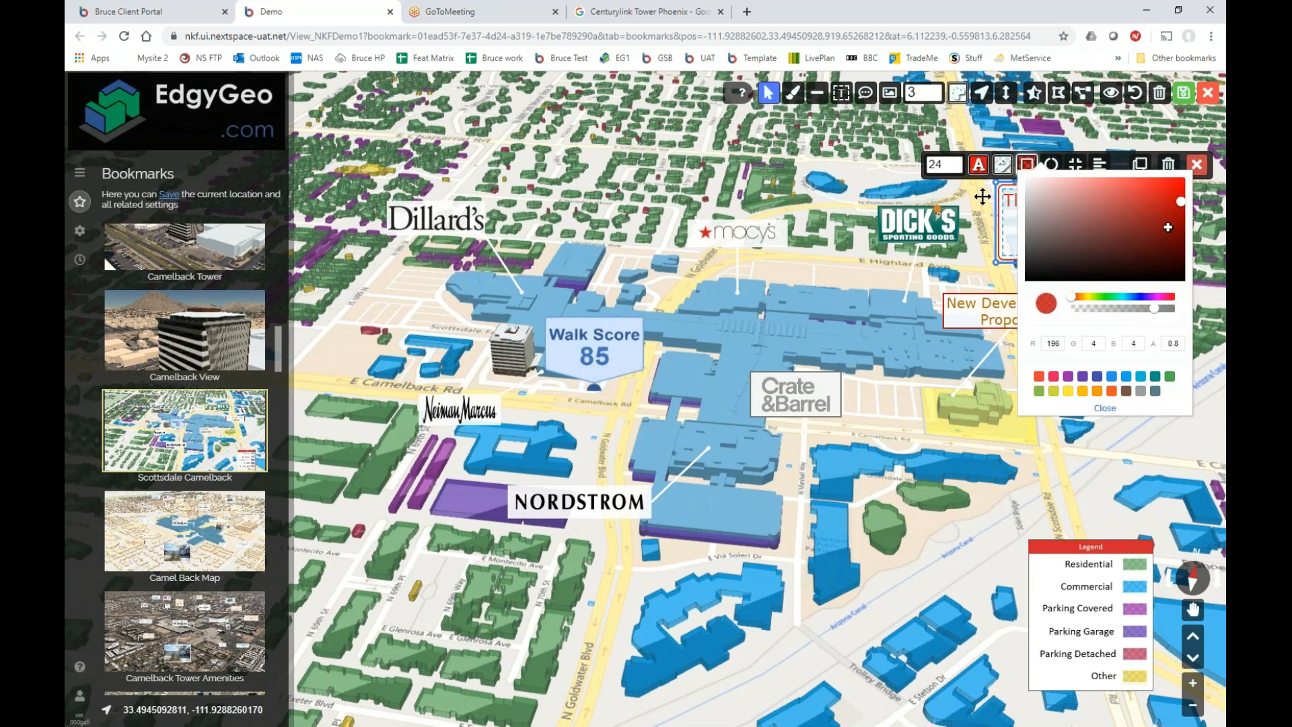
pyautogui.click(1106, 409)
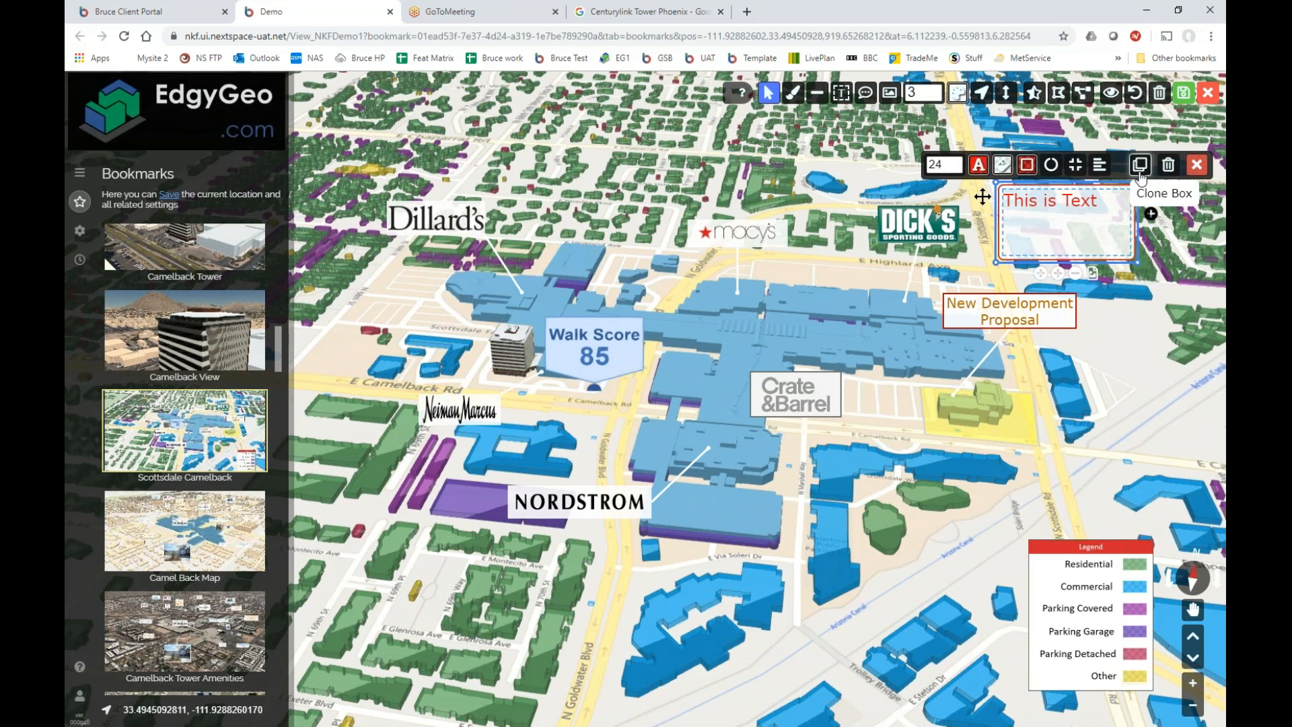
pyautogui.click(1099, 164)
# Centre the text, shrink the box to fit the words, and place the label above Dillard's.
pyautogui.click(1122, 205)
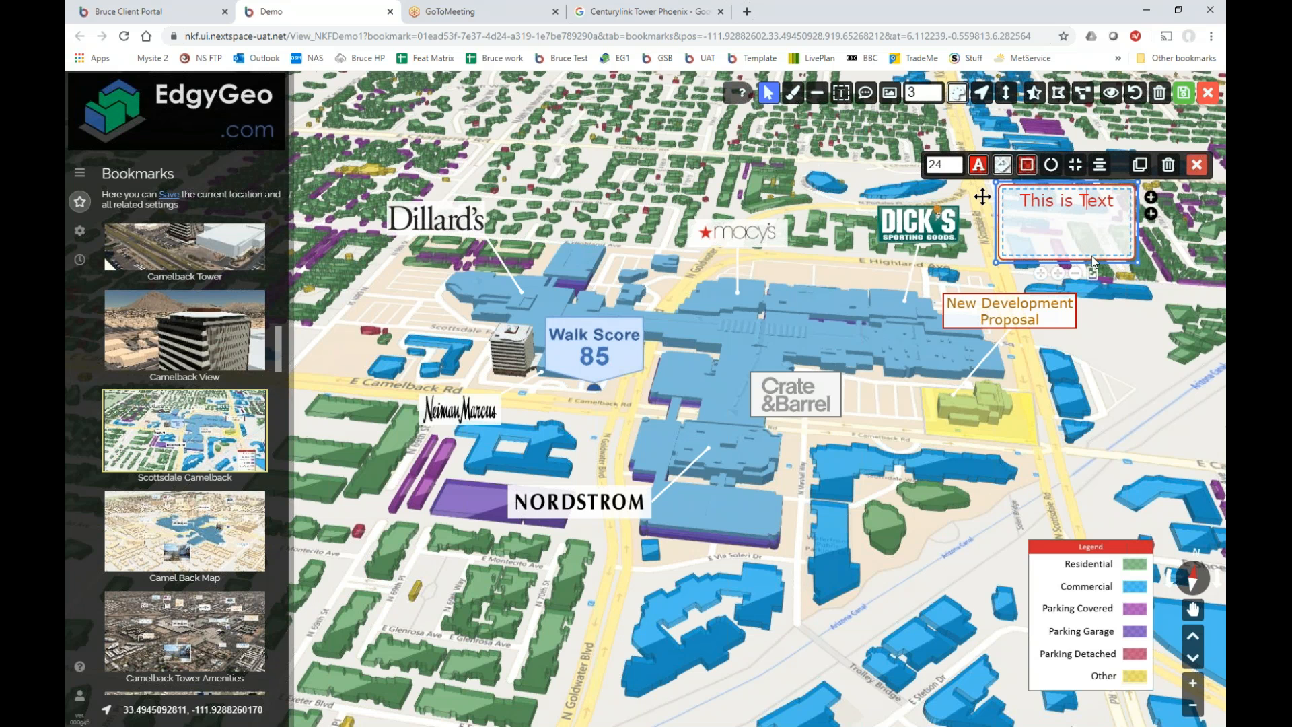
pyautogui.moveTo(1136, 262); pyautogui.dragTo(1114, 217)
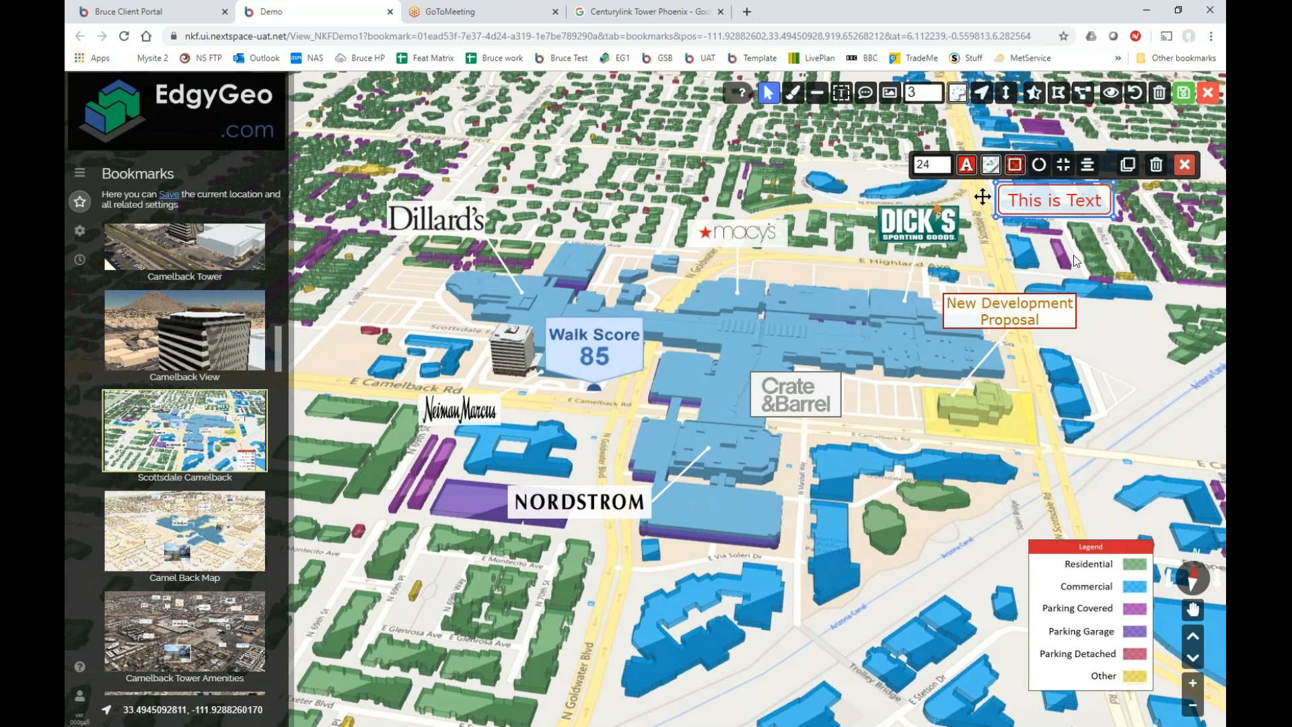
pyautogui.moveTo(982, 196); pyautogui.dragTo(505, 164)
pyautogui.moveTo(470, 133); pyautogui.dragTo(480, 142)
pyautogui.click(644, 127)
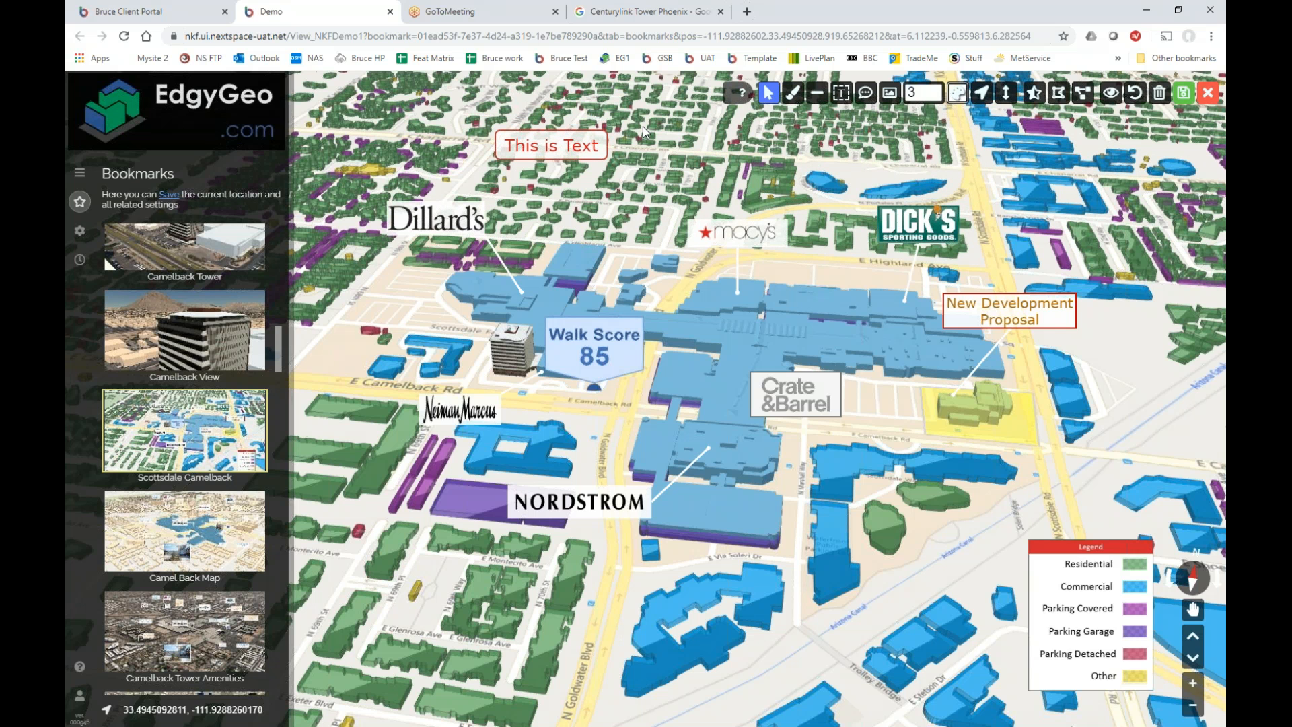
pyautogui.click(818, 93)
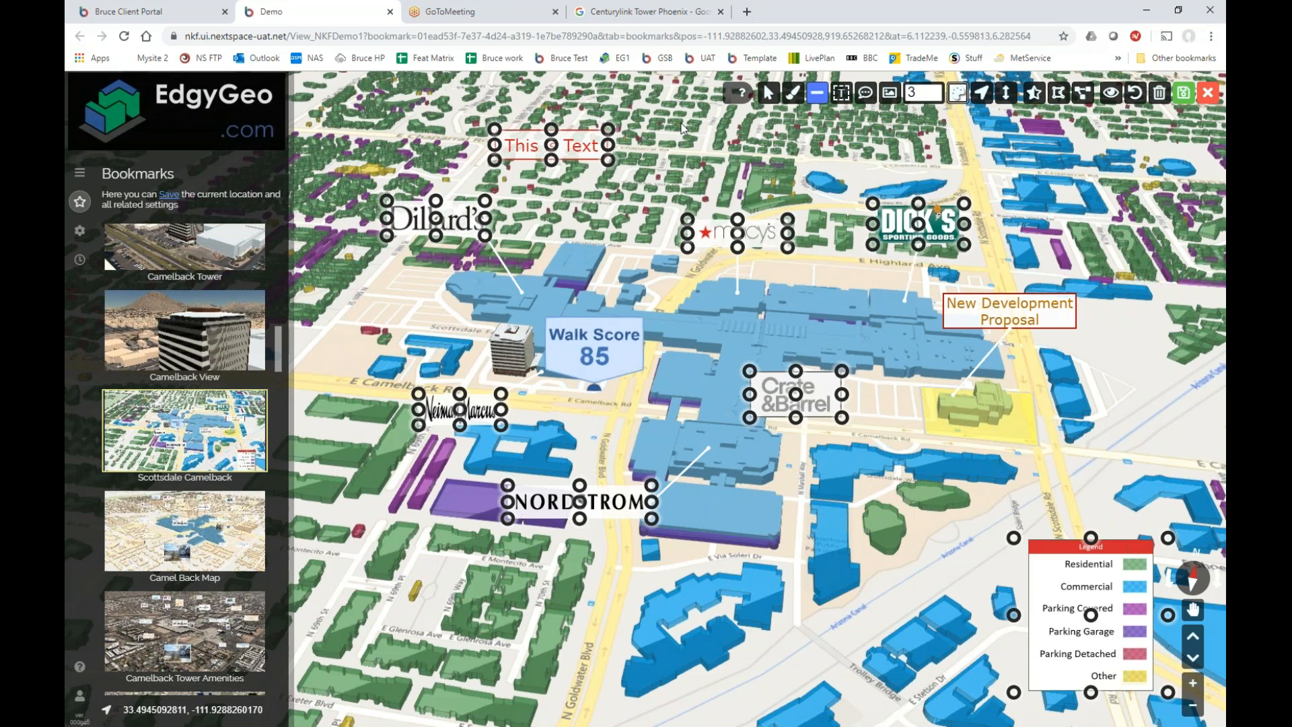
pyautogui.click(609, 162)
pyautogui.click(656, 220)
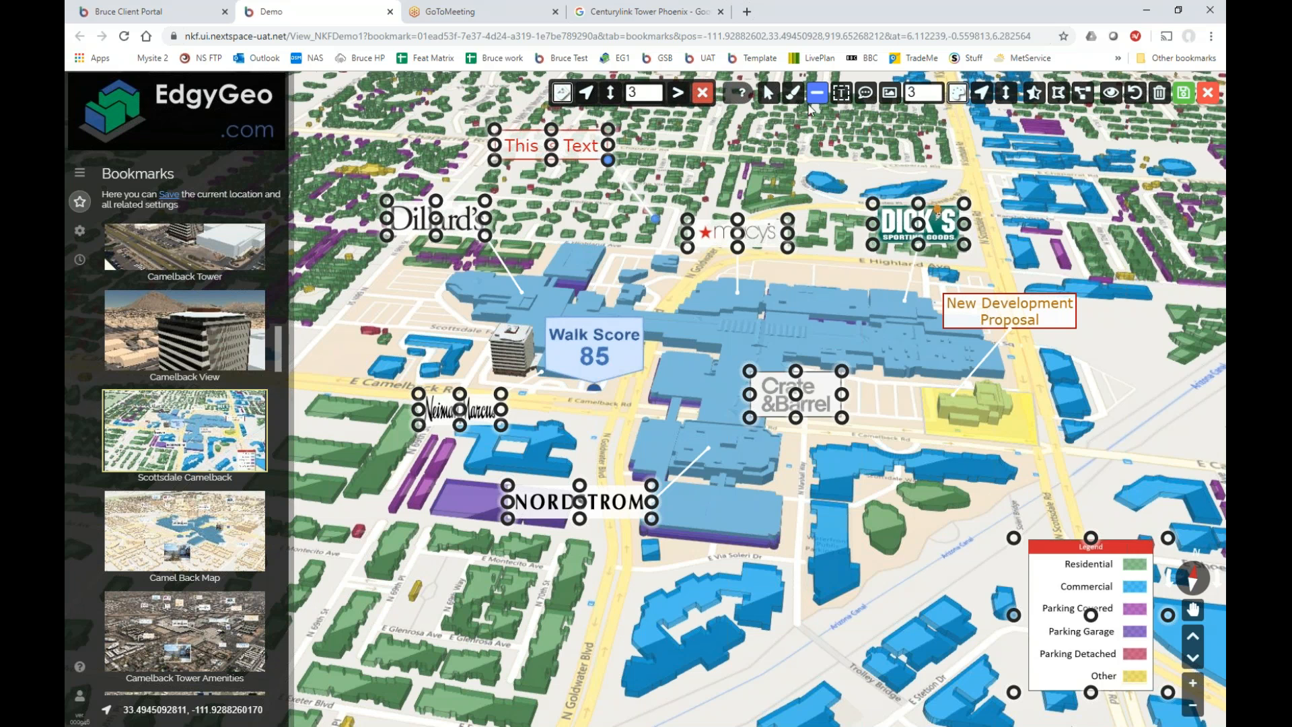
pyautogui.click(679, 94)
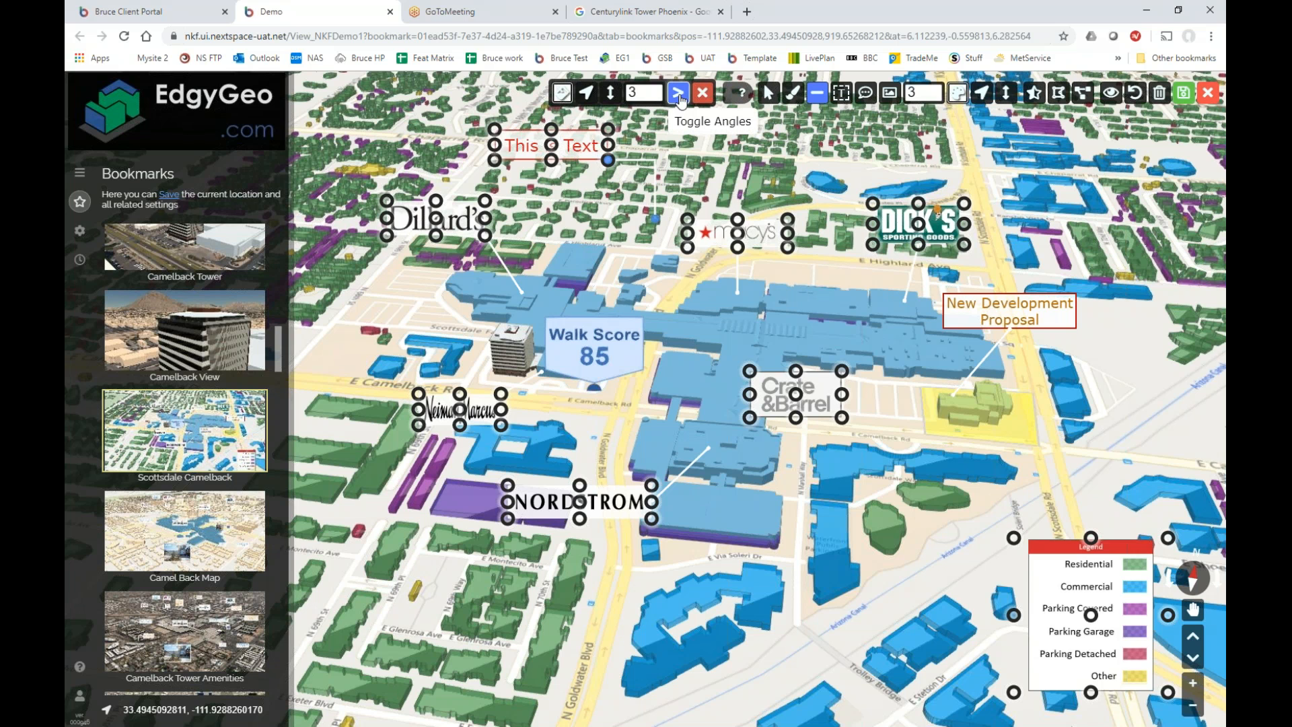
pyautogui.click(678, 94)
pyautogui.click(679, 94)
pyautogui.moveTo(611, 94)
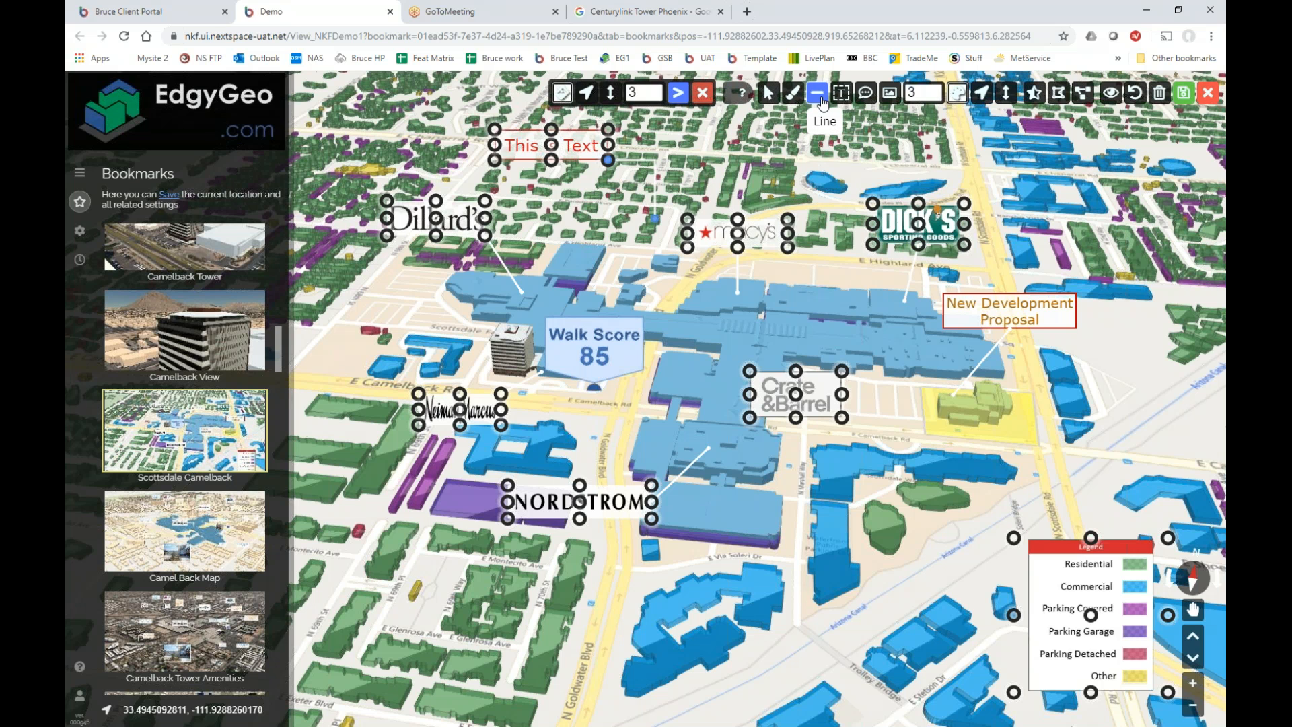
pyautogui.click(563, 92)
pyautogui.moveTo(680, 131); pyautogui.dragTo(603, 122)
pyautogui.click(603, 318)
pyautogui.click(640, 335)
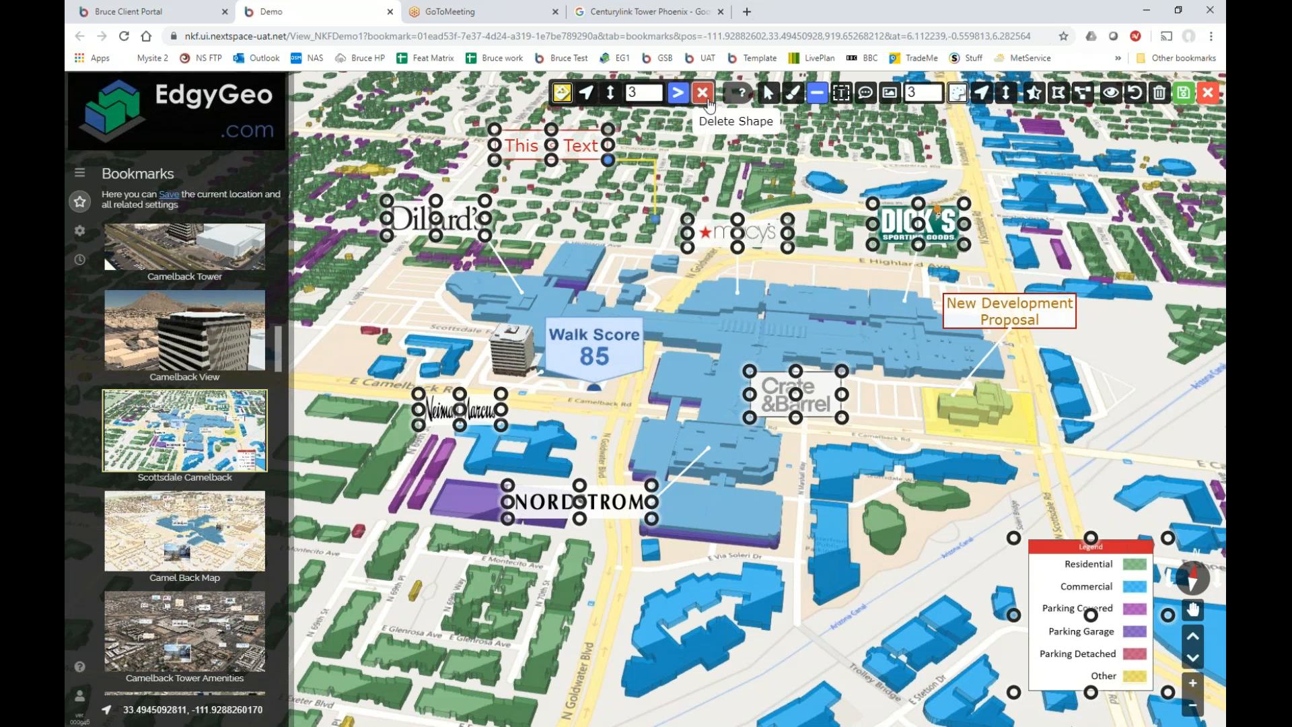
pyautogui.click(655, 88)
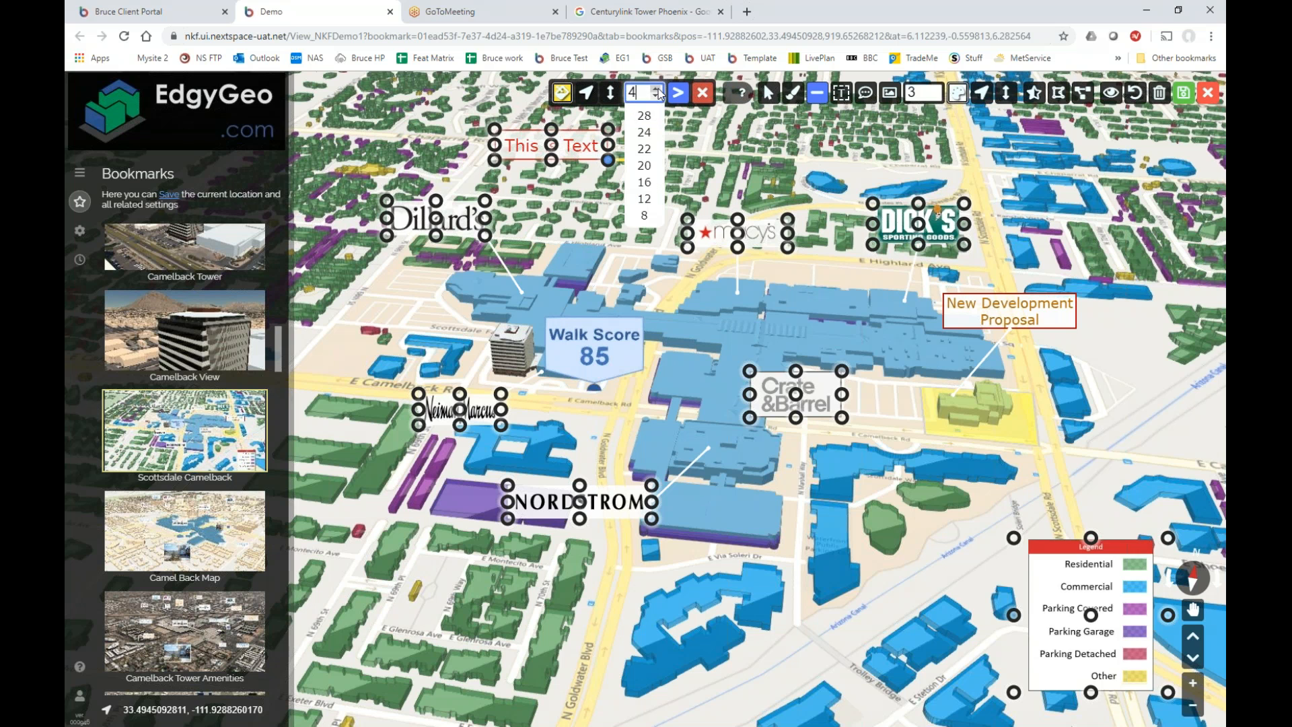
pyautogui.click(768, 93)
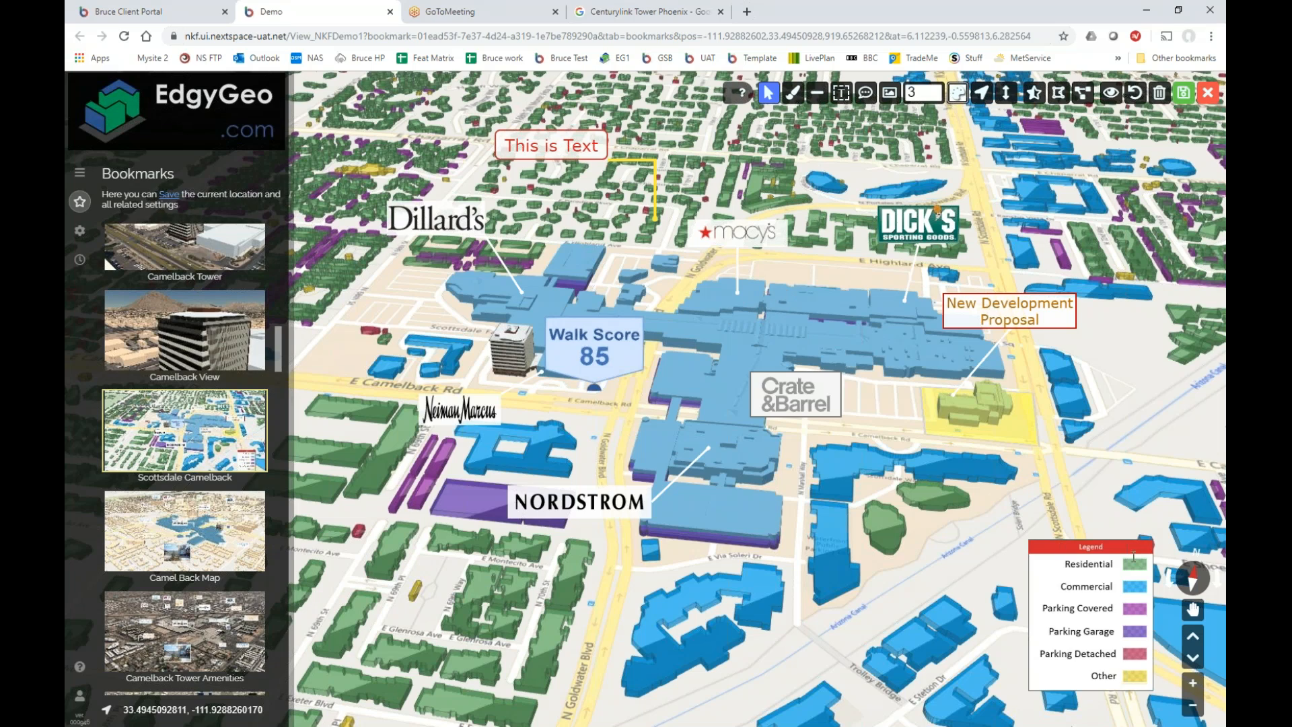
pyautogui.moveTo(1194, 568); pyautogui.dragTo(1218, 584)
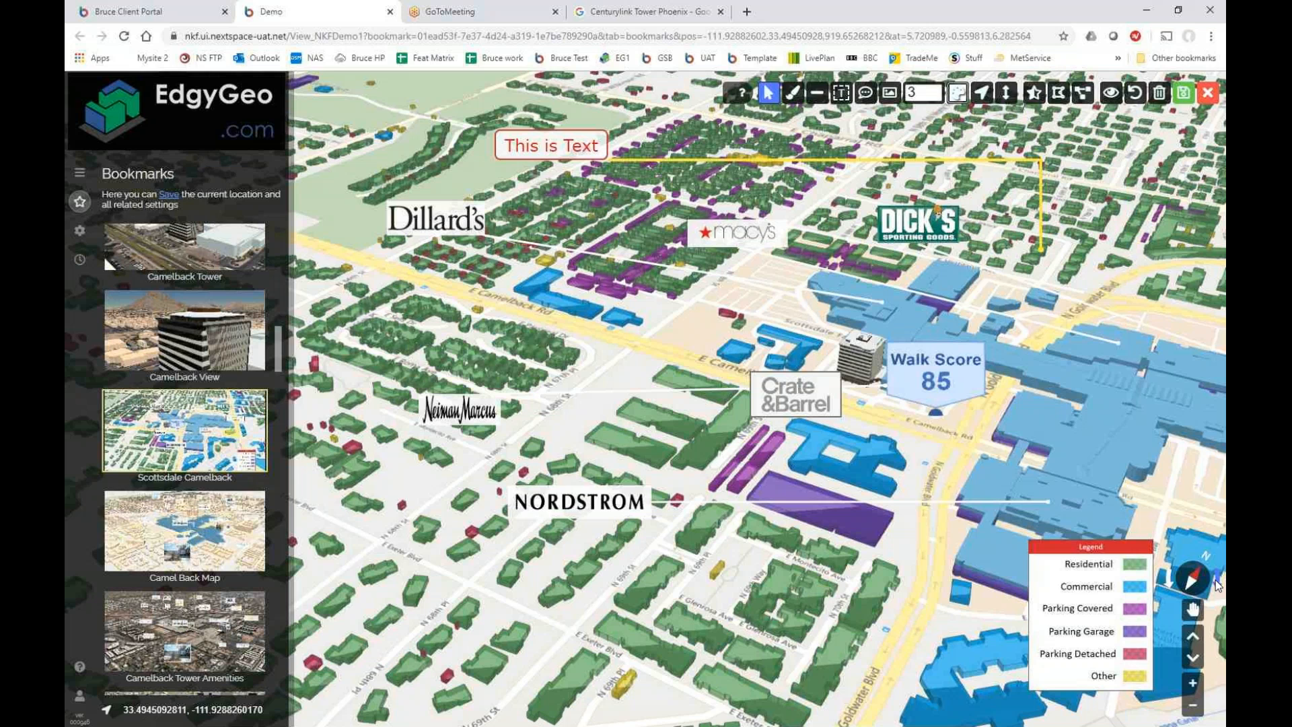
pyautogui.click(1217, 581)
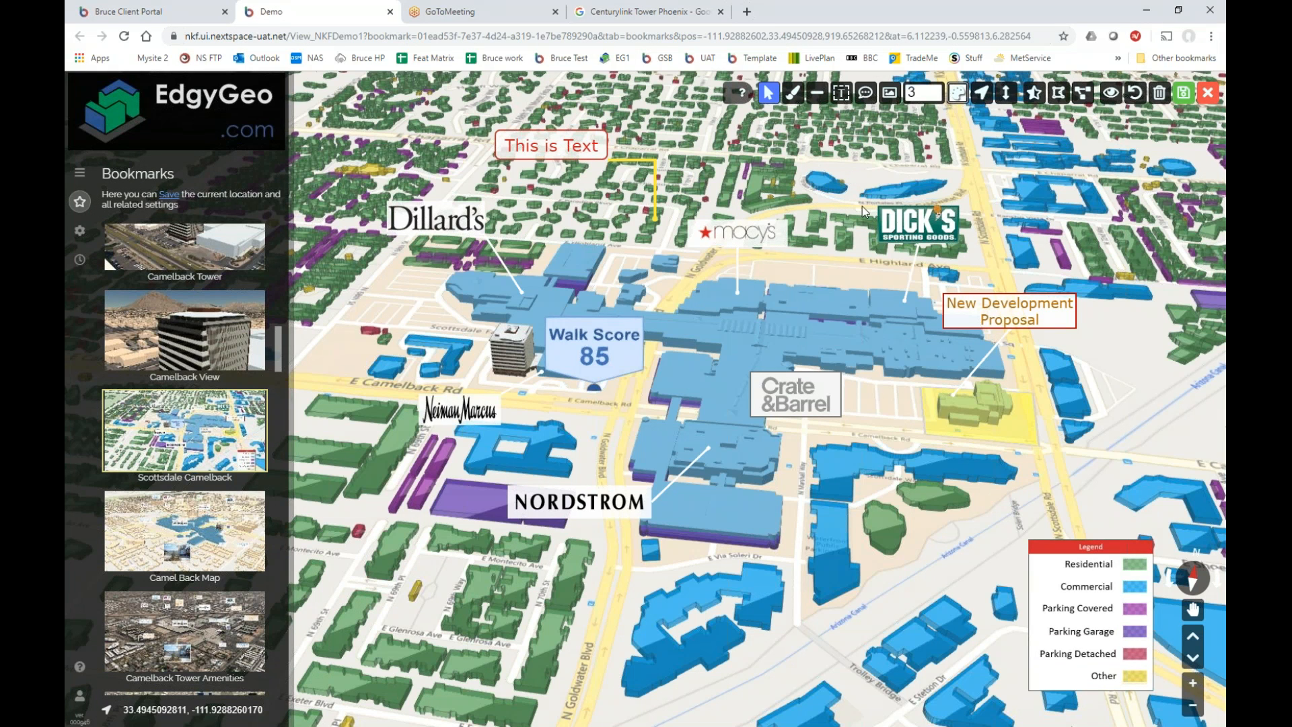
pyautogui.click(1058, 94)
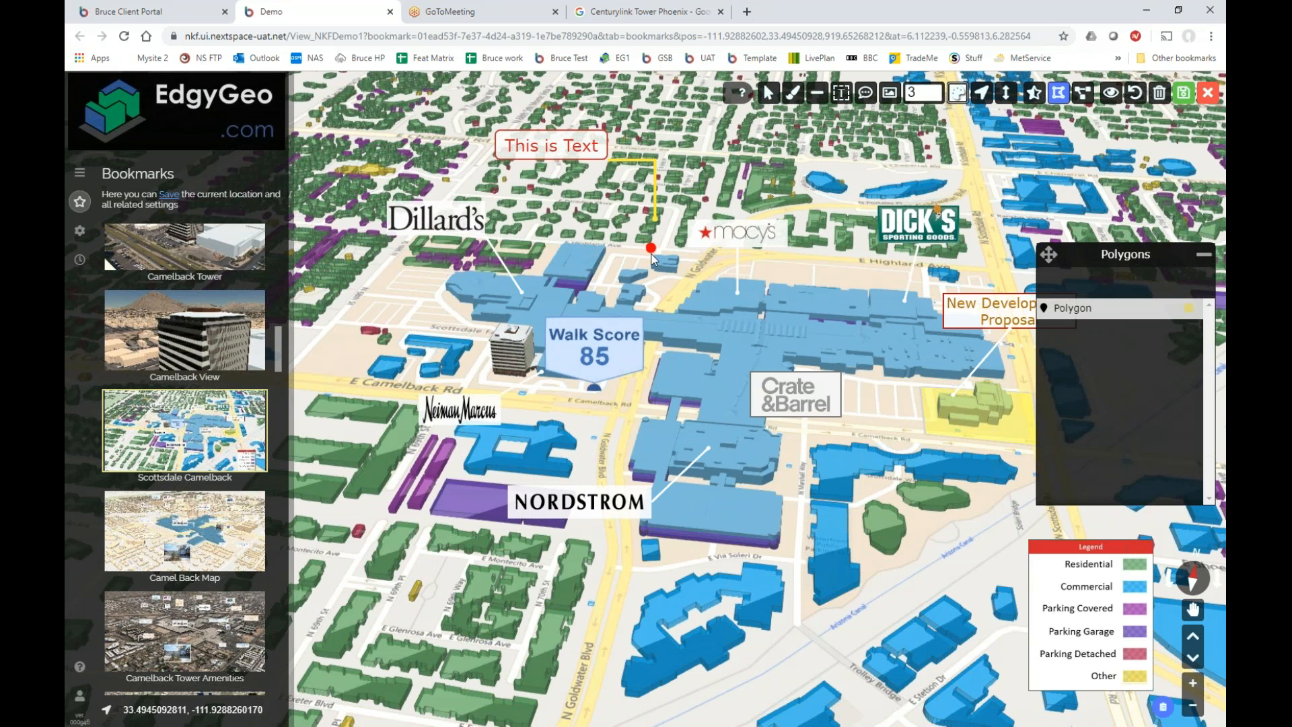
# Place four corners around the New Development Proposal site to draw the 3D polygon.
pyautogui.scroll(5, 653, 259)
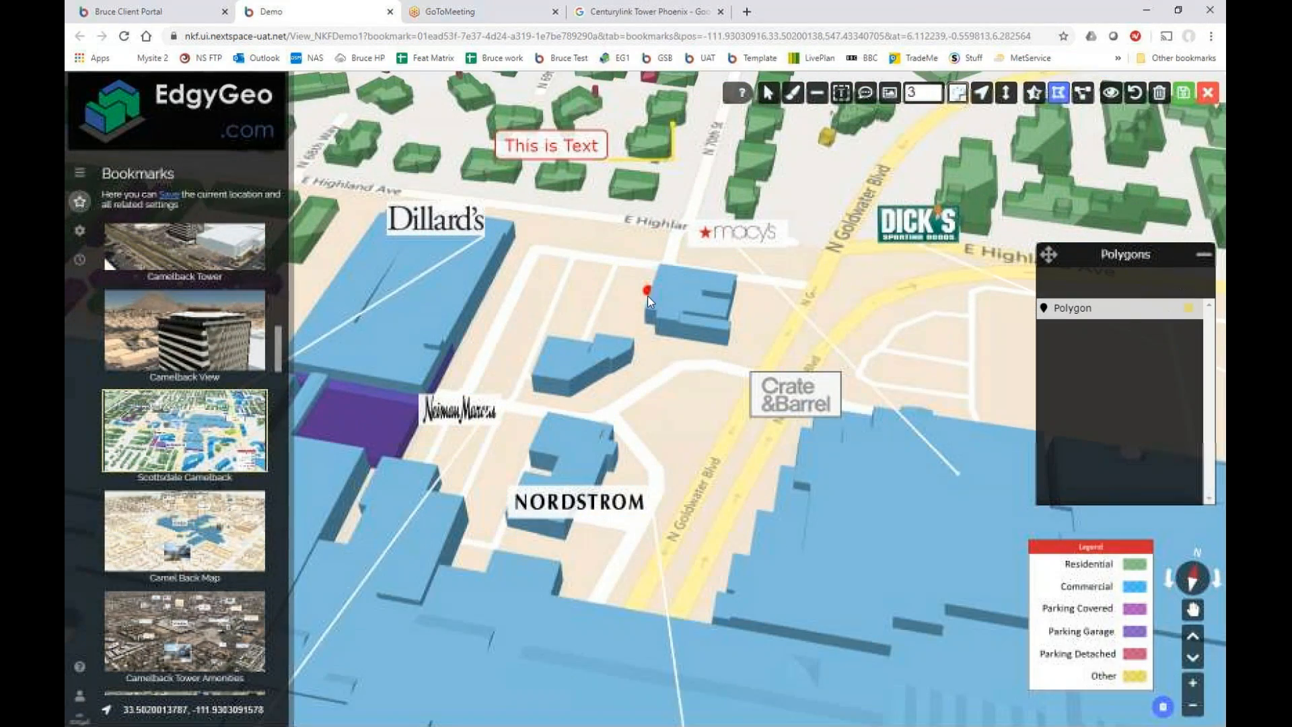
pyautogui.click(650, 259)
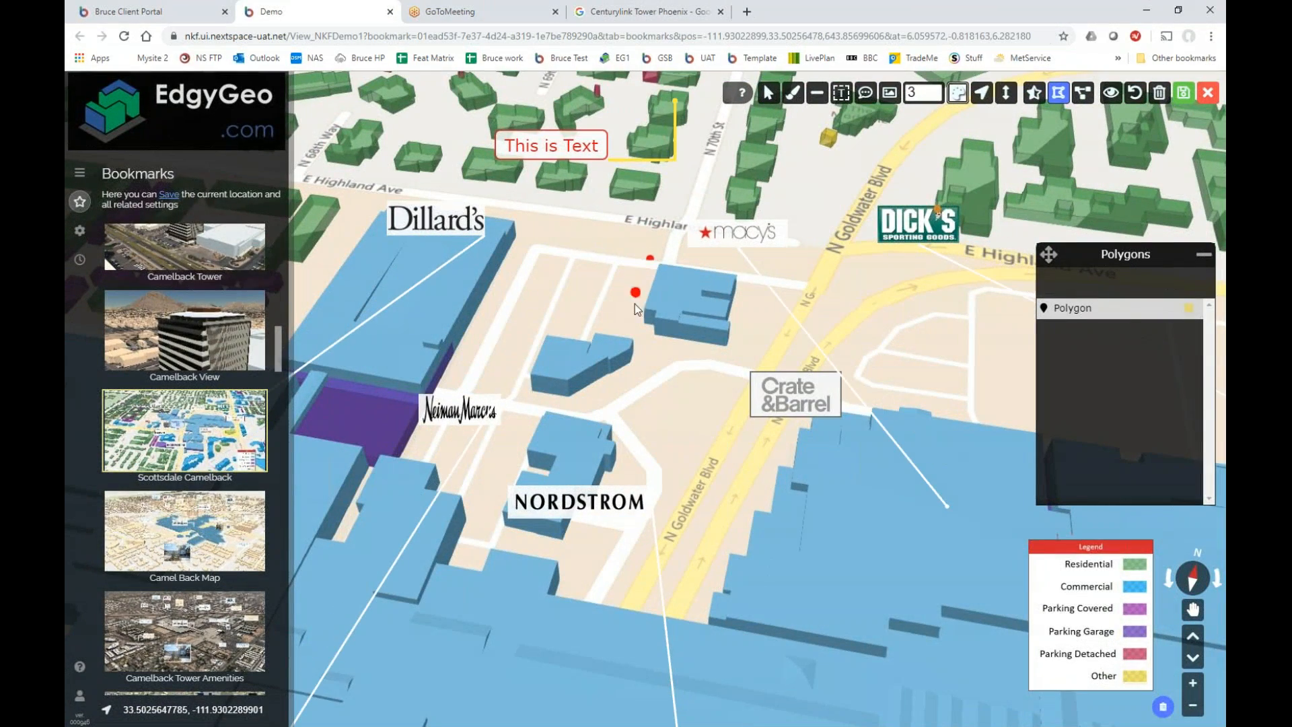
pyautogui.click(624, 335)
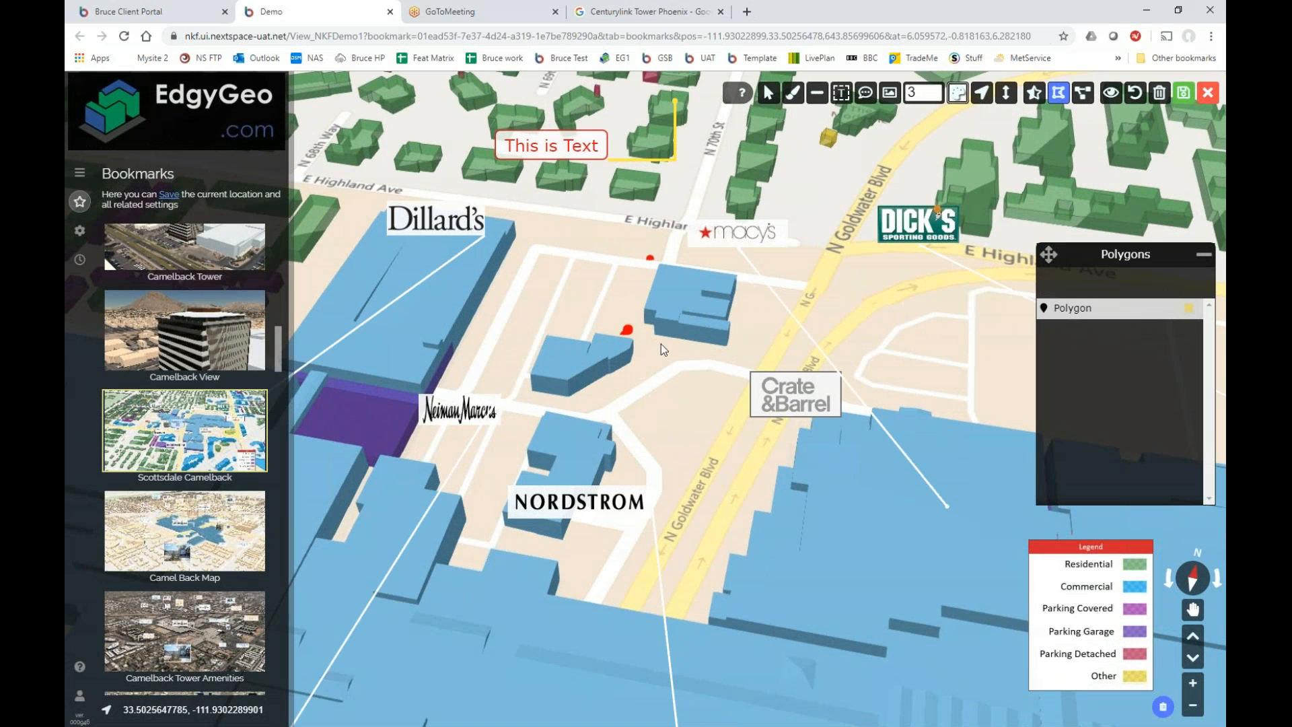
pyautogui.click(745, 362)
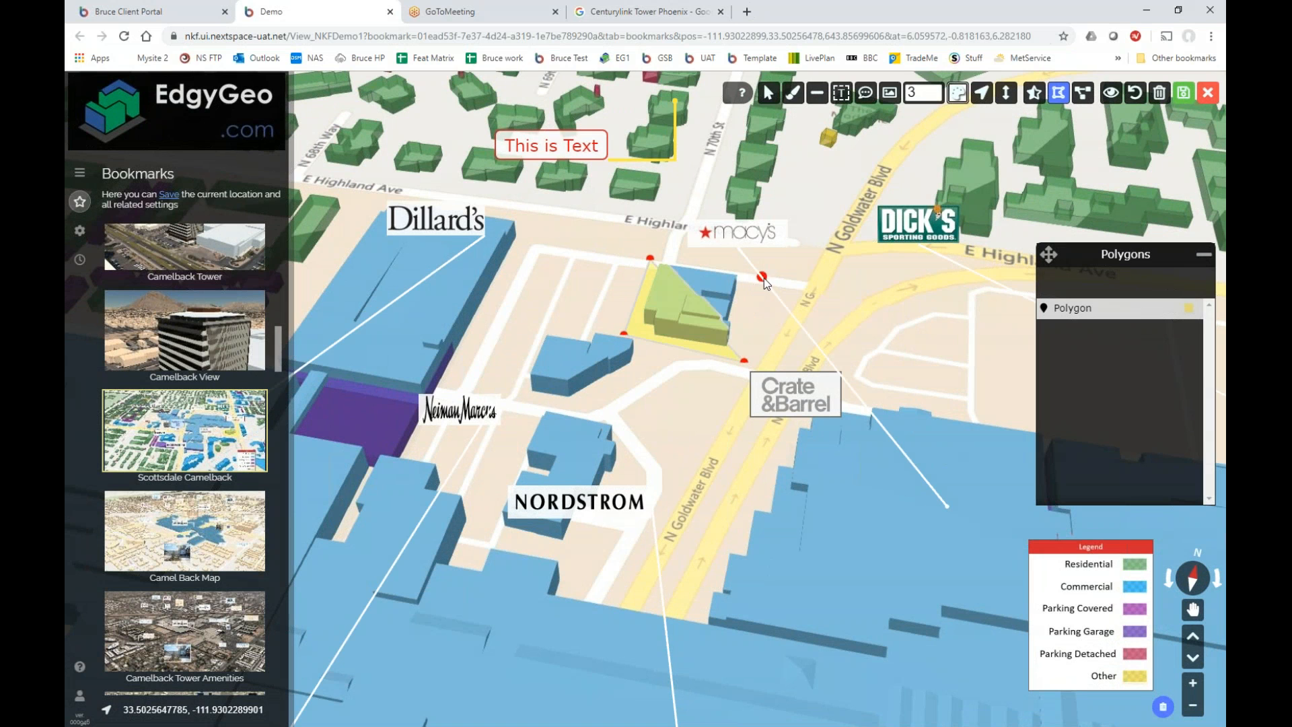
pyautogui.click(765, 274)
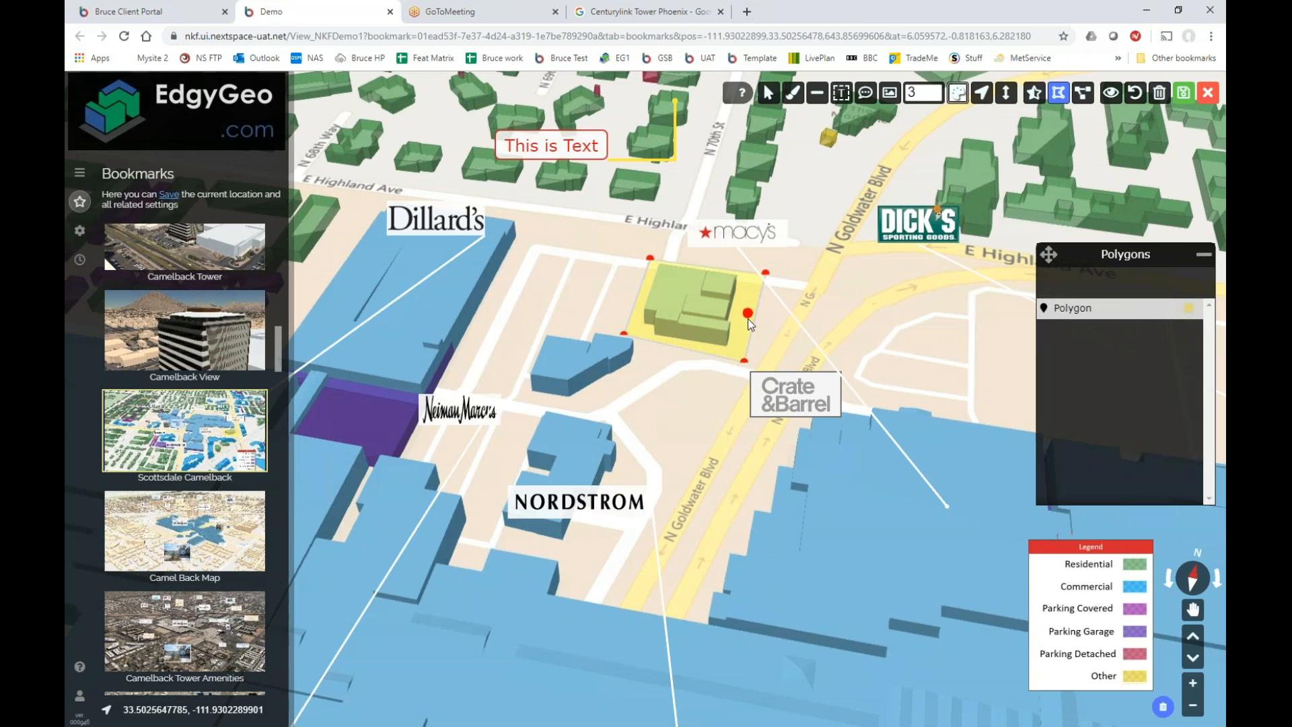
pyautogui.moveTo(748, 298); pyautogui.dragTo(721, 285)
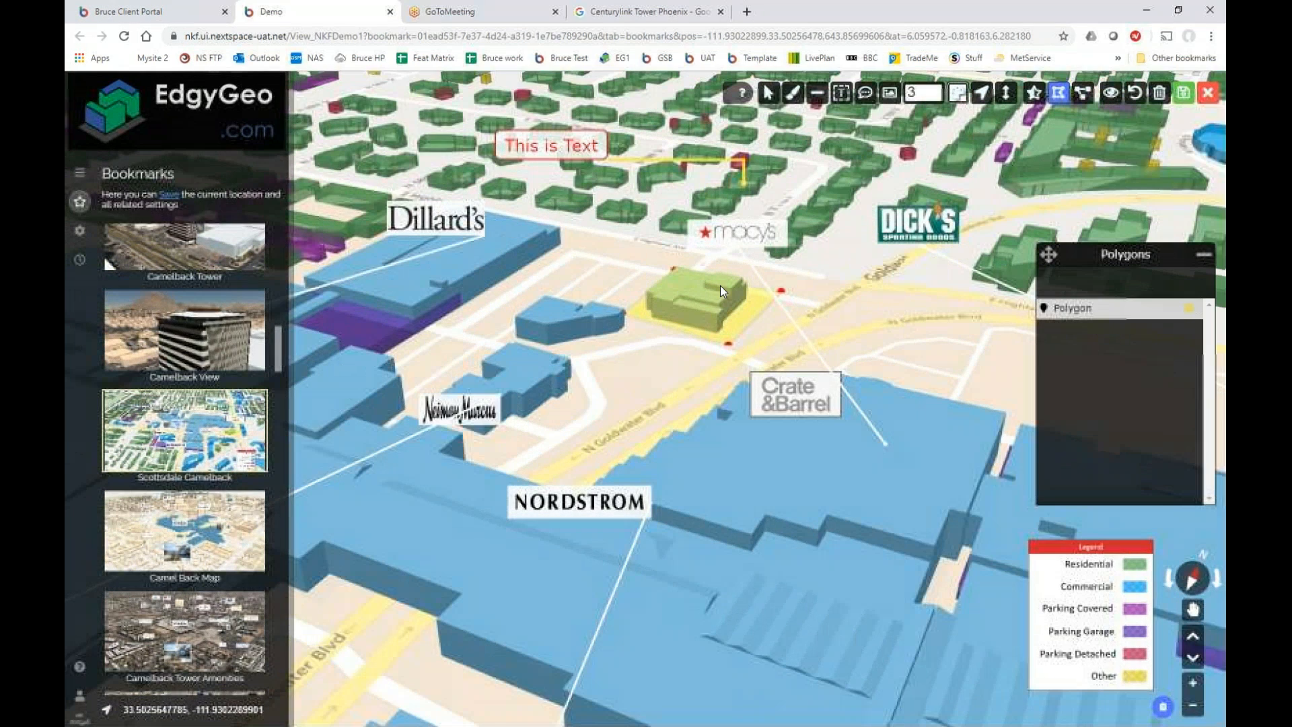
# Give the new polygon an orange-red fill colour.
pyautogui.click(1086, 313)
pyautogui.click(1052, 281)
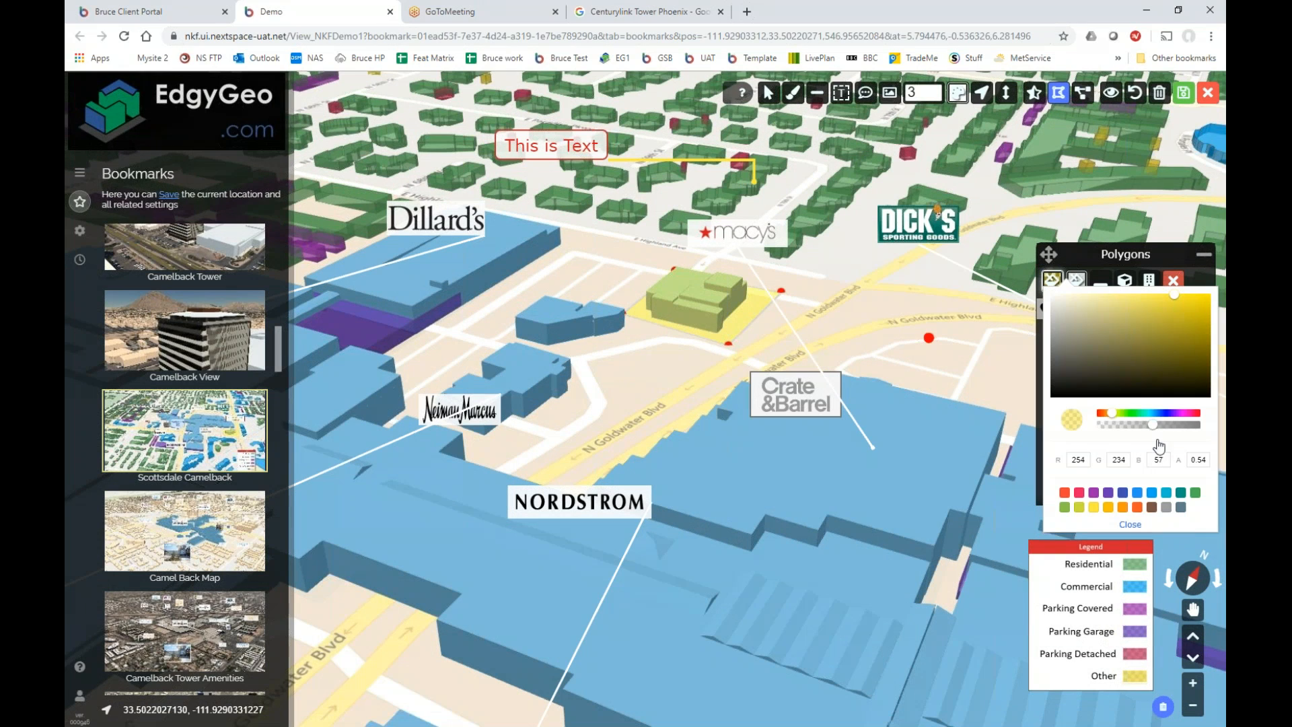
pyautogui.click(1137, 508)
pyautogui.click(1177, 340)
pyautogui.click(1186, 312)
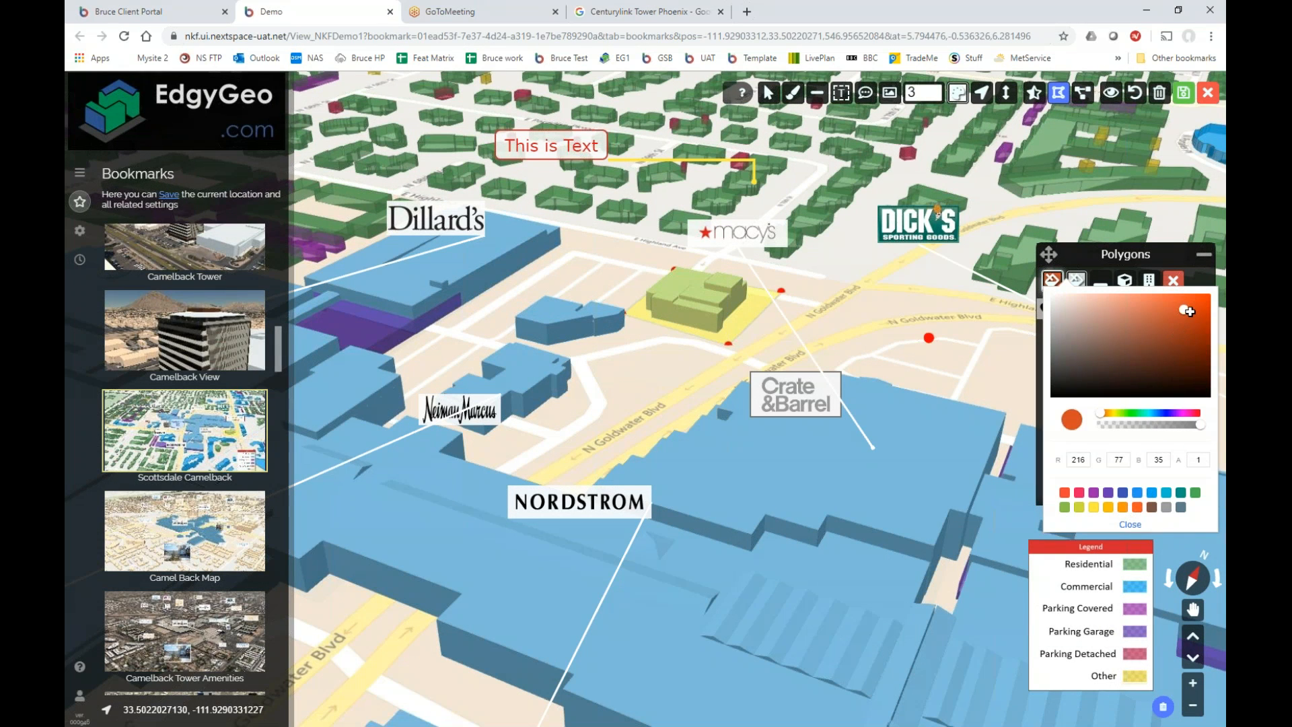
pyautogui.click(1130, 525)
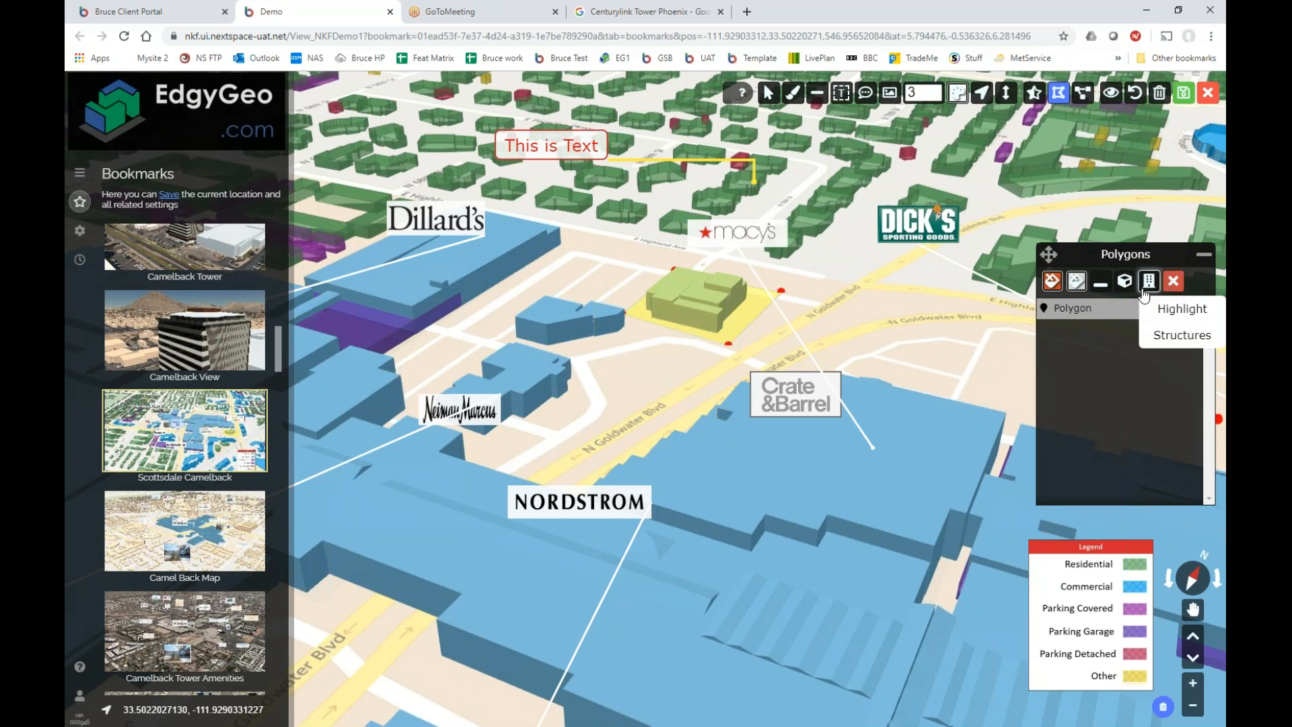
# Set the polygon's outline to red and raise its Extruded Height slightly.
pyautogui.click(1077, 283)
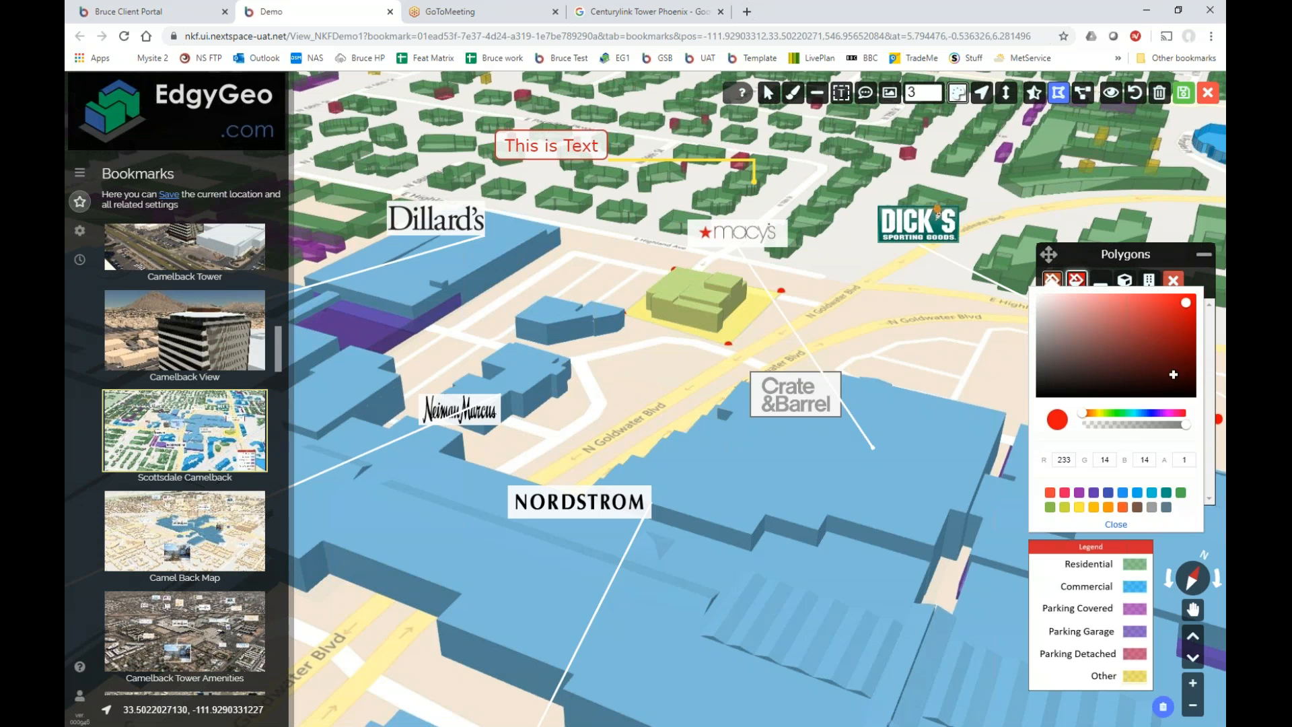
pyautogui.click(1119, 524)
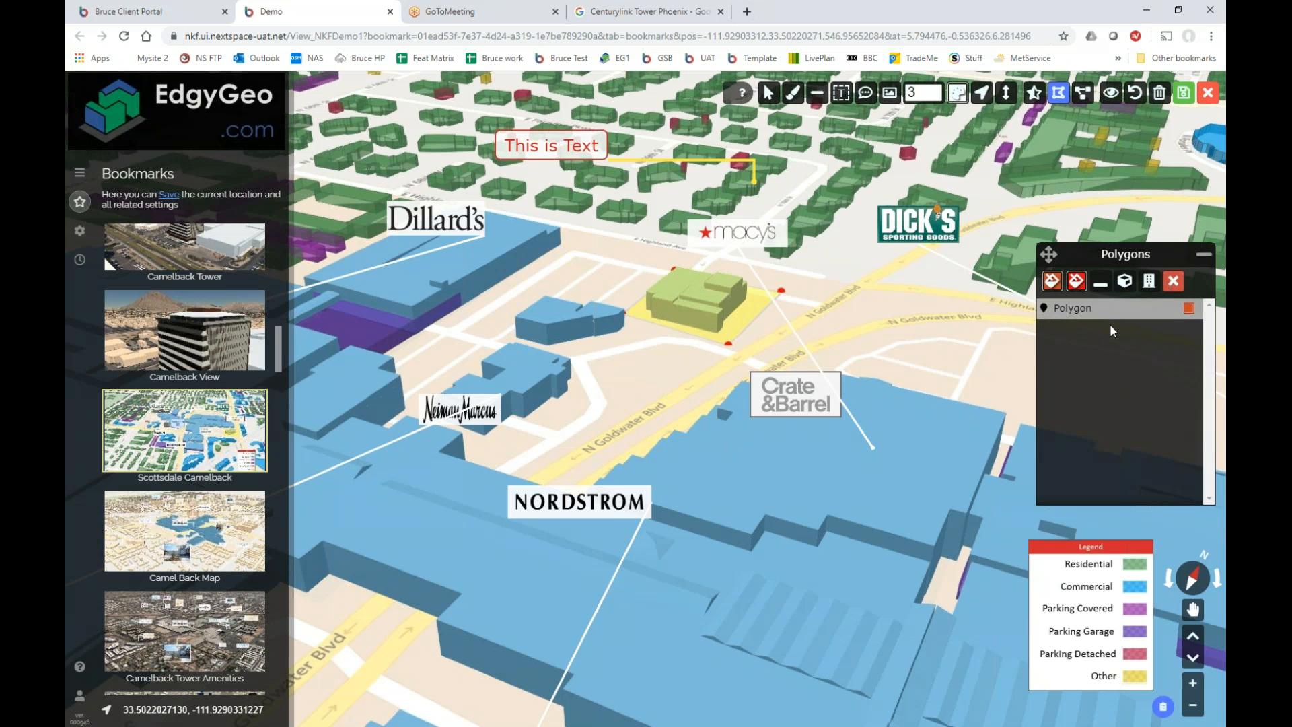
pyautogui.click(1123, 286)
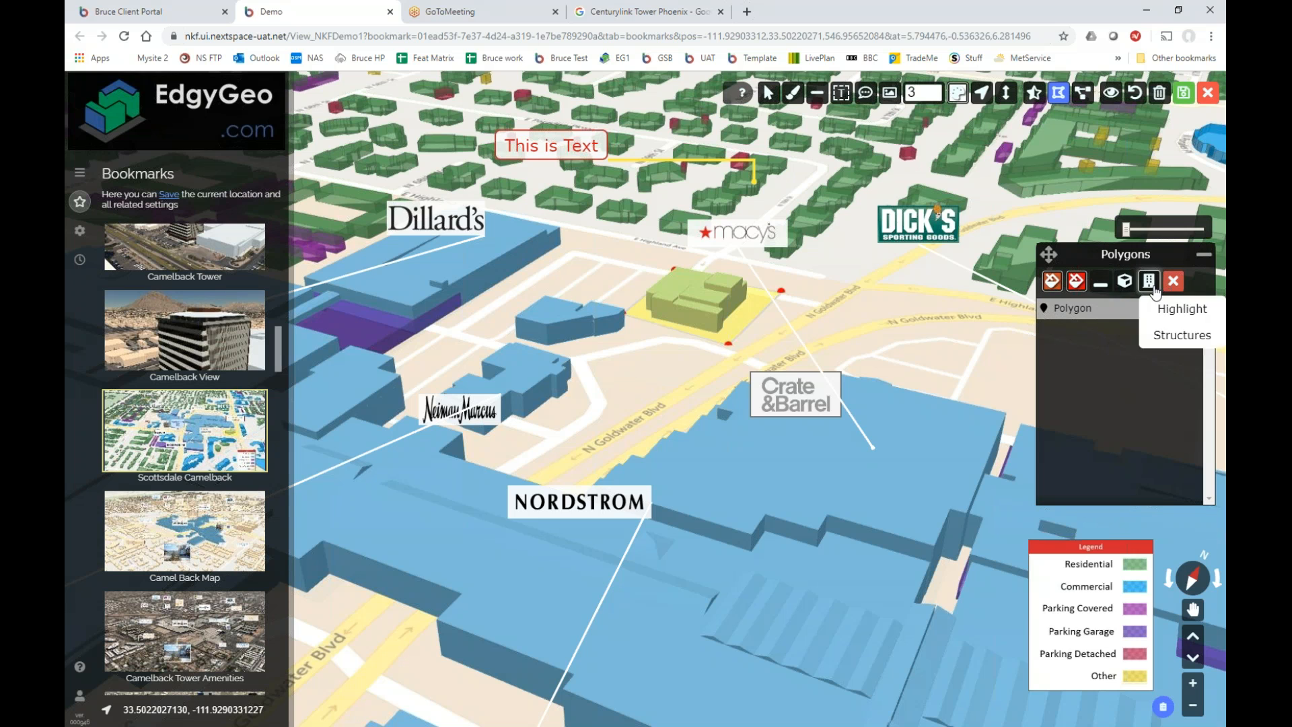
pyautogui.moveTo(1129, 229); pyautogui.dragTo(1141, 229)
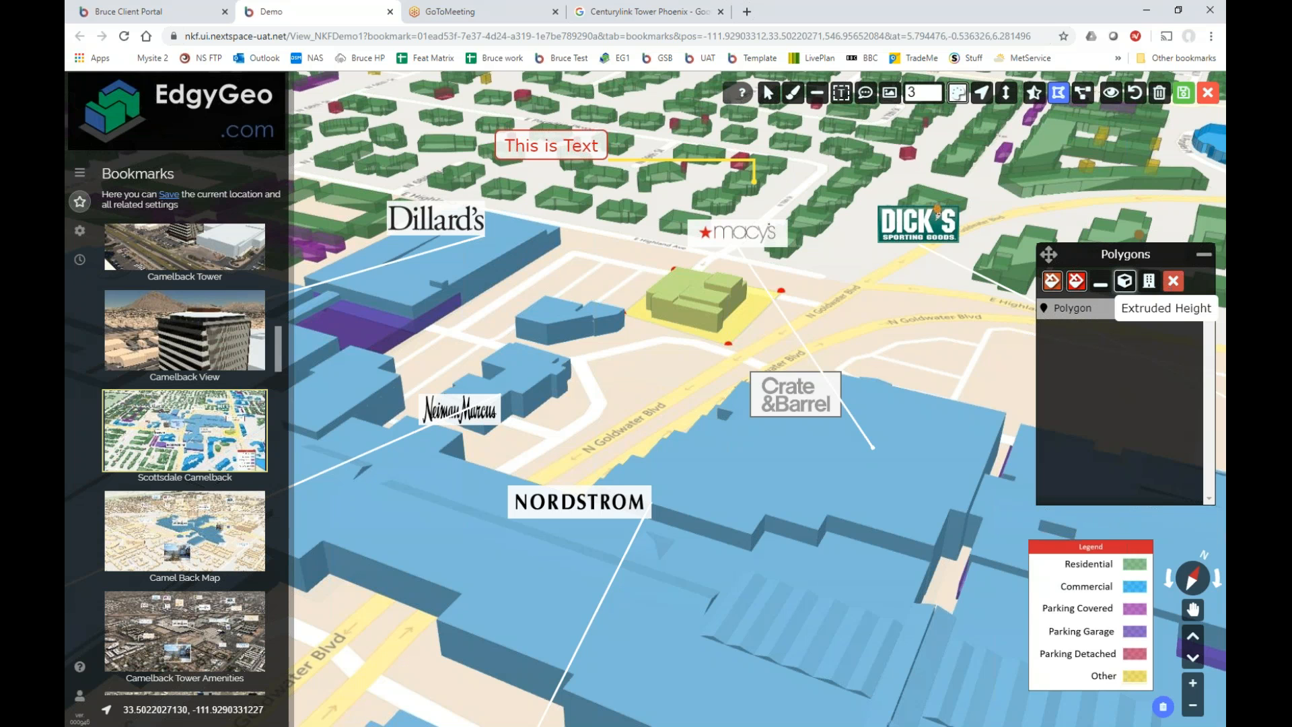
pyautogui.click(1128, 294)
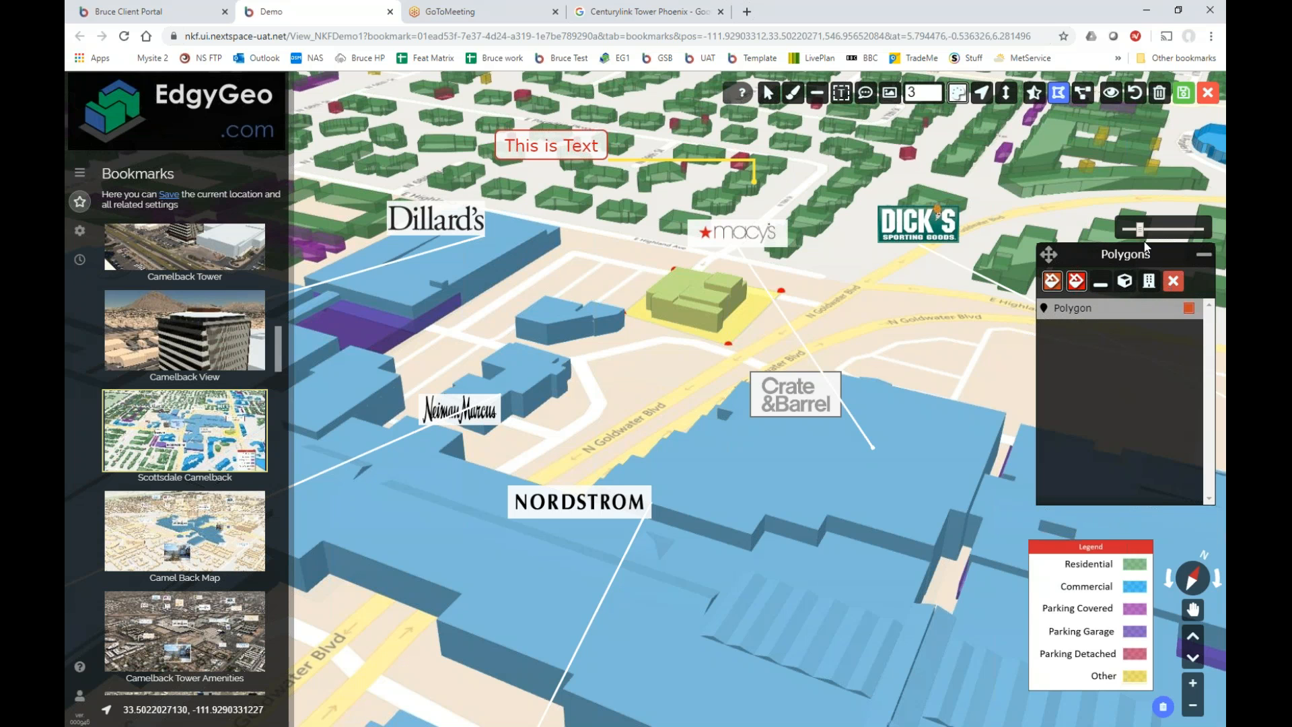
pyautogui.click(1149, 282)
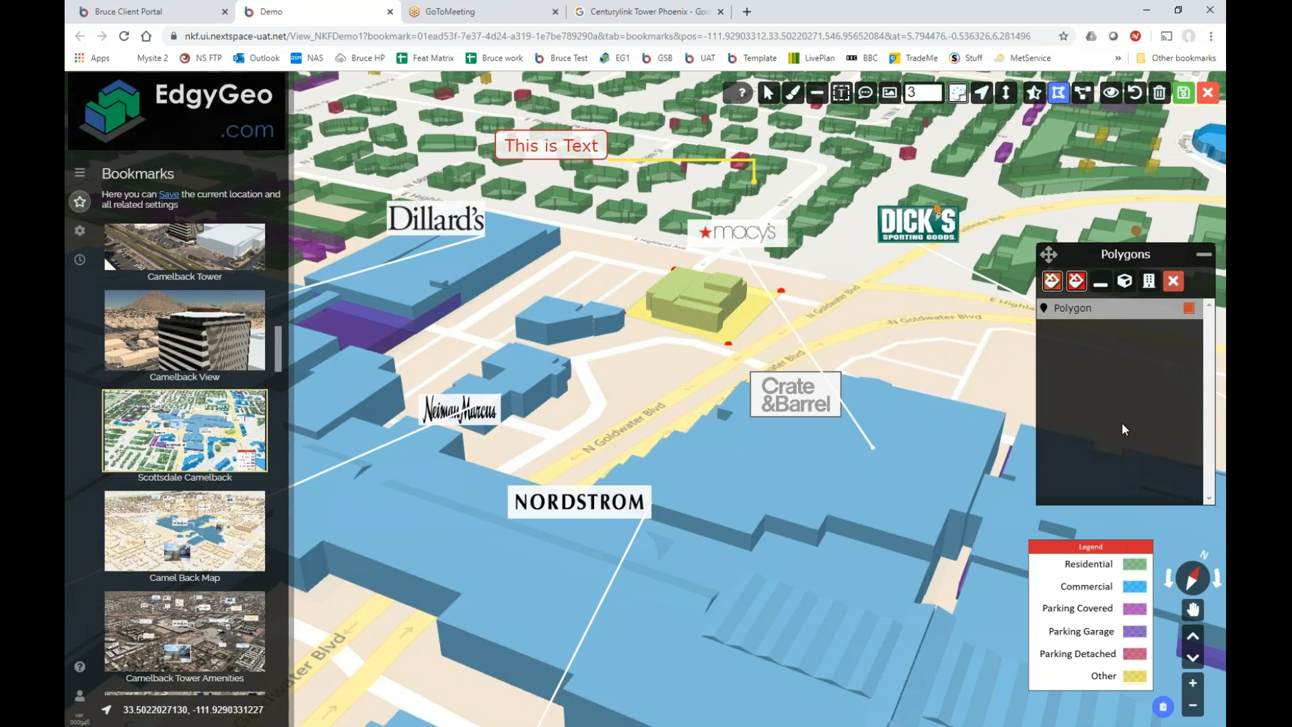
pyautogui.click(1205, 259)
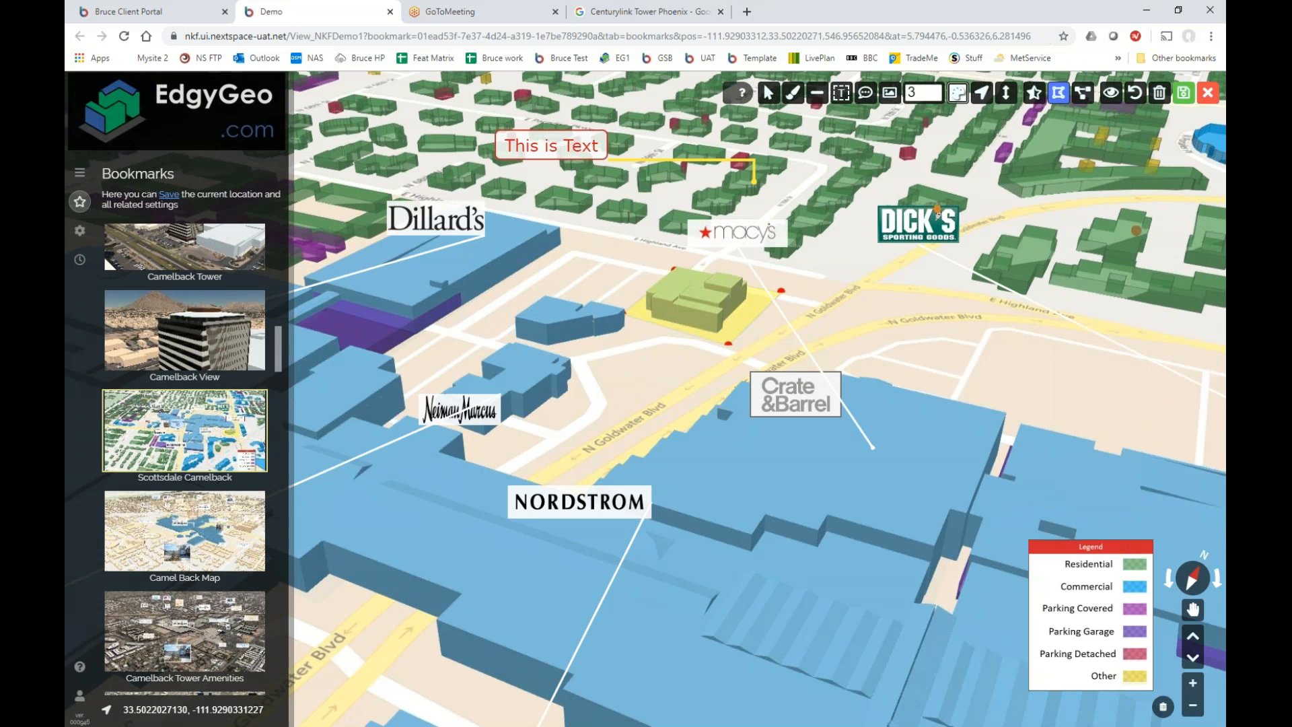
# Trace a four-point 3D polyline along N Goldwater Blvd, then return to the saved camera position.
pyautogui.click(968, 364)
pyautogui.moveTo(894, 364)
pyautogui.mouseDown()
pyautogui.moveTo(840, 387)
pyautogui.moveTo(906, 349)
pyautogui.moveTo(913, 363)
pyautogui.moveTo(871, 362)
pyautogui.mouseUp()
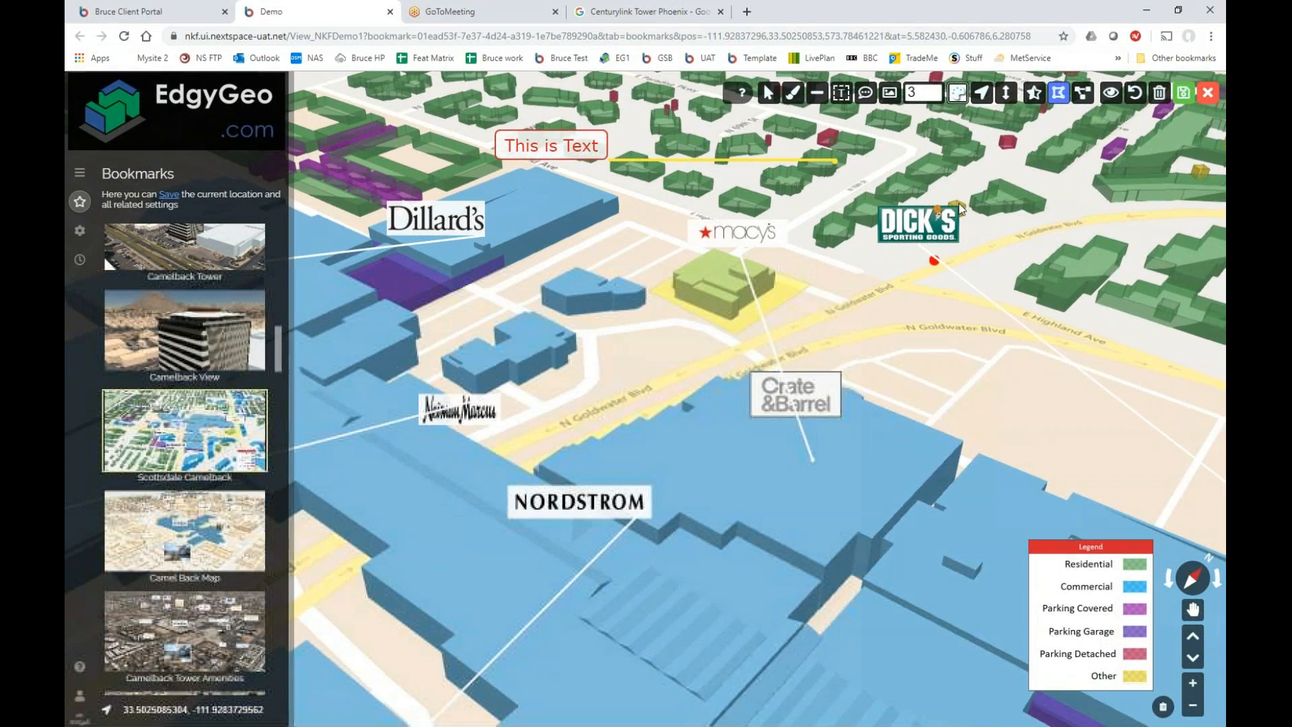
pyautogui.click(1082, 94)
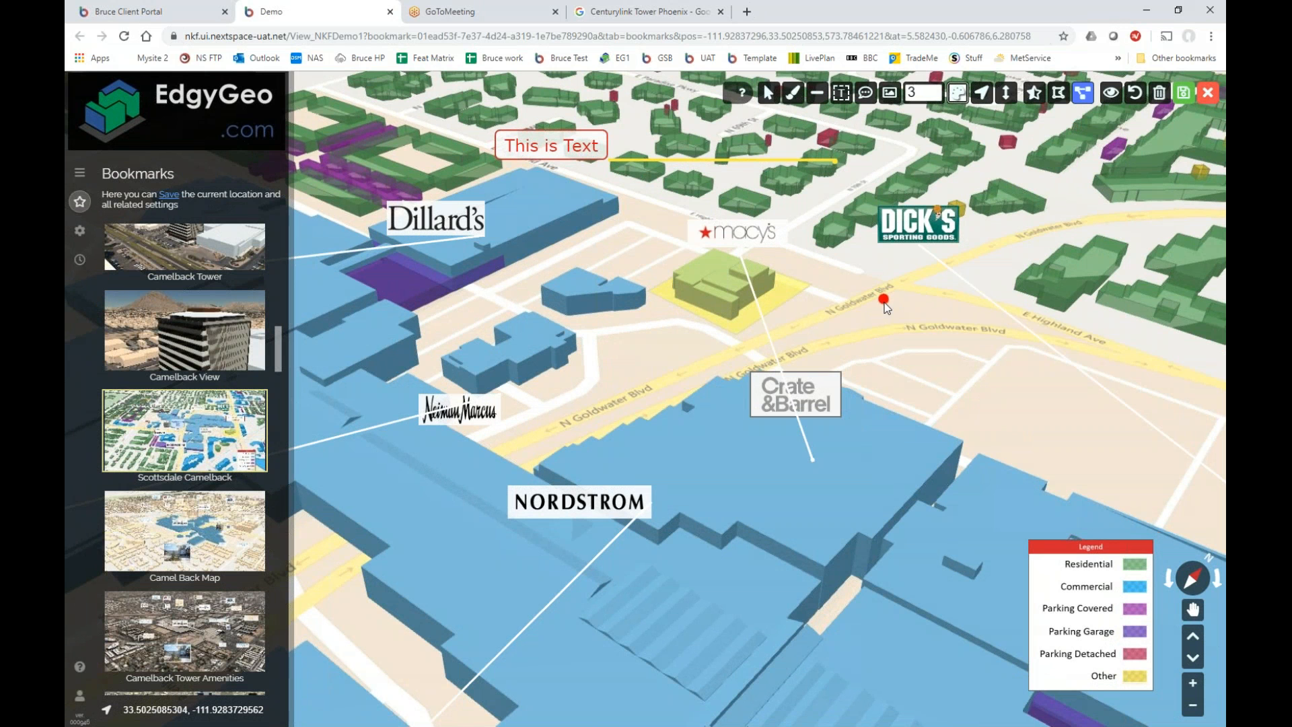
pyautogui.click(814, 321)
pyautogui.click(902, 288)
pyautogui.click(1024, 315)
pyautogui.click(1170, 370)
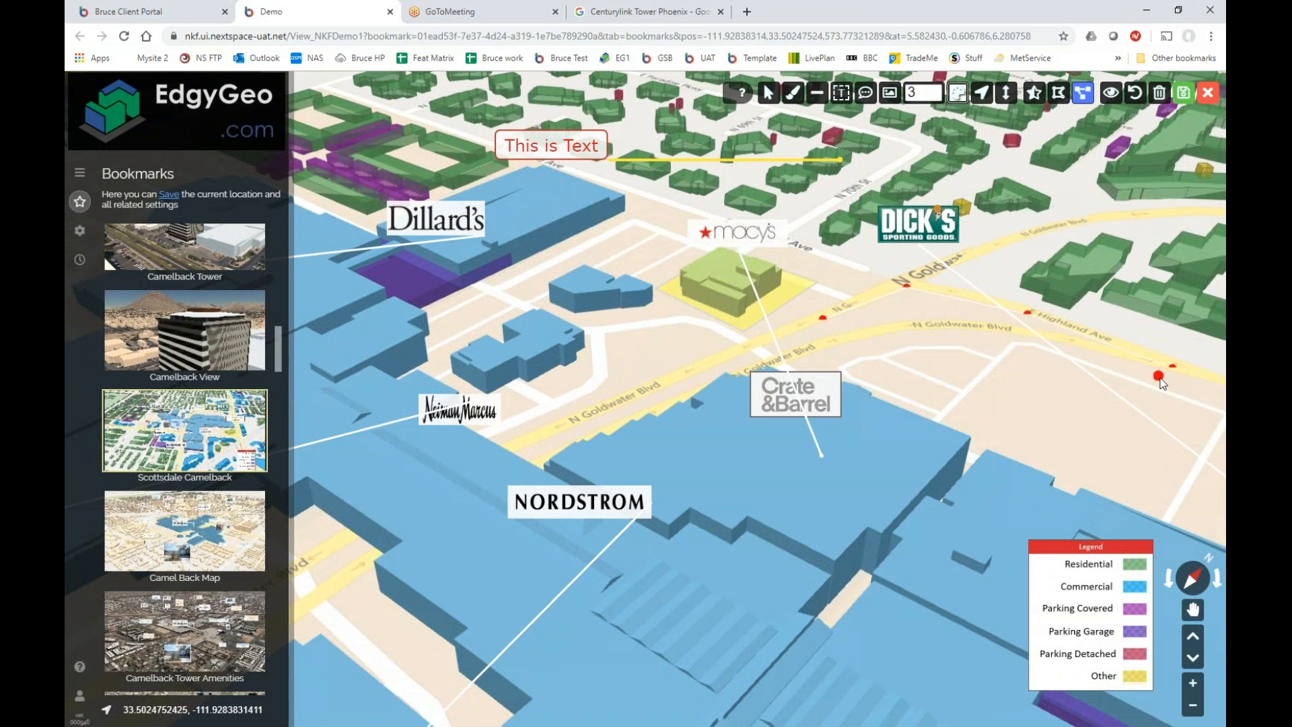
pyautogui.rightClick(1160, 378)
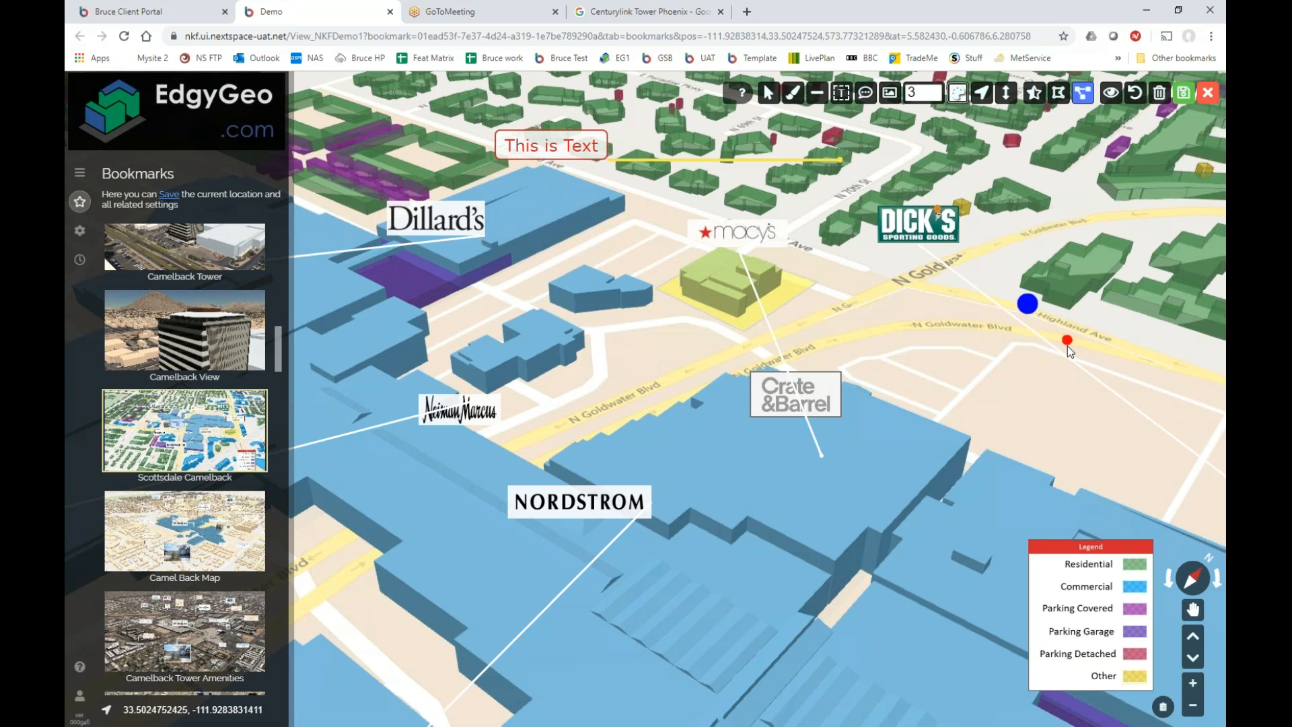
pyautogui.click(981, 310)
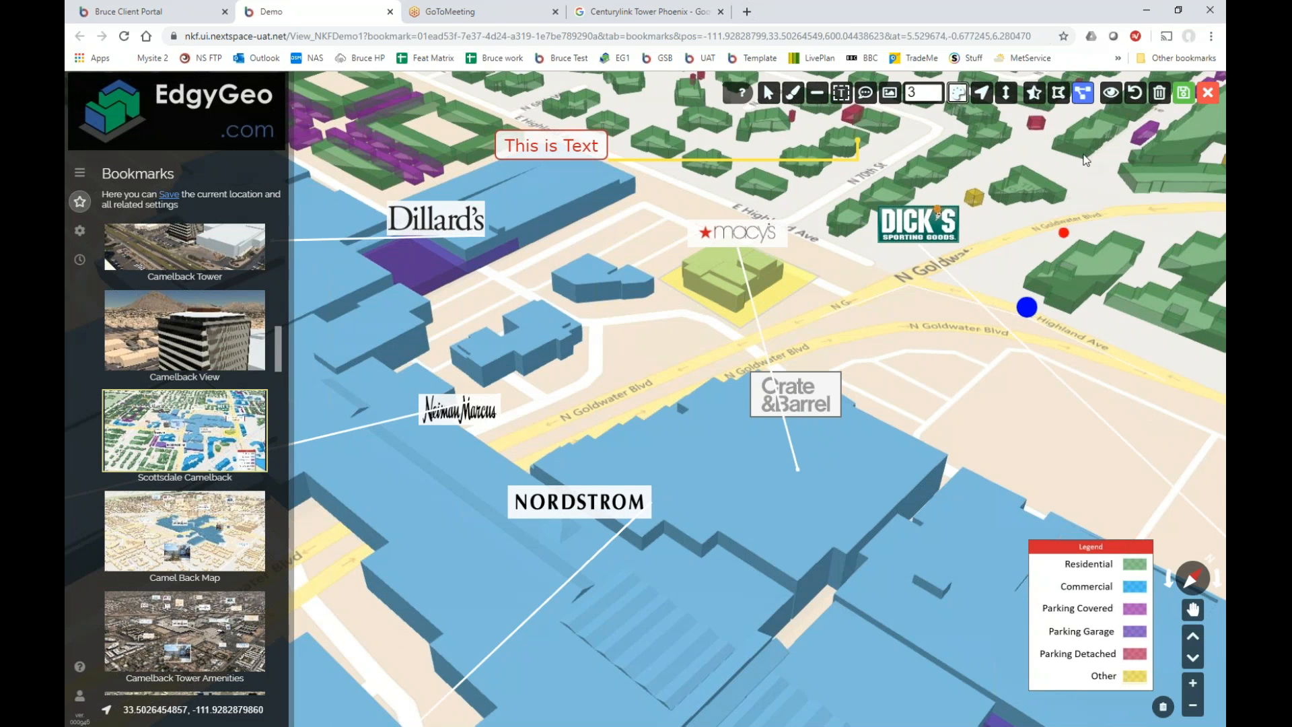
pyautogui.click(1110, 95)
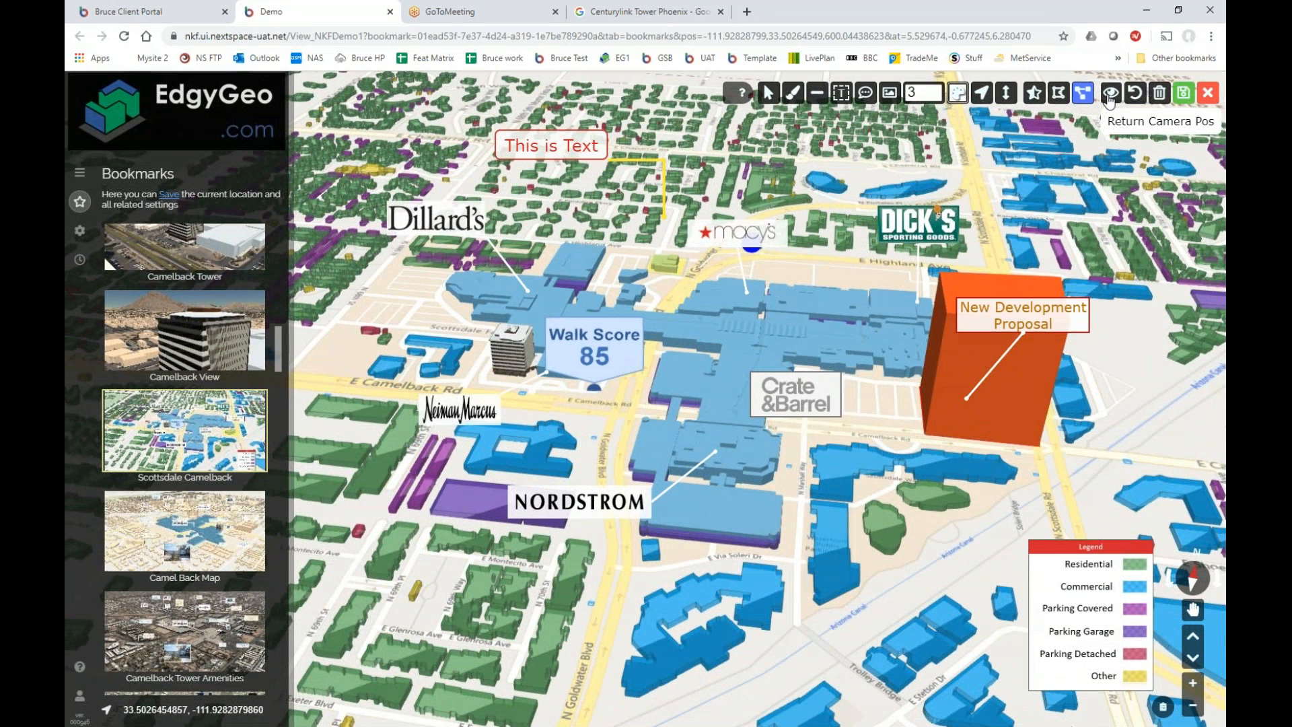
# Leave markup without saving, removing the orange proposal block from the mall map.
pyautogui.moveTo(258, 408)
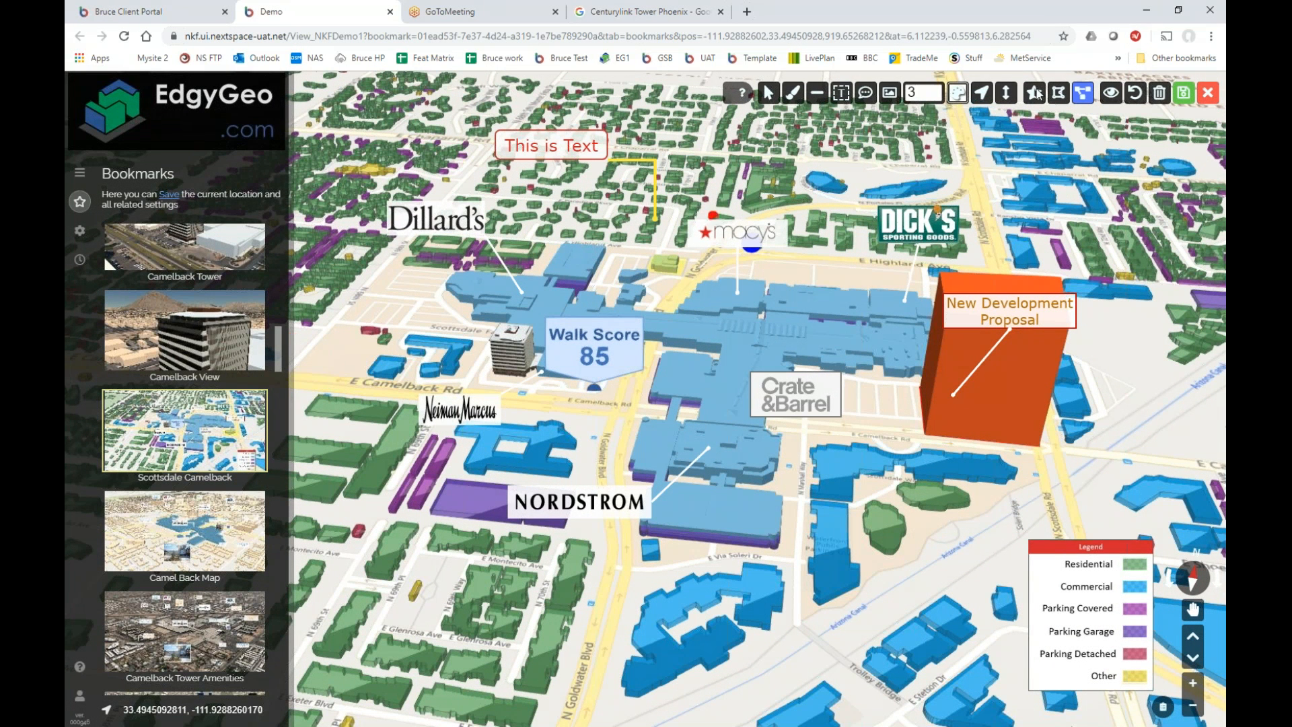
pyautogui.click(1208, 94)
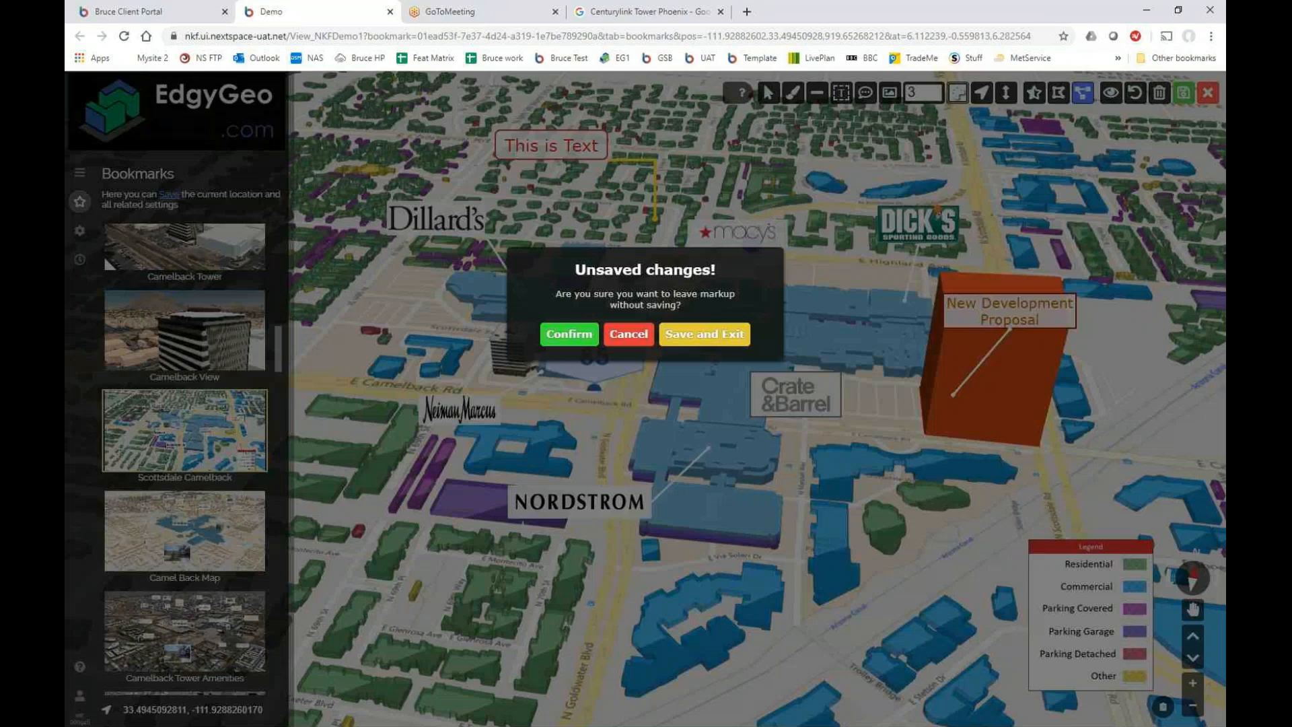
pyautogui.click(570, 334)
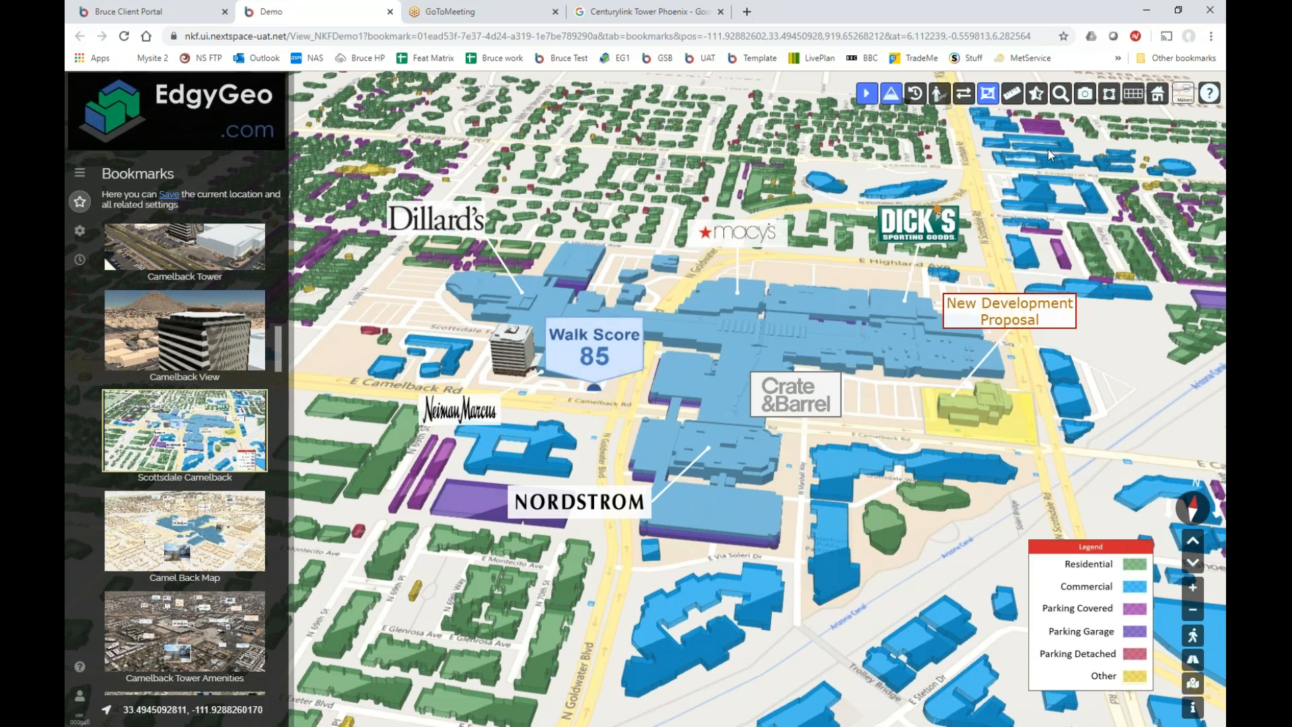
pyautogui.click(1085, 96)
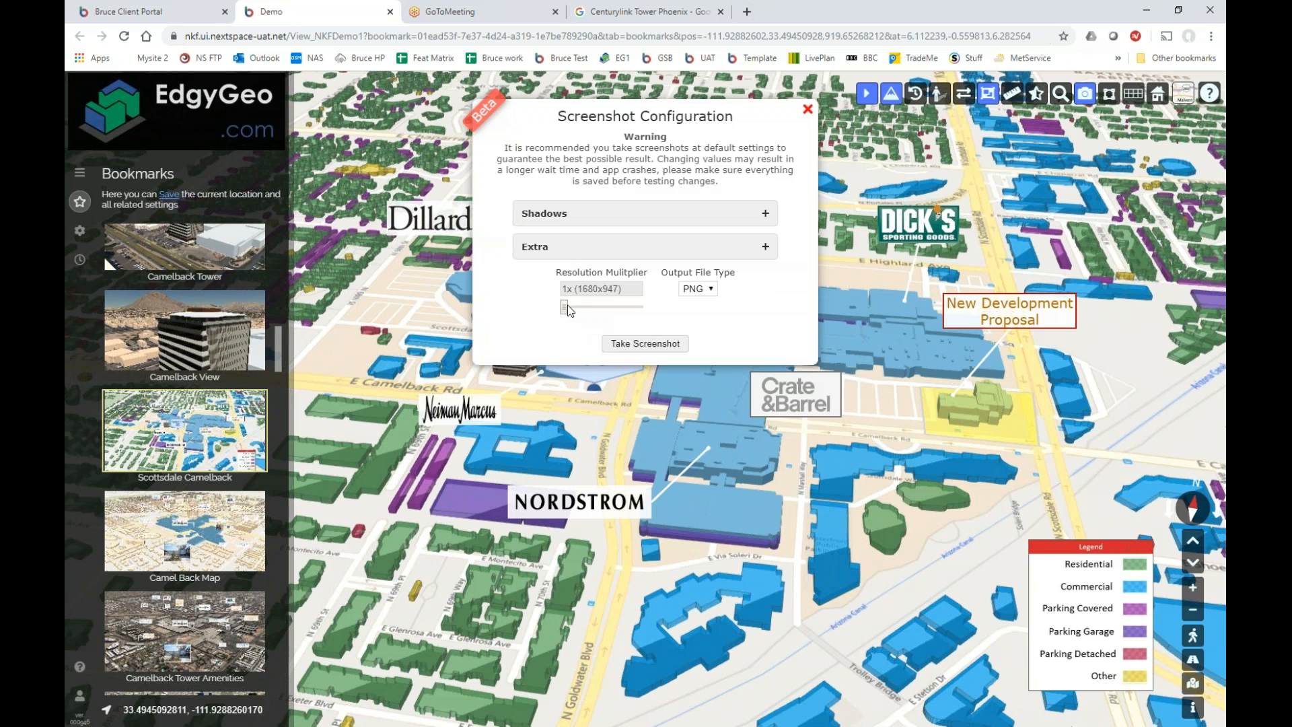
# Set the screenshot Resolution Multiplier slider to 4x (6720x3788).
pyautogui.moveTo(569, 311)
pyautogui.mouseDown()
pyautogui.moveTo(620, 317)
pyautogui.moveTo(561, 313)
pyautogui.mouseUp()
pyautogui.moveTo(569, 310); pyautogui.dragTo(647, 314)
pyautogui.moveTo(647, 312); pyautogui.dragTo(558, 313)
pyautogui.click(577, 307)
pyautogui.click(577, 308)
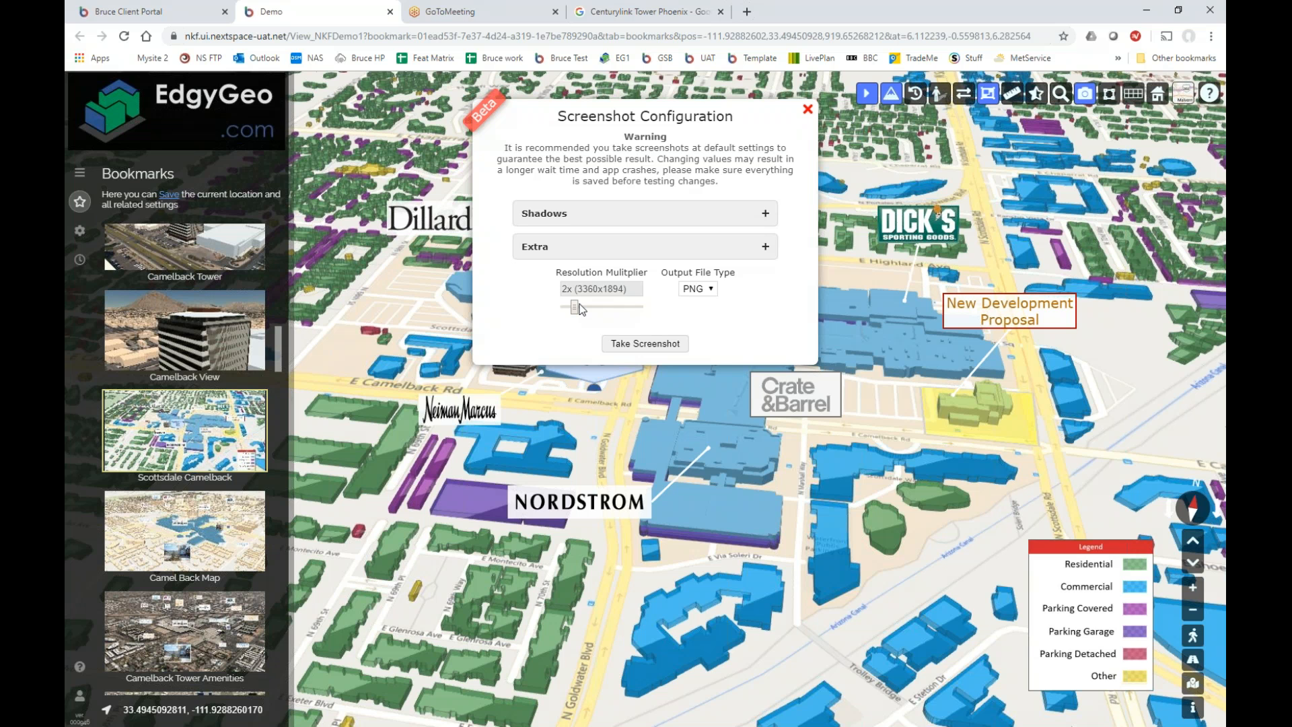
pyautogui.moveTo(579, 306); pyautogui.dragTo(584, 309)
# Choose JPG as the screenshot Output File Type.
pyautogui.click(709, 291)
pyautogui.click(705, 315)
pyautogui.click(710, 292)
pyautogui.click(704, 315)
pyautogui.click(700, 290)
pyautogui.click(700, 303)
pyautogui.click(698, 289)
pyautogui.click(699, 313)
# Tick Enable Shadows and Soft Shadows, adjust the Shadows Size, and expand the Extra settings.
pyautogui.click(725, 216)
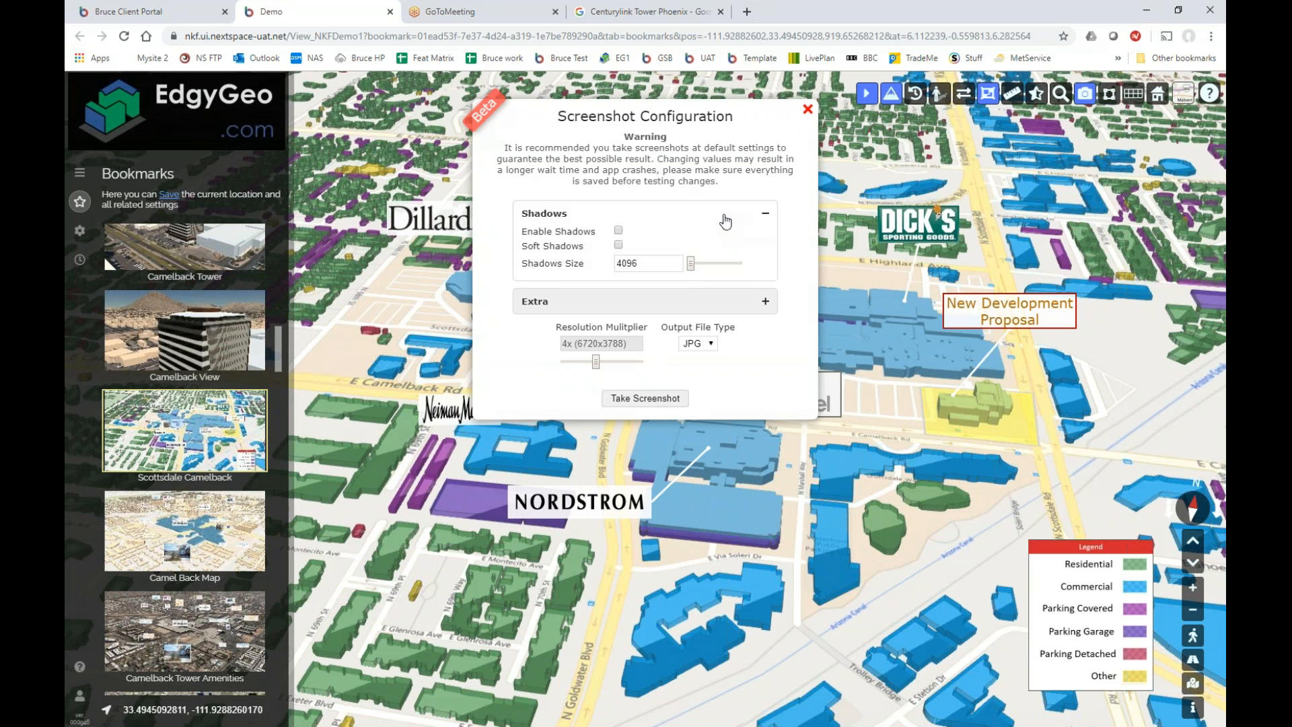
pyautogui.click(619, 231)
pyautogui.click(618, 245)
pyautogui.moveTo(690, 264); pyautogui.dragTo(738, 264)
pyautogui.moveTo(743, 263); pyautogui.dragTo(714, 265)
pyautogui.click(693, 312)
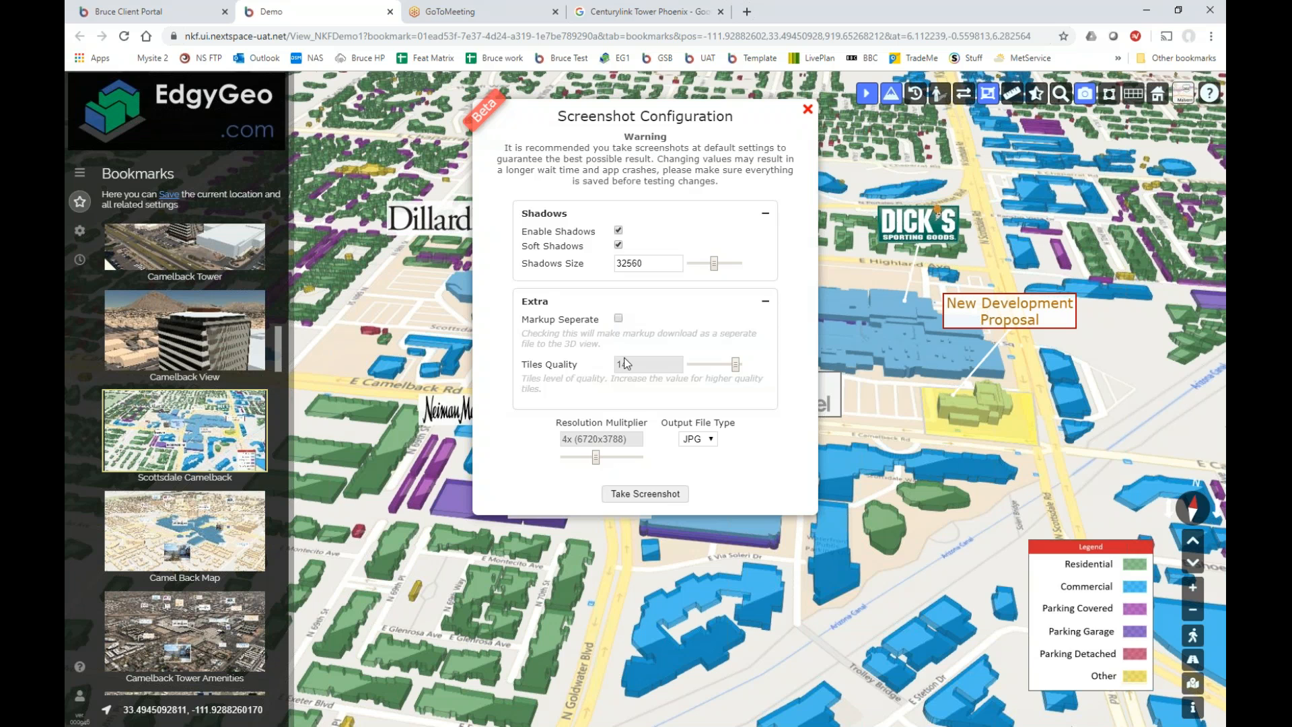
pyautogui.moveTo(735, 369)
pyautogui.mouseDown()
pyautogui.moveTo(688, 375)
pyautogui.moveTo(715, 377)
pyautogui.mouseUp()
# Lower Tiles Quality to 2 and take the high-resolution screenshot.
pyautogui.moveTo(713, 371); pyautogui.dragTo(703, 368)
pyautogui.click(639, 495)
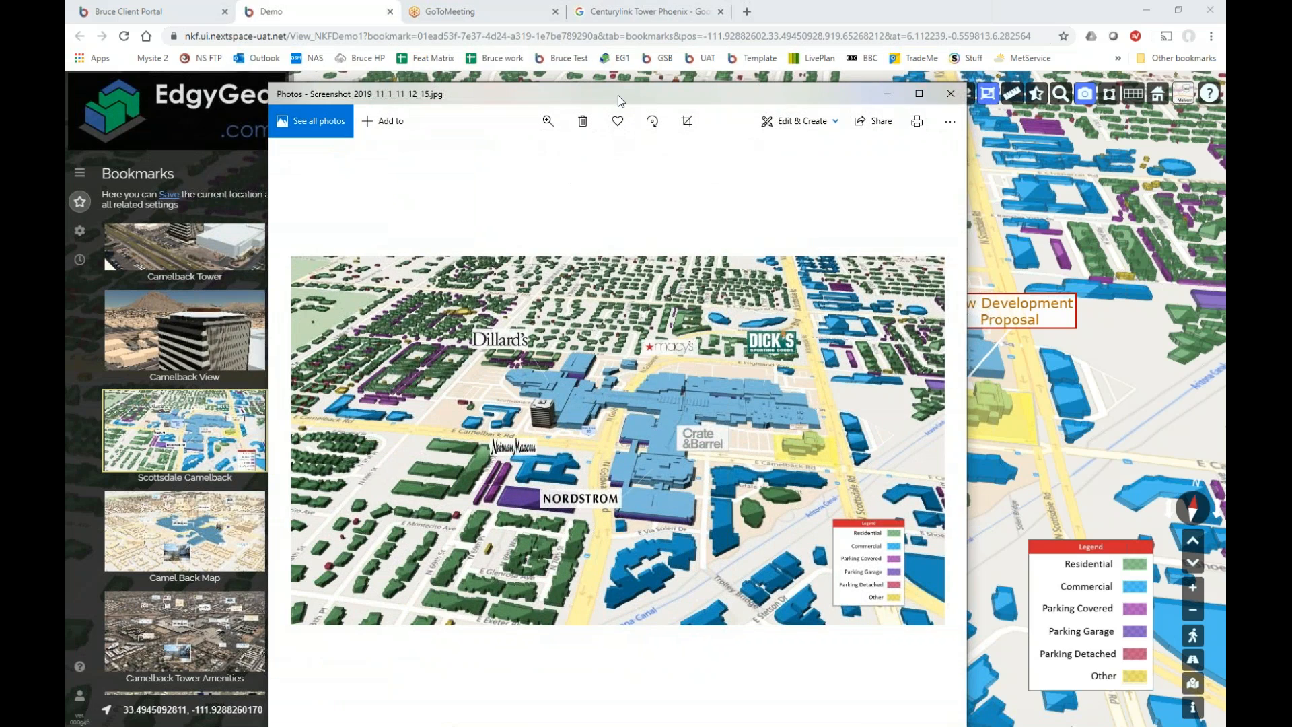
# Maximize the screenshot in Photos, zoom into the mall area, then close Photos and the screenshot dialog.
pyautogui.doubleClick(620, 100)
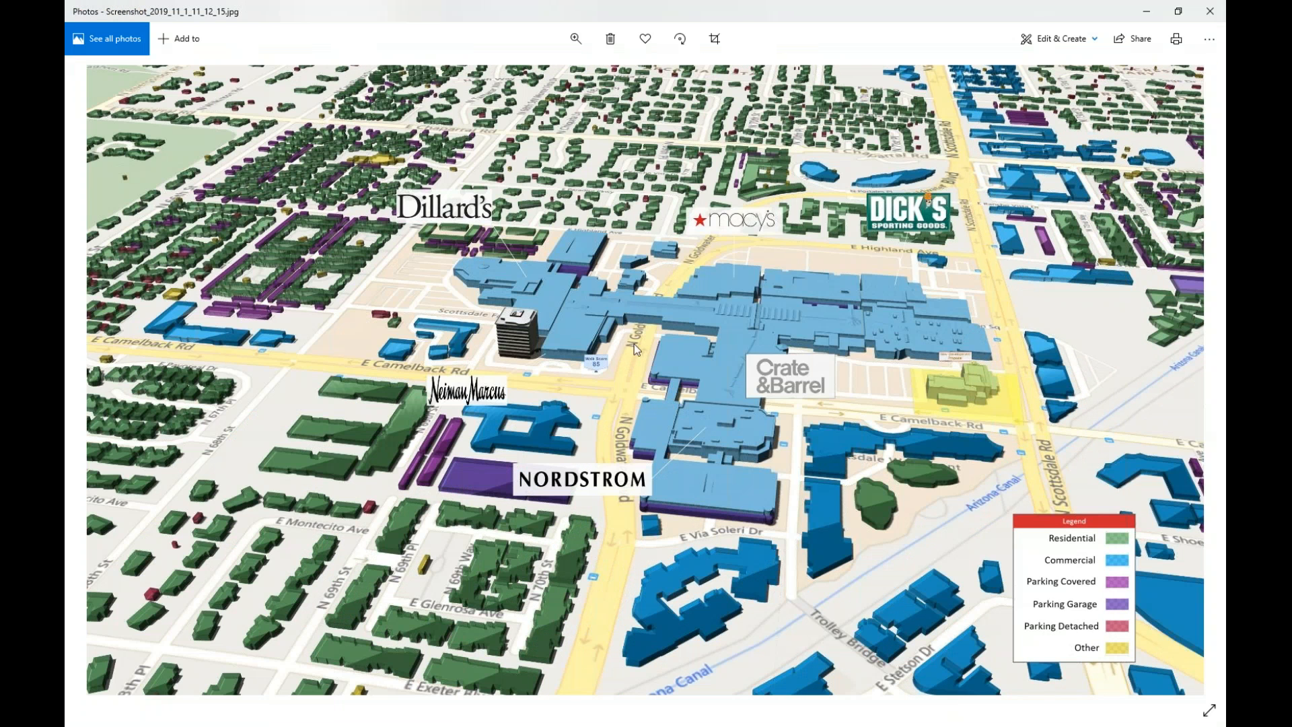
pyautogui.click(575, 39)
pyautogui.click(536, 71)
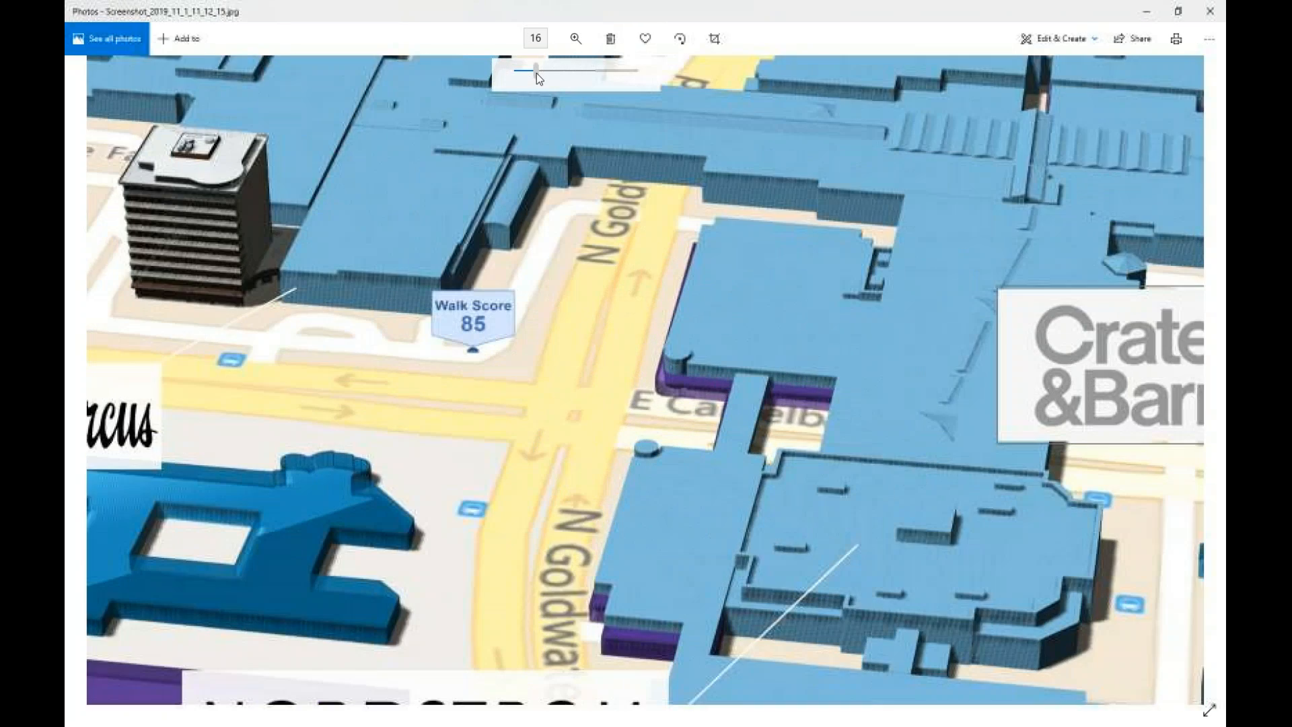
pyautogui.moveTo(536, 73); pyautogui.dragTo(483, 77)
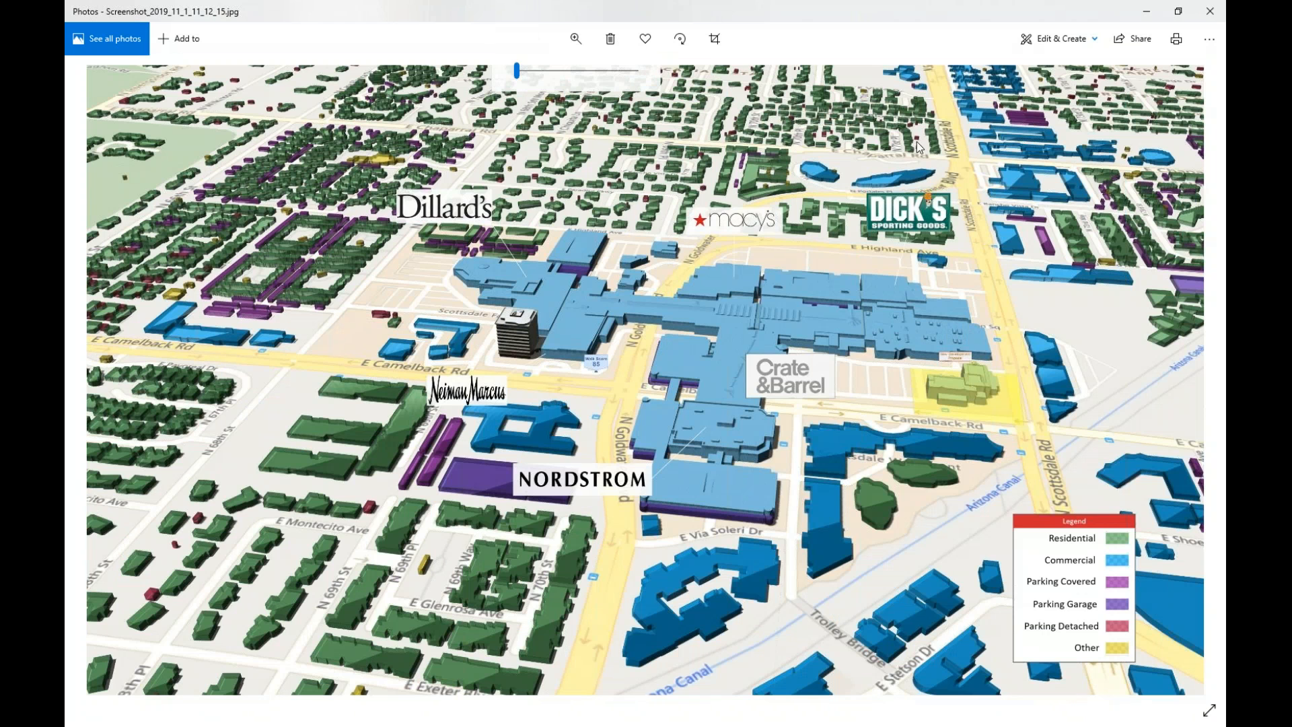
pyautogui.click(1217, 11)
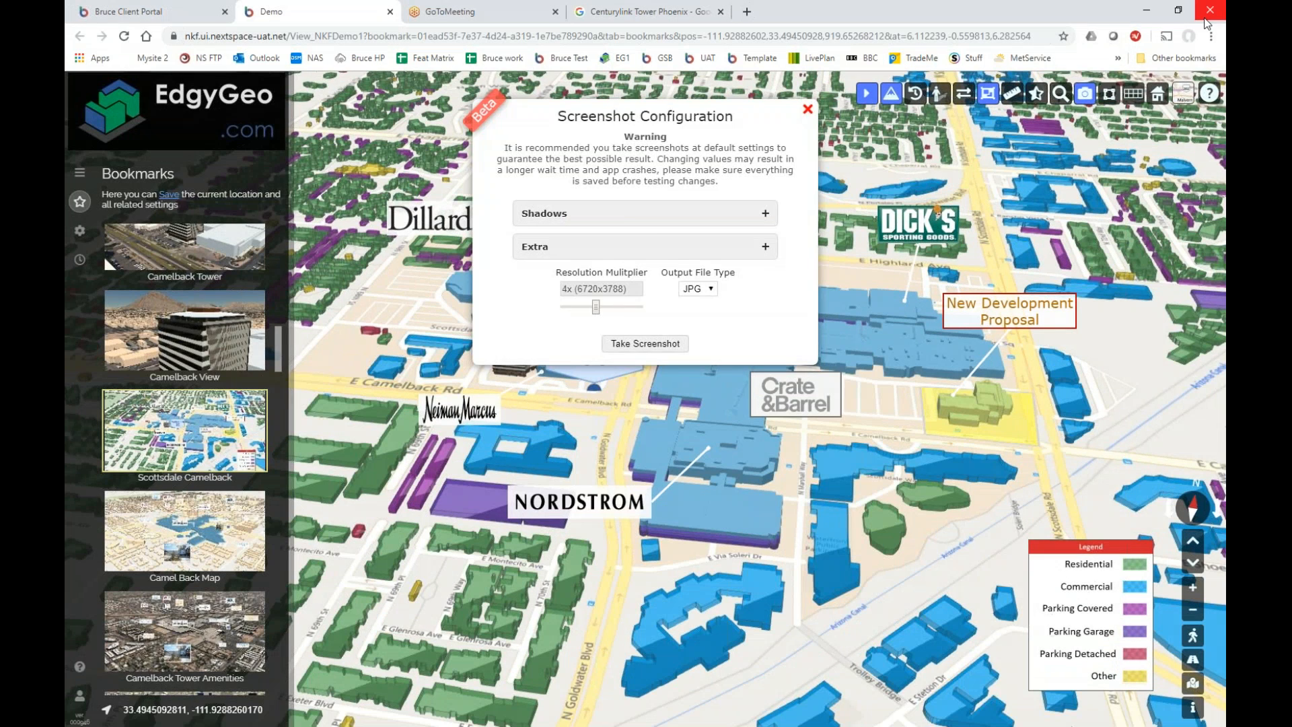
pyautogui.click(808, 109)
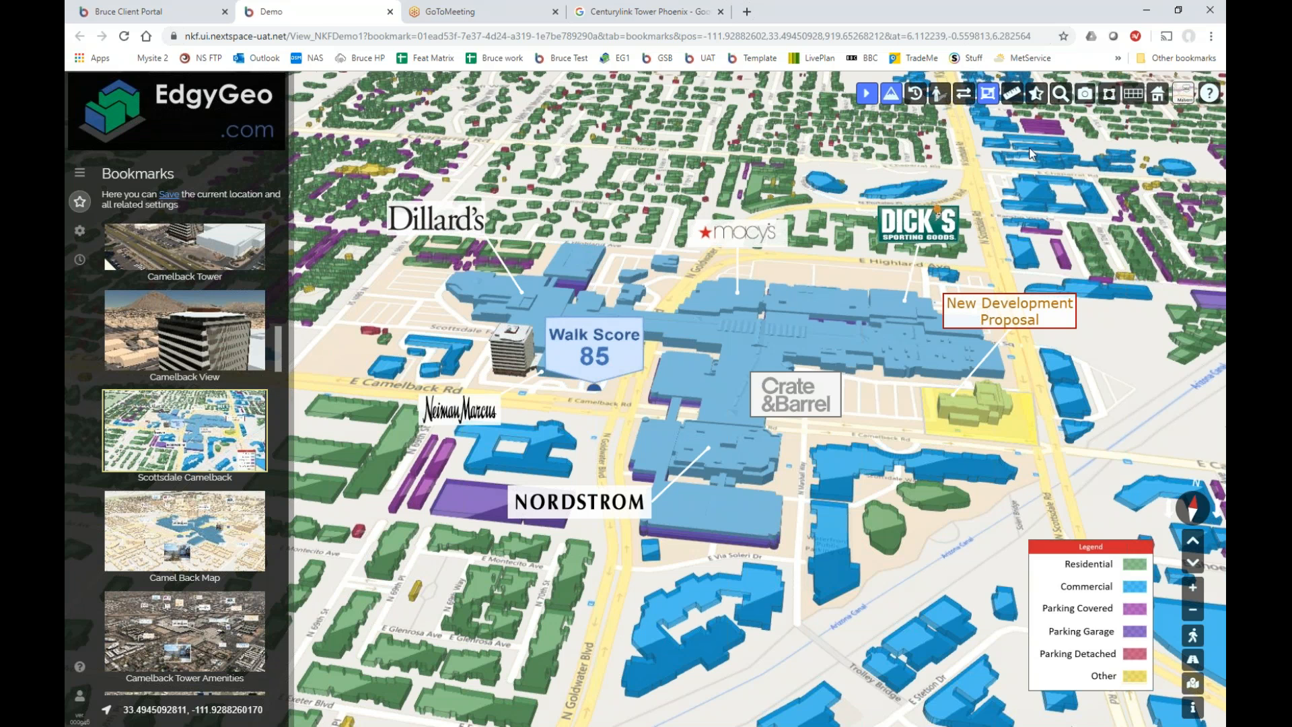
# Jump to the Camel Back Map bookmark showing Scottsdale Fashion Square.
pyautogui.click(197, 550)
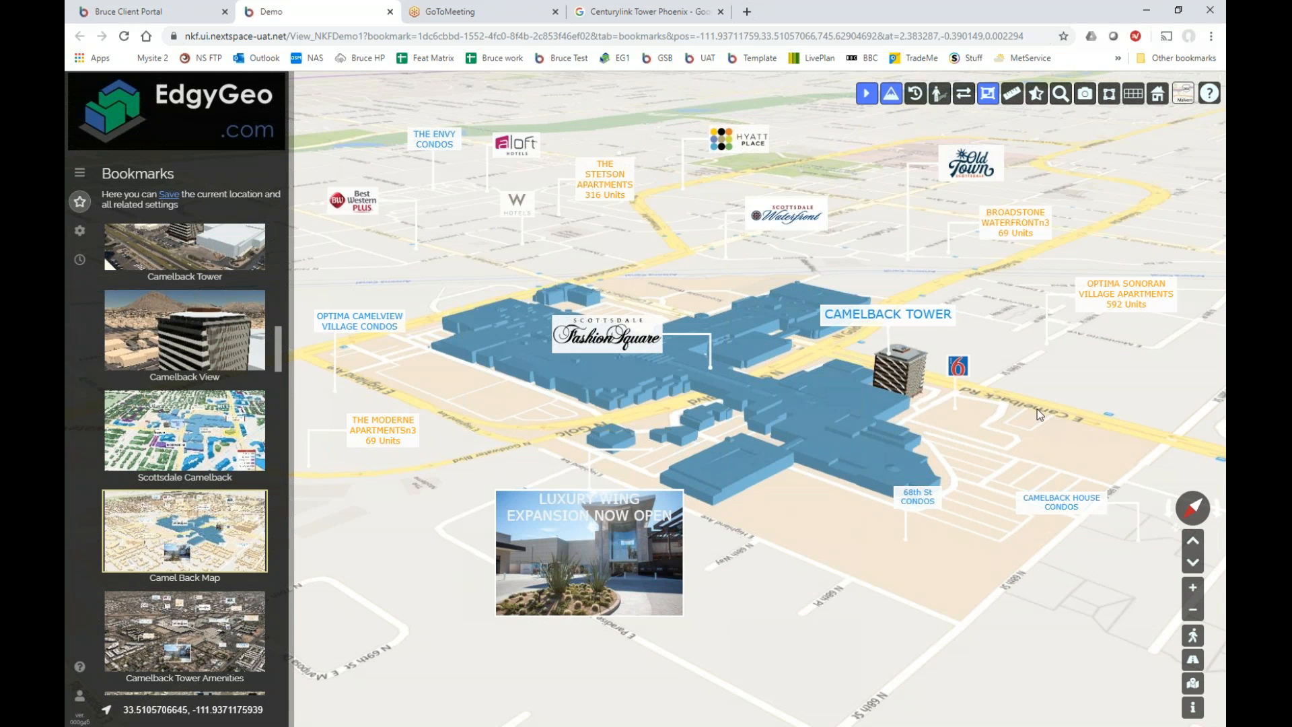
# Visit the Camelback Tower Amenities bookmark, then Space Available, and inspect Floor 15's availability.
pyautogui.click(207, 609)
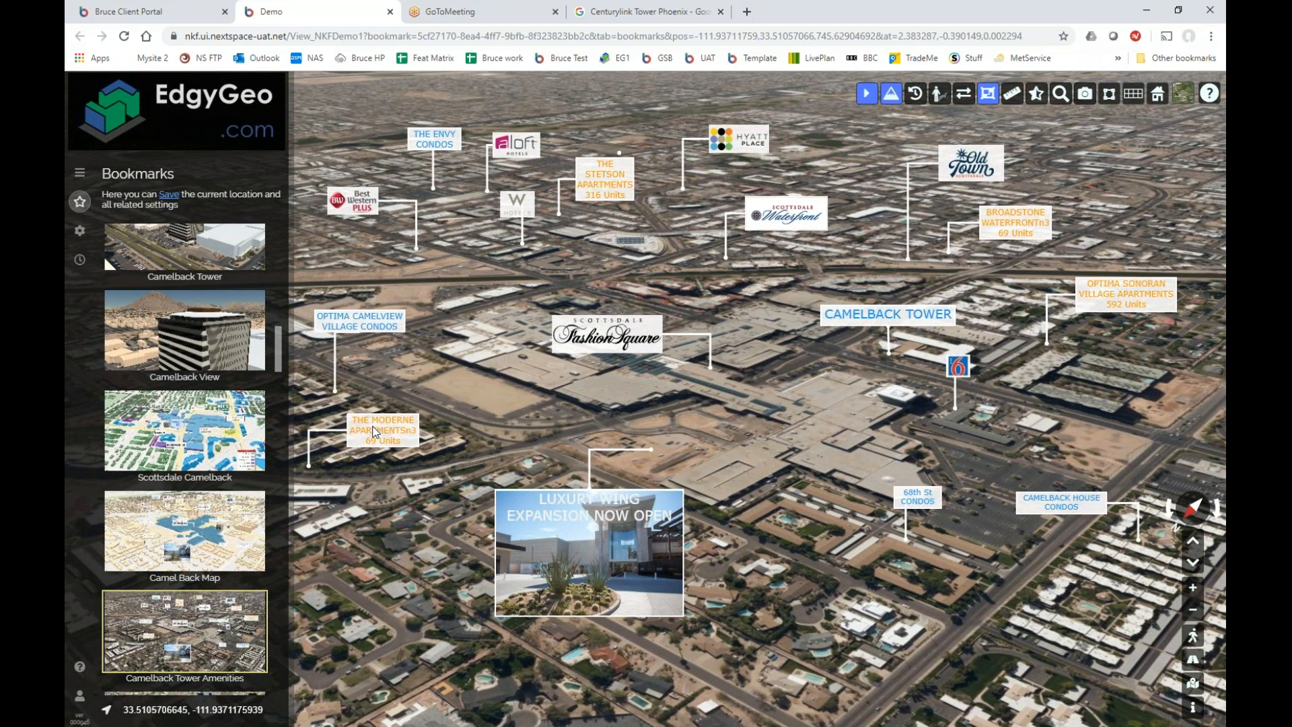
pyautogui.moveTo(280, 358); pyautogui.dragTo(269, 396)
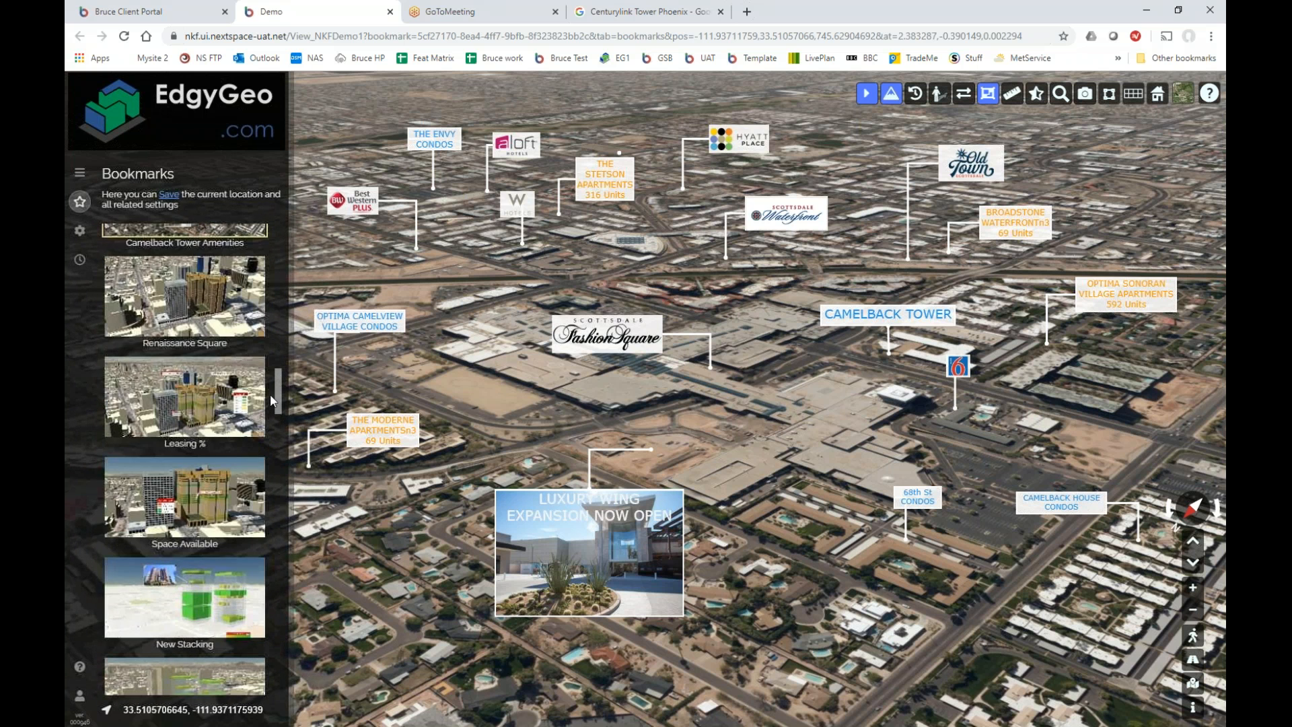
pyautogui.click(197, 494)
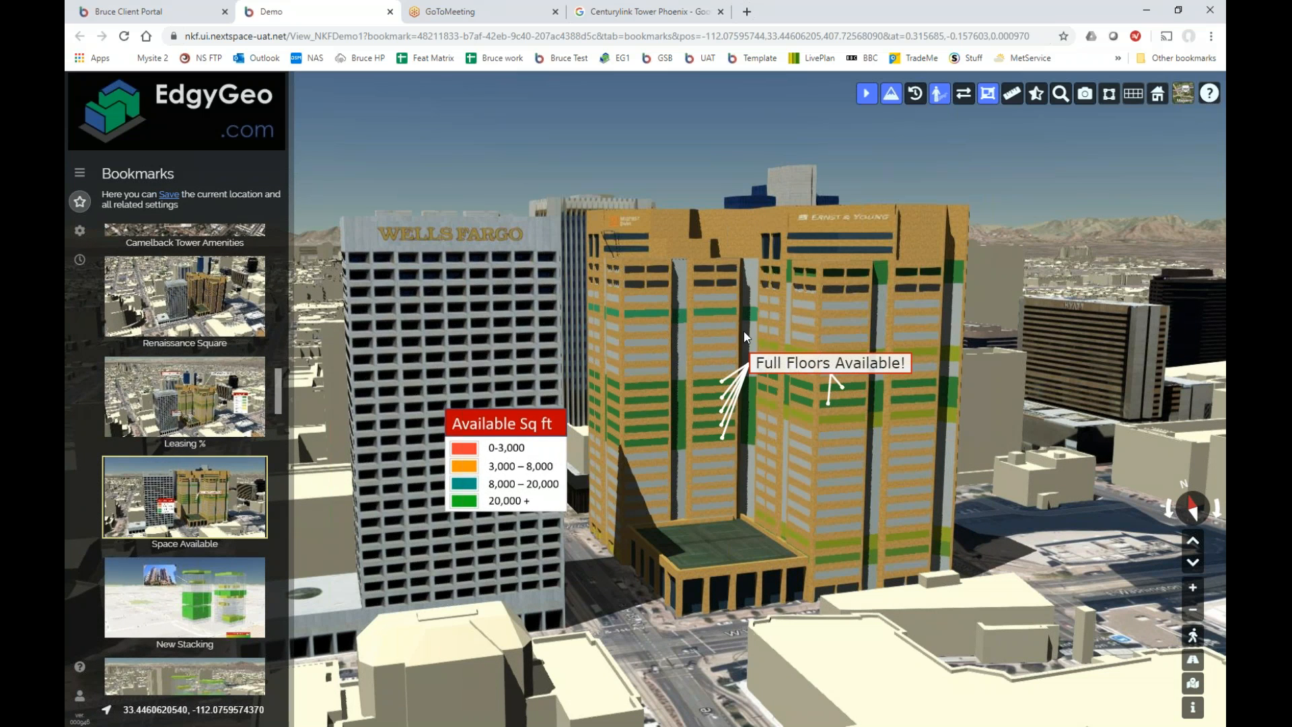
pyautogui.click(795, 382)
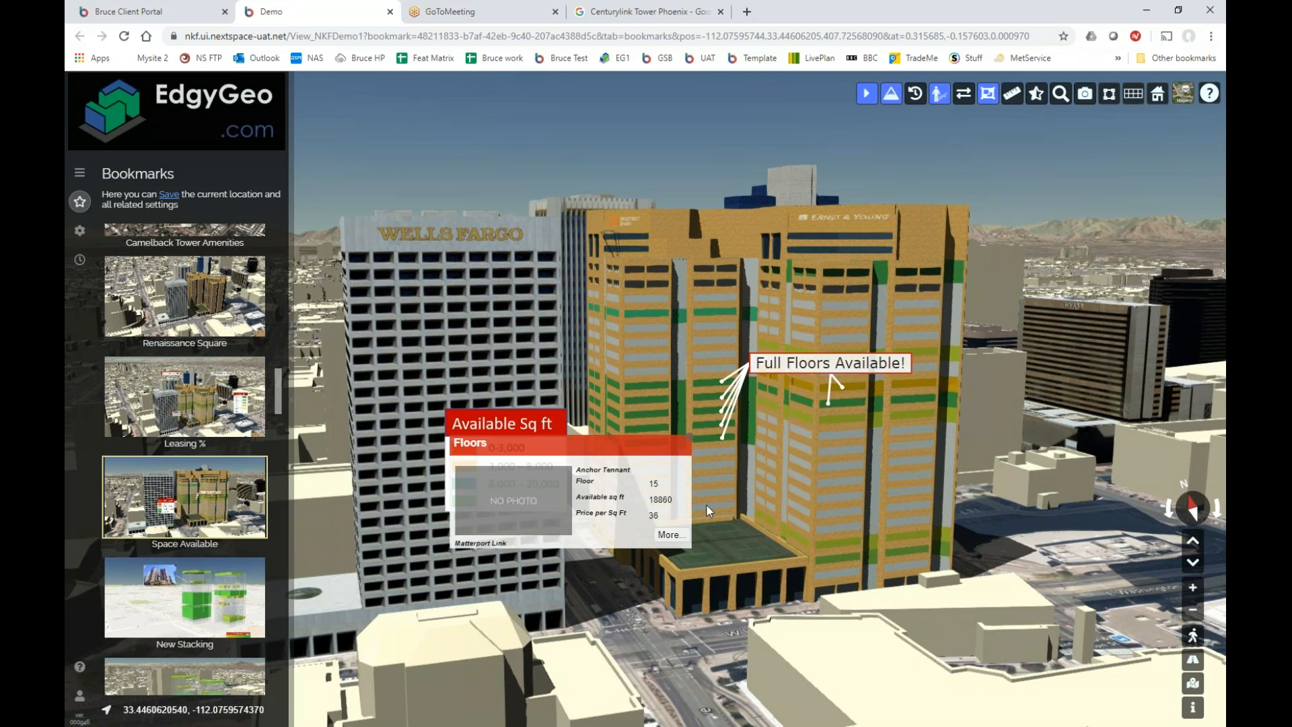
pyautogui.click(668, 534)
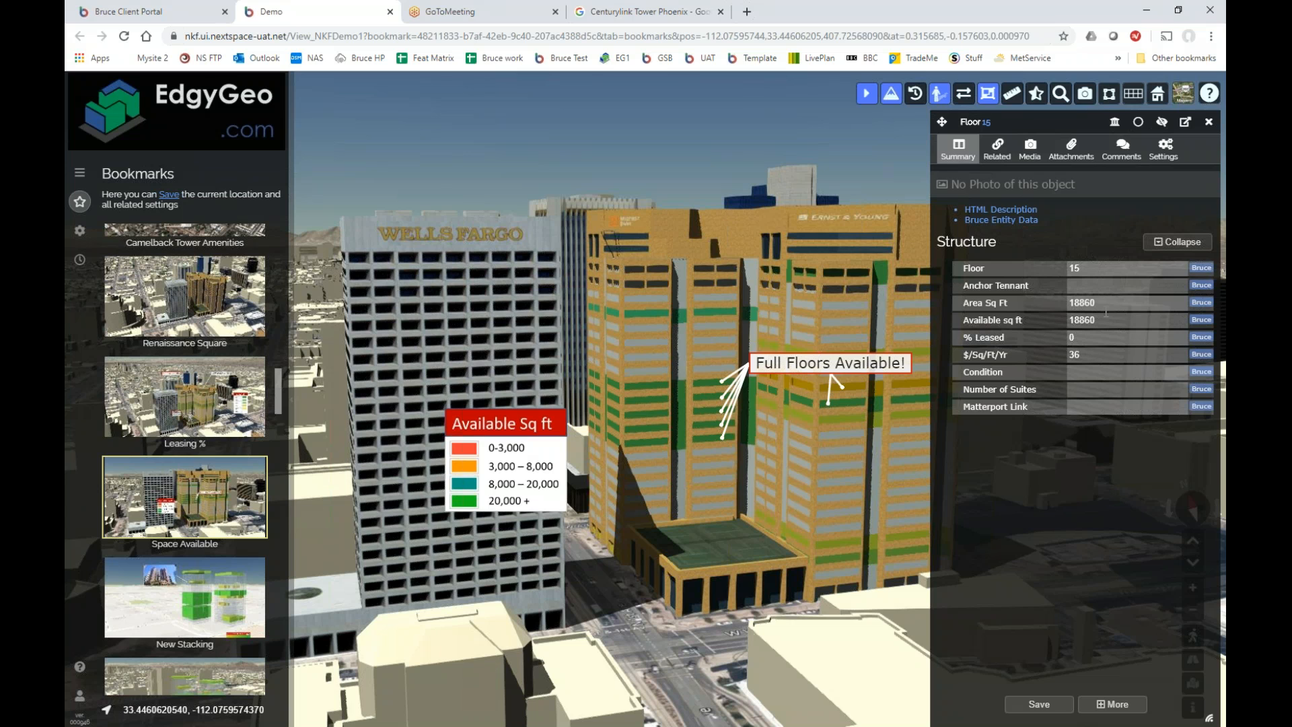
pyautogui.click(1092, 340)
pyautogui.click(1092, 356)
pyautogui.click(1214, 125)
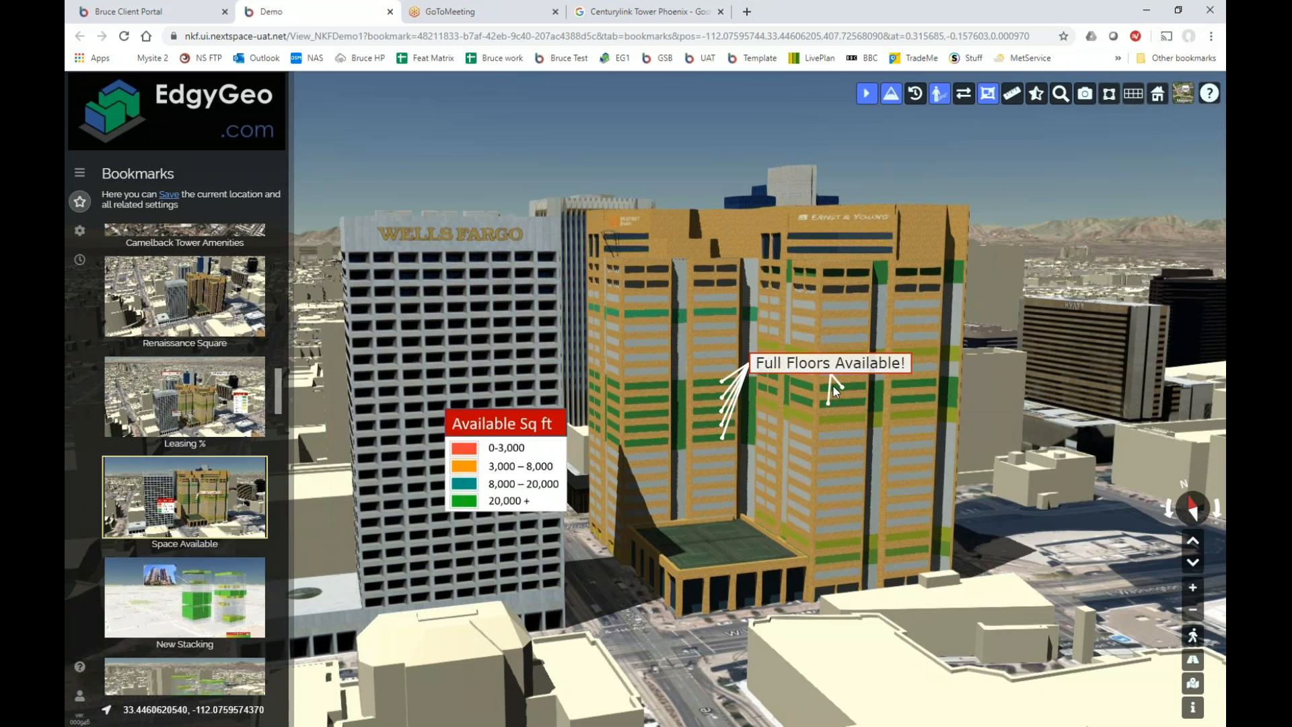
pyautogui.click(79, 173)
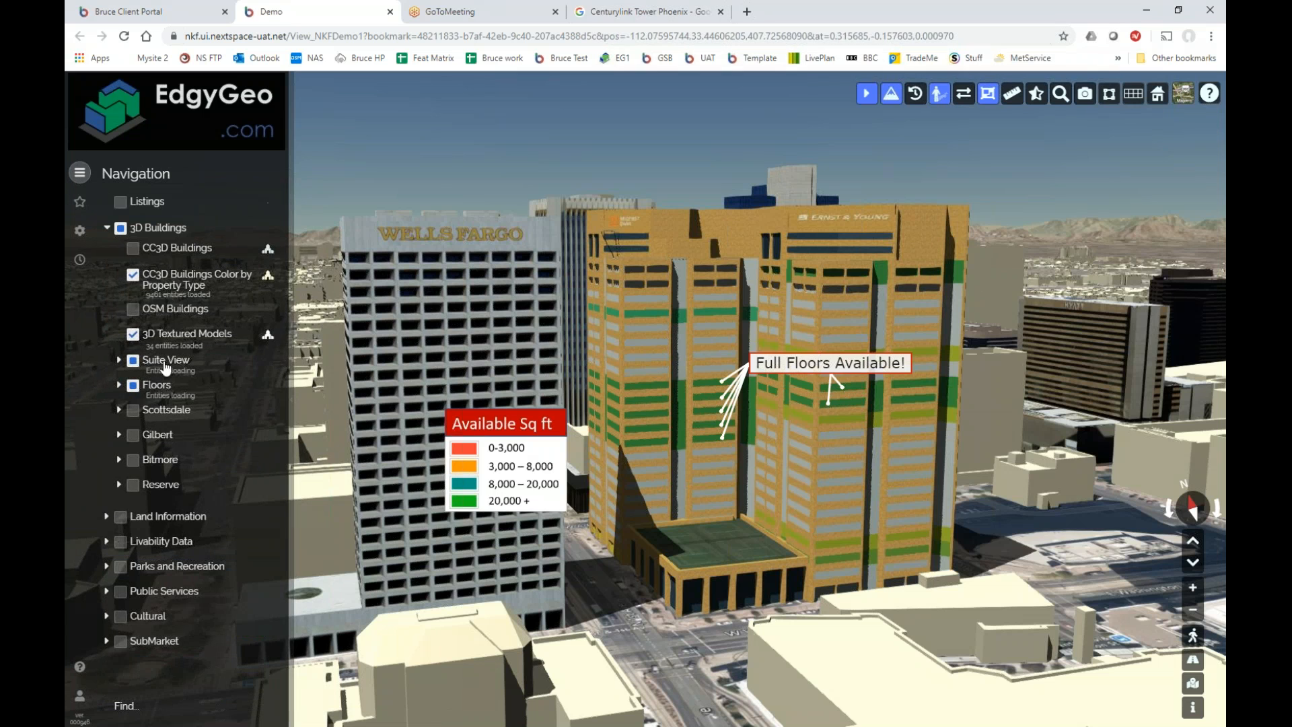
# Expand the Floors layer group, then switch to the admin portal's Project Views page.
pyautogui.click(117, 386)
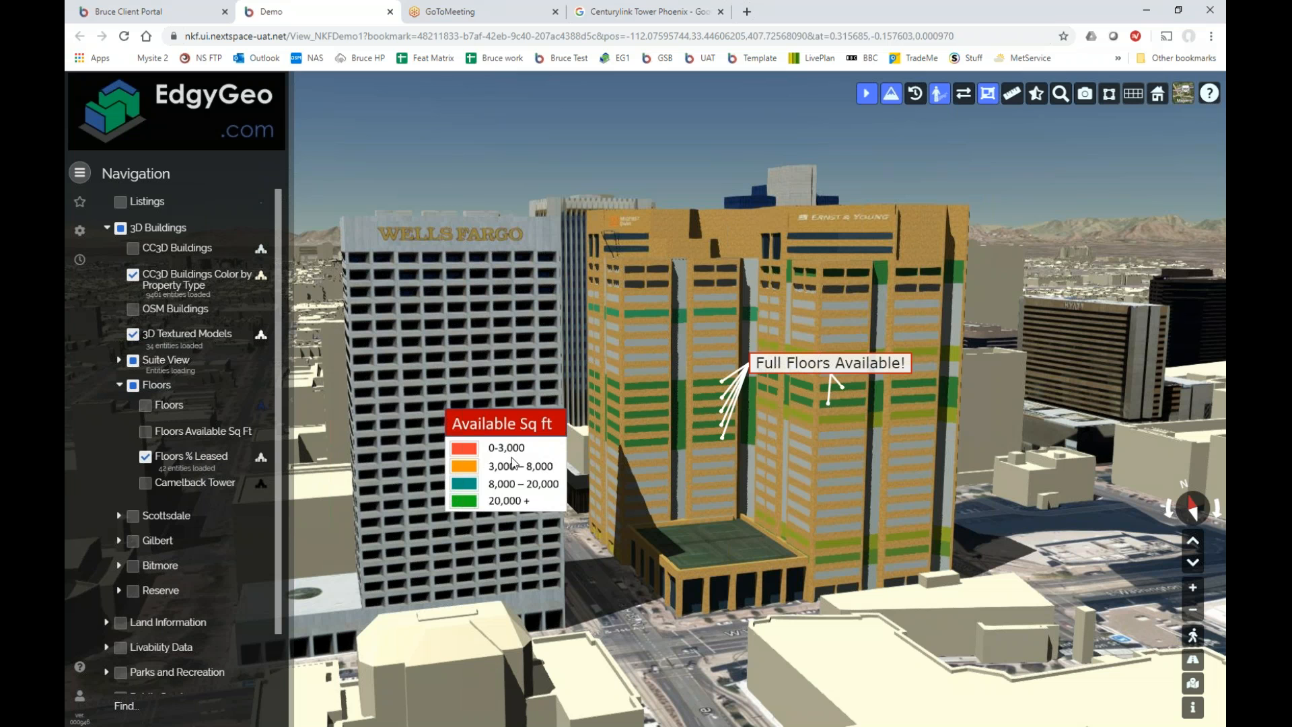
pyautogui.click(188, 14)
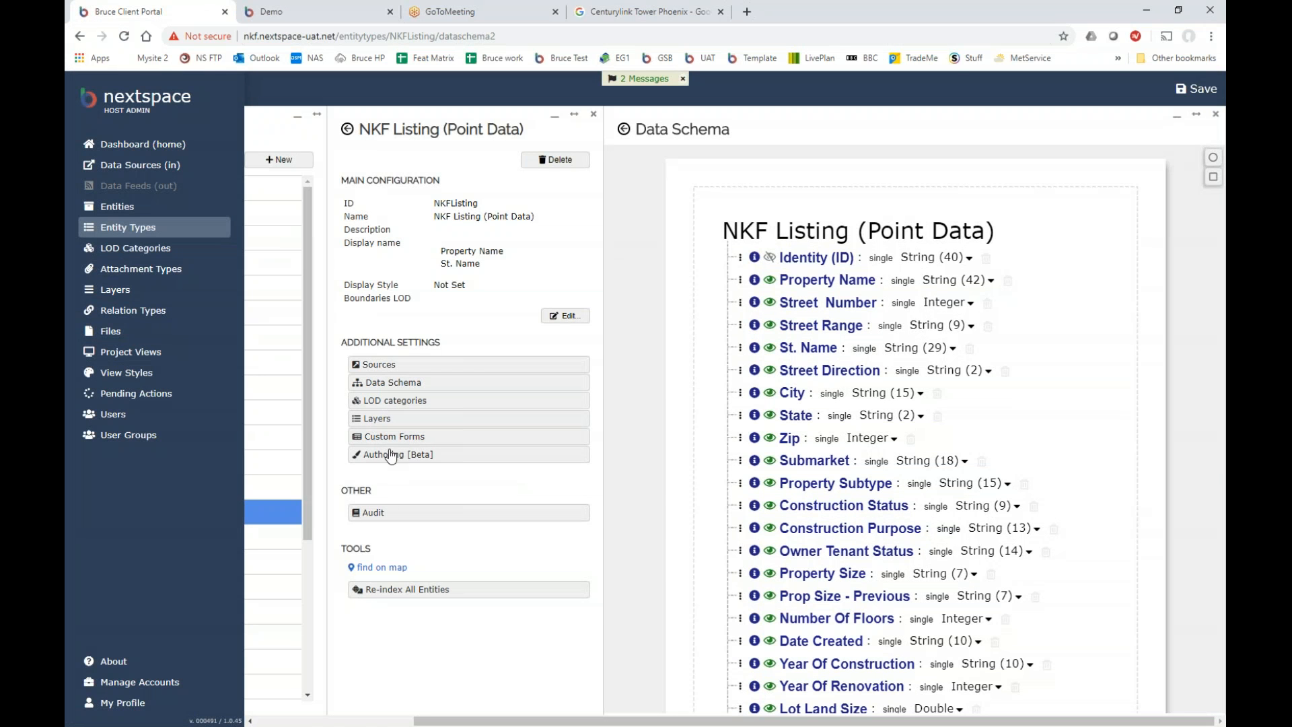
pyautogui.moveTo(504, 721); pyautogui.dragTo(342, 720)
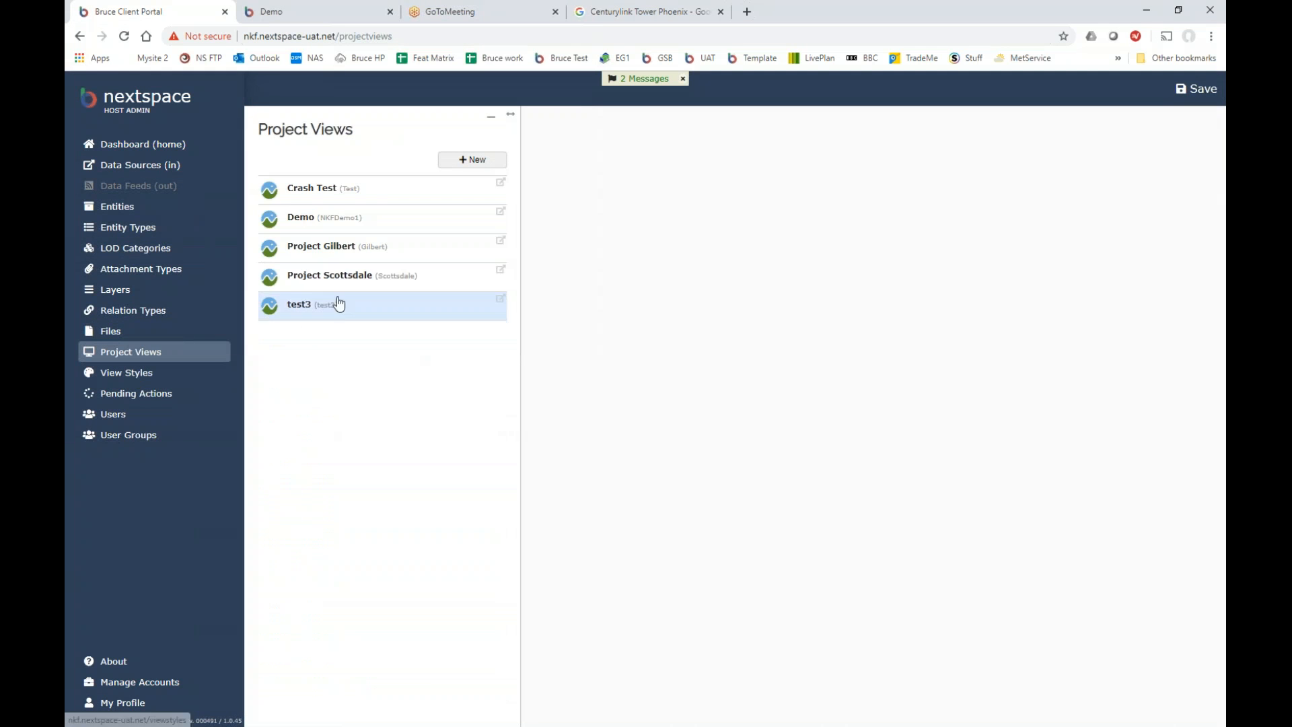
# Open the Demo view's menu configuration and select the Floors % Leased item.
pyautogui.click(319, 230)
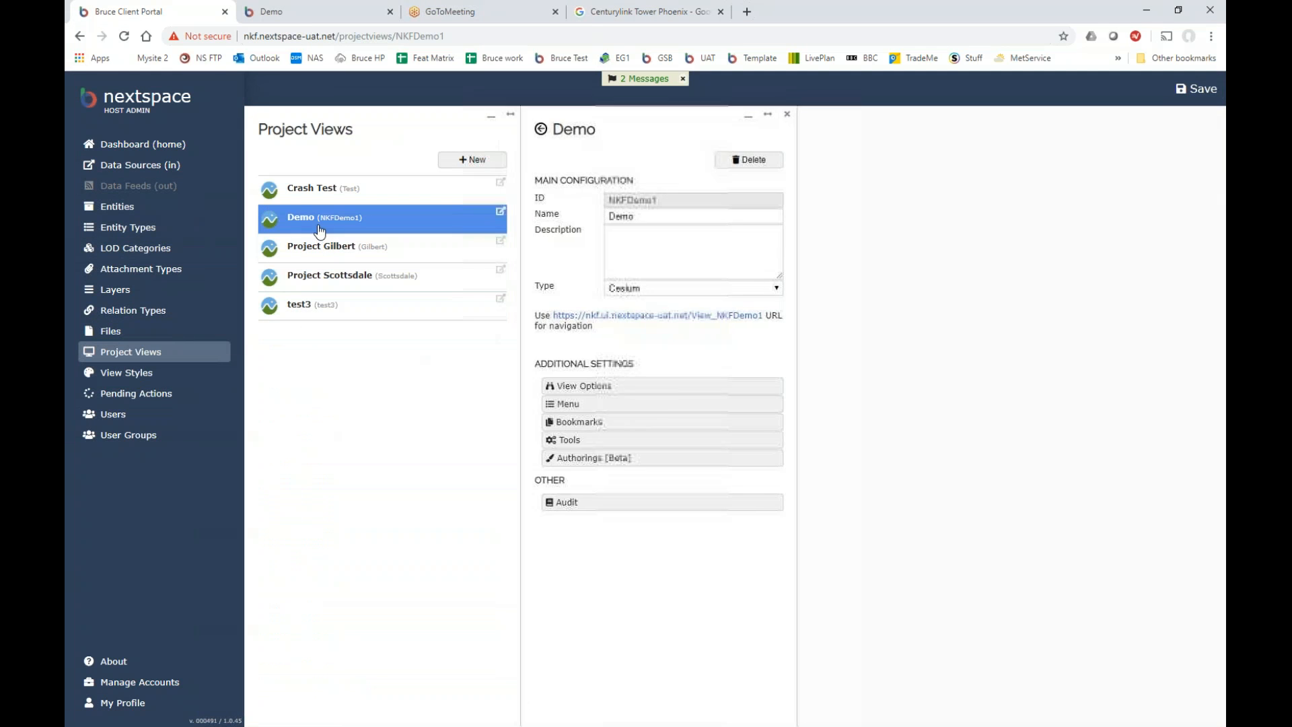
pyautogui.click(567, 404)
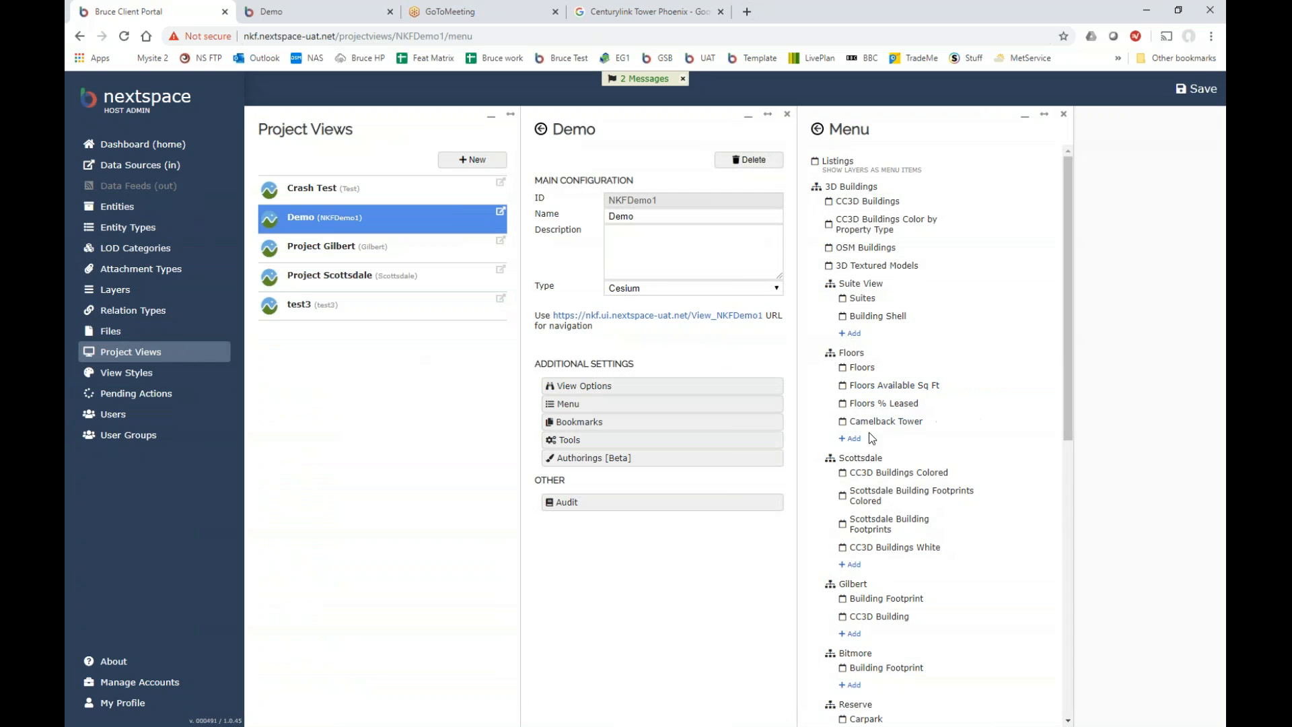
pyautogui.click(864, 406)
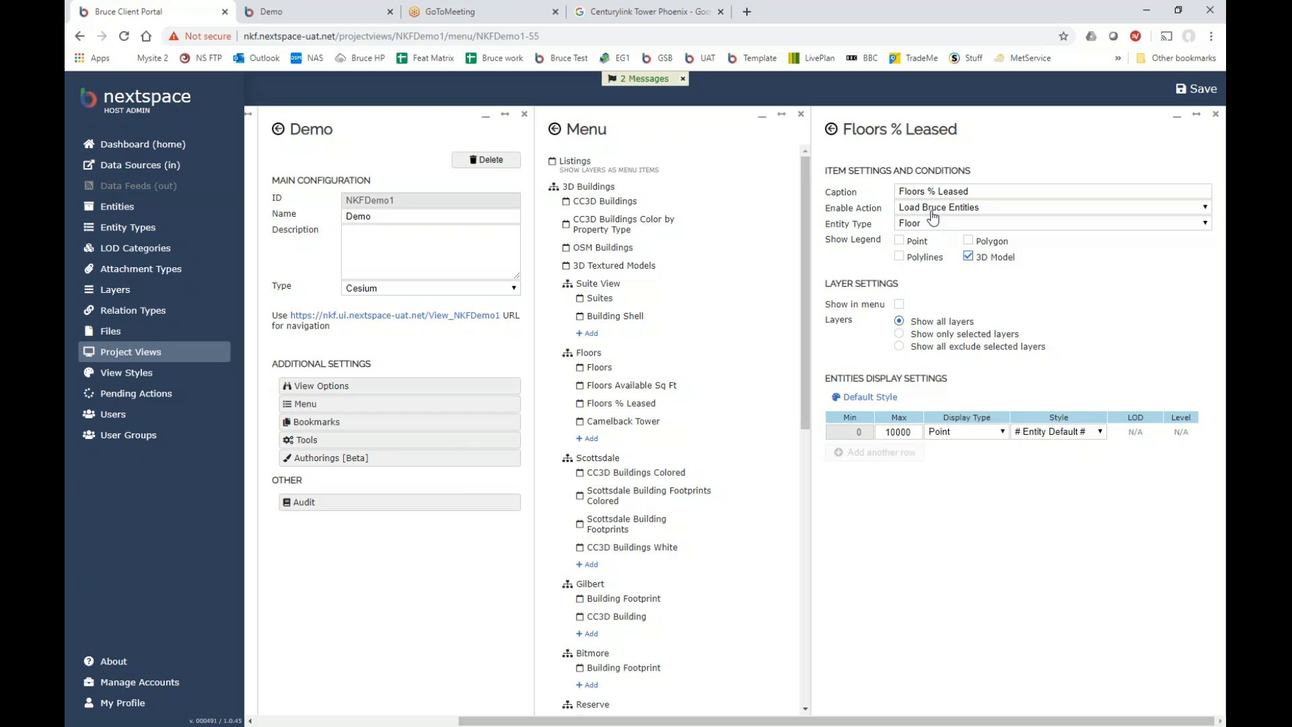
# Open the Floors % Leased default style's 3D Model settings, view its 6 PCLeased mappings, then collapse the panel.
pyautogui.click(869, 402)
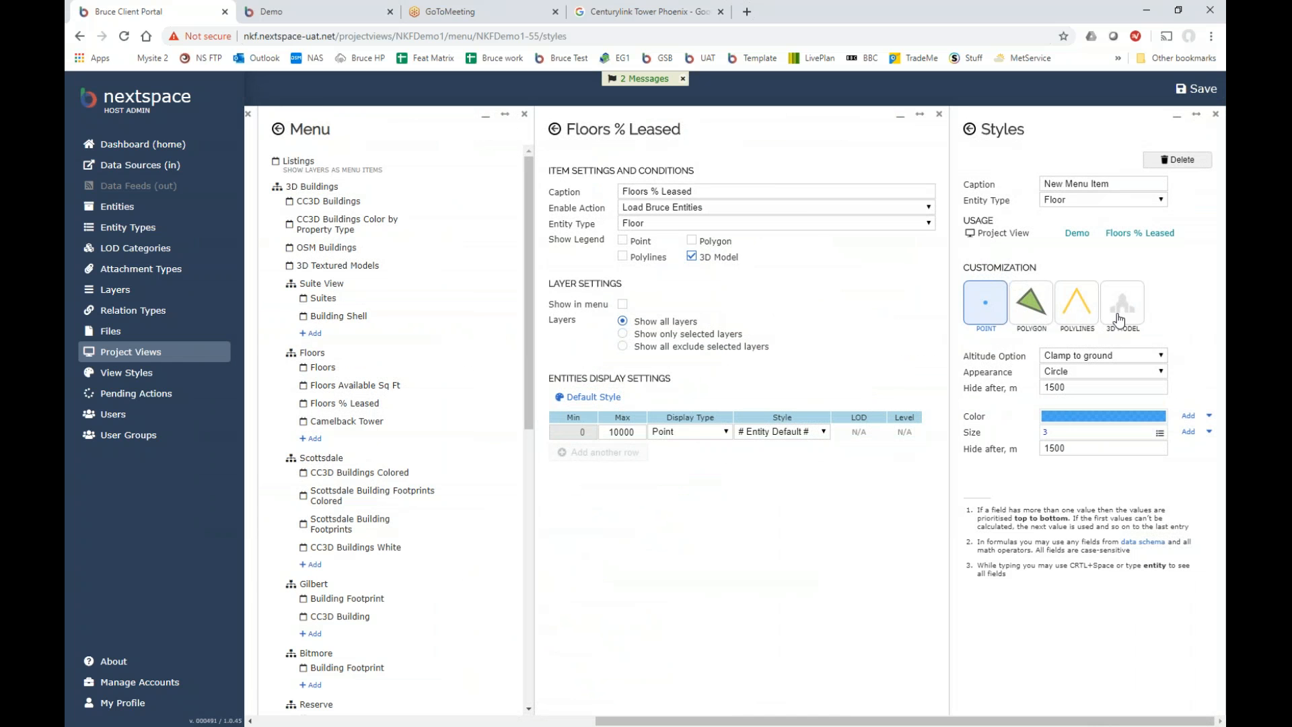
pyautogui.click(1121, 320)
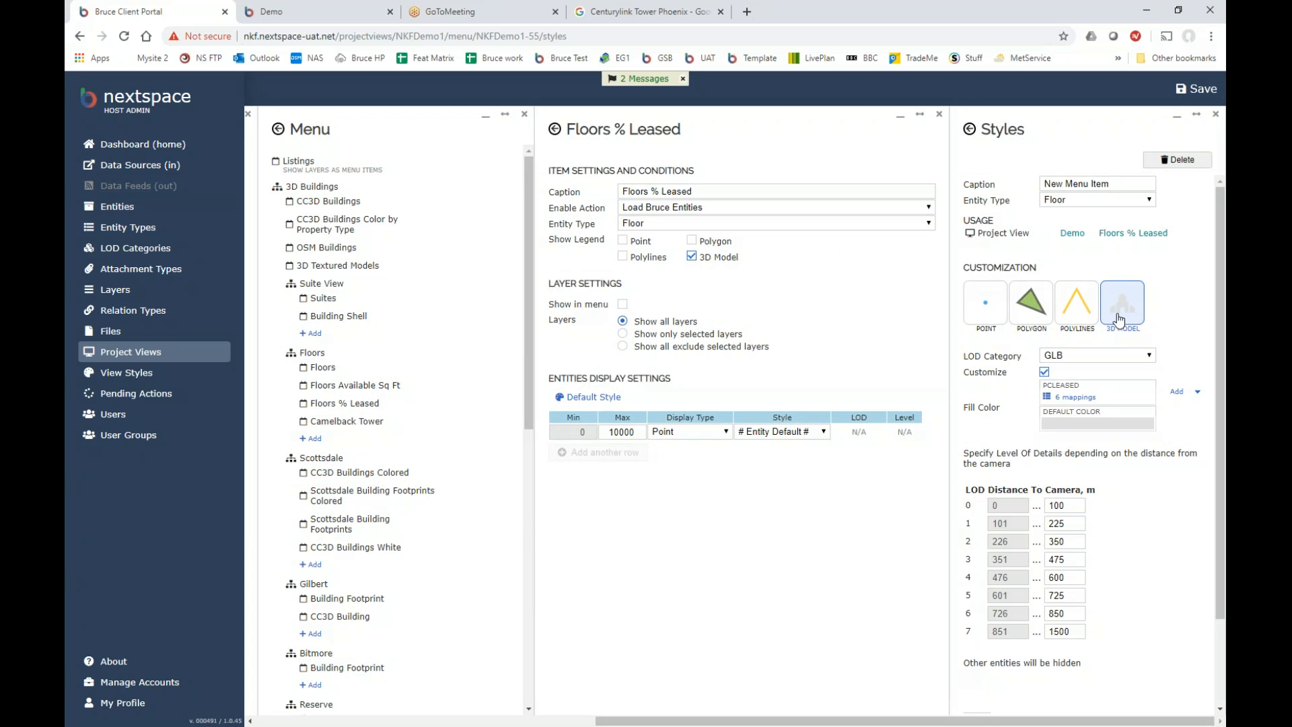
pyautogui.click(1077, 398)
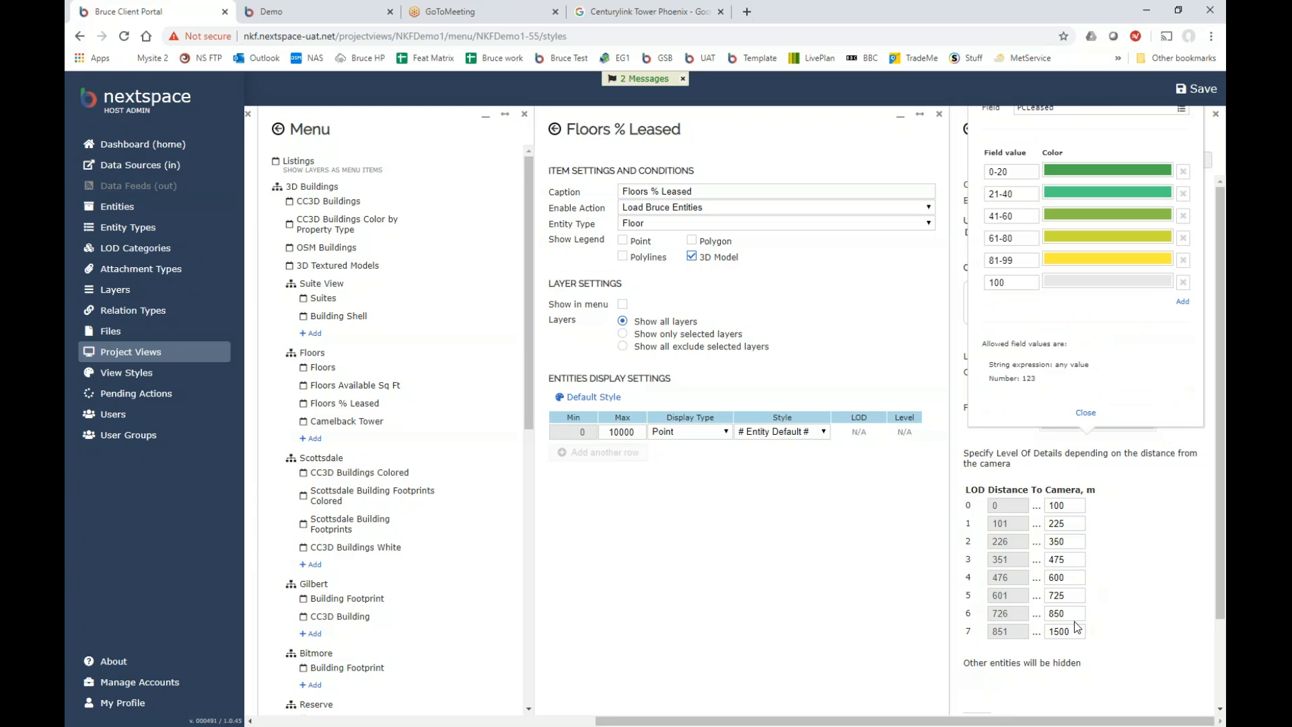
pyautogui.moveTo(1076, 721); pyautogui.dragTo(1075, 721)
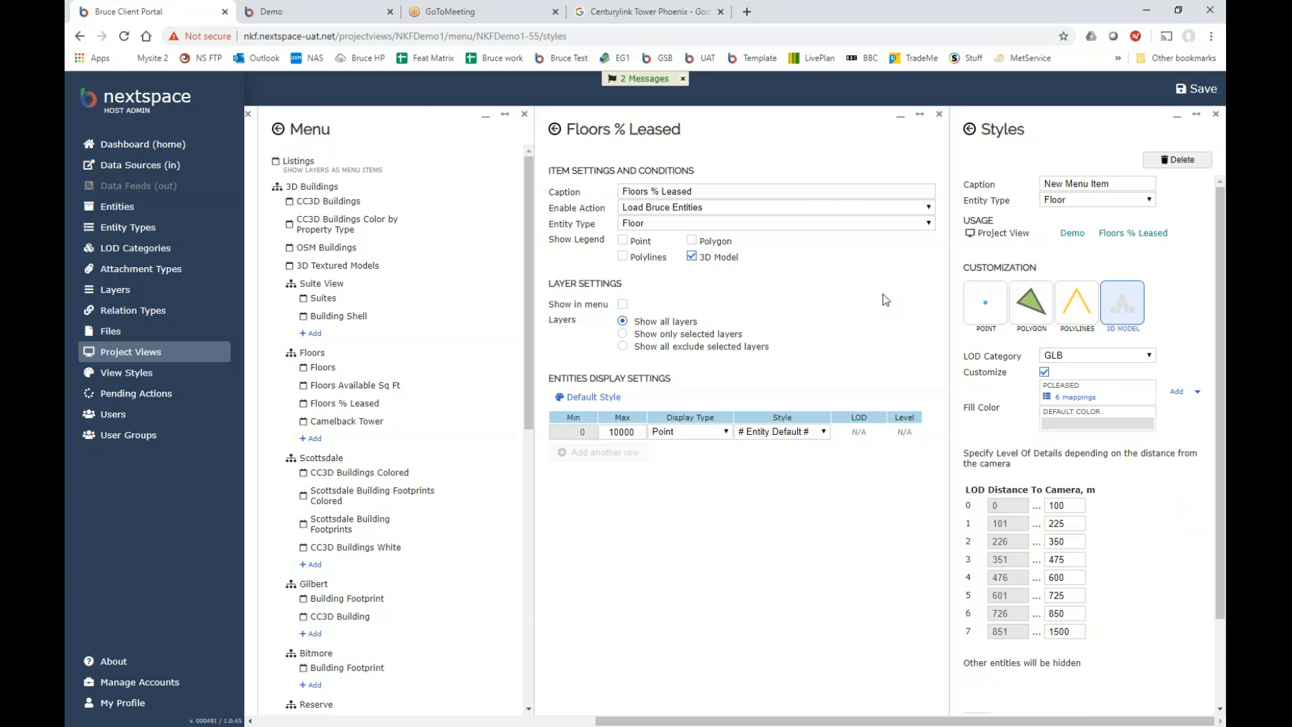
pyautogui.click(900, 116)
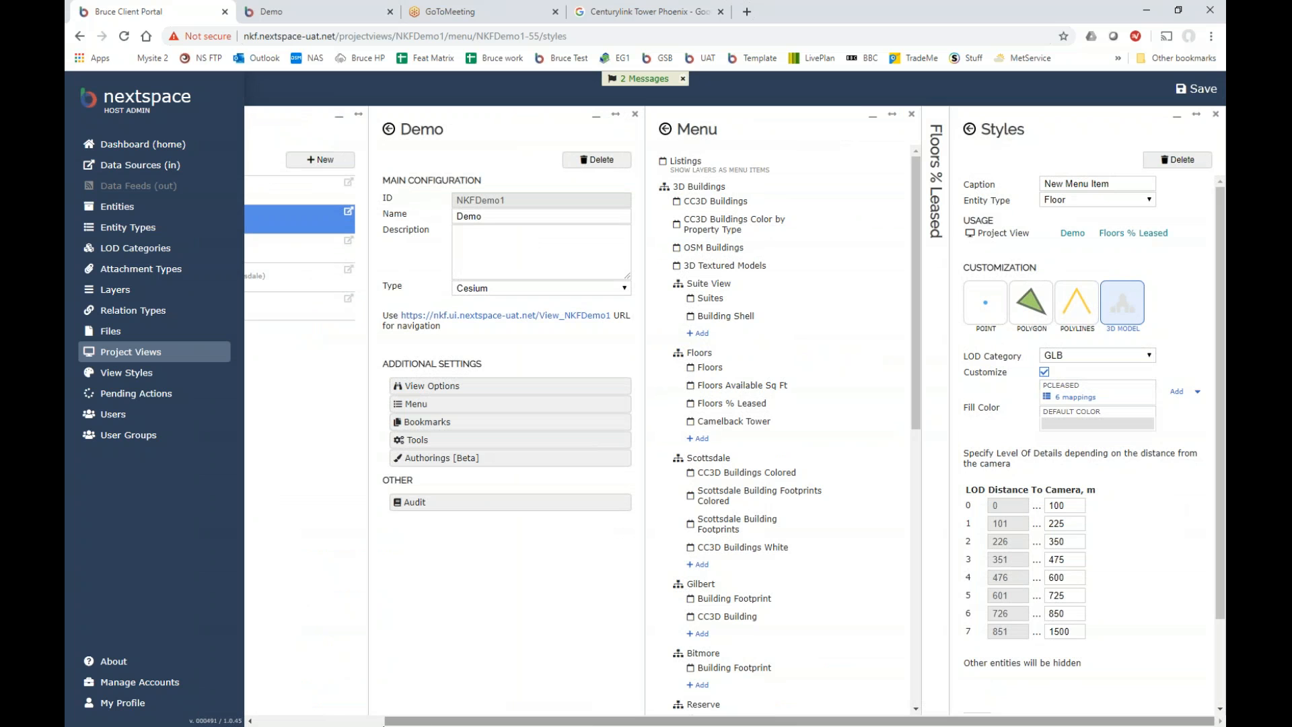
pyautogui.click(335, 724)
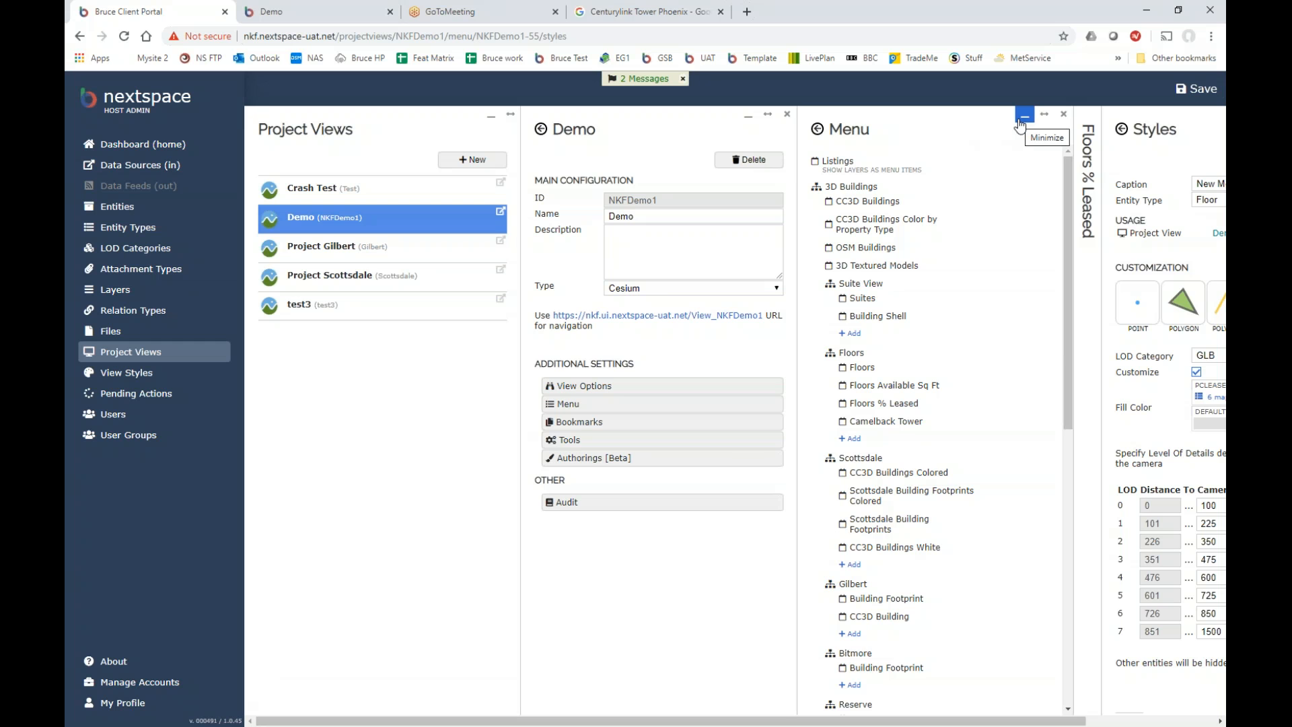
# Collapse the Menu and Demo panels and reopen the 6 PCLeased fill colour mappings.
pyautogui.click(1021, 125)
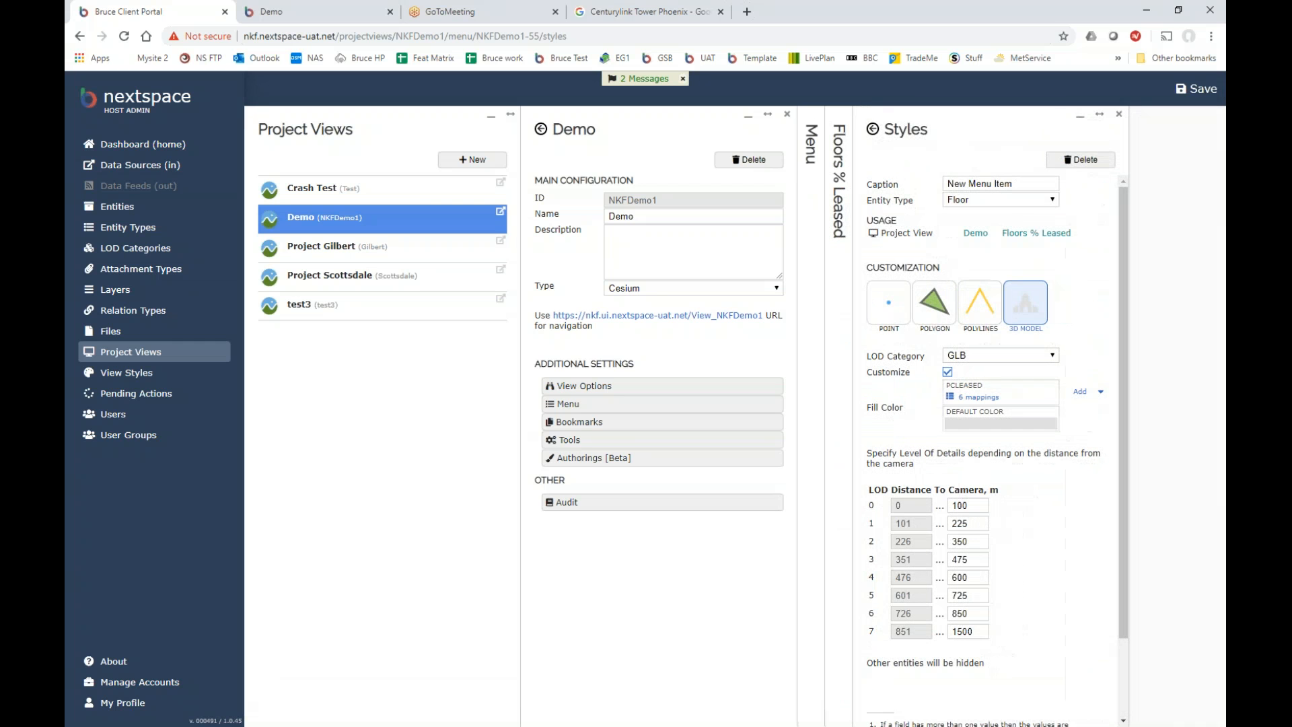
pyautogui.click(747, 117)
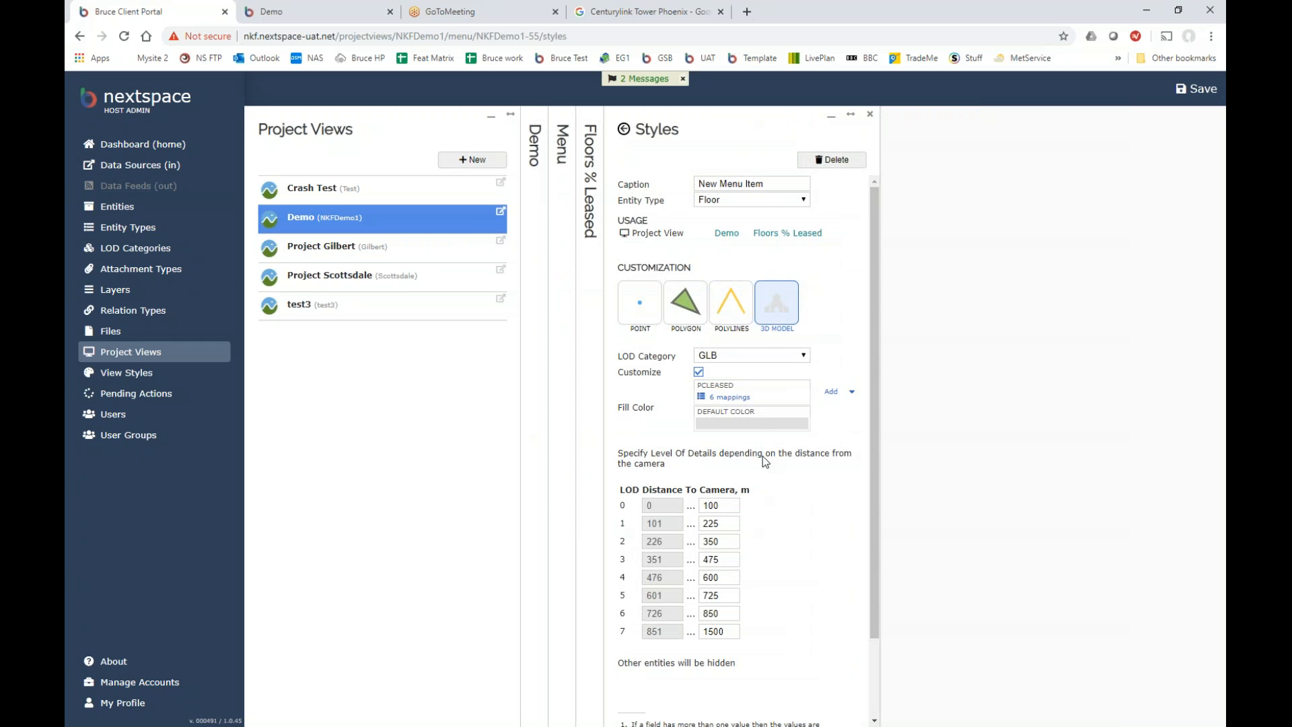
pyautogui.click(742, 398)
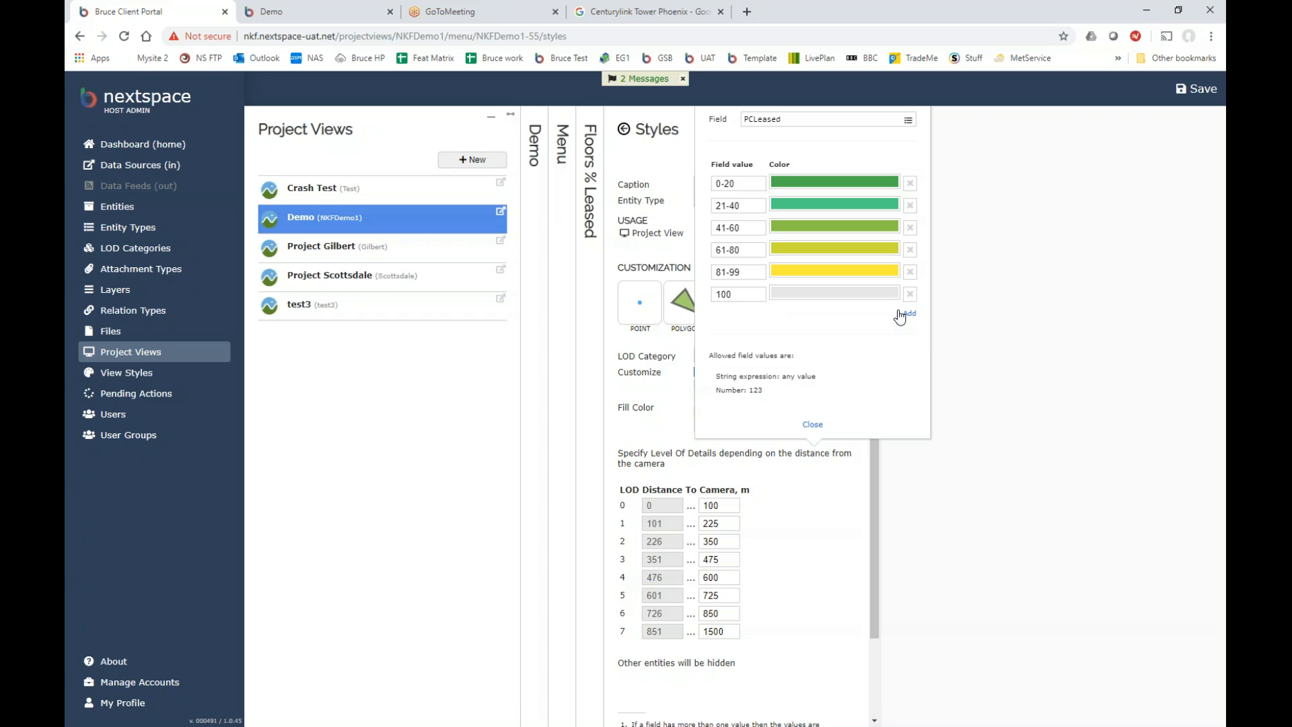
# Review the PCLeased colour ranges (greens for 0-80, yellow 81-99, grey 100) and close the list.
pyautogui.click(812, 425)
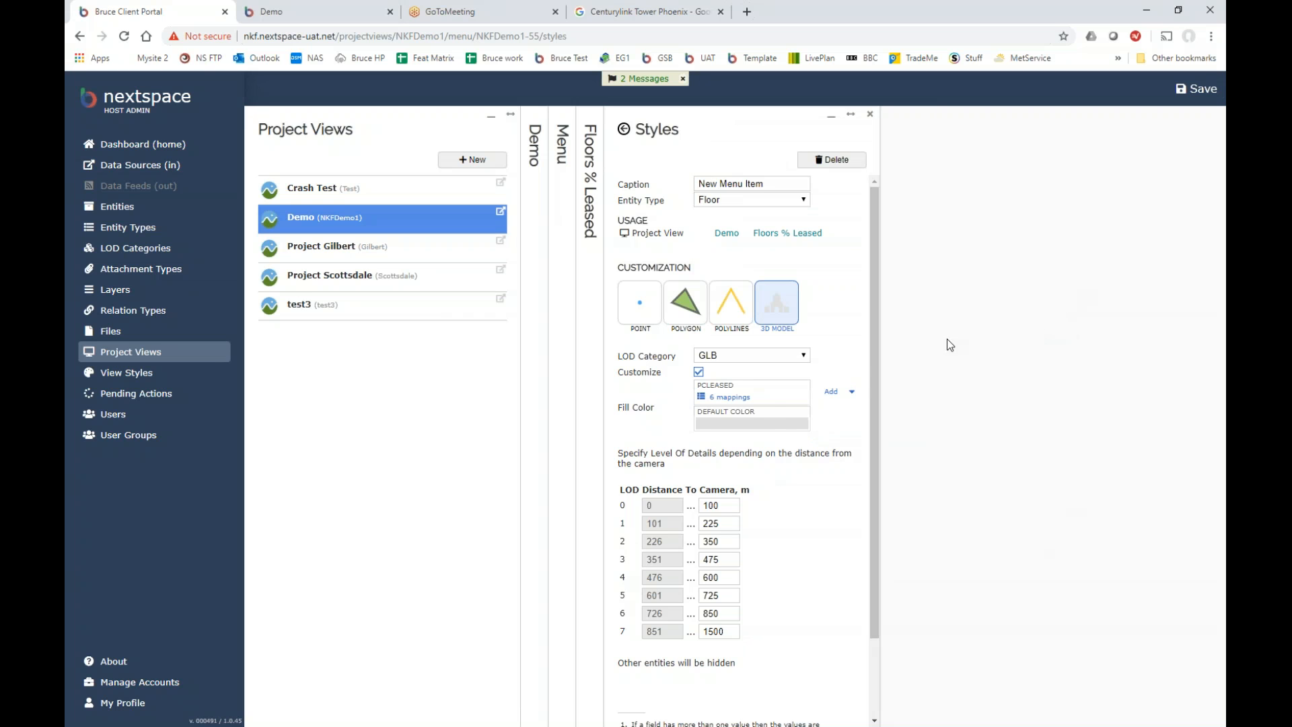
pyautogui.click(730, 398)
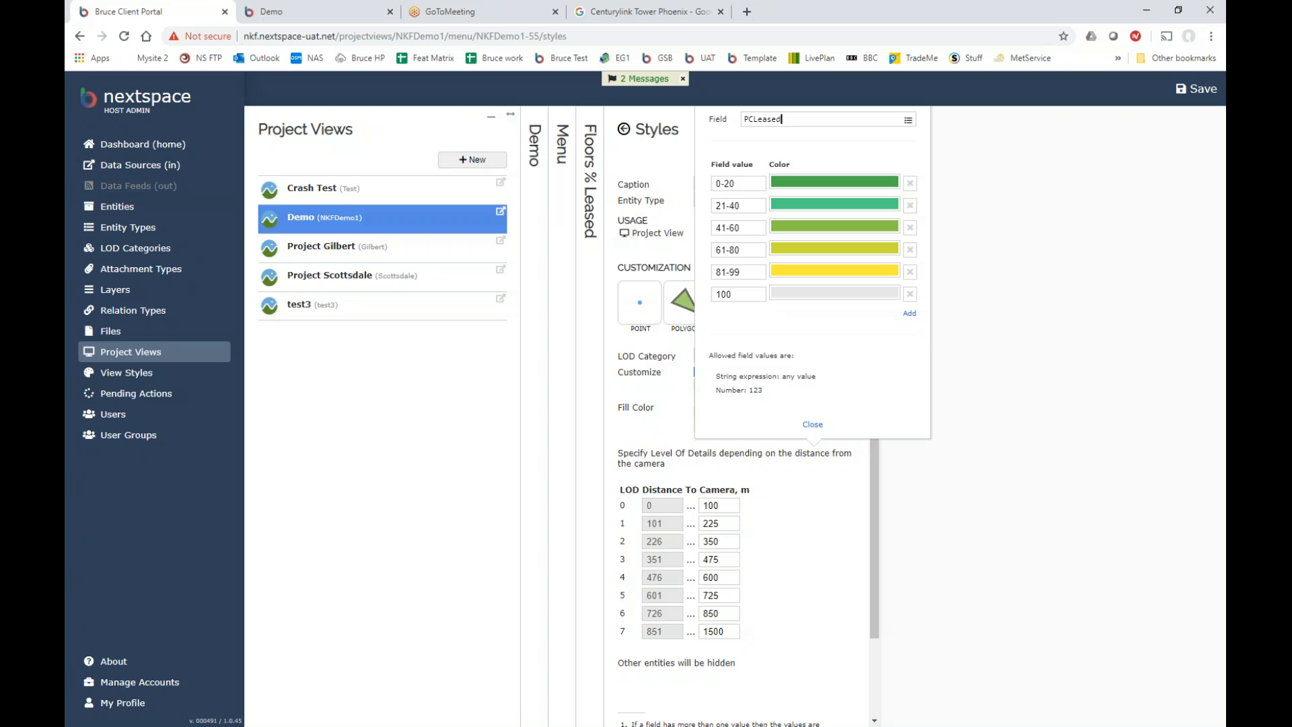
pyautogui.click(812, 426)
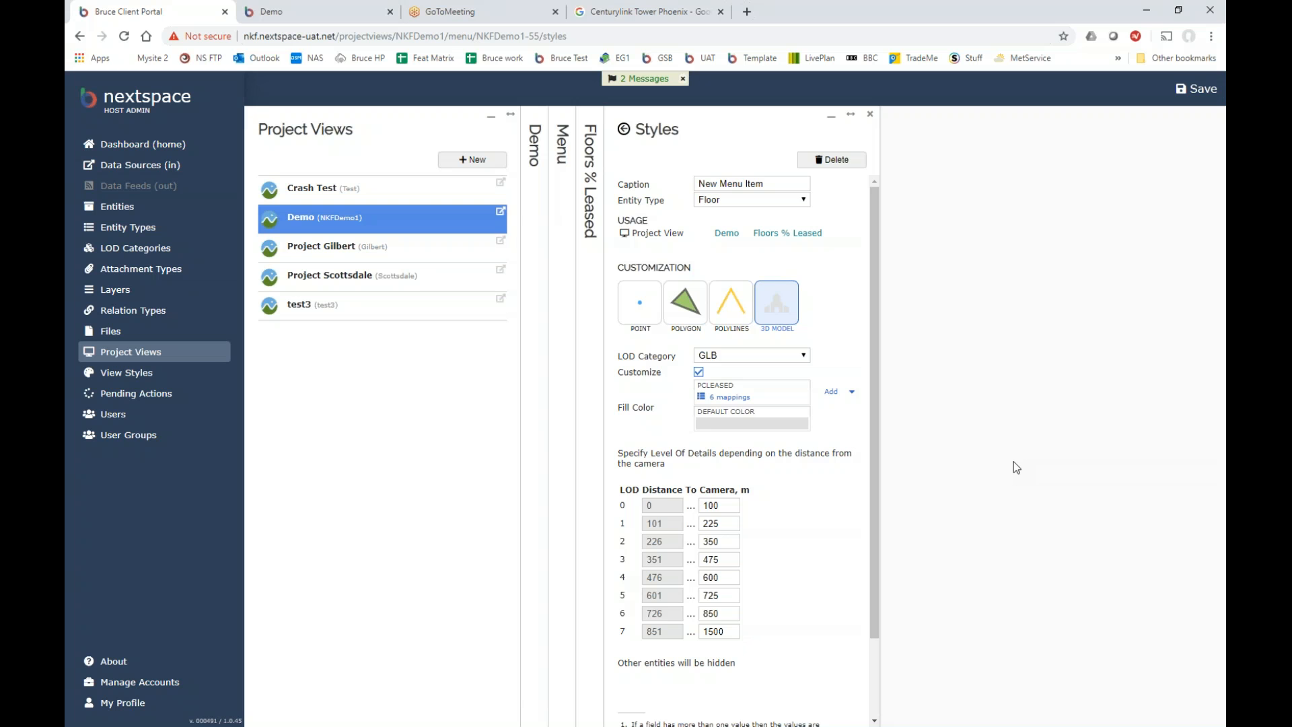
pyautogui.click(341, 12)
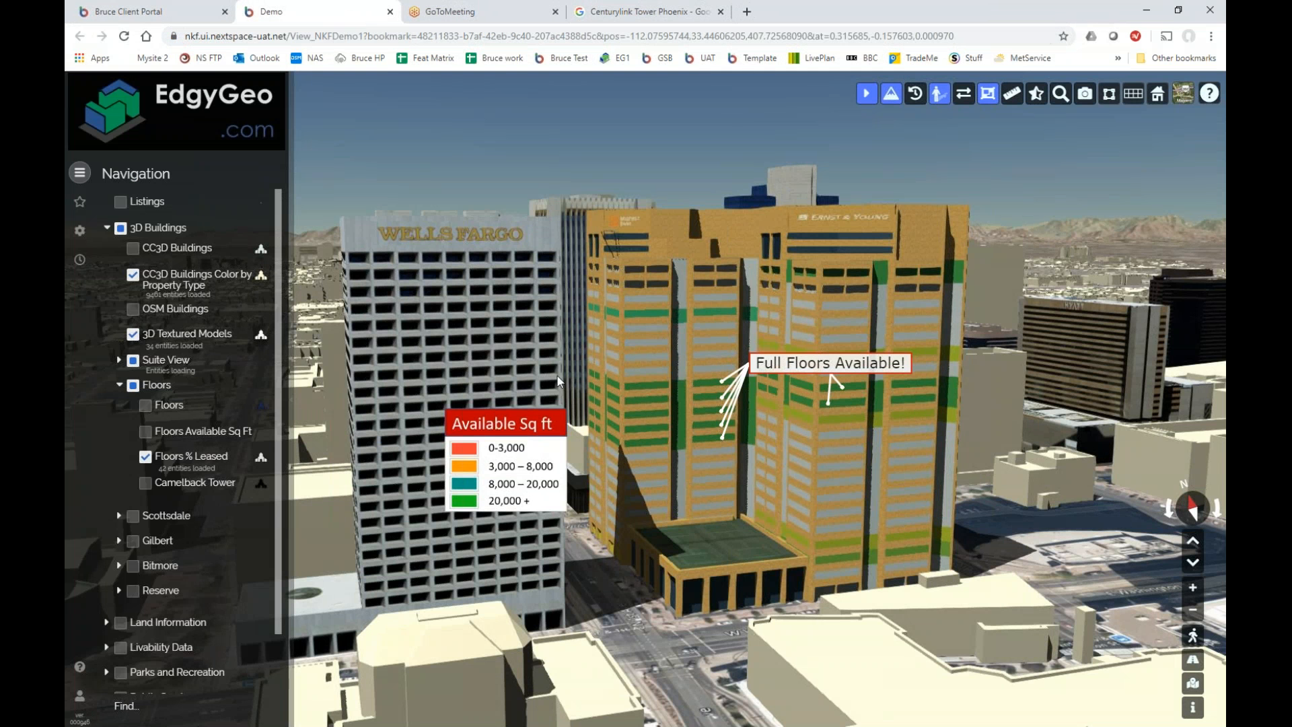
# Zoom out and orbit the Demo 3D city view above the downtown towers.
pyautogui.scroll(-5, 582, 368)
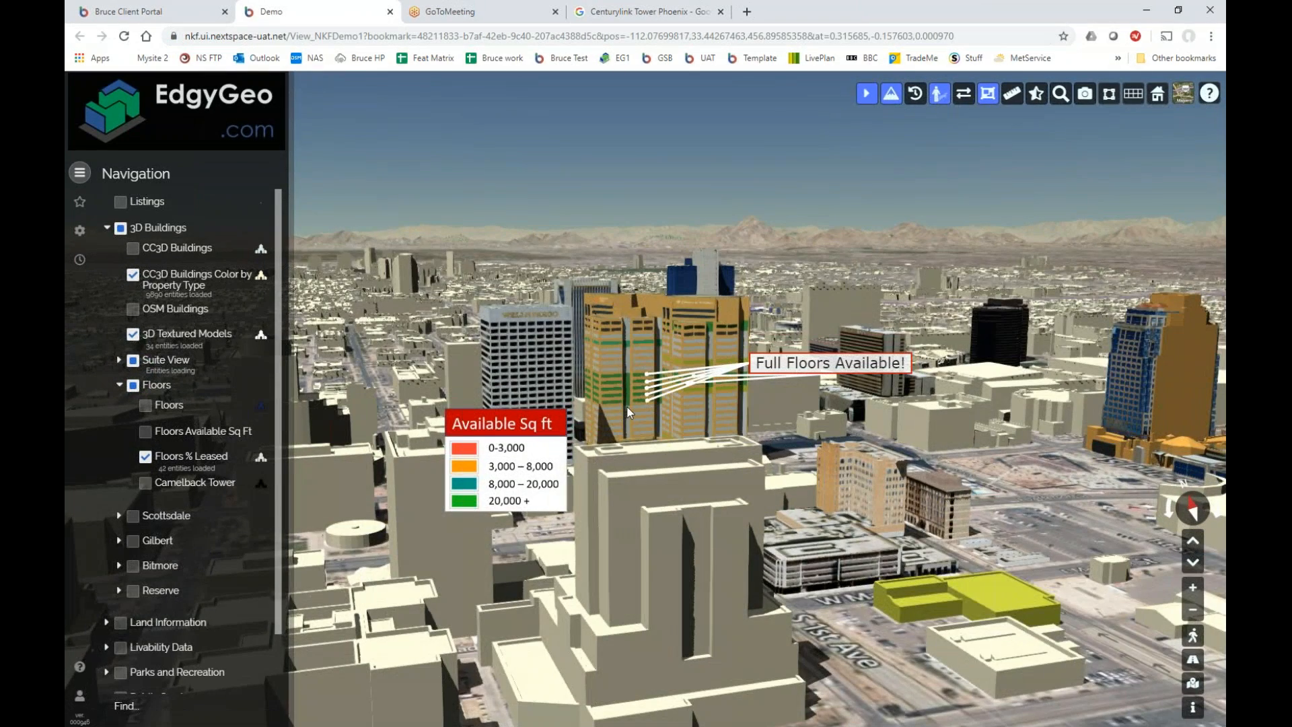
pyautogui.moveTo(622, 388); pyautogui.dragTo(616, 403)
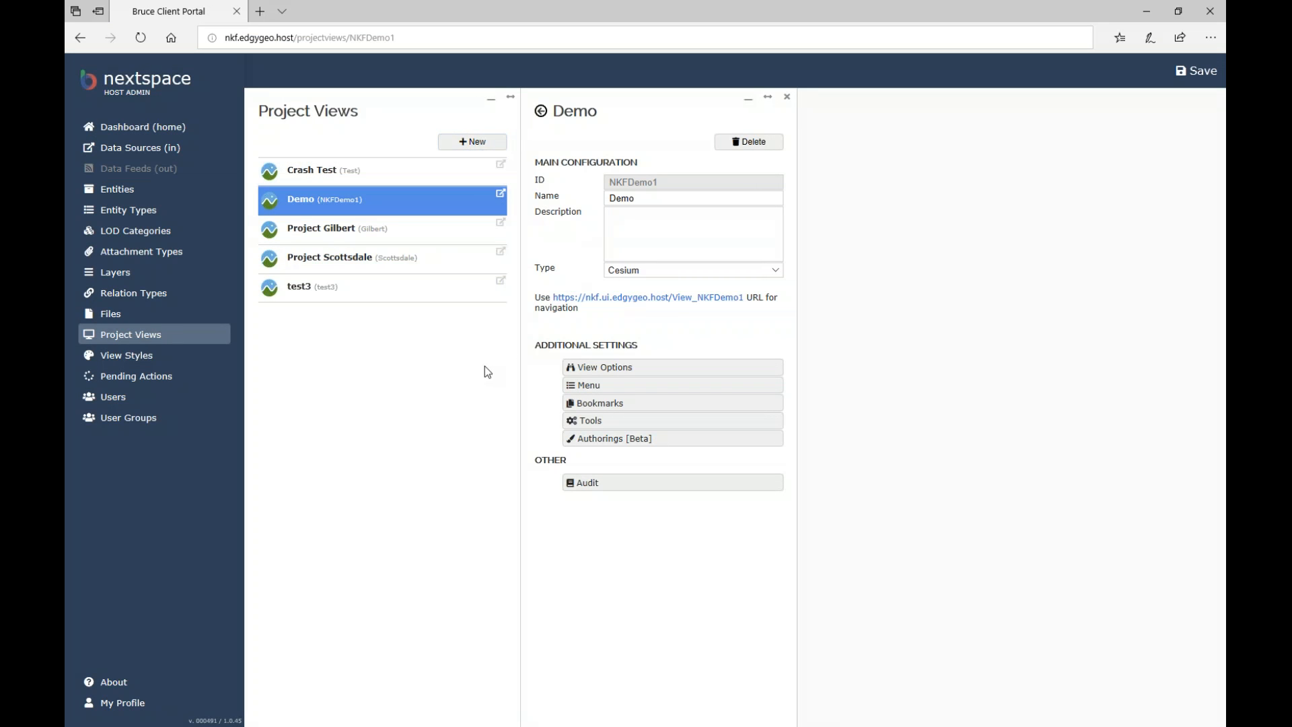
# Start a new project view and enter the ID NKFTraining1.
pyautogui.click(491, 140)
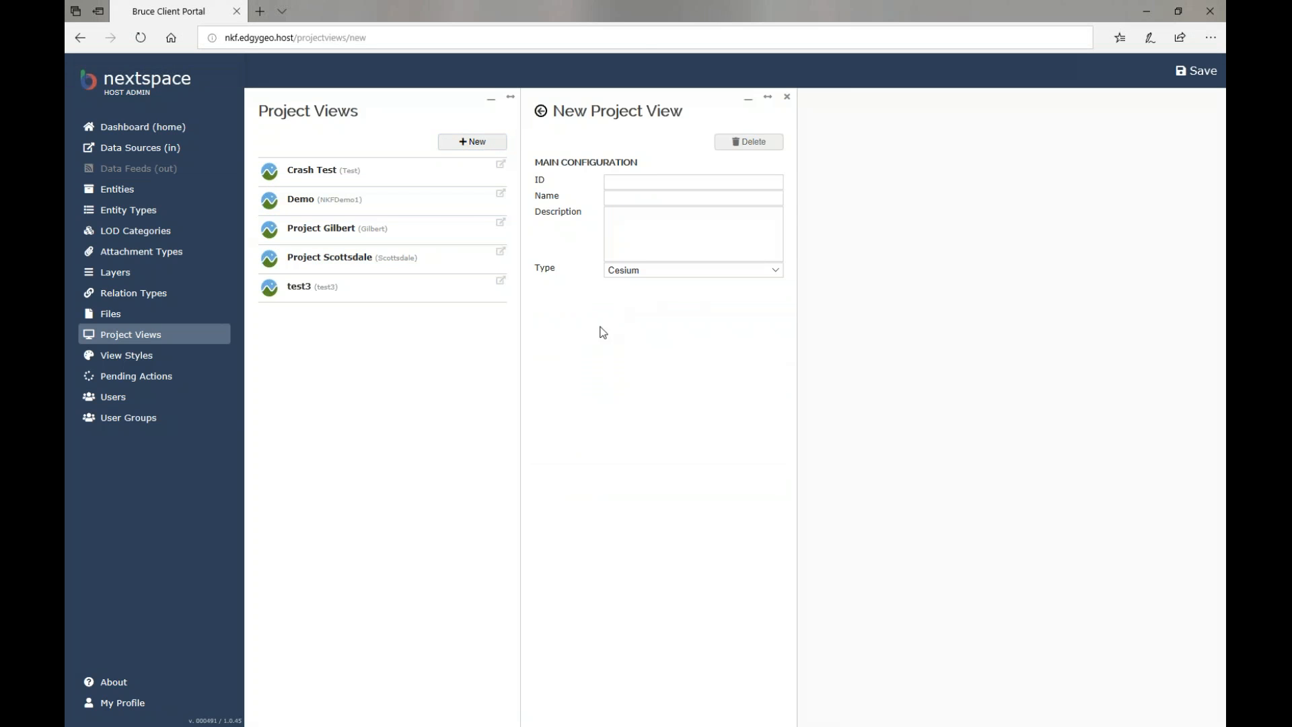
pyautogui.click(645, 181)
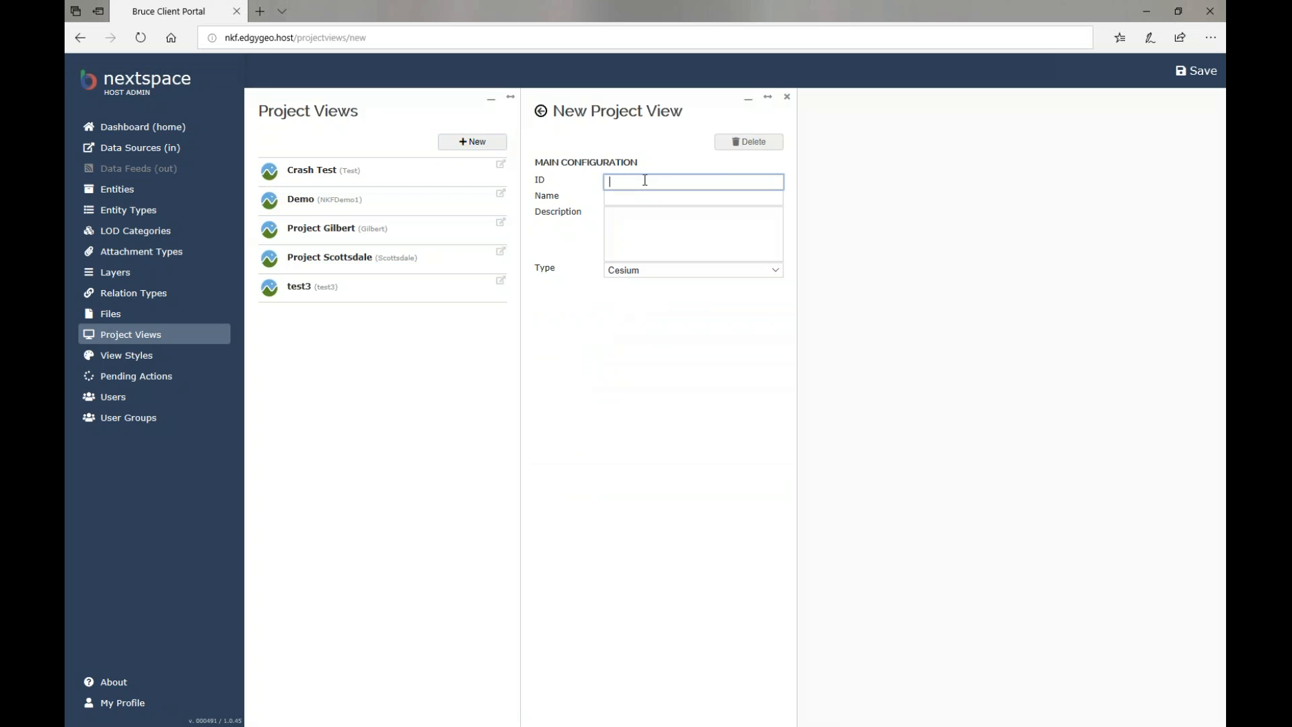
pyautogui.write('Training')
pyautogui.press('Home')
pyautogui.write('NKF')
pyautogui.click(630, 182)
pyautogui.write('-')
pyautogui.click(746, 181)
pyautogui.press('BackSpace')
# Name it 'NKF Training test' and save the new Cesium project view.
pyautogui.click(664, 198)
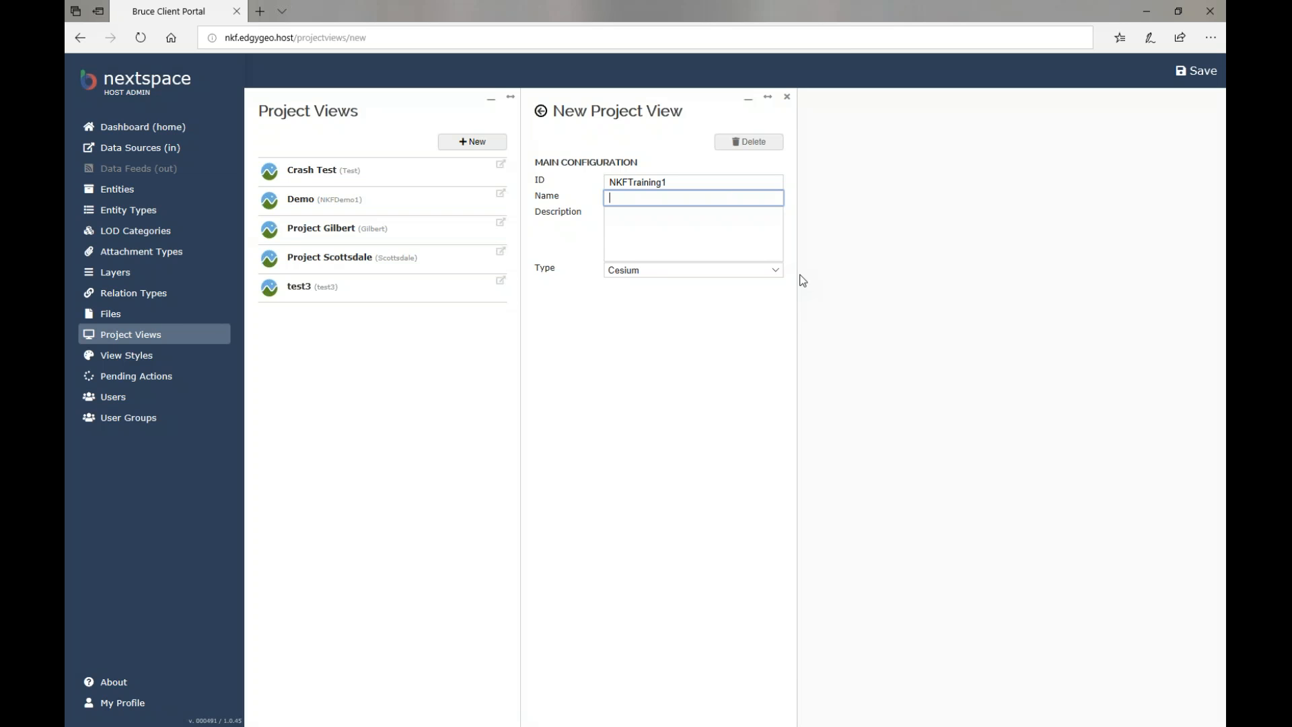
pyautogui.write('NKF Training test')
pyautogui.click(735, 240)
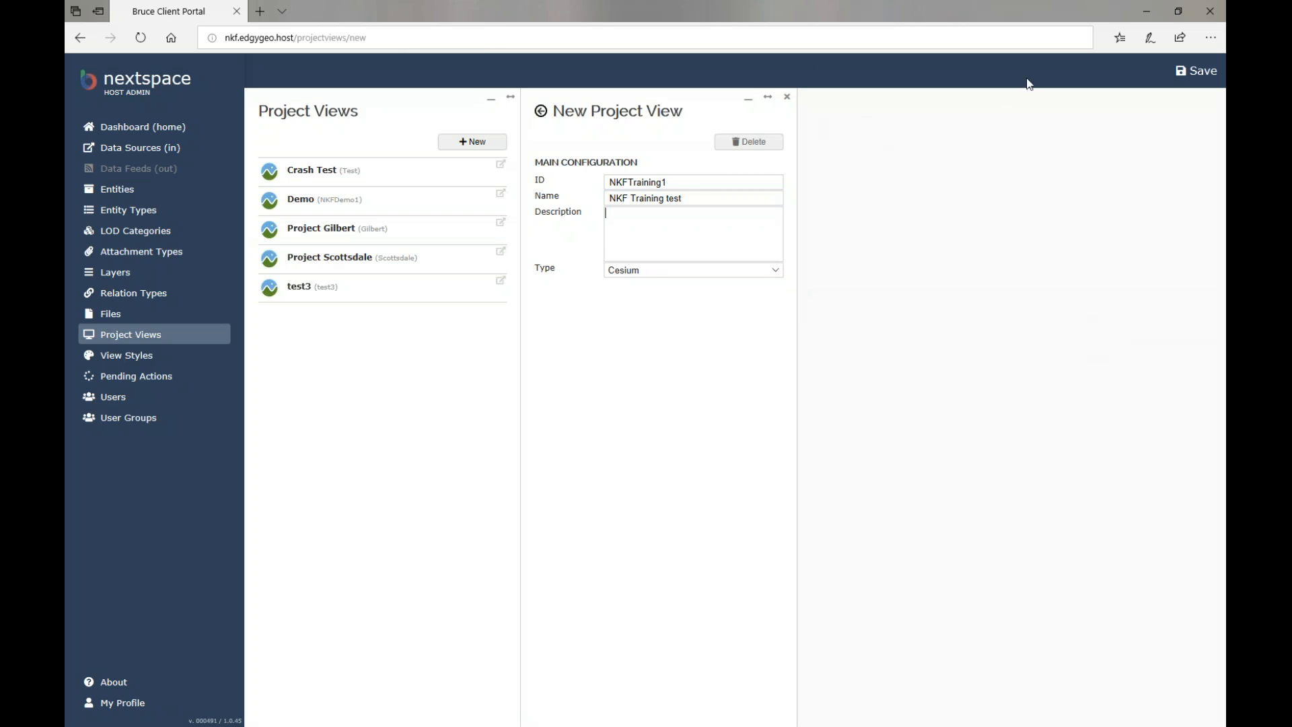
pyautogui.click(1185, 75)
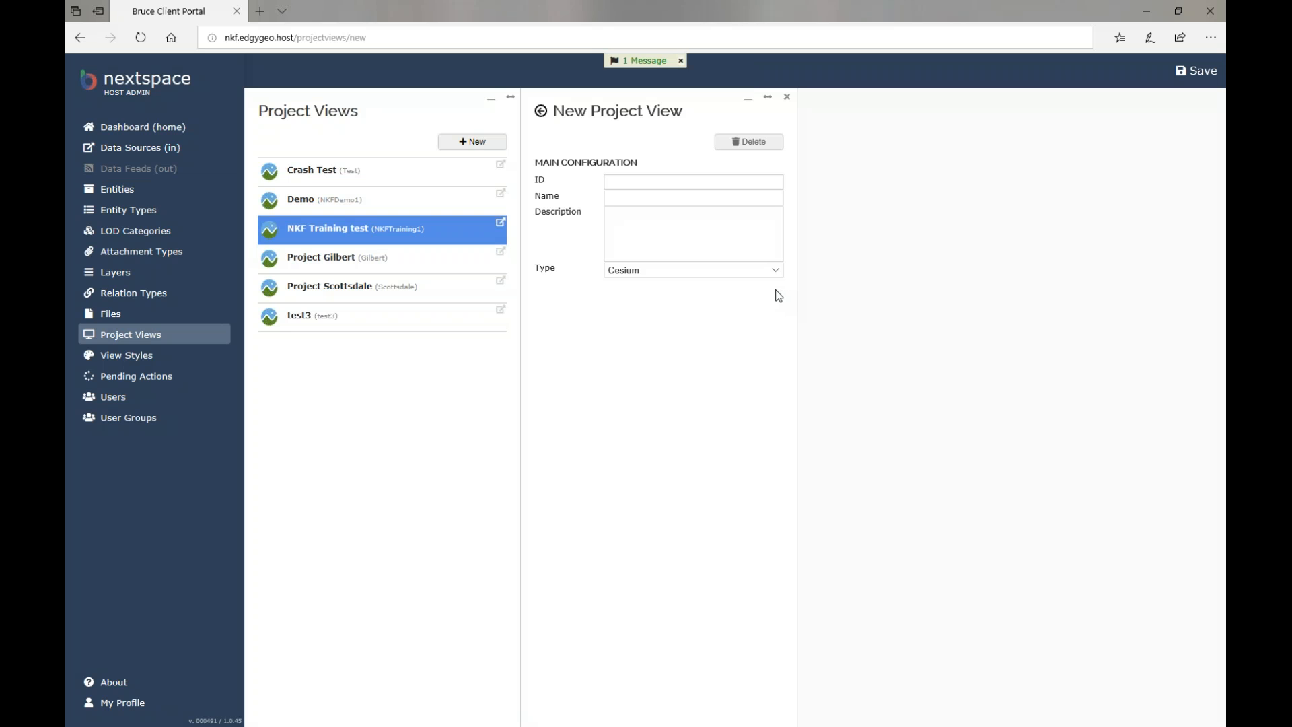
pyautogui.click(786, 96)
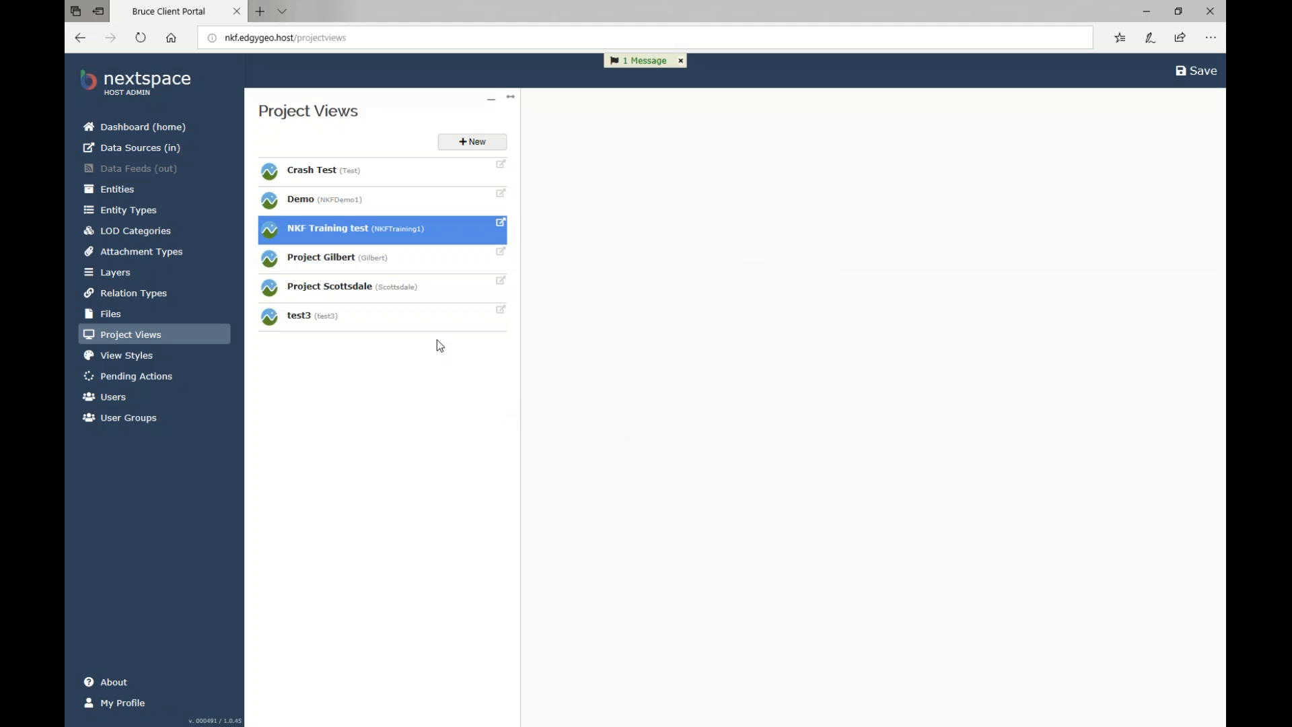
# Open NKF Training test from the Project Views list.
pyautogui.click(366, 234)
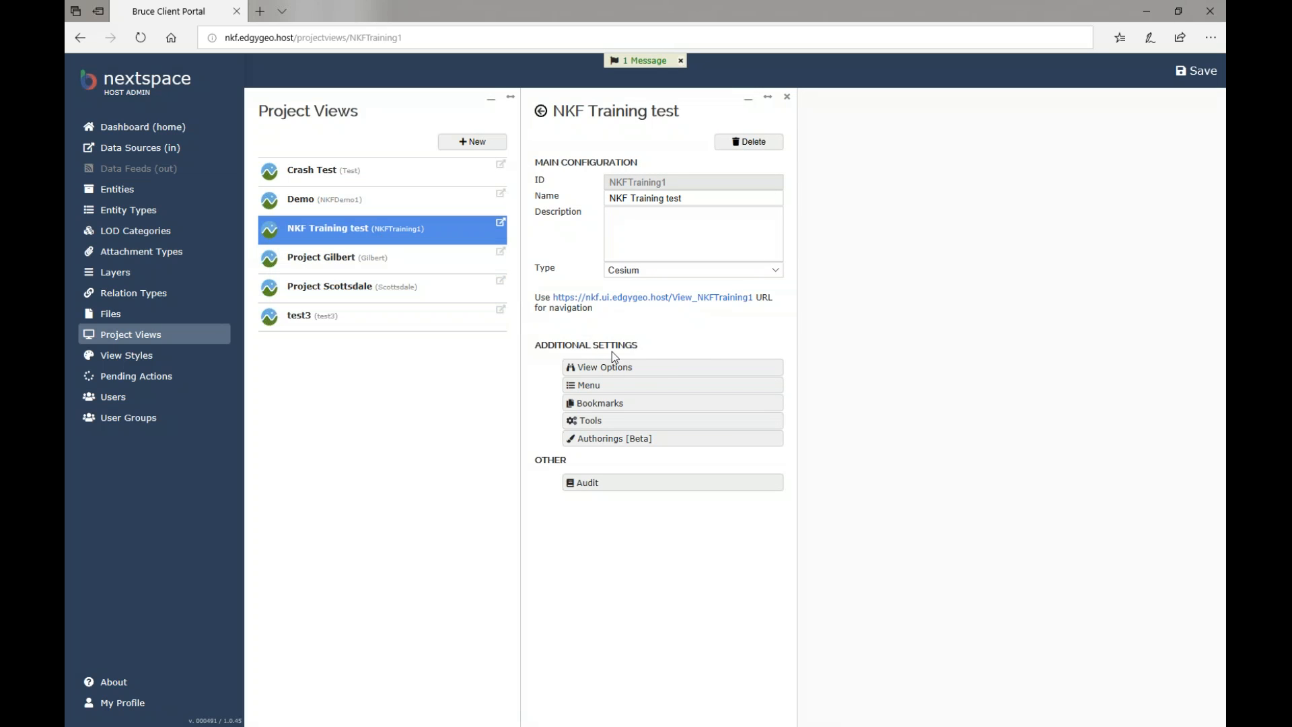
# Open NKF Training test's View Options and scroll to the terrain tiles and Map sections.
pyautogui.click(651, 367)
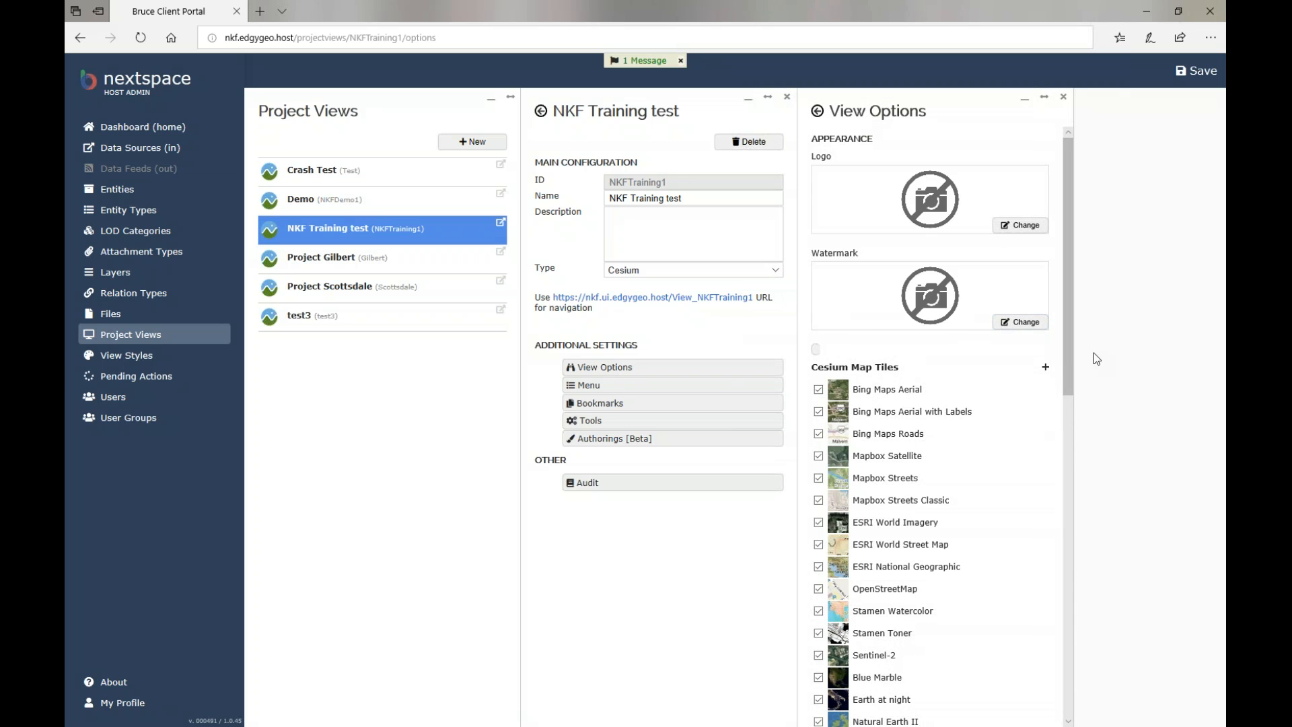
pyautogui.scroll(-1, 1033, 501)
pyautogui.scroll(-4, 1034, 507)
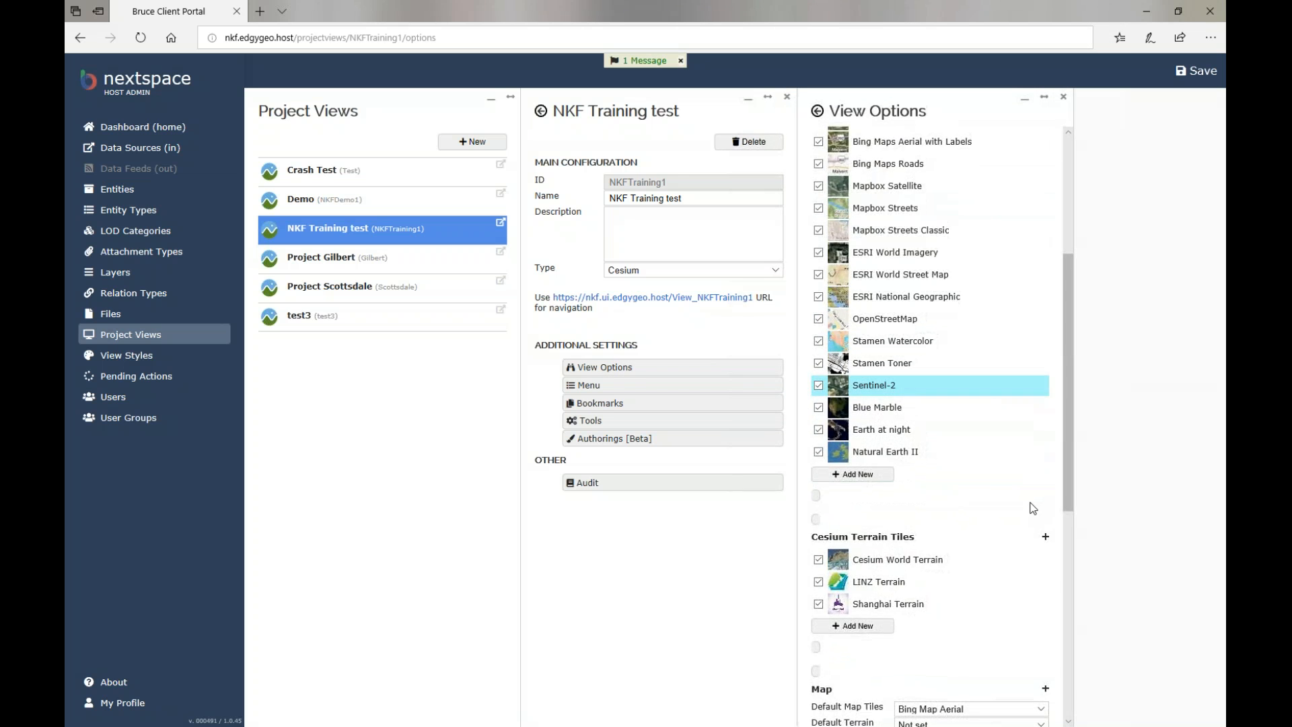
pyautogui.scroll(5, 1033, 507)
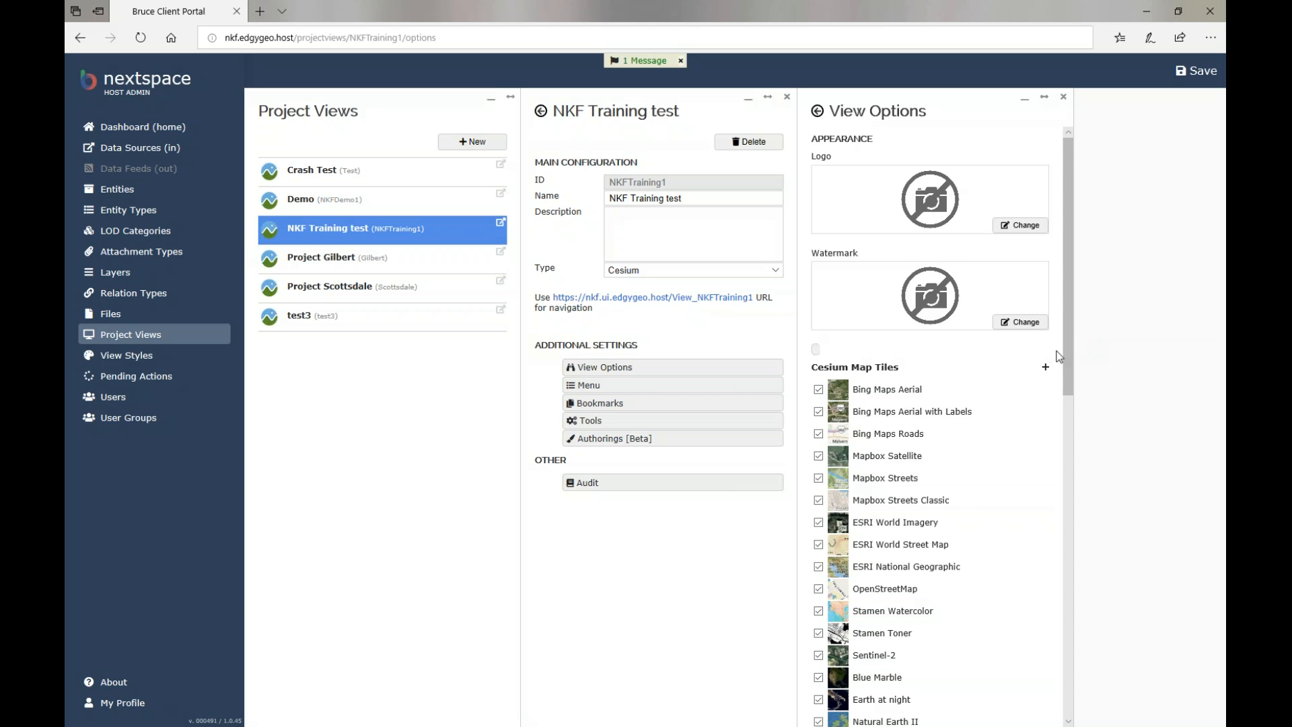
pyautogui.scroll(-5, 996, 407)
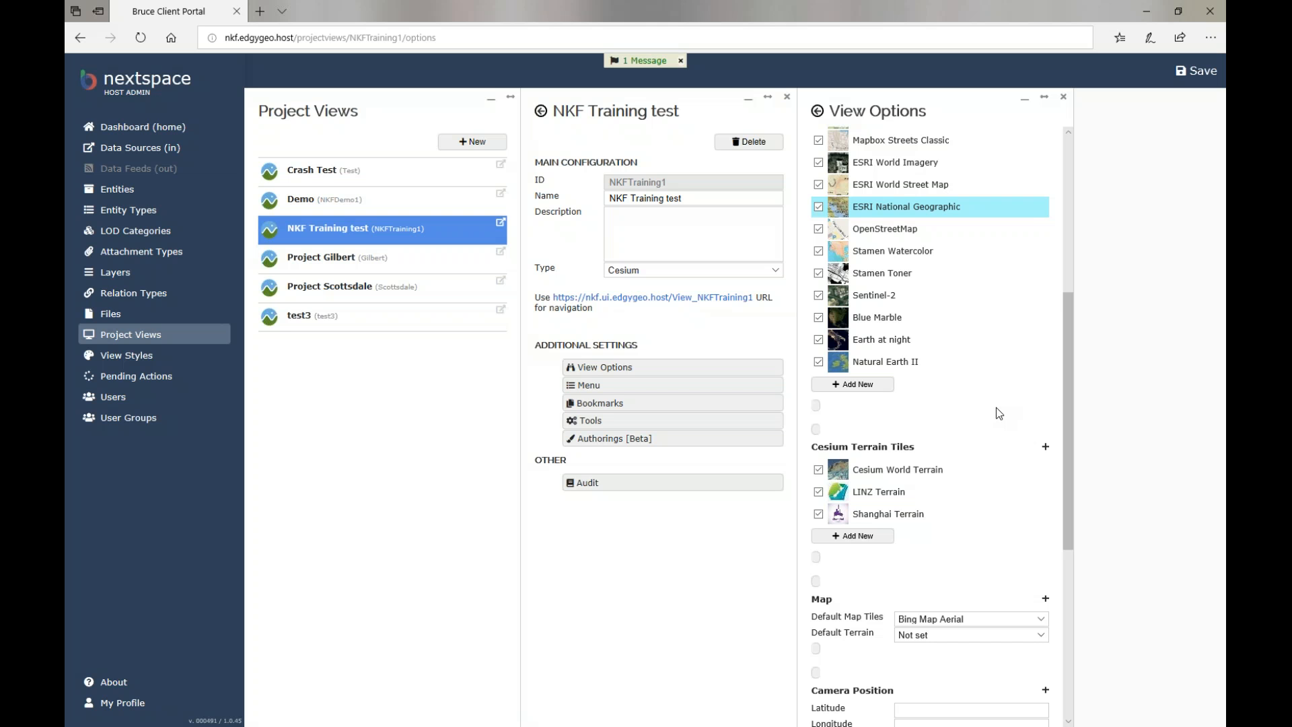
pyautogui.scroll(5, 996, 413)
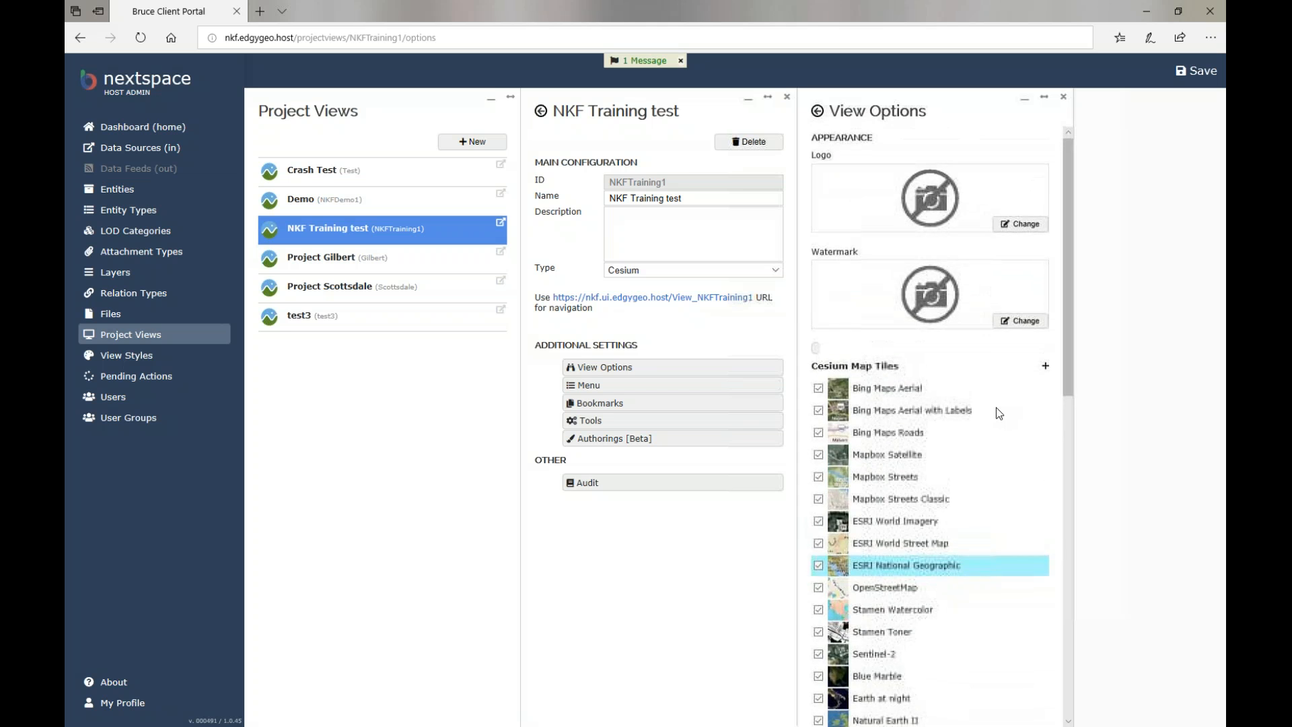
pyautogui.scroll(-5, 997, 413)
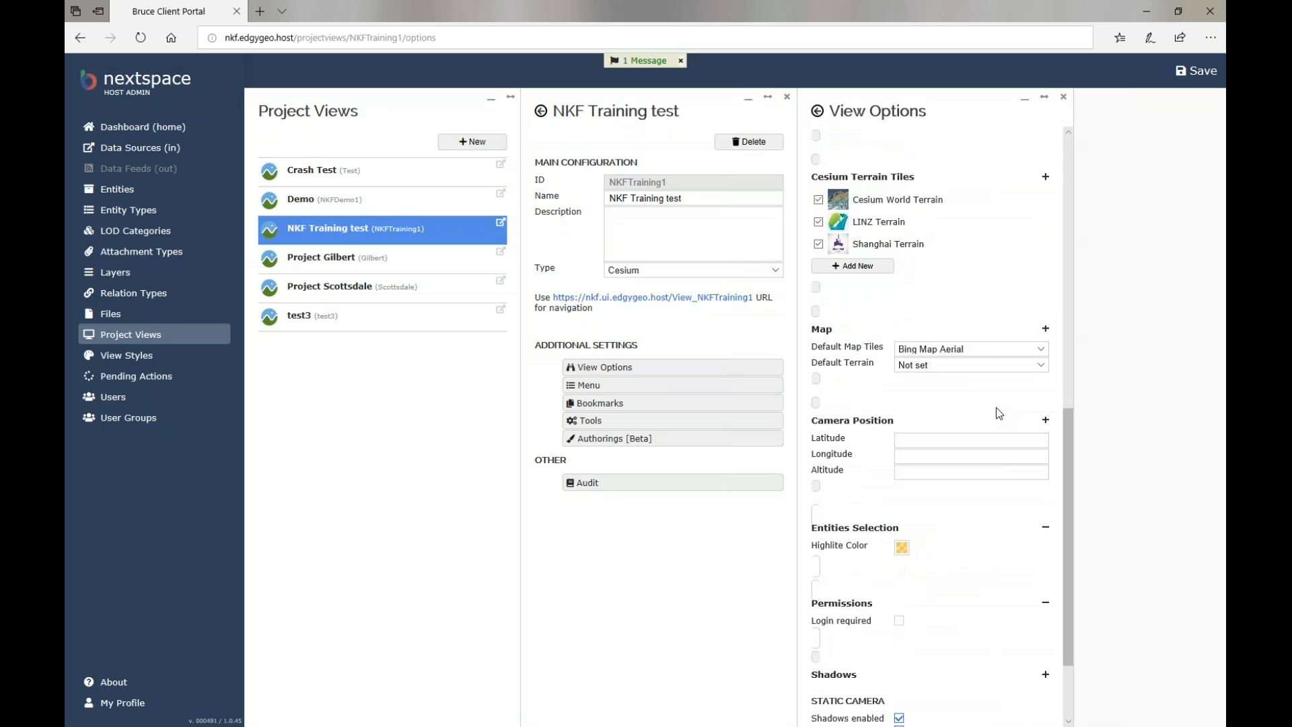
# Choose Cesium World Terrain in the Map section's Default Terrain dropdown.
pyautogui.click(1026, 365)
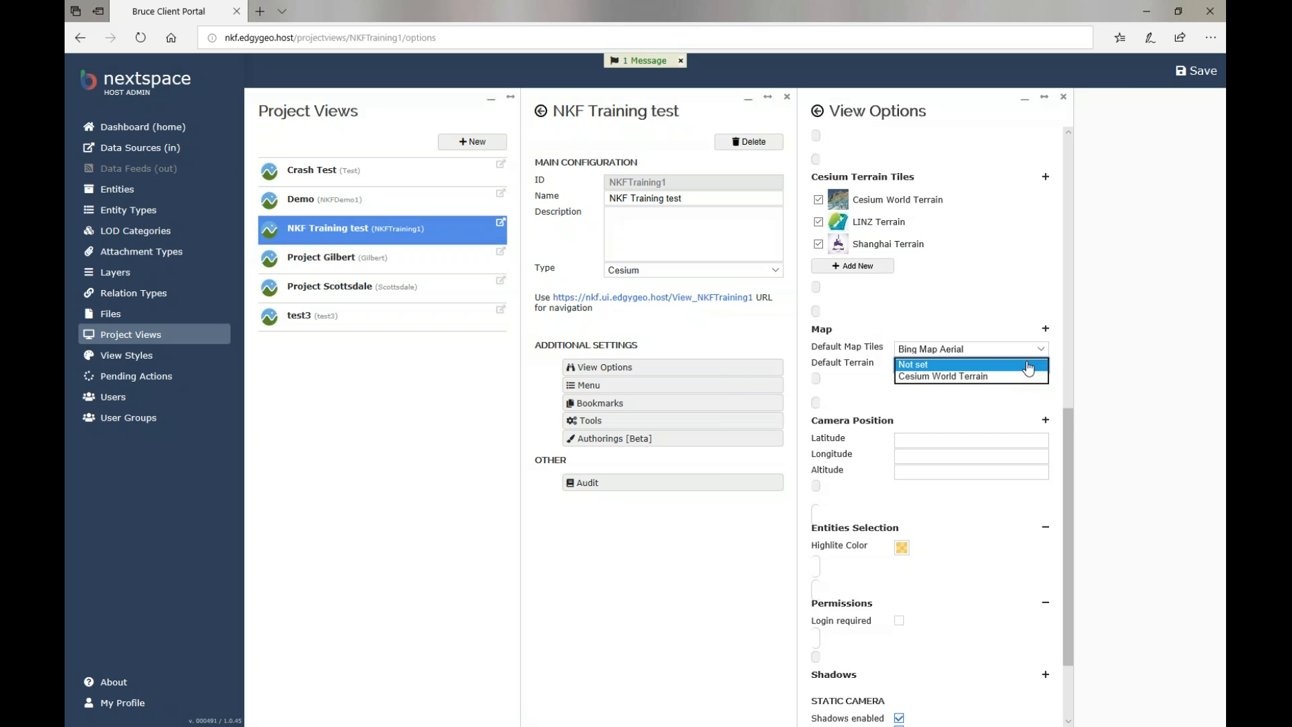
pyautogui.click(1018, 365)
pyautogui.click(1016, 367)
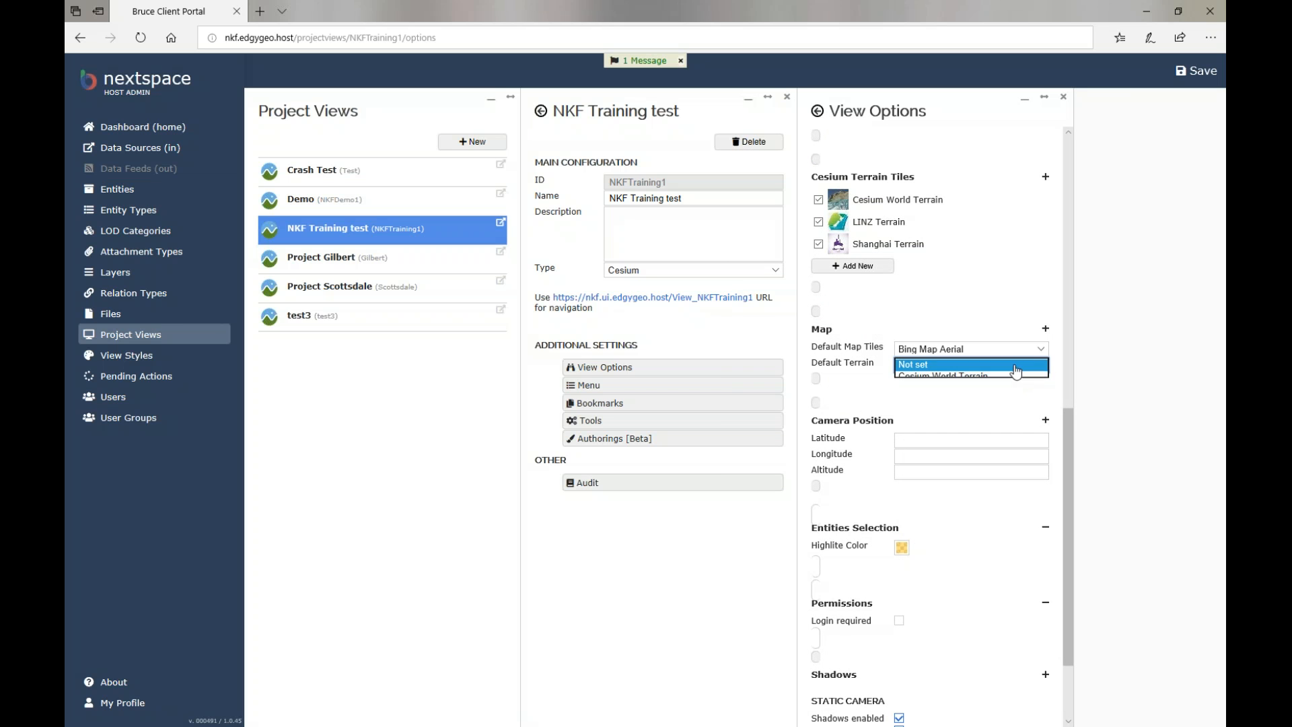
pyautogui.click(1014, 376)
pyautogui.click(1015, 398)
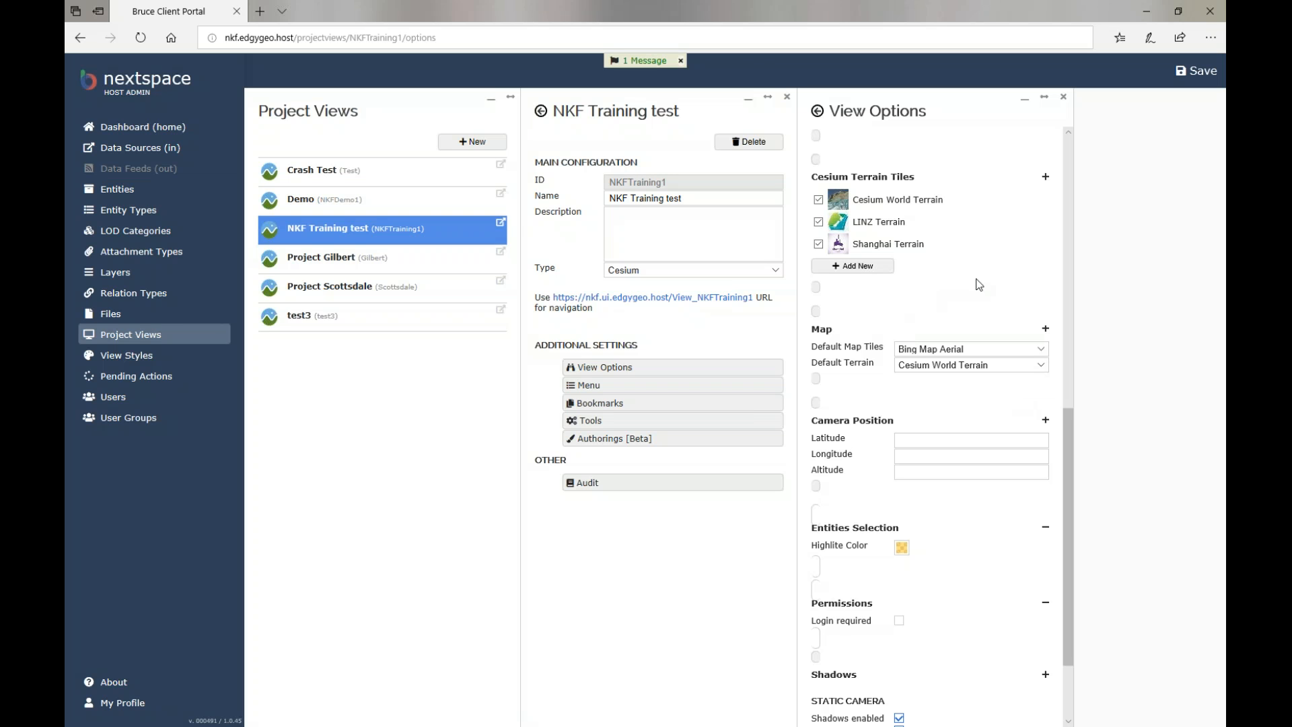
# Untick LINZ Terrain and Shanghai Terrain.
pyautogui.moveTo(961, 222)
pyautogui.click(819, 222)
pyautogui.click(819, 245)
# Untick the Natural Earth II, Blue Marble, Earth at night and Sentinel-2 map tiles.
pyautogui.scroll(1, 986, 269)
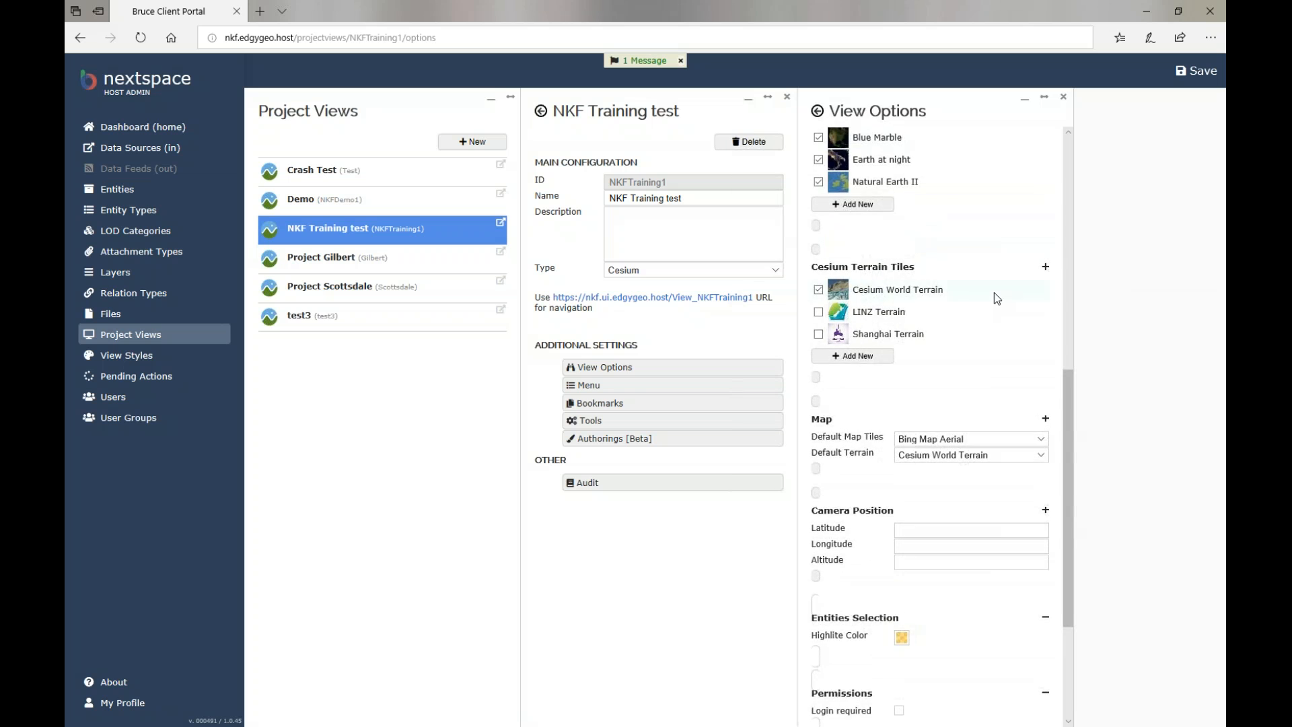
pyautogui.scroll(2, 995, 292)
pyautogui.click(818, 271)
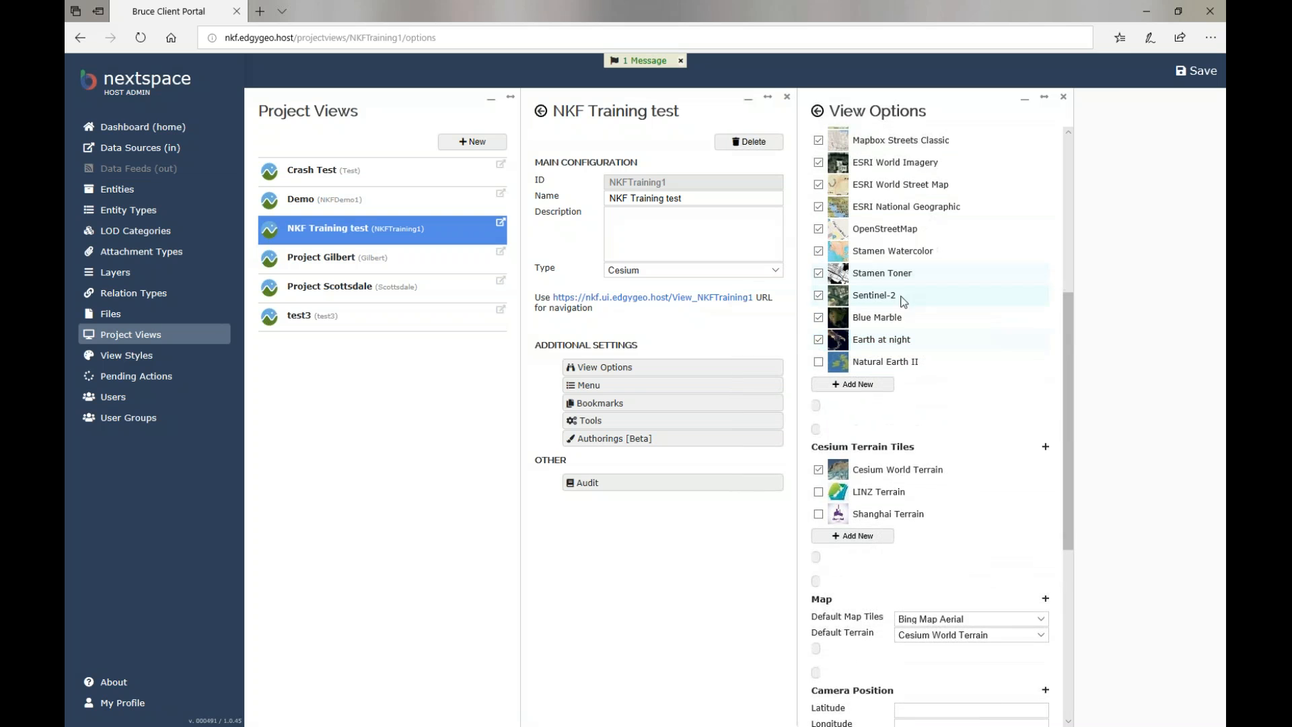
pyautogui.click(819, 317)
pyautogui.click(819, 339)
pyautogui.click(818, 295)
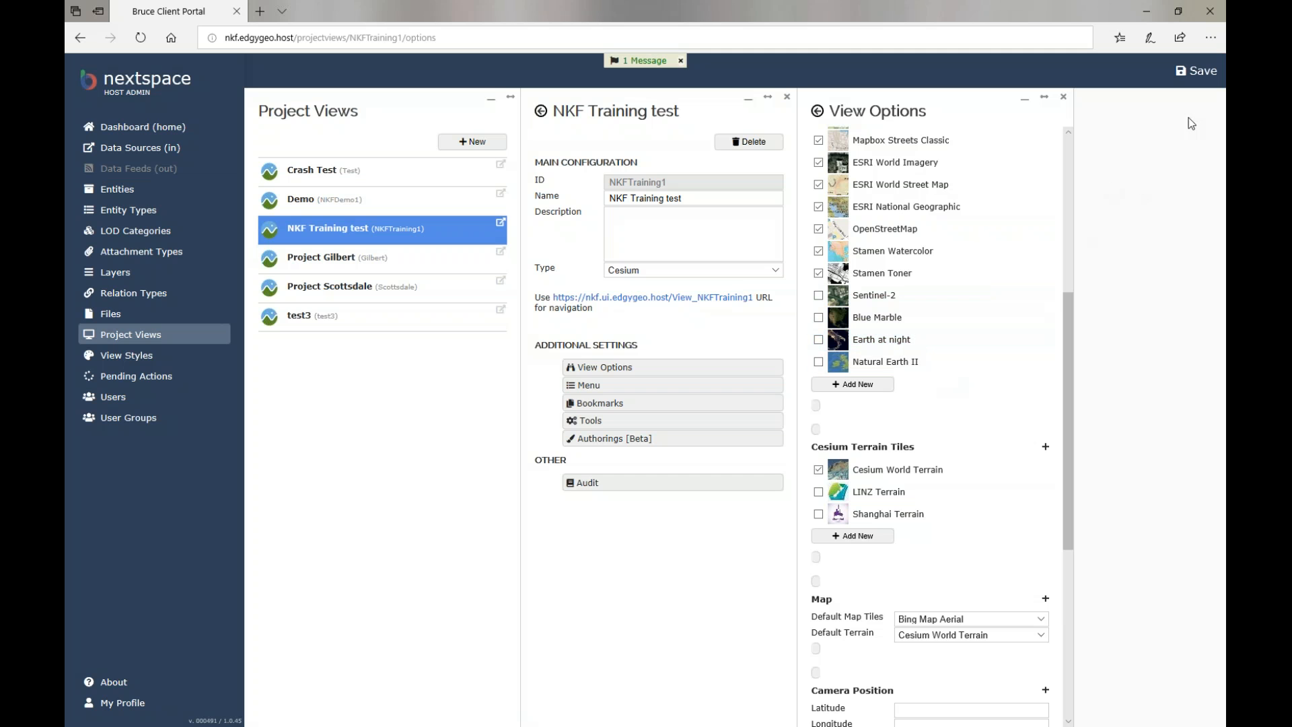
# Save the view options, then reopen View Options and scroll down to the shadow settings.
pyautogui.click(1197, 71)
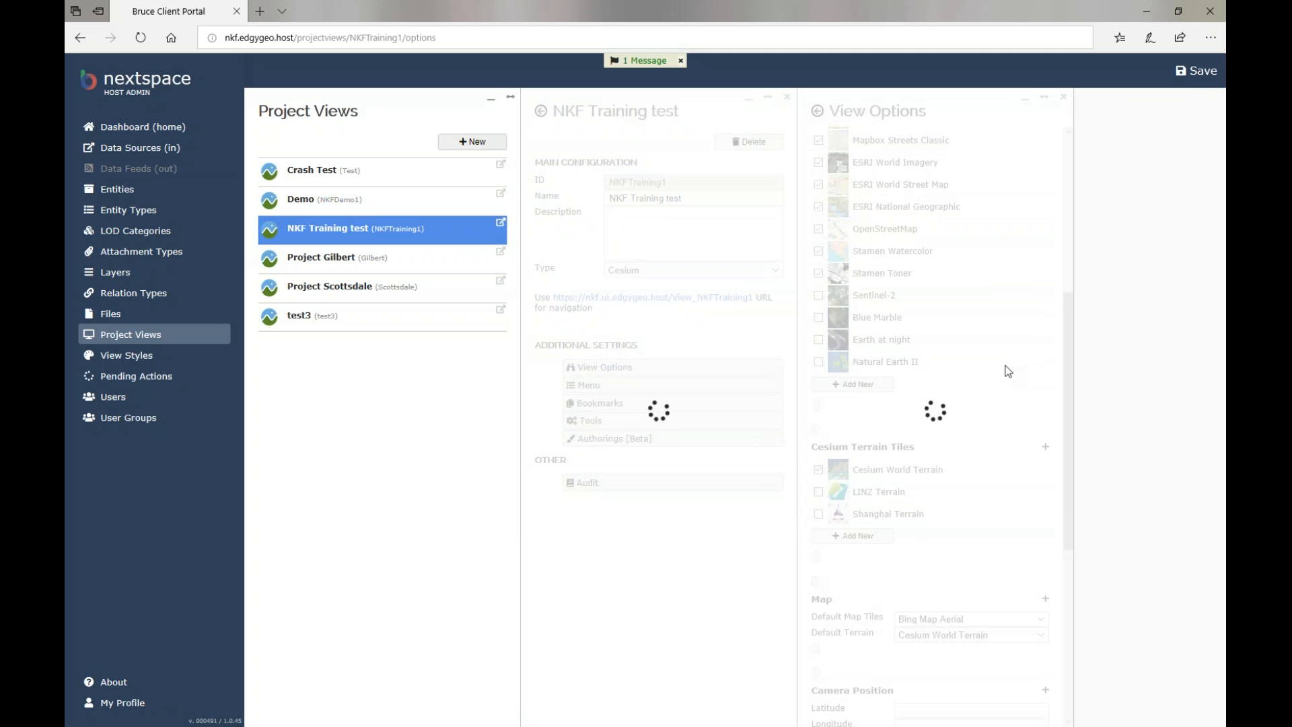
pyautogui.click(609, 368)
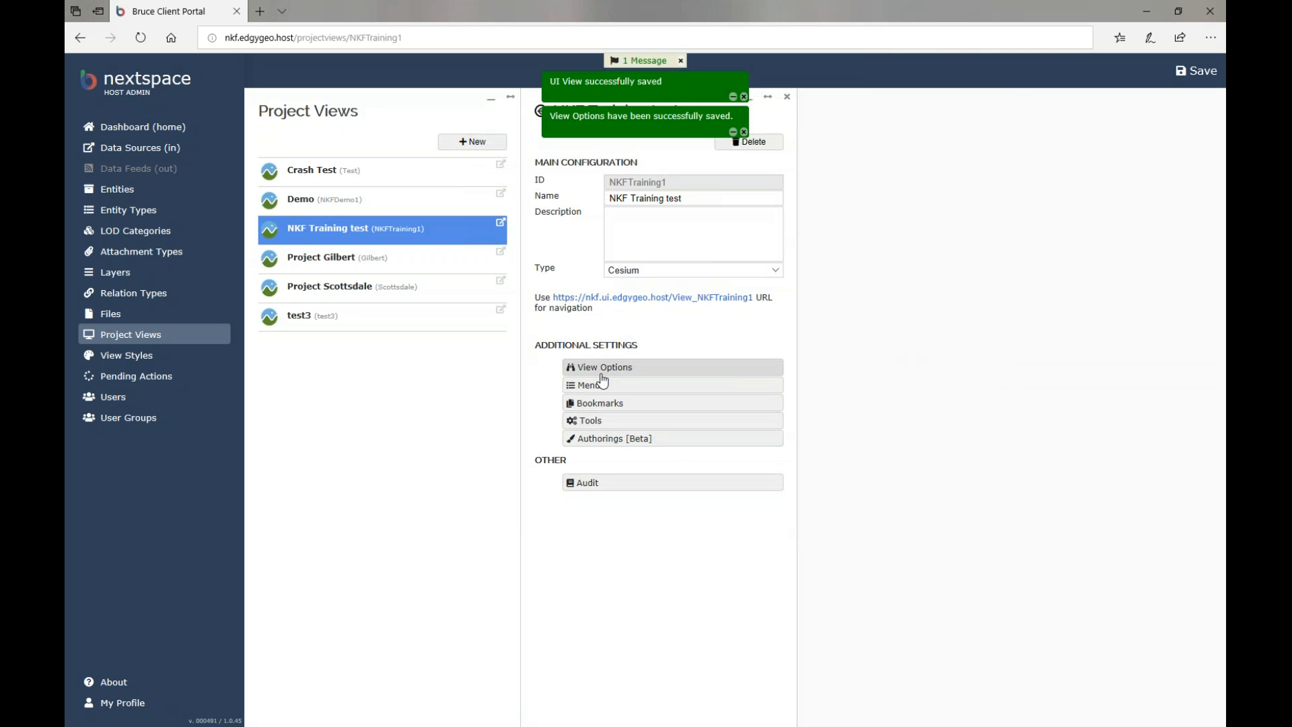
pyautogui.scroll(-10, 893, 445)
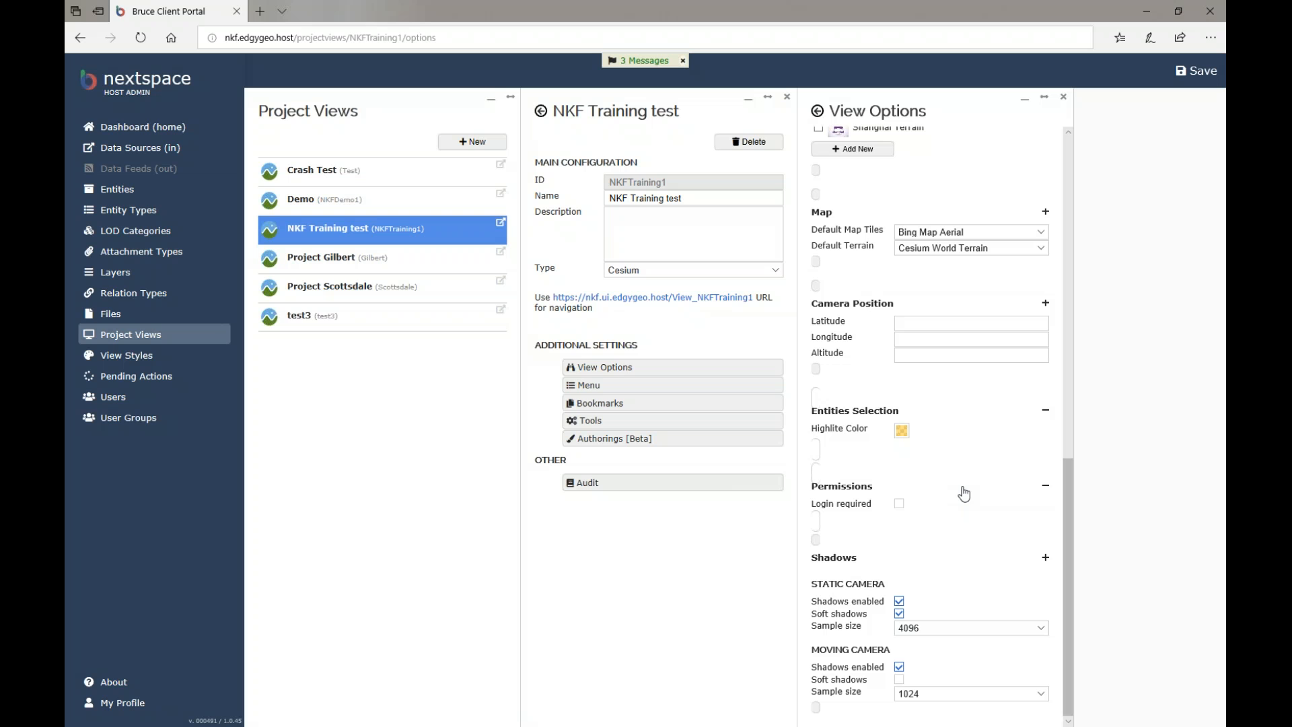
# Add a second New Menu Item to the NKF Training test view's menu and open the first item.
pyautogui.click(667, 387)
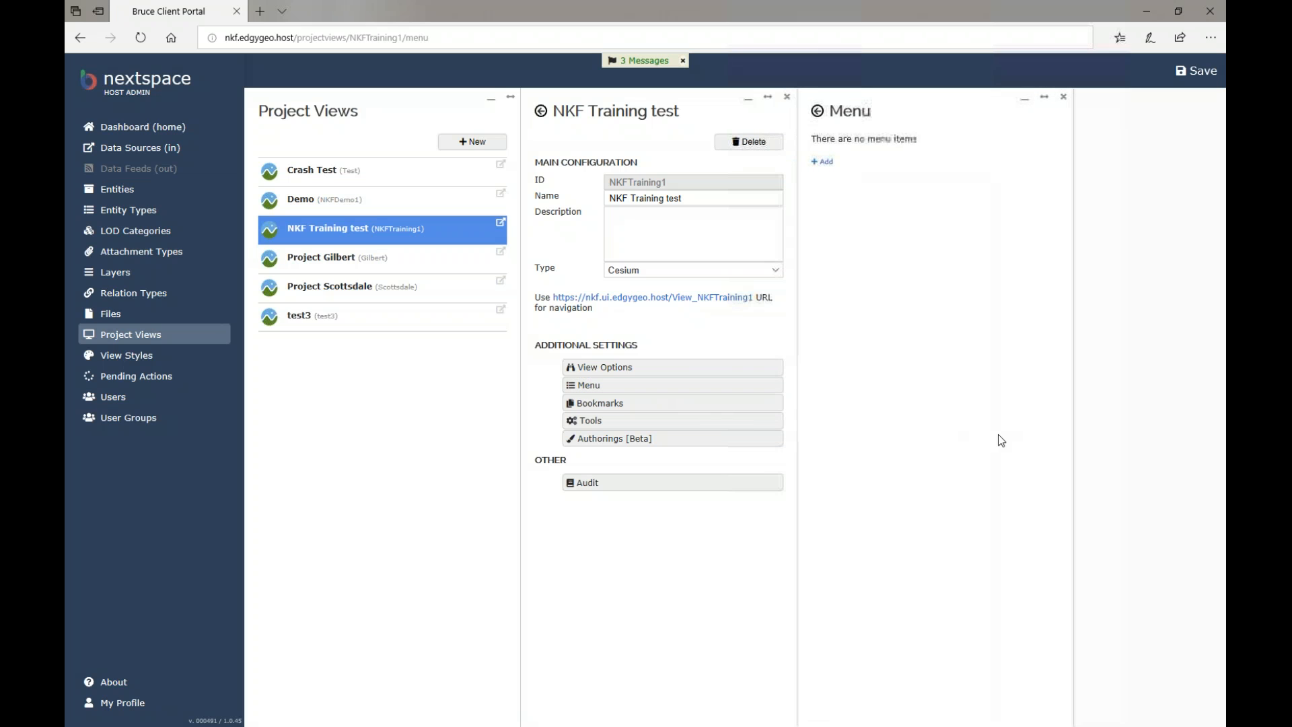
pyautogui.click(828, 164)
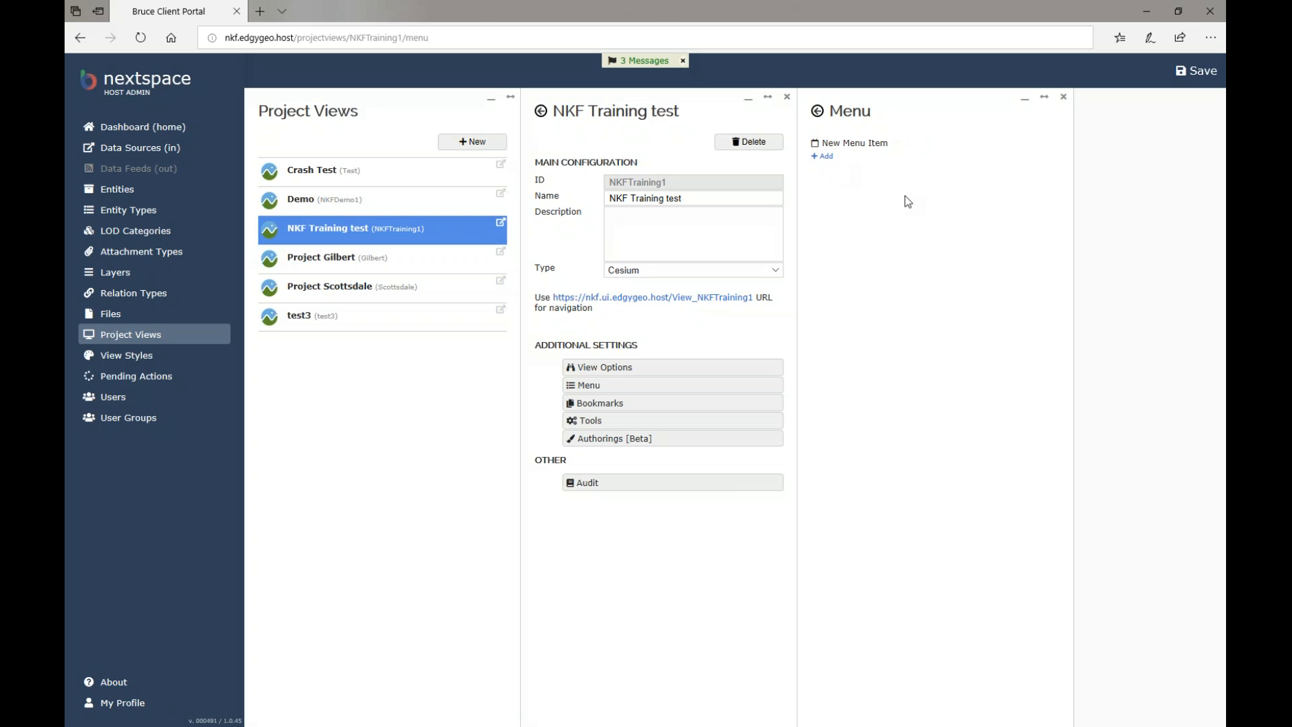
pyautogui.click(822, 157)
pyautogui.moveTo(891, 163)
pyautogui.click(872, 144)
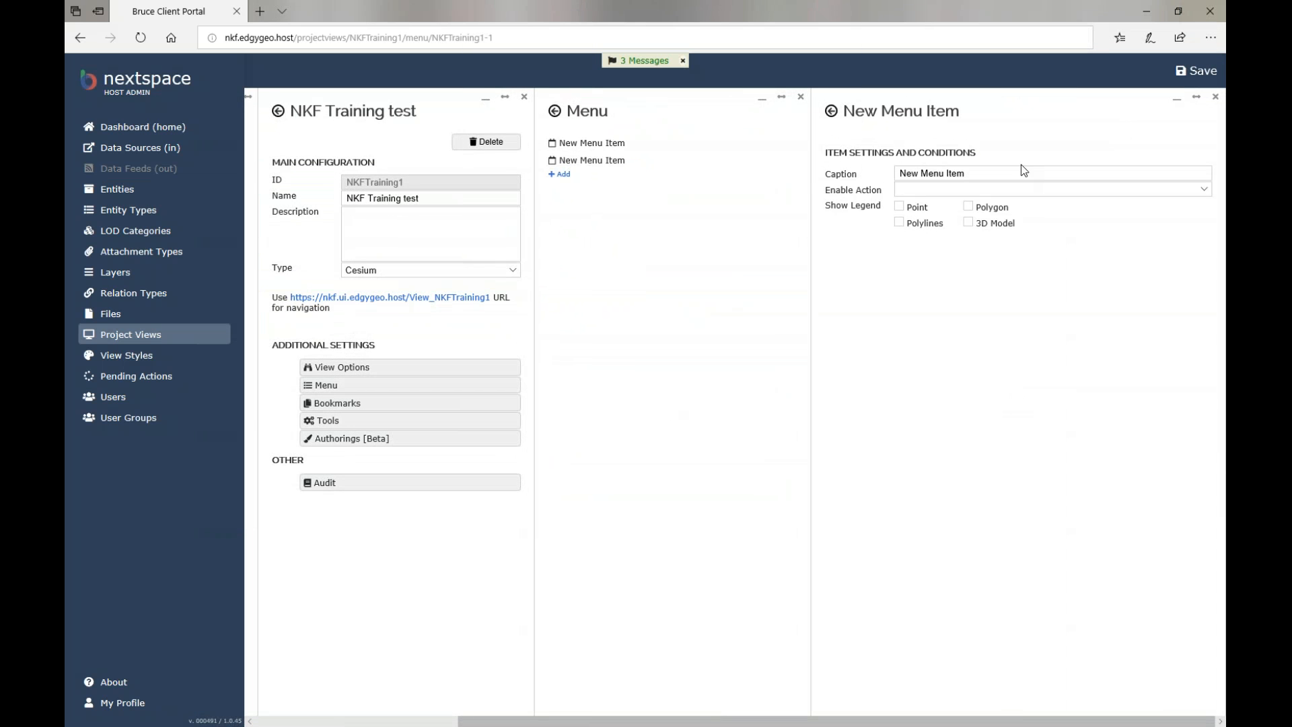
# Caption the item 'Phoenix CC3d Model', loading a Cesium ION stream as Building with 3D Model legend, and save.
pyautogui.tripleClick(1019, 173)
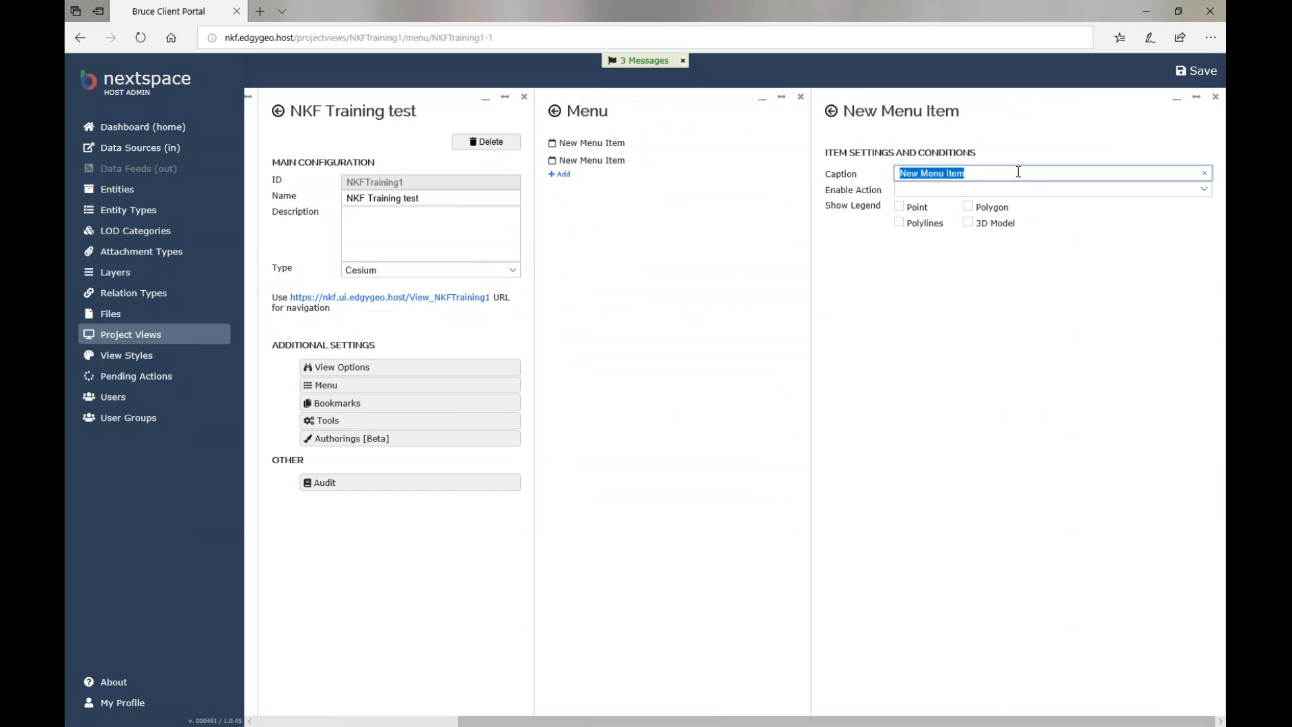
pyautogui.write('Phoenix CC3d Mode')
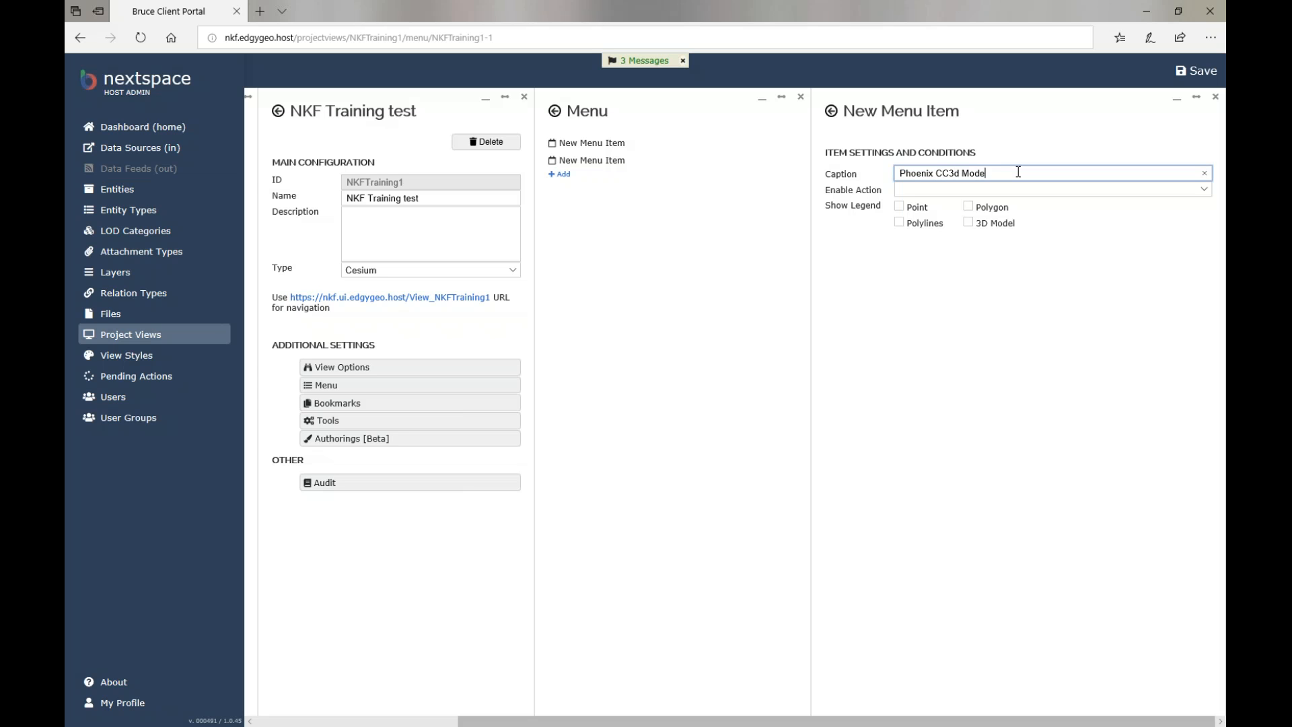
pyautogui.write('l')
pyautogui.click(1017, 190)
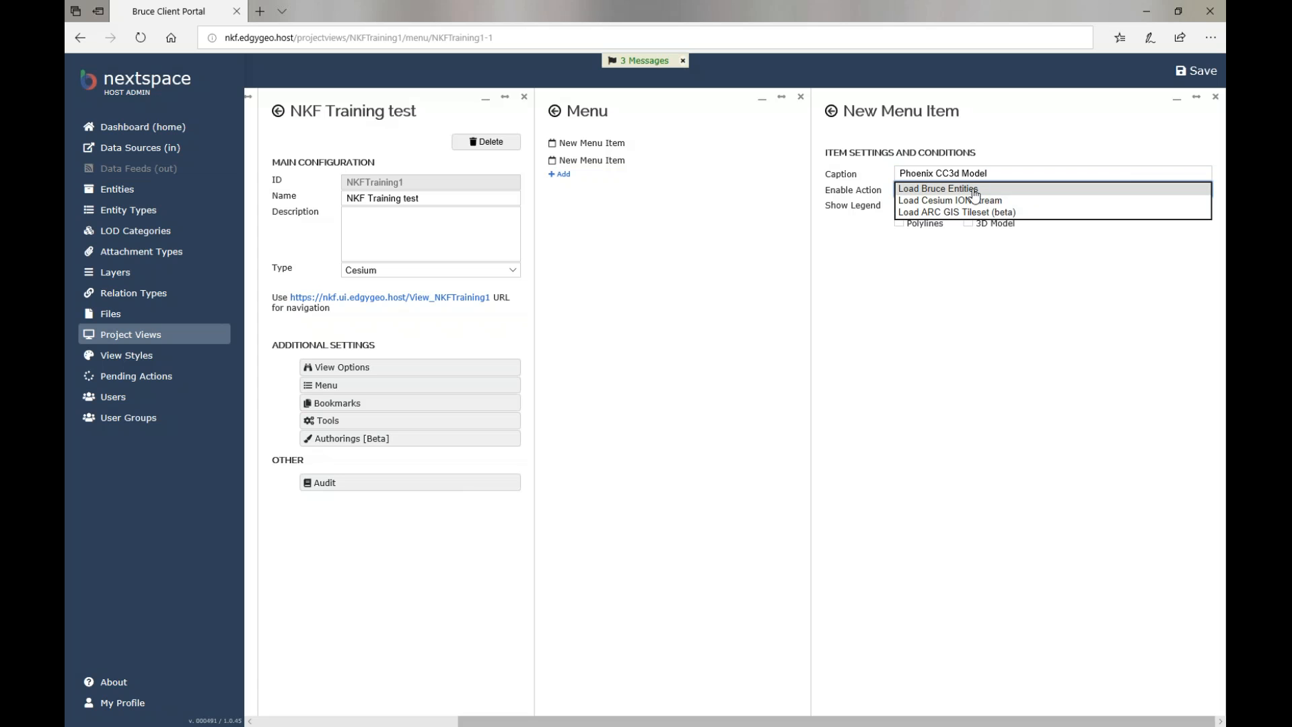
pyautogui.click(975, 200)
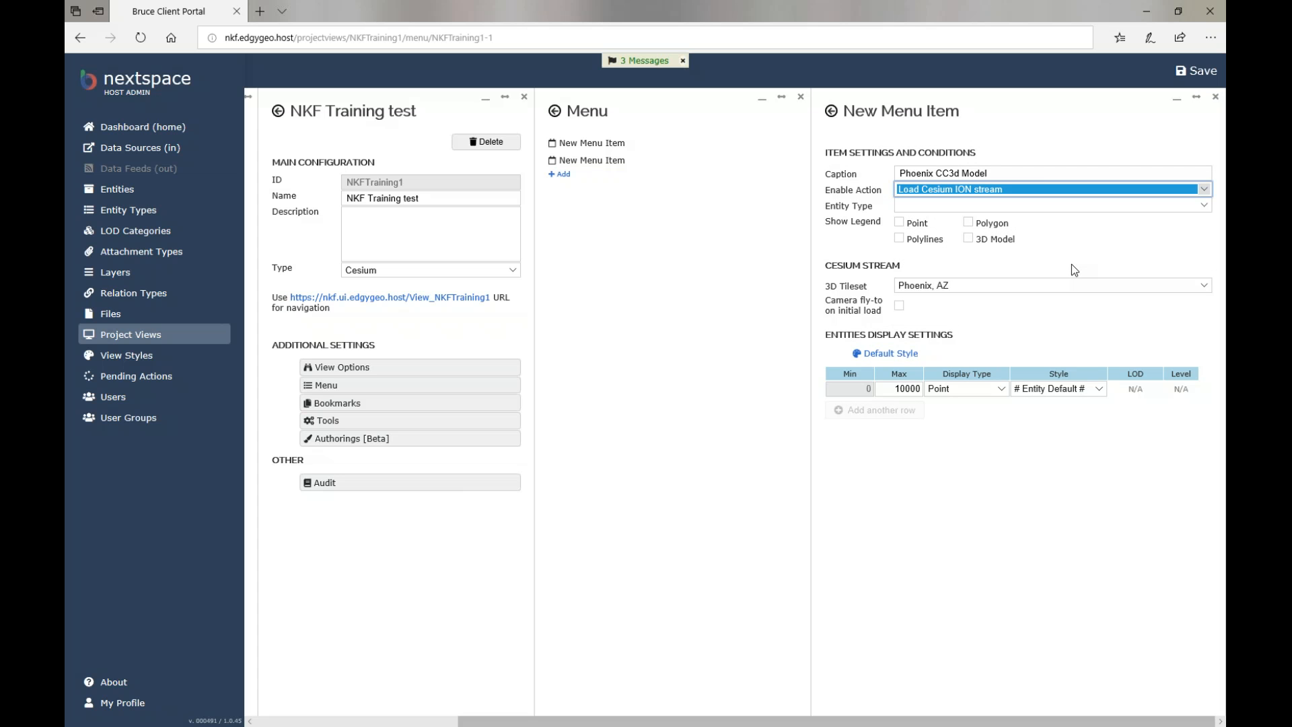
pyautogui.click(1204, 205)
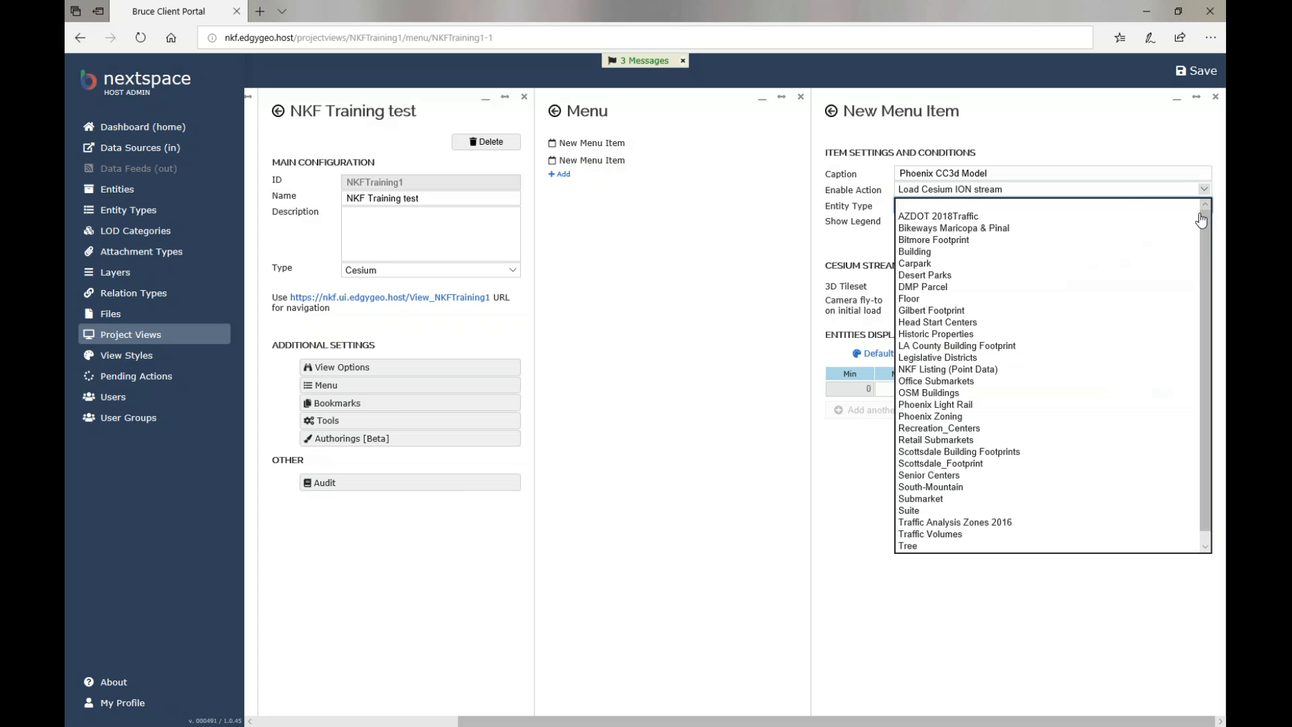
pyautogui.click(1131, 253)
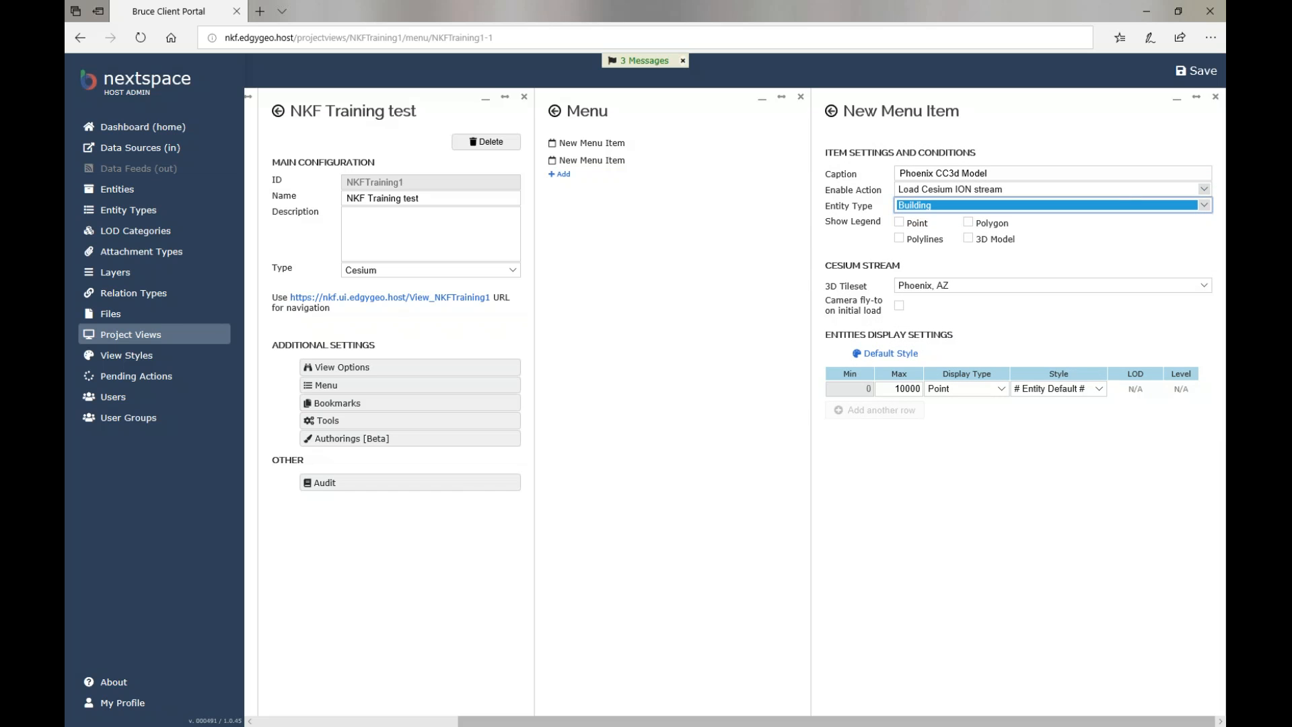
pyautogui.click(968, 238)
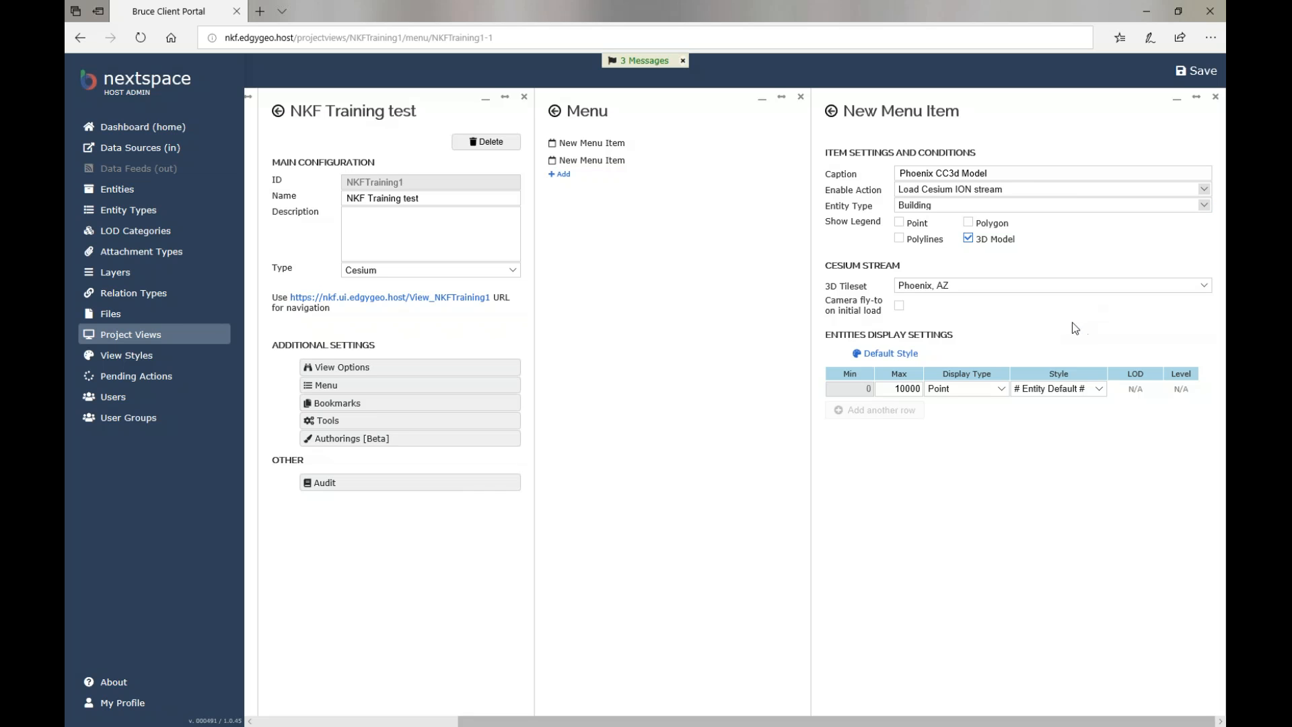
pyautogui.click(1197, 70)
pyautogui.click(897, 354)
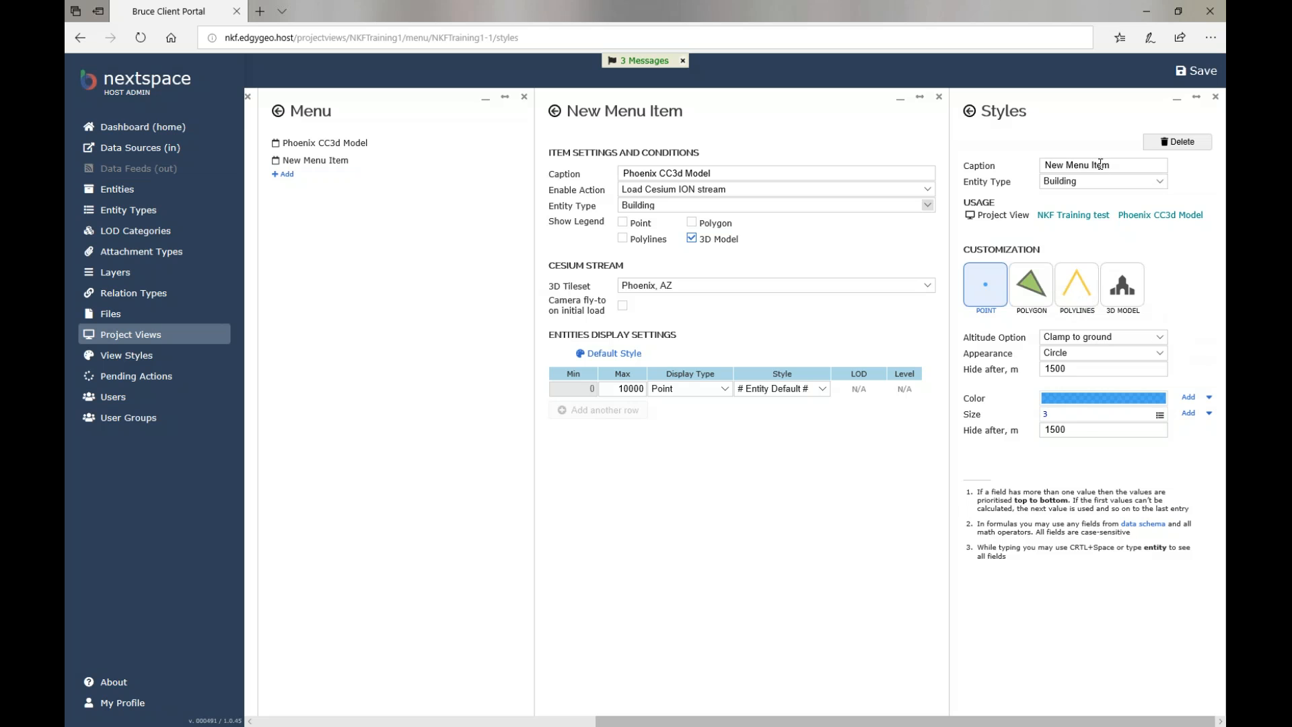
# Keep Building as the style's entity type and enable customized 3D Model styling.
pyautogui.click(1135, 182)
pyautogui.click(1134, 186)
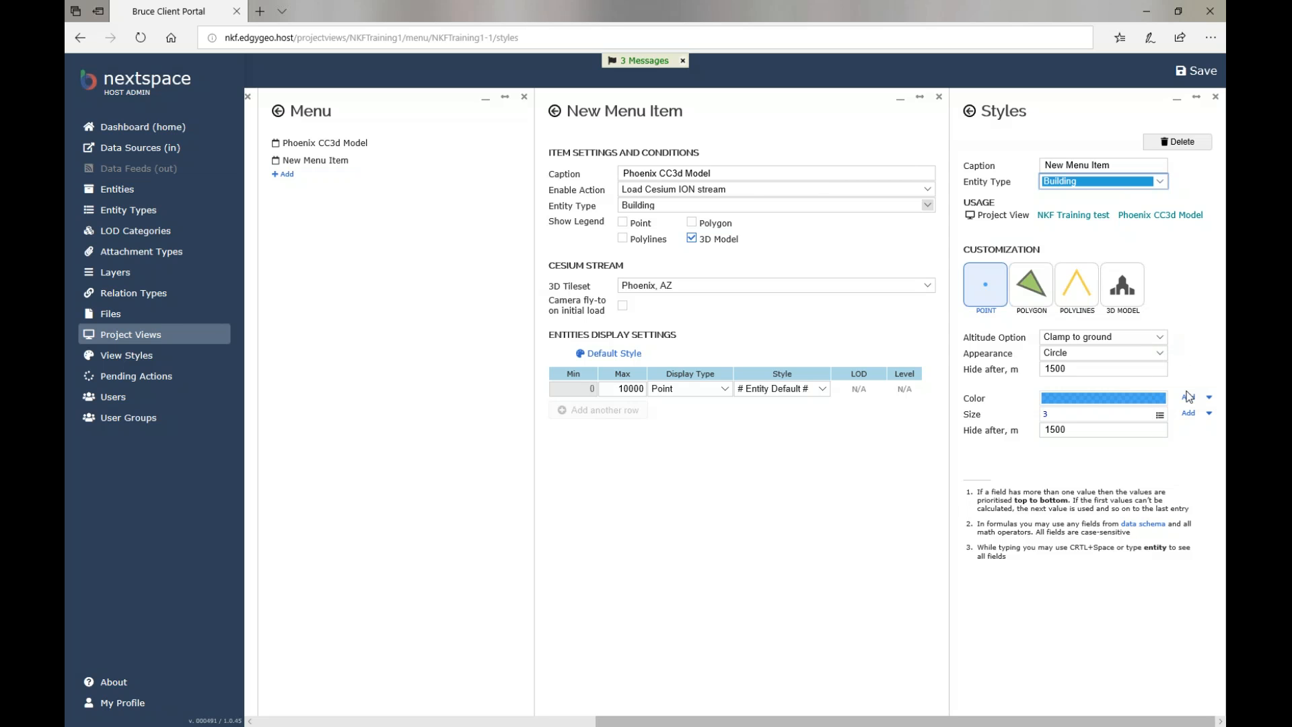
pyautogui.click(1127, 298)
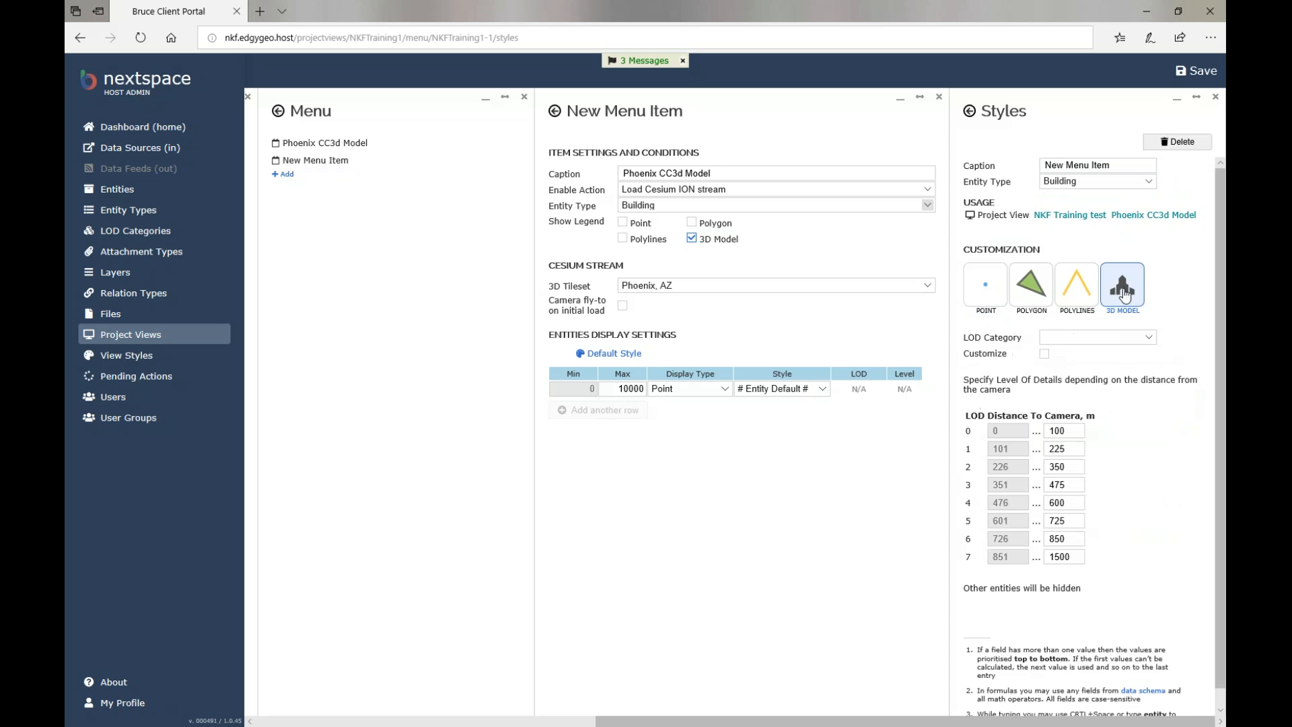
pyautogui.click(1149, 337)
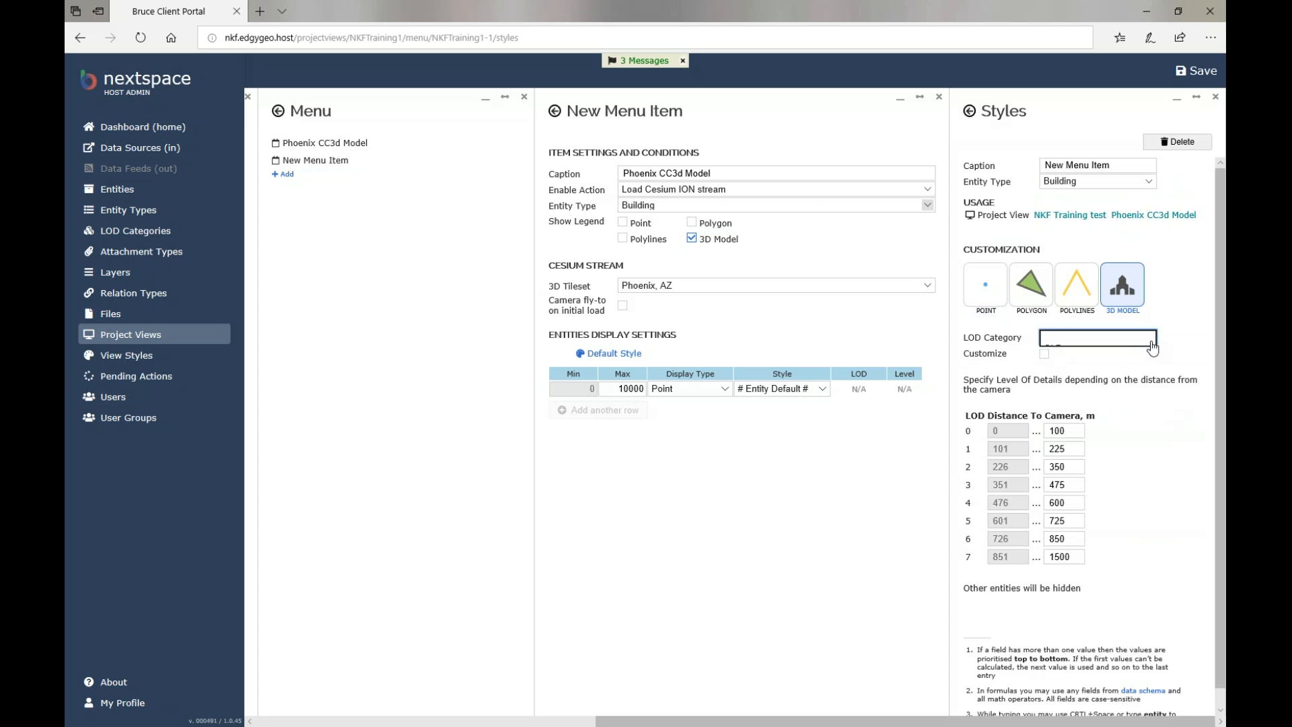
pyautogui.click(1149, 337)
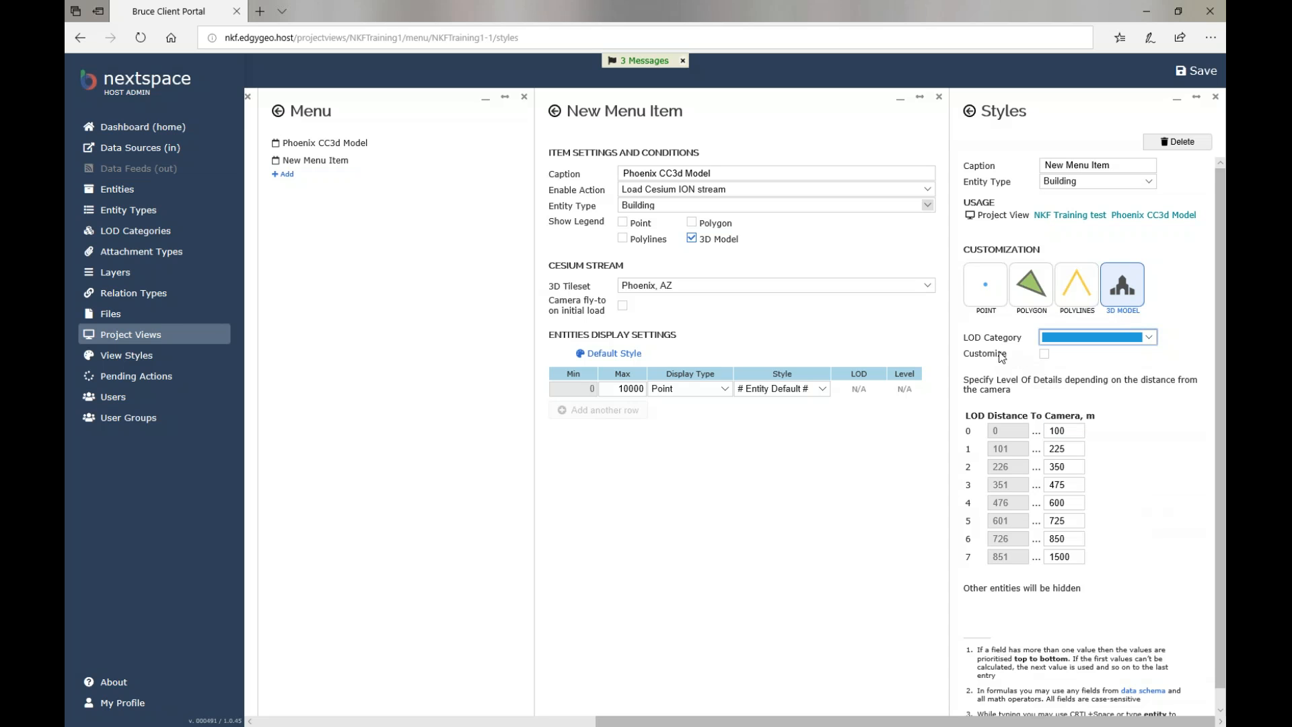
pyautogui.click(1044, 354)
# Set the 3D model fill colour to a light red (250,90,90).
pyautogui.click(1145, 374)
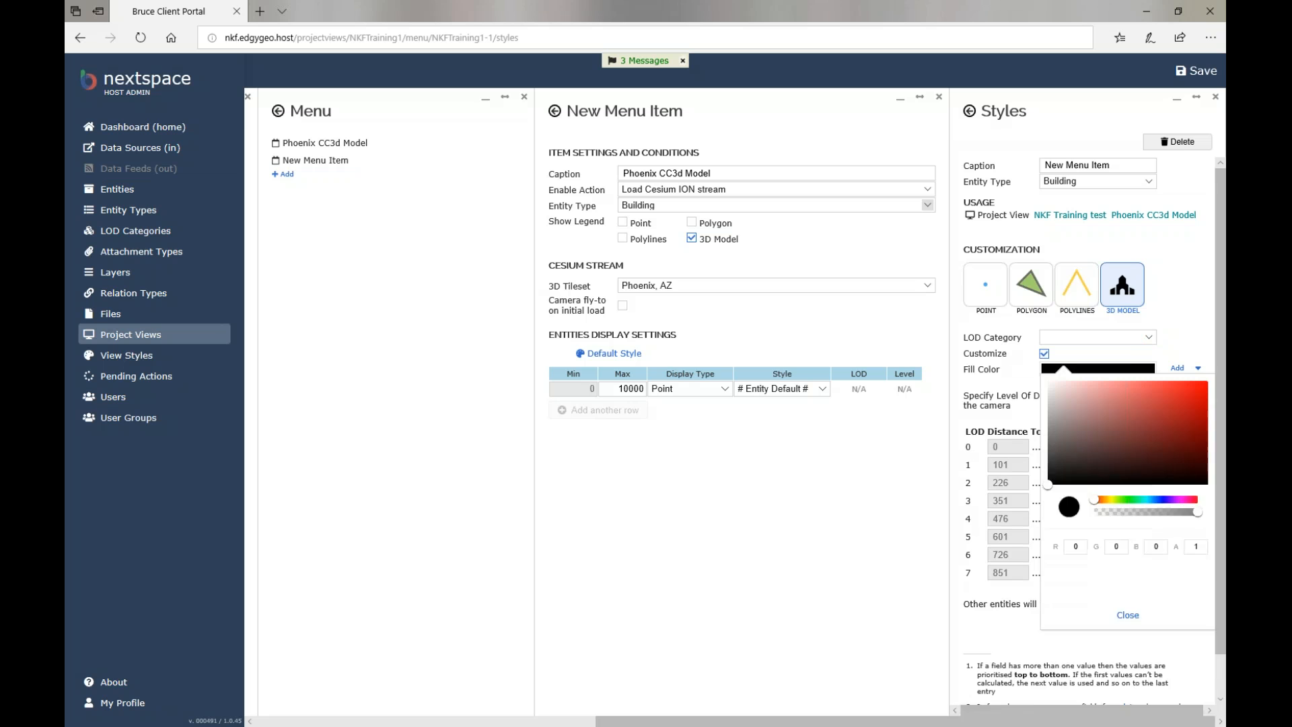
pyautogui.click(1186, 453)
pyautogui.click(1164, 423)
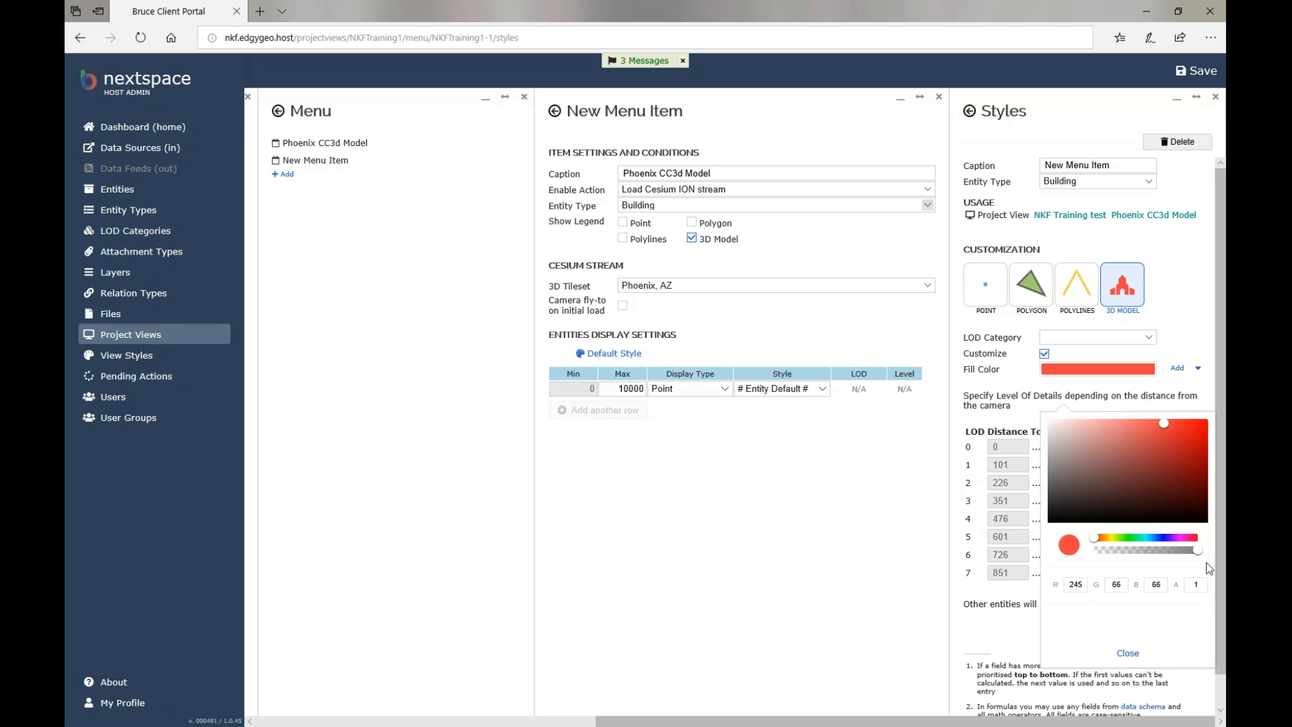
pyautogui.moveTo(1171, 551); pyautogui.dragTo(1215, 554)
pyautogui.click(1150, 422)
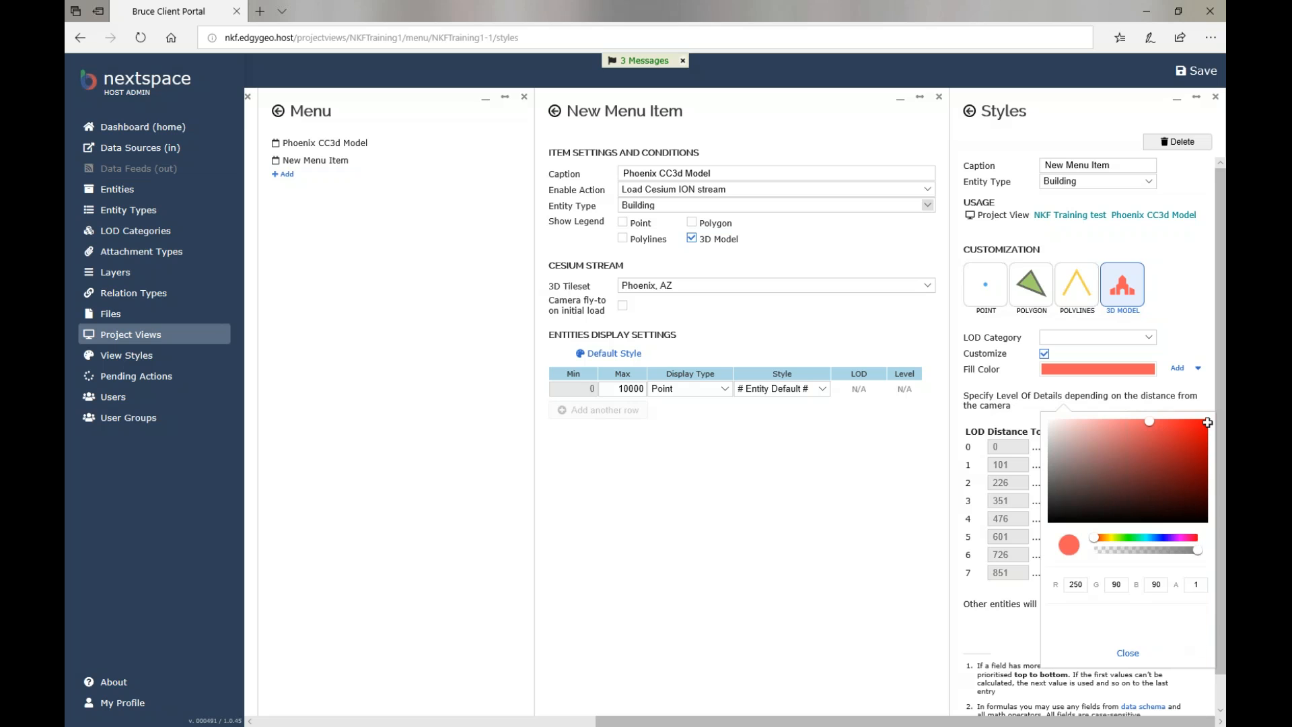
pyautogui.click(1128, 653)
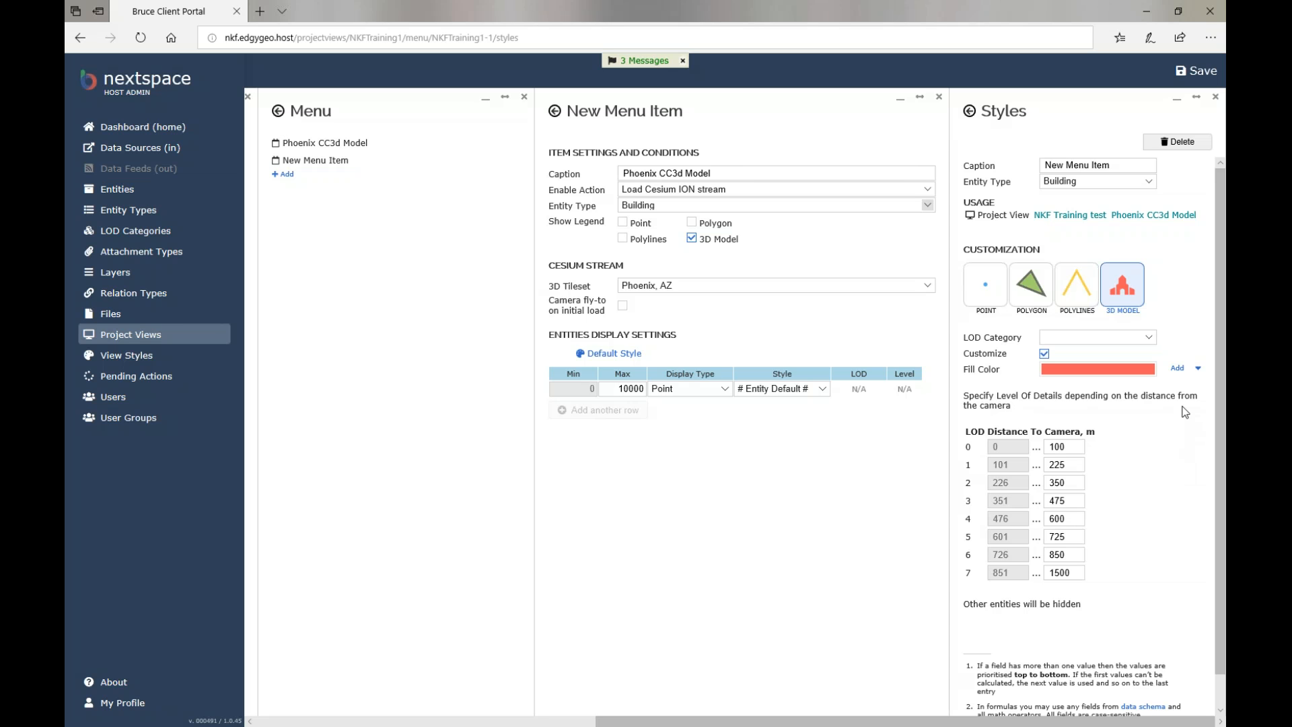
pyautogui.click(1198, 369)
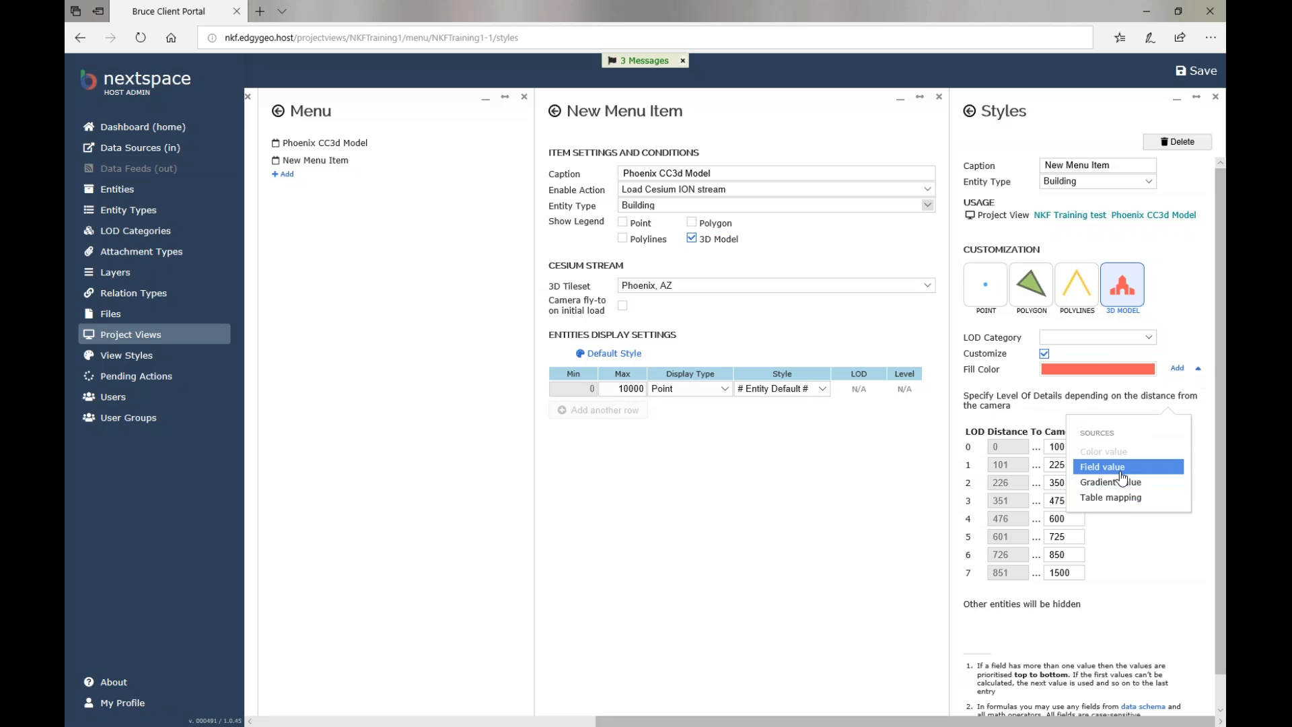
pyautogui.click(1118, 467)
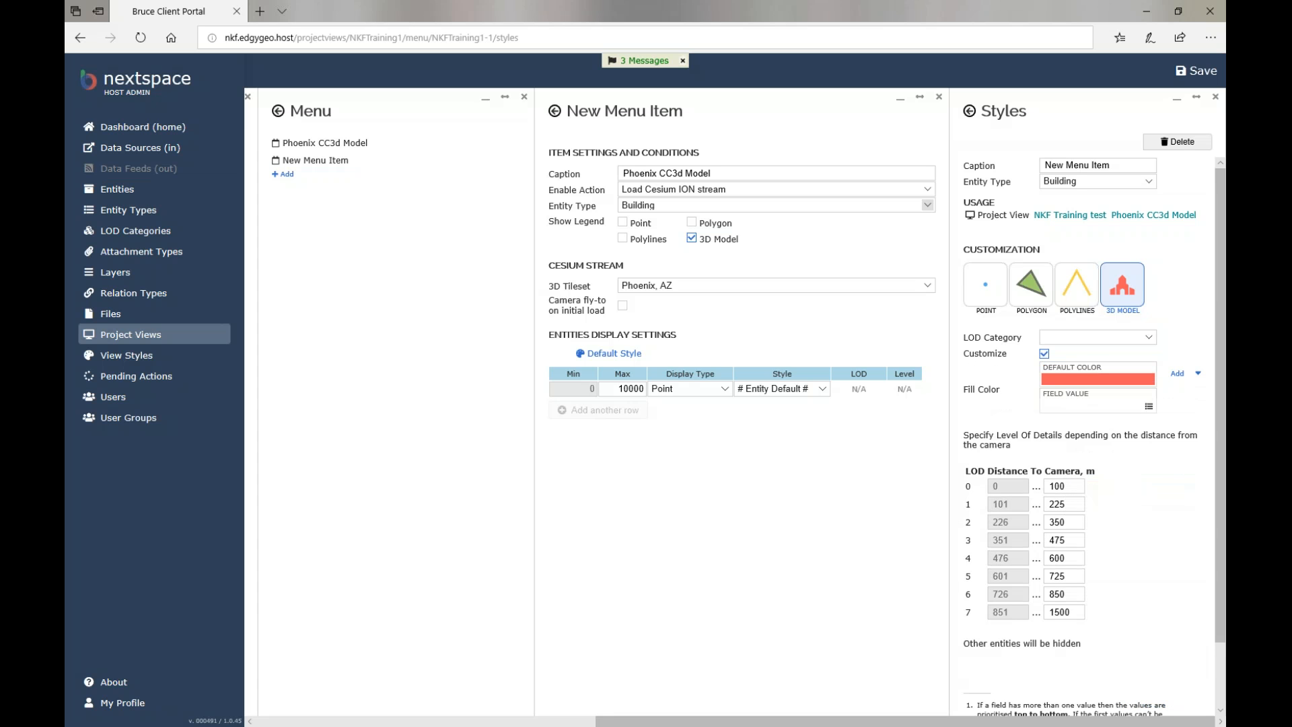
pyautogui.click(1149, 407)
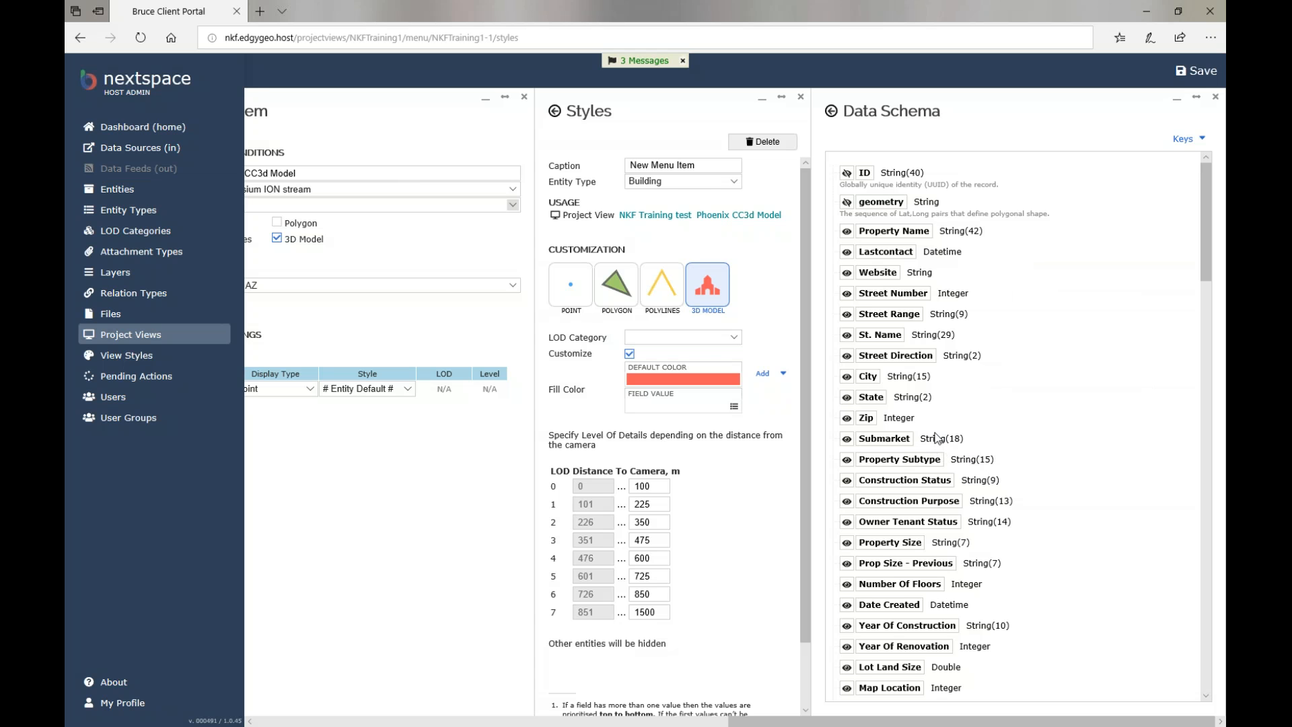
pyautogui.click(884, 438)
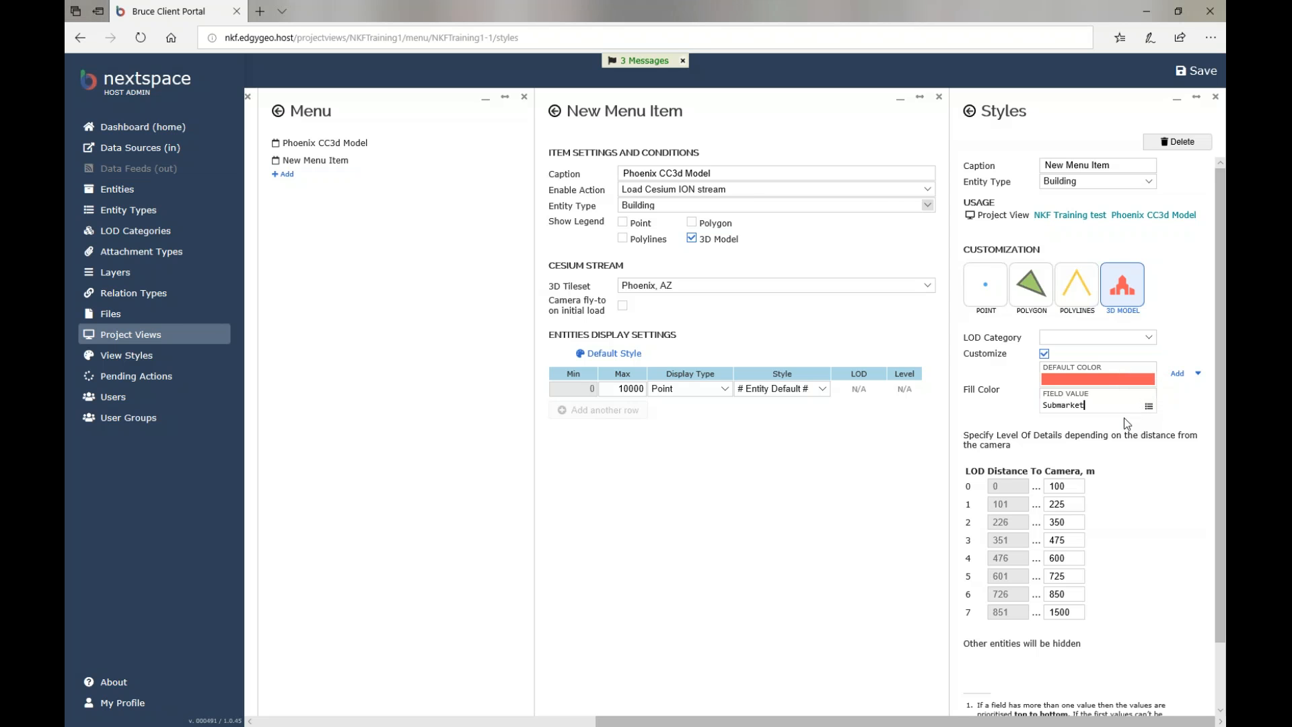
pyautogui.click(1182, 401)
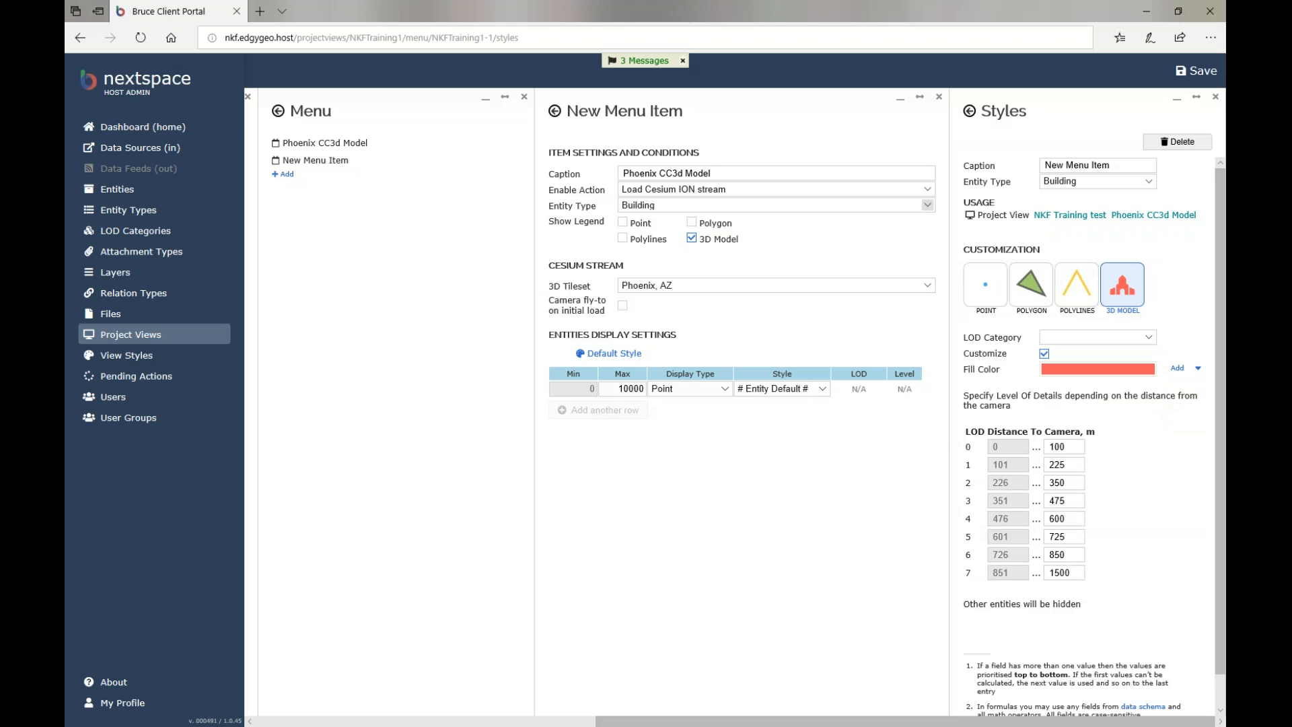
pyautogui.click(1177, 368)
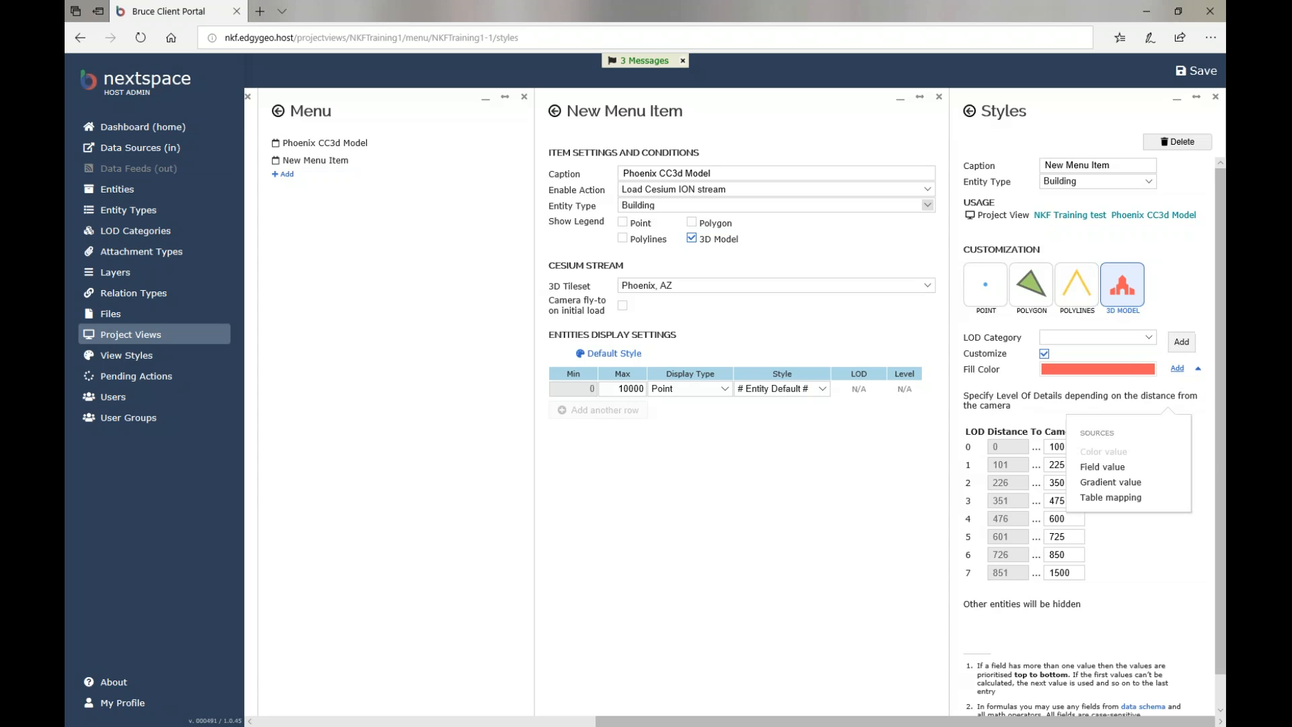
# Add a Table mapping fill colour source driven by the Submarket field.
pyautogui.click(1104, 499)
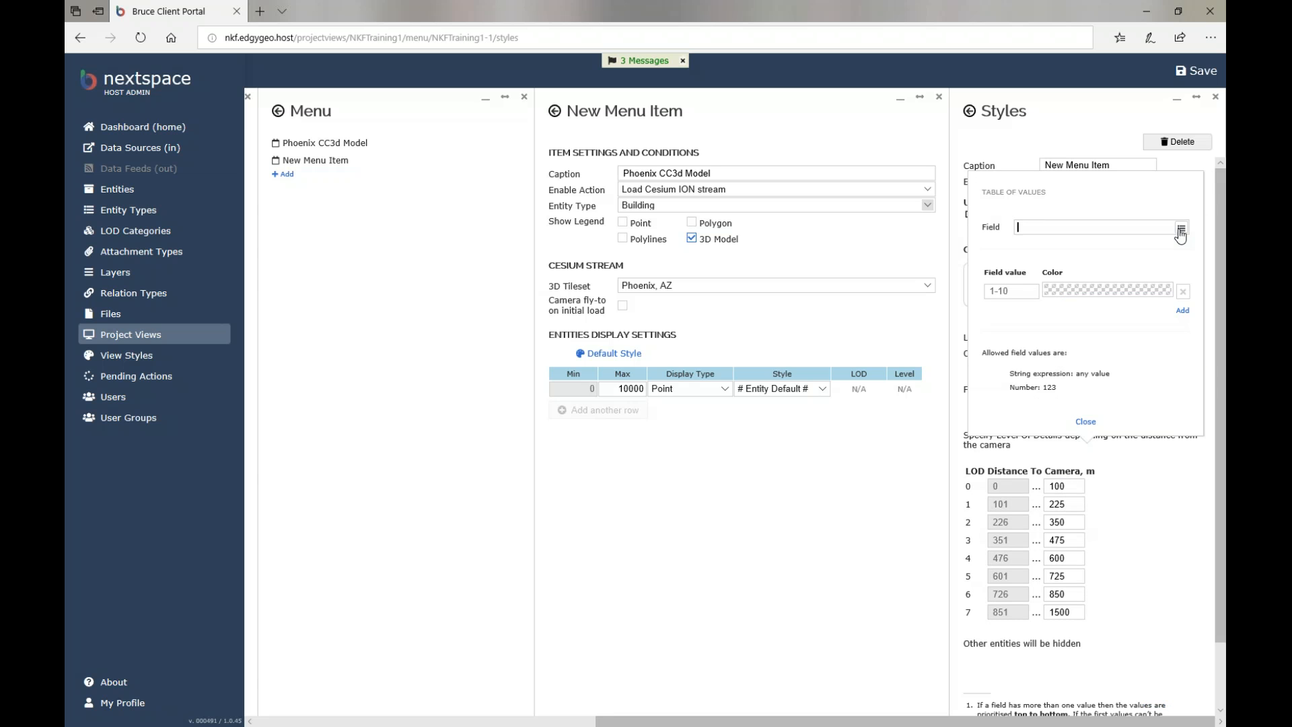
pyautogui.click(1182, 230)
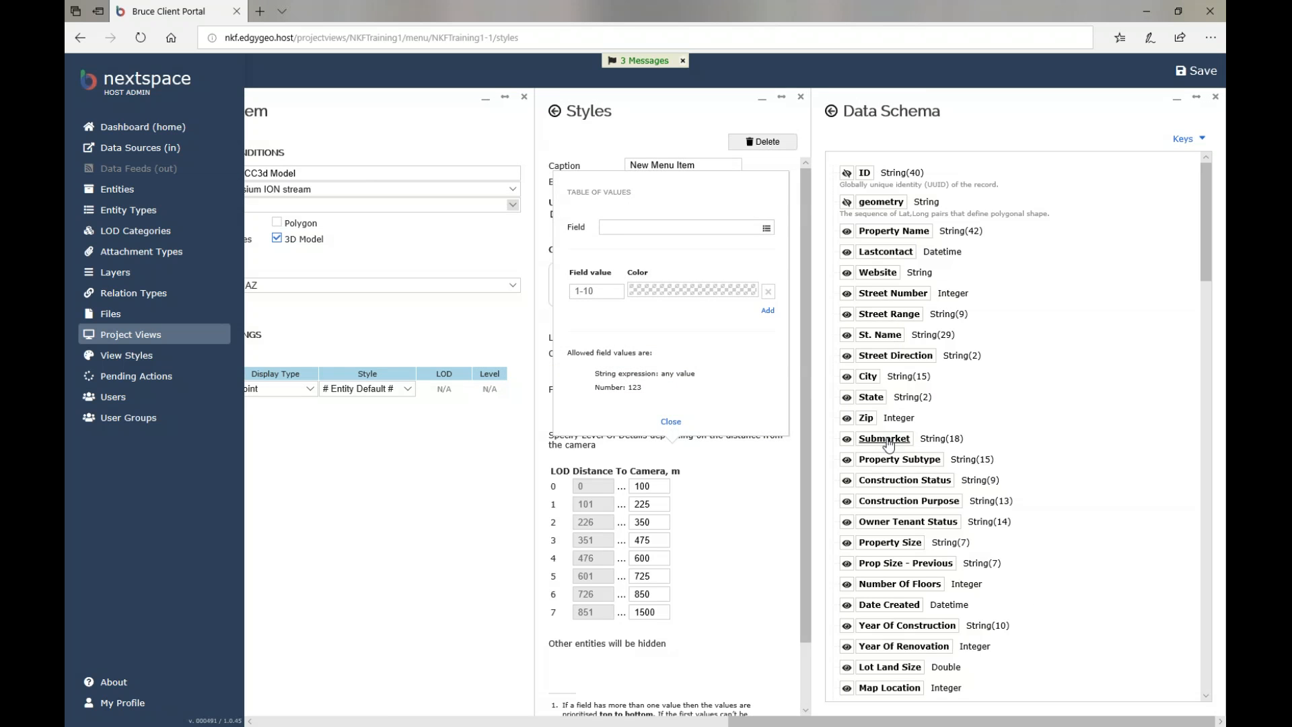
pyautogui.click(884, 439)
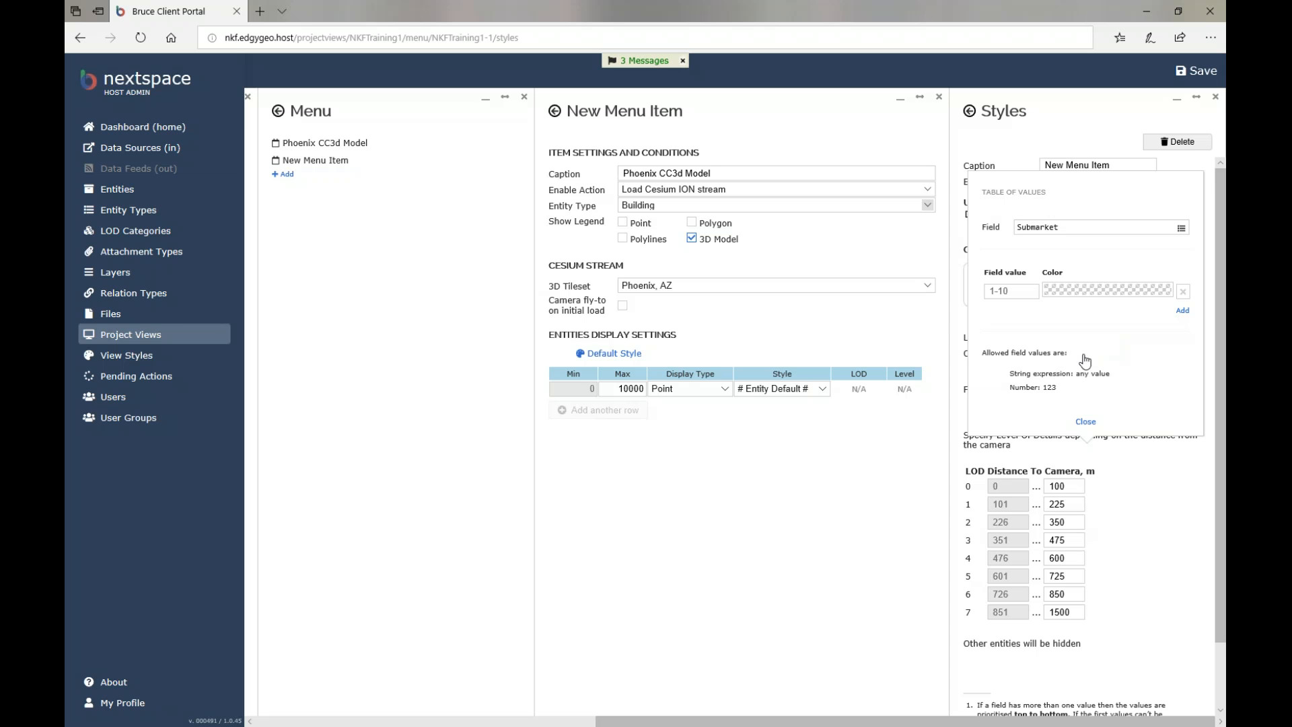
pyautogui.click(1086, 422)
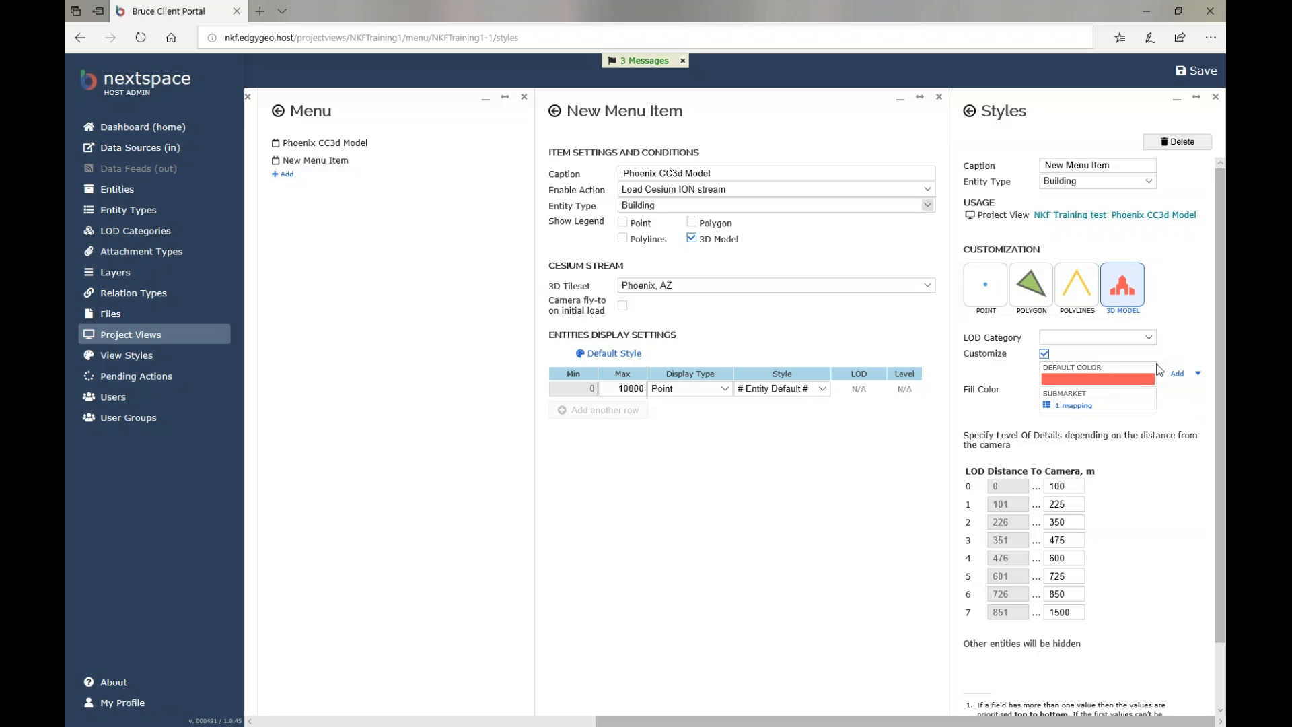
# Save the Phoenix CC3d Model item's 3D model style and return to the Project Views list.
pyautogui.moveTo(1157, 401)
pyautogui.click(1197, 70)
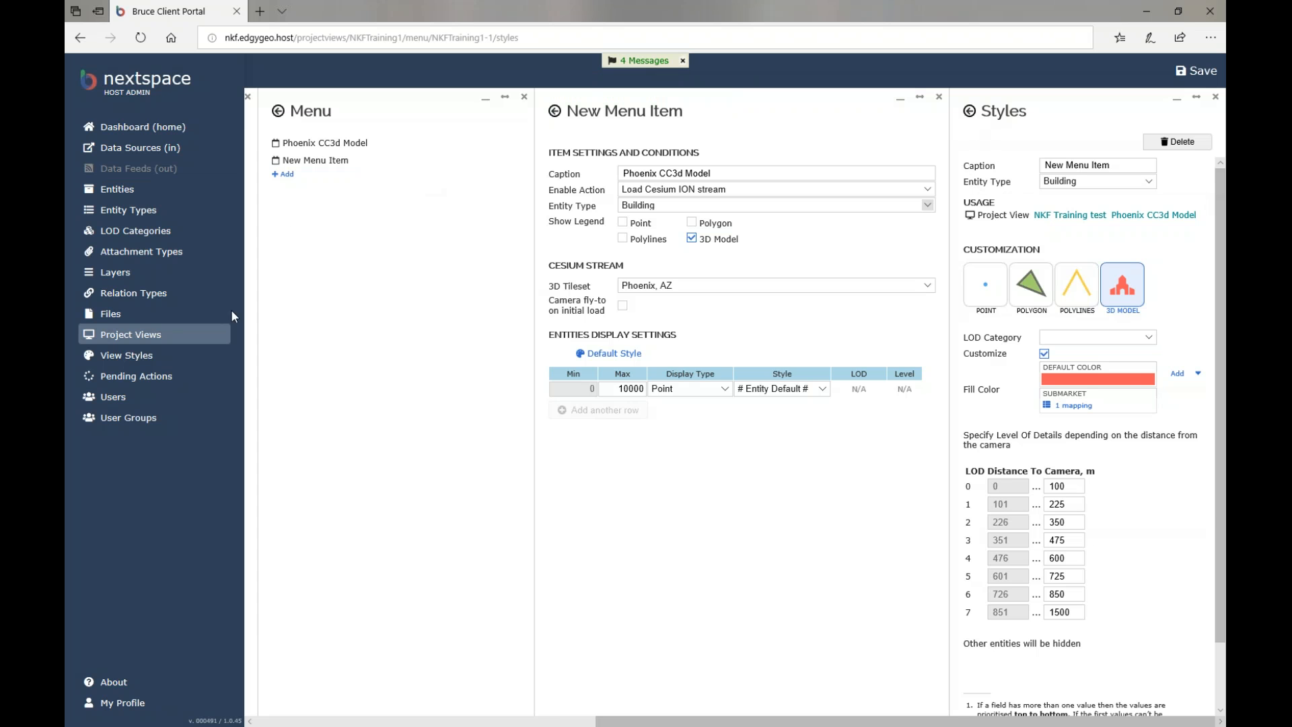
pyautogui.click(138, 335)
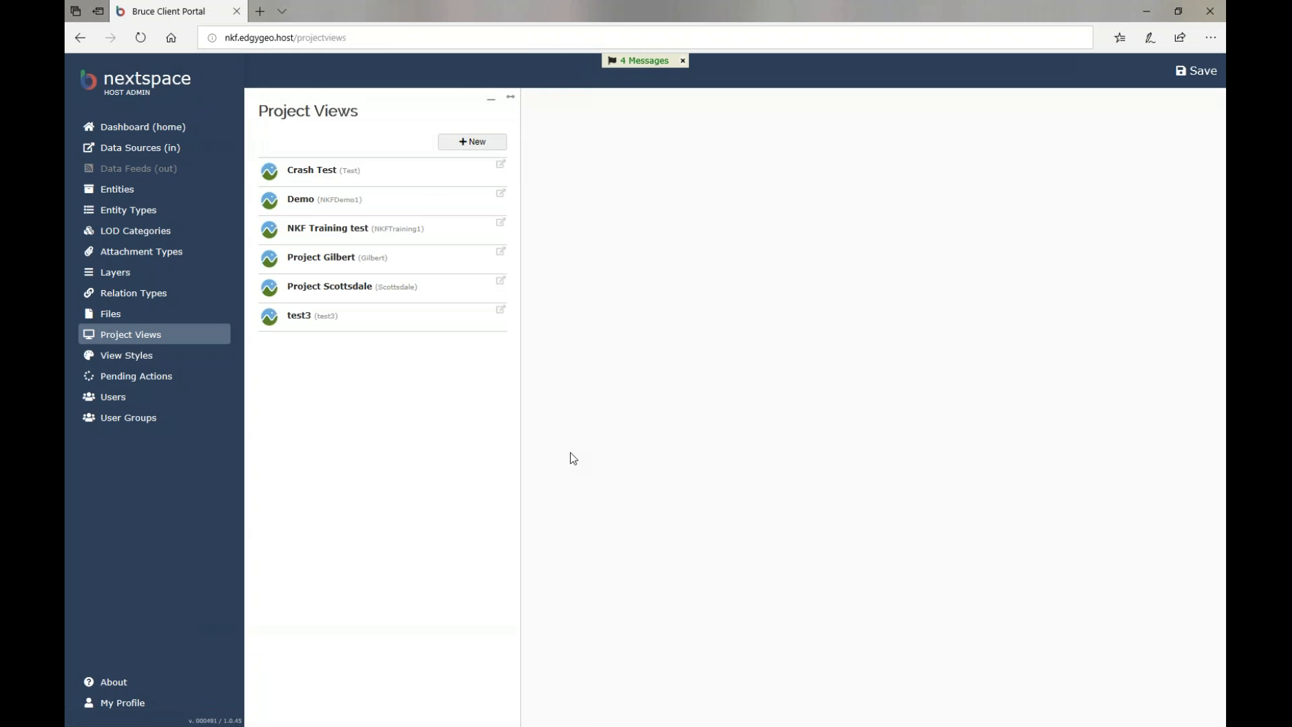
# Launch the NKF Training test project view's viewer in a new tab and allow location access.
pyautogui.click(337, 230)
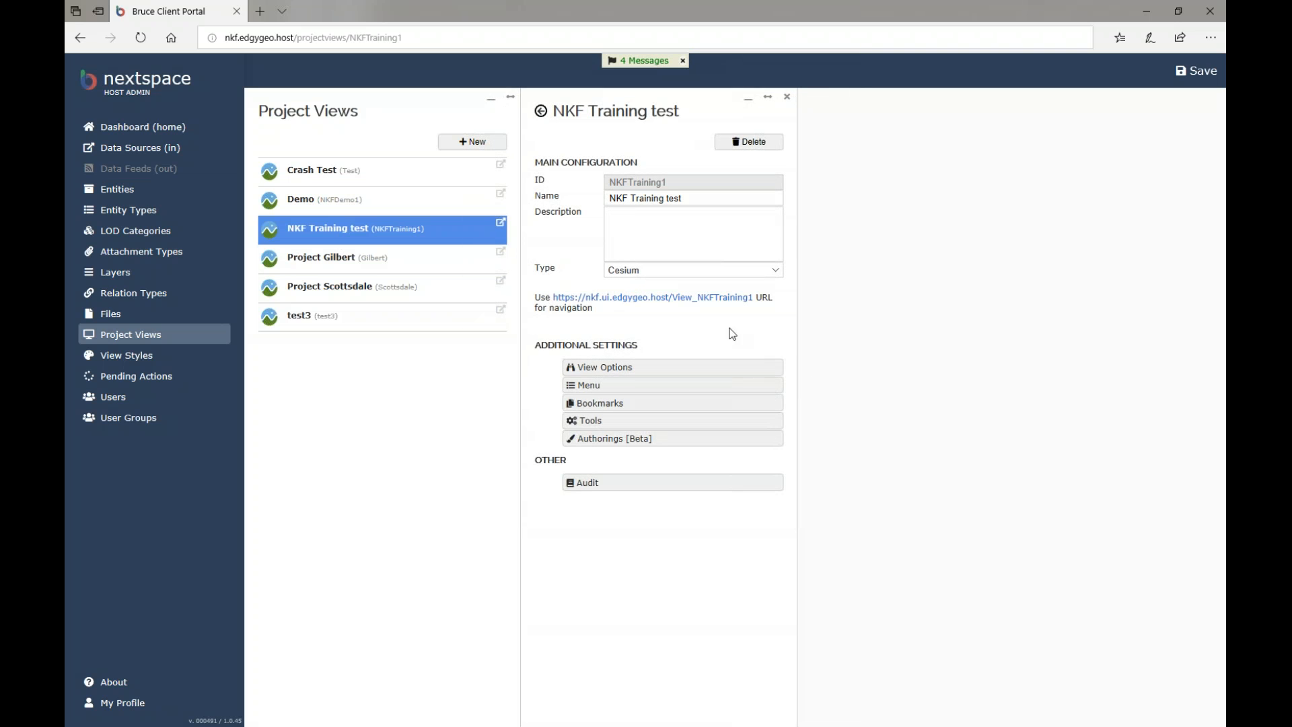
pyautogui.click(710, 298)
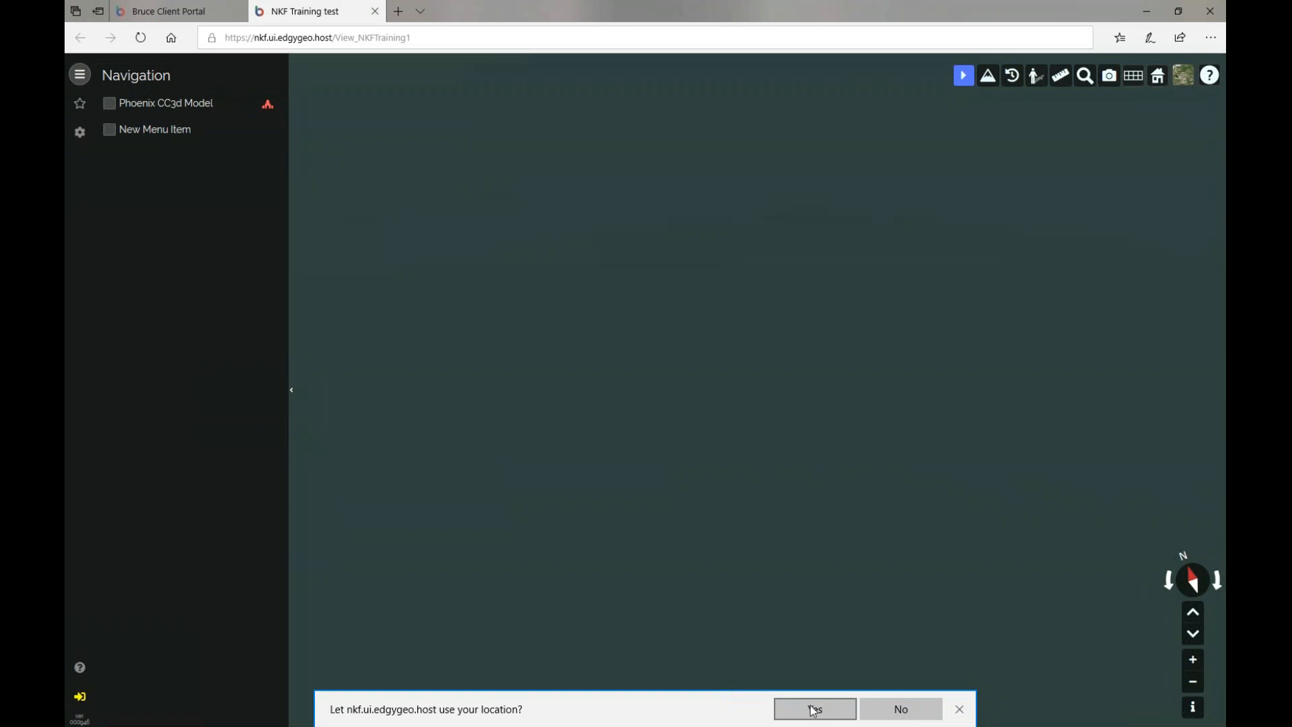
pyautogui.click(816, 709)
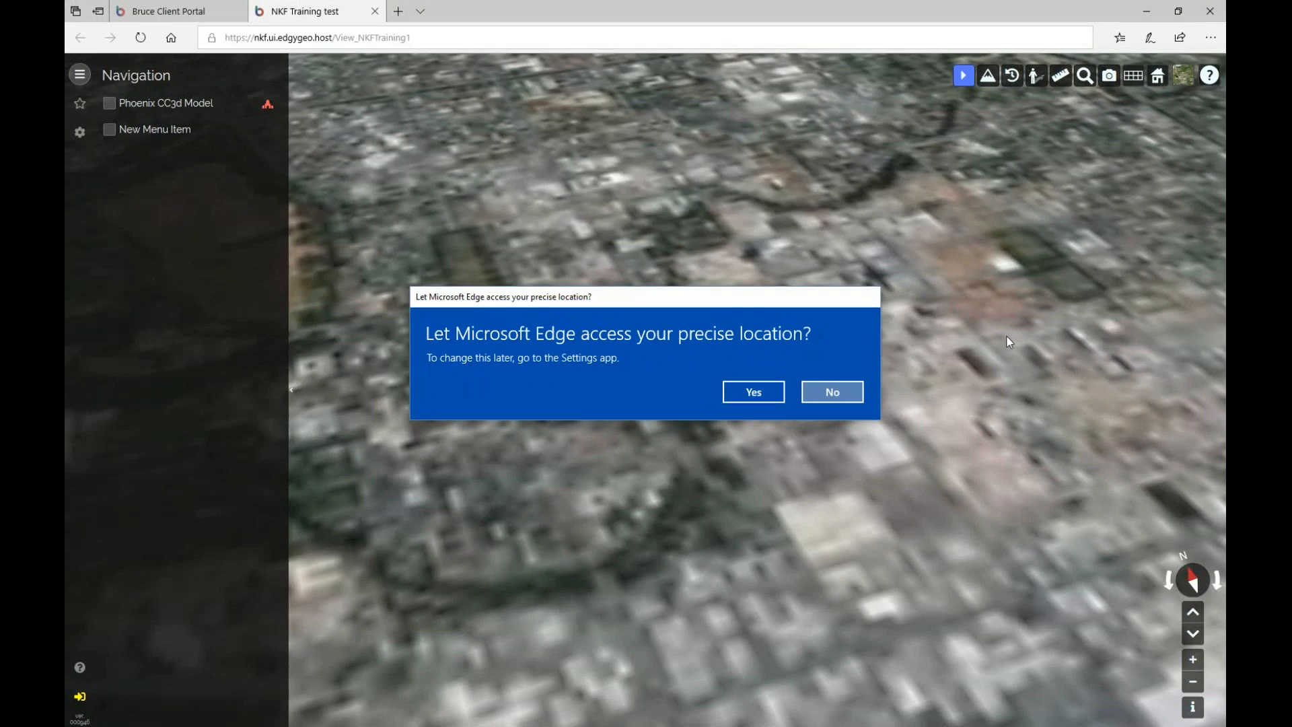
# Search 'phoe' to fly to Downtown Phoenix, confirm no bookmarks exist, then log out.
pyautogui.click(815, 386)
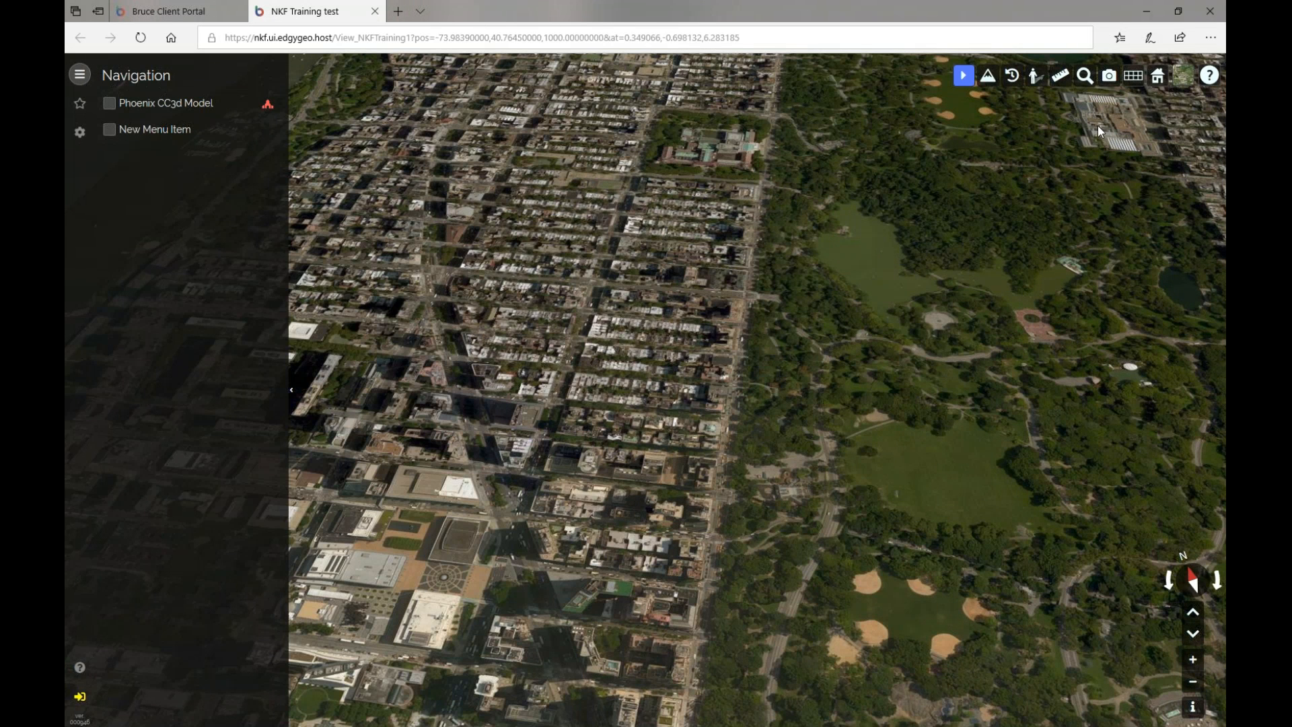
pyautogui.click(1209, 74)
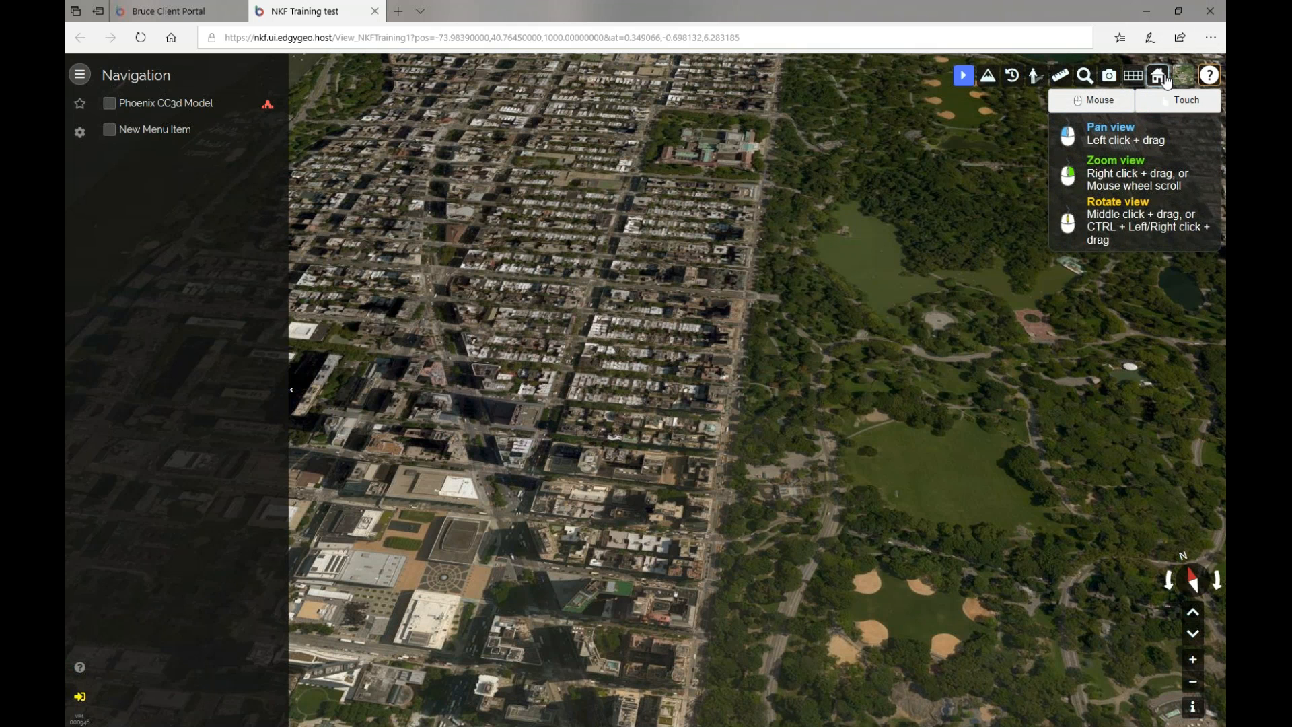
pyautogui.click(1084, 75)
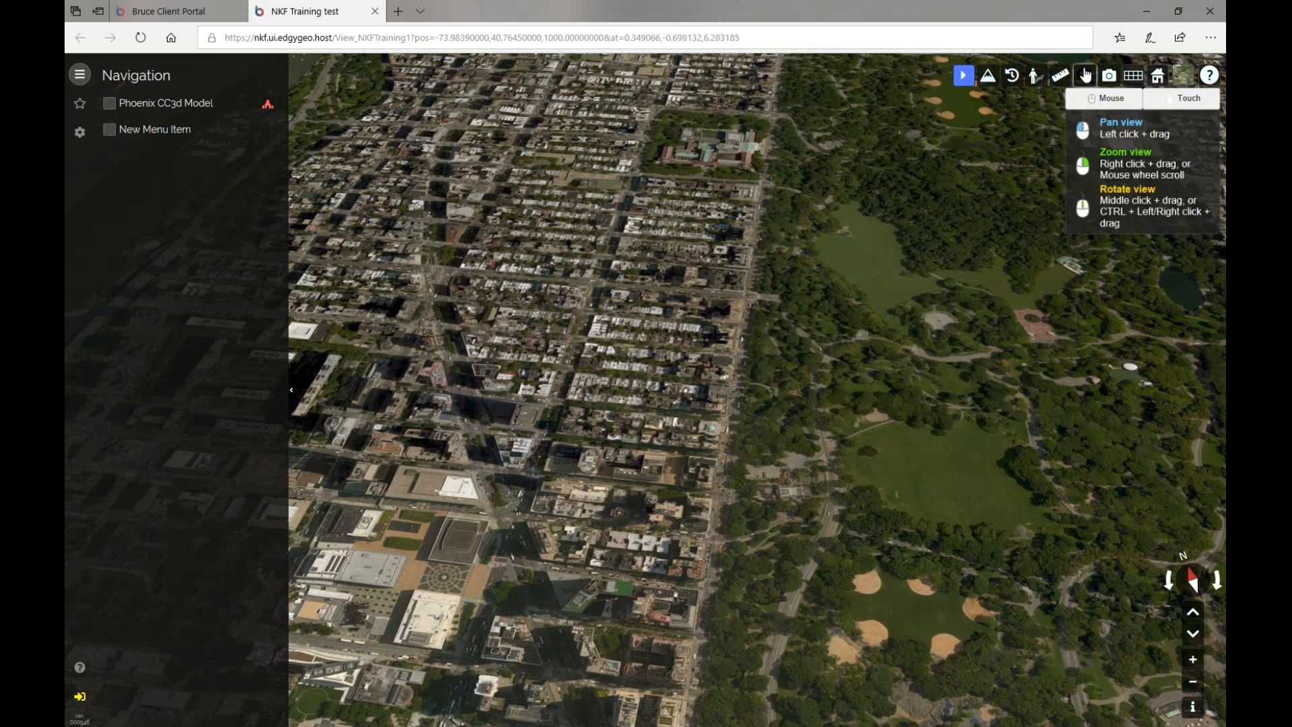
pyautogui.write('phoe')
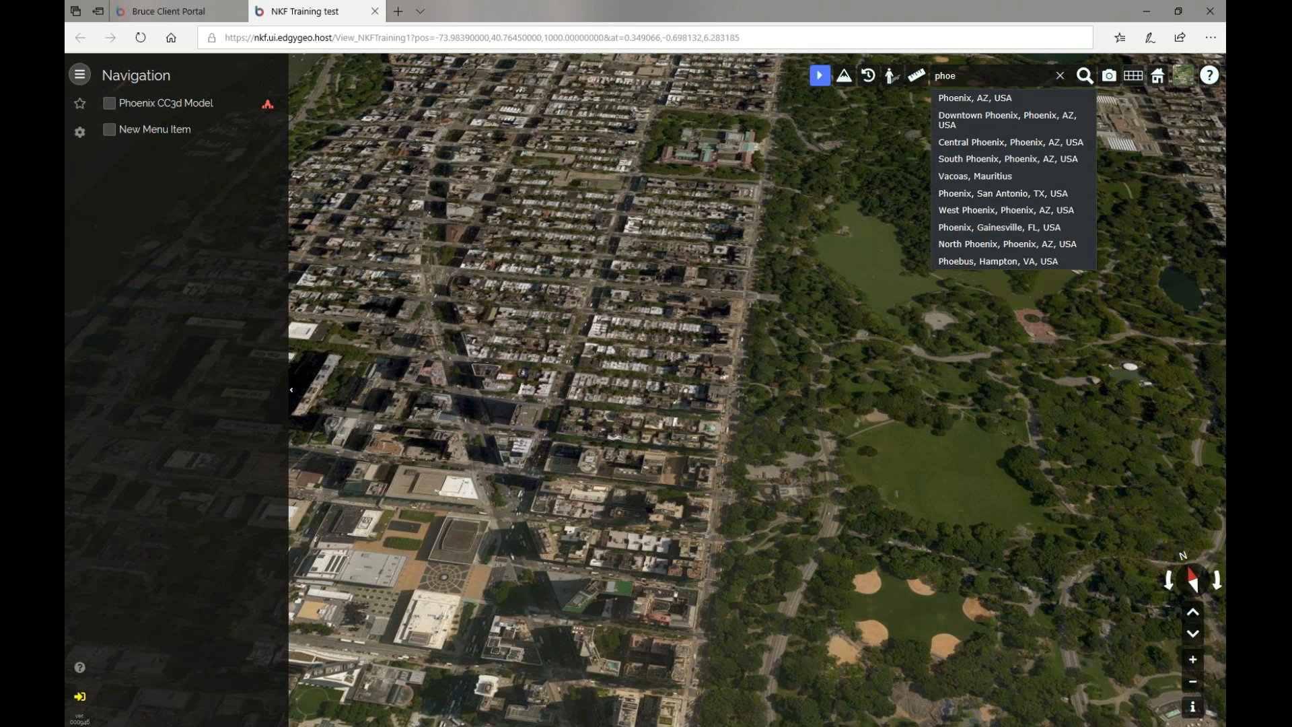
pyautogui.click(983, 120)
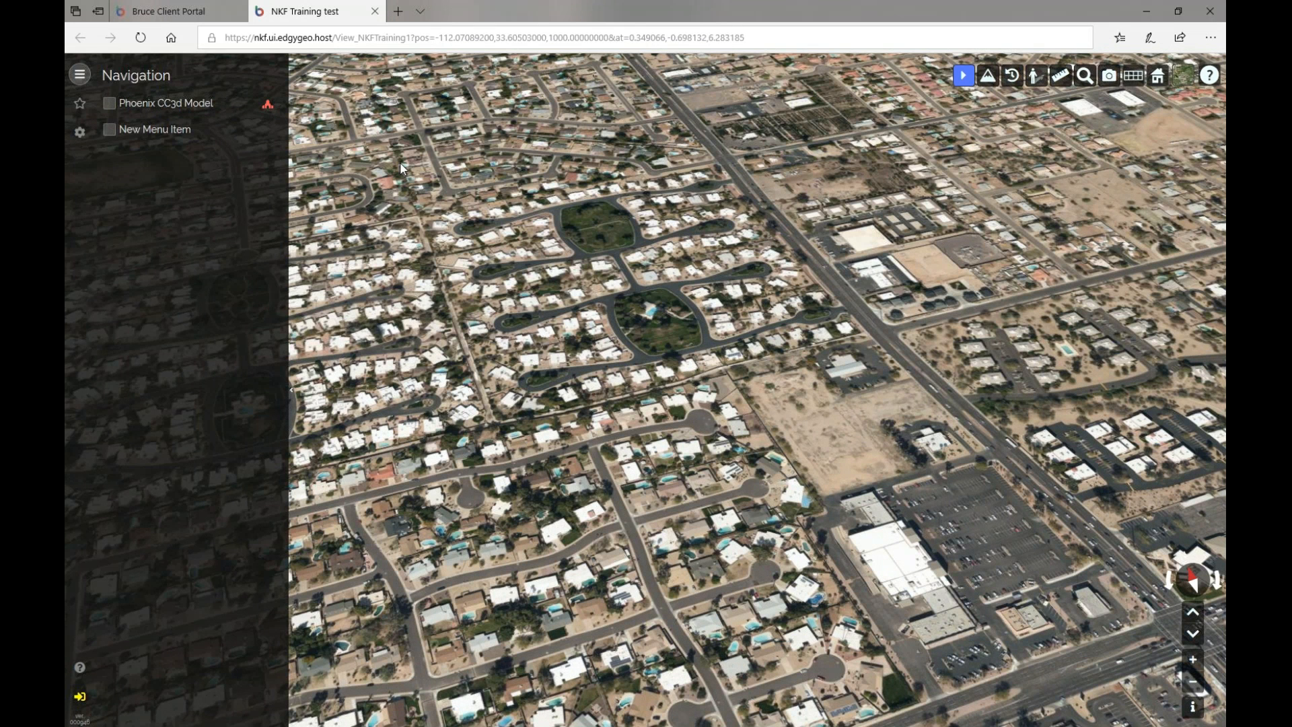
pyautogui.click(79, 103)
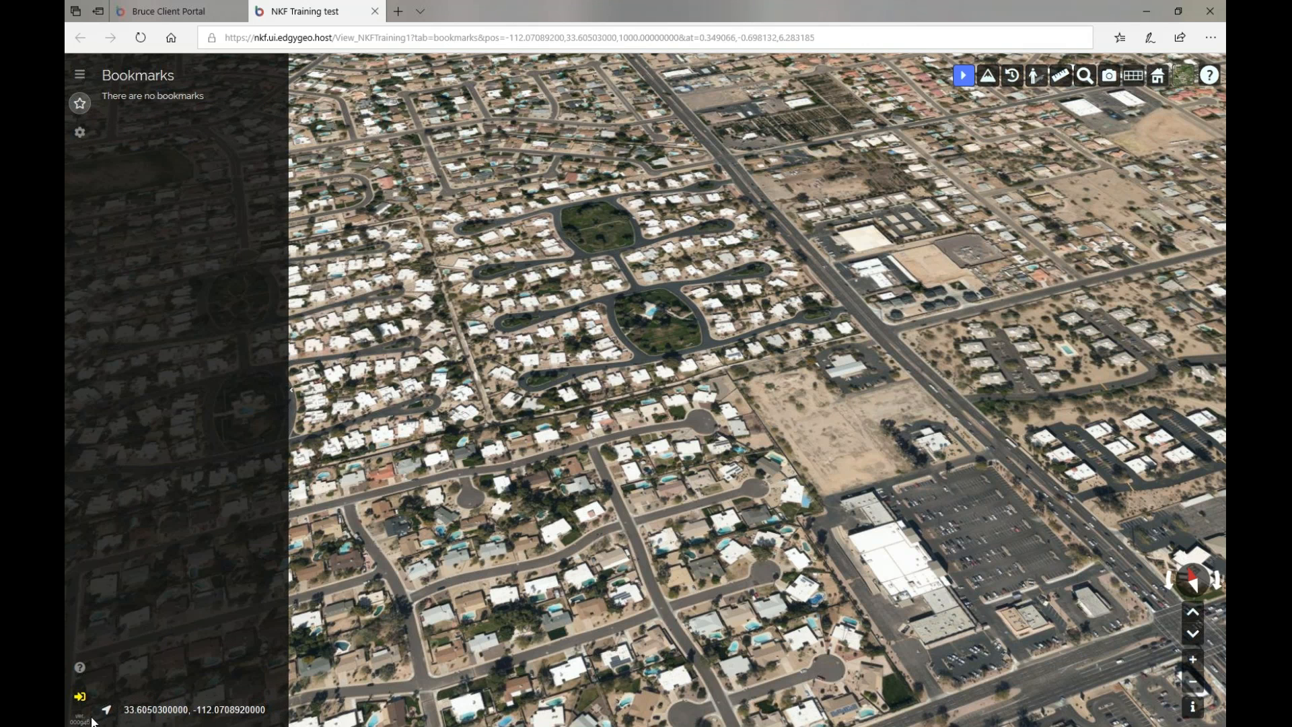
pyautogui.click(80, 700)
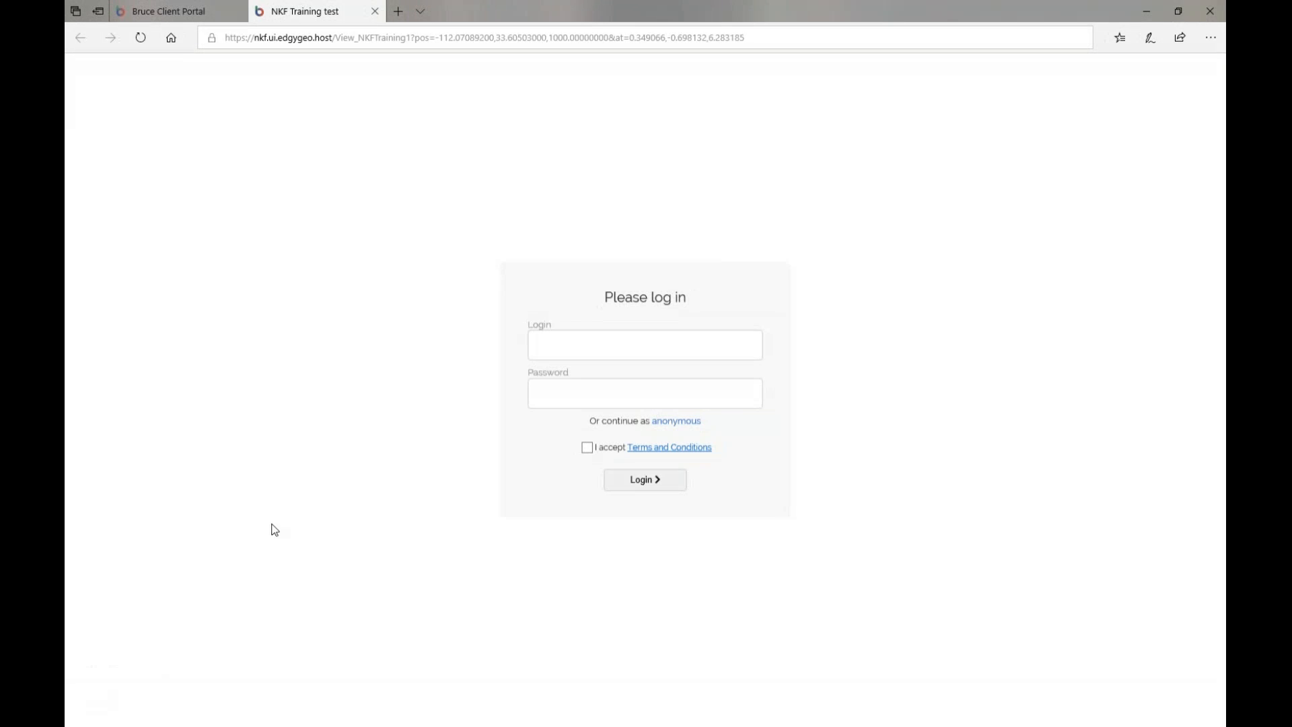
# Log in with the user's name and password, accepting the terms, then show the bookmarks list.
pyautogui.click(595, 342)
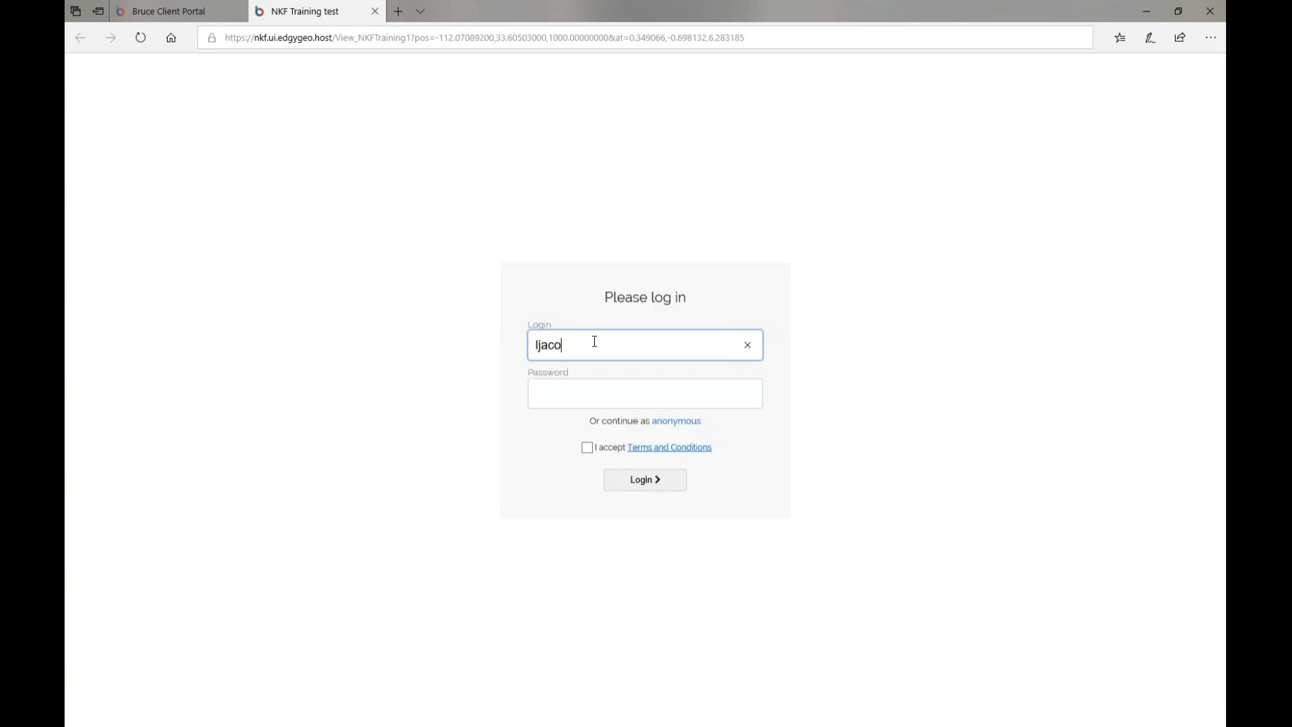
pyautogui.press('Tab')
pyautogui.write('**********')
pyautogui.click(586, 447)
pyautogui.click(633, 482)
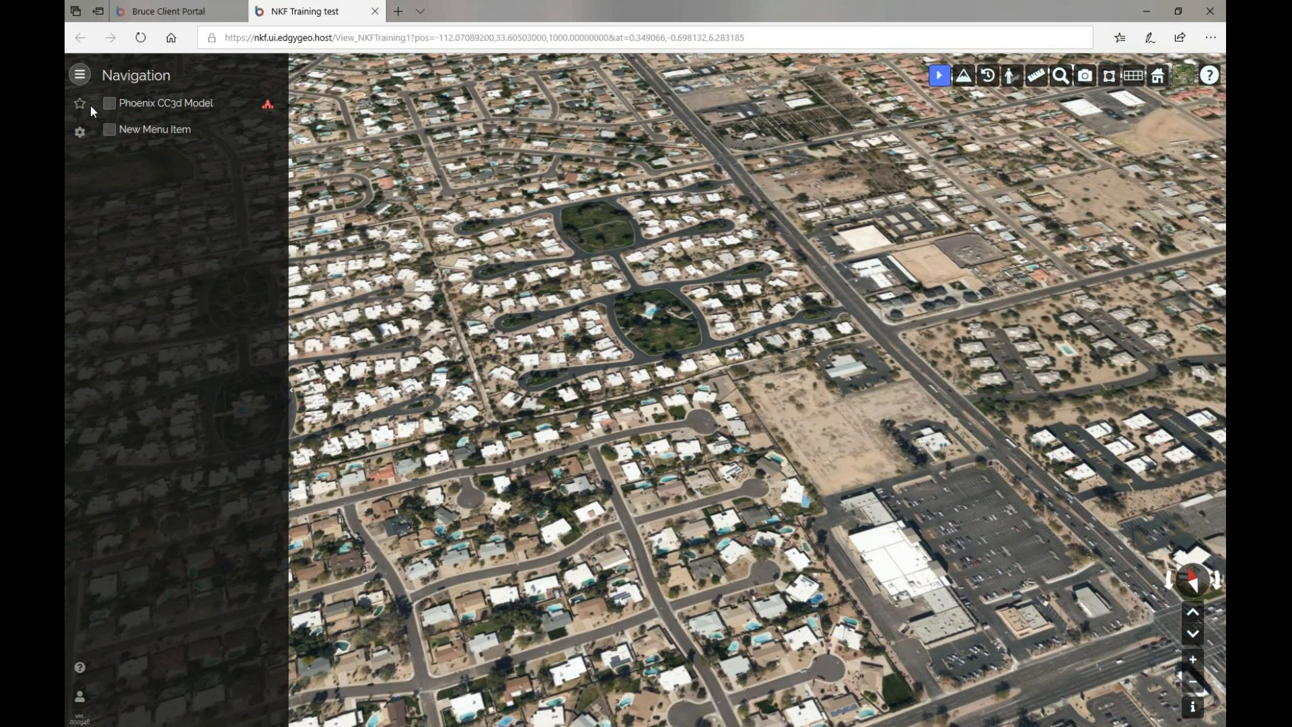
pyautogui.click(81, 103)
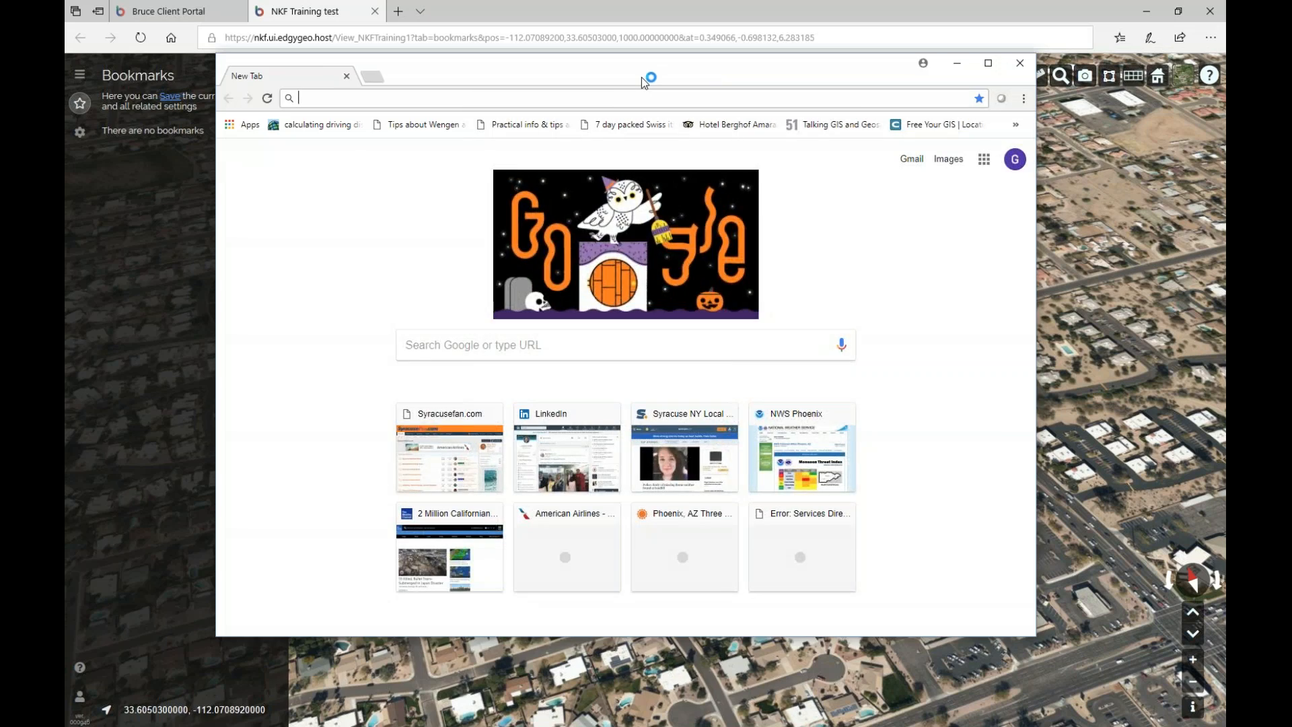
# Move Chrome aside, select the viewer's page address, then bring Chrome back over the map.
pyautogui.moveTo(641, 77); pyautogui.dragTo(64, 239)
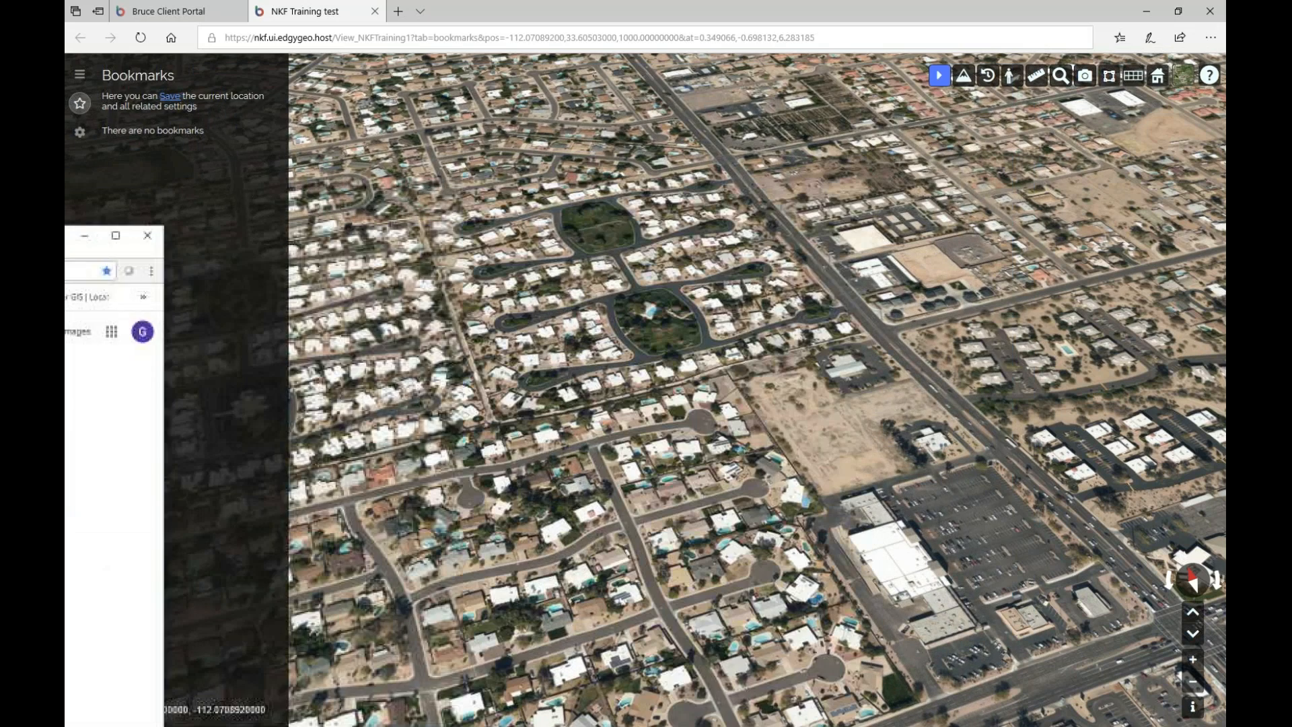
pyautogui.click(294, 38)
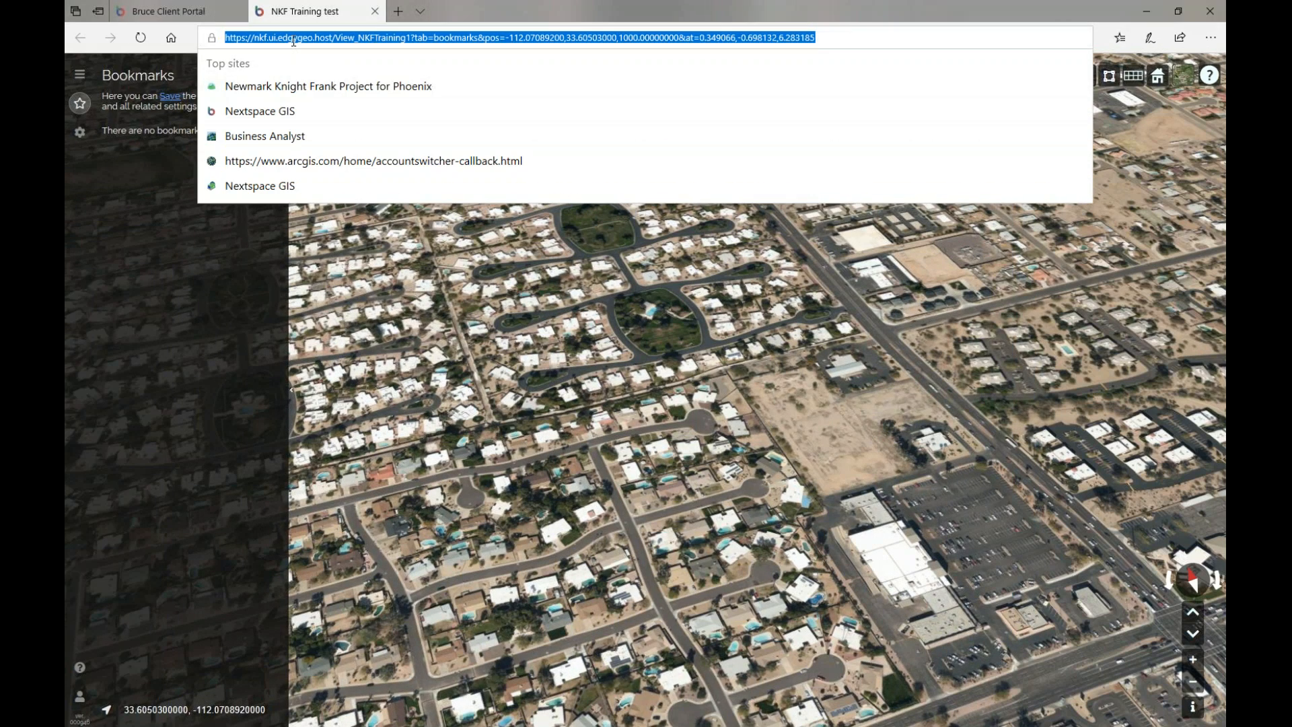
pyautogui.click(80, 167)
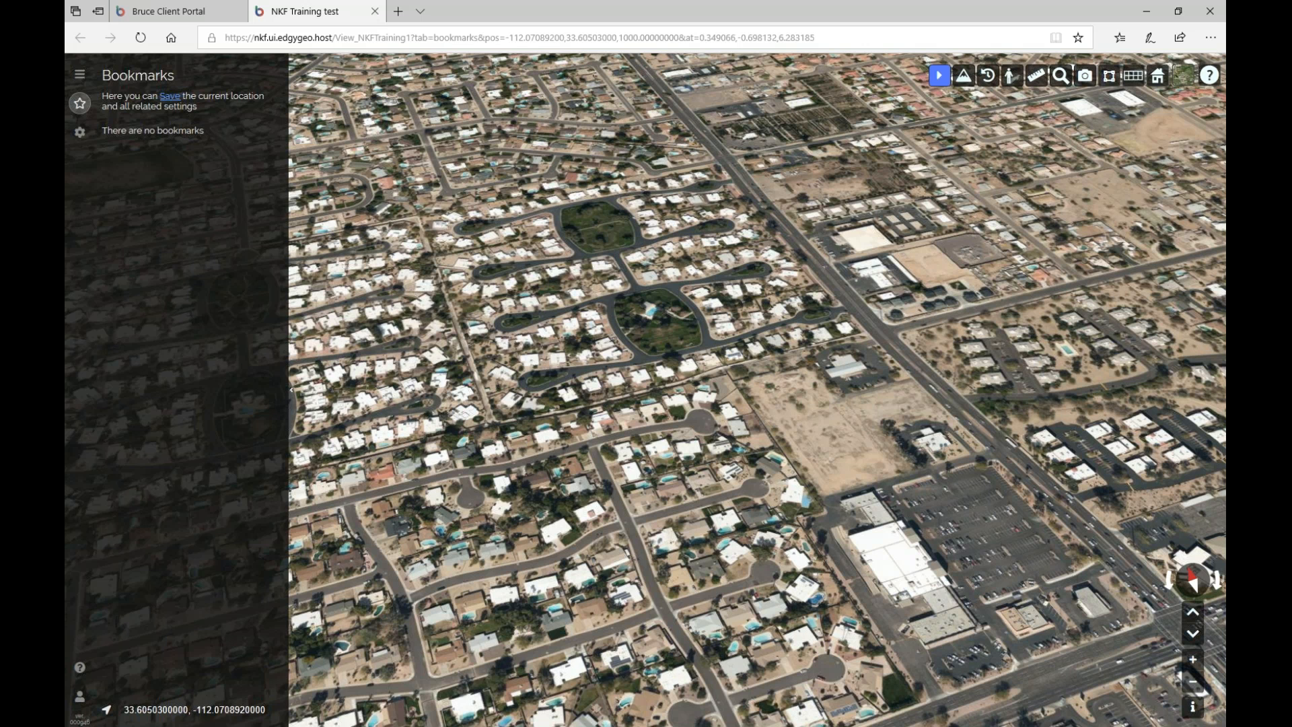
pyautogui.moveTo(66, 209); pyautogui.dragTo(781, 146)
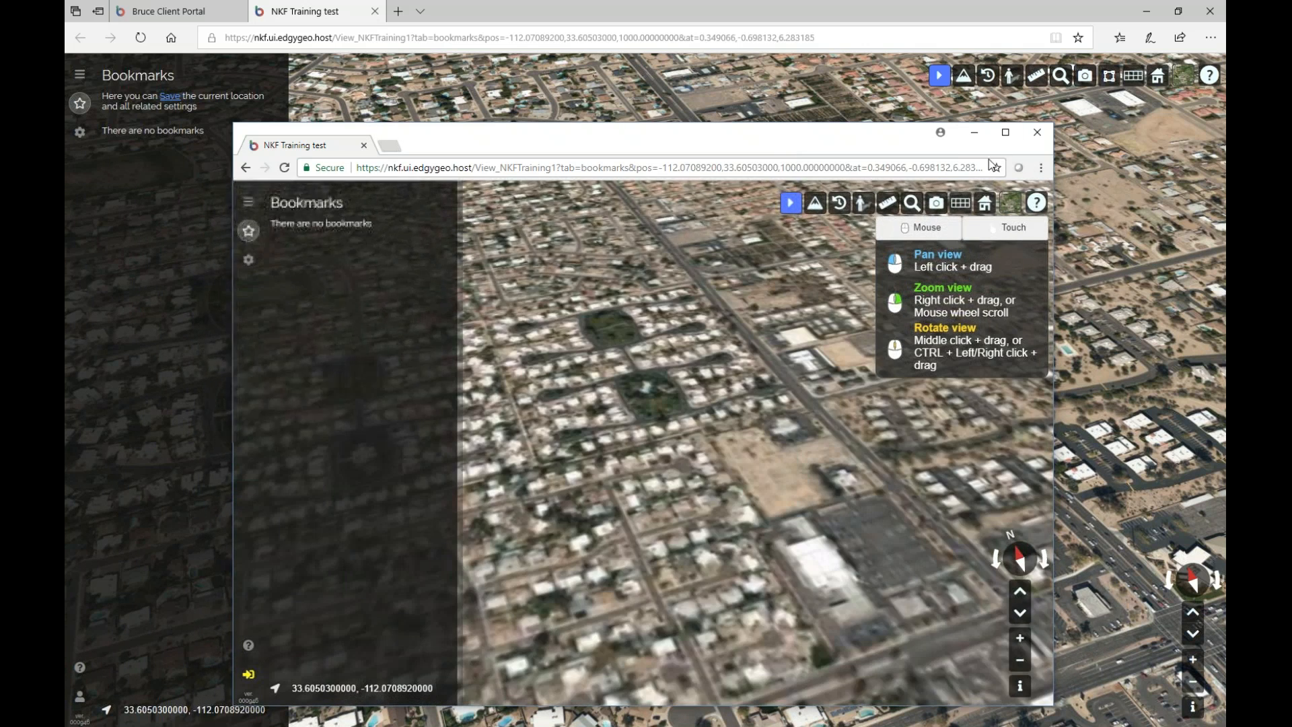
# Maximize the Chrome viewer and close Edge with Close all.
pyautogui.click(1006, 132)
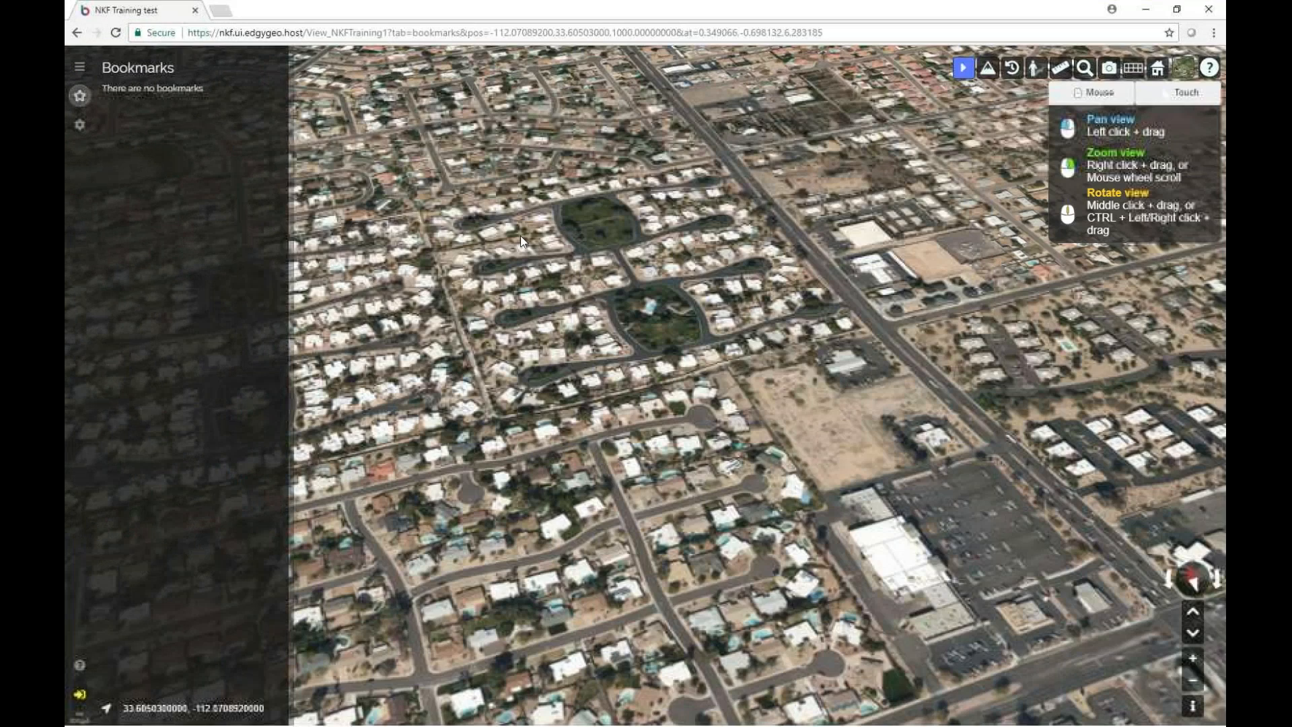
pyautogui.click(1179, 9)
pyautogui.click(1210, 11)
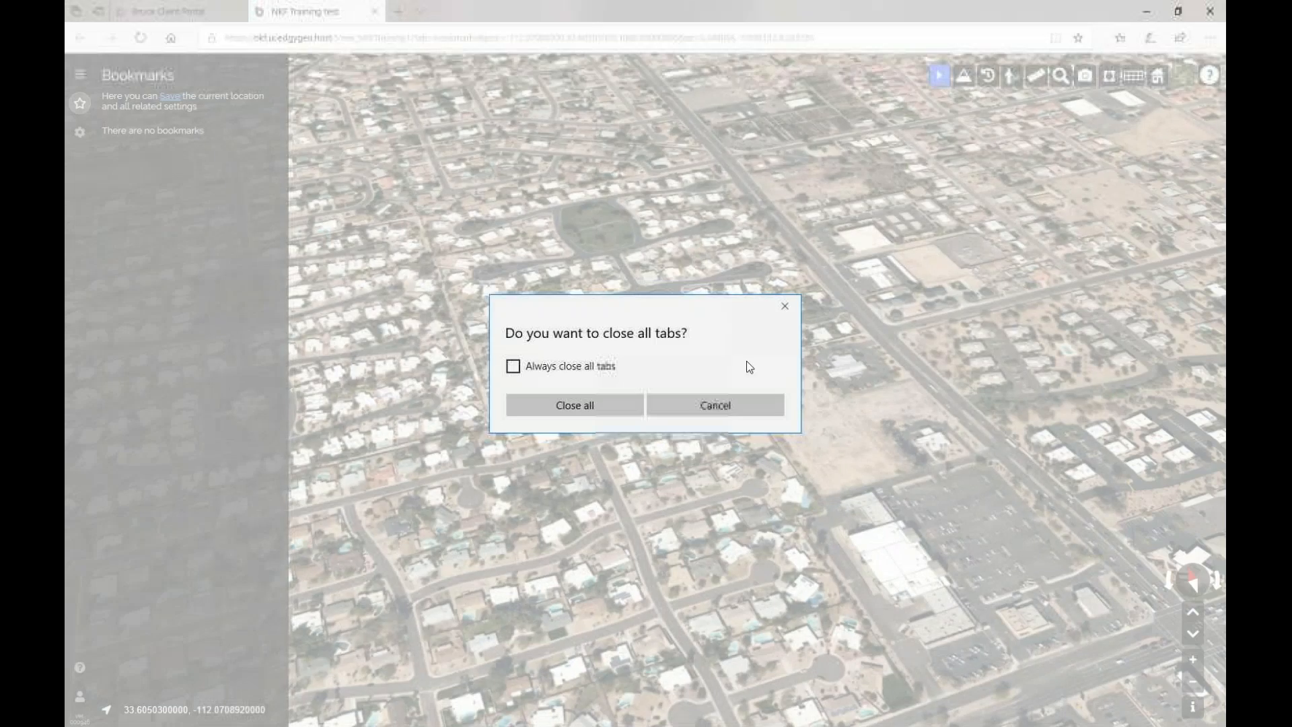
pyautogui.click(615, 401)
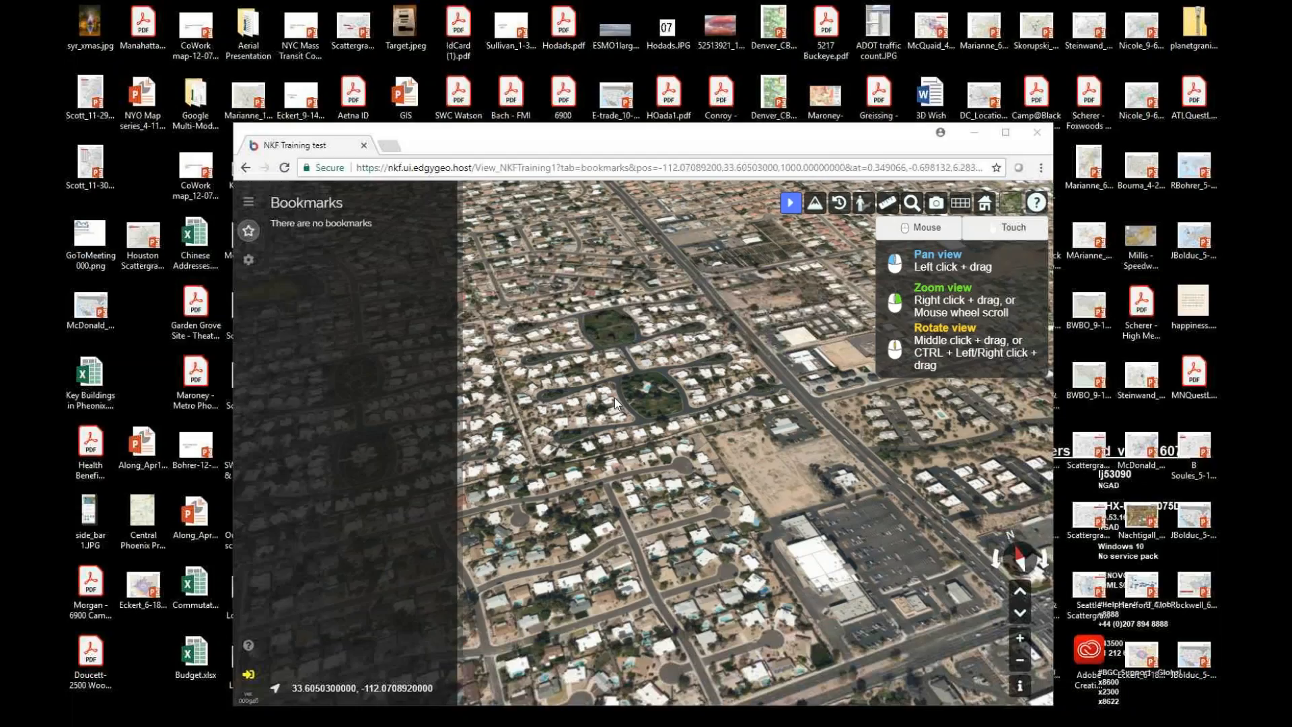
pyautogui.click(1005, 132)
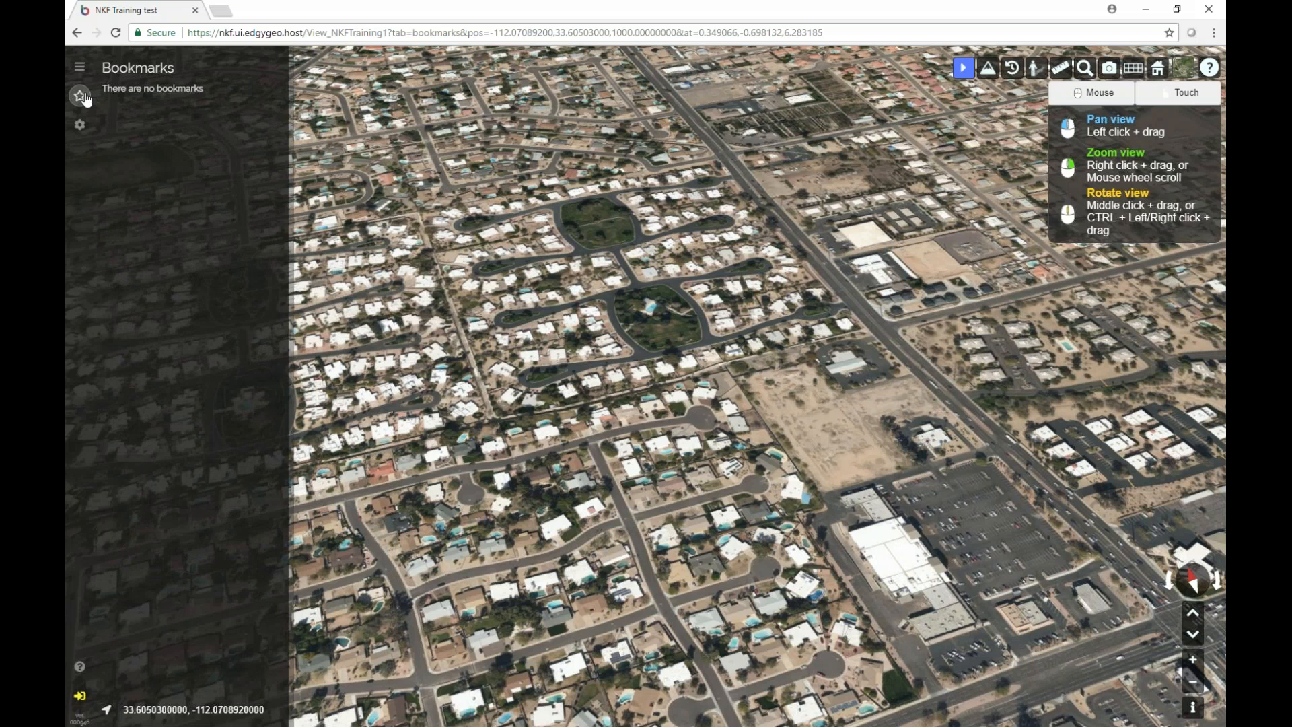
pyautogui.click(85, 99)
pyautogui.click(82, 97)
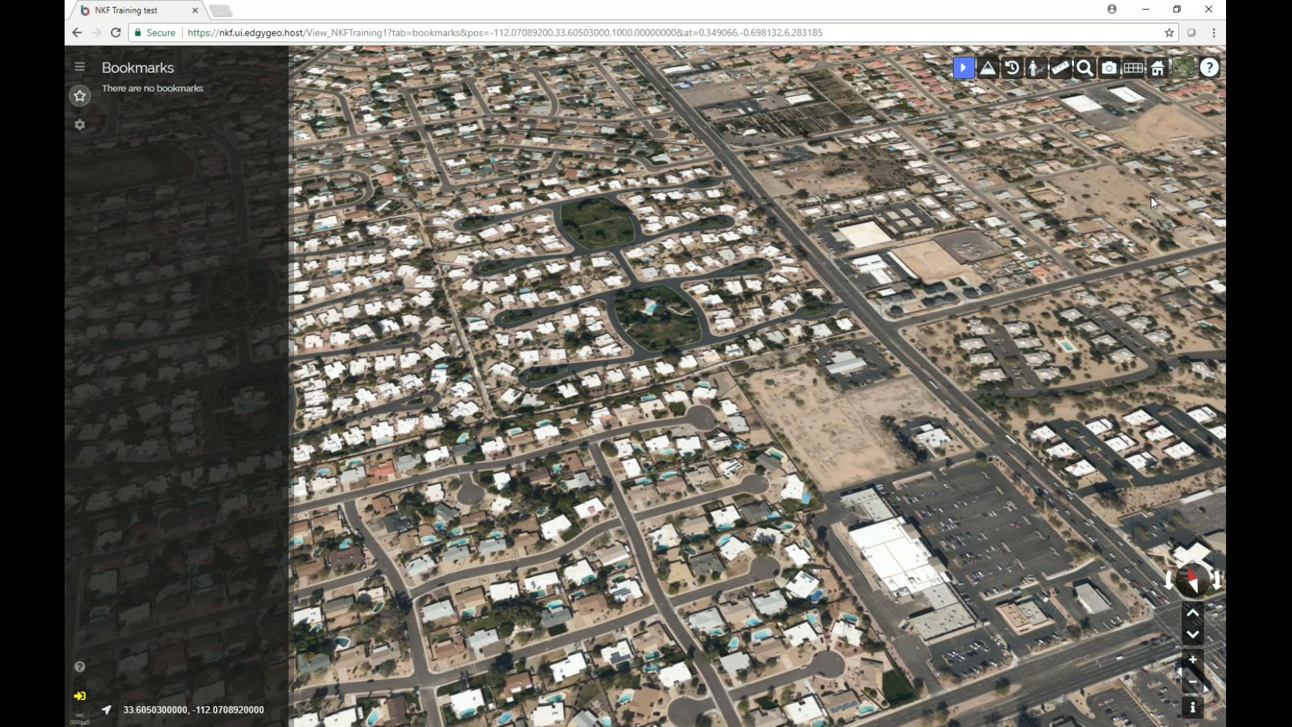
# Log out and back in with the user's credentials, accept the terms, and decline saving the password.
pyautogui.click(80, 696)
pyautogui.click(593, 344)
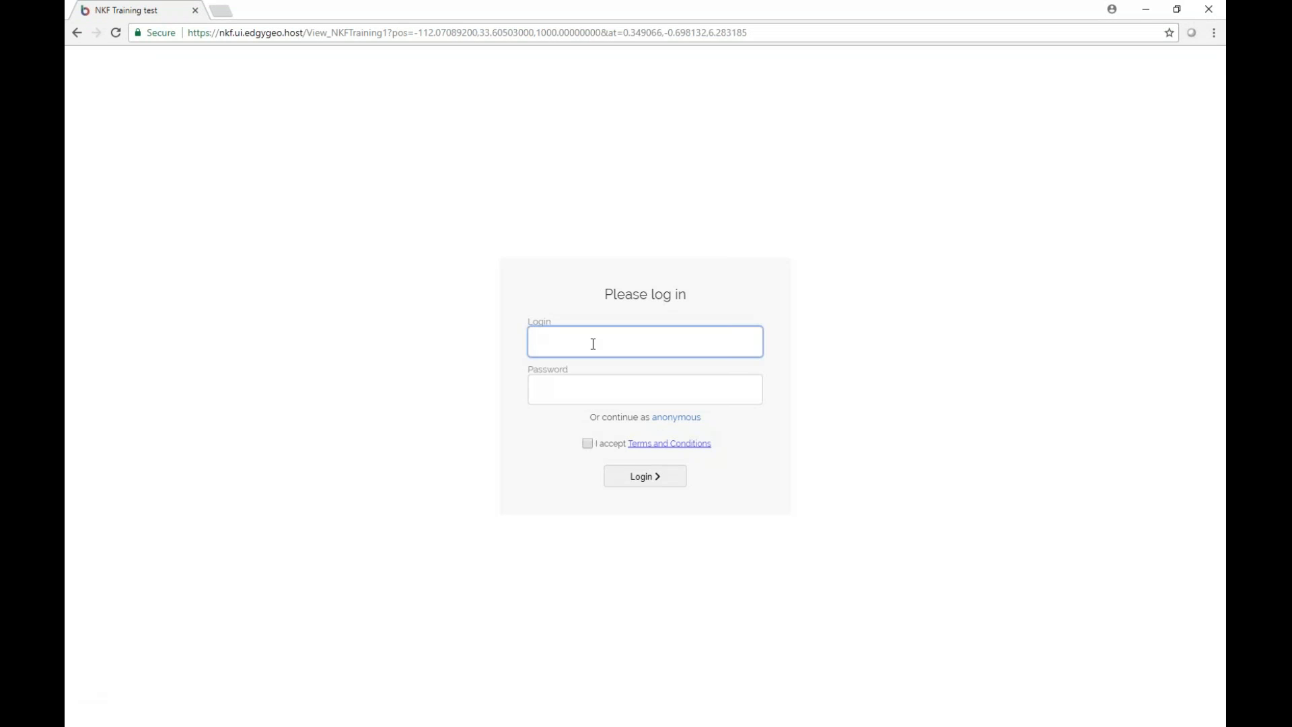
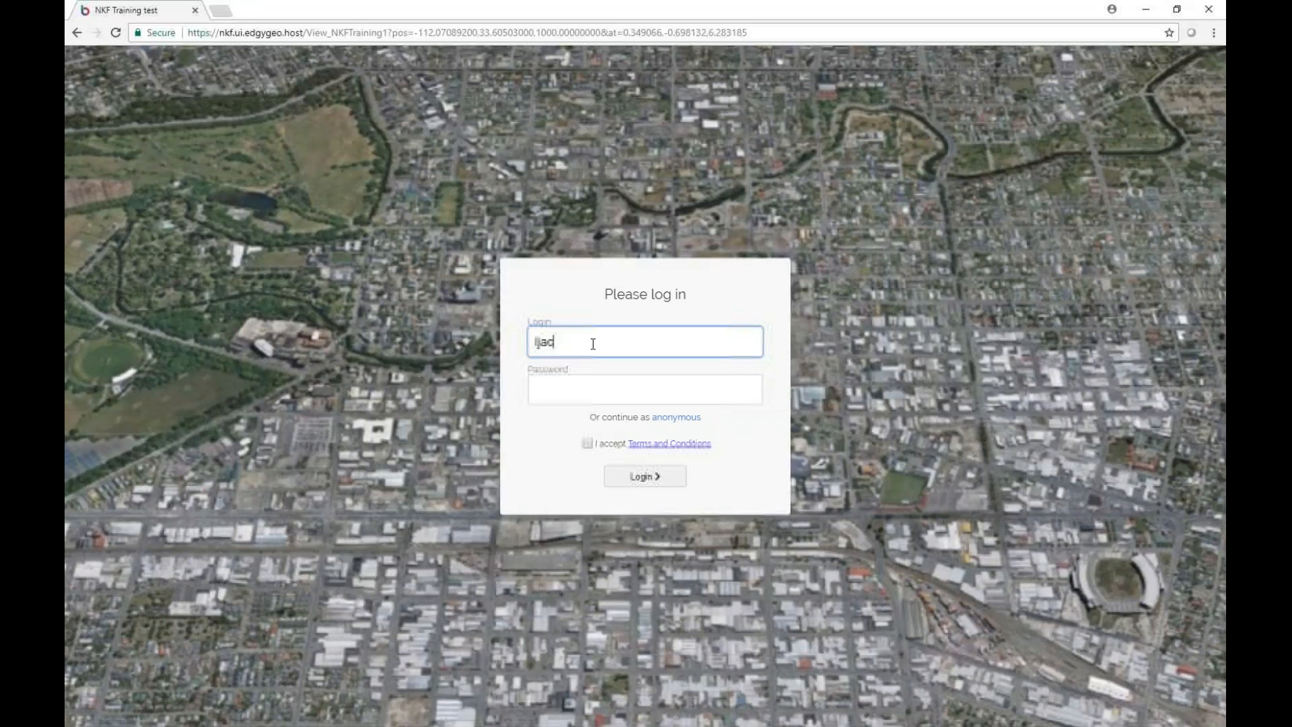
pyautogui.press('Tab')
pyautogui.write('**********')
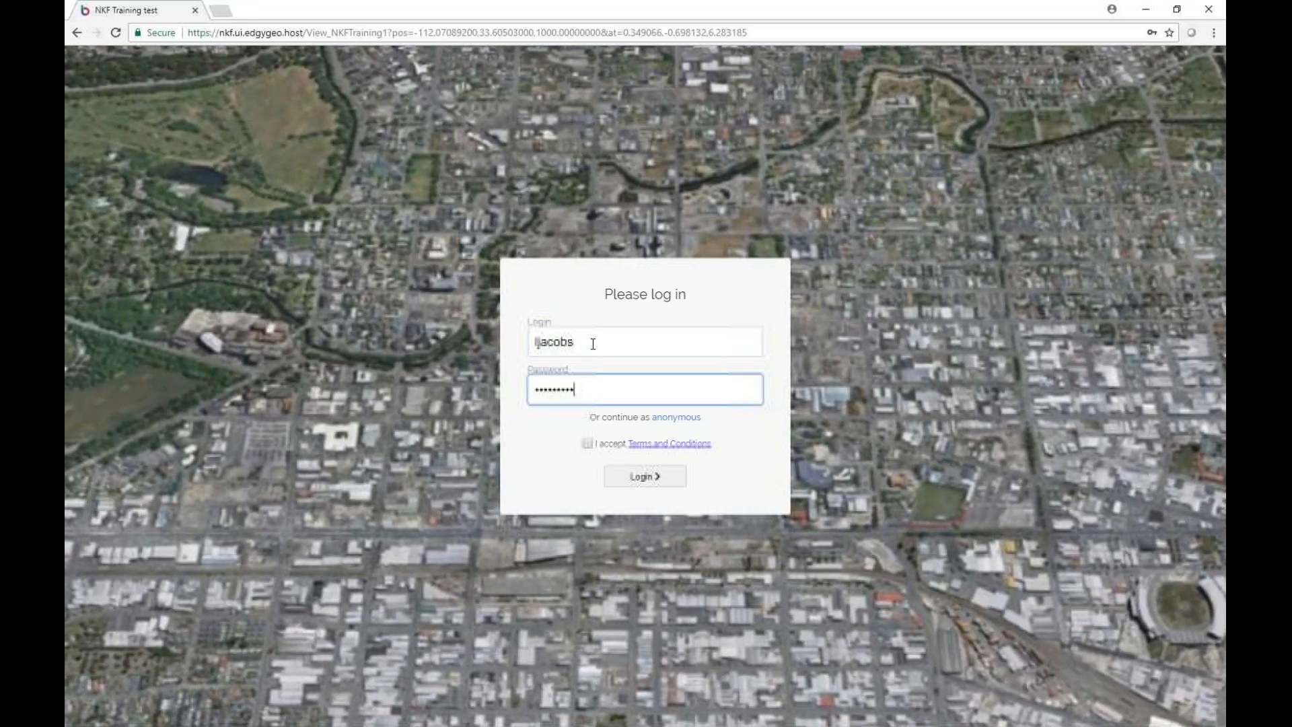
pyautogui.click(587, 443)
pyautogui.press('Return')
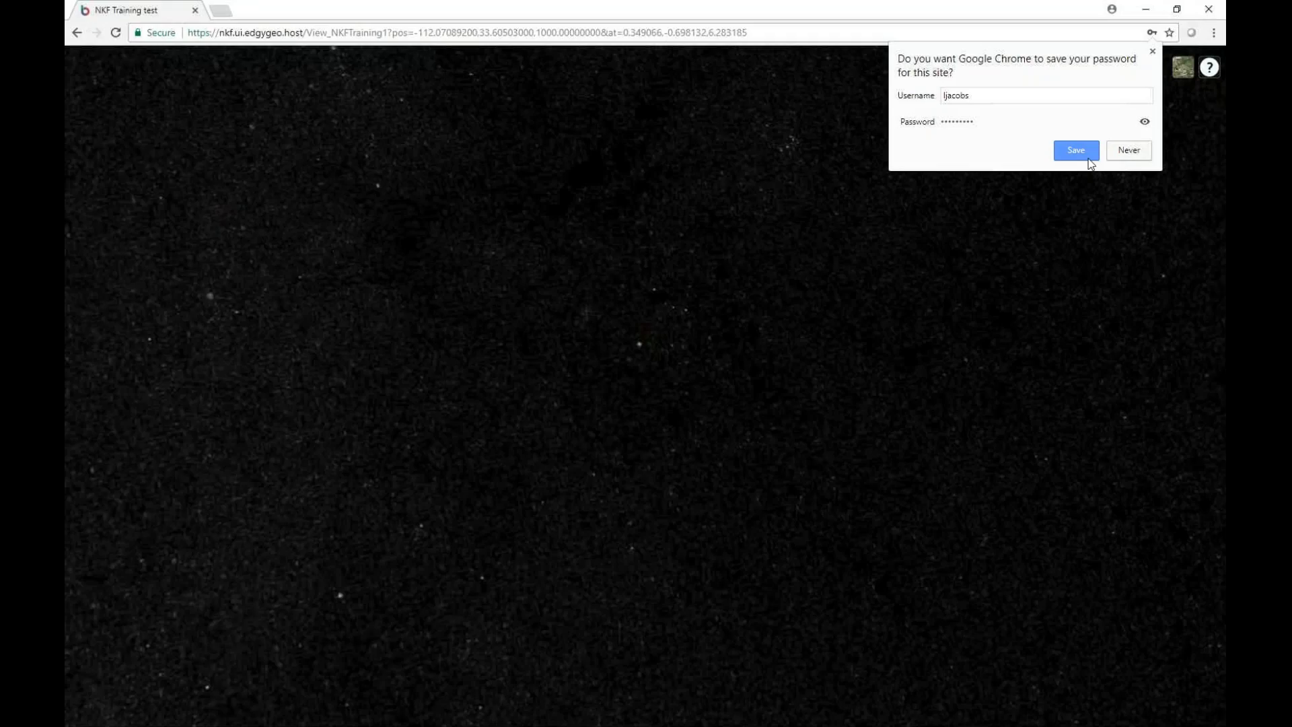
pyautogui.click(1088, 161)
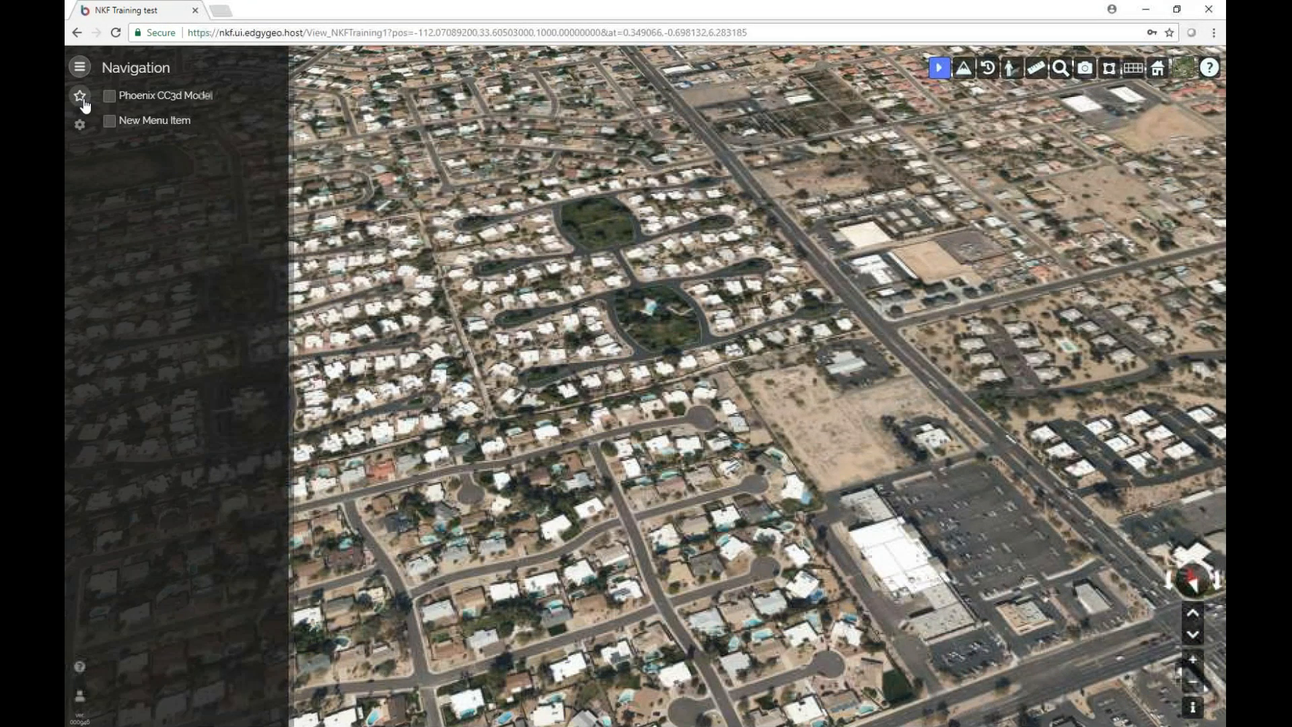
# Save the current view as a new bookmark titled 'Phoenix'.
pyautogui.click(82, 98)
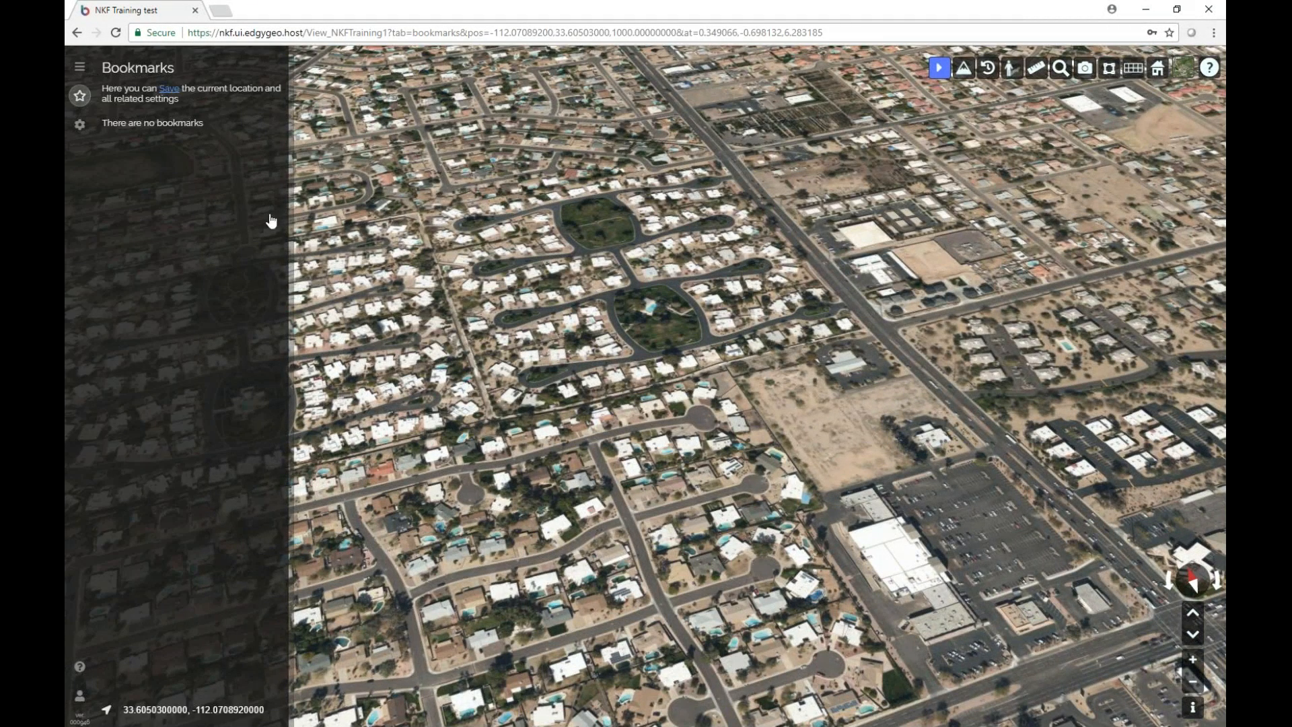
pyautogui.click(169, 89)
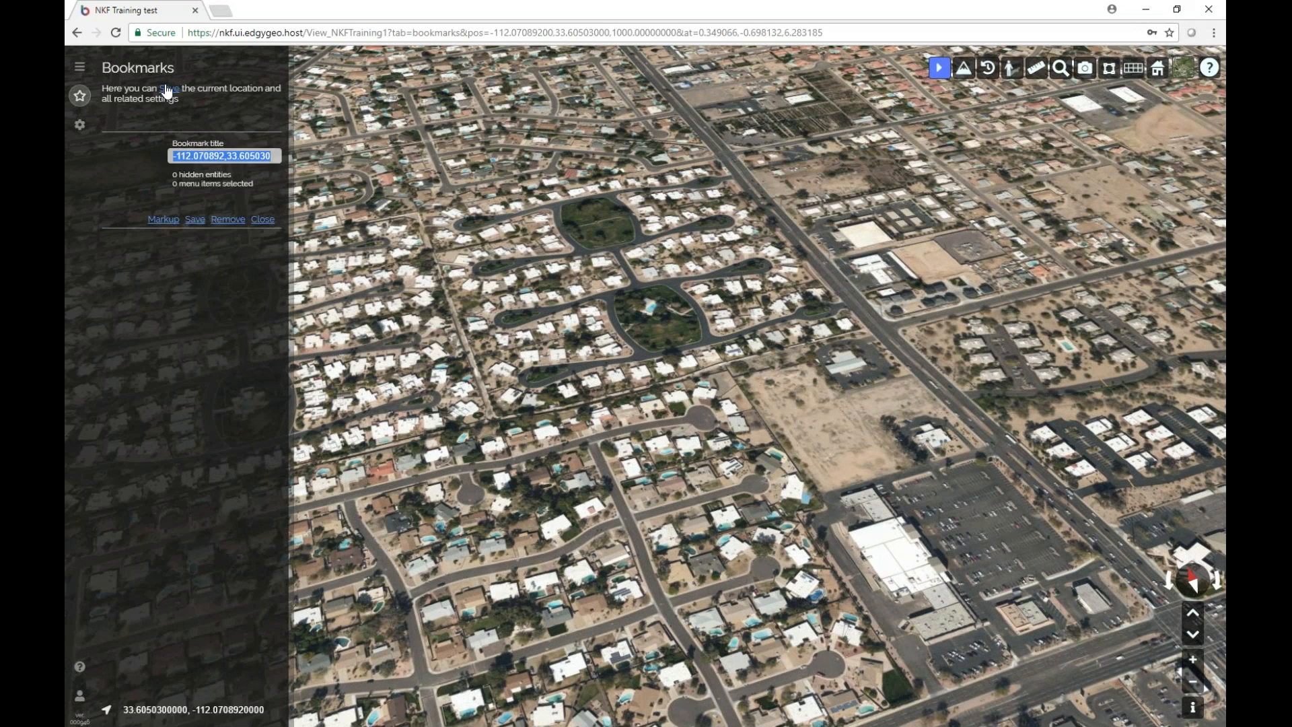
pyautogui.click(195, 219)
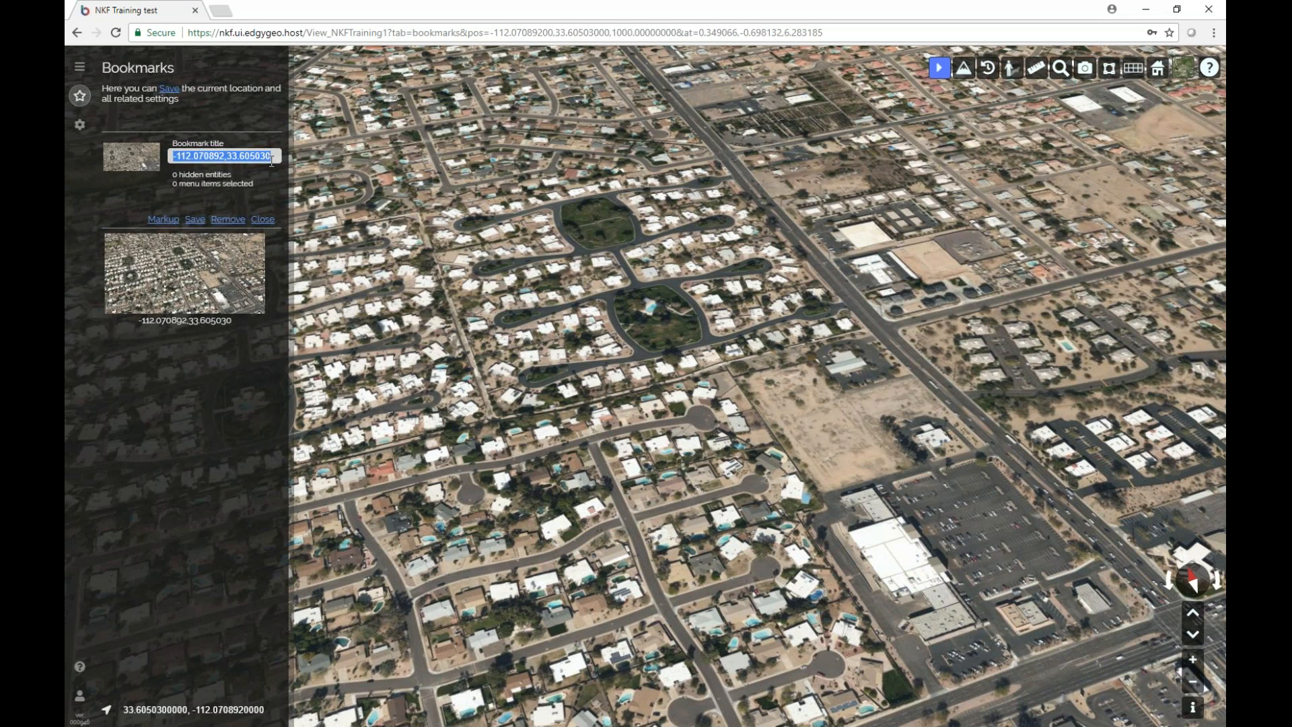
pyautogui.press('BackSpace')
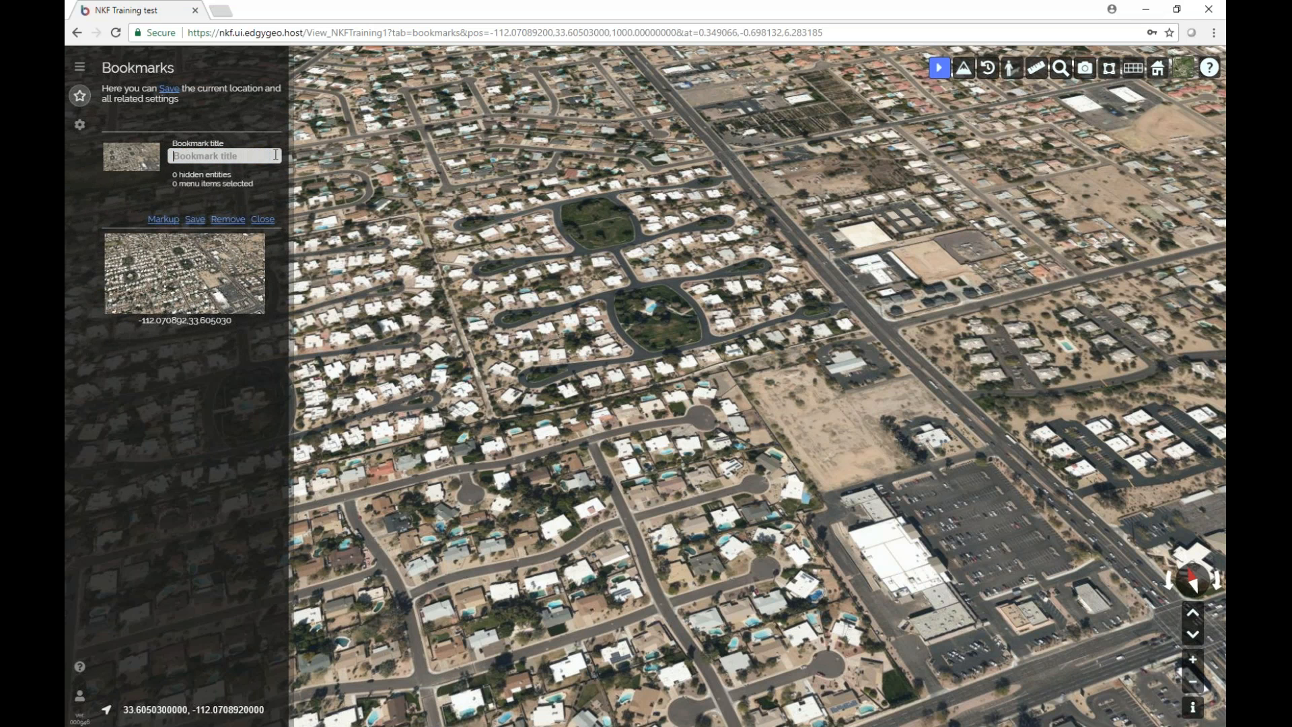
pyautogui.write('Phoenix')
pyautogui.click(254, 220)
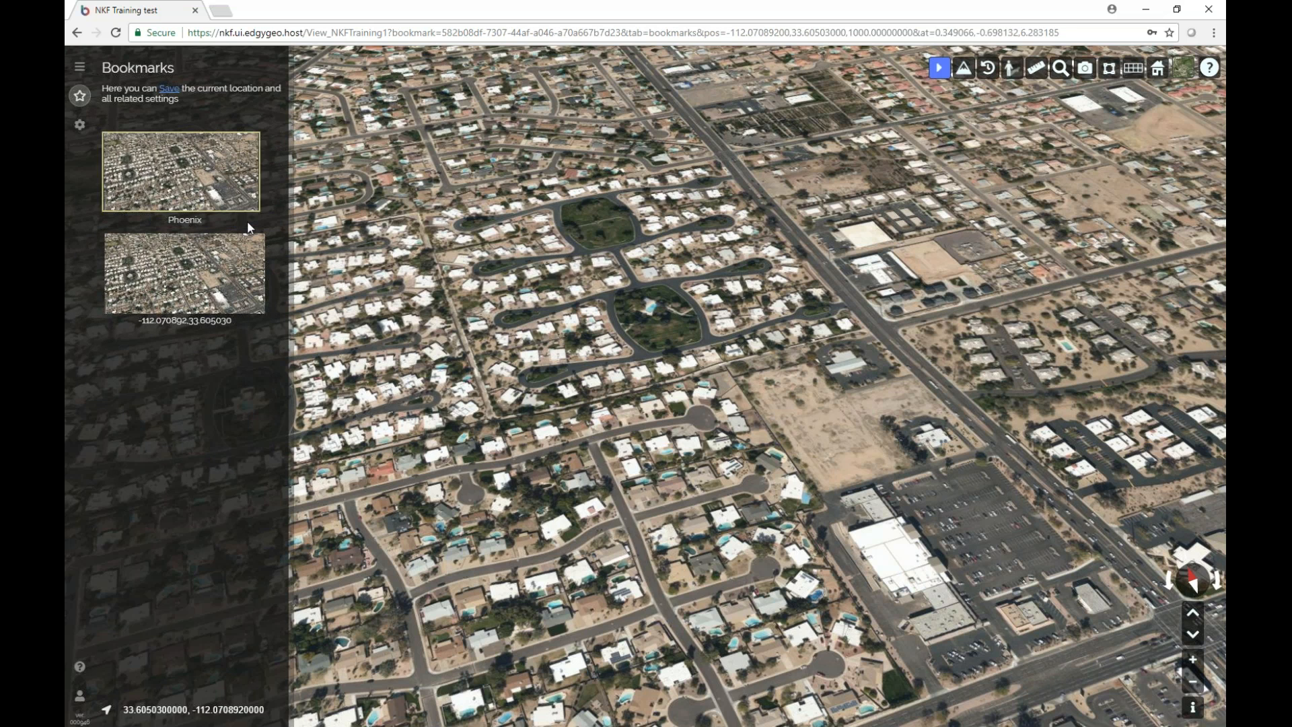
# Delete the extra coordinate-titled bookmark and return to the Navigation layer list.
pyautogui.rightClick(226, 266)
pyautogui.click(222, 259)
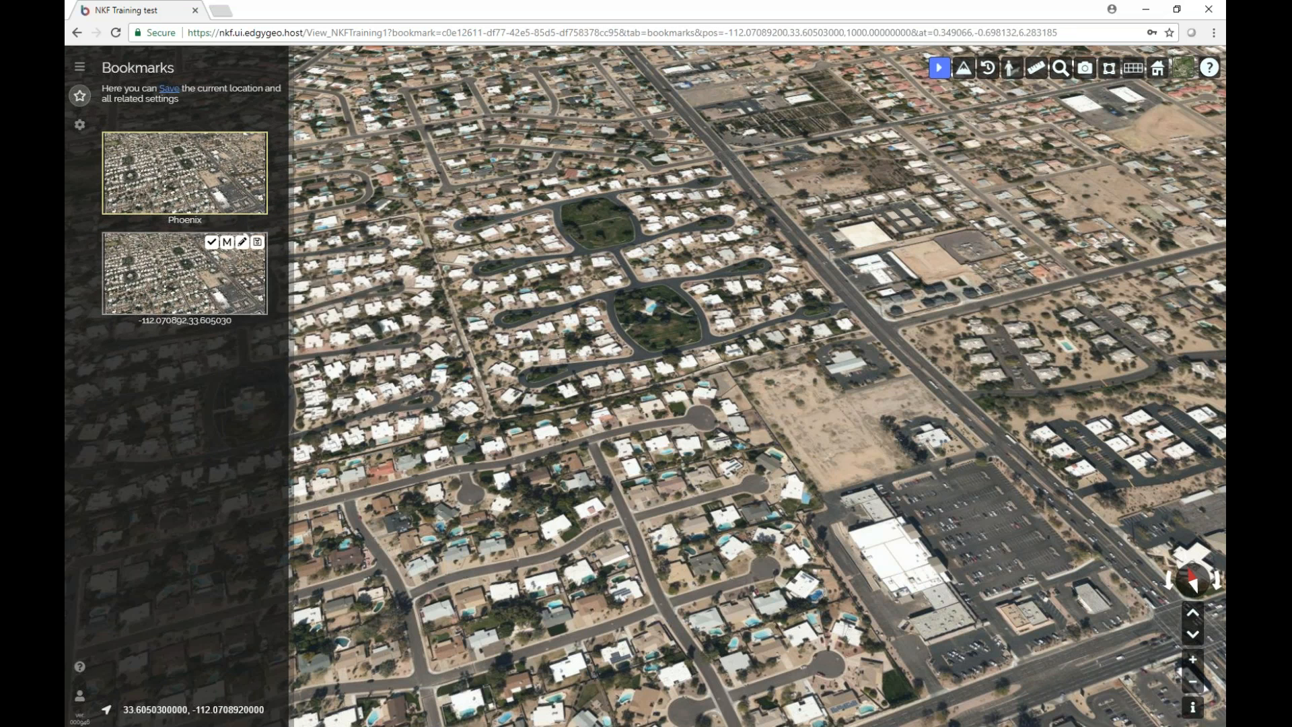
pyautogui.click(242, 242)
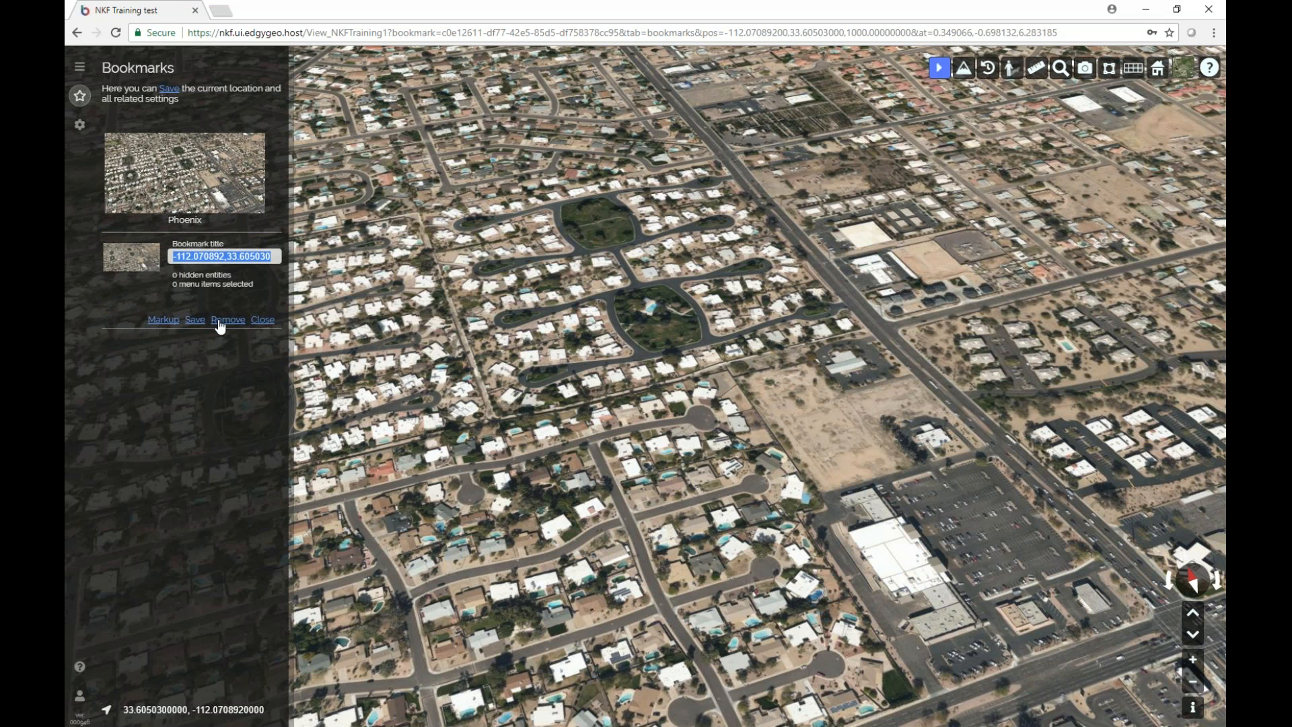
pyautogui.click(217, 320)
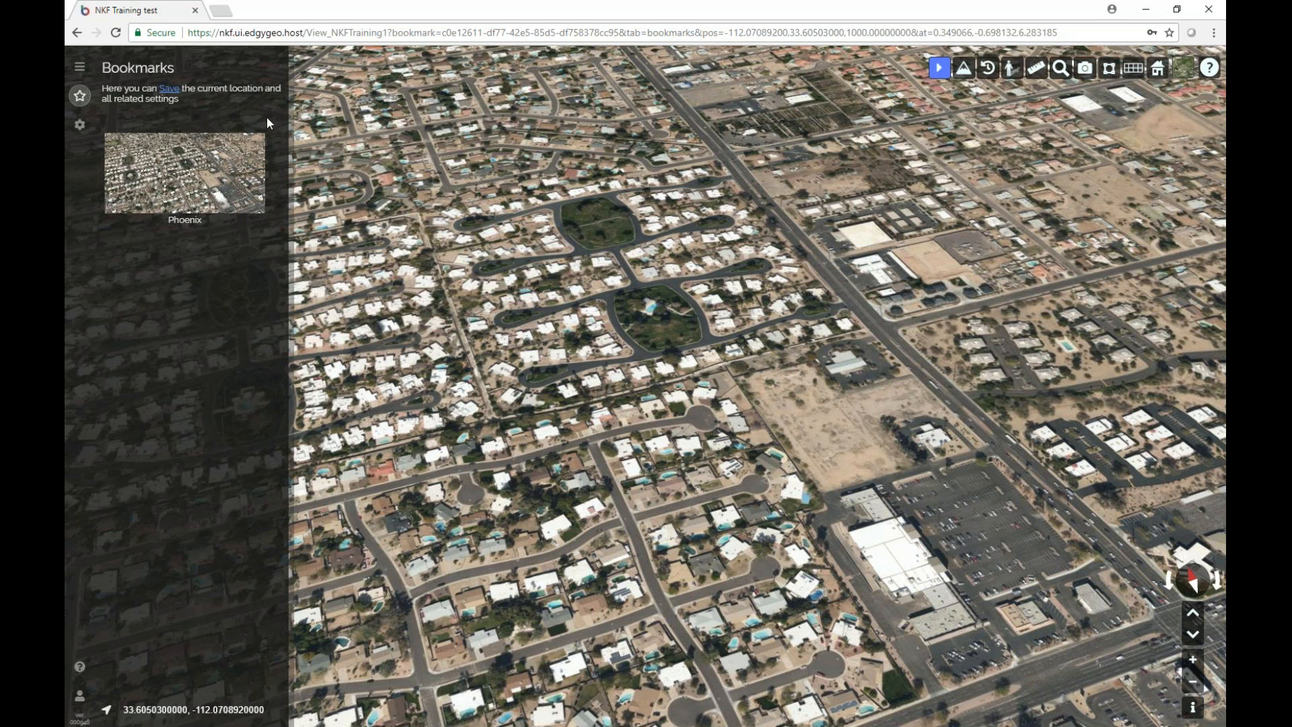
pyautogui.click(80, 75)
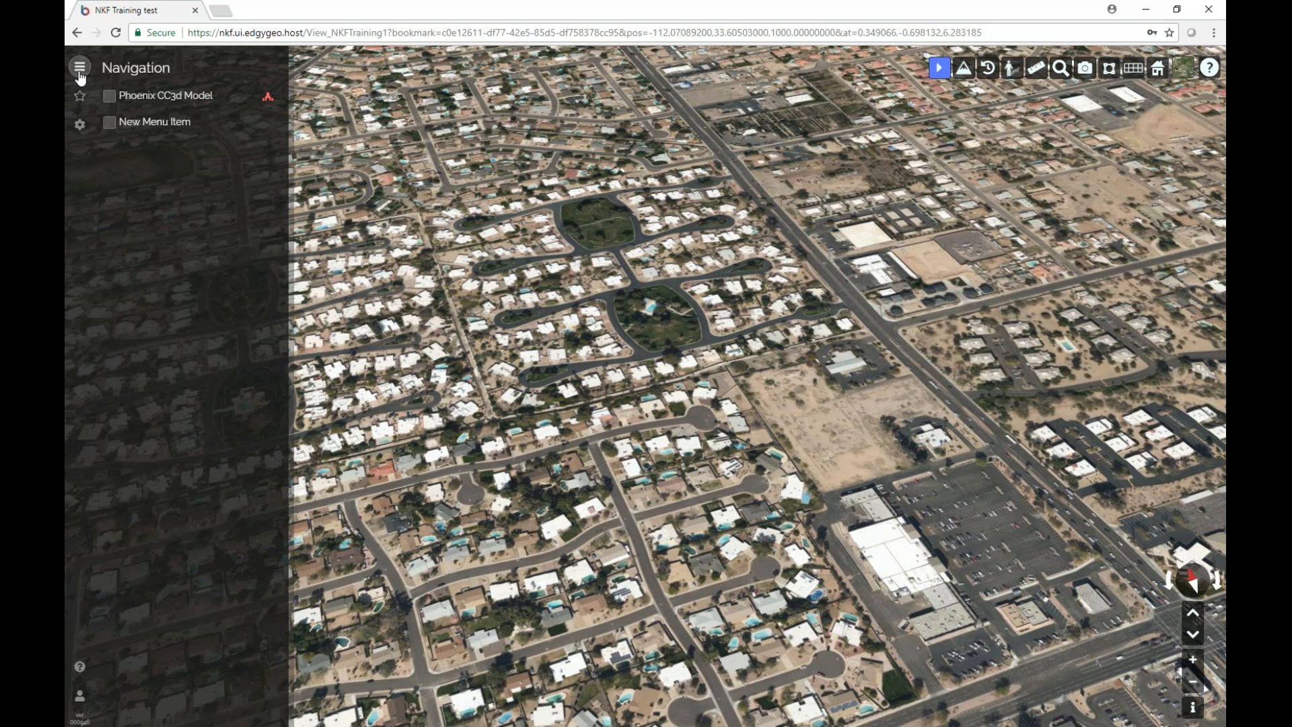
# Turn on Phoenix CC3d Model, frame downtown Phoenix, and open the Bookmarks list.
pyautogui.click(109, 97)
pyautogui.scroll(-5, 770, 411)
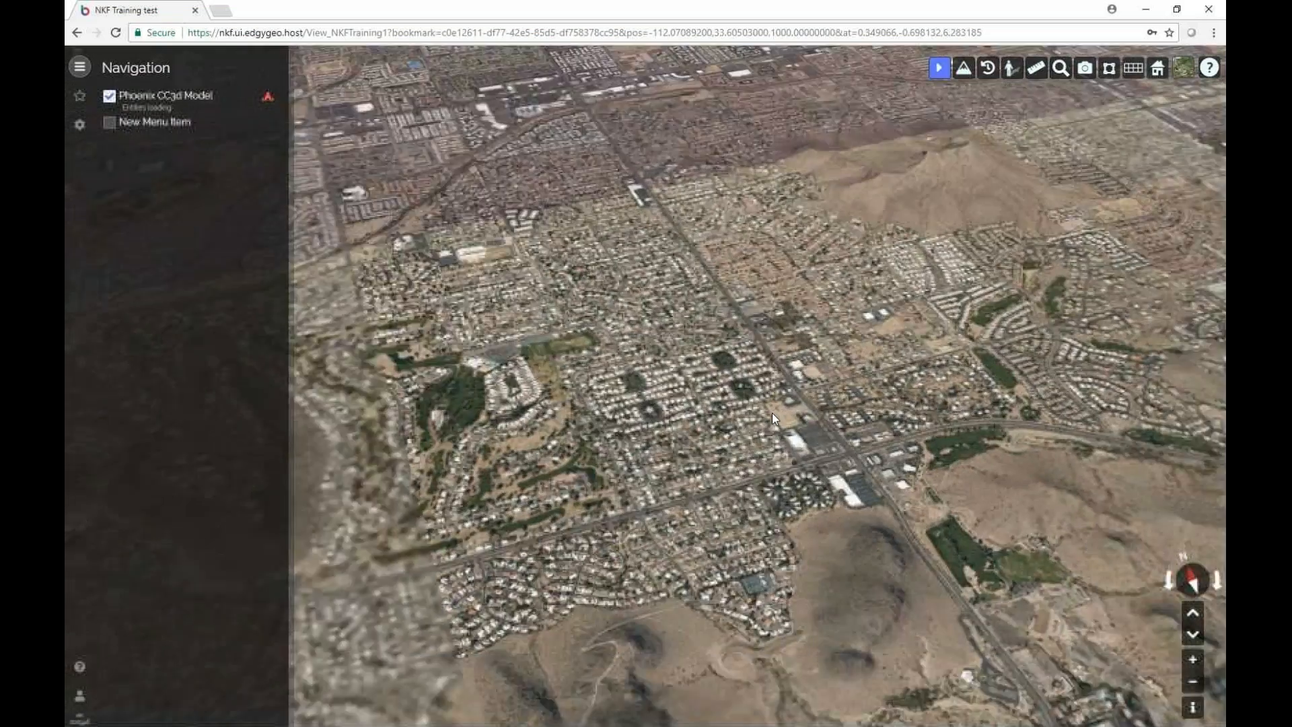
pyautogui.scroll(-5, 772, 413)
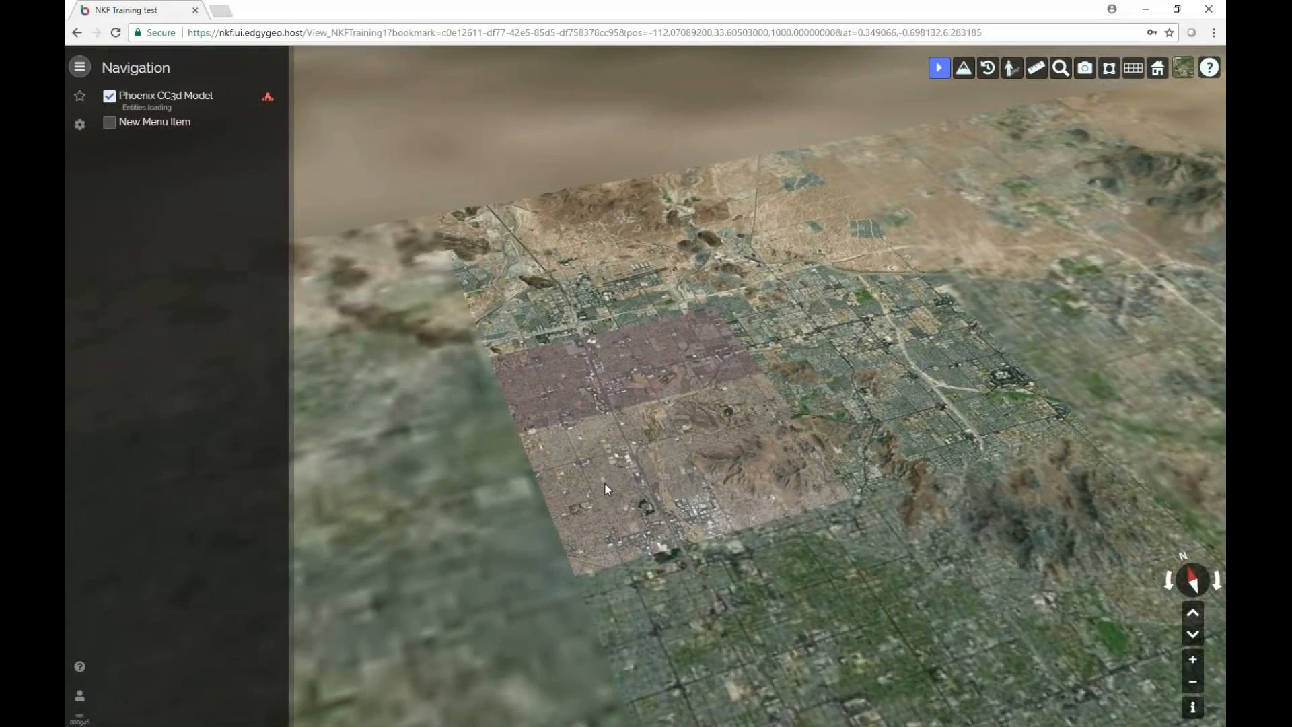
pyautogui.moveTo(605, 483); pyautogui.dragTo(943, 427)
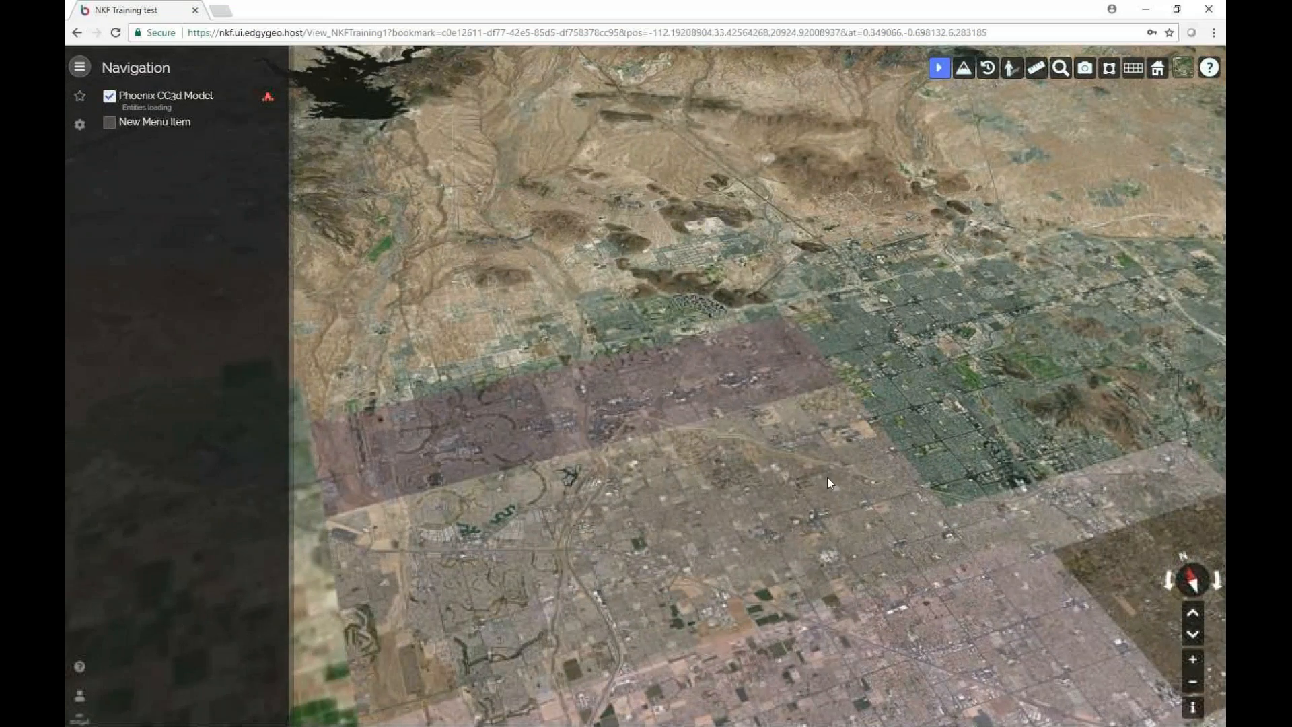
pyautogui.moveTo(826, 475); pyautogui.dragTo(615, 214)
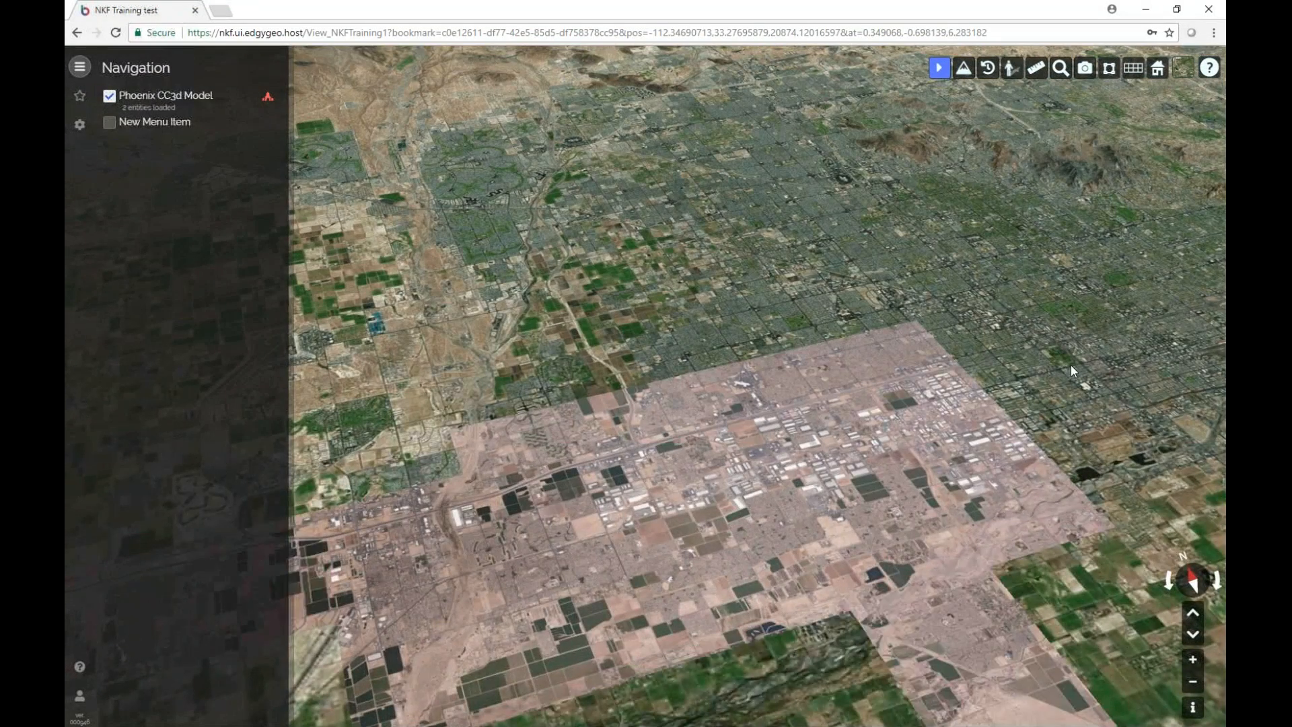
pyautogui.moveTo(1069, 366); pyautogui.dragTo(669, 482)
pyautogui.scroll(5, 801, 445)
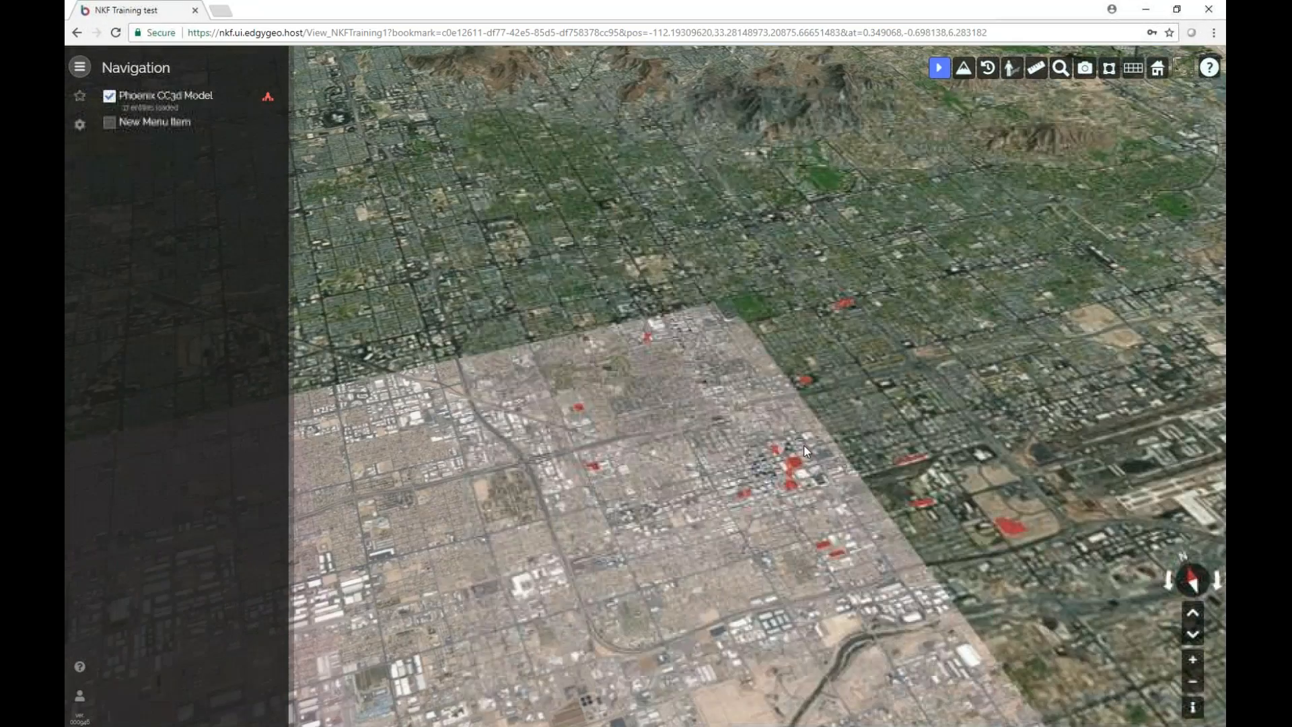
pyautogui.scroll(8, 789, 486)
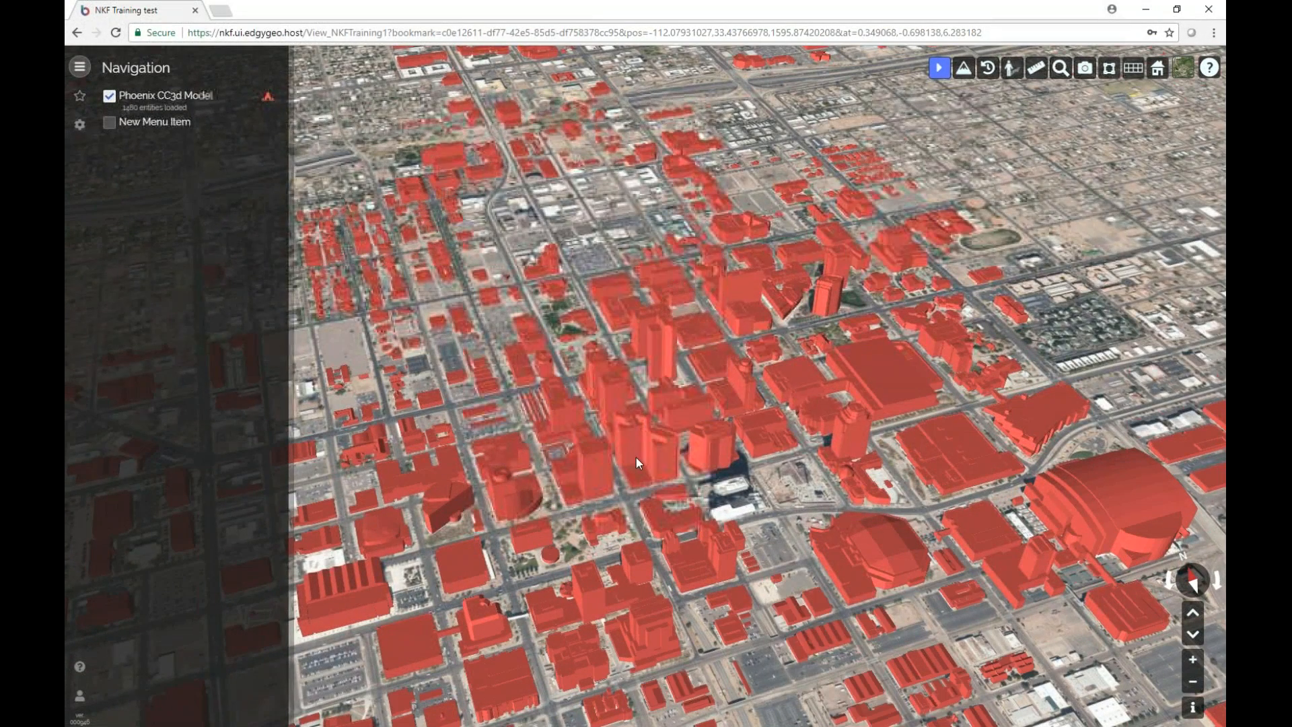
pyautogui.click(84, 99)
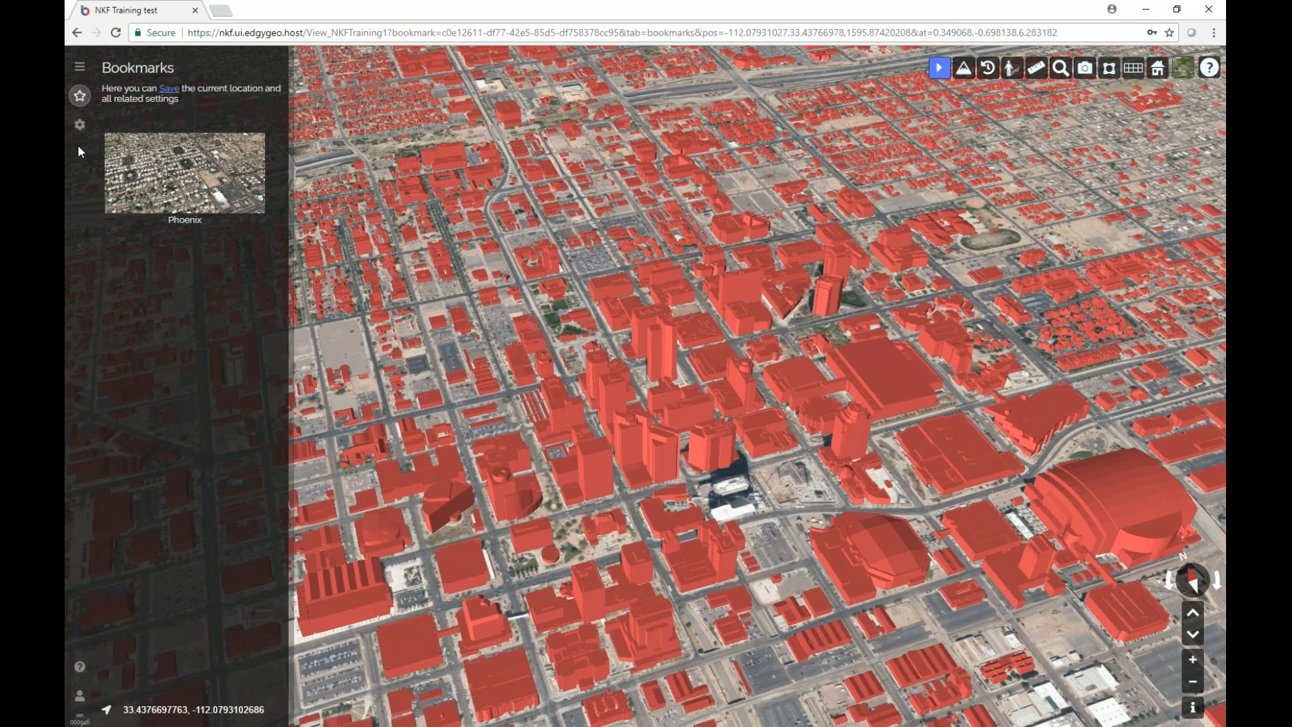
# Overwrite the Phoenix bookmark with the current downtown view showing the red 3D buildings.
pyautogui.click(91, 68)
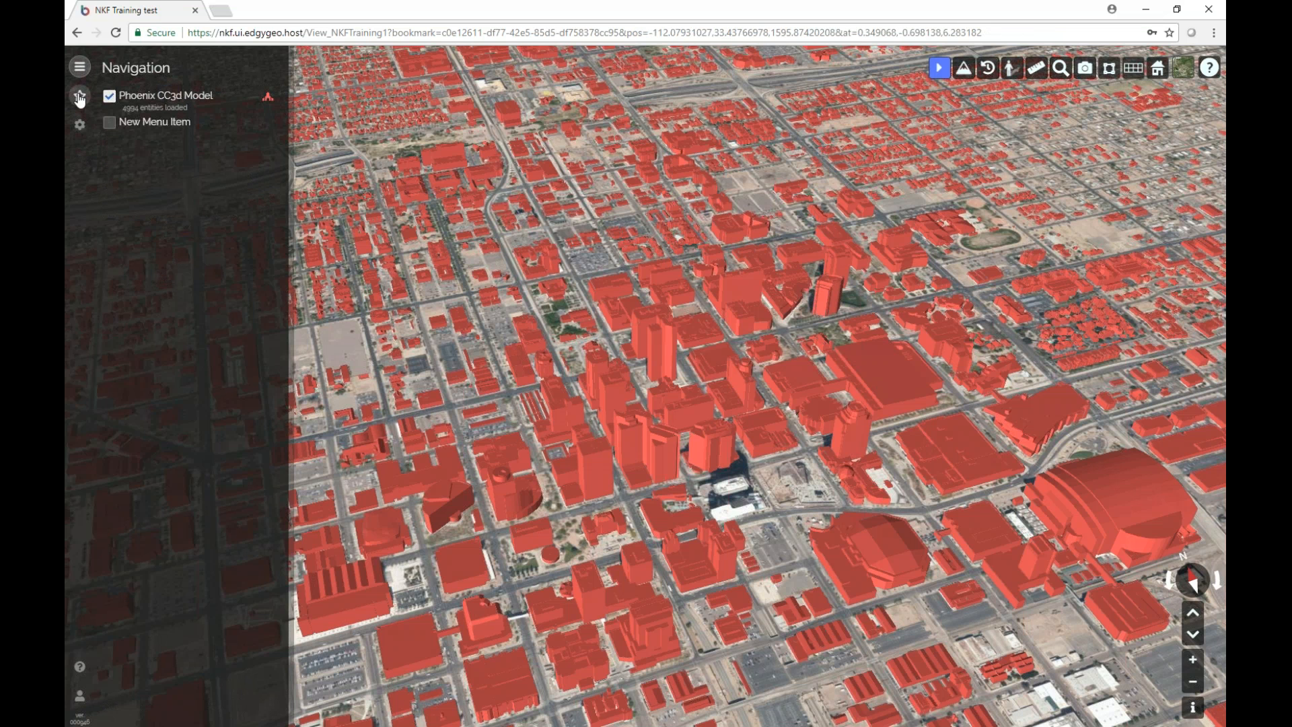
pyautogui.click(80, 97)
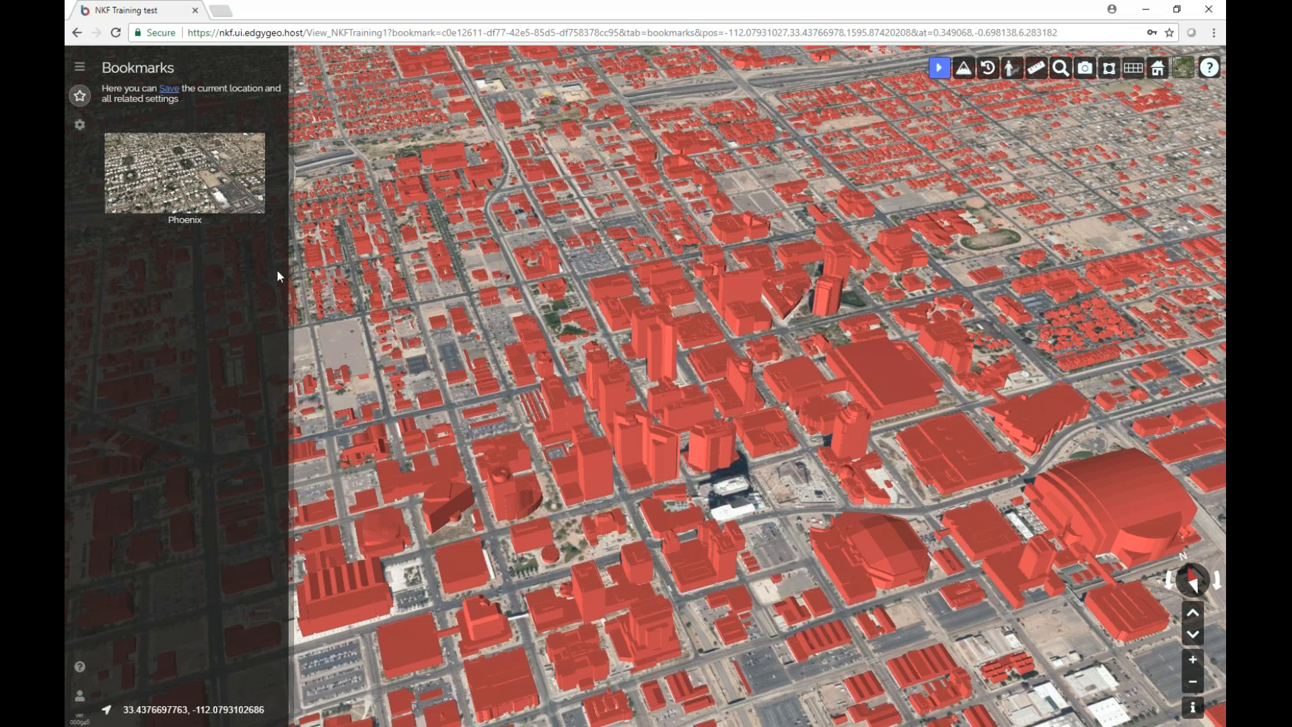
pyautogui.moveTo(225, 185)
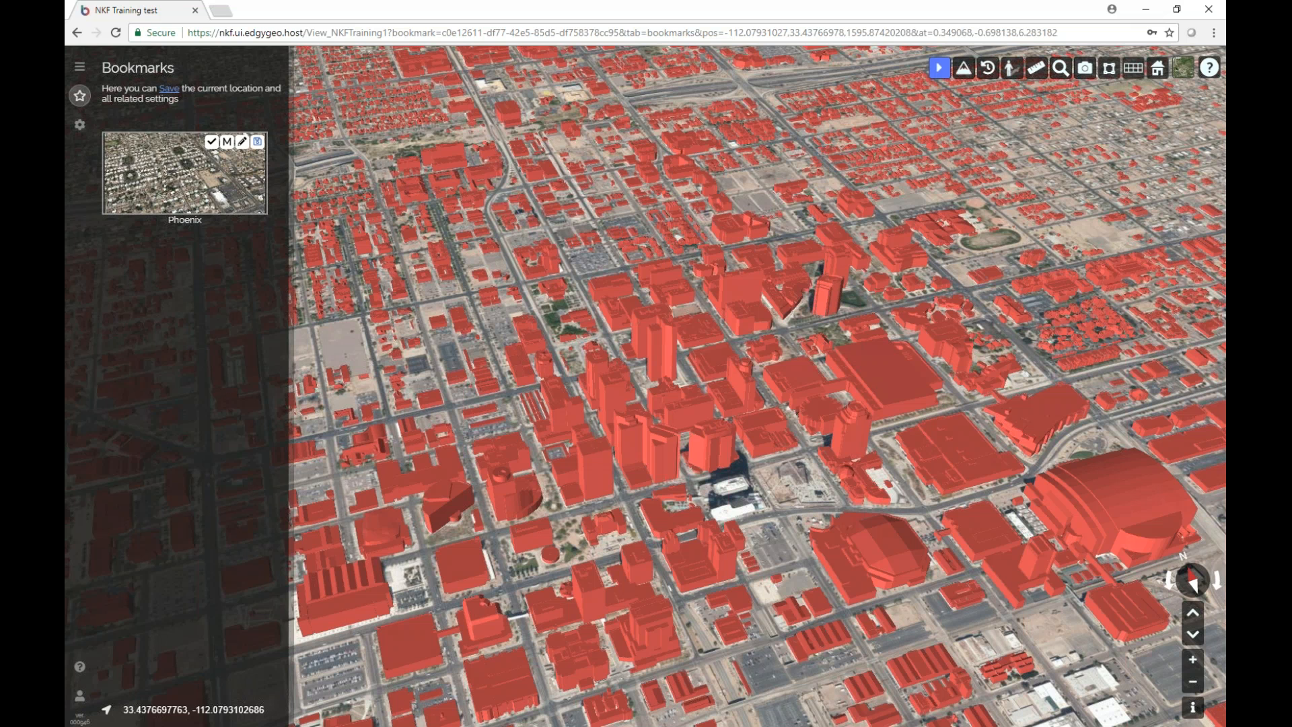
pyautogui.click(257, 142)
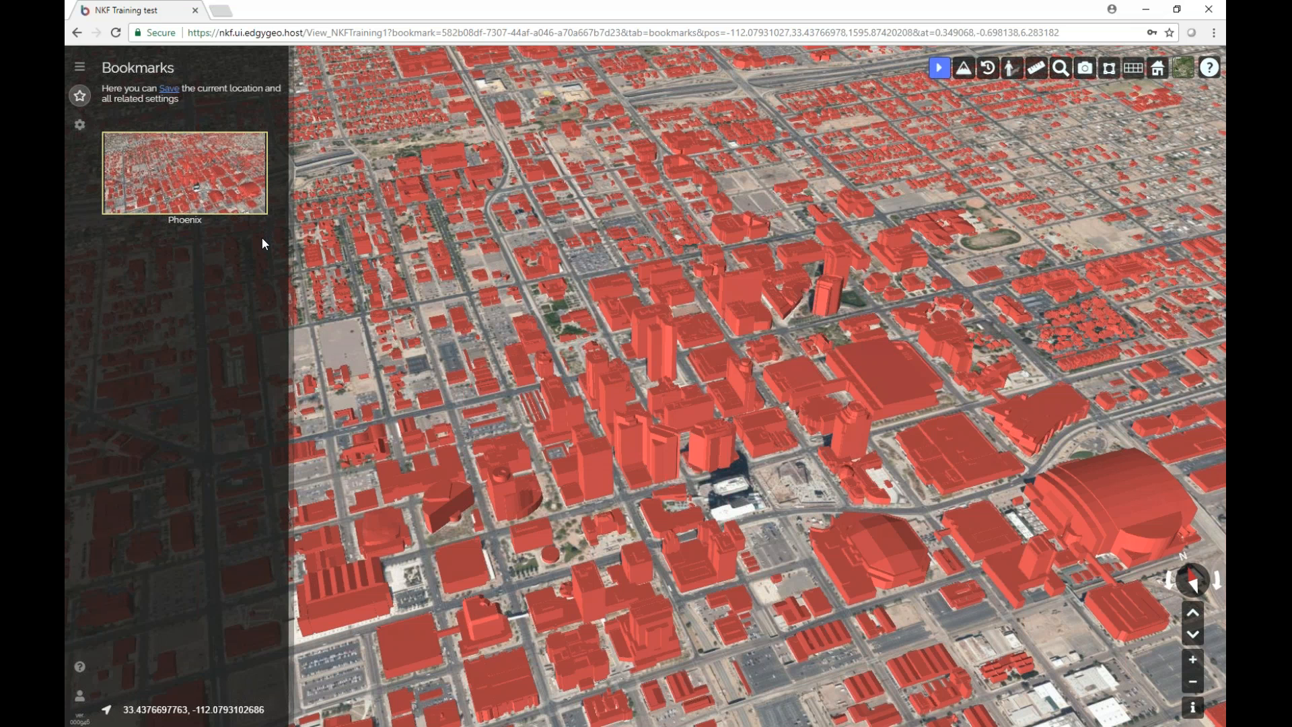
pyautogui.moveTo(244, 157)
pyautogui.click(242, 144)
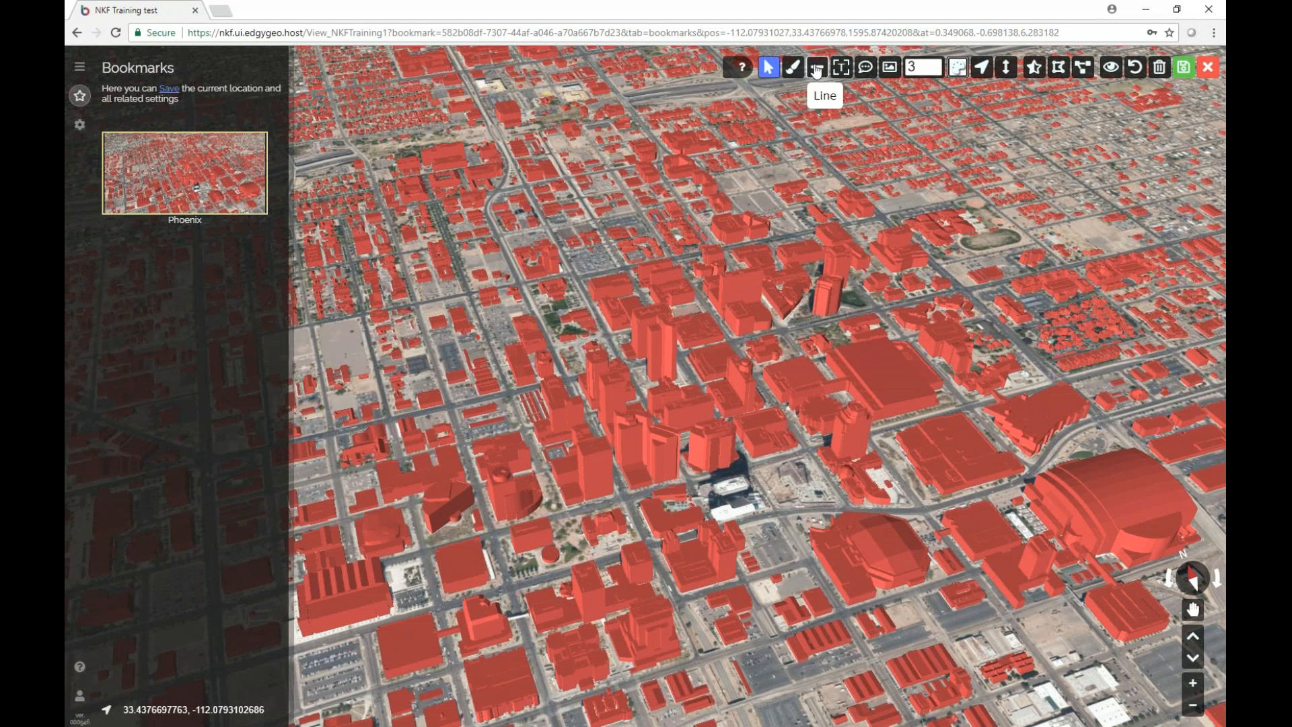
# Draw a text box near the domed stadium and type 'Chase Field'.
pyautogui.click(842, 68)
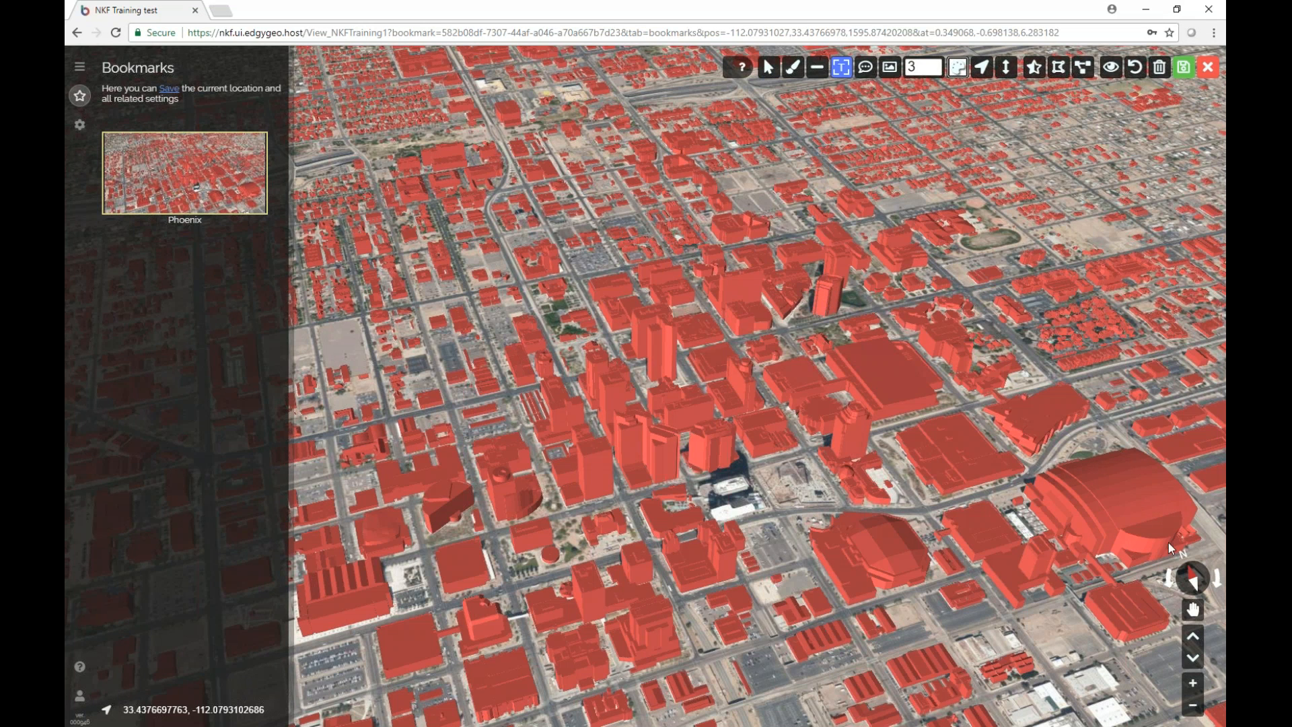
pyautogui.click(1069, 467)
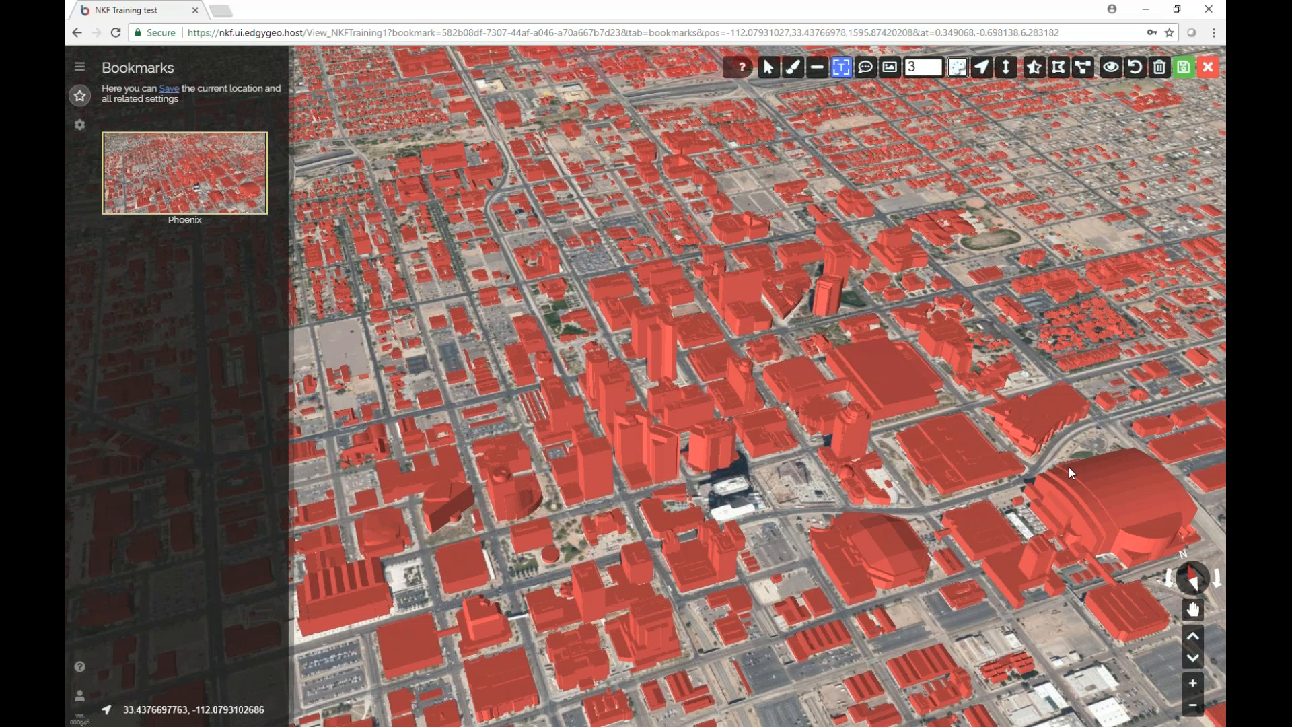
pyautogui.moveTo(1069, 466); pyautogui.dragTo(949, 369)
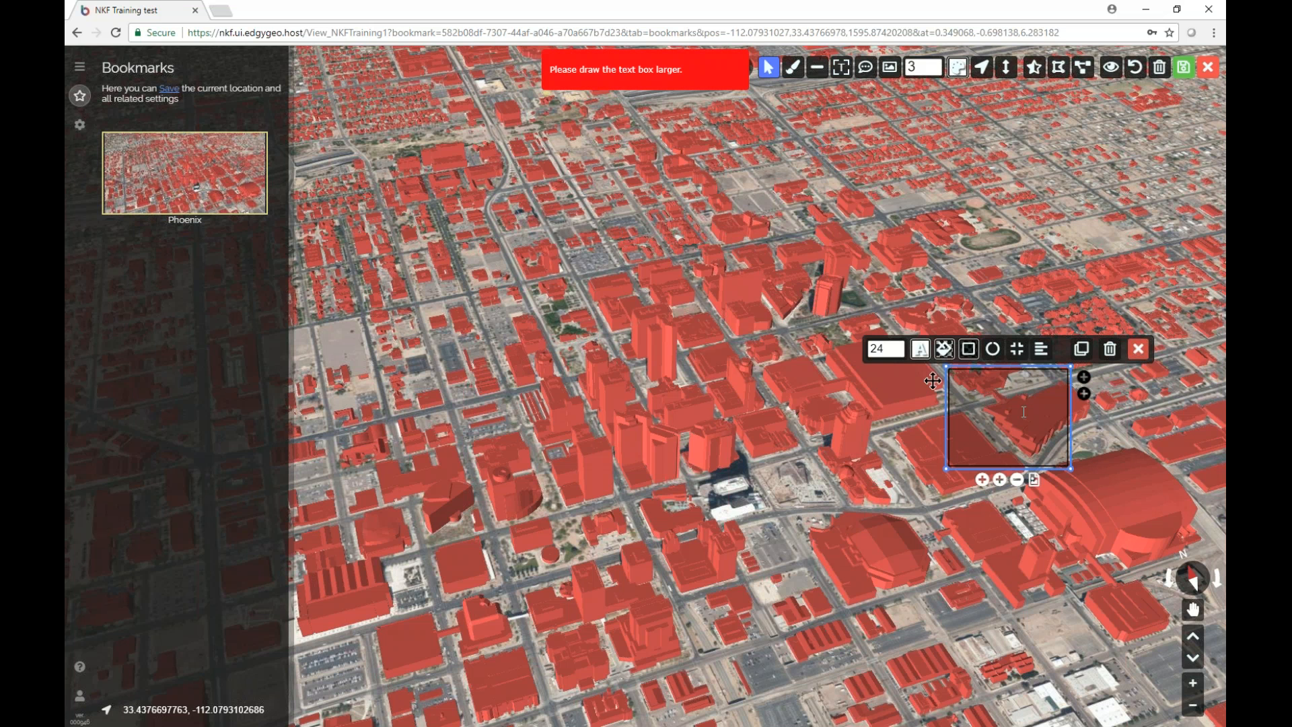
pyautogui.write('Chase ')
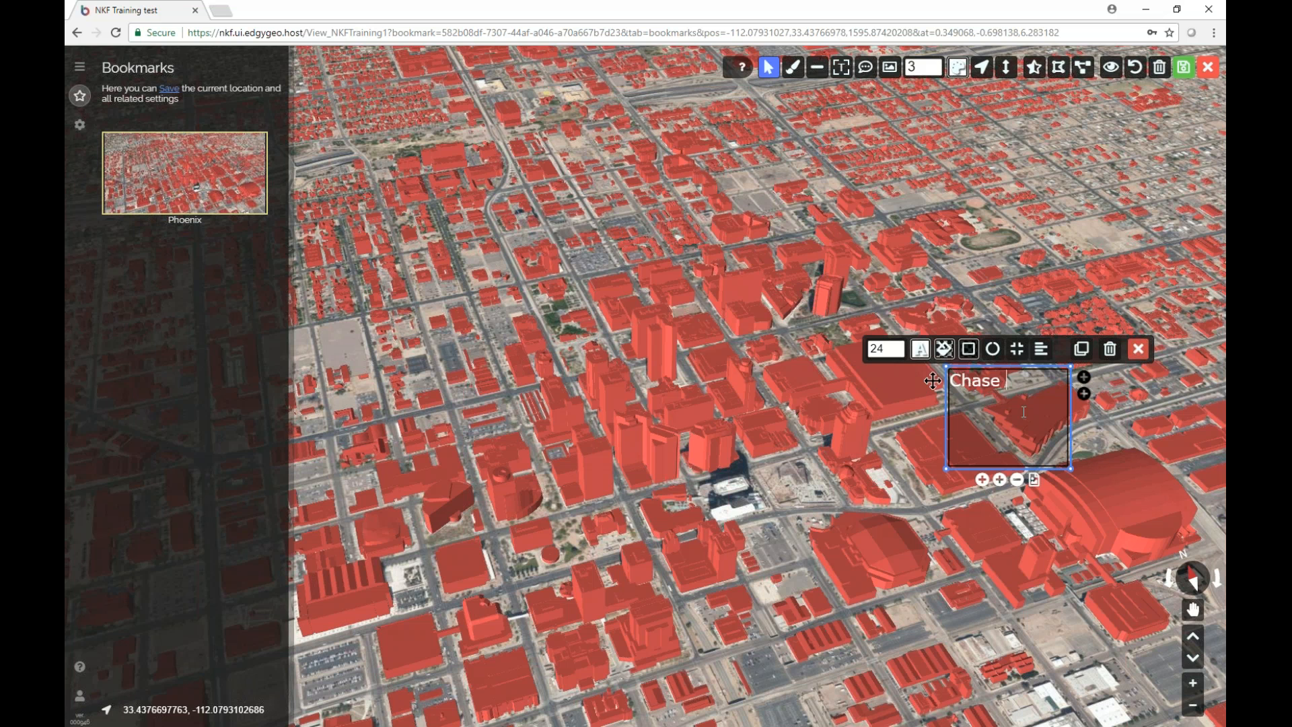
pyautogui.write('Field')
# Centre-align the 'Chase Field' text and shrink the label box to fit it.
pyautogui.moveTo(1048, 381); pyautogui.dragTo(949, 382)
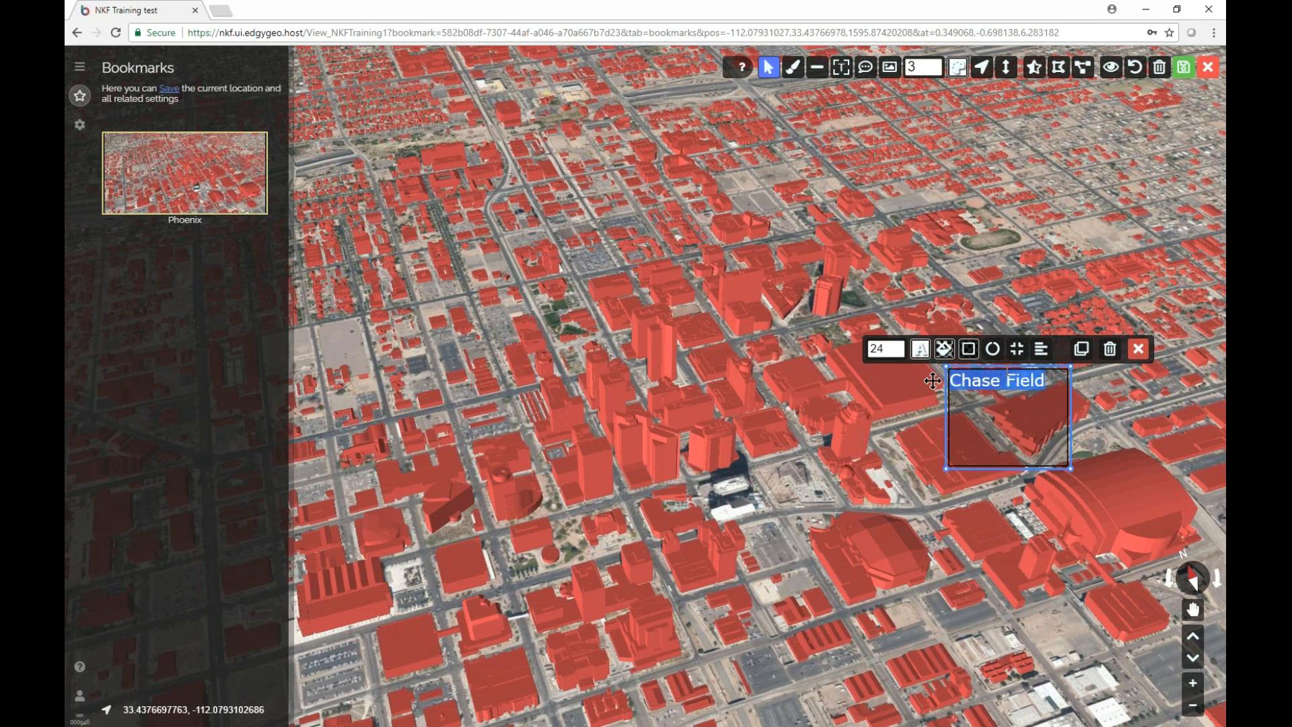
pyautogui.click(1042, 351)
pyautogui.click(1067, 379)
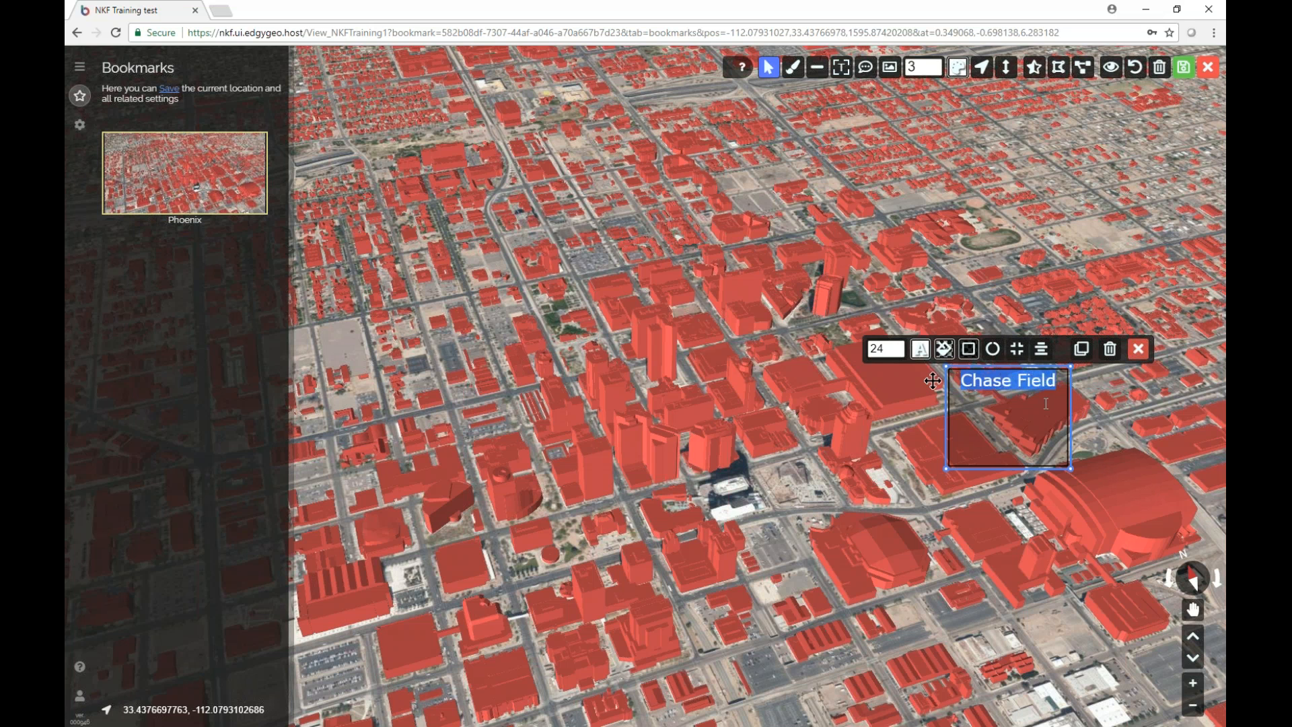
pyautogui.moveTo(1022, 469); pyautogui.dragTo(1021, 401)
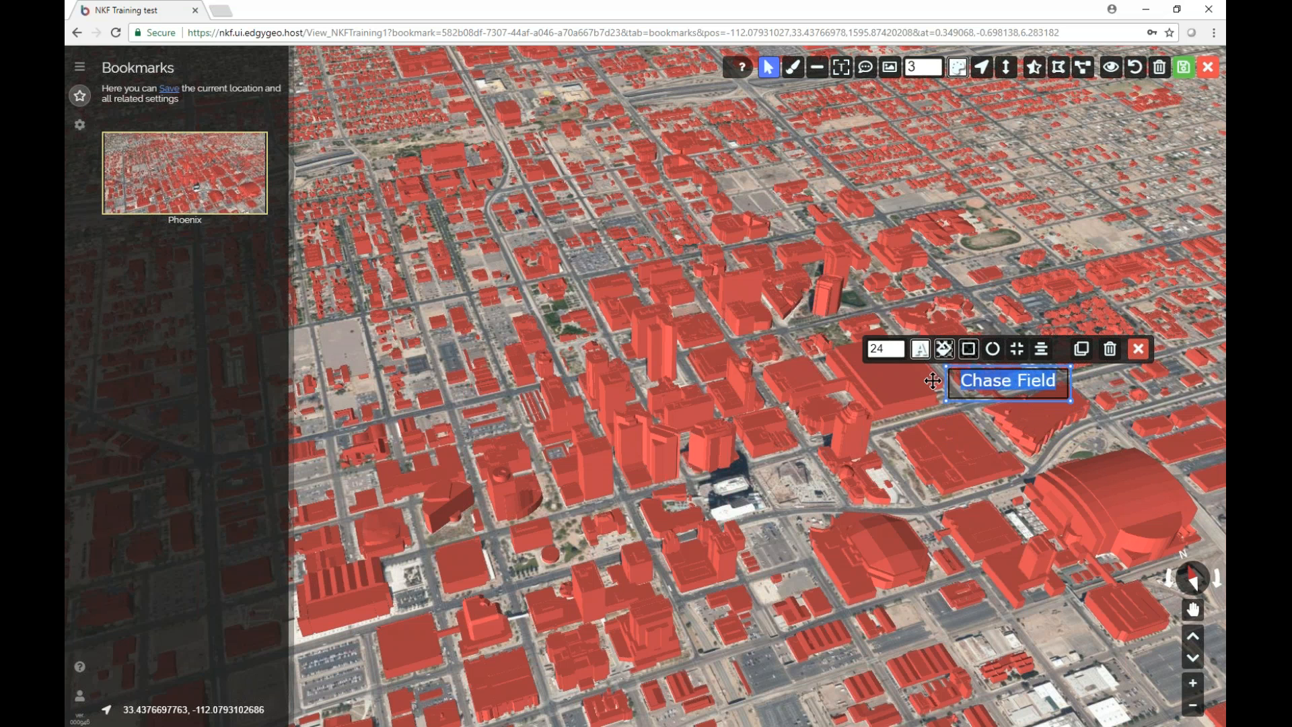
pyautogui.click(926, 347)
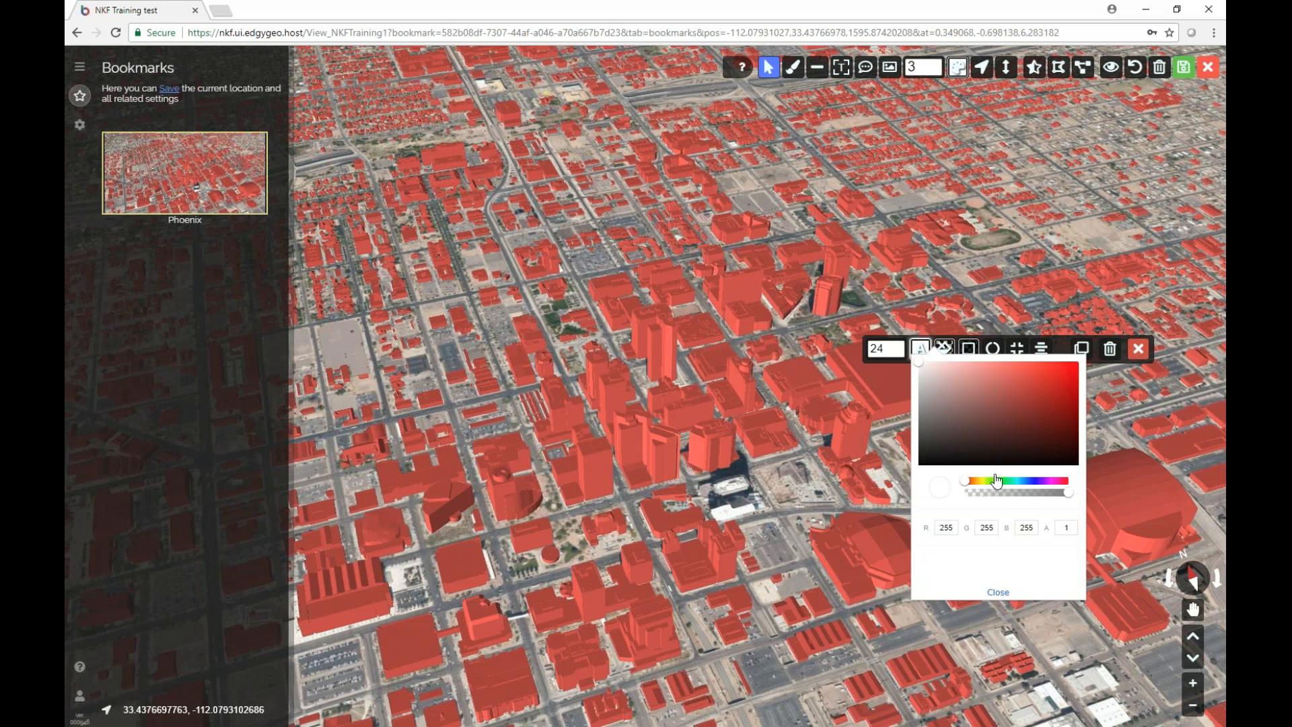
# Raise the Chase Field label's black background opacity to about 0.68.
pyautogui.click(944, 347)
pyautogui.click(945, 348)
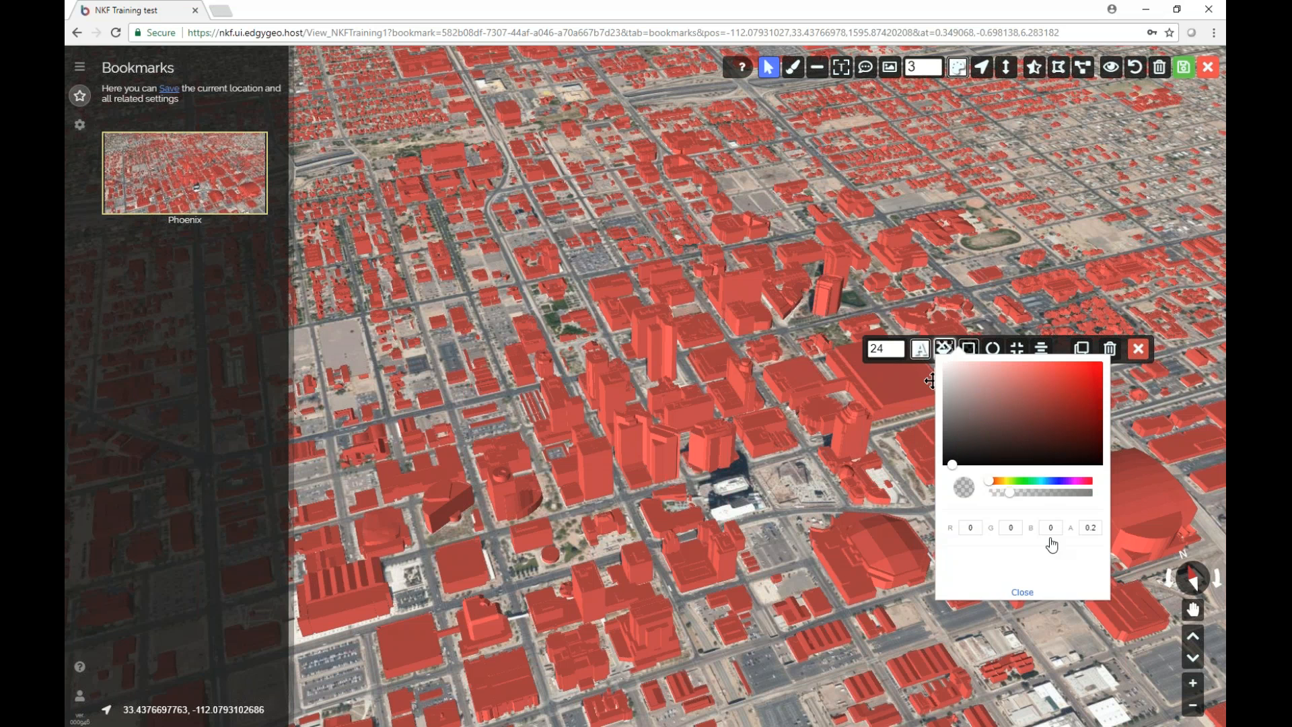
pyautogui.moveTo(1010, 492); pyautogui.dragTo(1062, 493)
pyautogui.click(1023, 593)
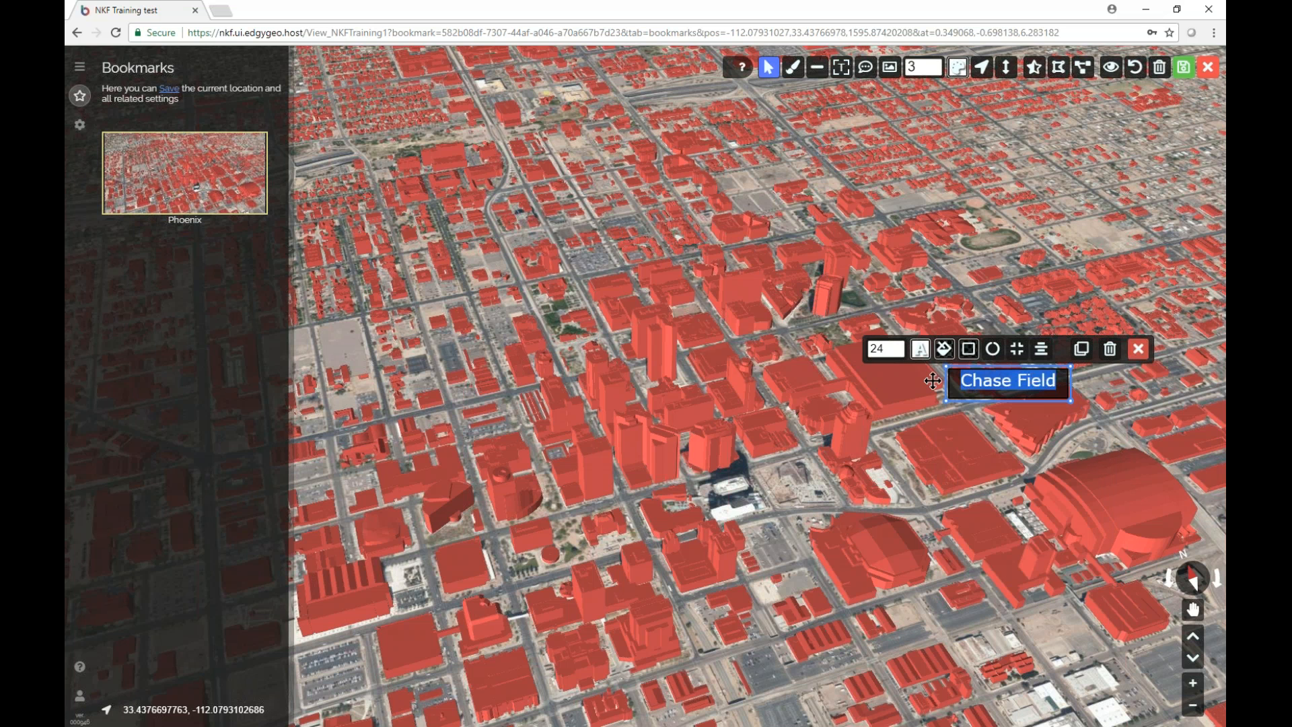
# Cancel the Delete Box prompt to keep the label, then deselect it.
pyautogui.click(1137, 348)
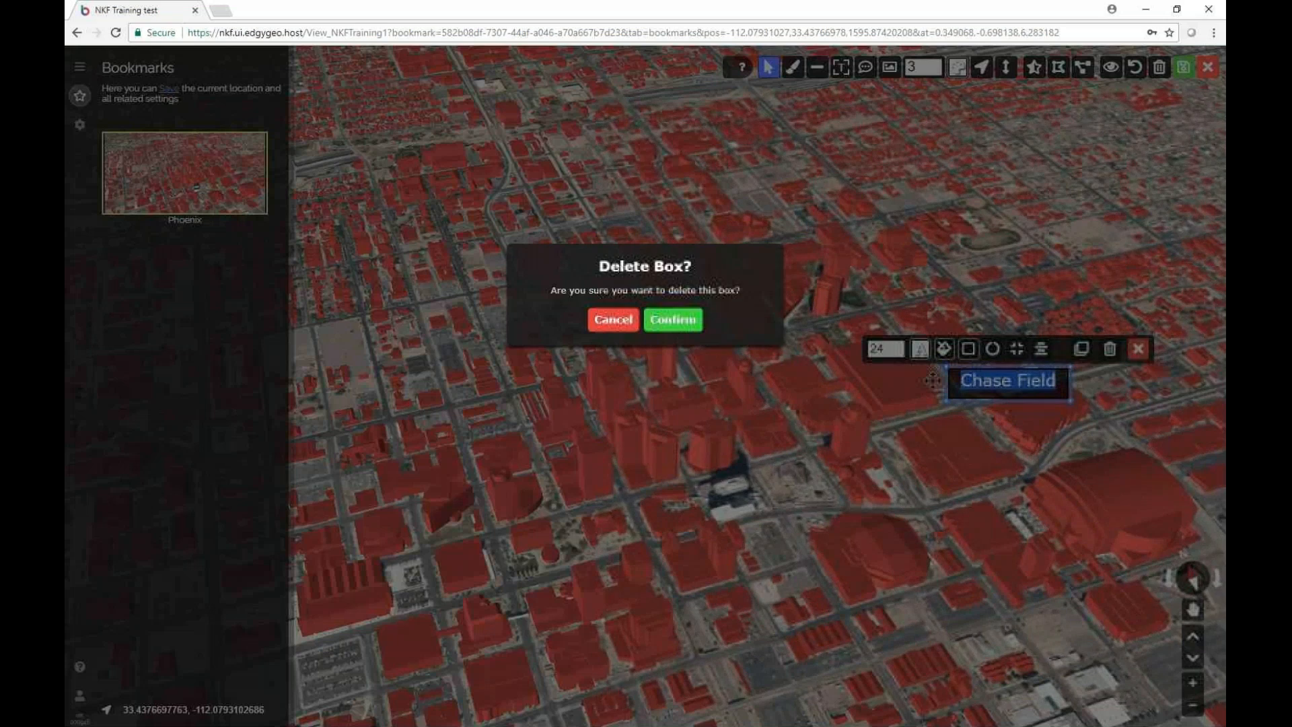
pyautogui.click(620, 323)
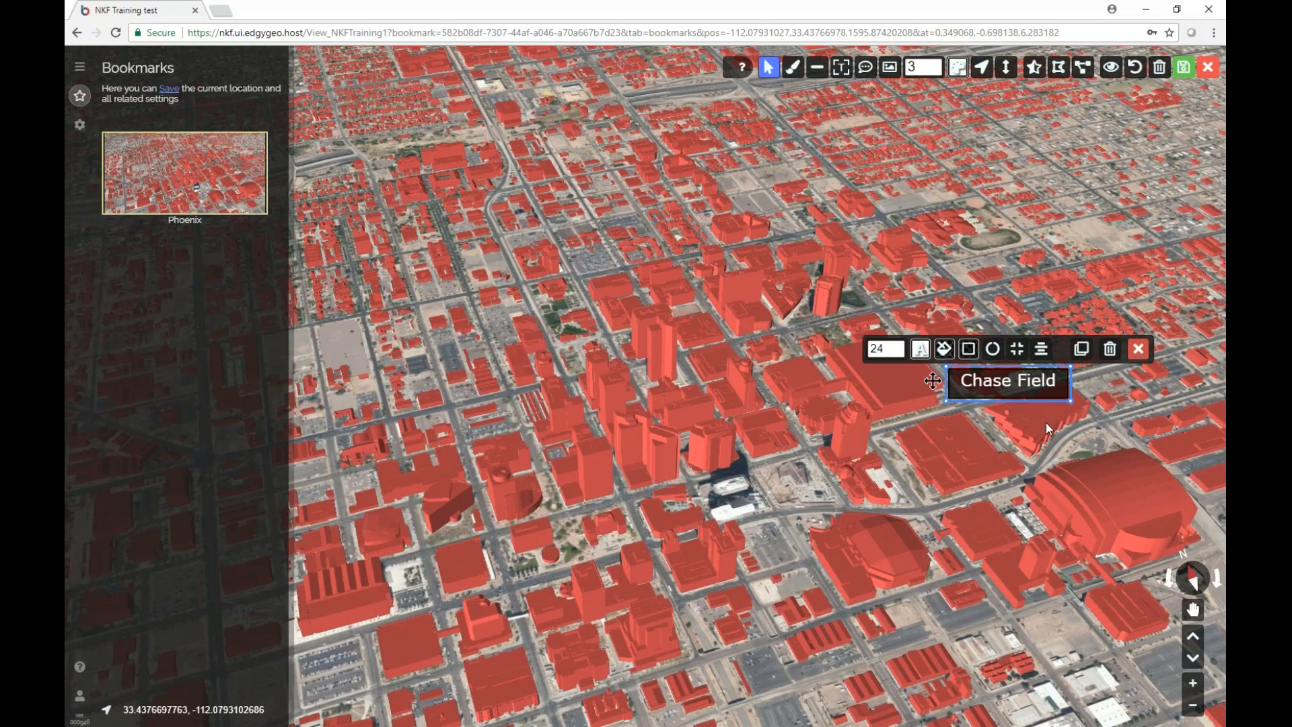
pyautogui.click(1046, 423)
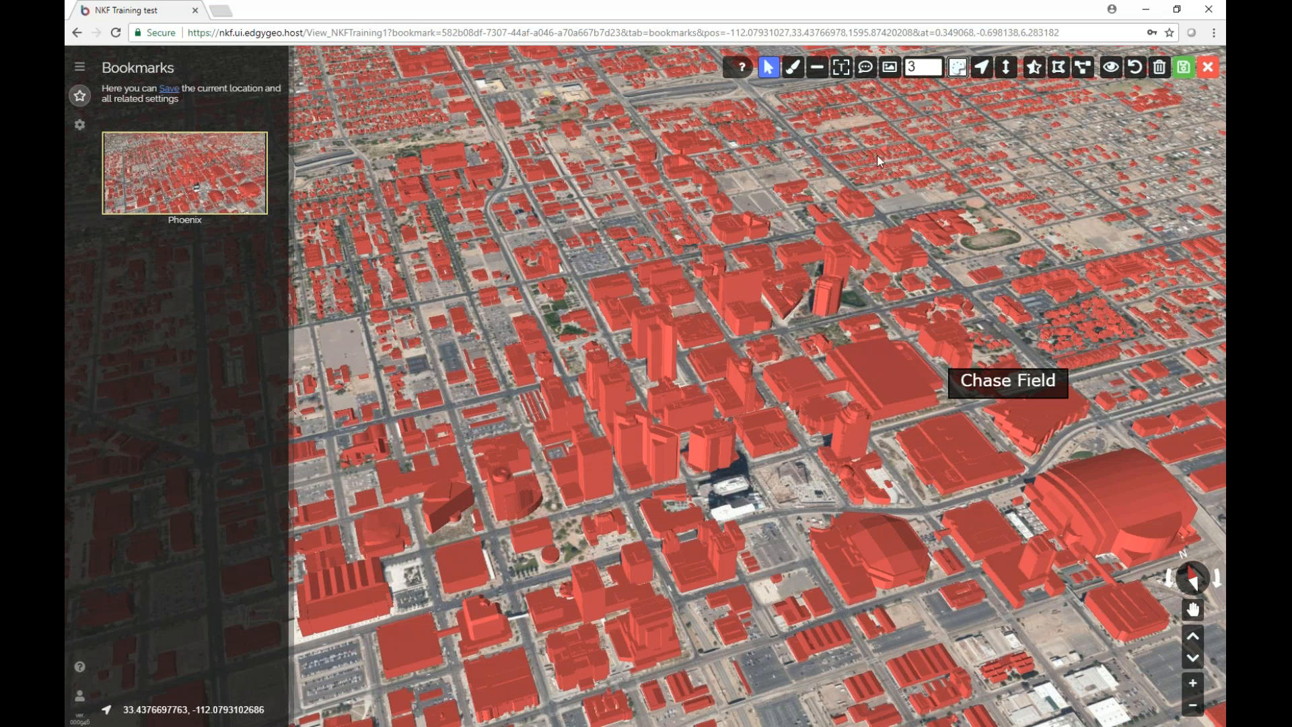
# Draw a line from the Chase Field label to the stadium and save the bookmark.
pyautogui.click(820, 70)
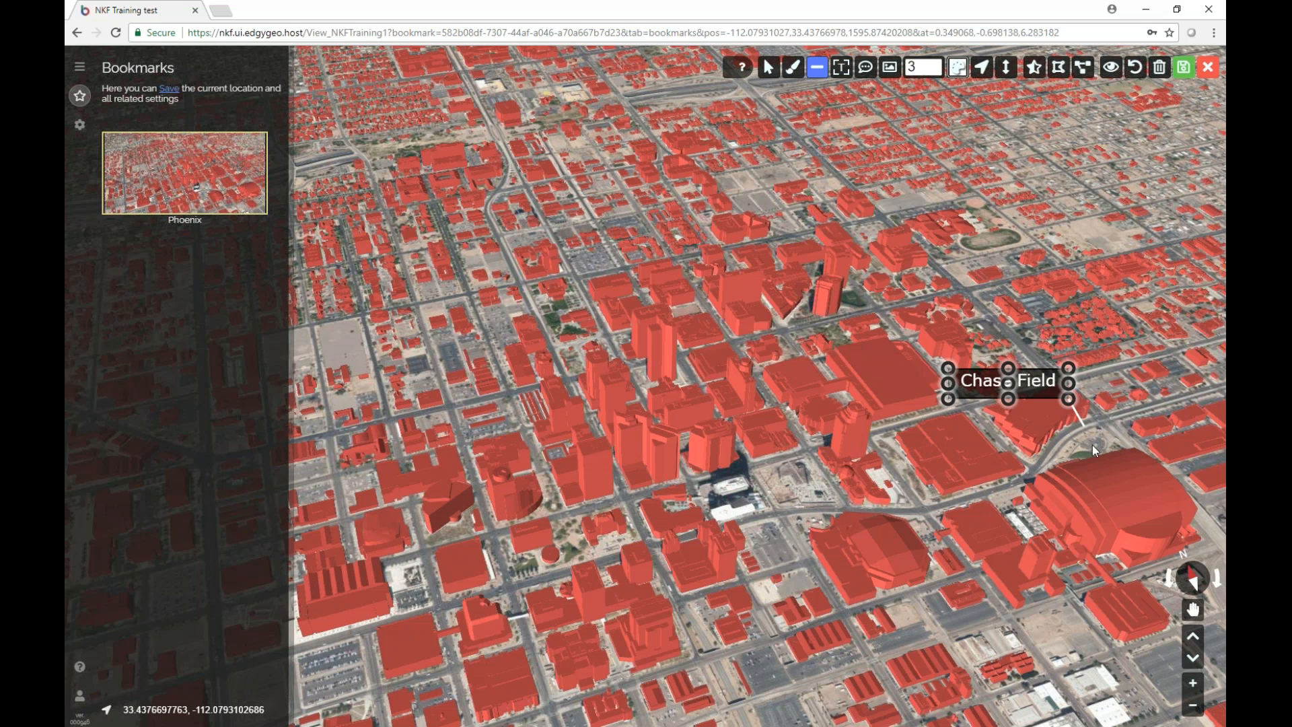
pyautogui.click(1102, 471)
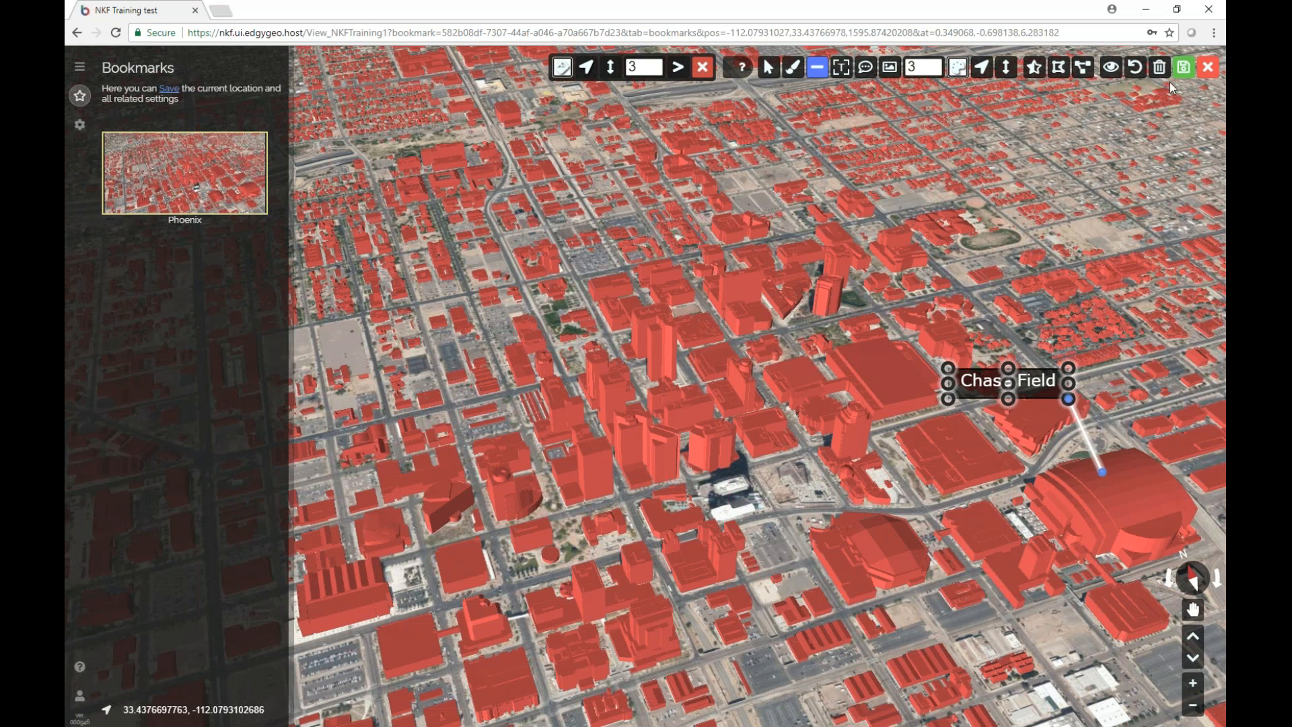
pyautogui.click(1184, 67)
# Reselect the label and its leader line and browse the line-end shape options.
pyautogui.click(817, 66)
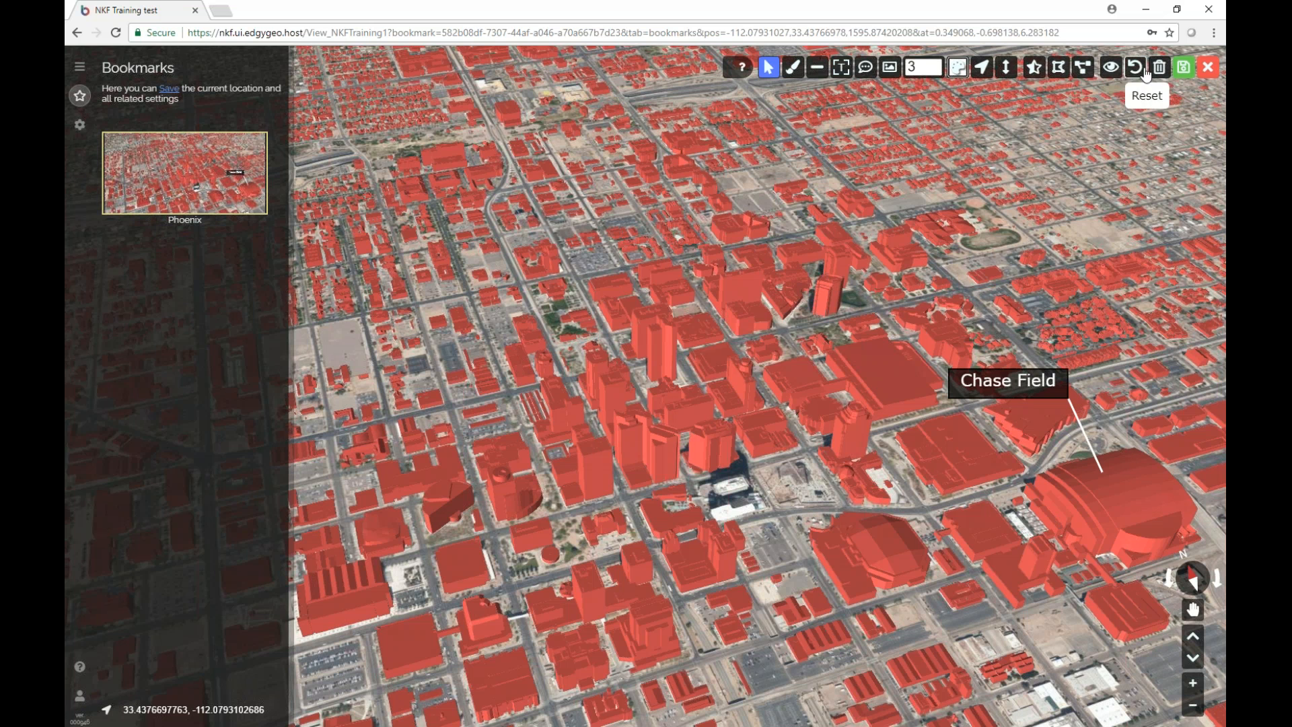
pyautogui.click(1082, 427)
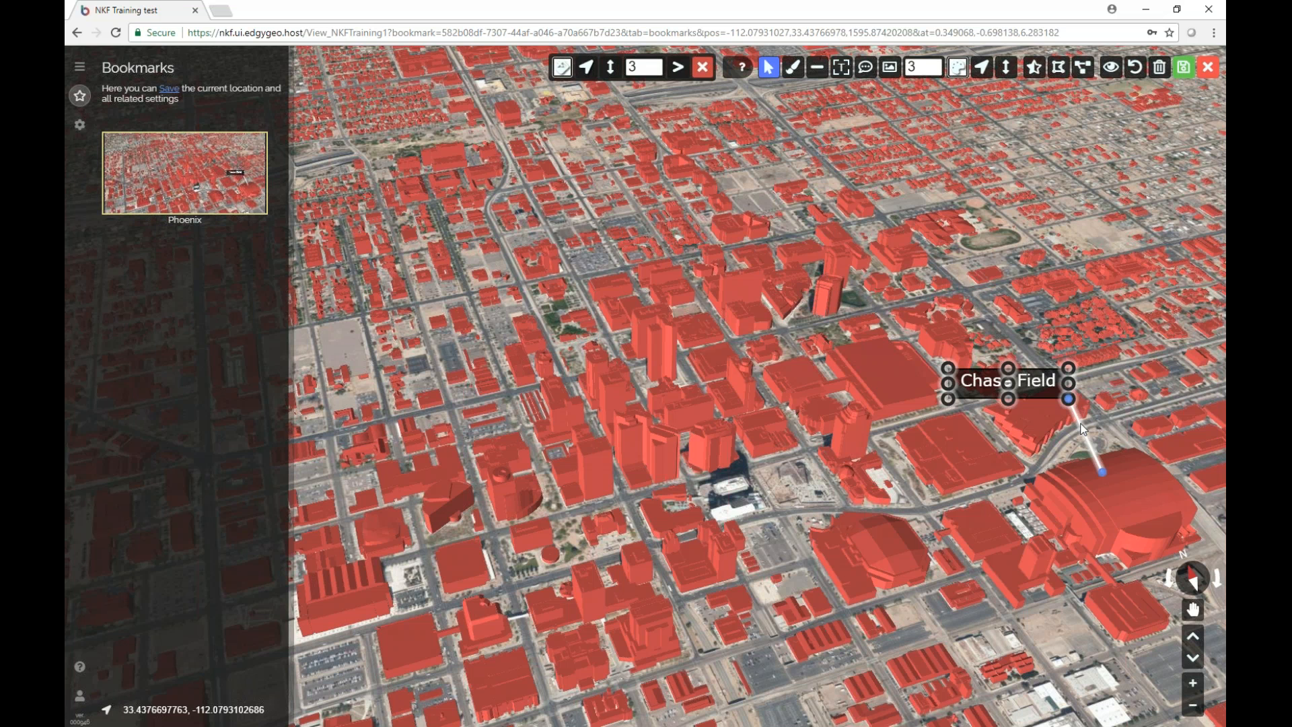
pyautogui.click(611, 67)
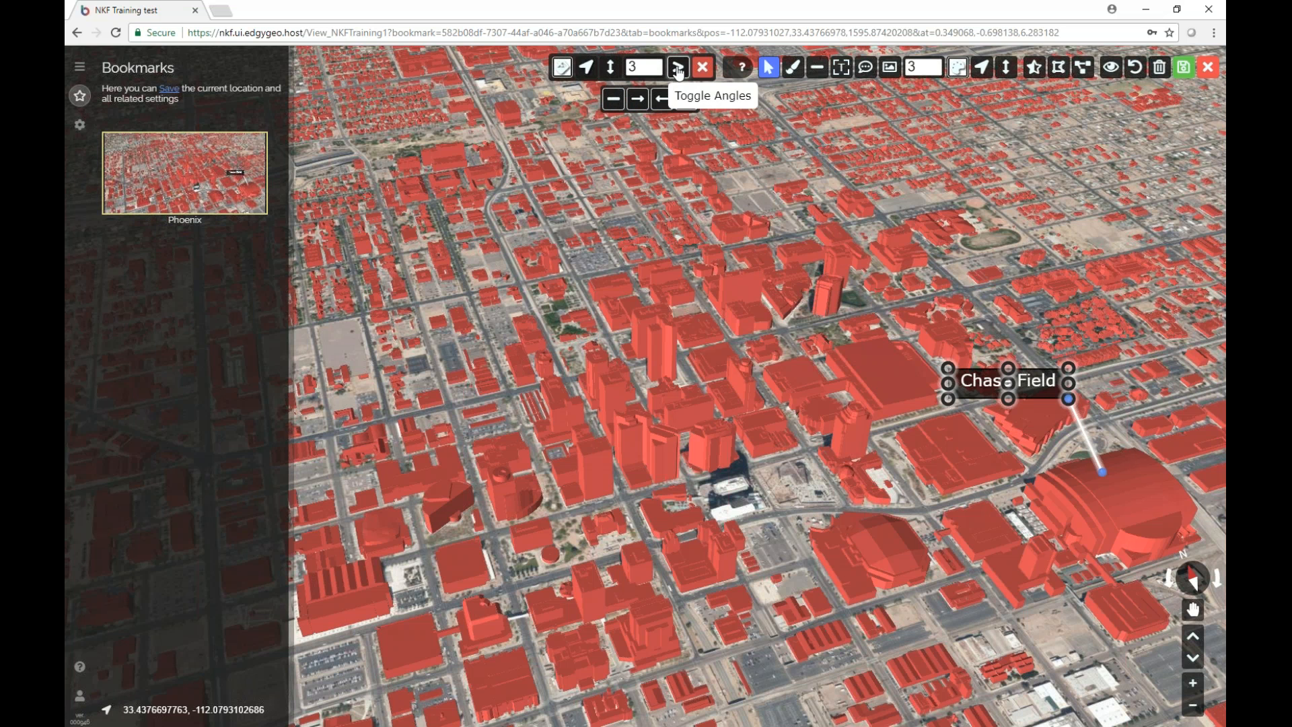
pyautogui.click(590, 69)
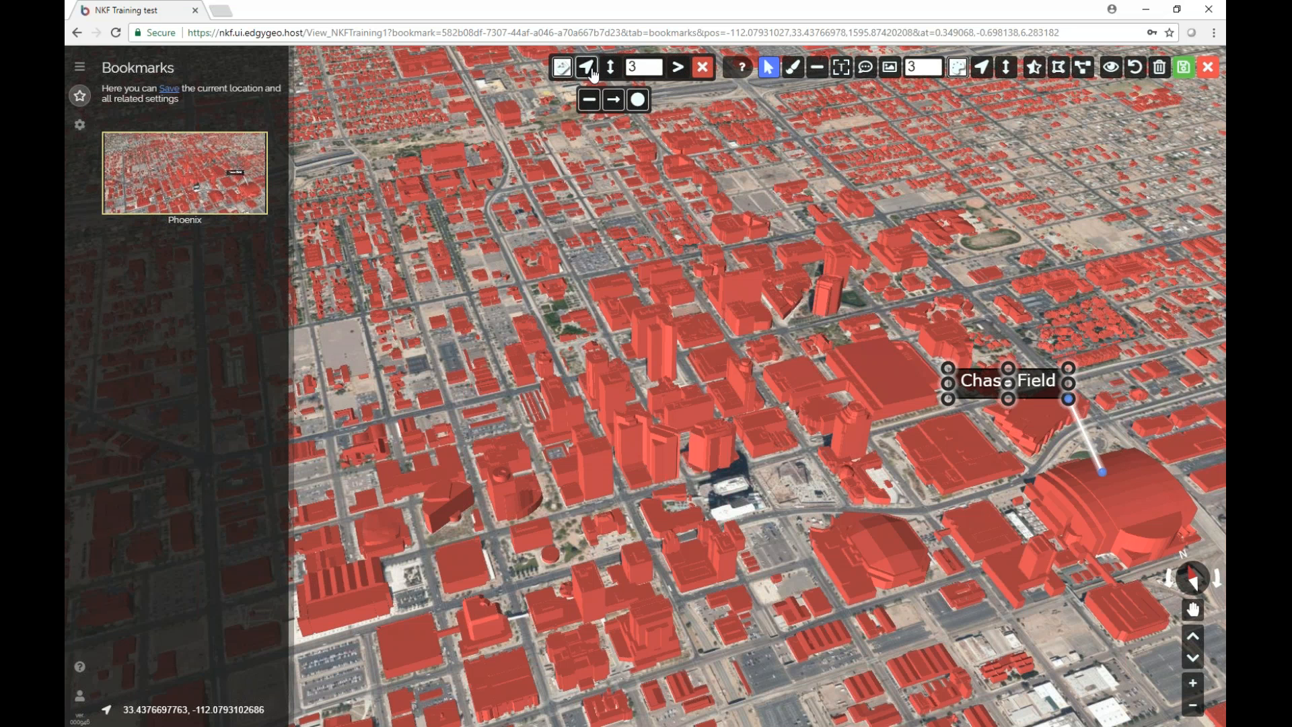
pyautogui.click(638, 100)
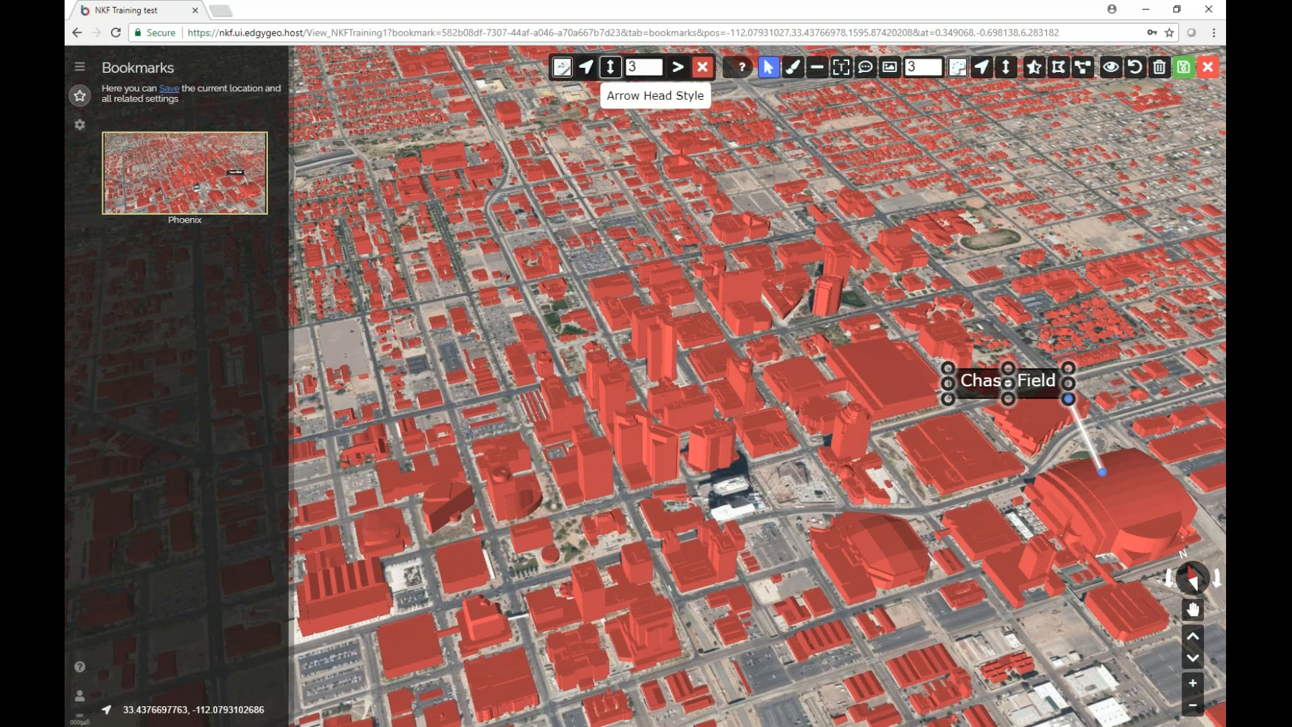
# Set the Chase Field leader line colour to black, then toggle the Line tool off again.
pyautogui.click(563, 69)
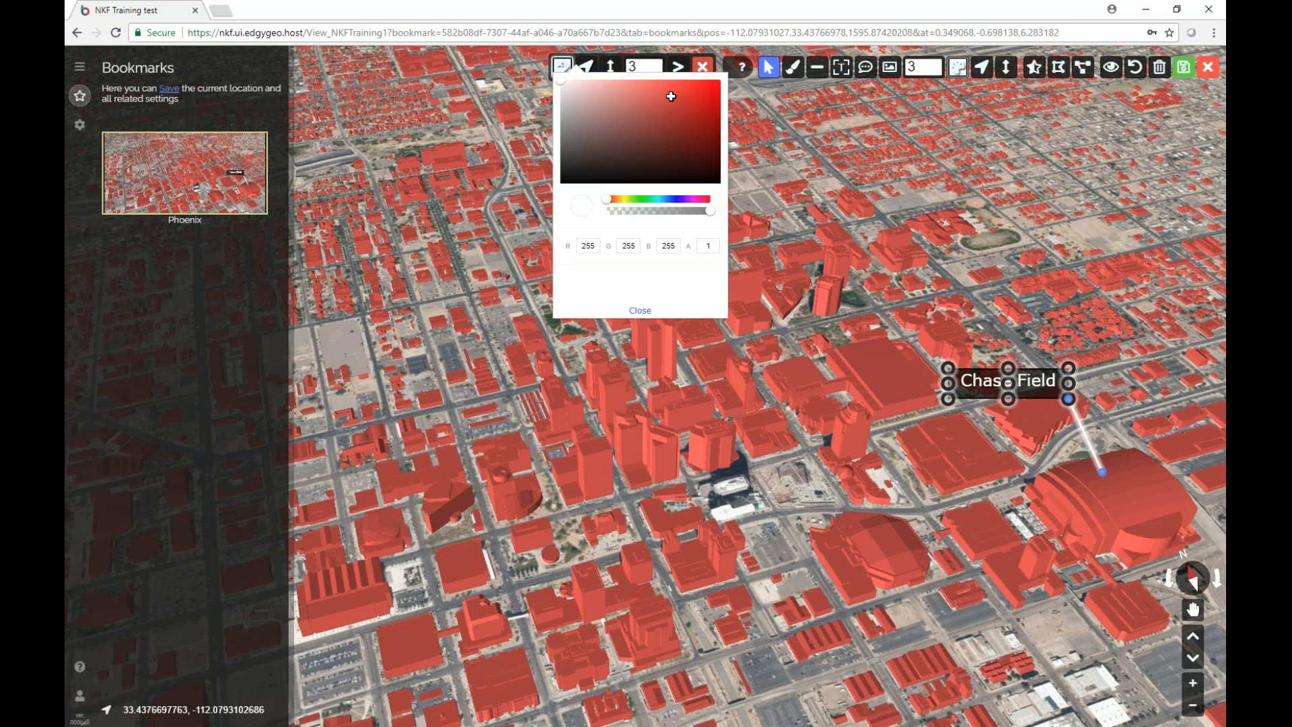
pyautogui.click(567, 179)
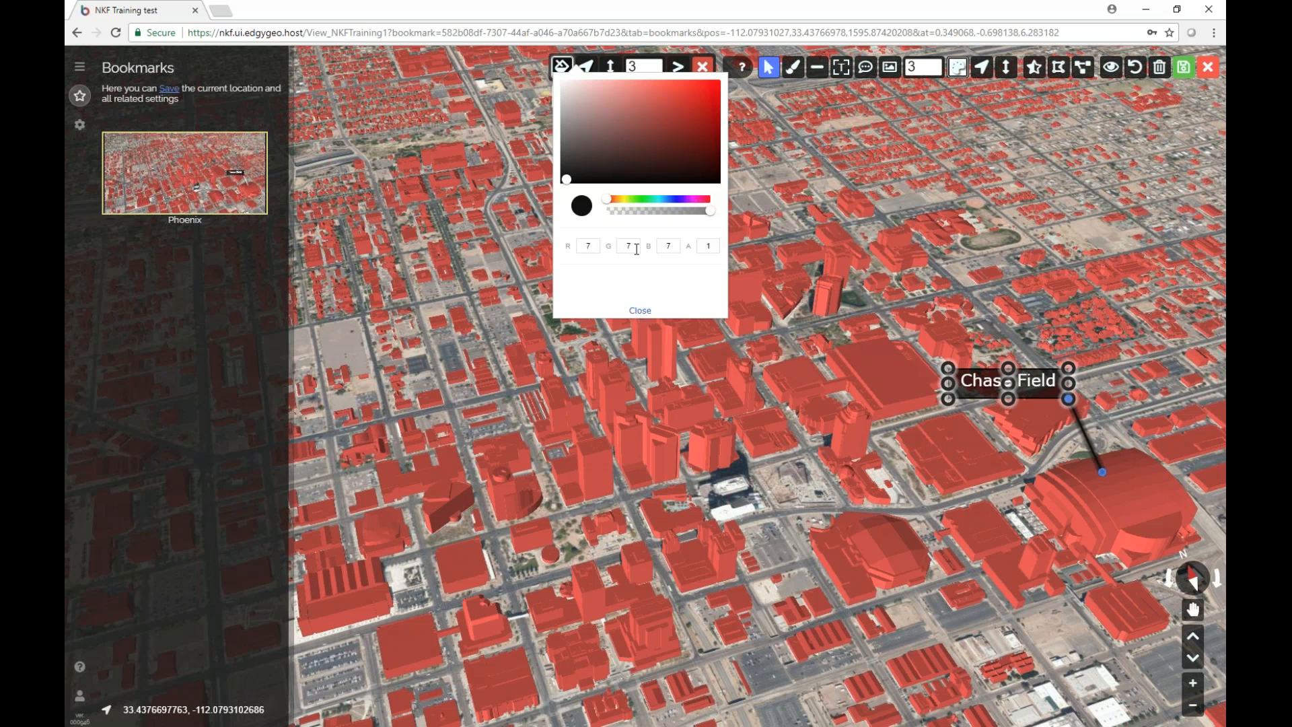
pyautogui.click(640, 310)
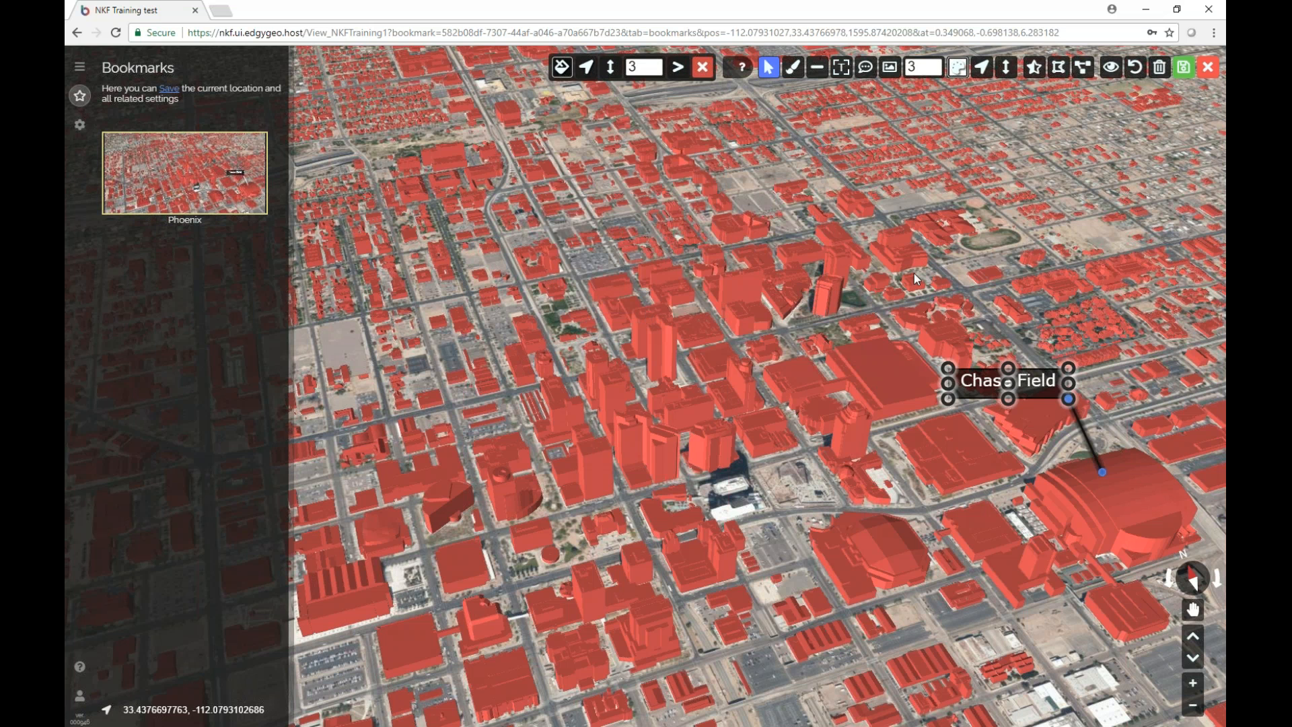
pyautogui.click(1021, 244)
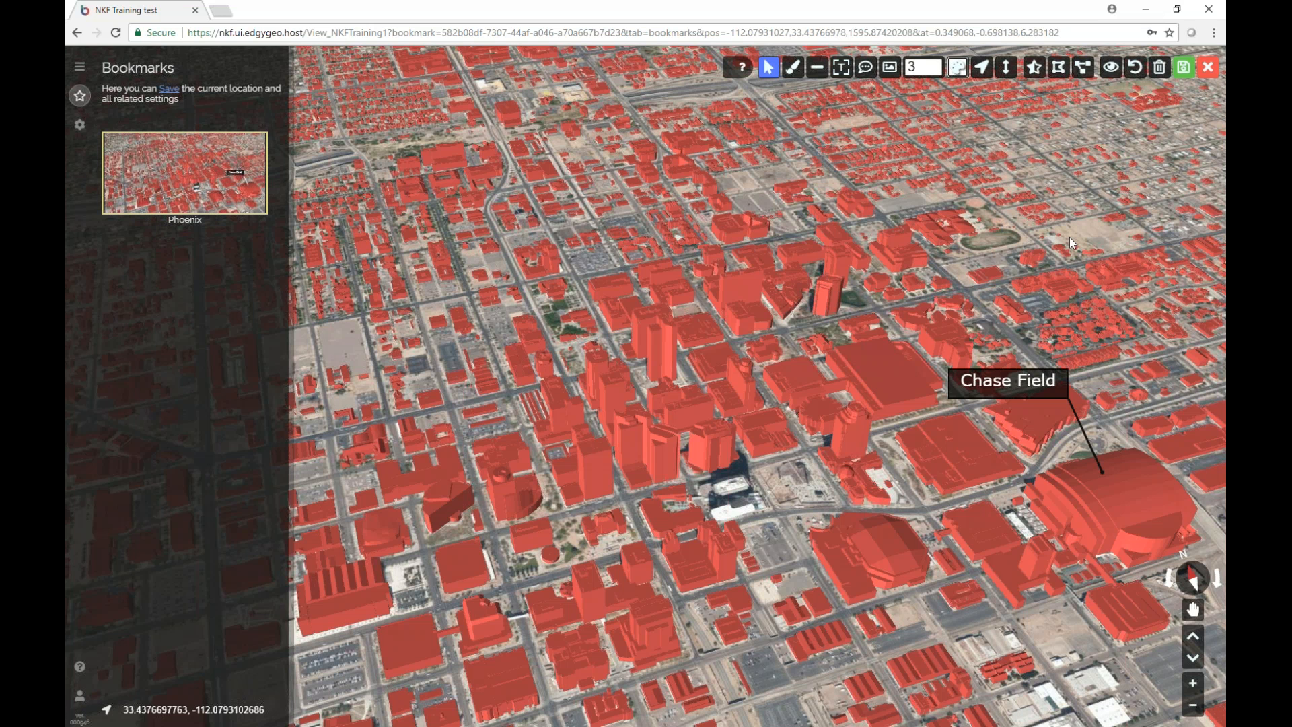
pyautogui.click(819, 68)
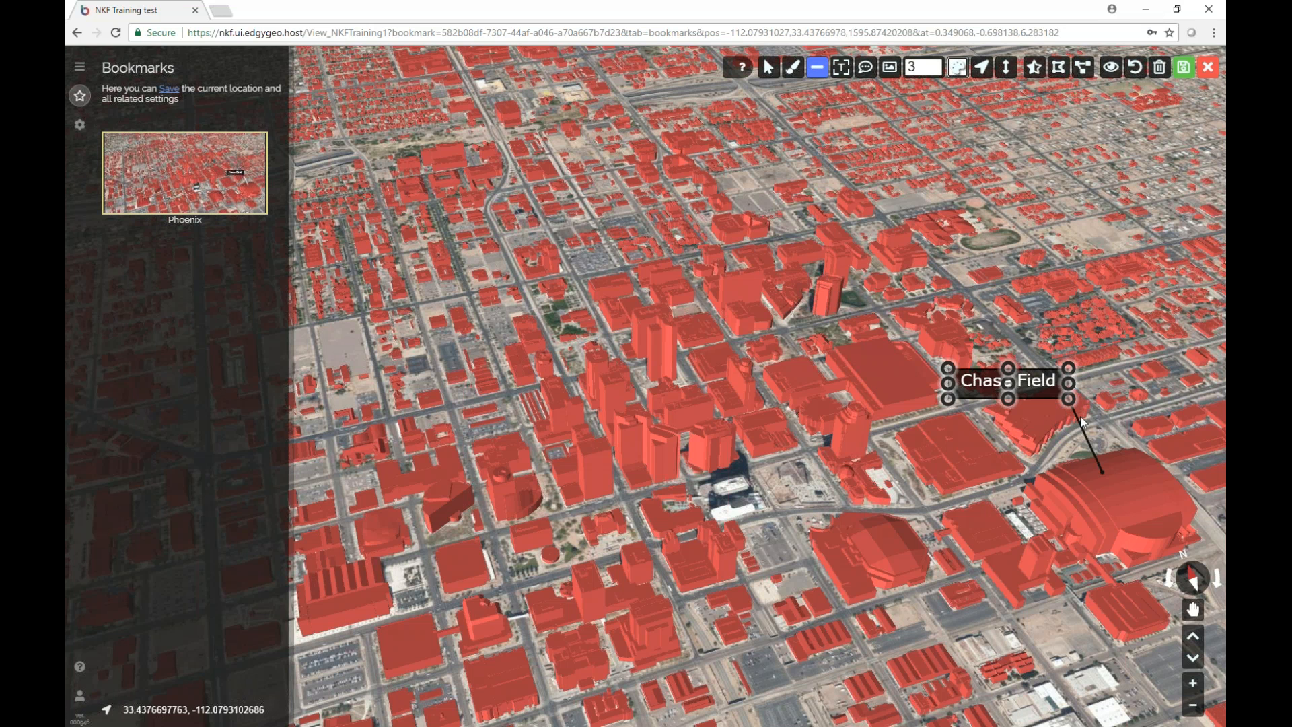
pyautogui.click(818, 67)
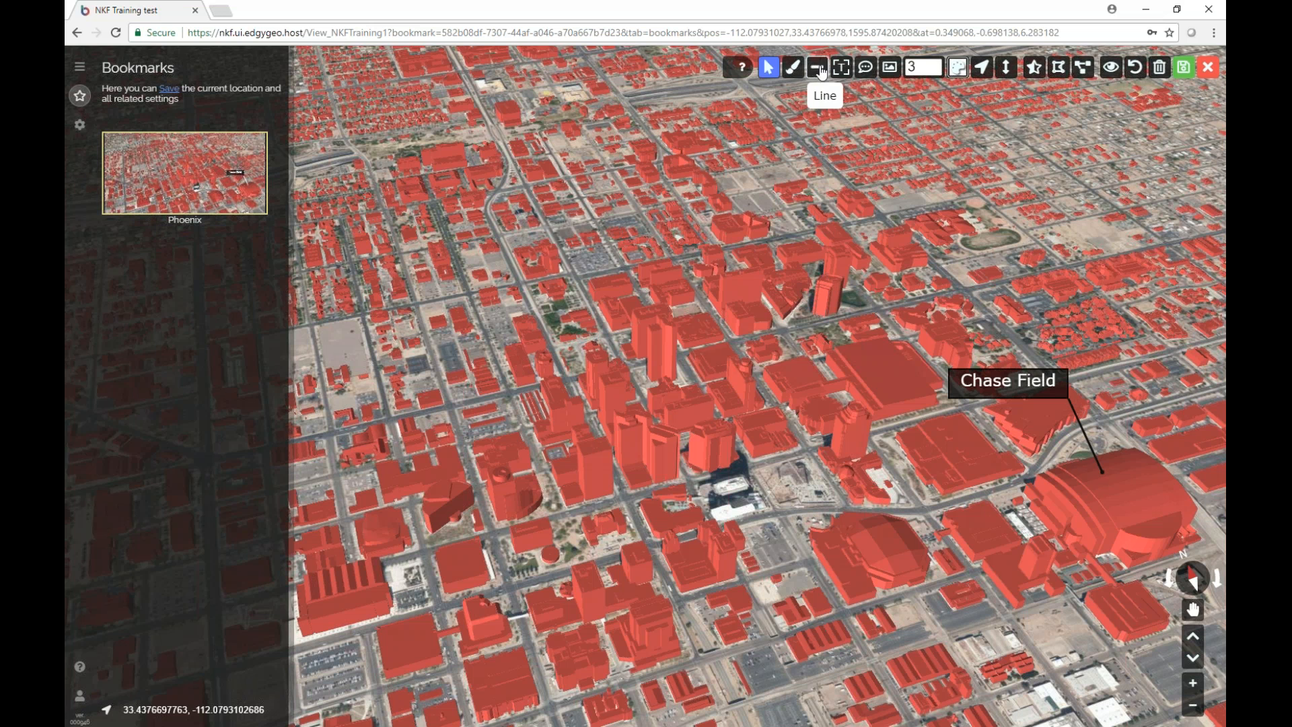
# Select the Chase Field annotation and switch its leader line to a right-angled elbow.
pyautogui.click(774, 66)
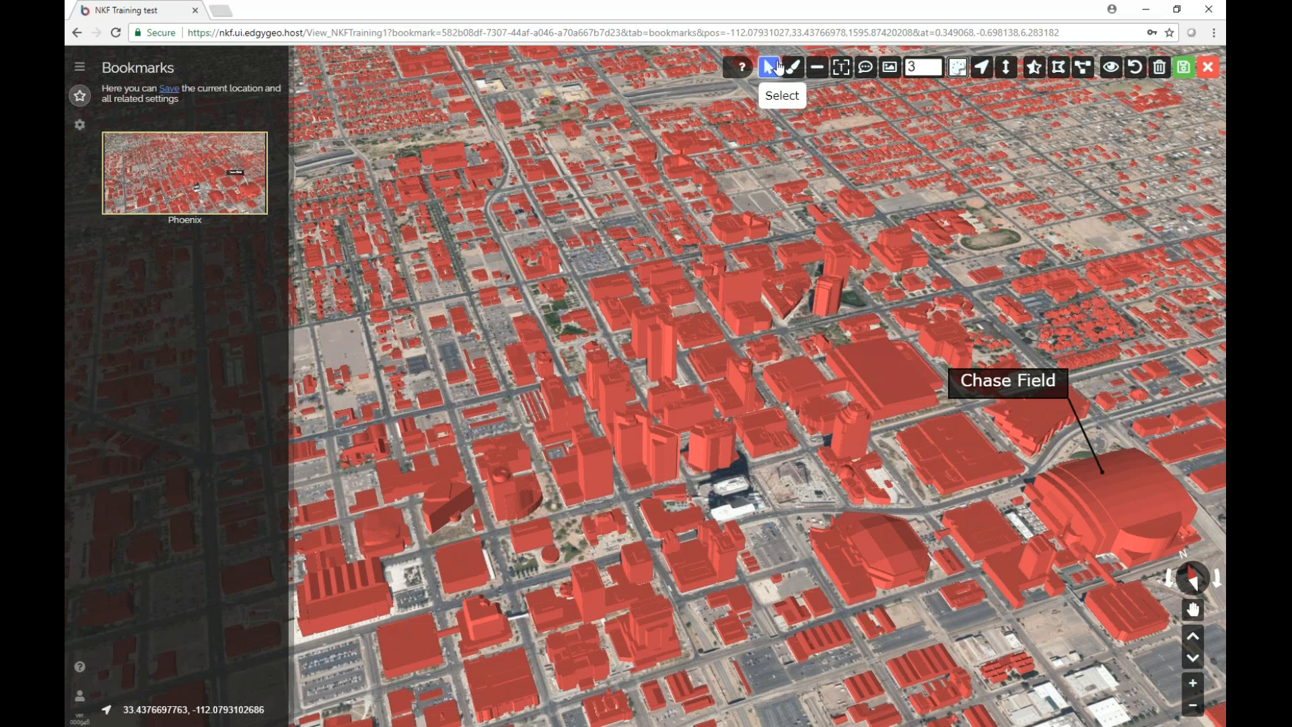
pyautogui.click(1084, 431)
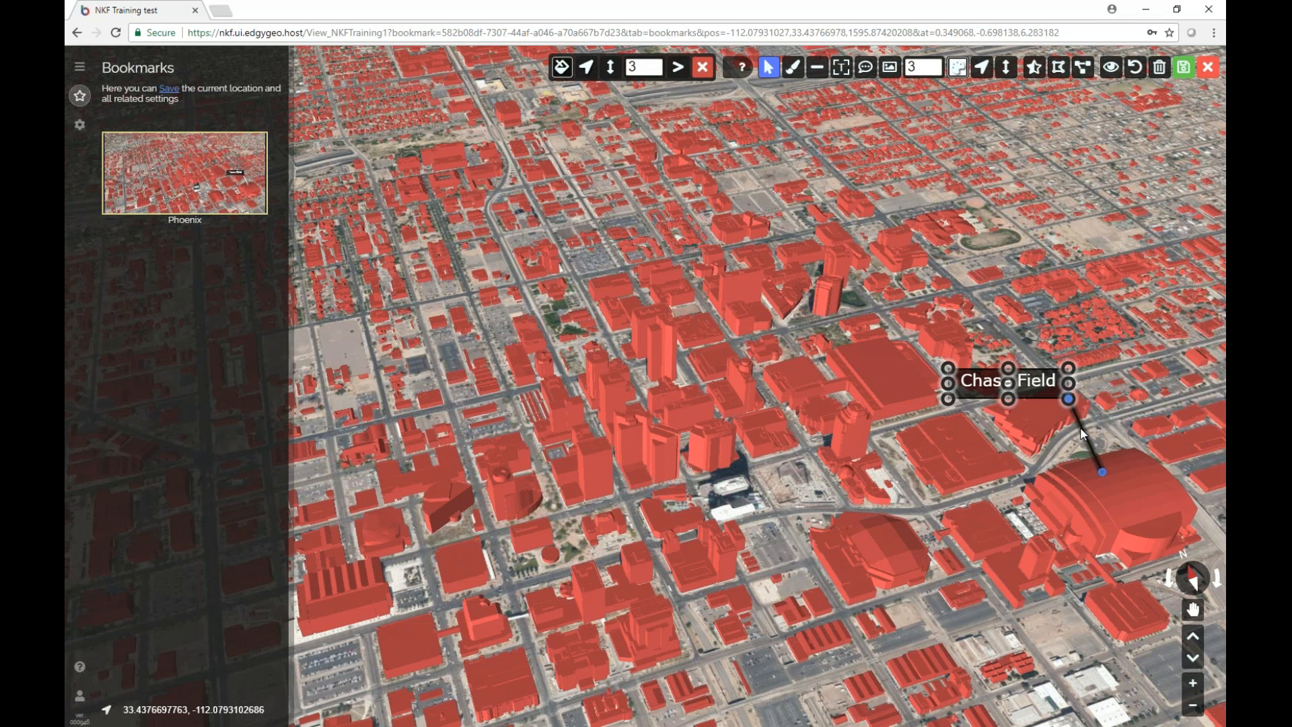
pyautogui.click(676, 70)
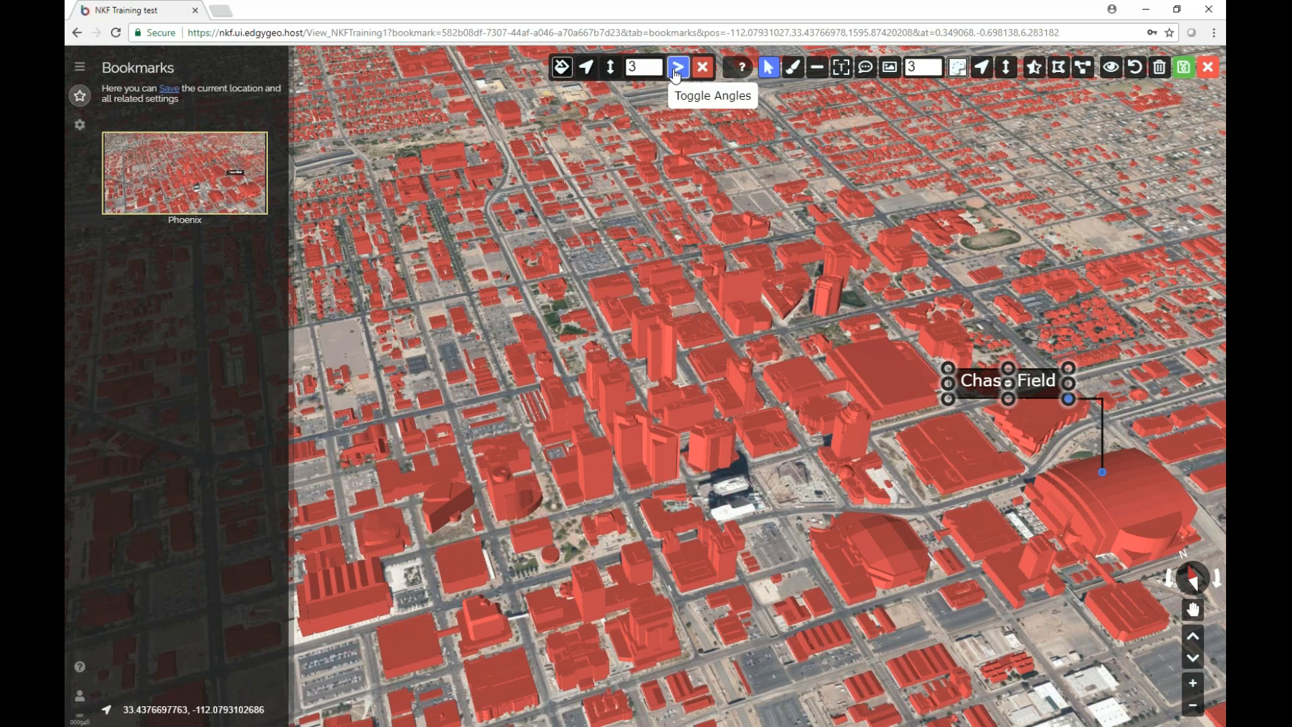
pyautogui.click(980, 482)
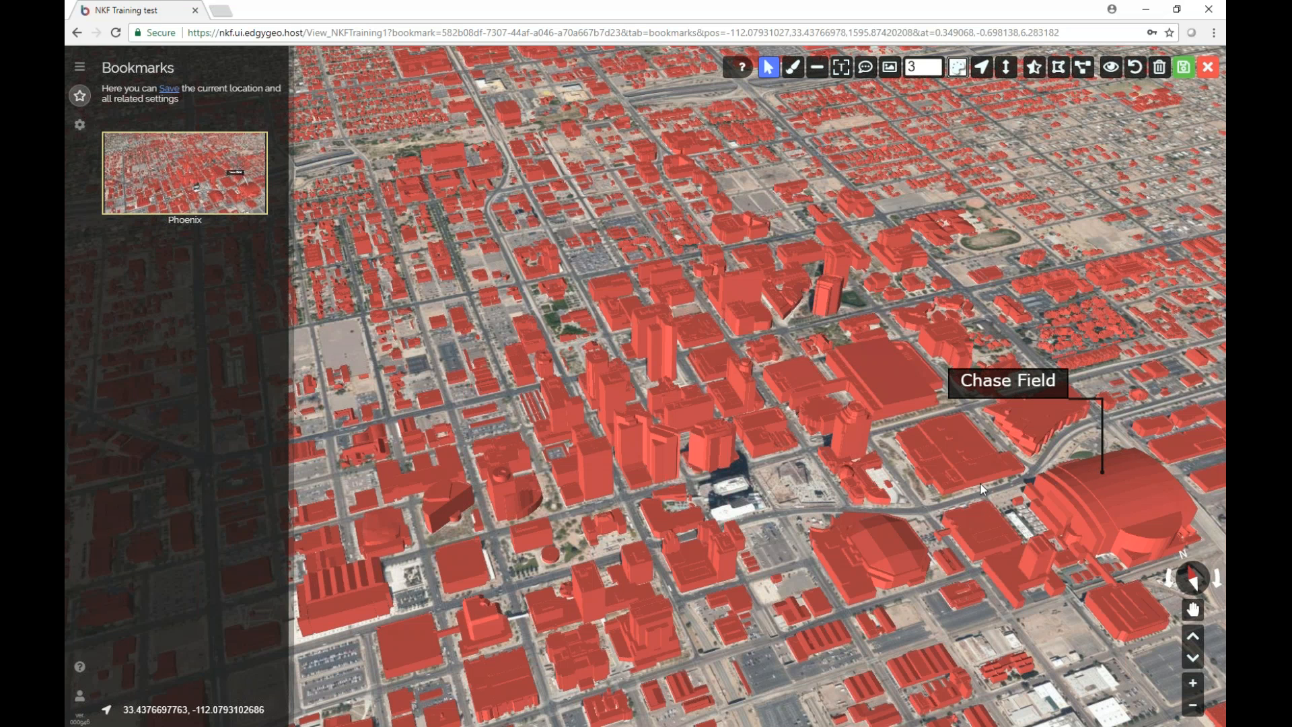
pyautogui.click(1101, 409)
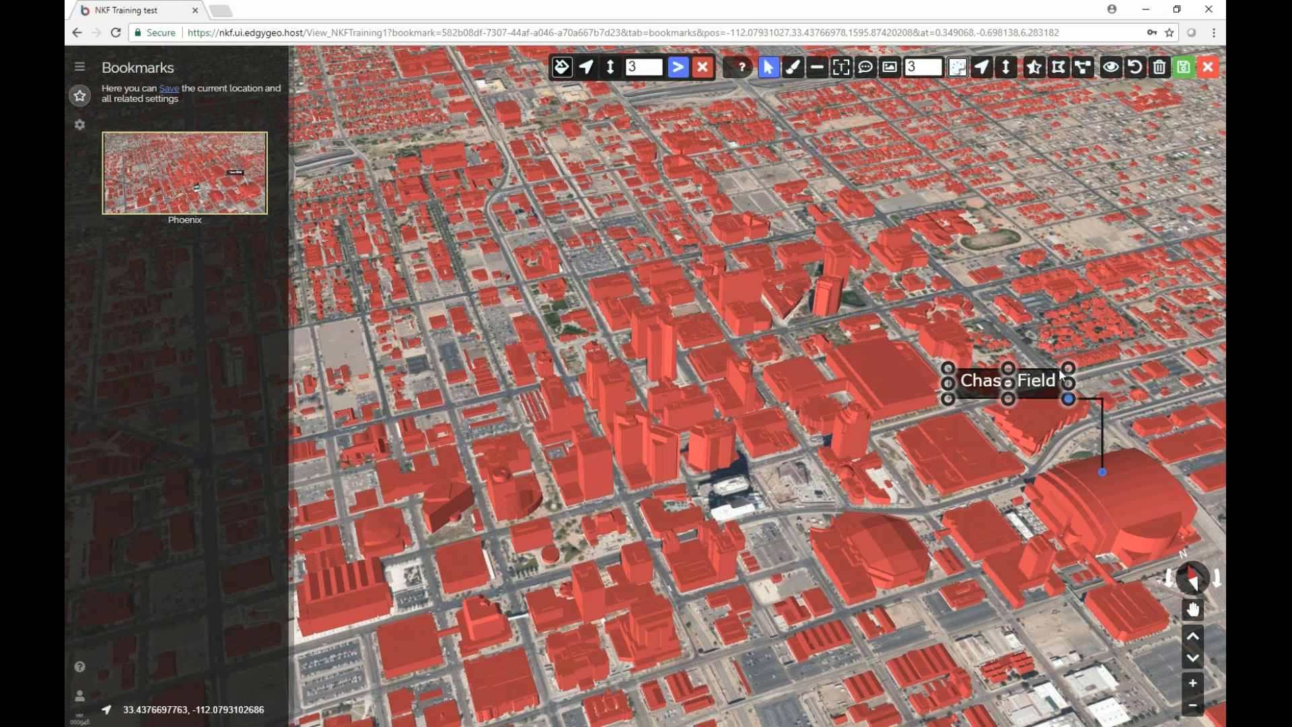
pyautogui.click(1097, 401)
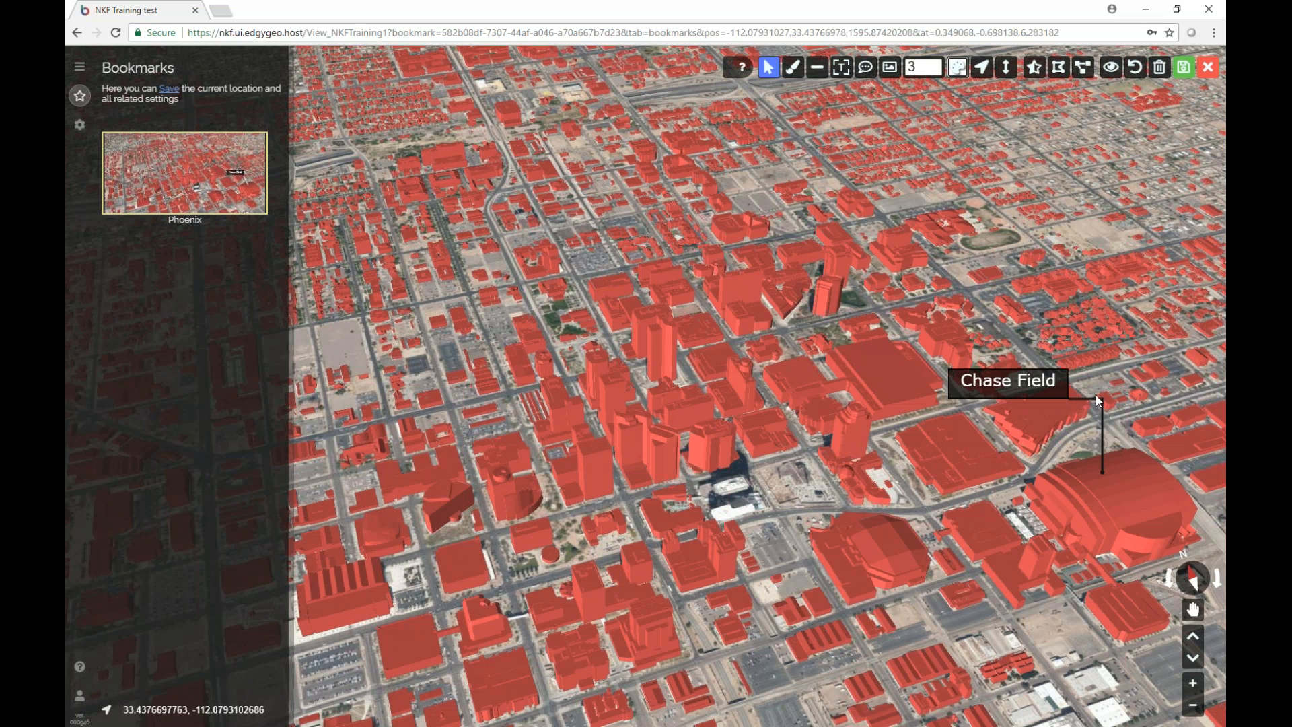
pyautogui.click(1100, 401)
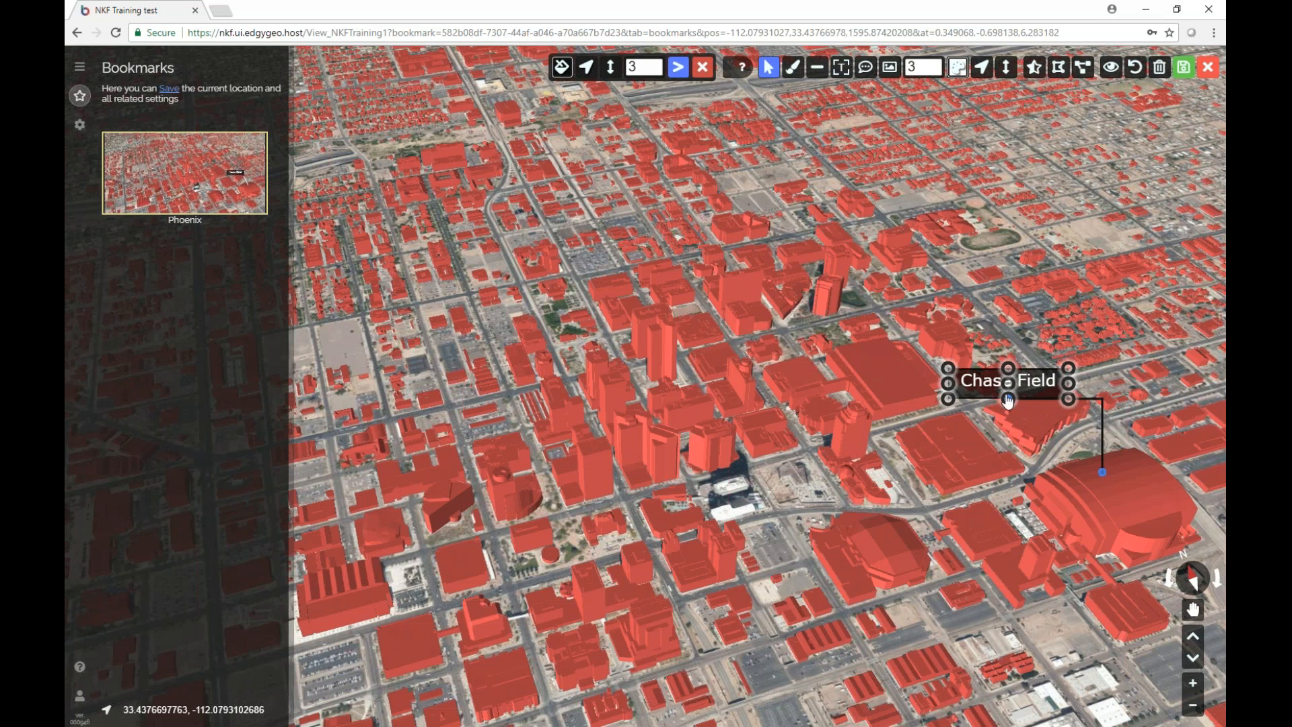
# Anchor the line at the label's top-right corner, reapply the elbow, and save the bookmark.
pyautogui.moveTo(1008, 398); pyautogui.dragTo(1070, 369)
pyautogui.click(679, 67)
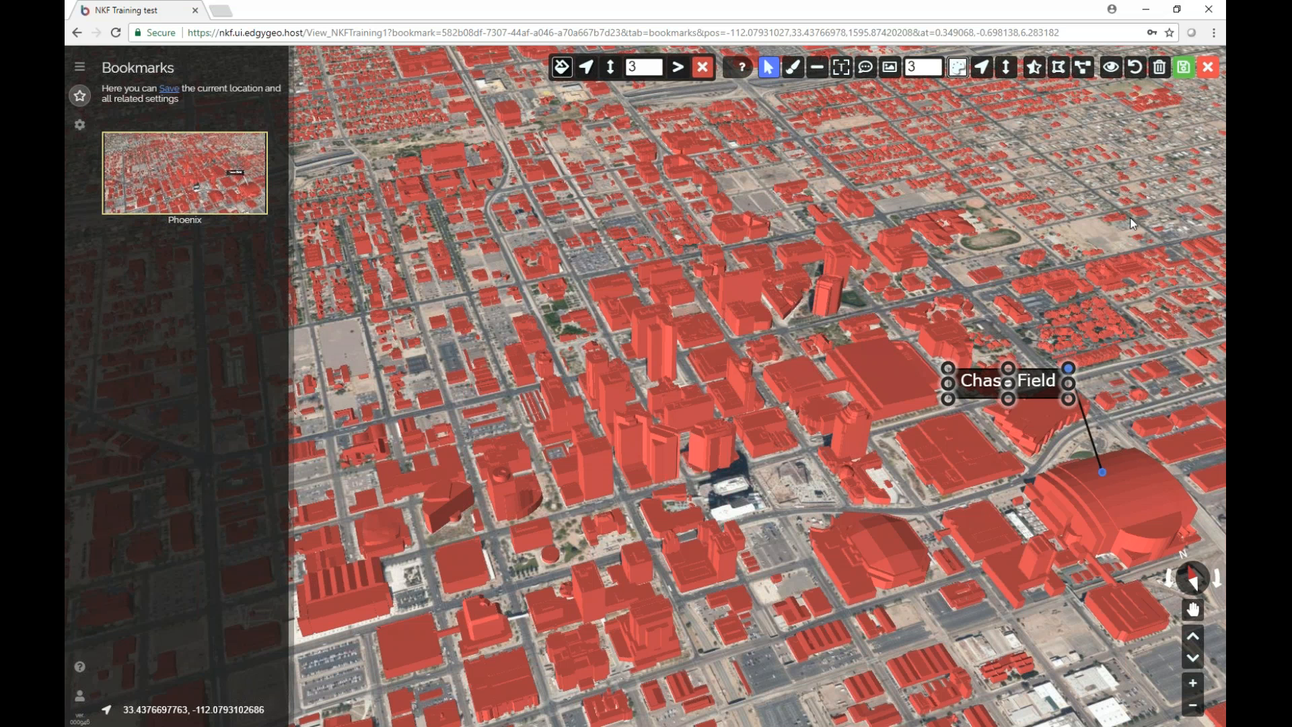
pyautogui.click(1129, 216)
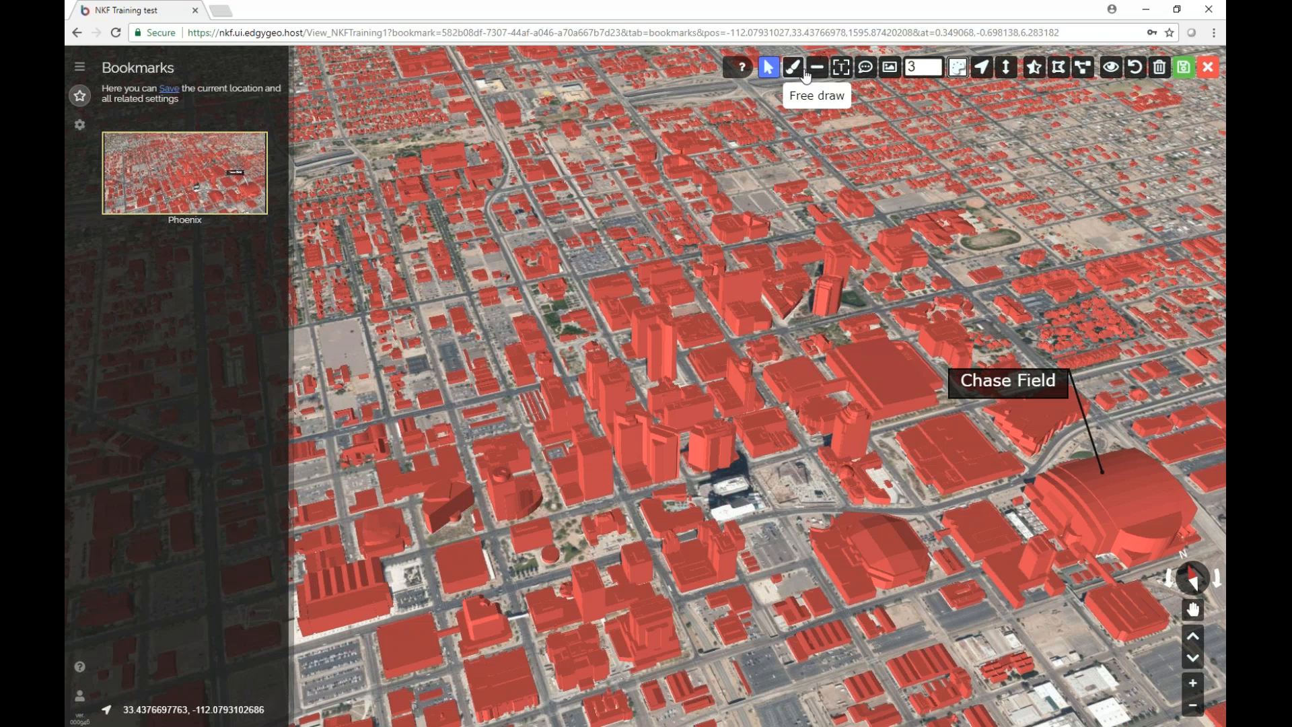
pyautogui.click(1100, 446)
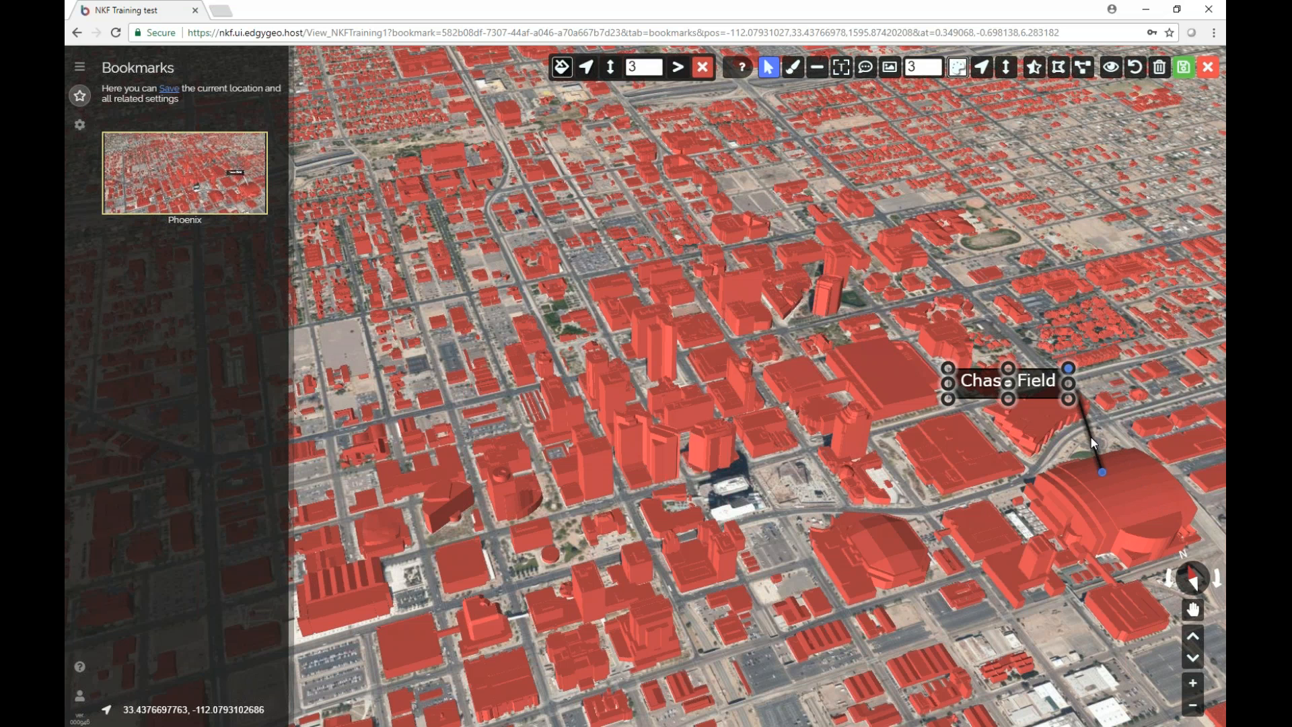
pyautogui.click(678, 67)
pyautogui.click(1044, 209)
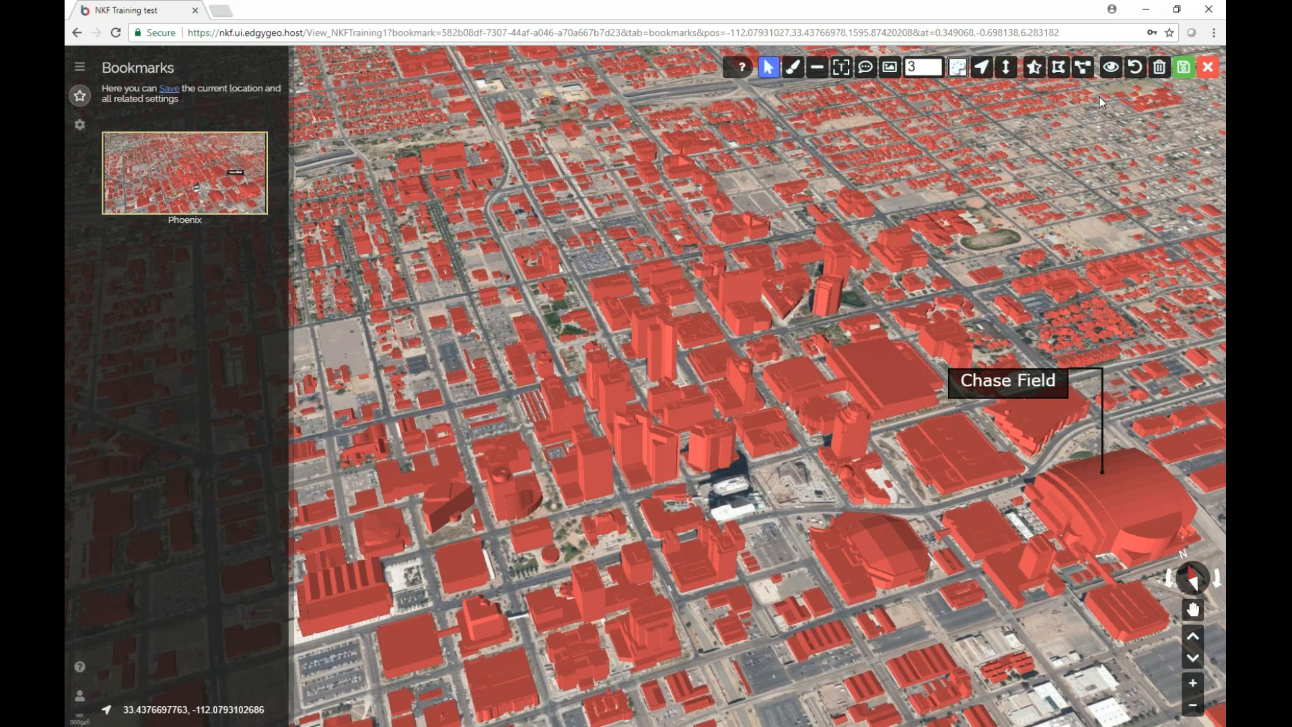
pyautogui.click(1183, 67)
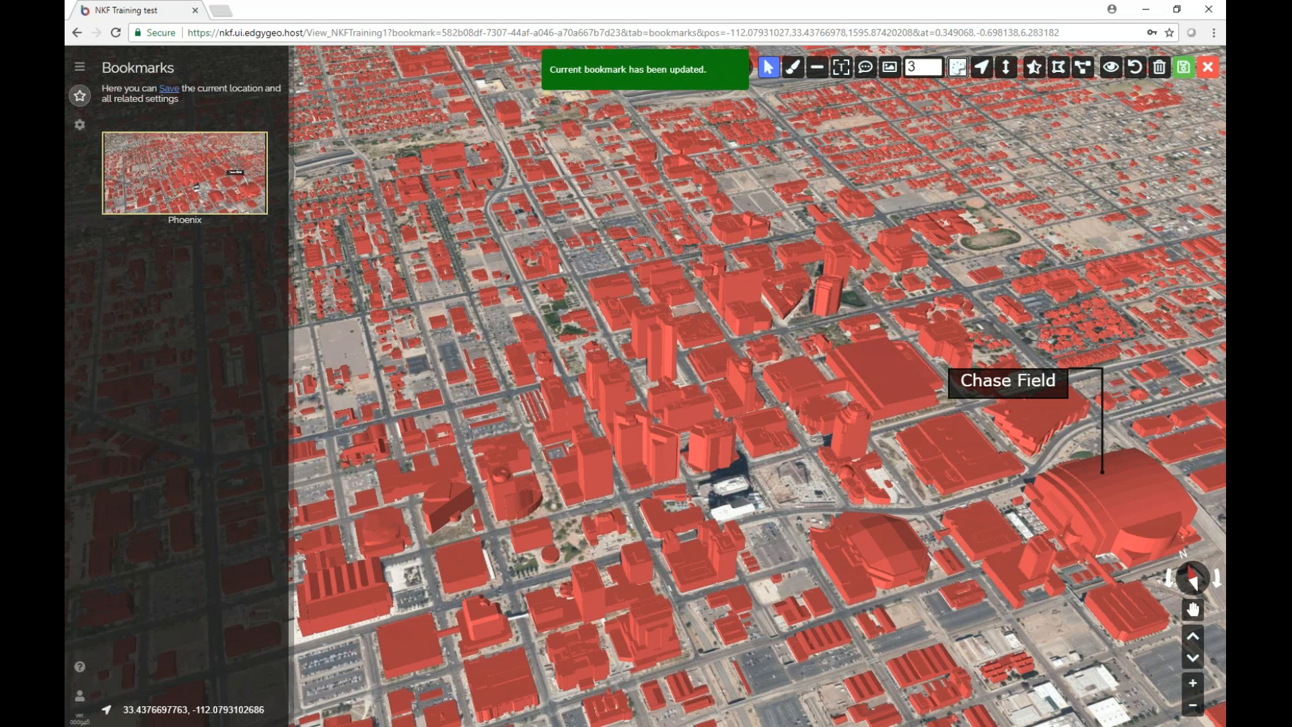